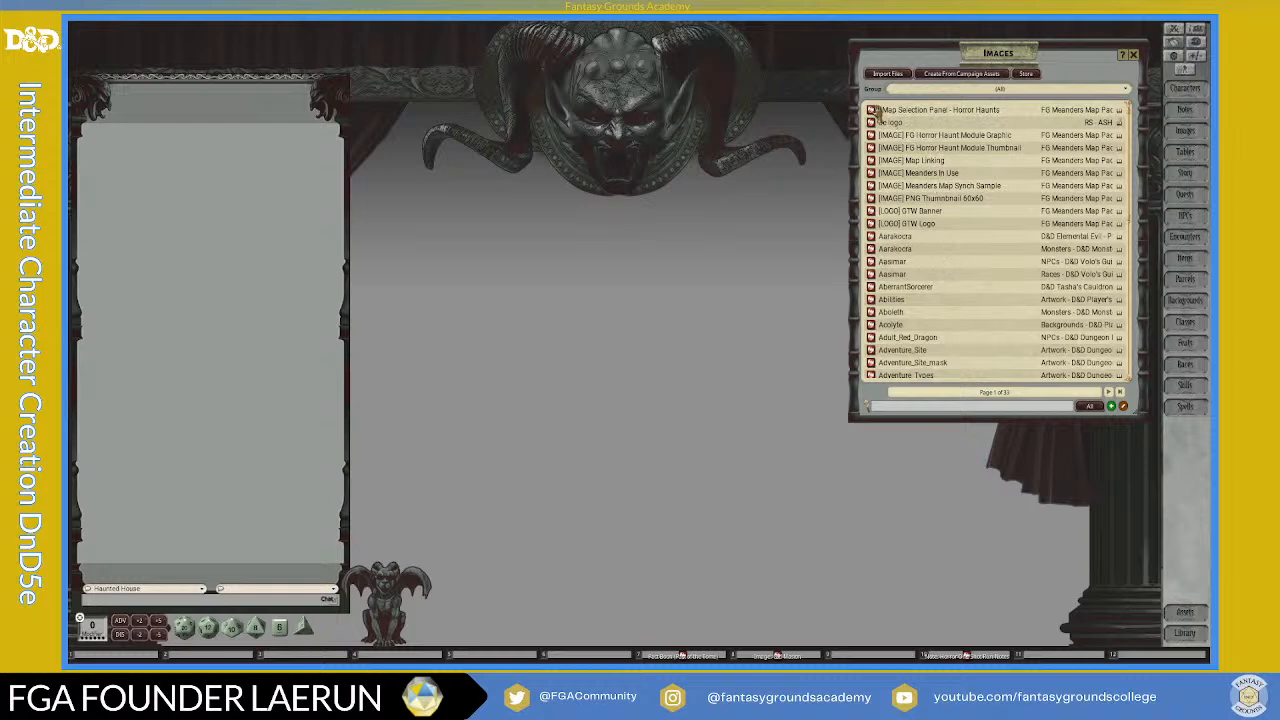
Step: Open the "Map Selection Panel - Horror Haunts" image in a larger window and look over its map thumbnails
click(878, 115)
drag(848, 70, 638, 66)
scroll(668, 292, up, 5)
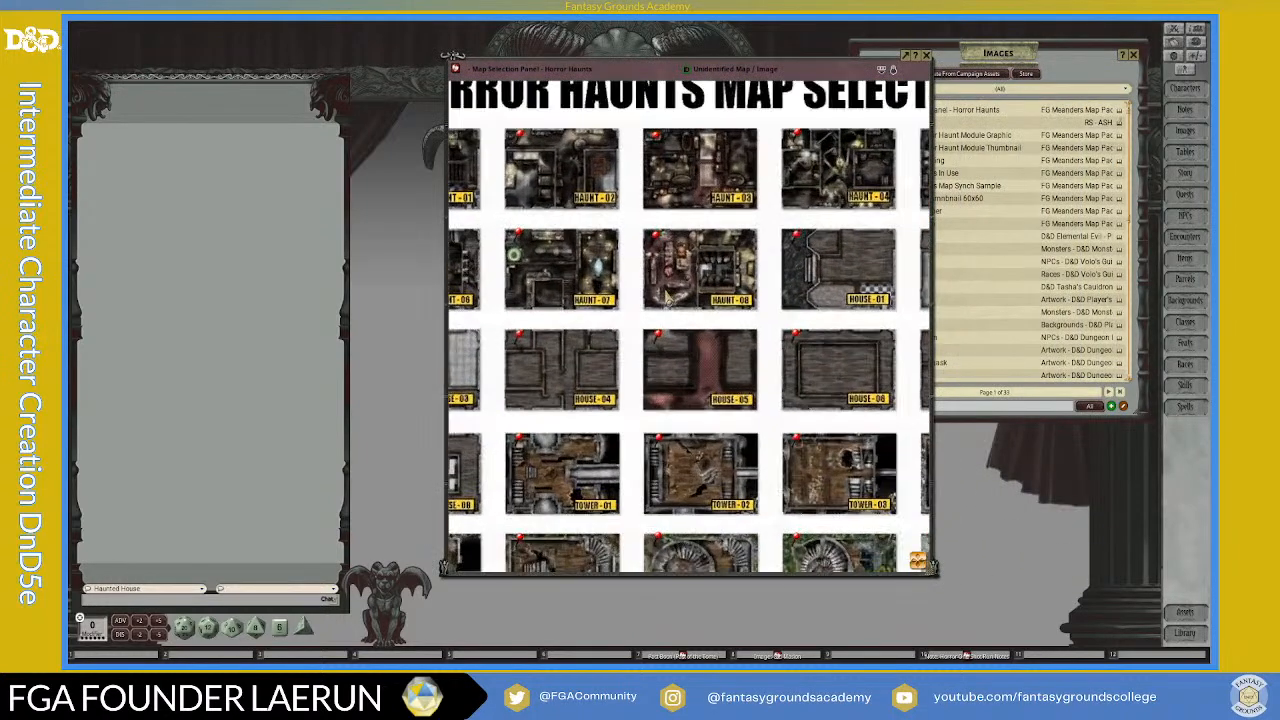
scroll(668, 292, down, 6)
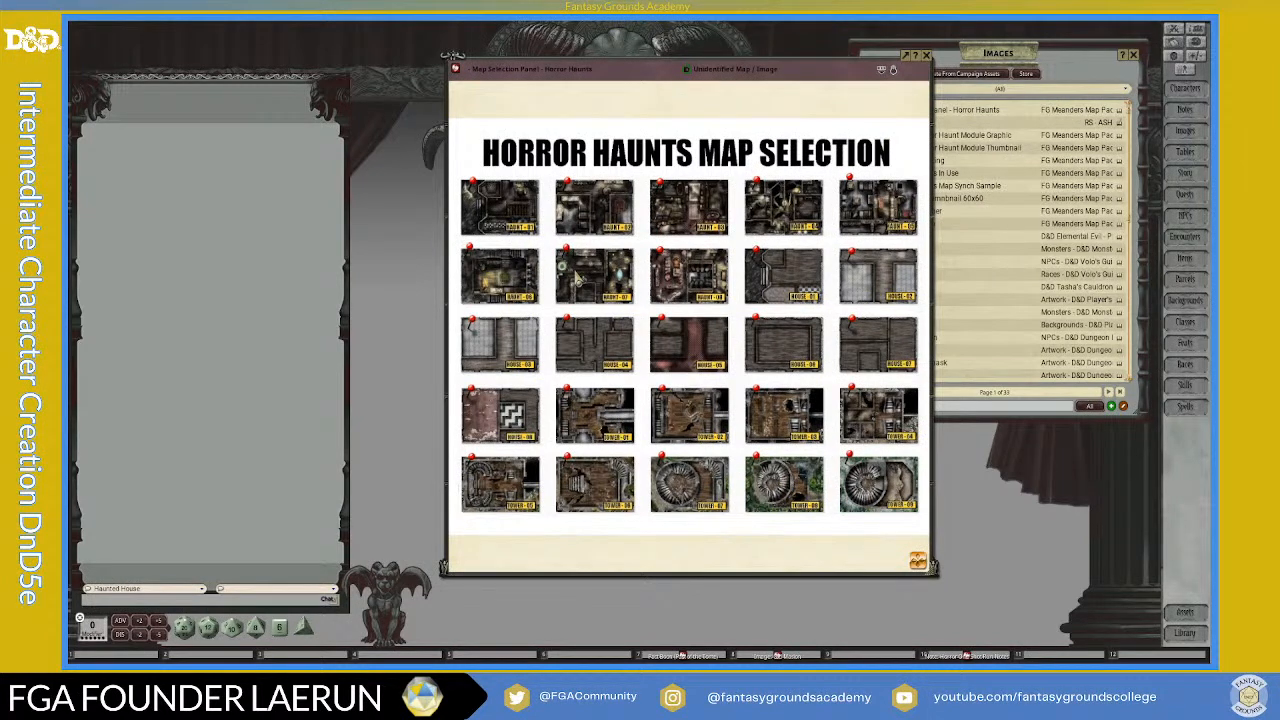
scroll(580, 262, up, 2)
scroll(584, 248, down, 2)
scroll(621, 283, up, 1)
scroll(621, 283, down, 1)
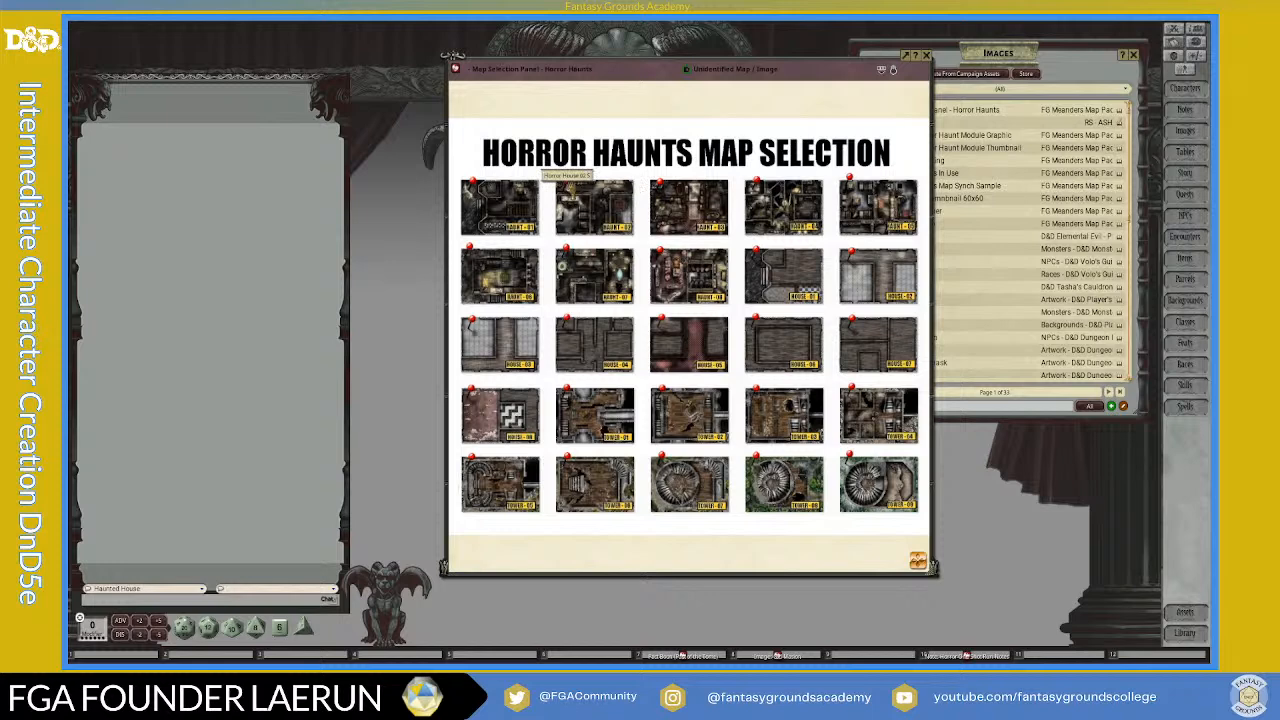
Step: Replace the selection panel with the map linked to the HAUNT-02 thumbnail, shown in an enlarged window
click(565, 185)
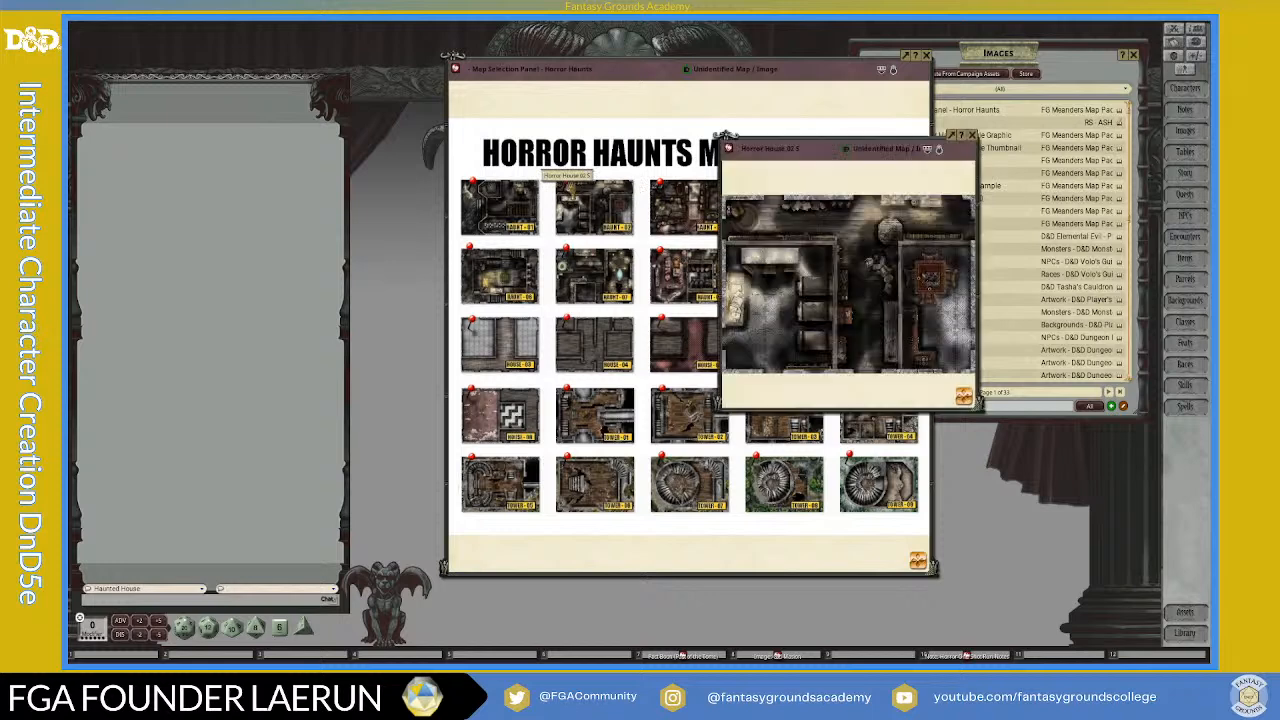
click(926, 57)
drag(805, 151, 617, 60)
drag(787, 311, 1012, 485)
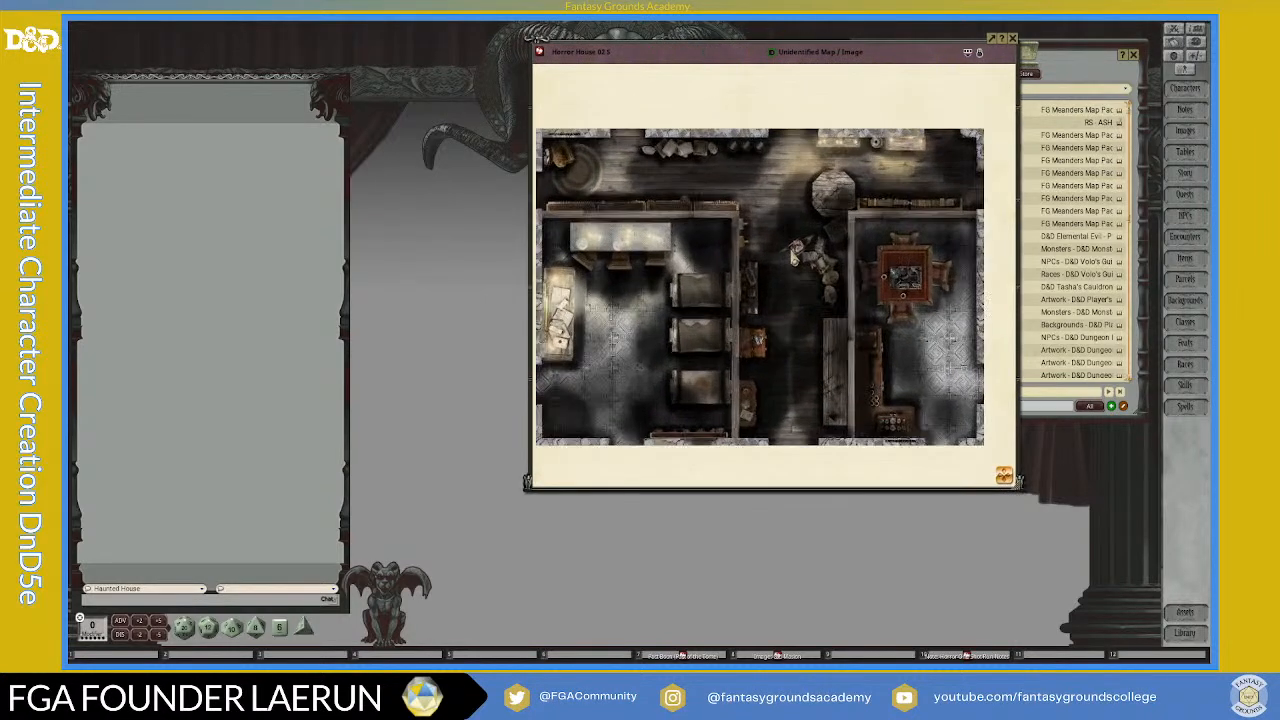
Step: Examine the rooms and furnishings of the Horror House 02 S map at different magnifications
scroll(652, 182, down, 1)
scroll(652, 182, up, 1)
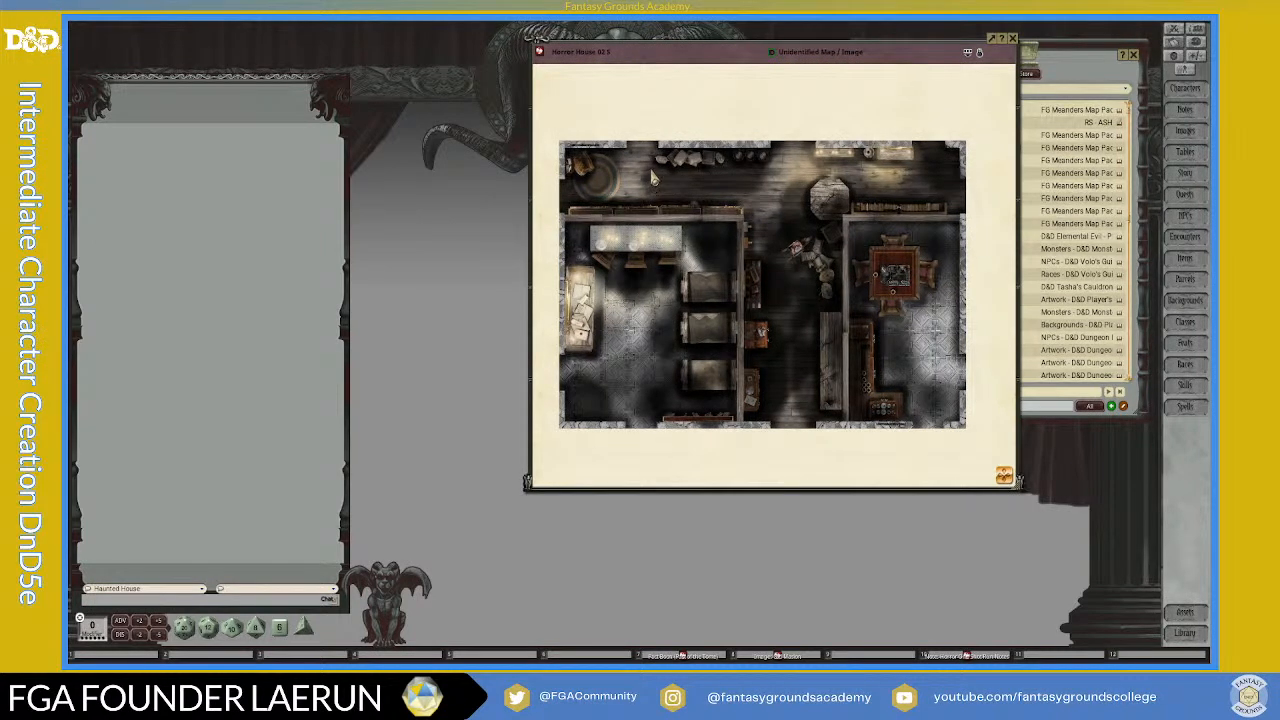
scroll(829, 219, down, 1)
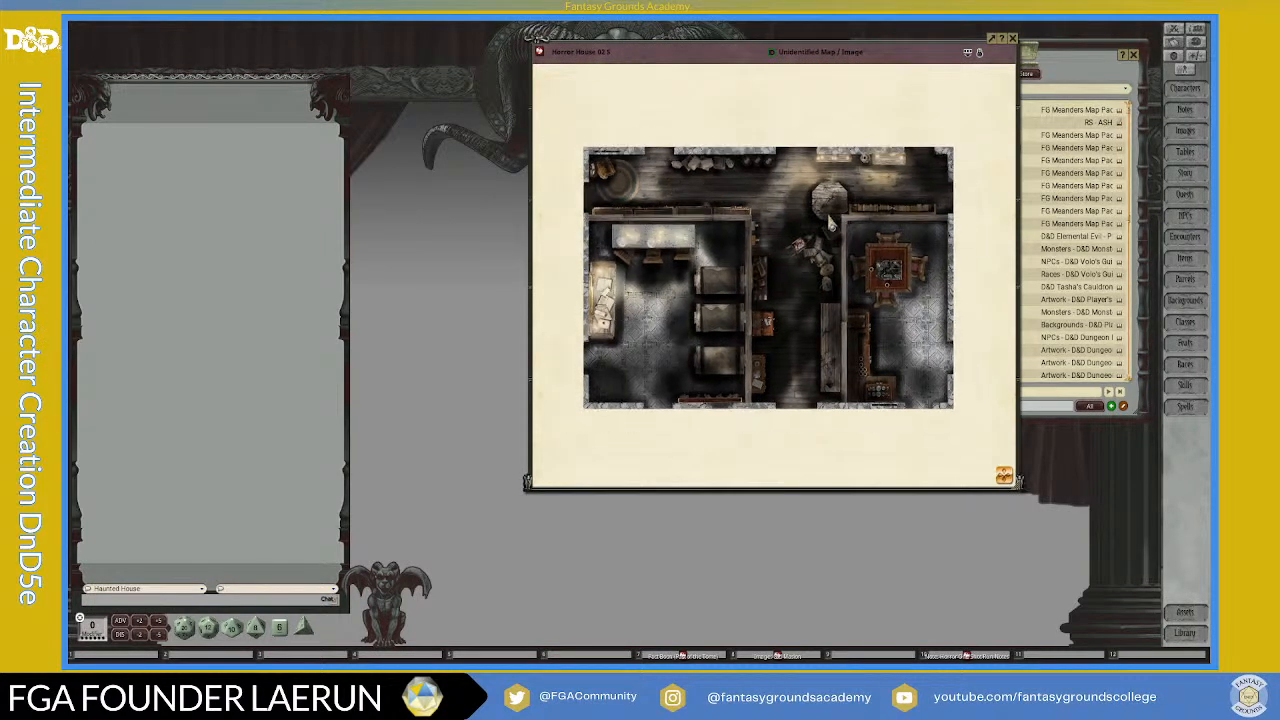
scroll(829, 221, up, 1)
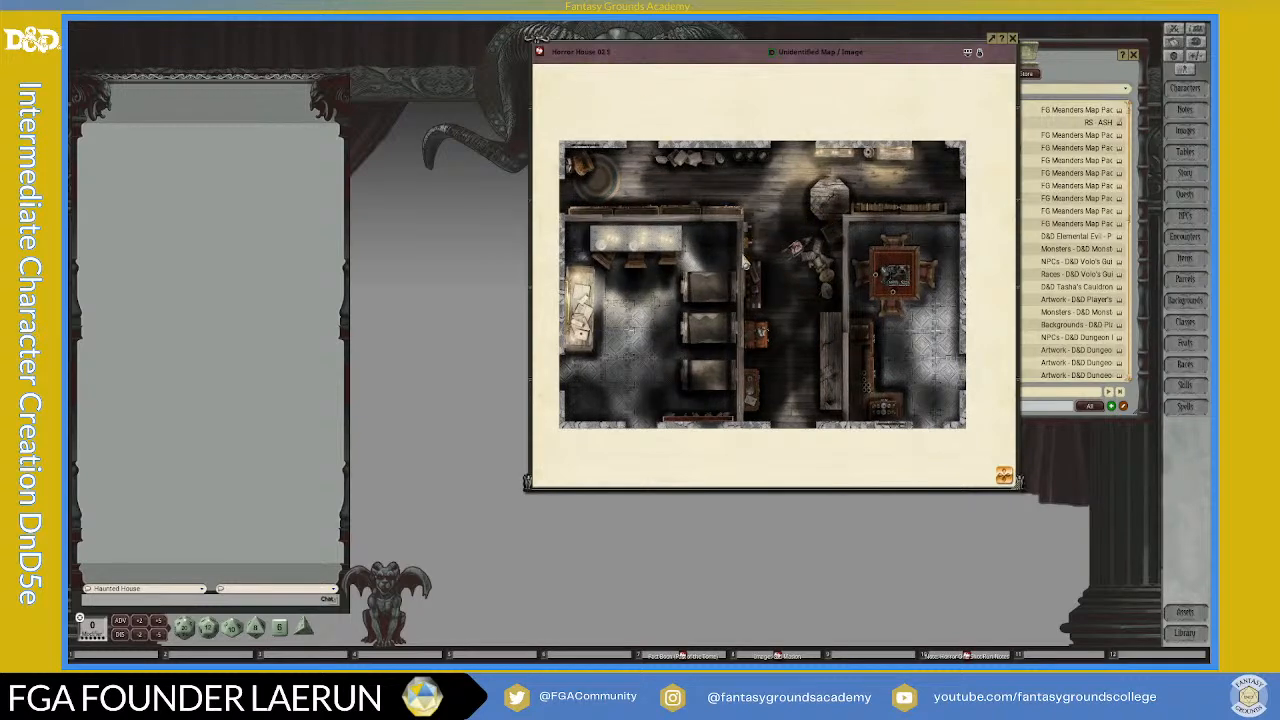
scroll(744, 262, down, 1)
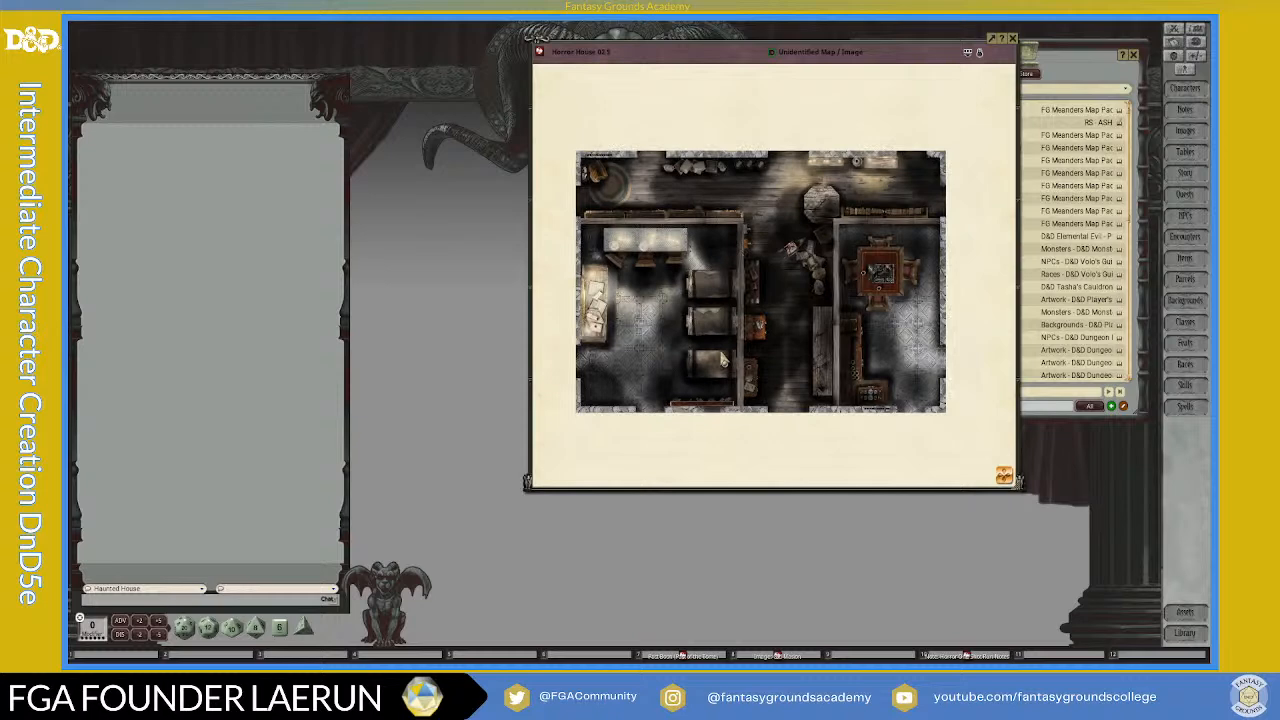
scroll(722, 360, up, 1)
scroll(722, 356, down, 1)
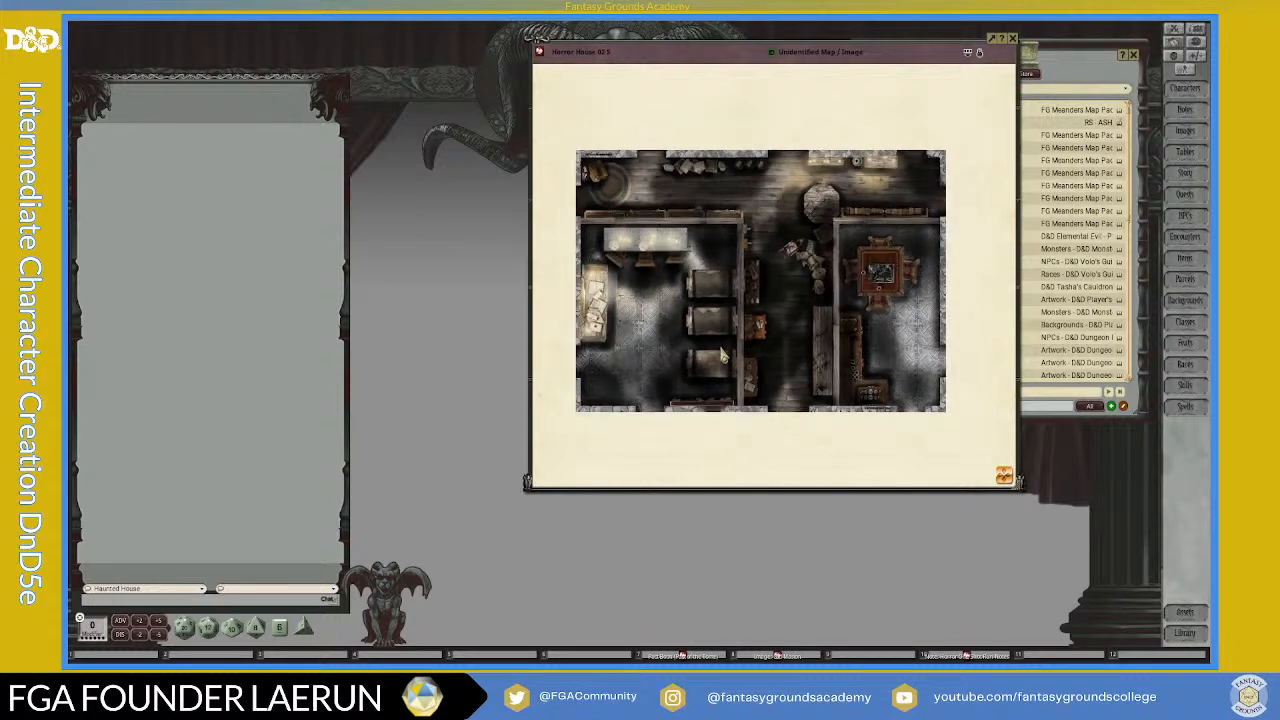
scroll(704, 318, up, 1)
scroll(704, 318, down, 1)
Step: Bring the Images list to the front and place the Horror House map window beside it without overlap
click(1088, 72)
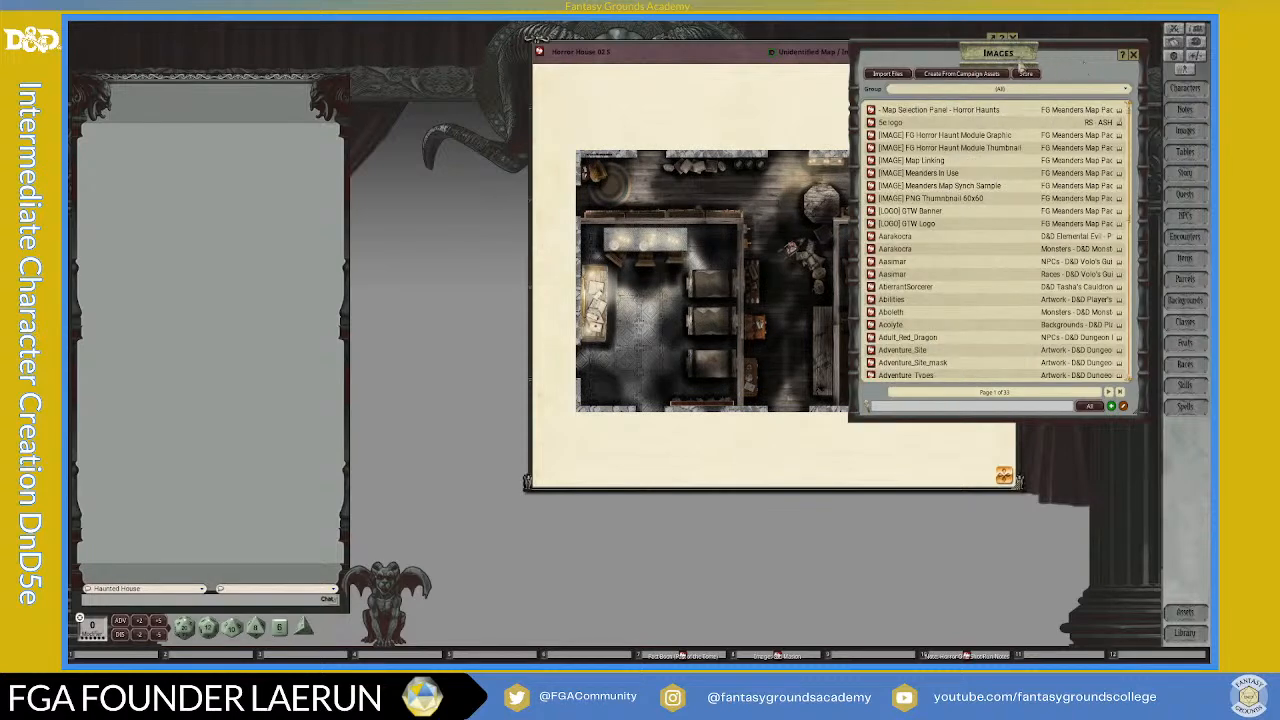
drag(712, 51, 544, 52)
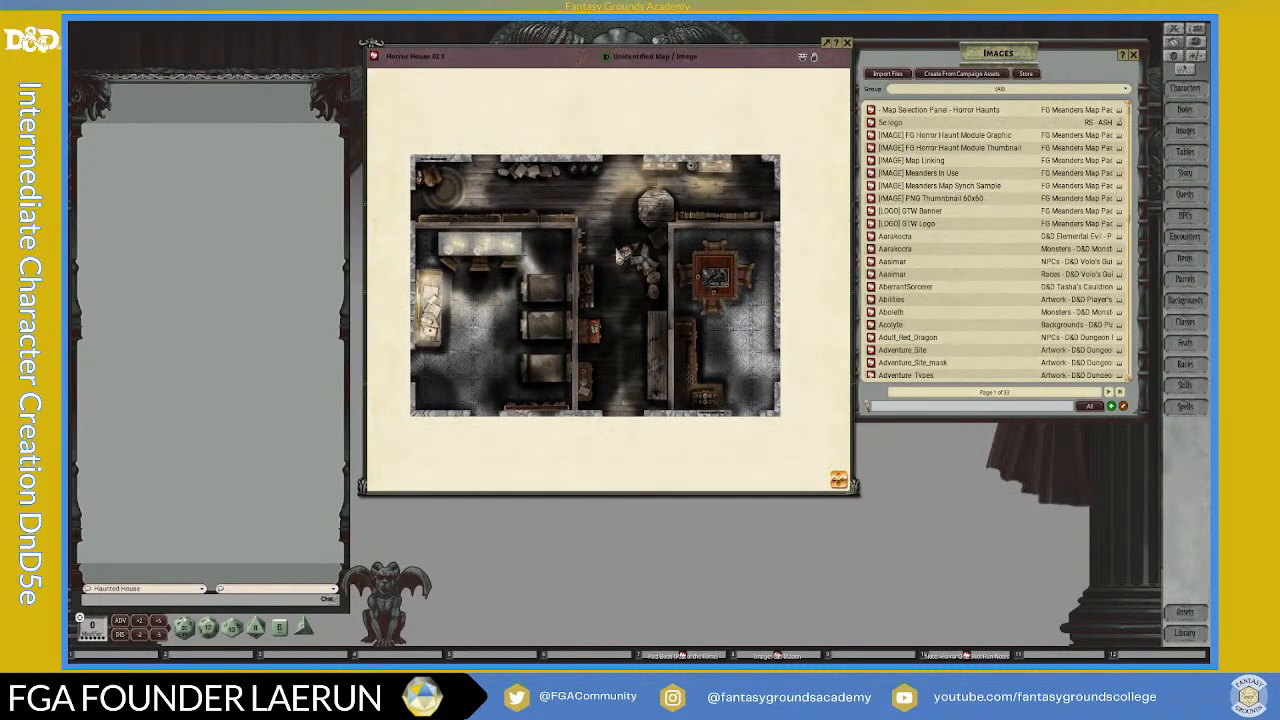
scroll(578, 268, up, 1)
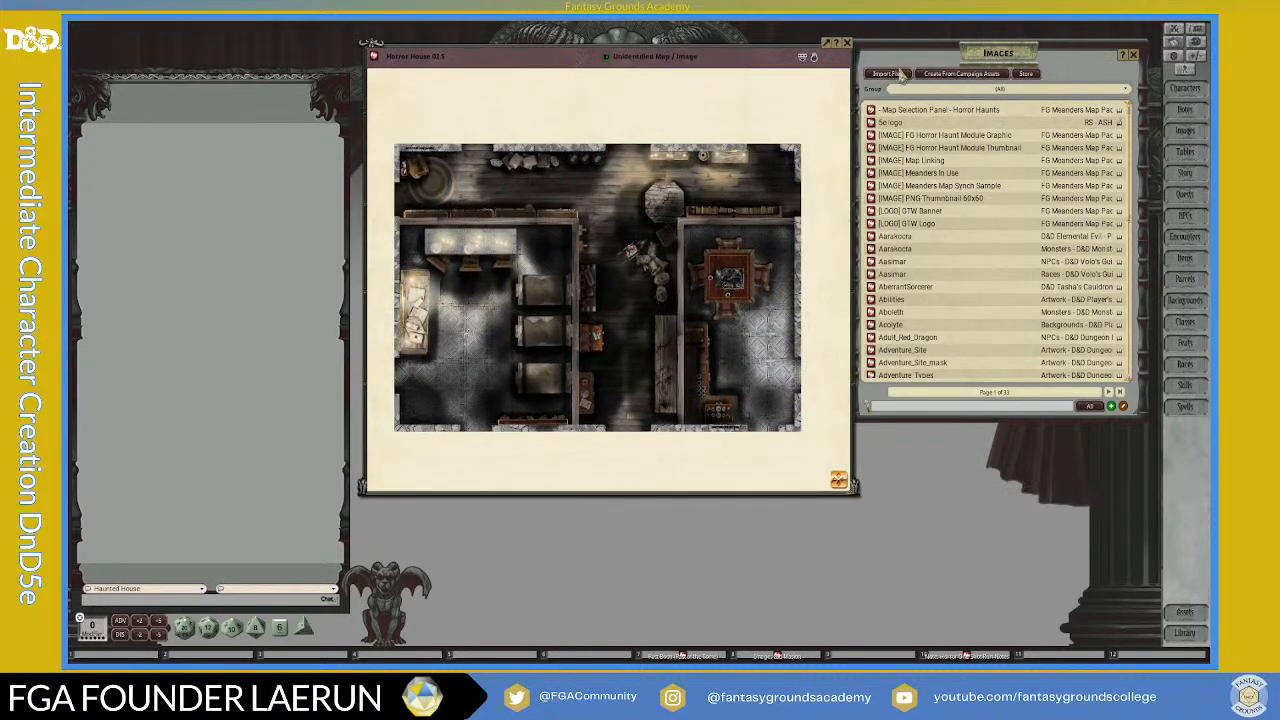
click(954, 62)
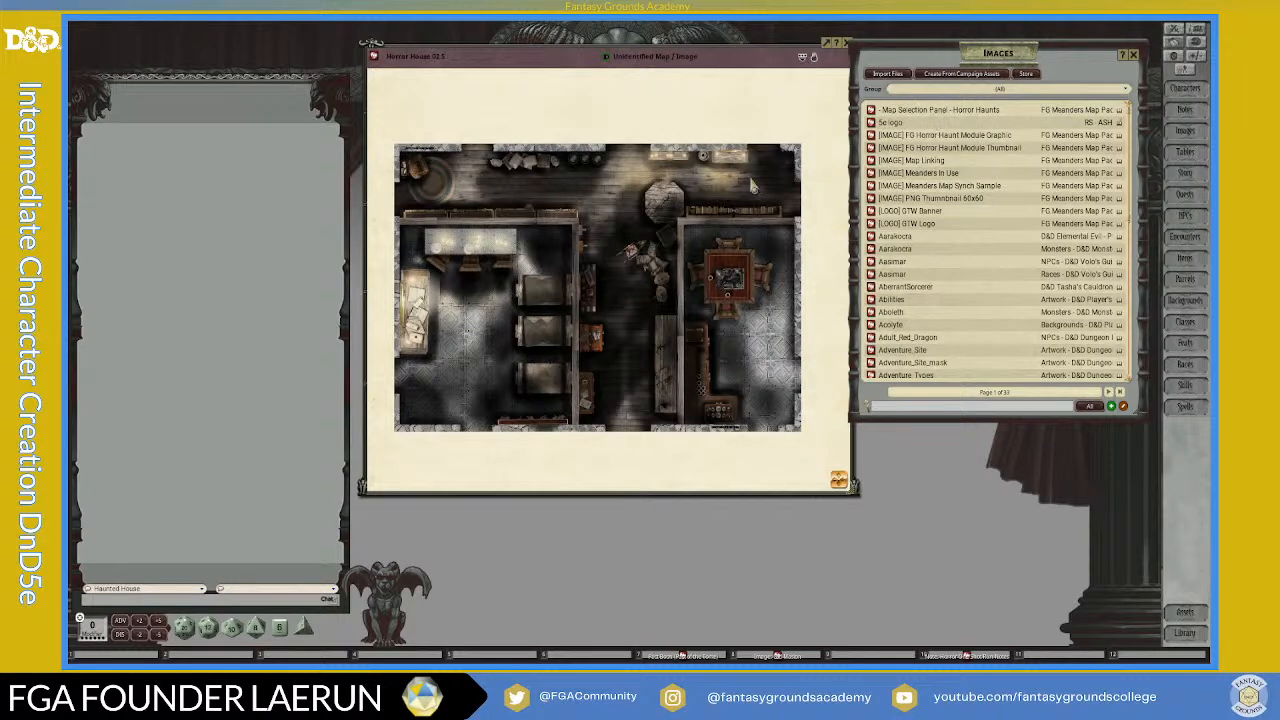
scroll(631, 290, up, 1)
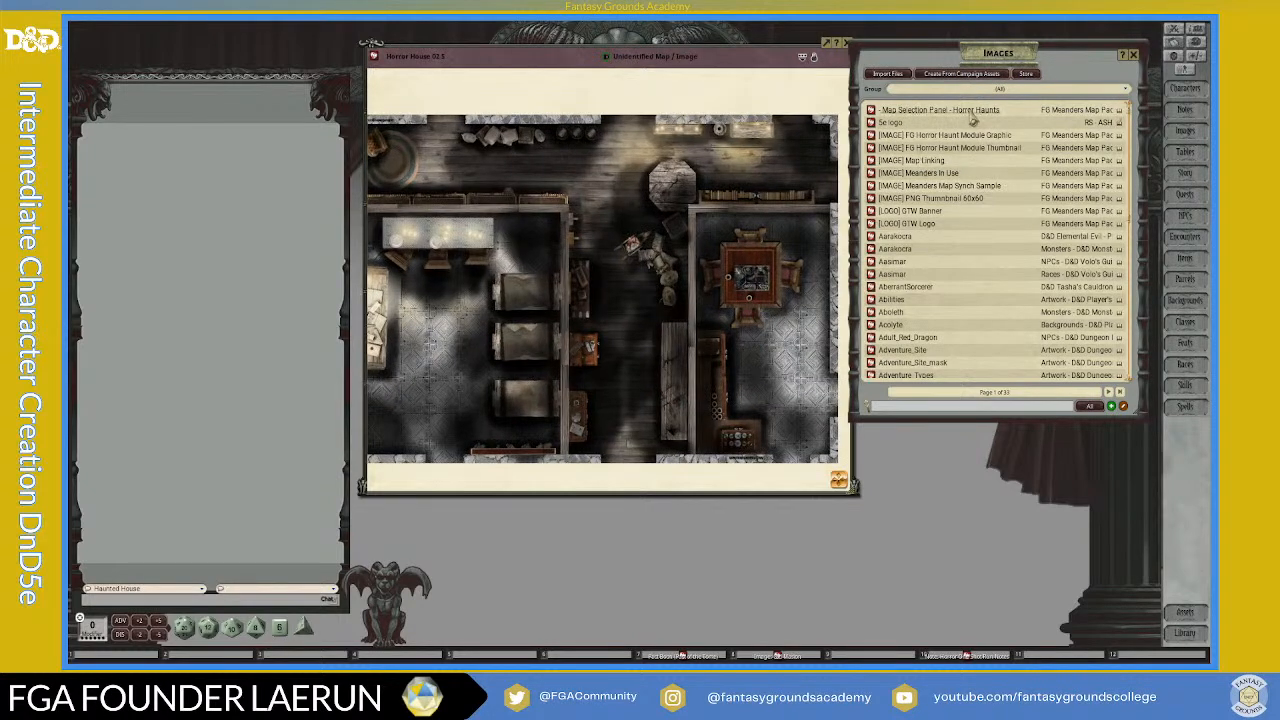
scroll(930, 232, down, 2)
scroll(930, 232, up, 2)
Step: Filter the Images list to the FG Meanders Map Pack Horror Haunts group and look through its maps
click(1020, 90)
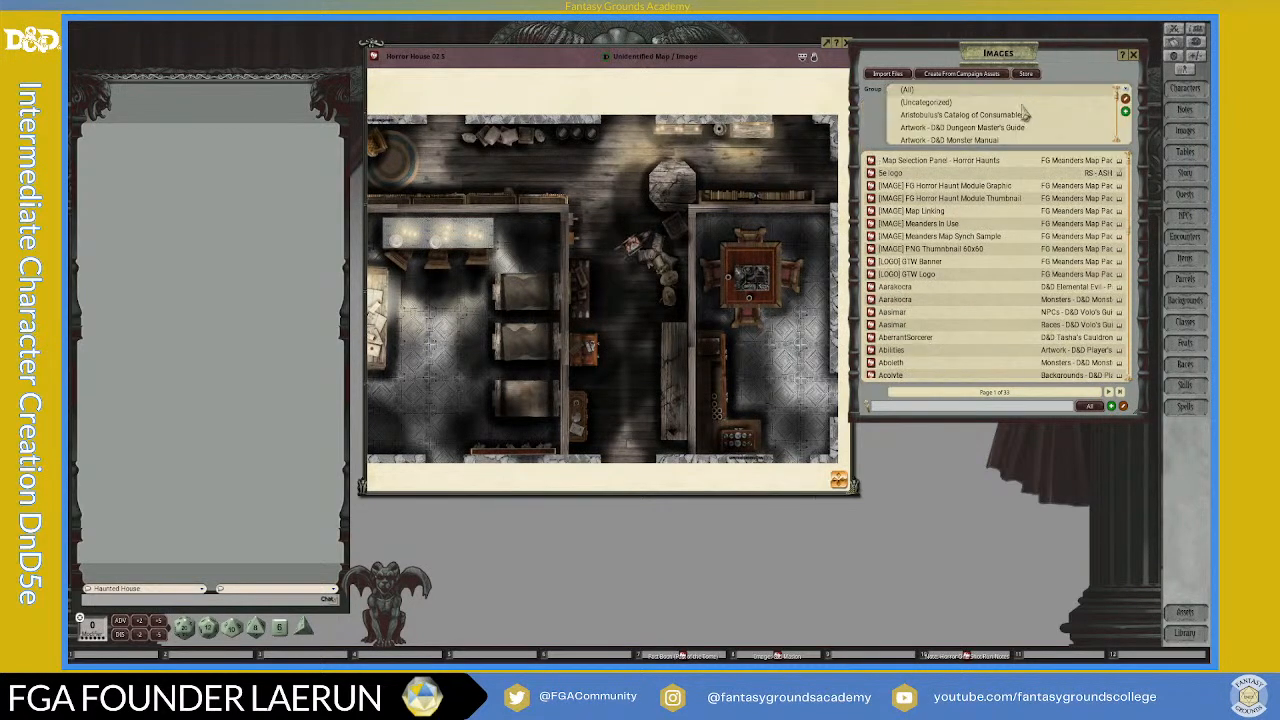
scroll(1013, 125, down, 2)
scroll(1013, 125, down, 3)
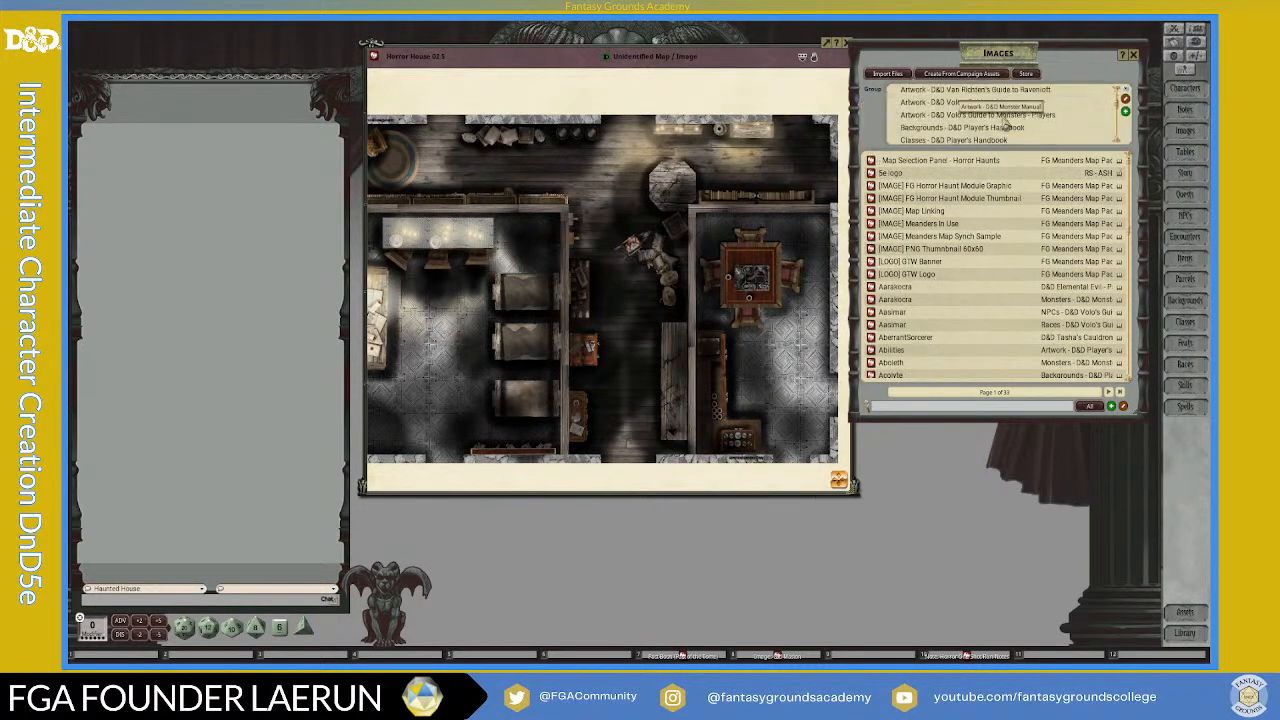
scroll(1030, 121, down, 3)
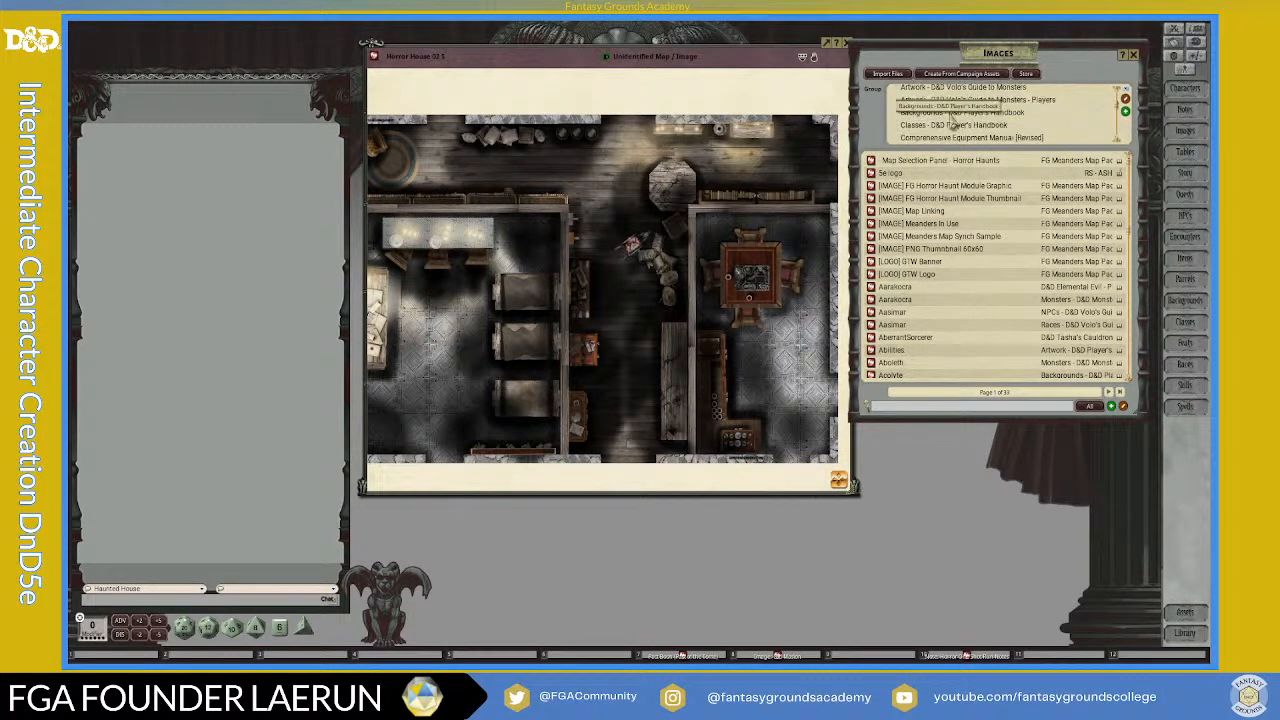
scroll(1005, 130, down, 5)
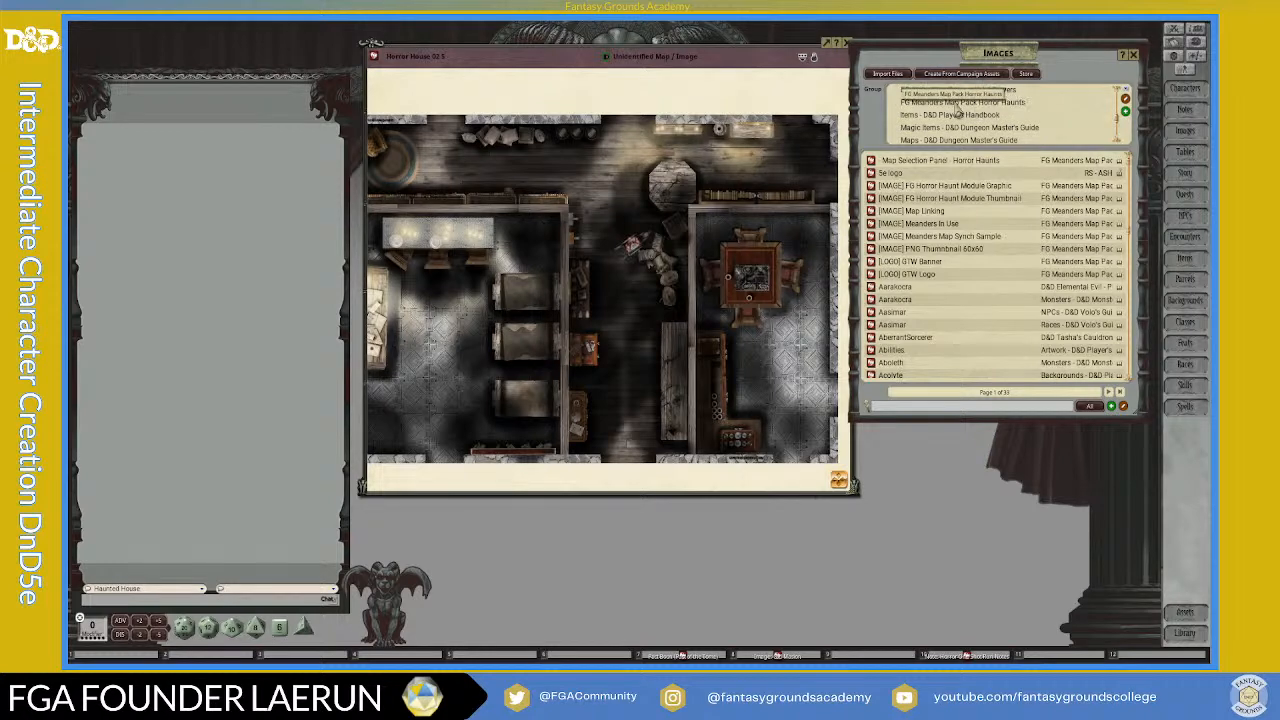
click(960, 102)
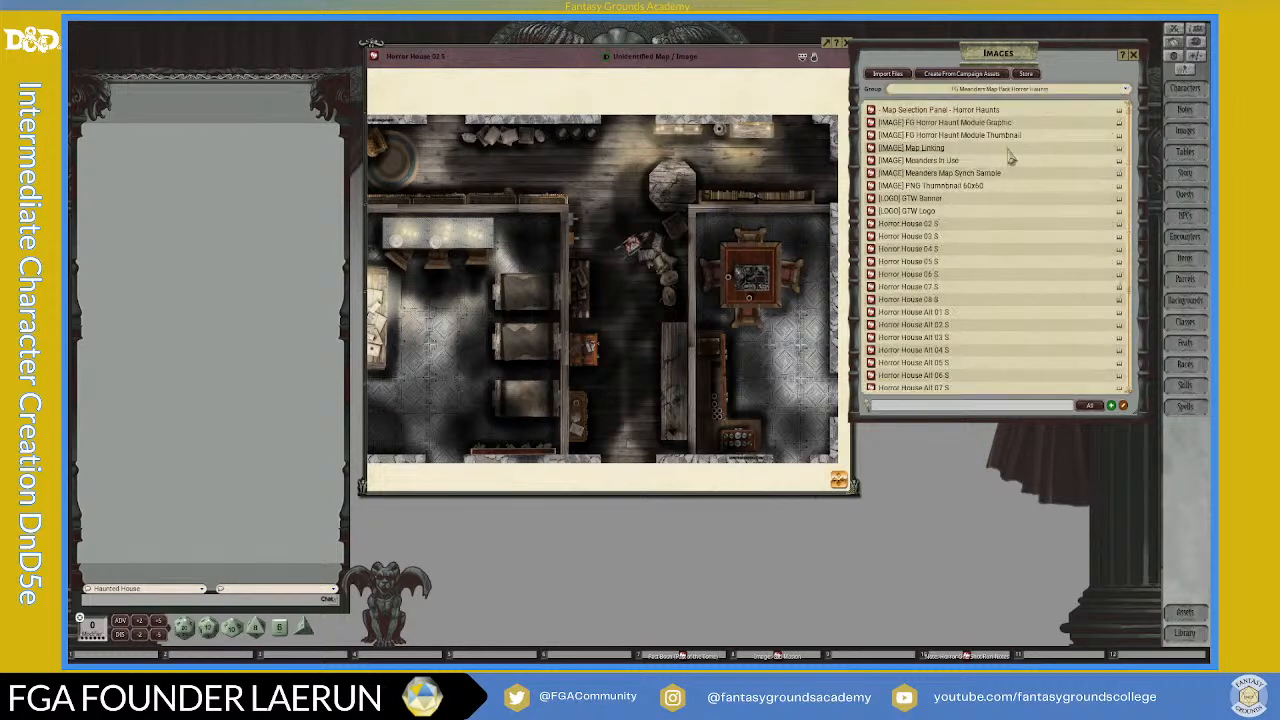
scroll(940, 240, down, 5)
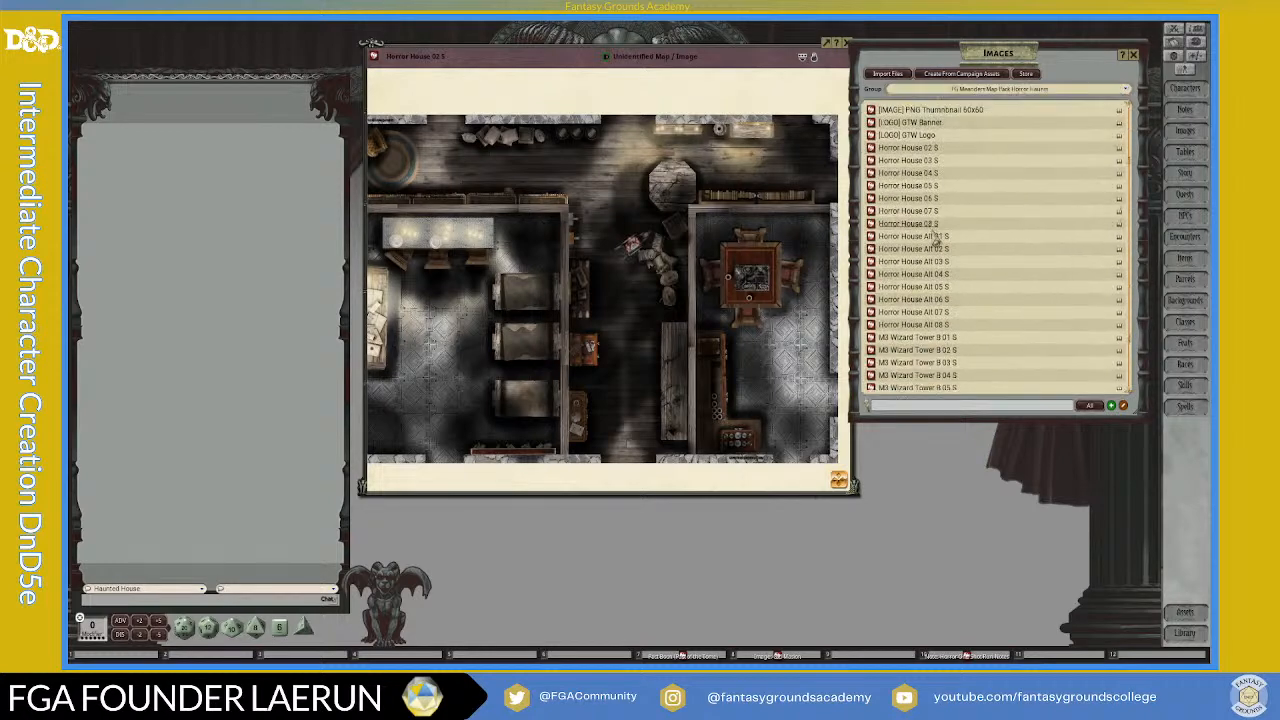
scroll(930, 355, up, 6)
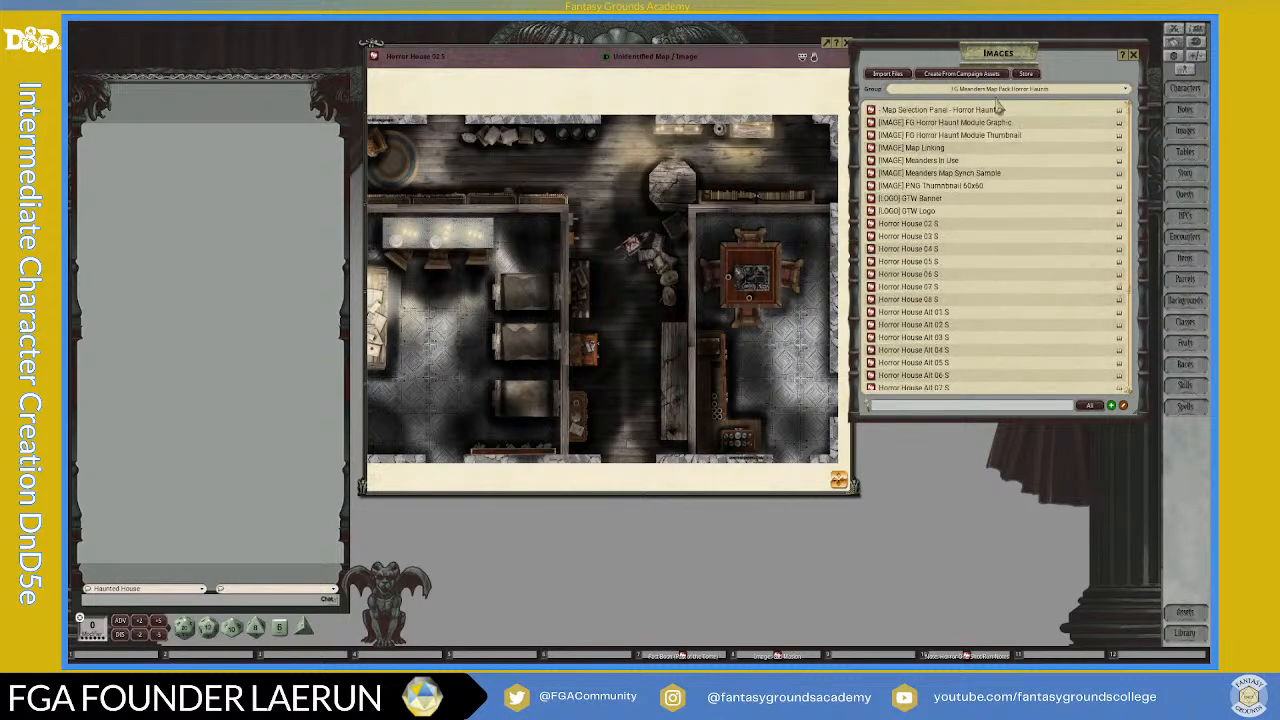
Step: Close the Images list and move the Horror House map window into the space it occupied
click(1133, 55)
drag(721, 57, 1013, 59)
scroll(996, 280, up, 2)
scroll(968, 310, down, 5)
scroll(898, 277, up, 2)
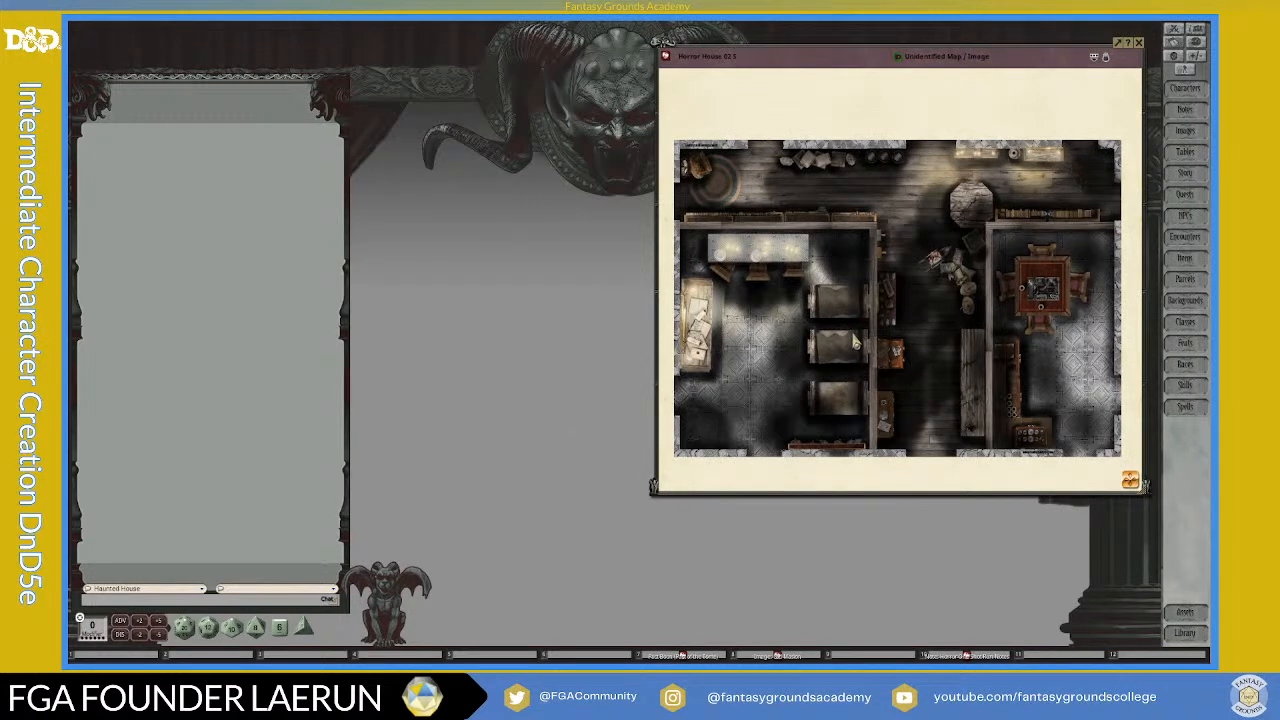
scroll(773, 341, down, 1)
scroll(769, 324, up, 1)
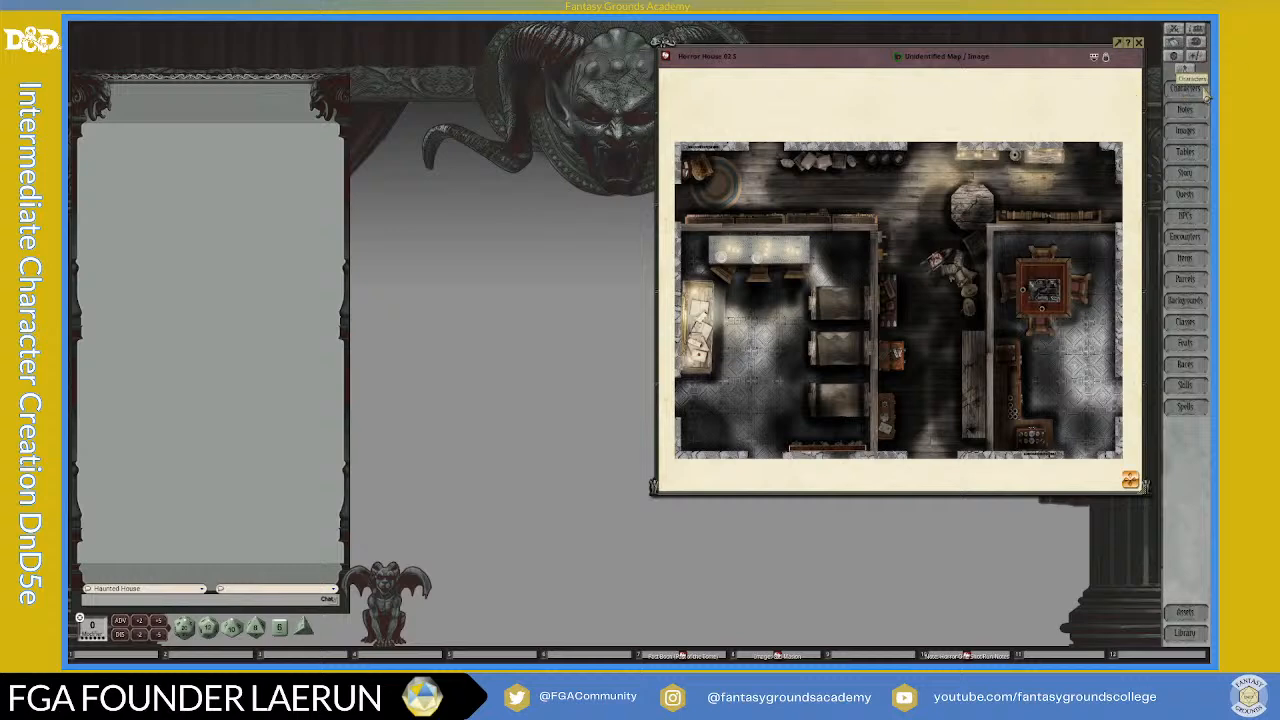
Step: Reposition and enlarge the Horror House map window to fill the area between the chat and the sidebar
drag(1017, 54, 991, 54)
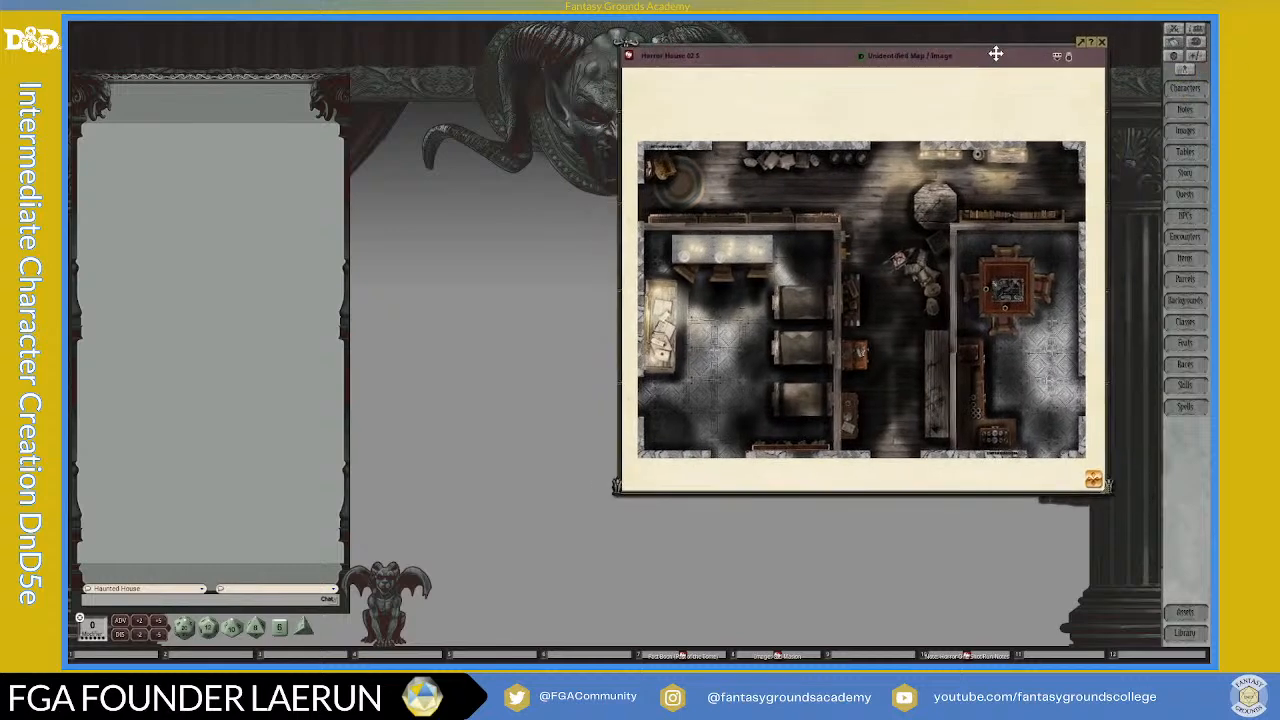
scroll(833, 325, up, 1)
scroll(730, 305, down, 1)
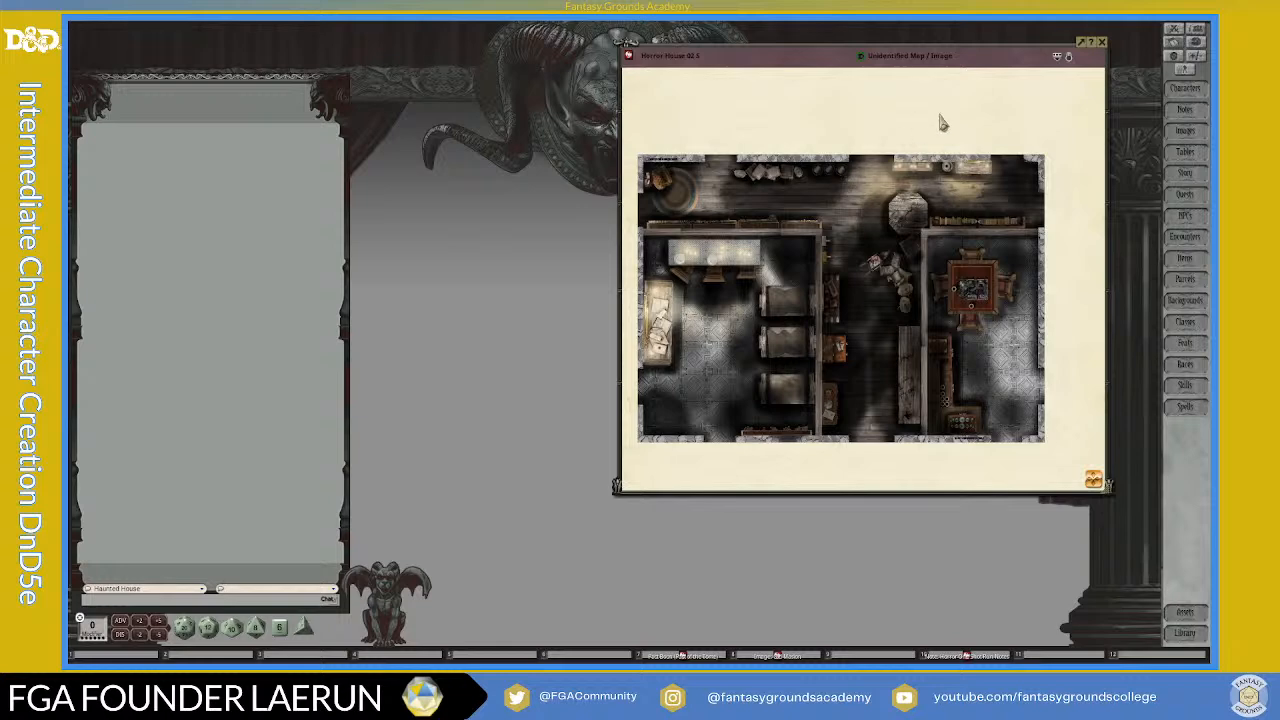
drag(947, 55, 706, 42)
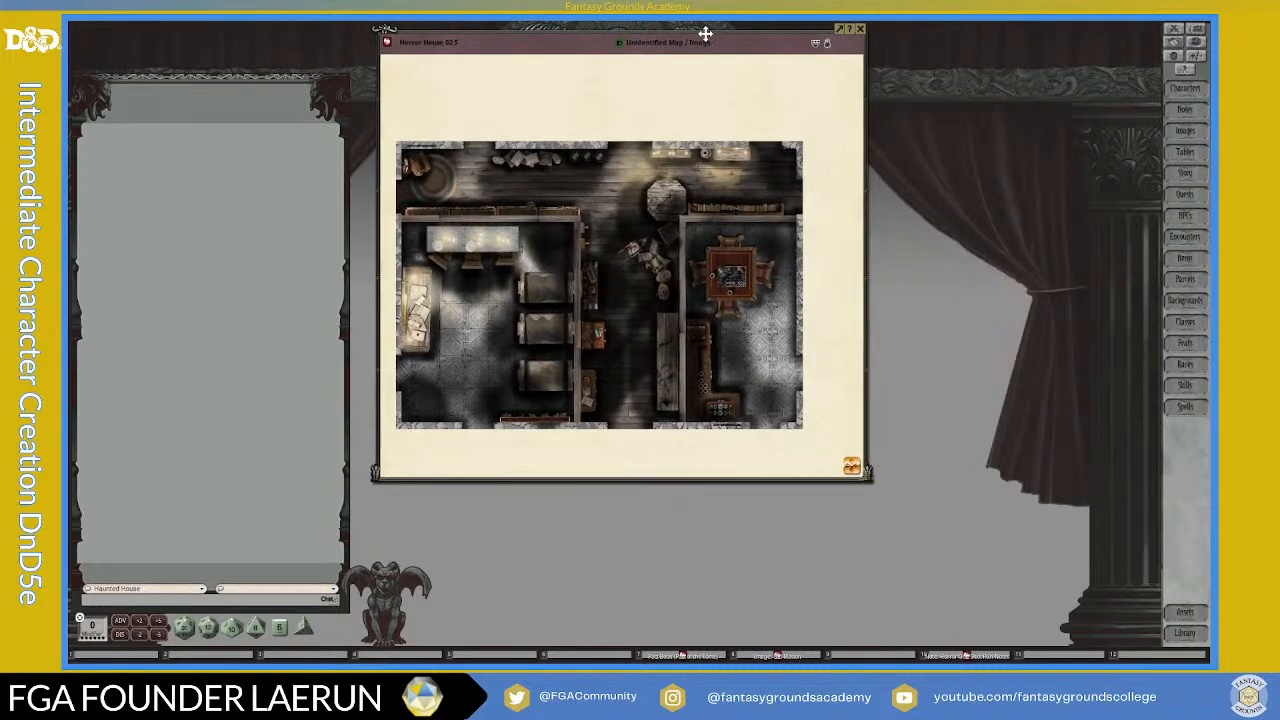
drag(875, 481, 920, 515)
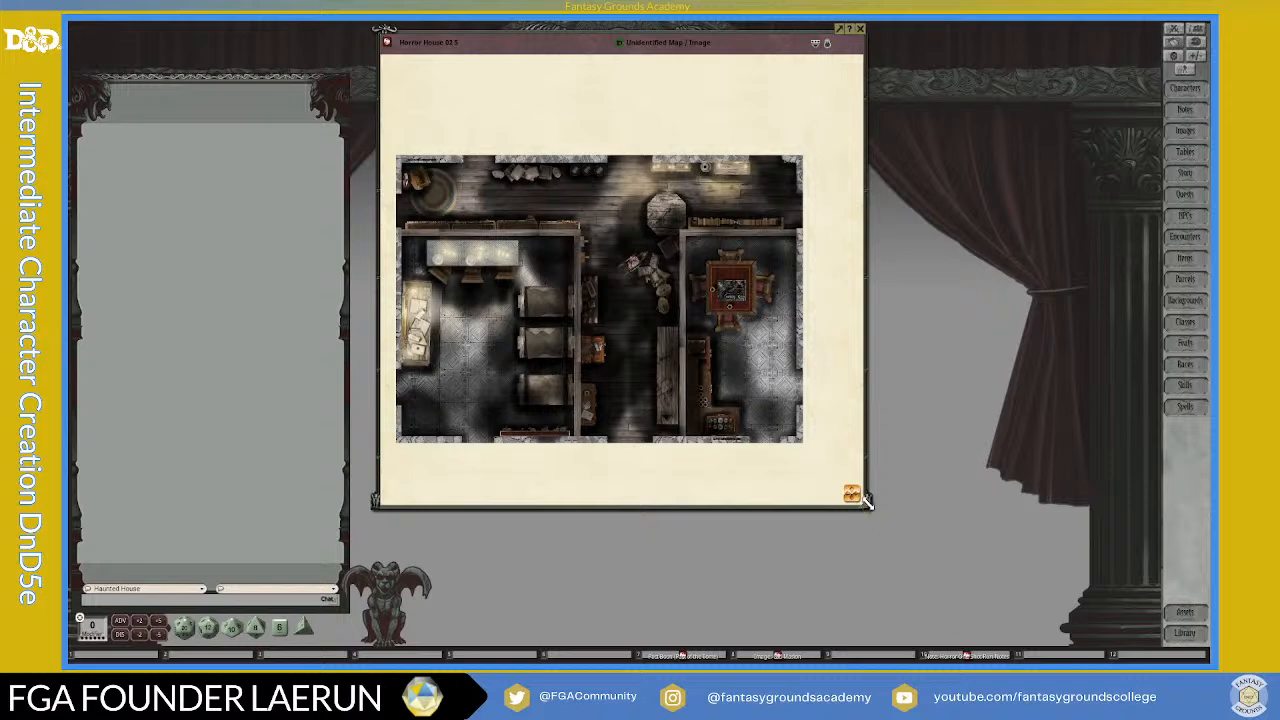
drag(868, 505, 1152, 629)
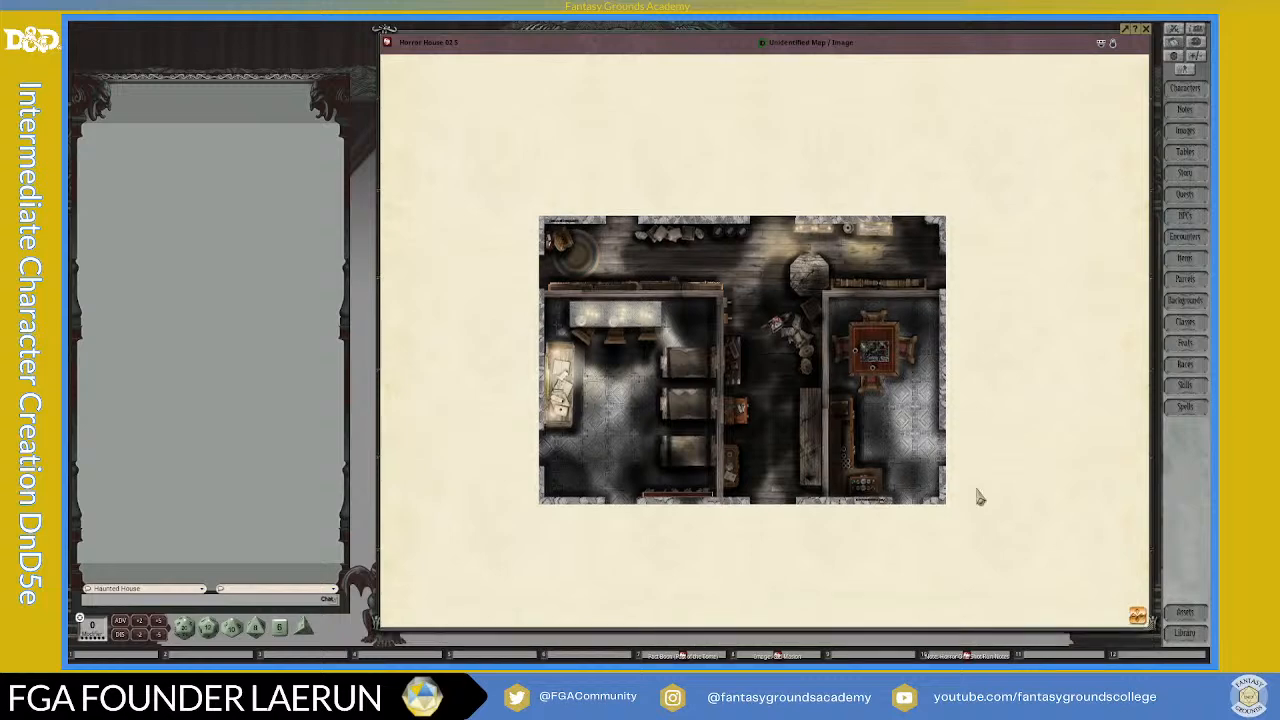
Step: Unlock the Horror House map for editing, show its toolbar and zoom the map to fit the window
click(1112, 44)
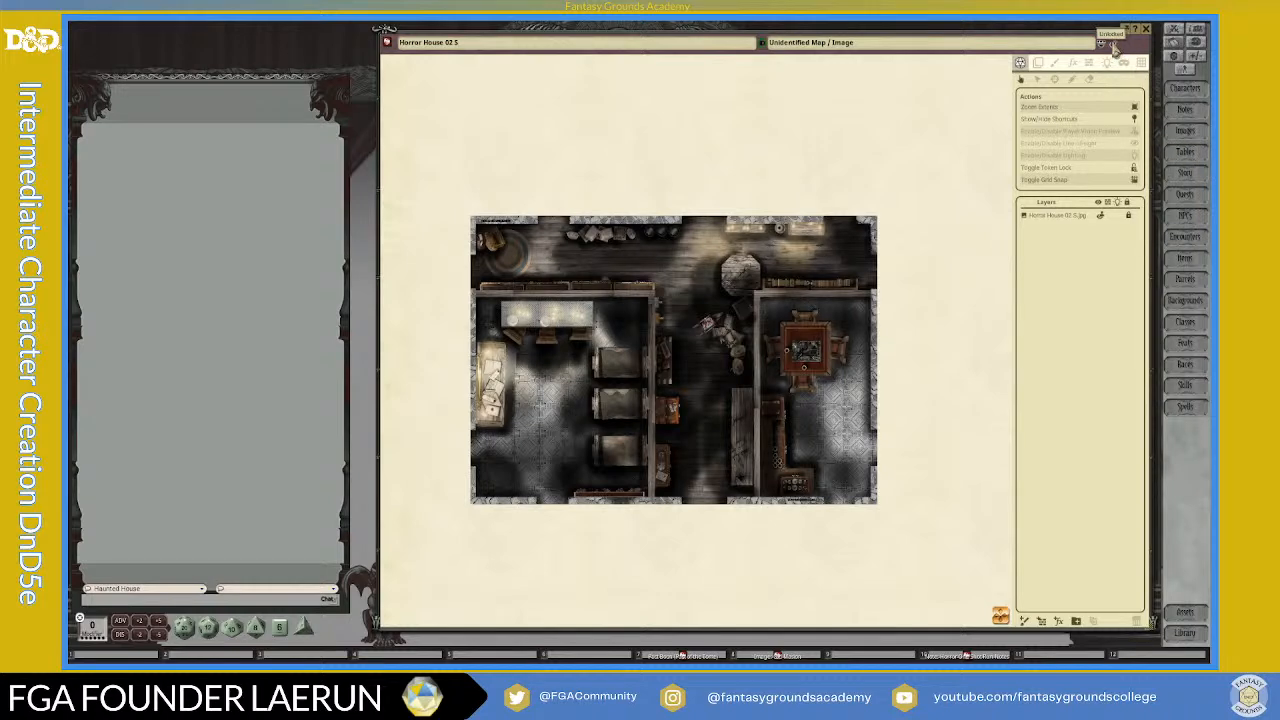
scroll(733, 253, up, 3)
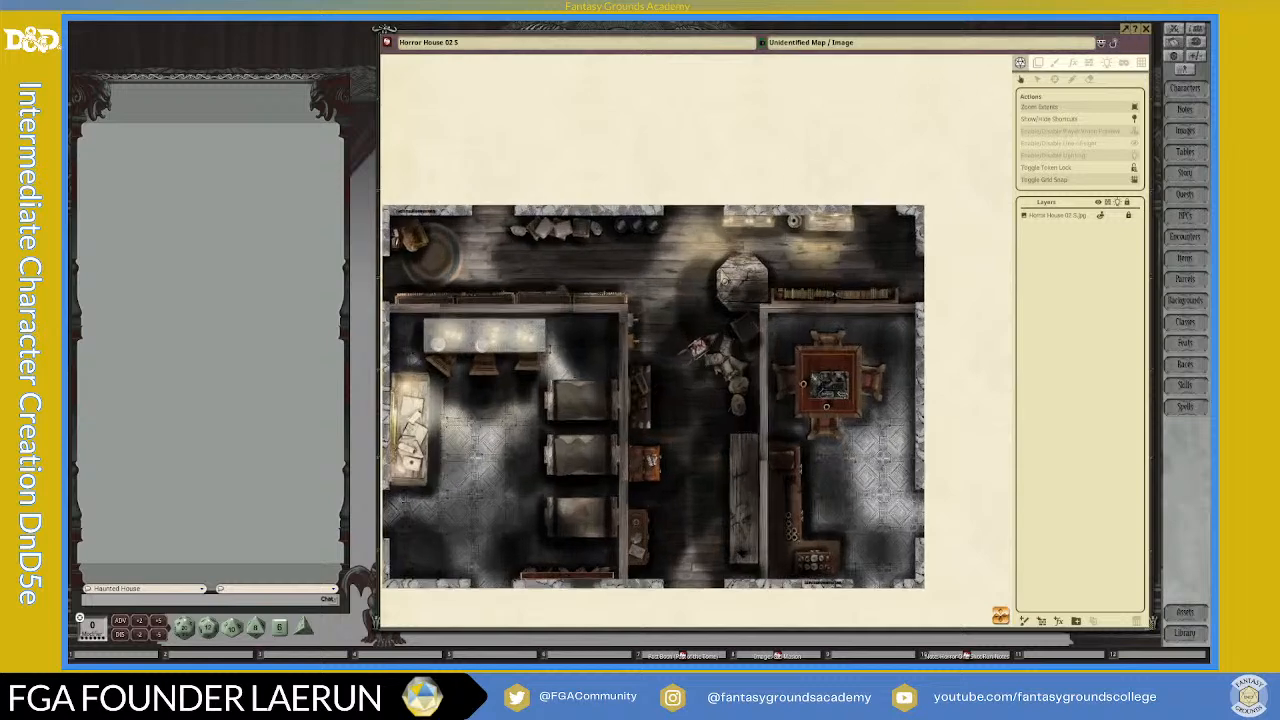
scroll(722, 277, down, 2)
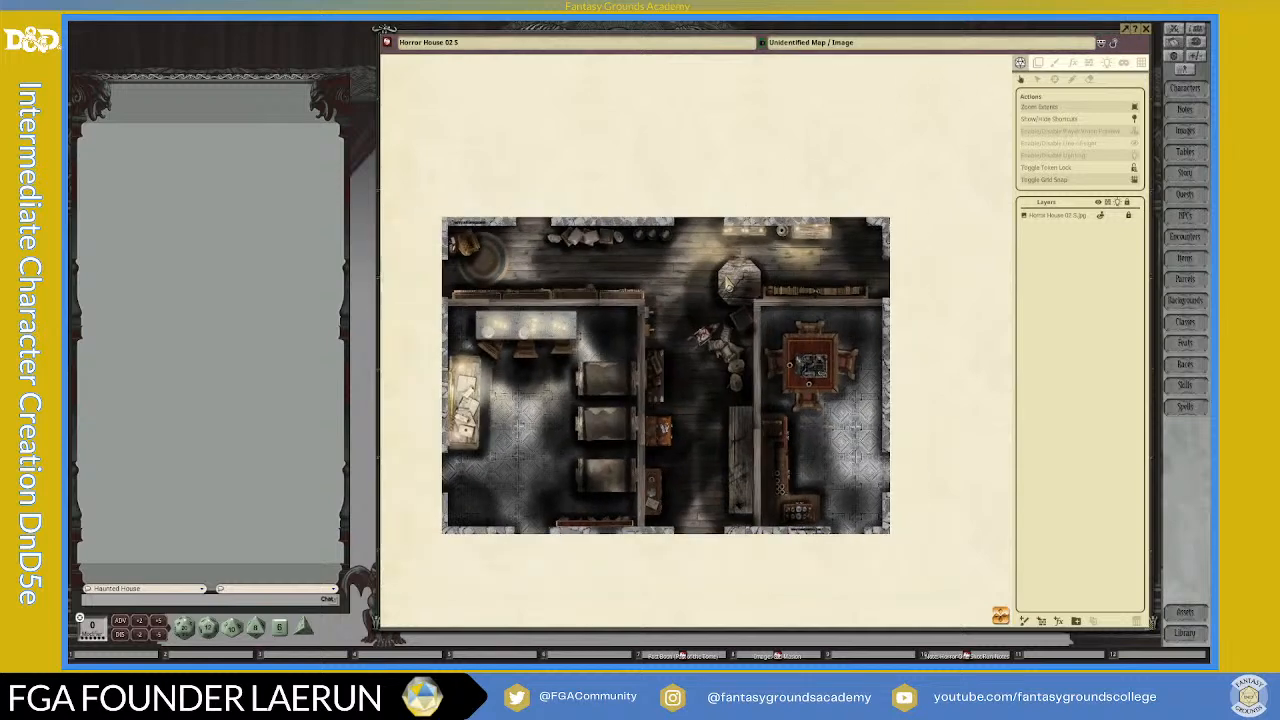
click(1106, 56)
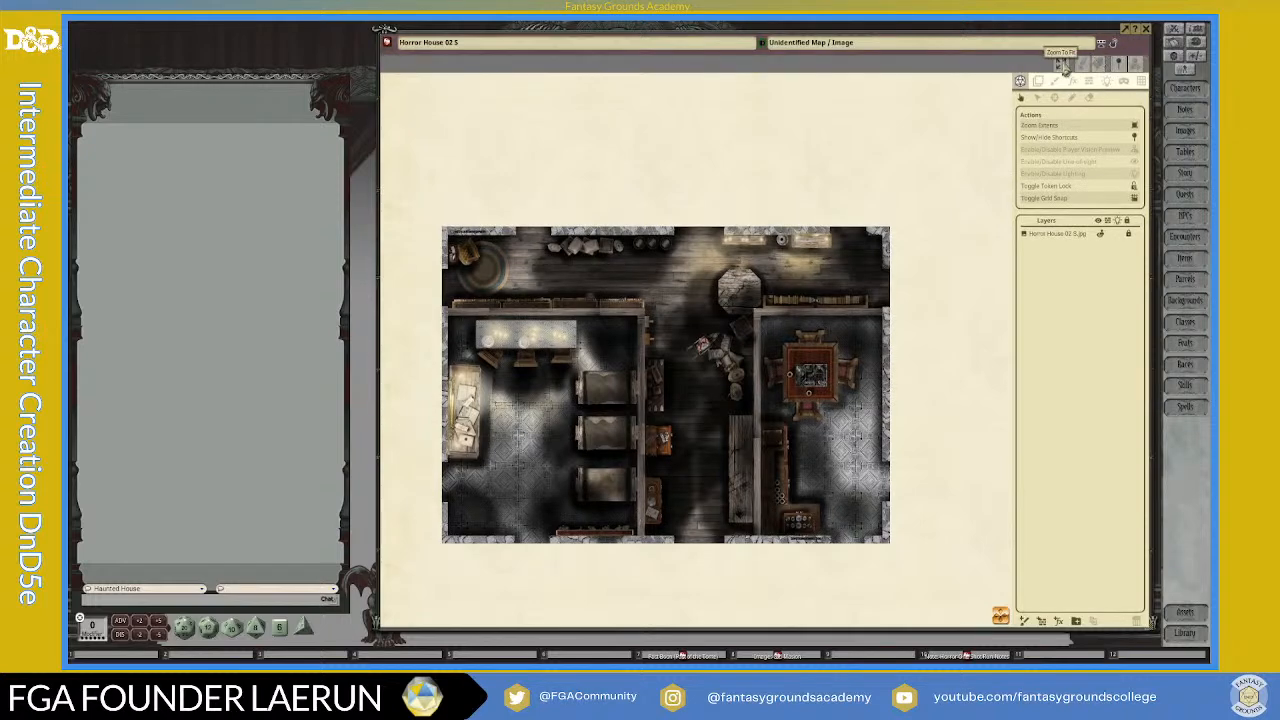
click(1063, 63)
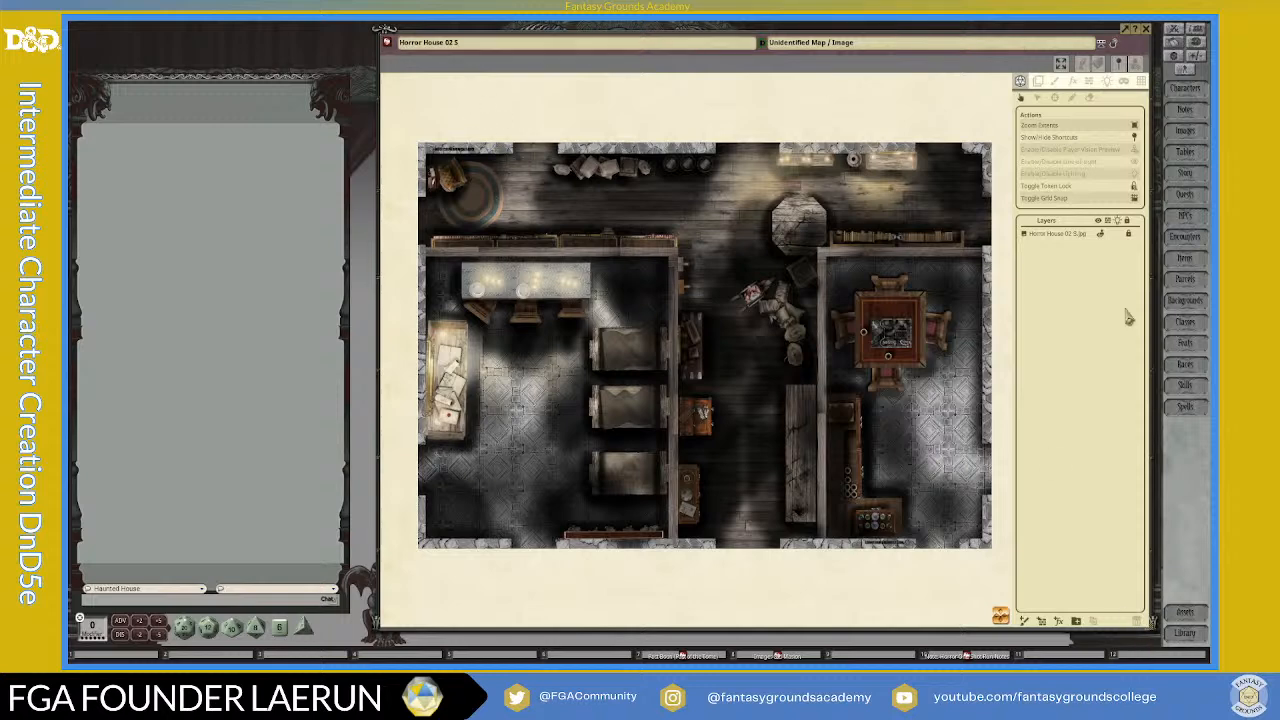
Step: Apply a zoom option to the Horror House map and adjust its magnification until the whole floor plan is in view
right_click(731, 108)
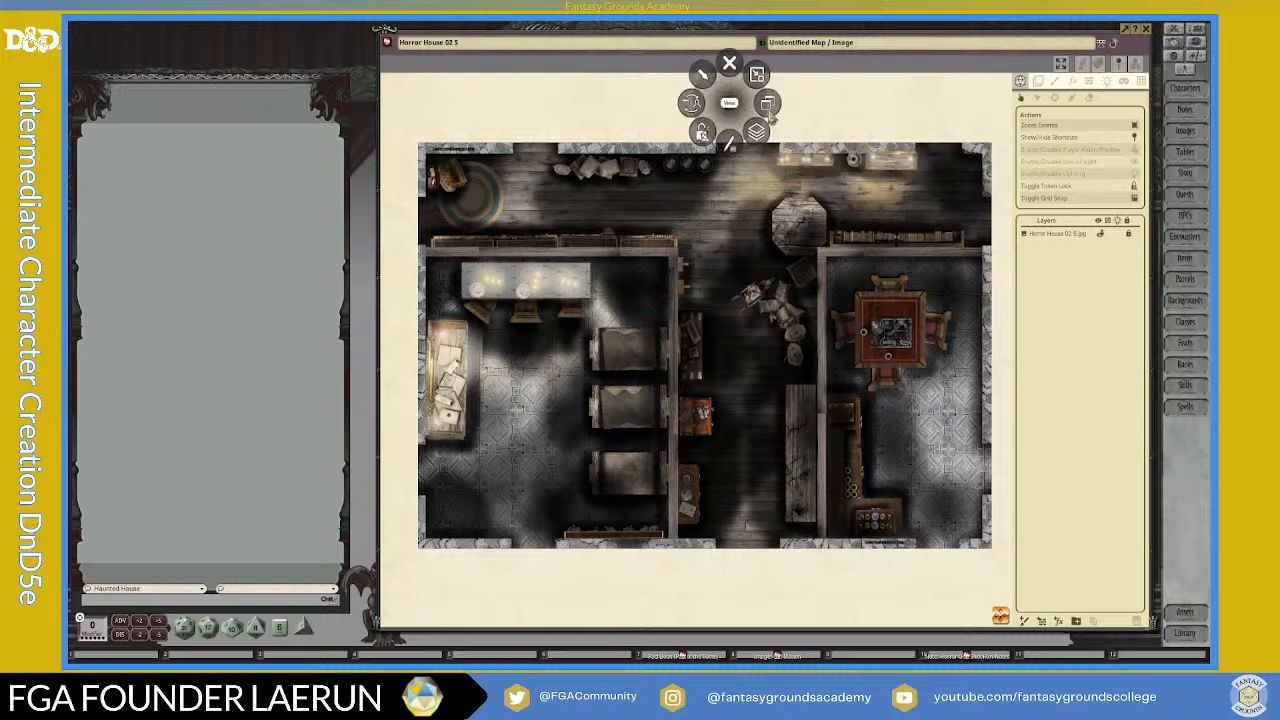
click(772, 110)
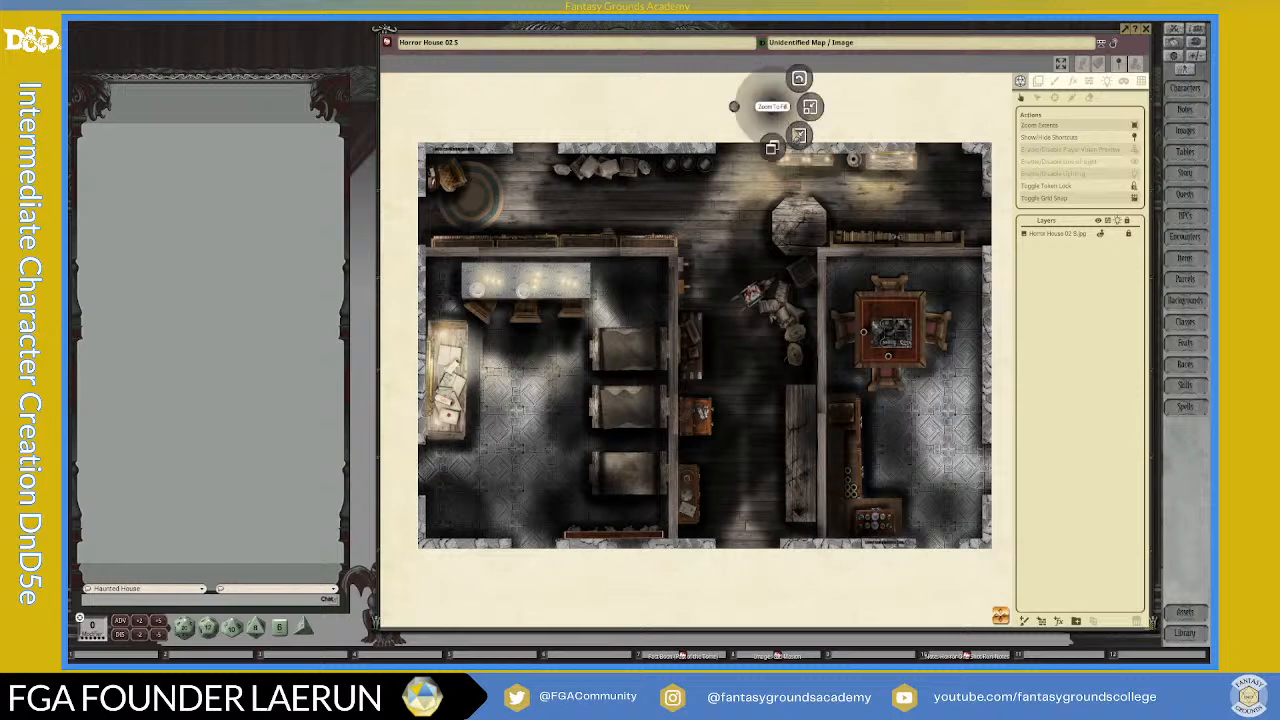
click(799, 136)
scroll(788, 291, down, 2)
scroll(788, 291, down, 2)
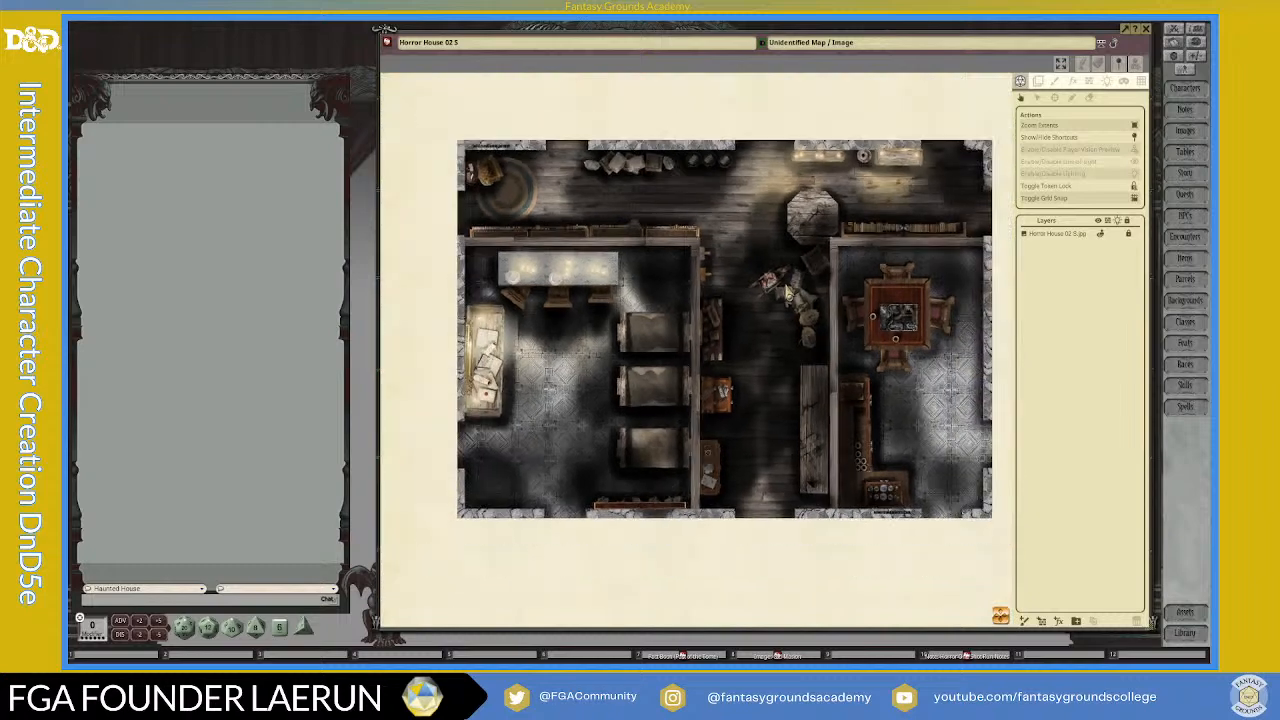
scroll(788, 291, up, 1)
click(1057, 81)
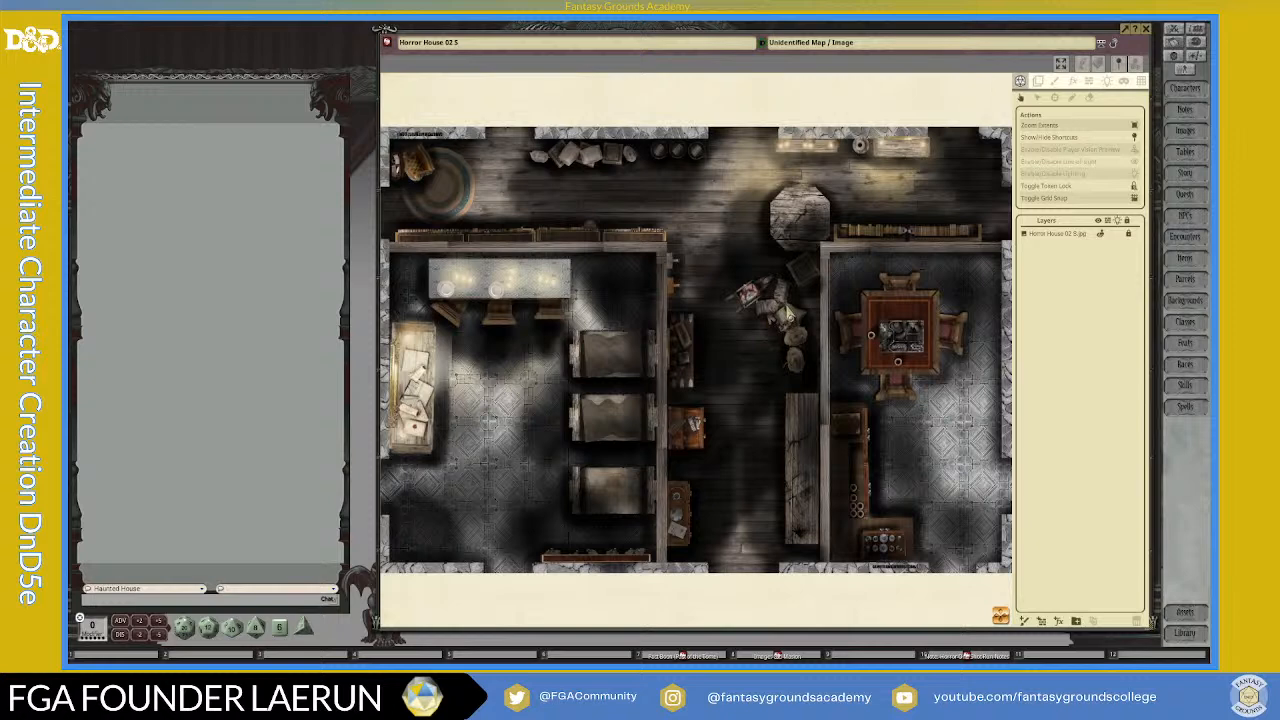
scroll(765, 430, down, 1)
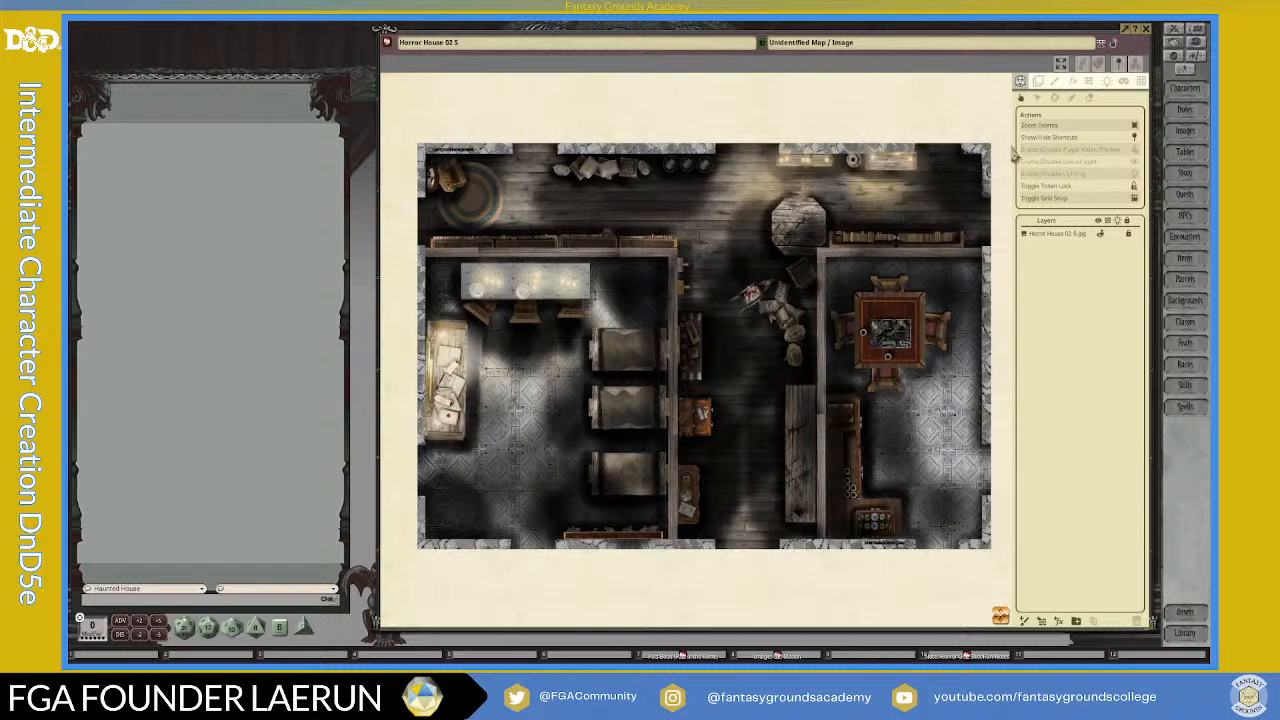
Step: Examine the map's upper-left hall area and the openings in its stone outer wall, ending on the whole floor plan
scroll(556, 314, up, 3)
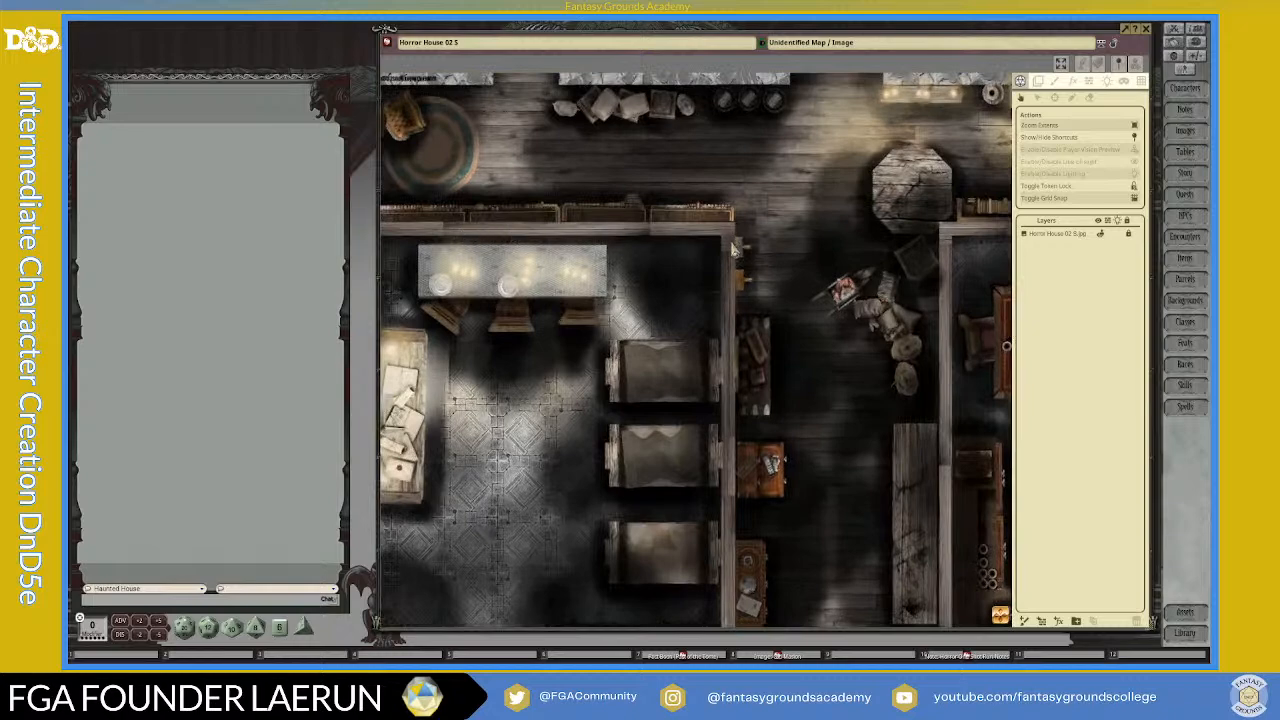
scroll(695, 352, down, 3)
scroll(480, 192, up, 3)
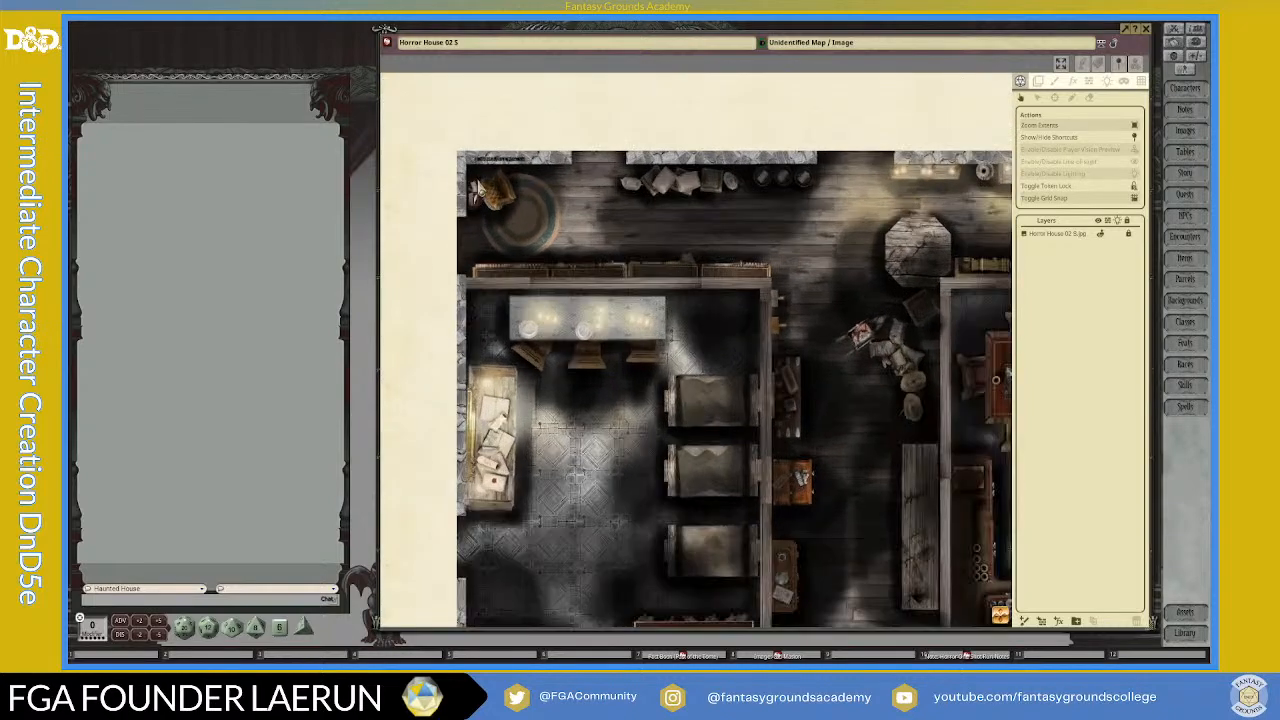
scroll(480, 190, up, 2)
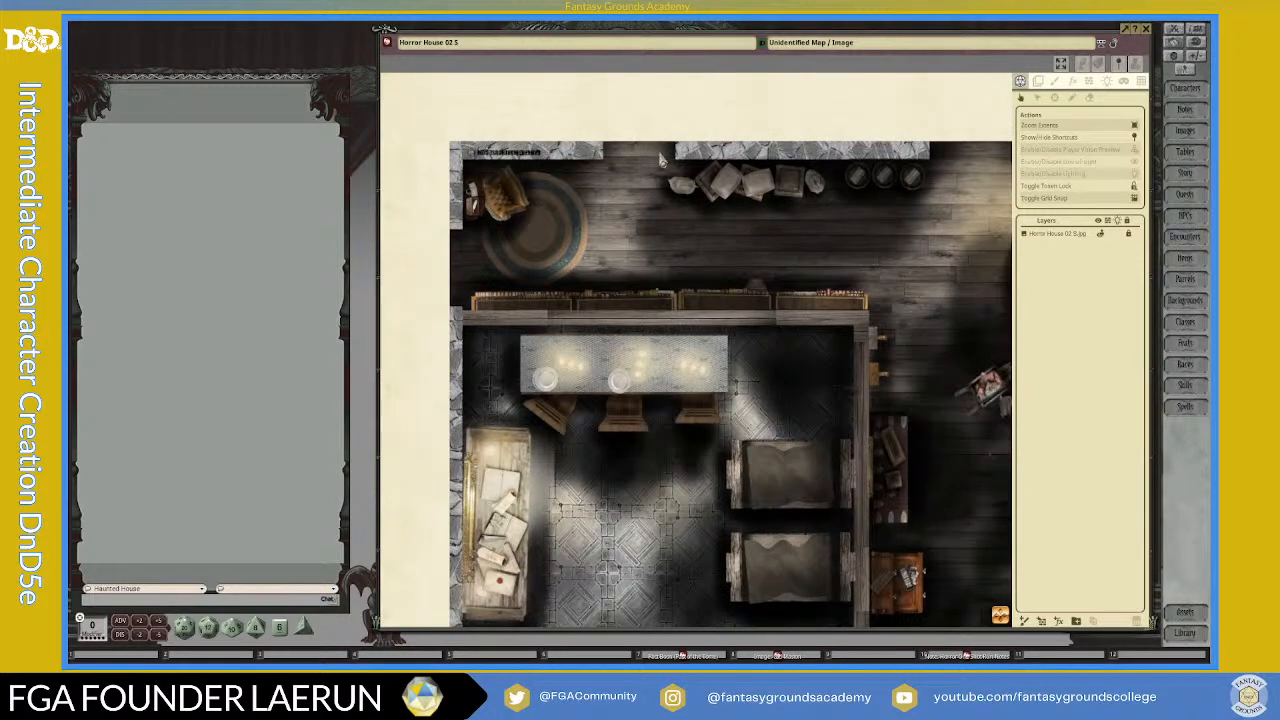
scroll(915, 165, down, 1)
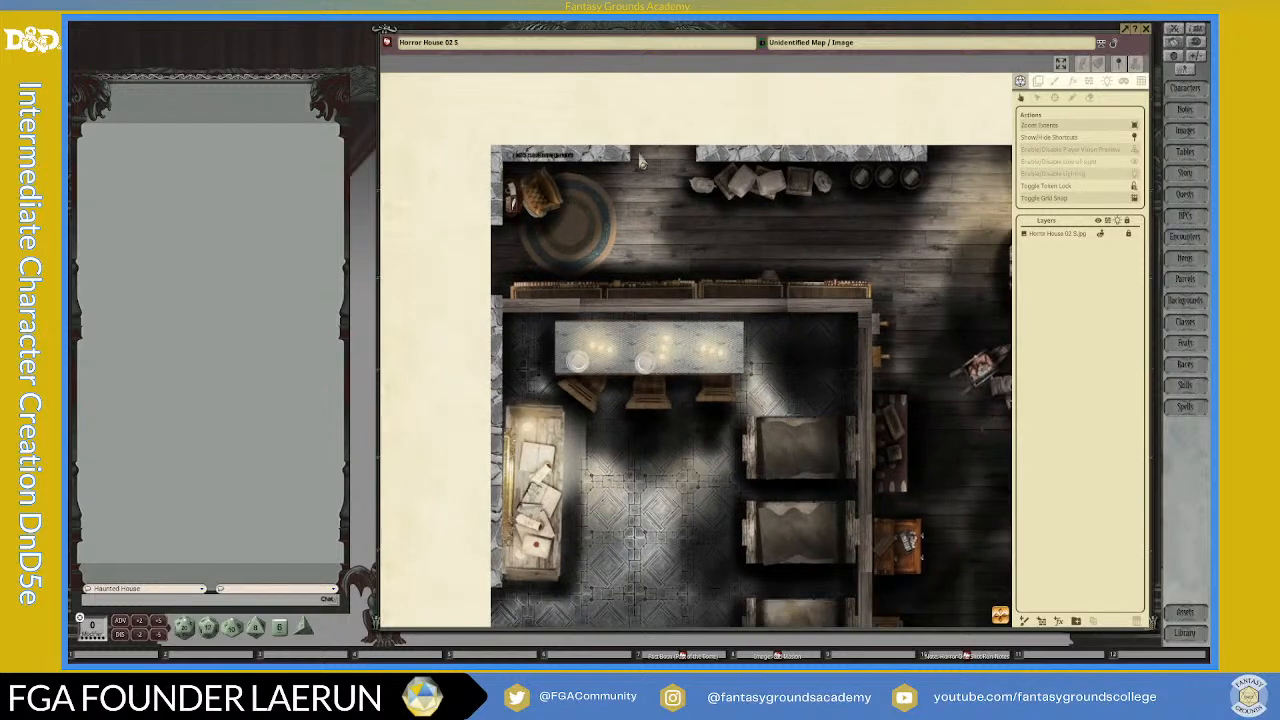
scroll(928, 166, down, 1)
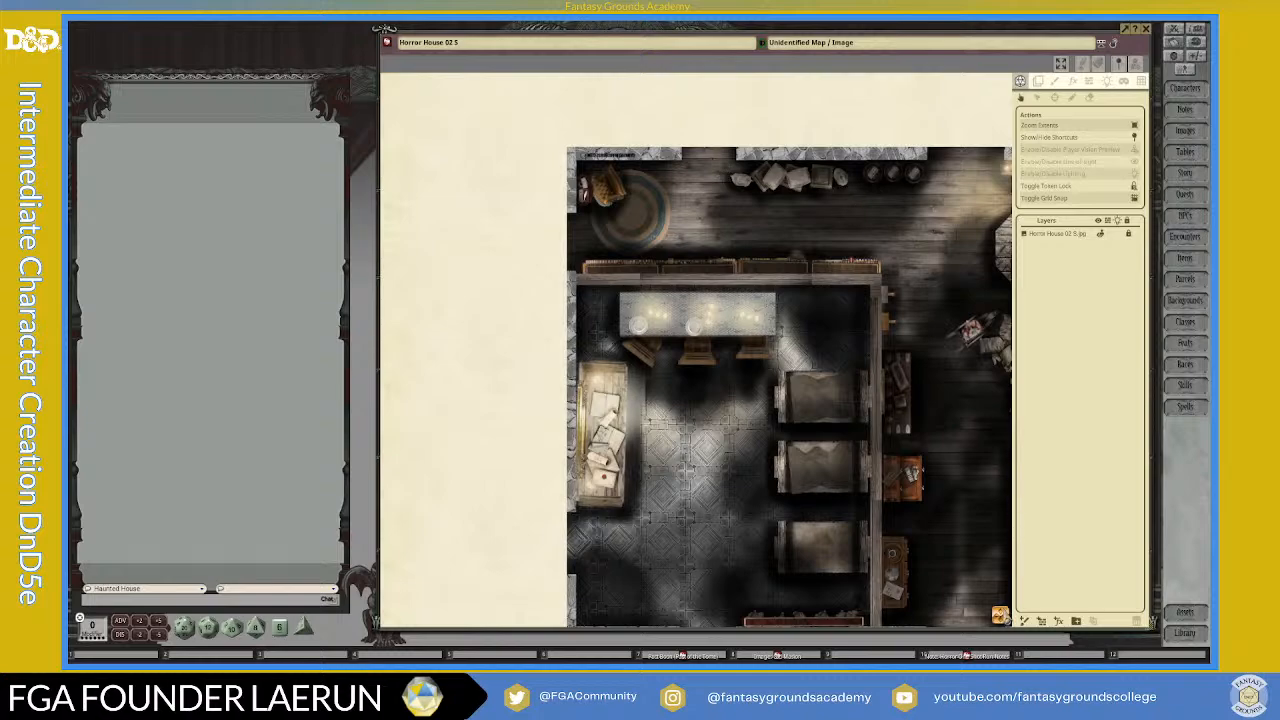
drag(893, 588, 816, 512)
scroll(818, 512, down, 1)
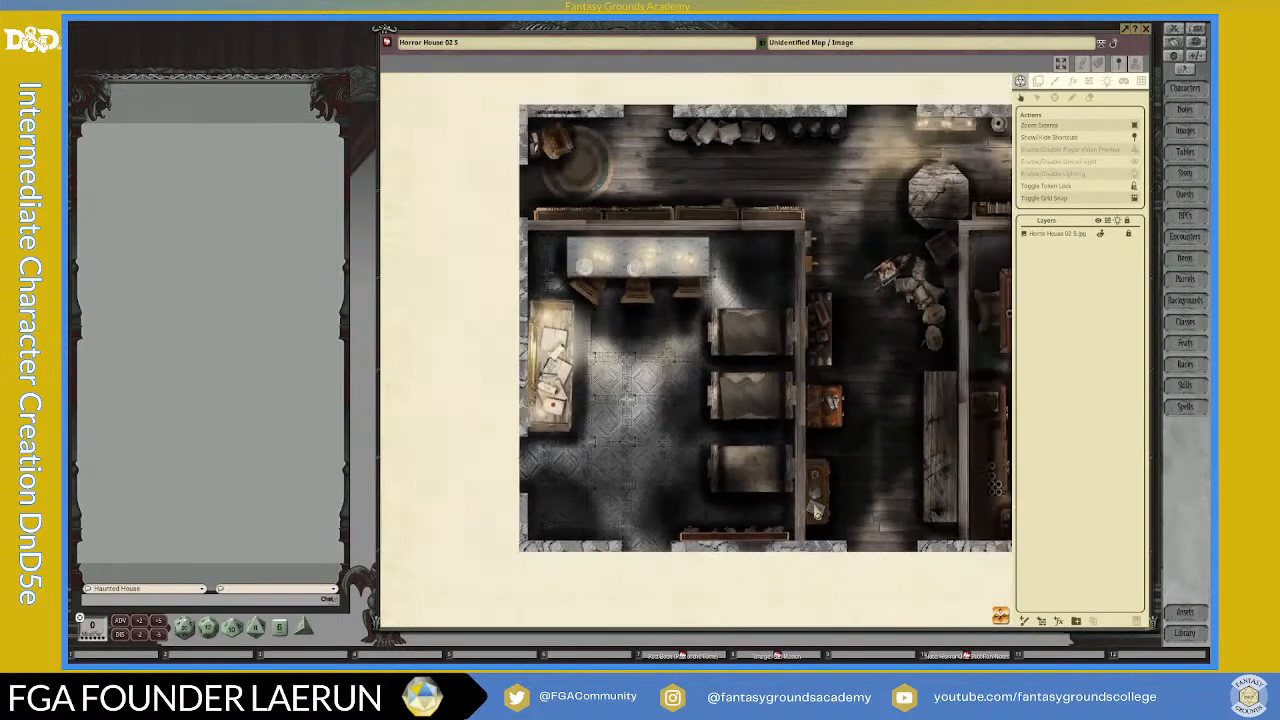
drag(1003, 618, 855, 599)
scroll(777, 406, down, 2)
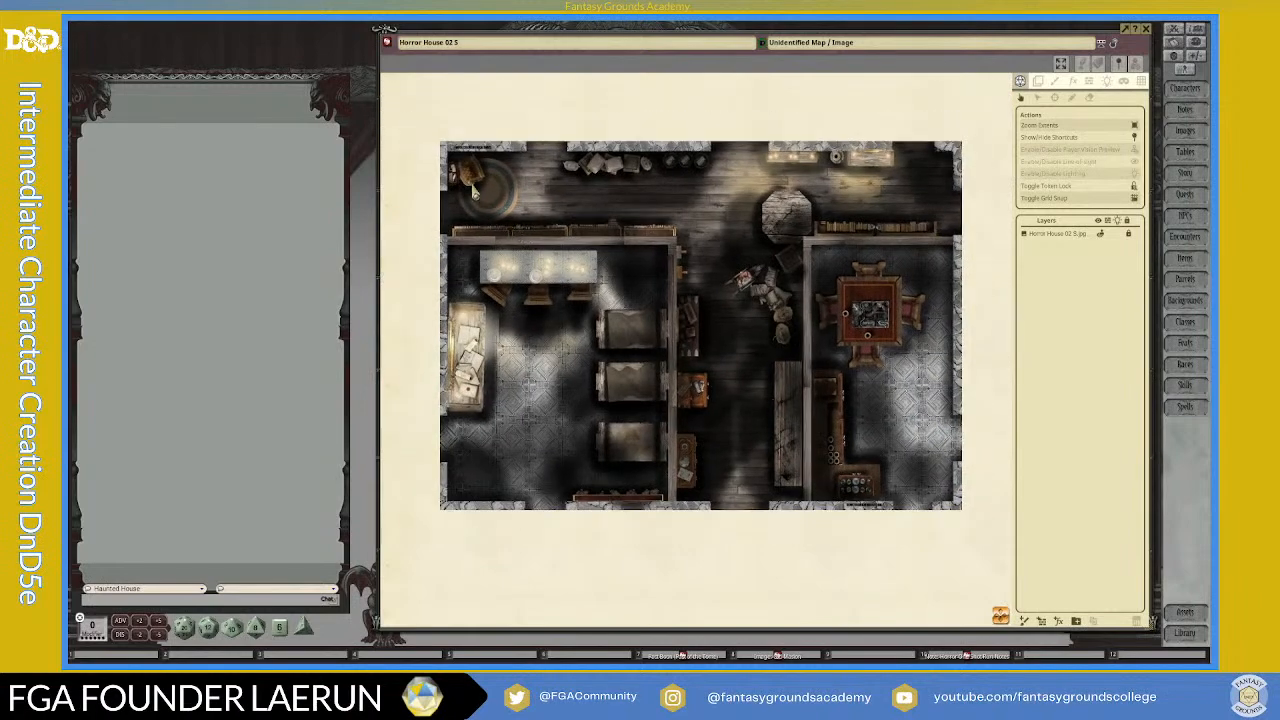
Step: Examine the overall room layout and the openings along the northern outer wall of the Horror House map
scroll(456, 166, up, 1)
scroll(650, 165, down, 1)
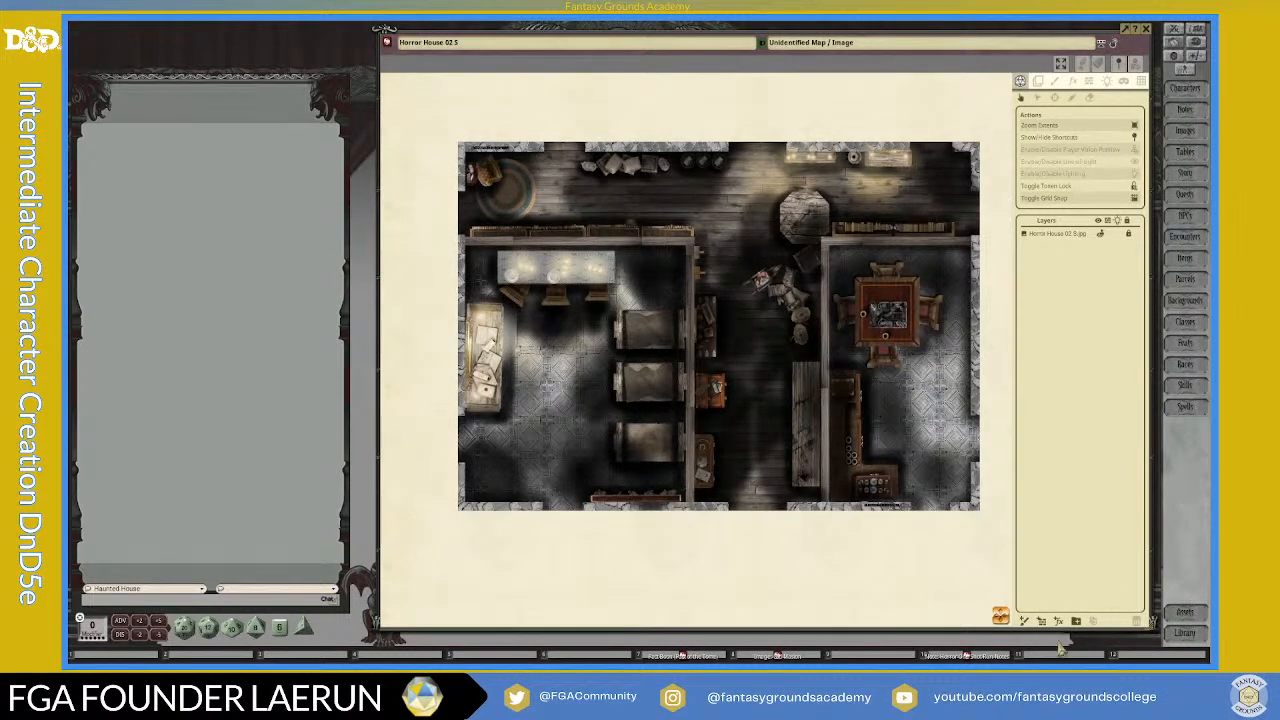
drag(997, 617, 1038, 572)
scroll(622, 463, down, 1)
scroll(462, 269, up, 1)
scroll(462, 272, up, 1)
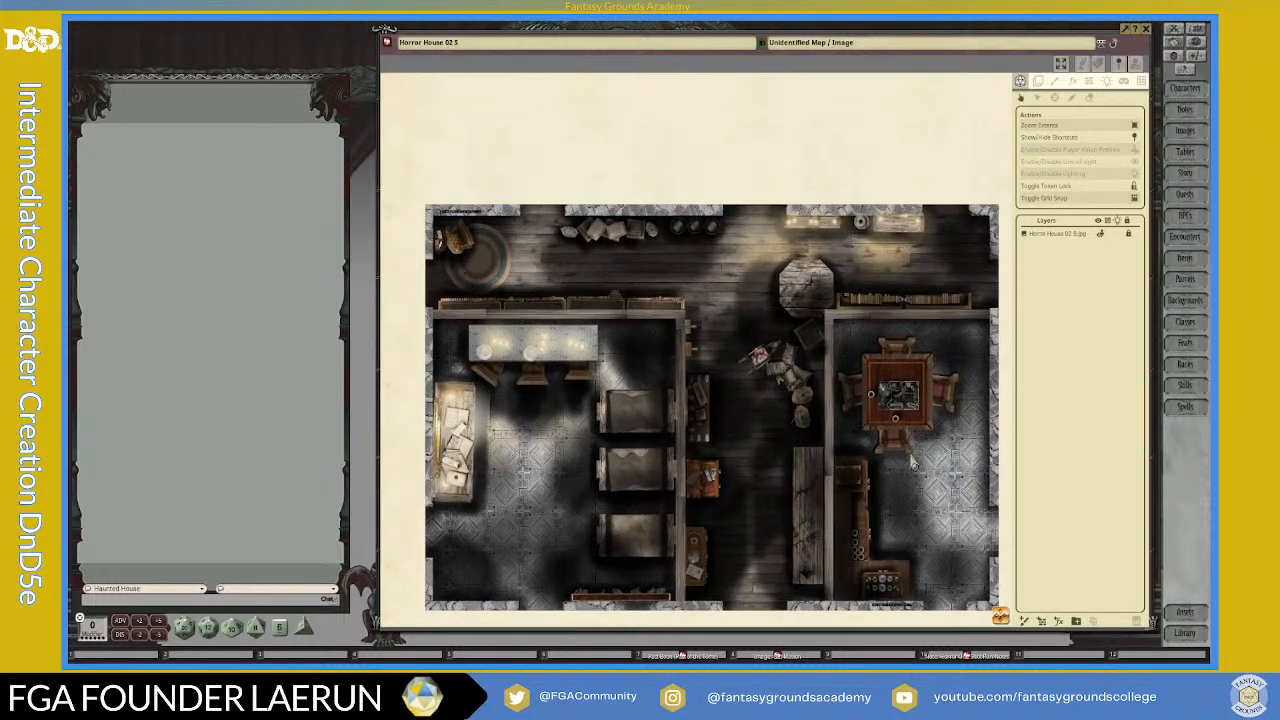
scroll(903, 543, down, 1)
mouse_move(1003, 613)
mouse_down()
mouse_move(1002, 628)
mouse_move(1020, 628)
mouse_up()
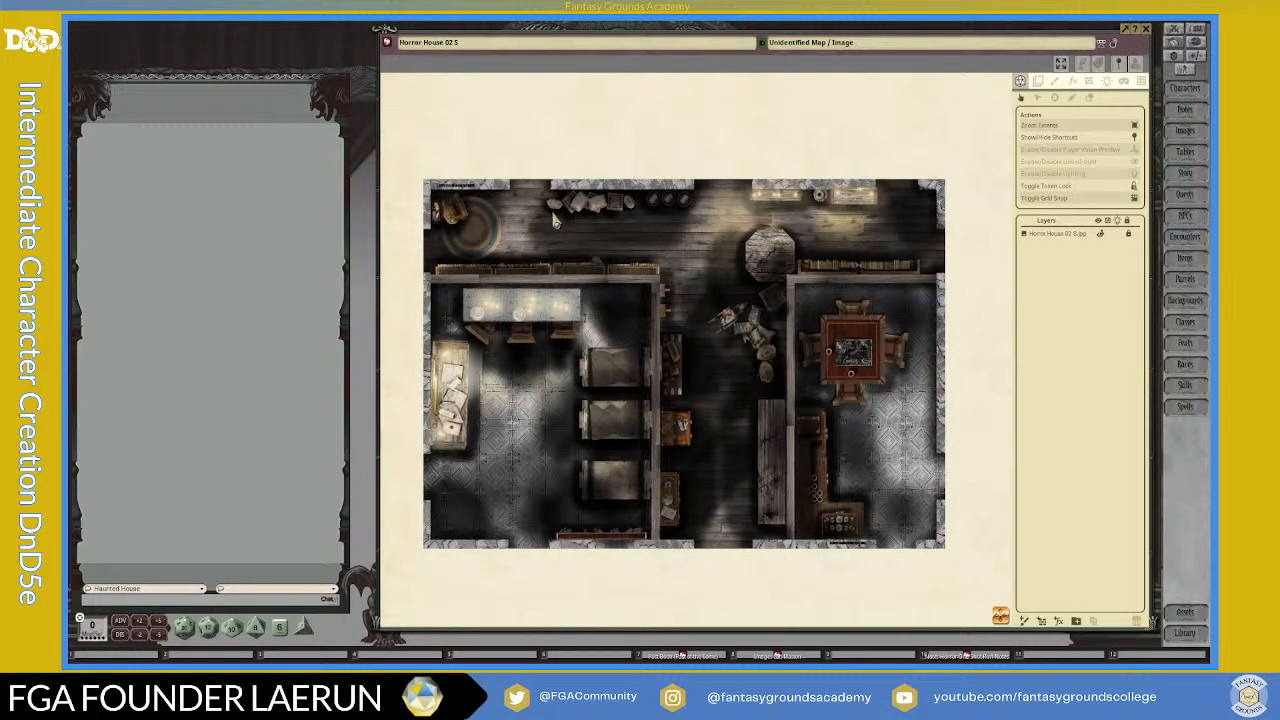
scroll(519, 238, up, 2)
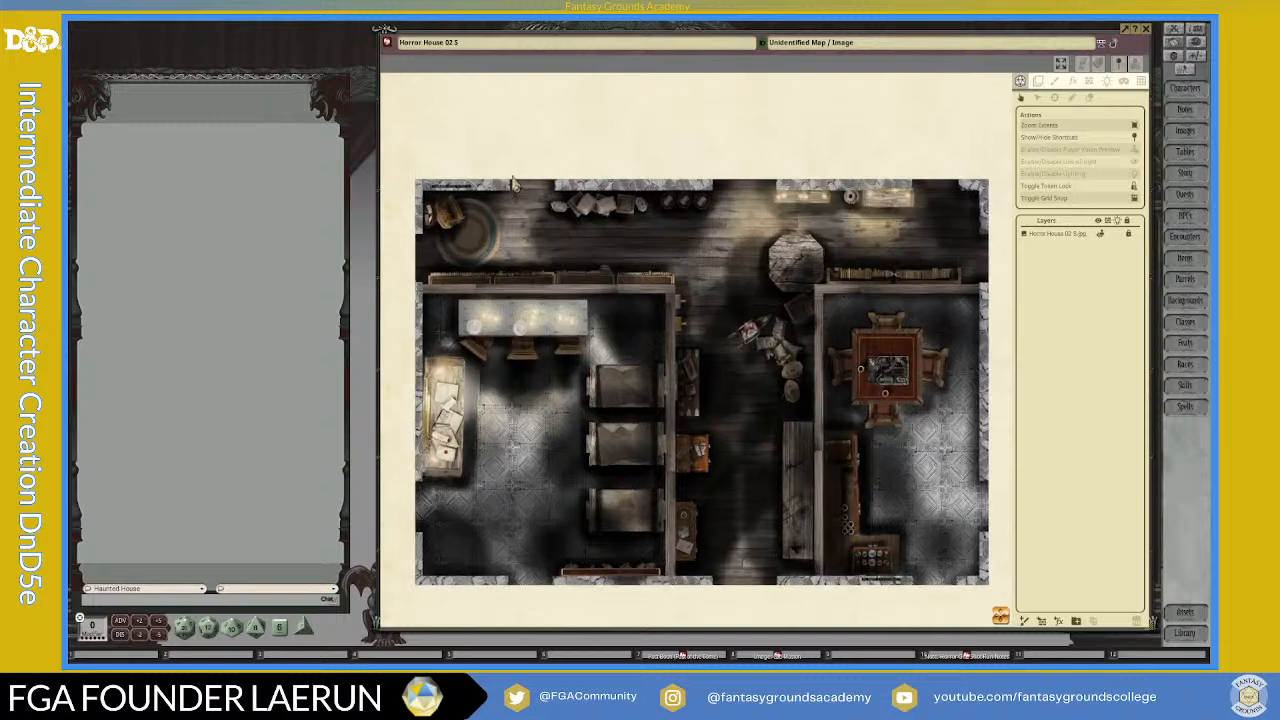
scroll(530, 230, down, 3)
scroll(565, 218, up, 1)
scroll(565, 218, down, 1)
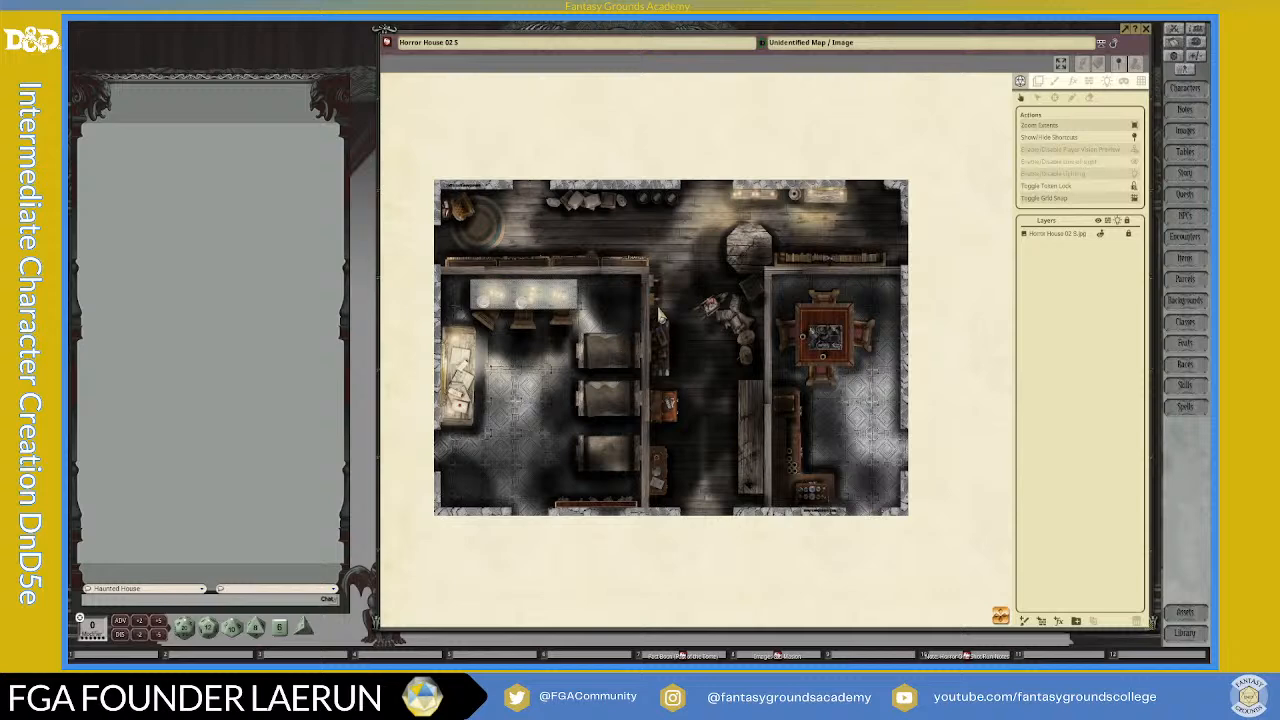
Step: Examine the interior wall between the left room and the central hallway, along with the left room's long table
scroll(539, 468, up, 4)
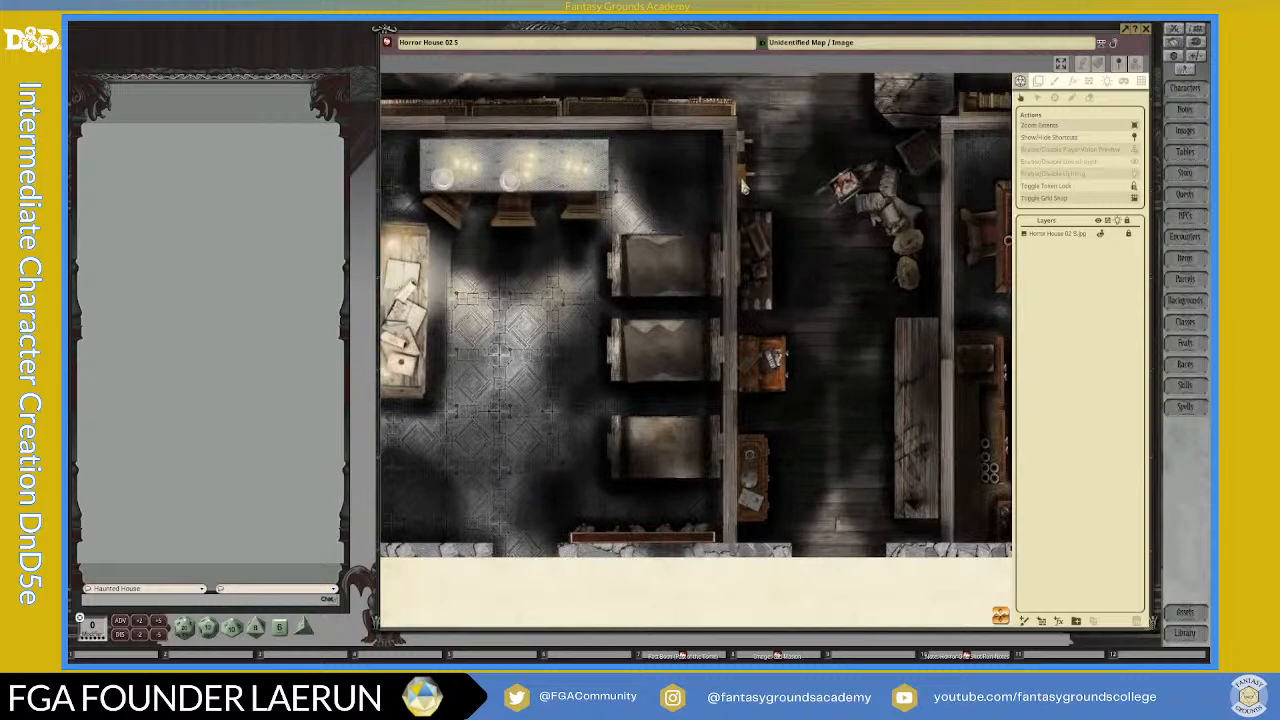
scroll(709, 205, down, 3)
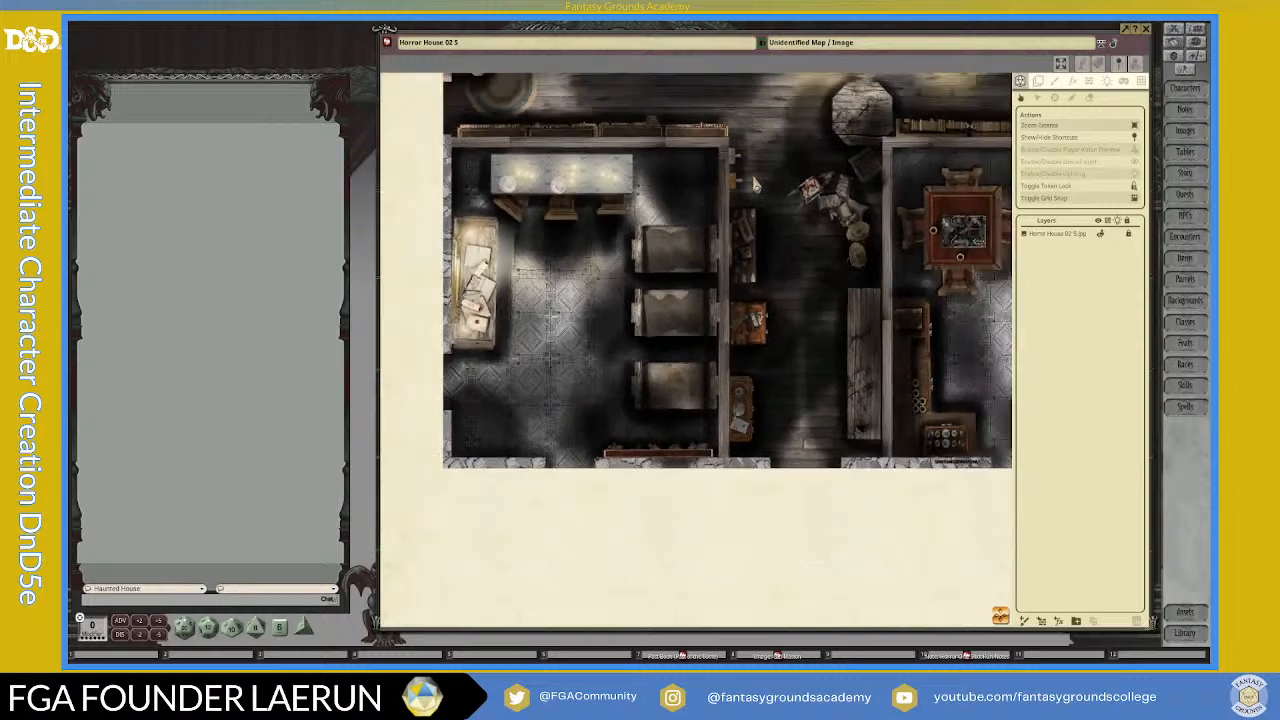
scroll(755, 185, up, 5)
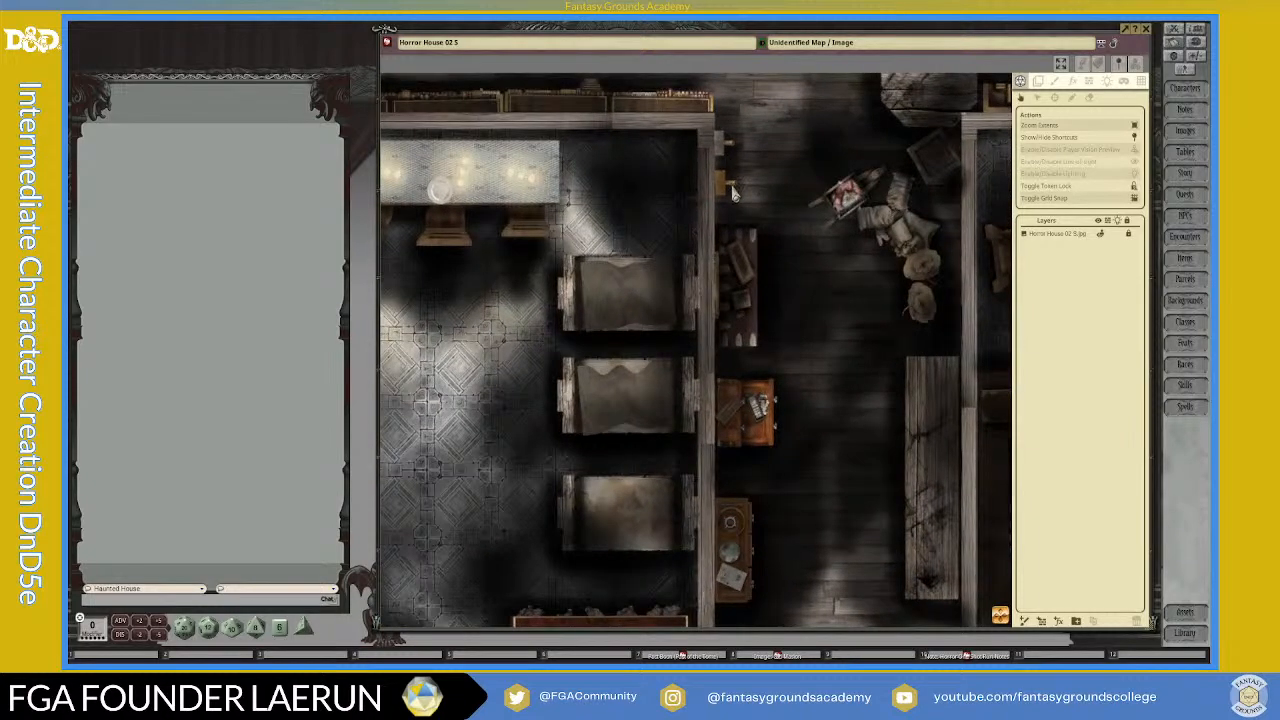
scroll(705, 185, down, 3)
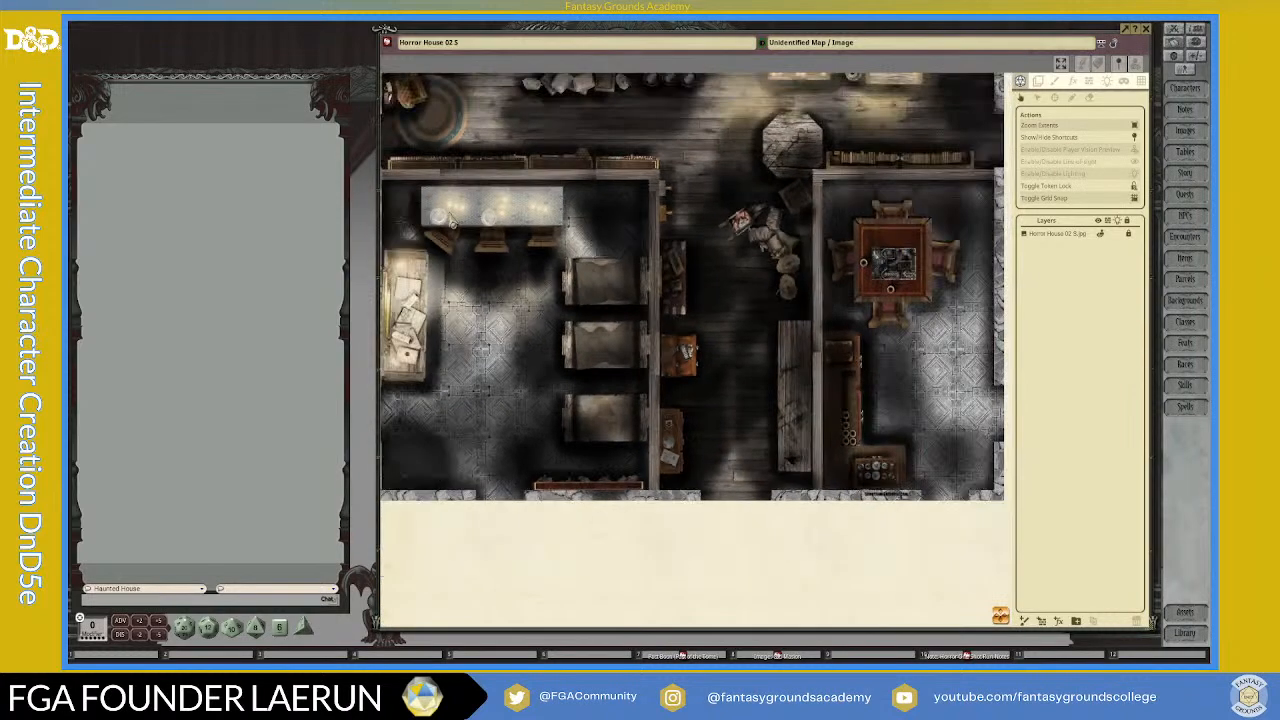
scroll(440, 240, down, 2)
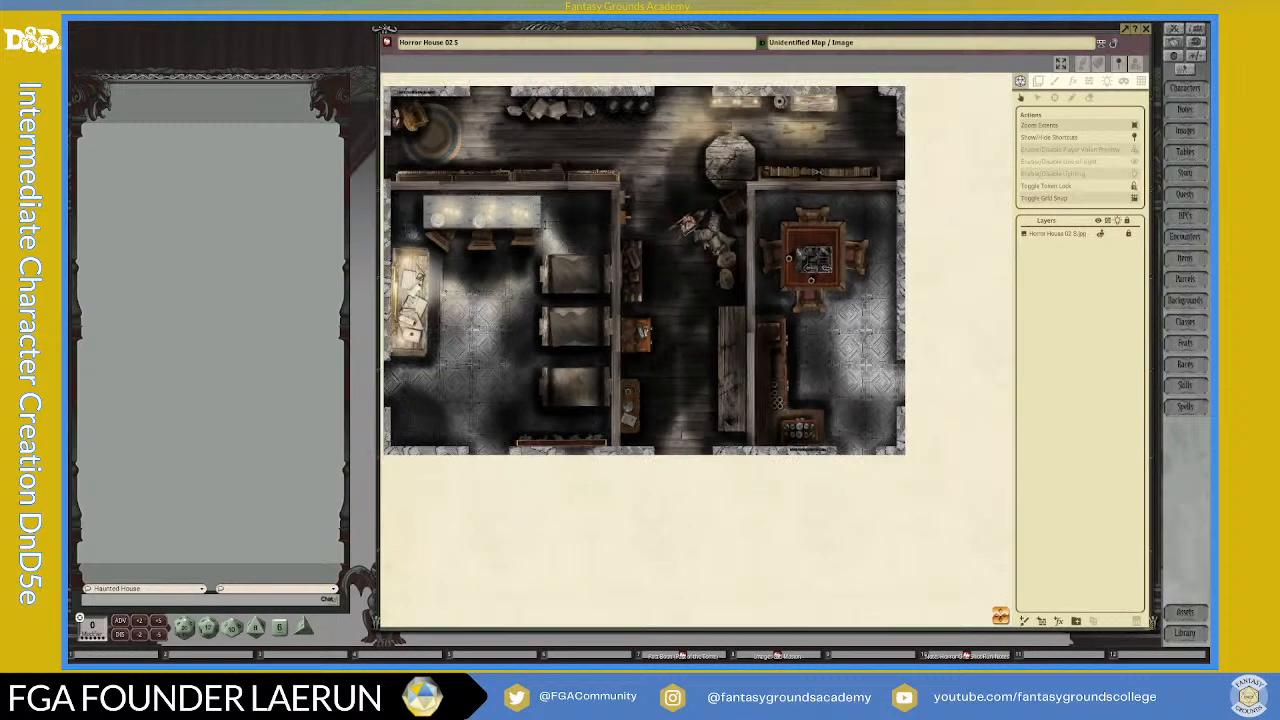
scroll(430, 260, up, 2)
scroll(450, 190, down, 2)
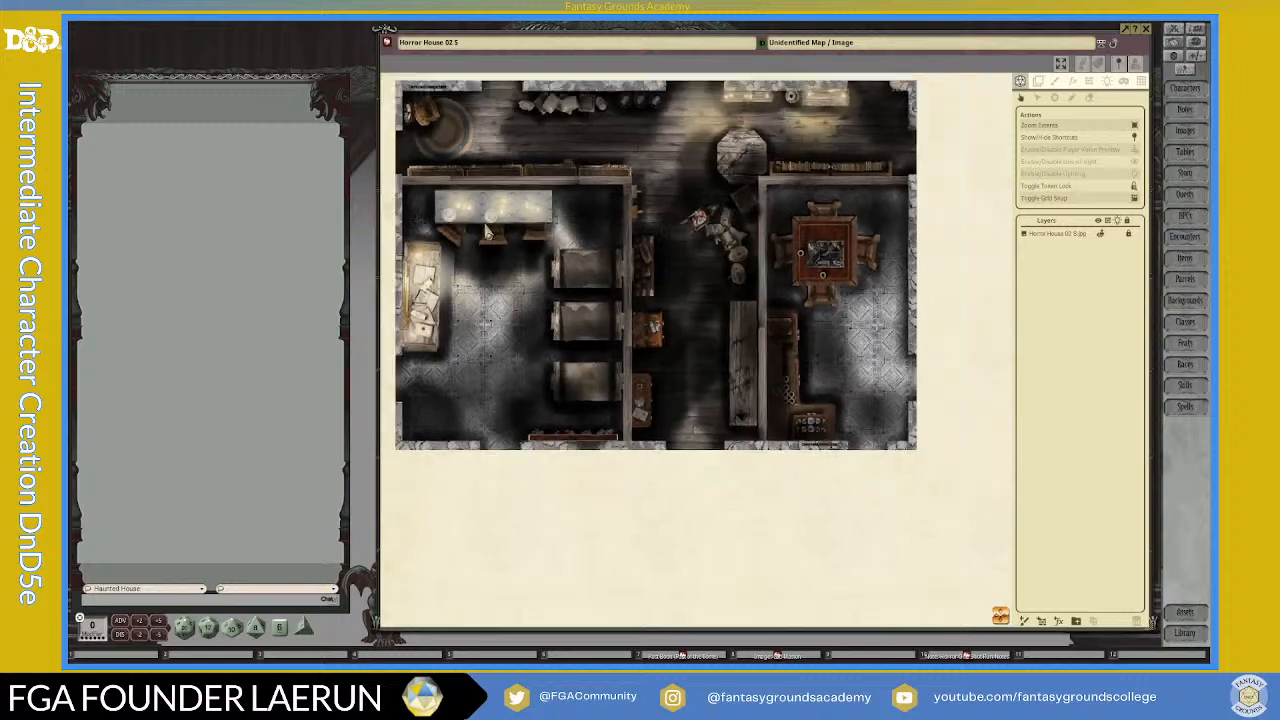
scroll(606, 182, up, 3)
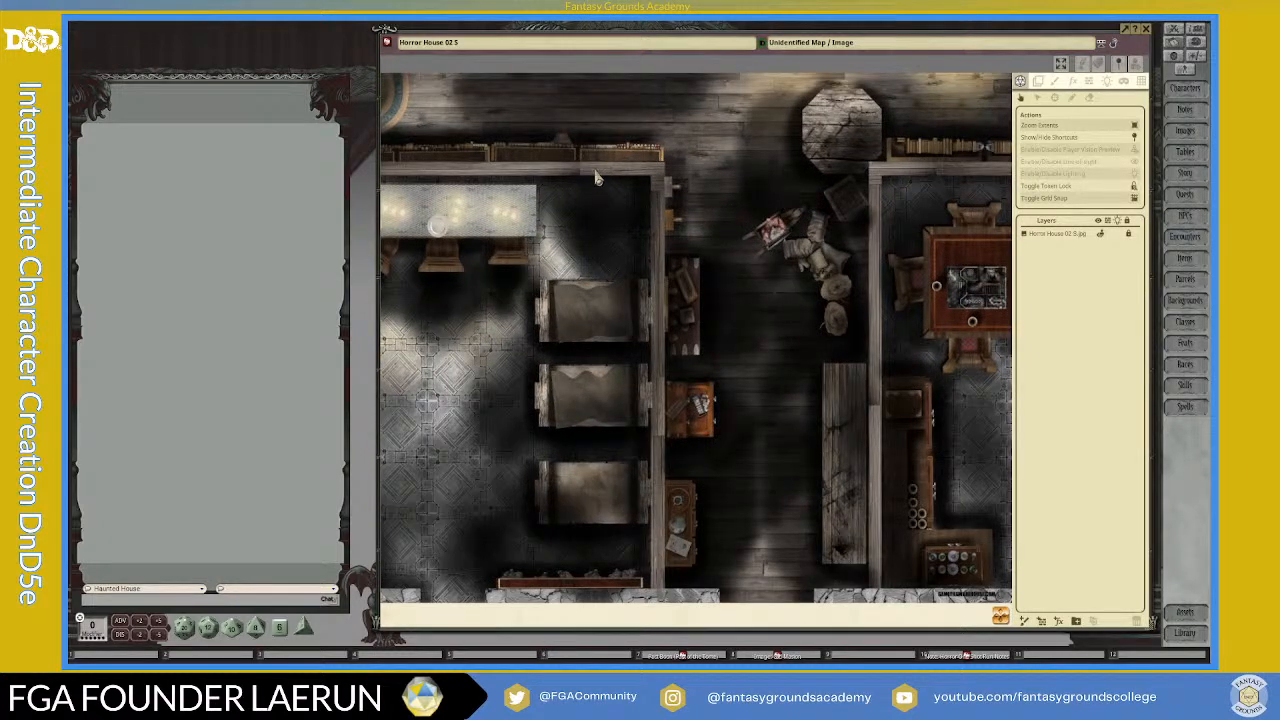
scroll(600, 180, up, 1)
scroll(620, 177, down, 3)
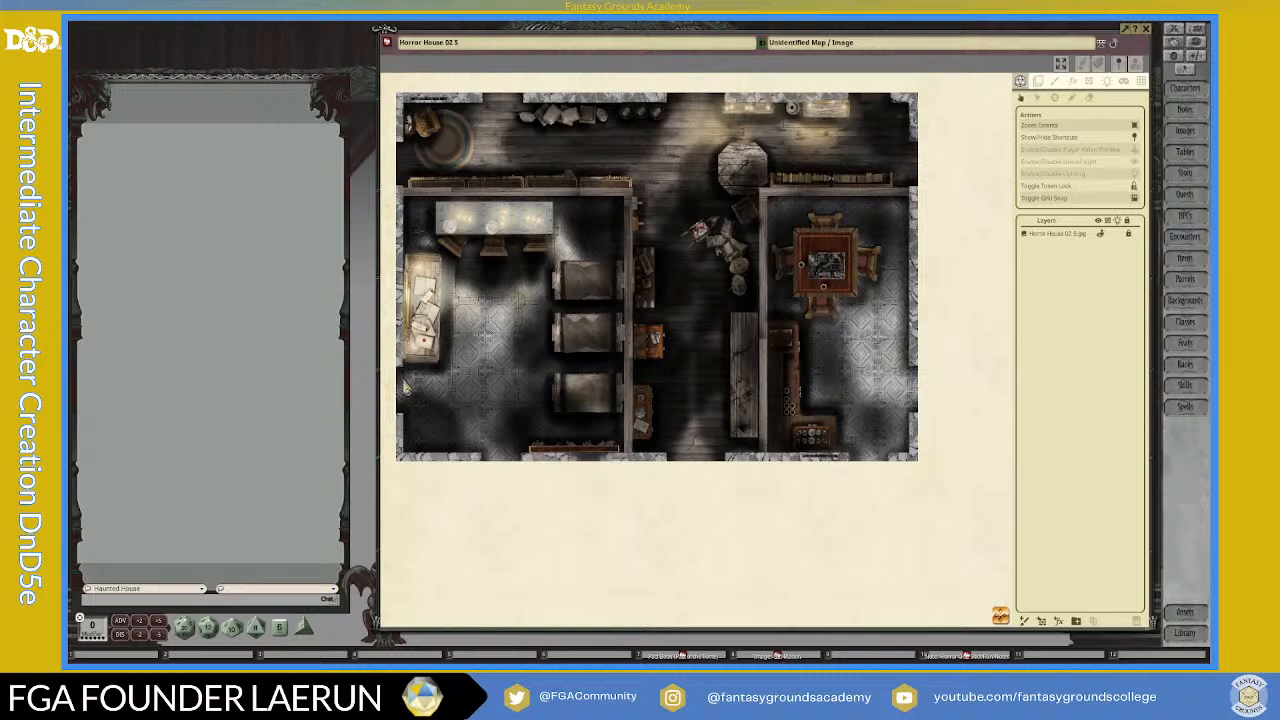
Step: Examine the southern outer wall and the interior wall corner above the beds in the left room
scroll(536, 462, up, 4)
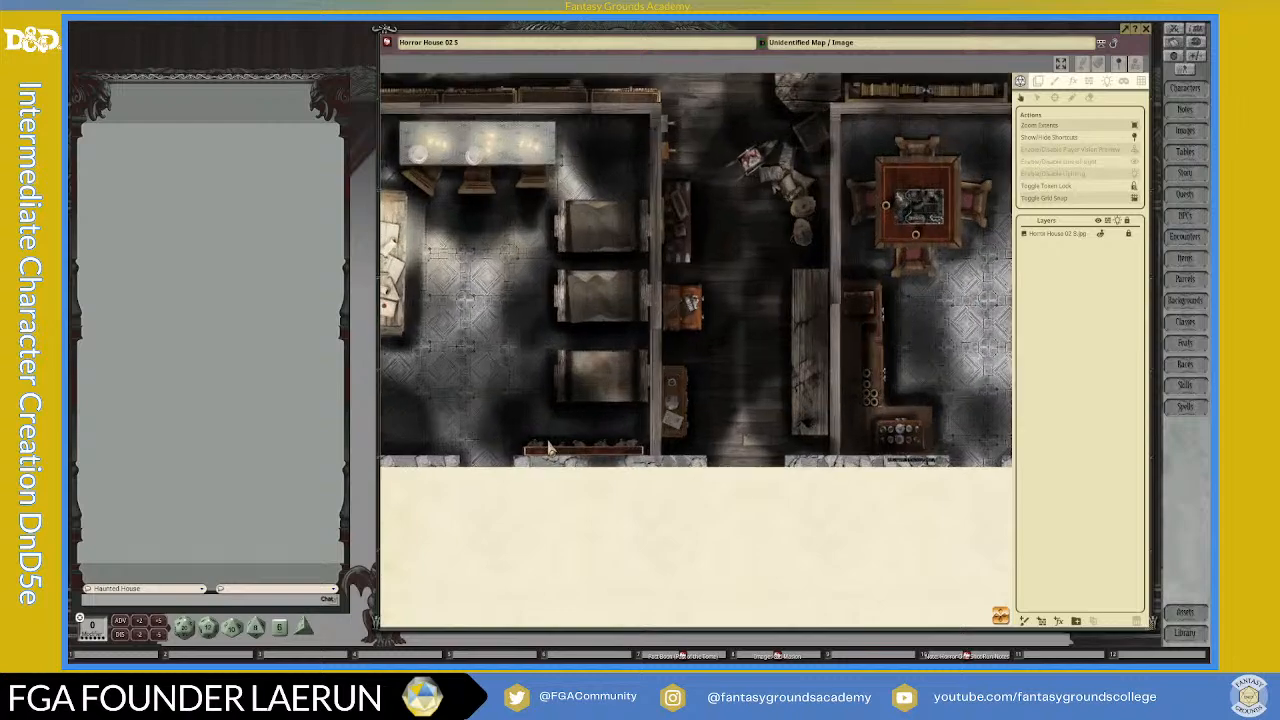
scroll(645, 418, down, 2)
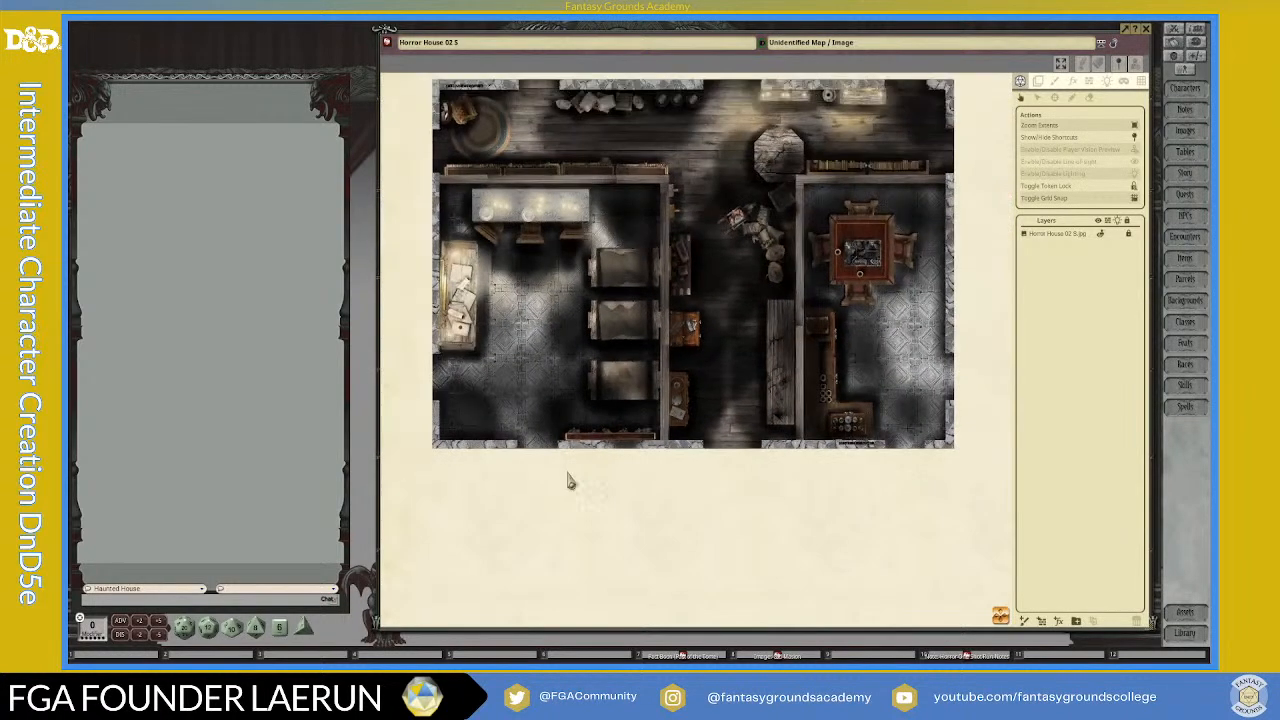
scroll(643, 251, up, 2)
scroll(643, 251, up, 1)
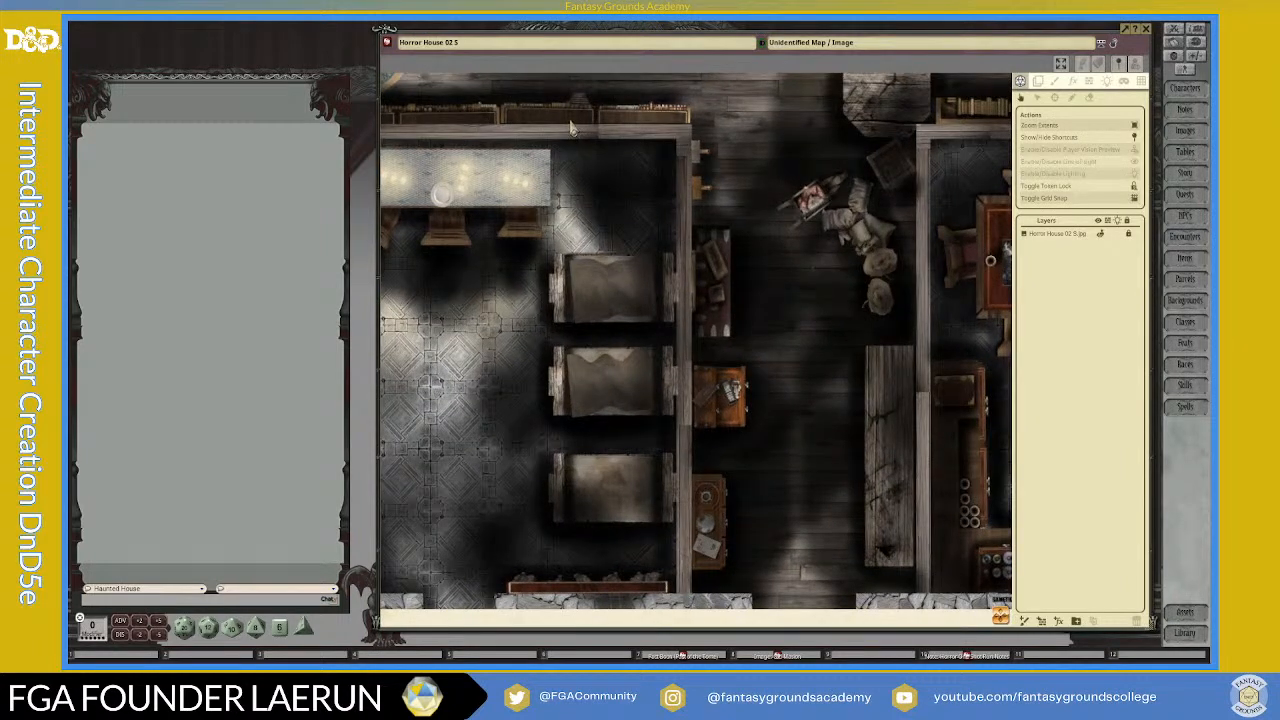
scroll(657, 135, down, 3)
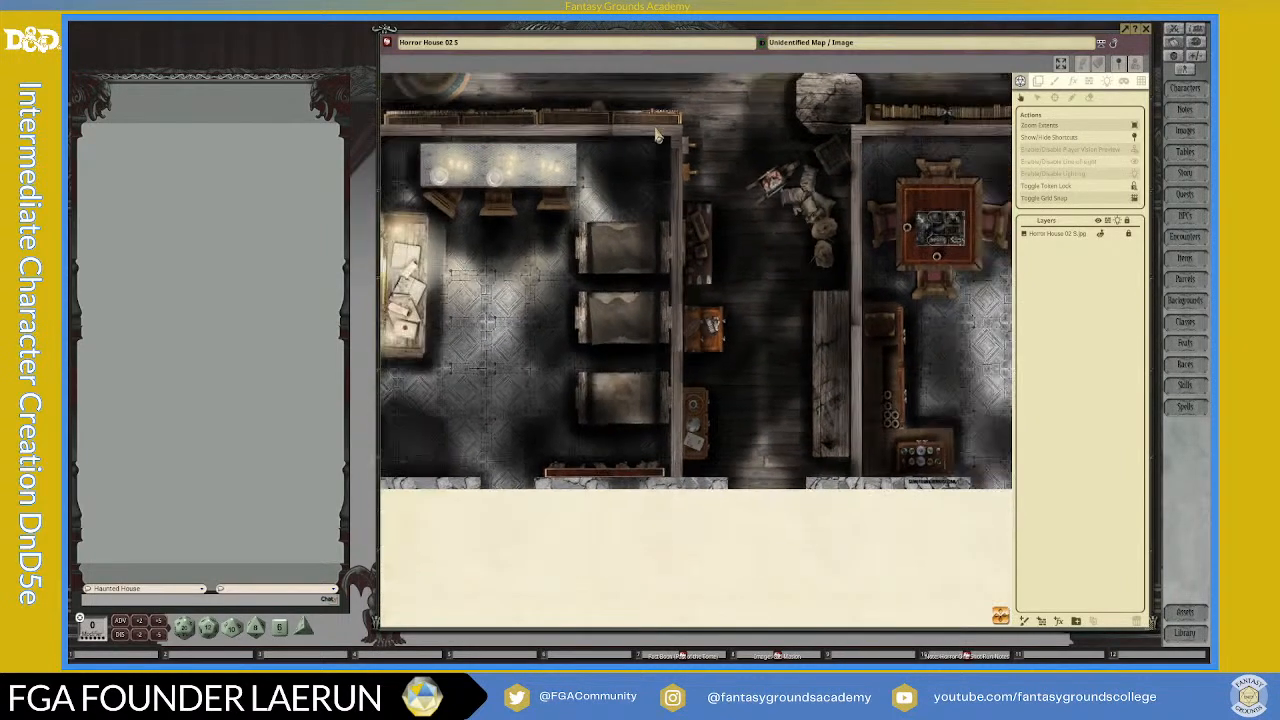
scroll(656, 135, up, 2)
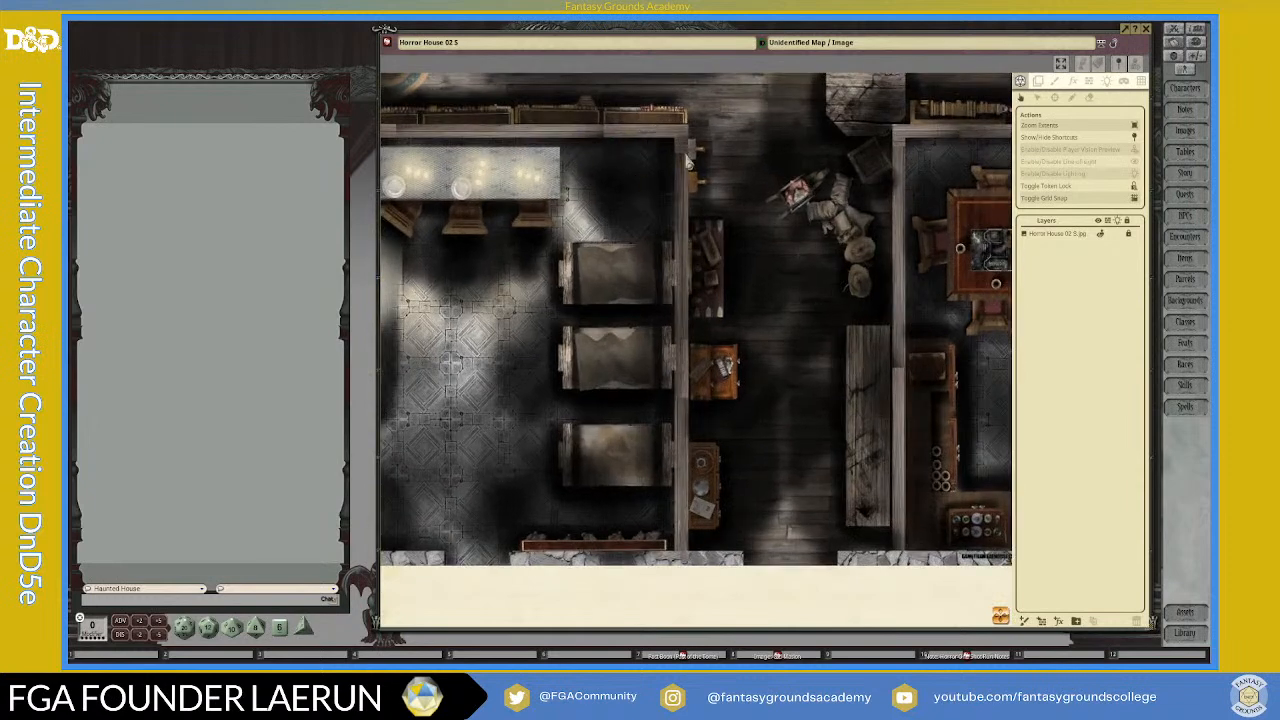
scroll(716, 218, down, 1)
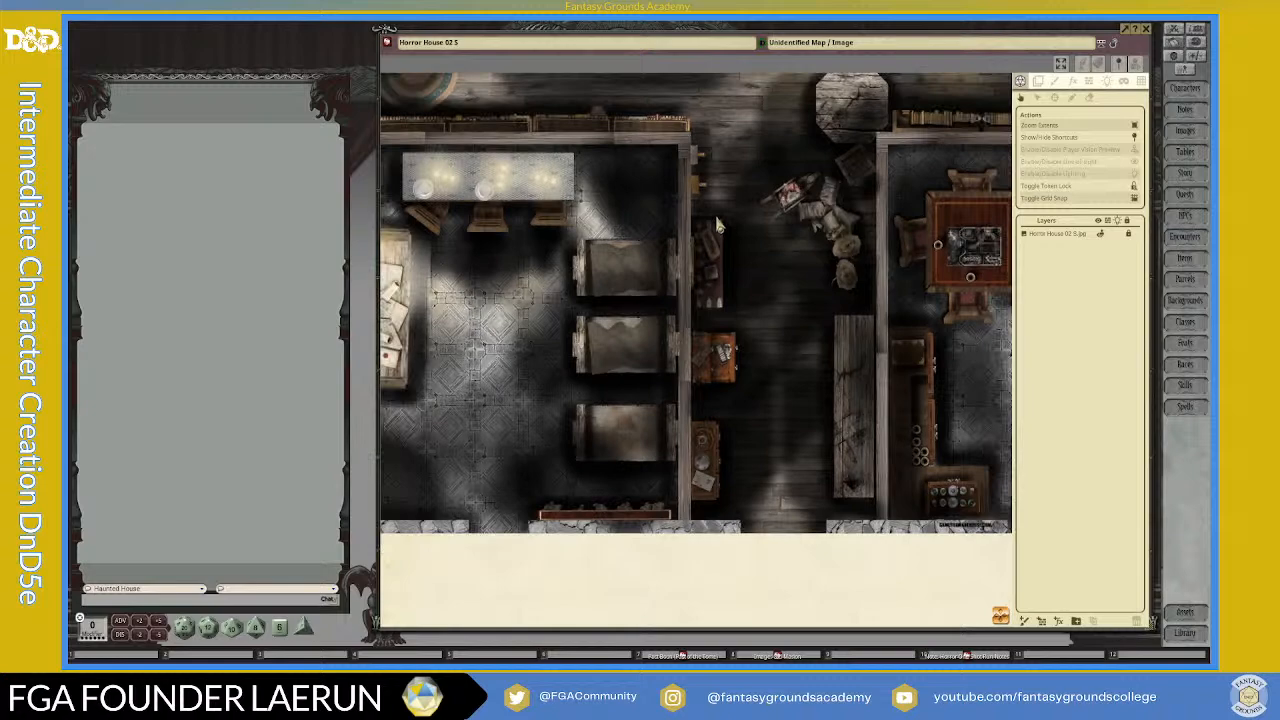
scroll(676, 183, down, 1)
scroll(675, 180, down, 1)
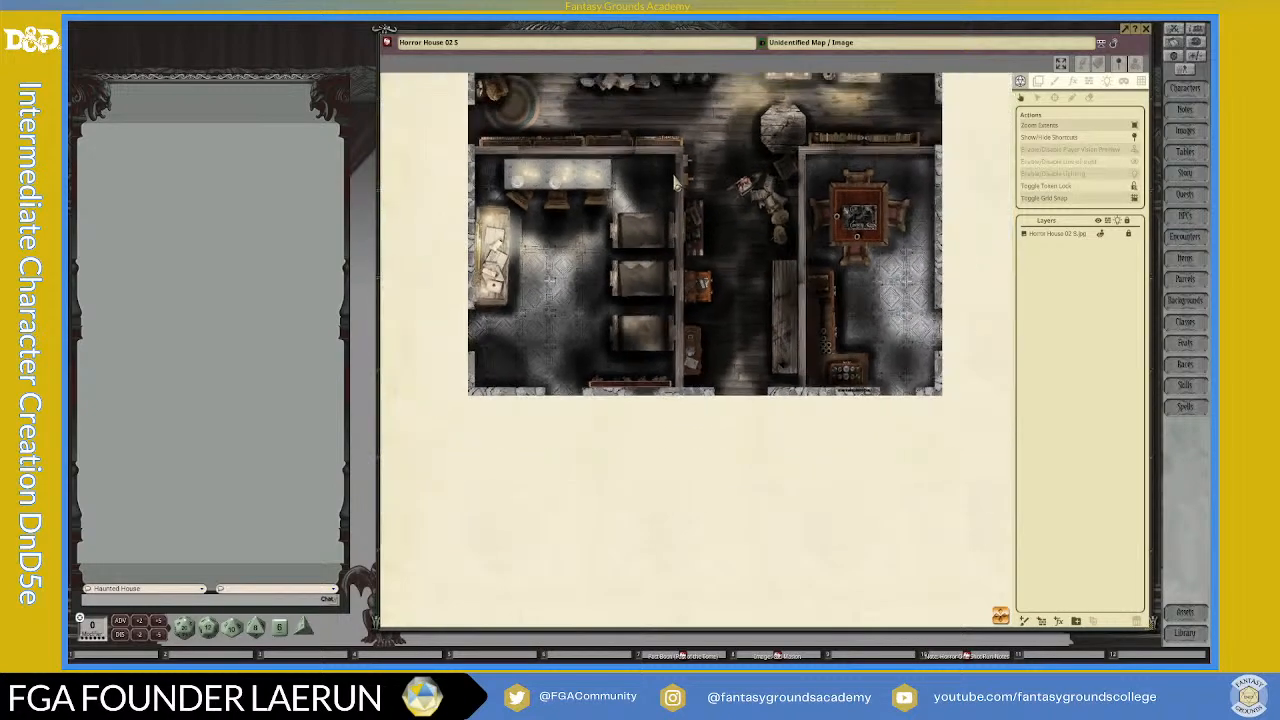
Step: Recentre the map and examine the left room's upper wall behind the row of shelves
drag(1004, 615, 1001, 560)
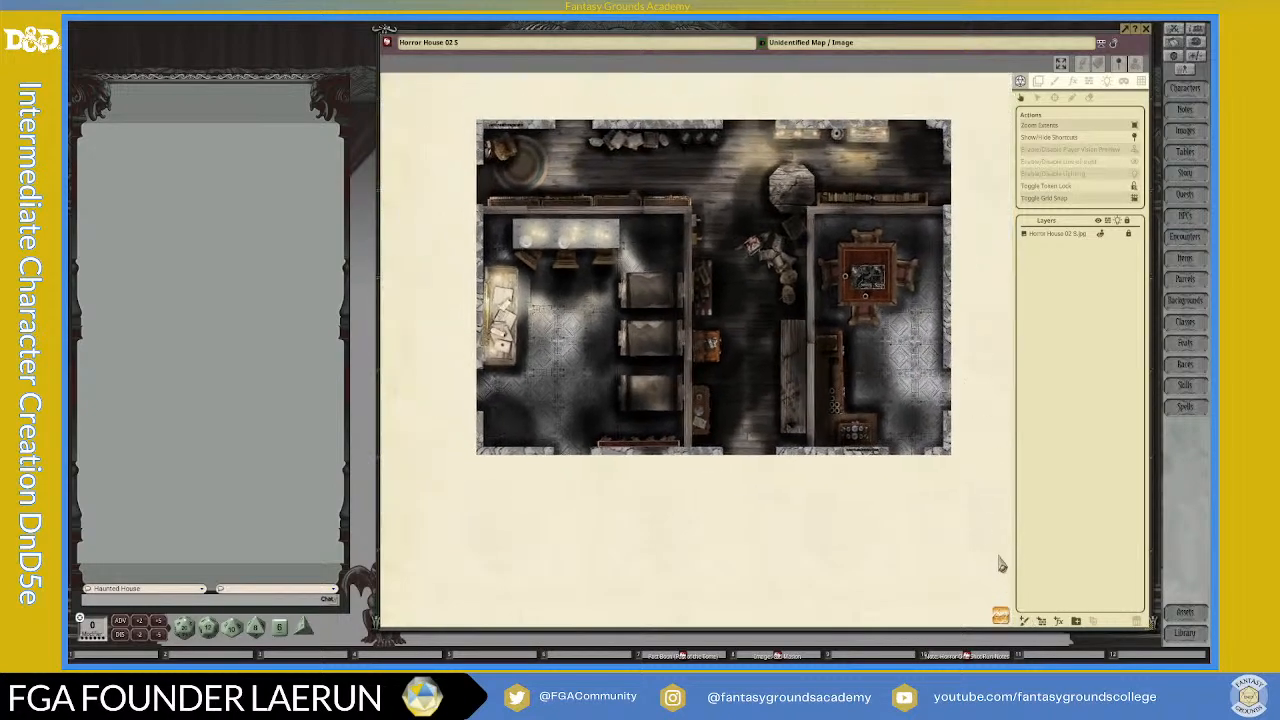
scroll(674, 288, up, 2)
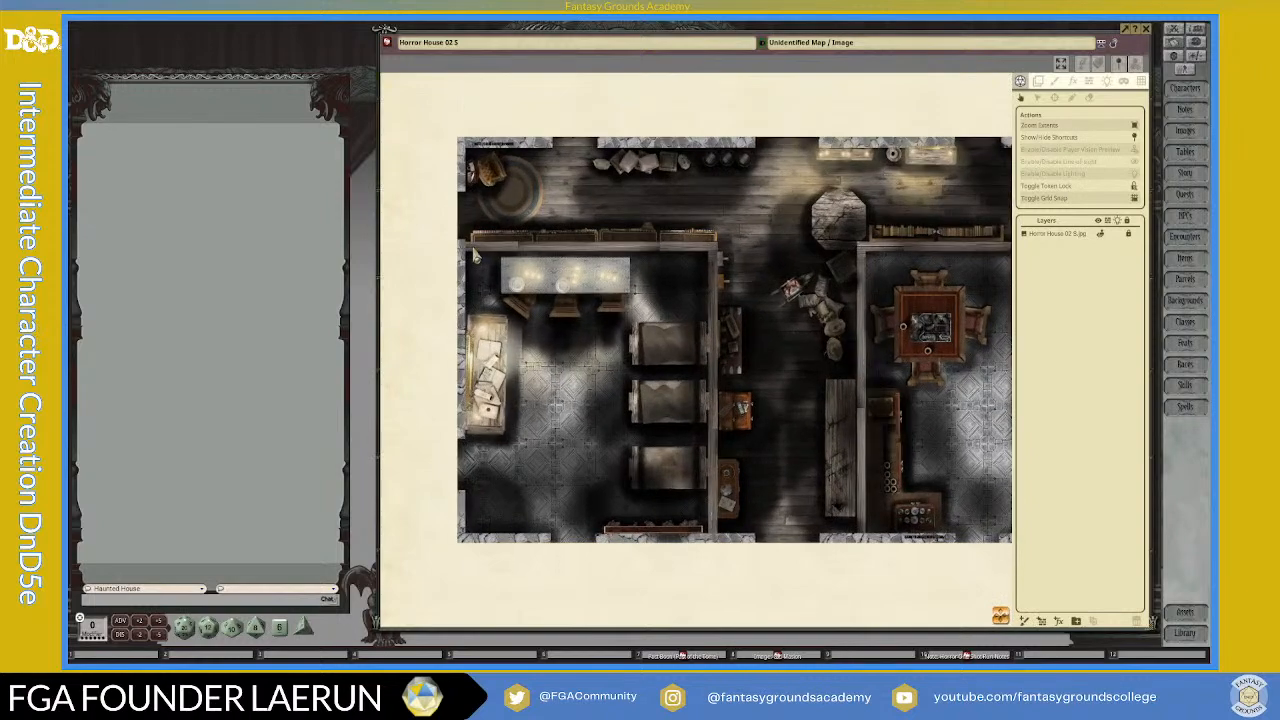
drag(1001, 612, 1039, 652)
scroll(463, 180, up, 2)
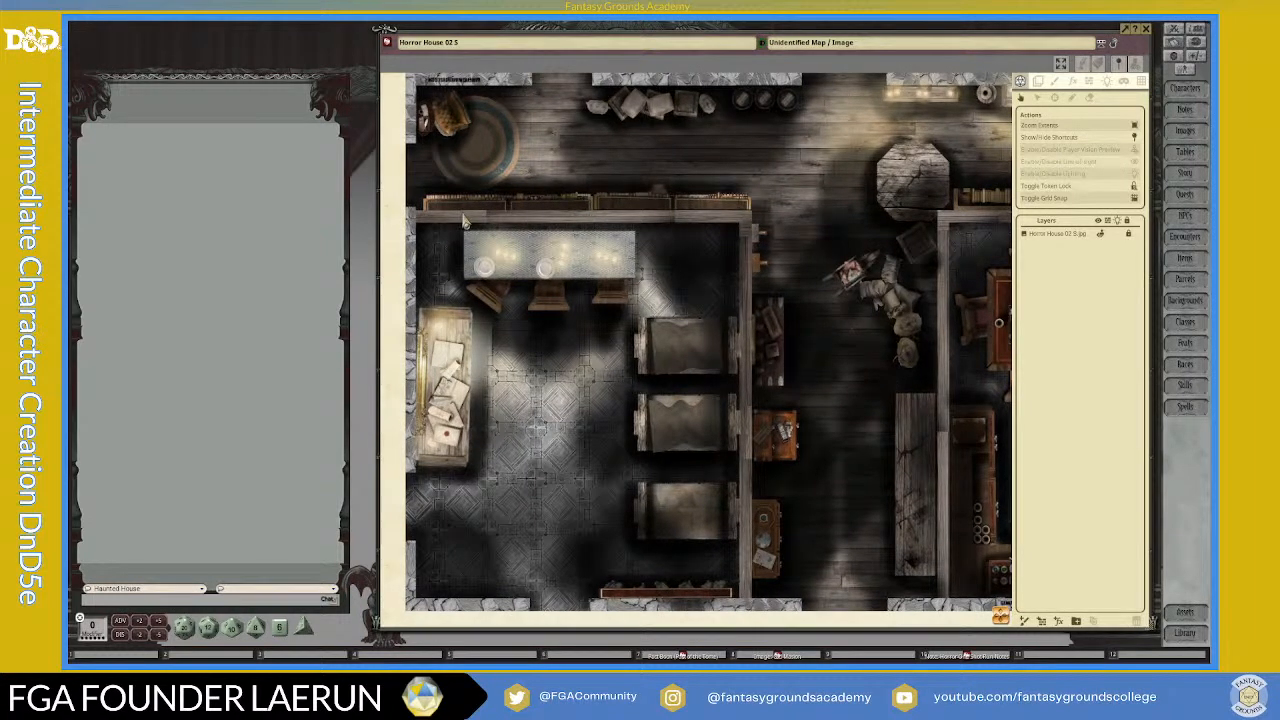
Step: Draw a rectangular wall occluder around the entire outer wall of the Horror House map
scroll(508, 218, down, 3)
scroll(508, 218, down, 3)
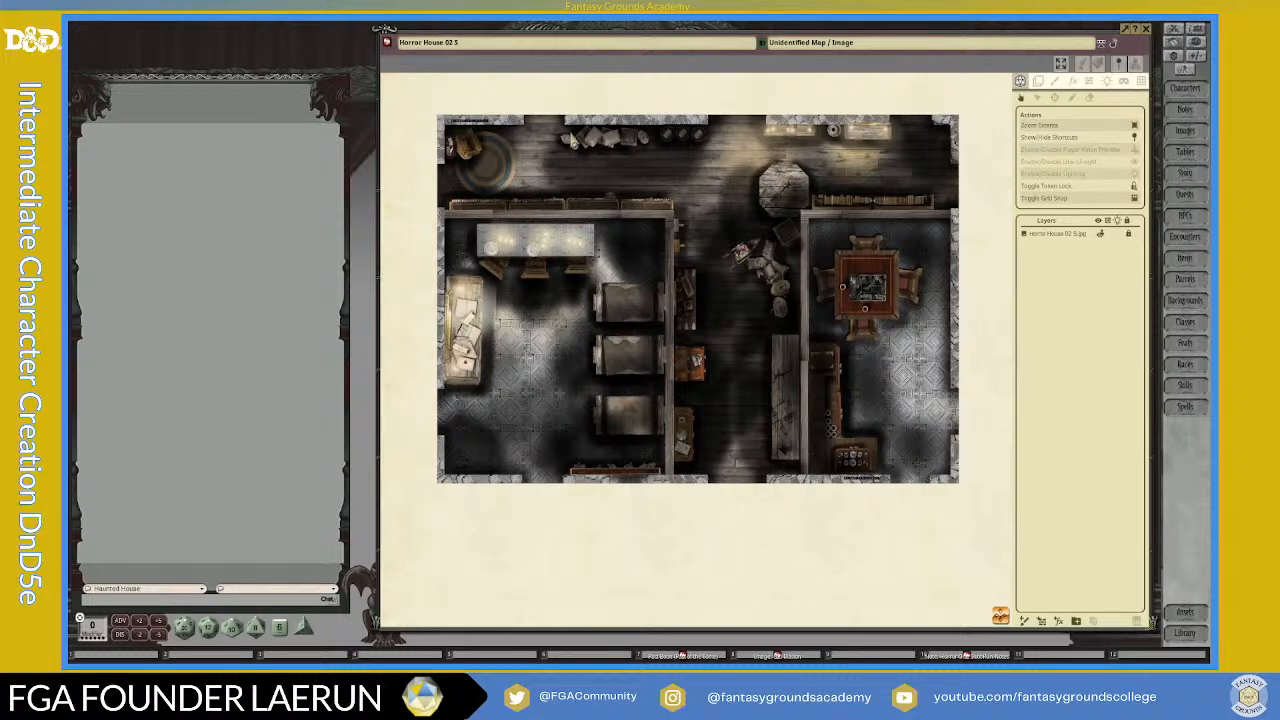
scroll(521, 139, up, 2)
scroll(519, 138, down, 2)
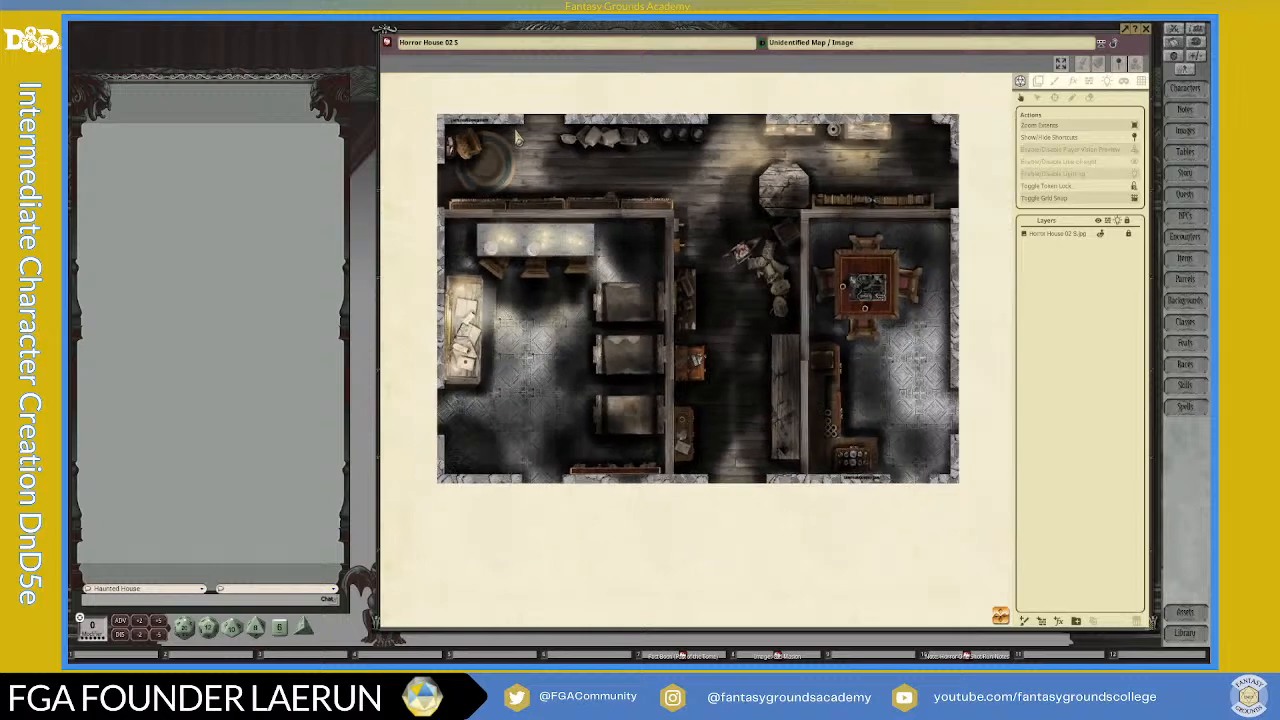
click(1089, 82)
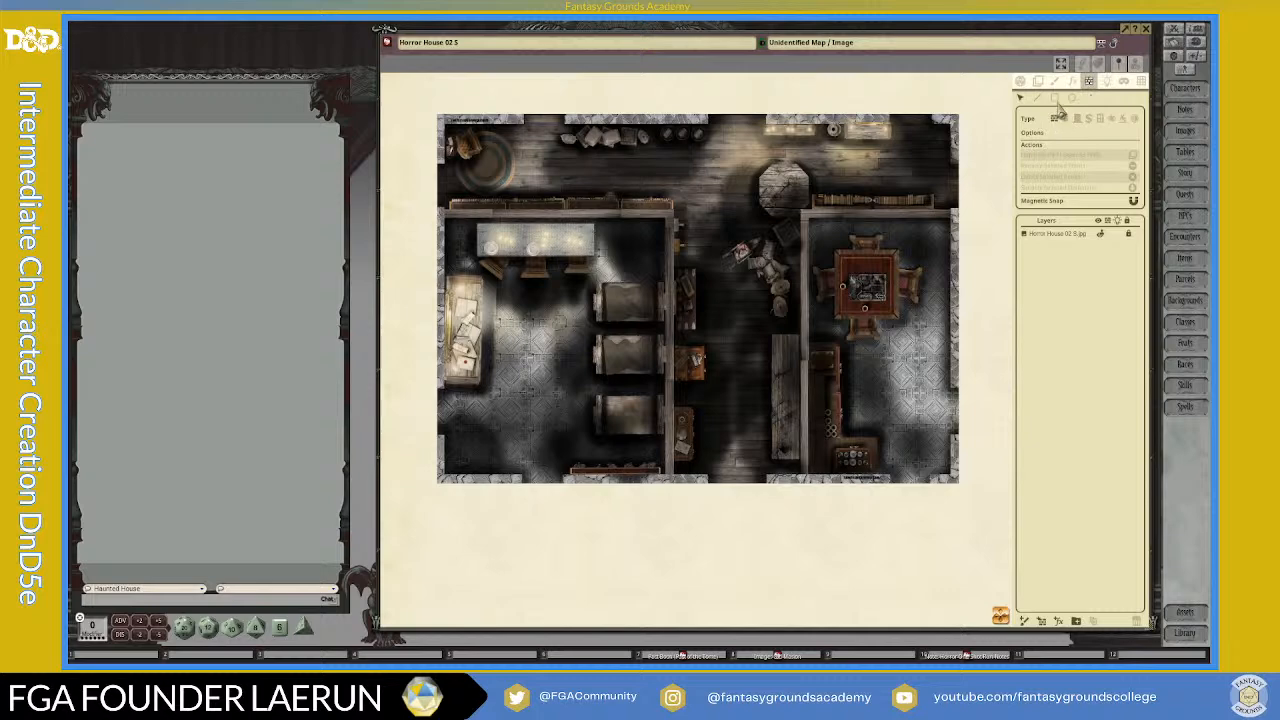
click(1059, 99)
drag(447, 121, 672, 325)
drag(879, 468, 959, 489)
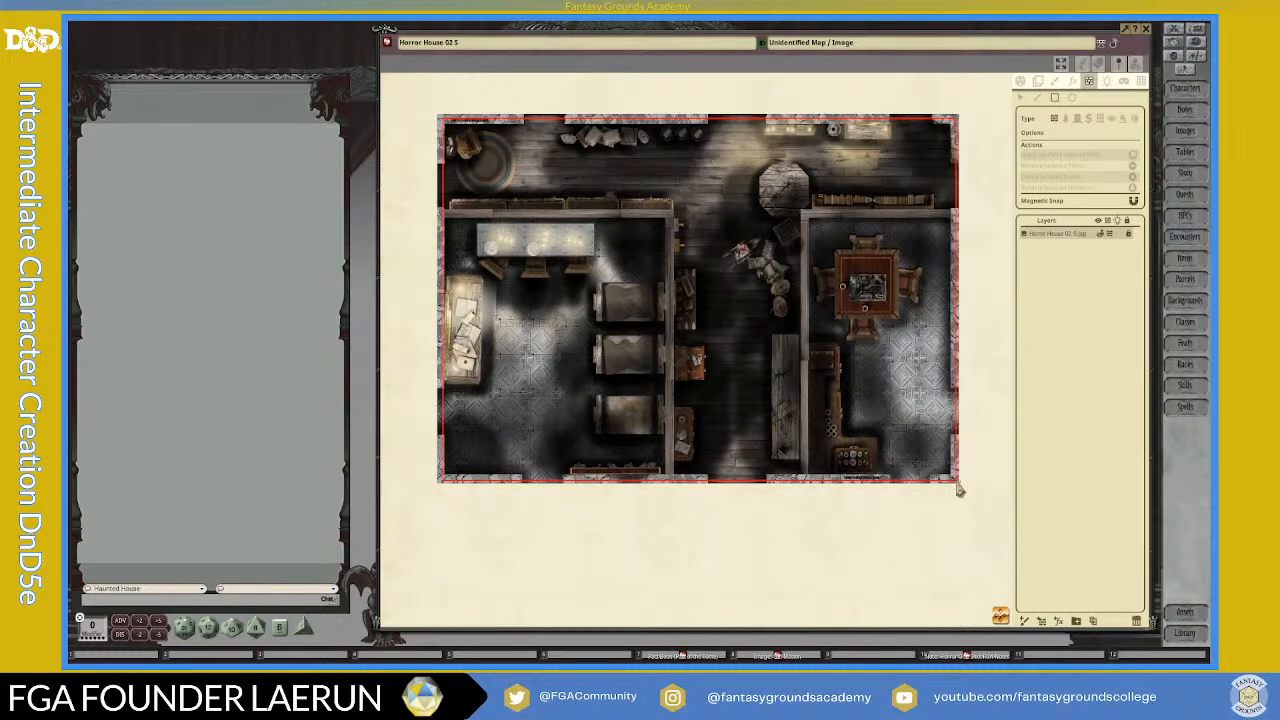
Step: Draw a rectangular wall occluder around the left room, from its upper outer corner to the southern end of the hallway wall
scroll(958, 488, up, 1)
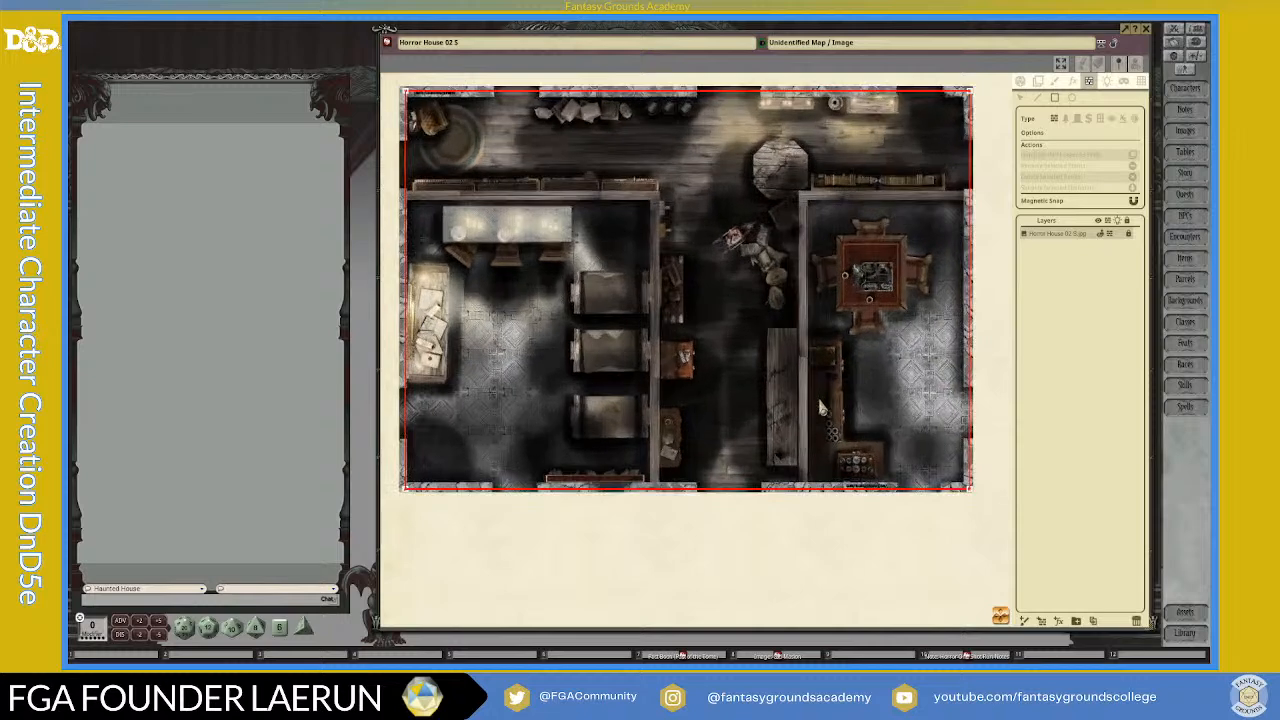
scroll(530, 290, down, 1)
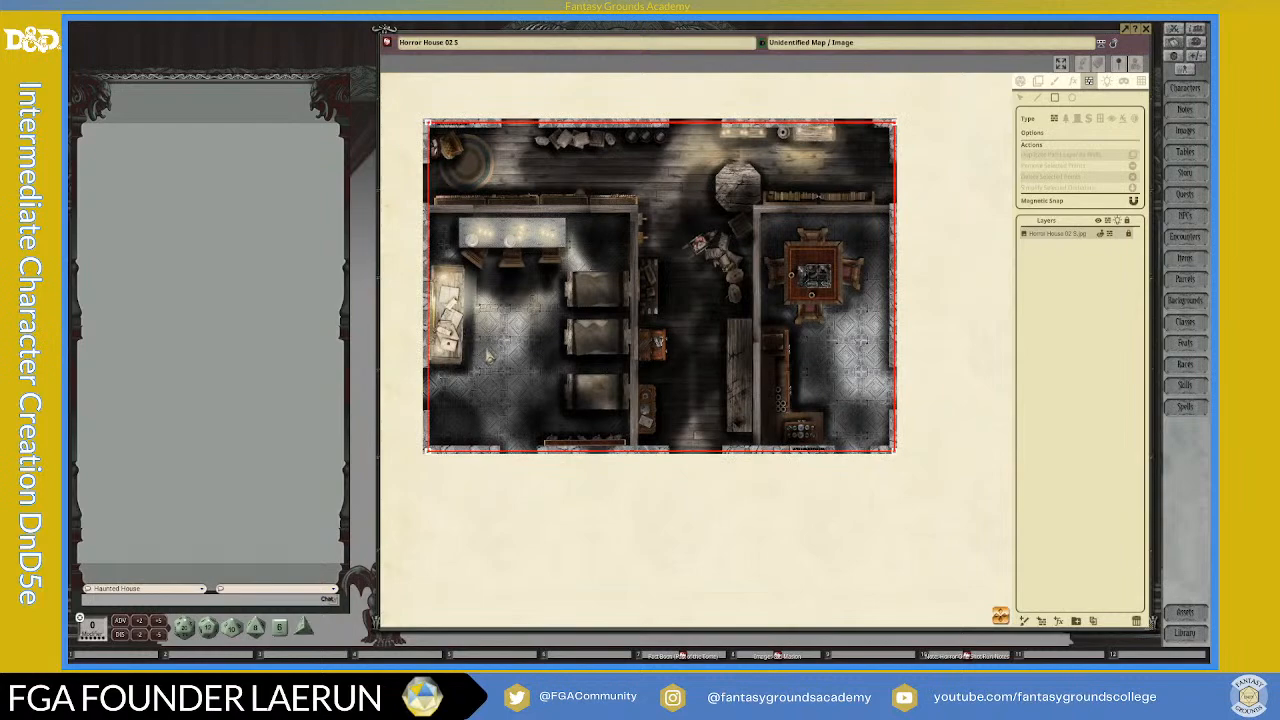
scroll(497, 360, up, 1)
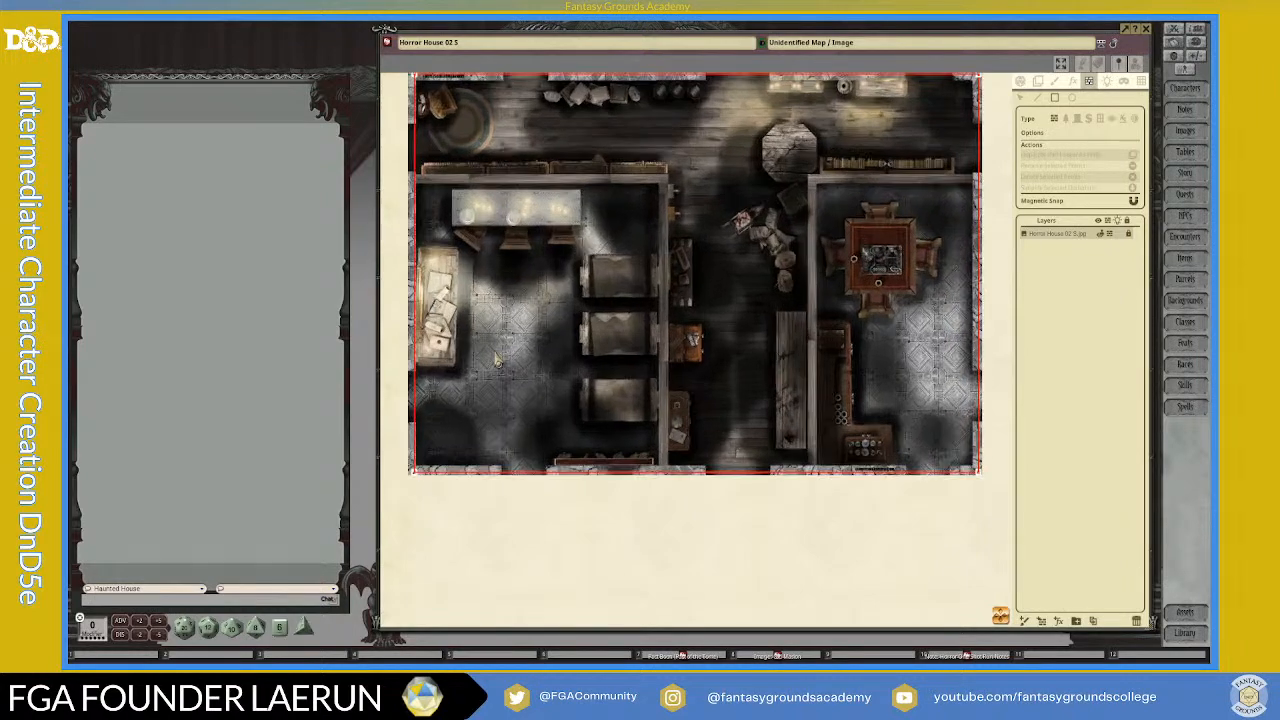
scroll(450, 204, down, 1)
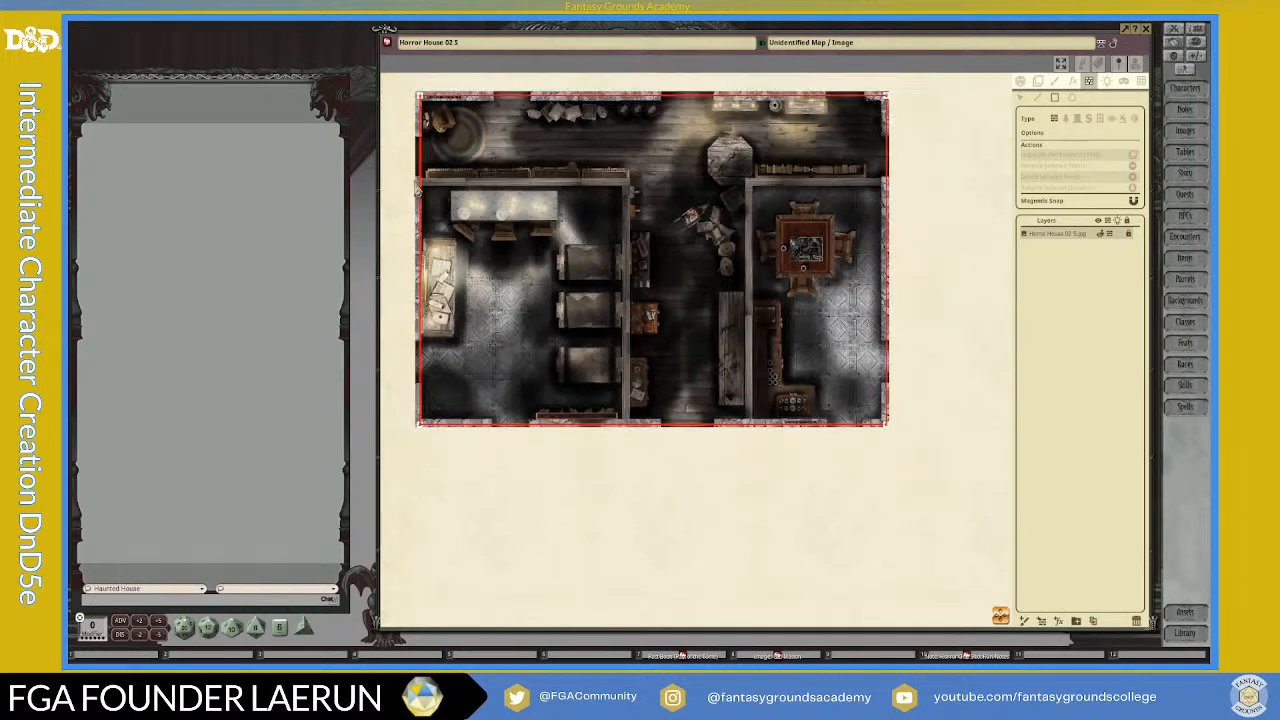
scroll(450, 204, up, 1)
scroll(590, 328, down, 1)
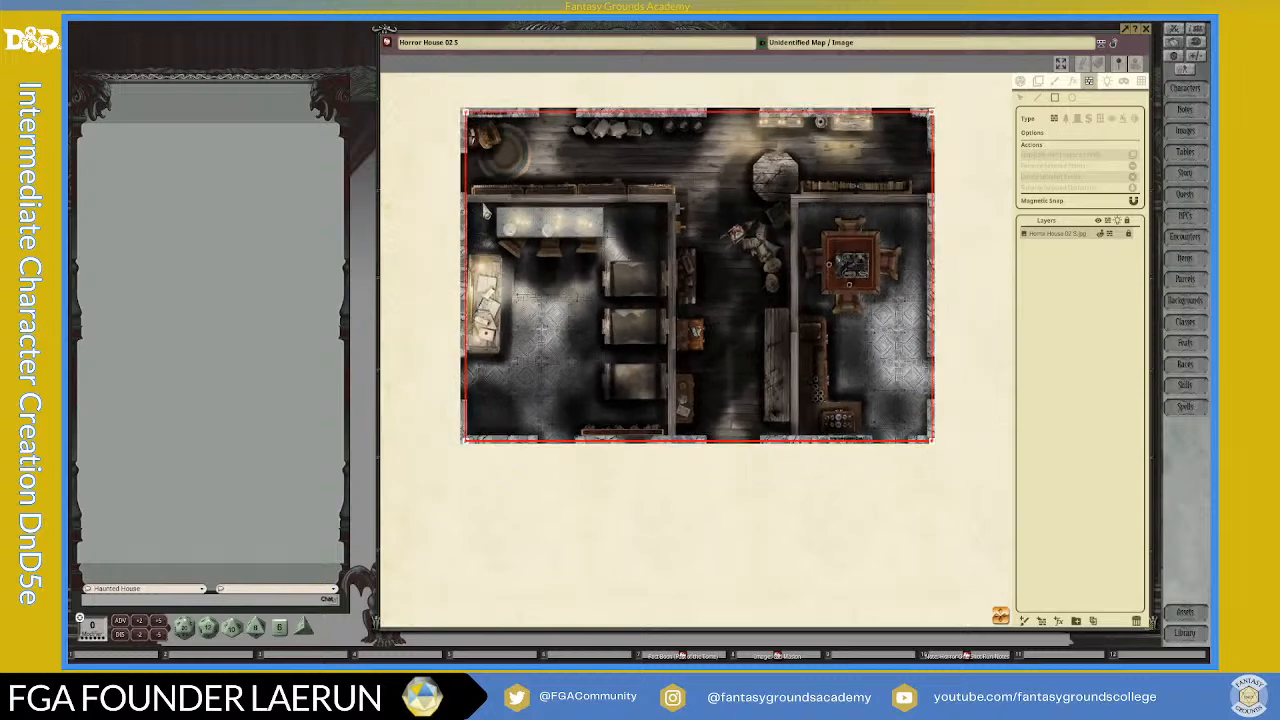
scroll(462, 209, up, 4)
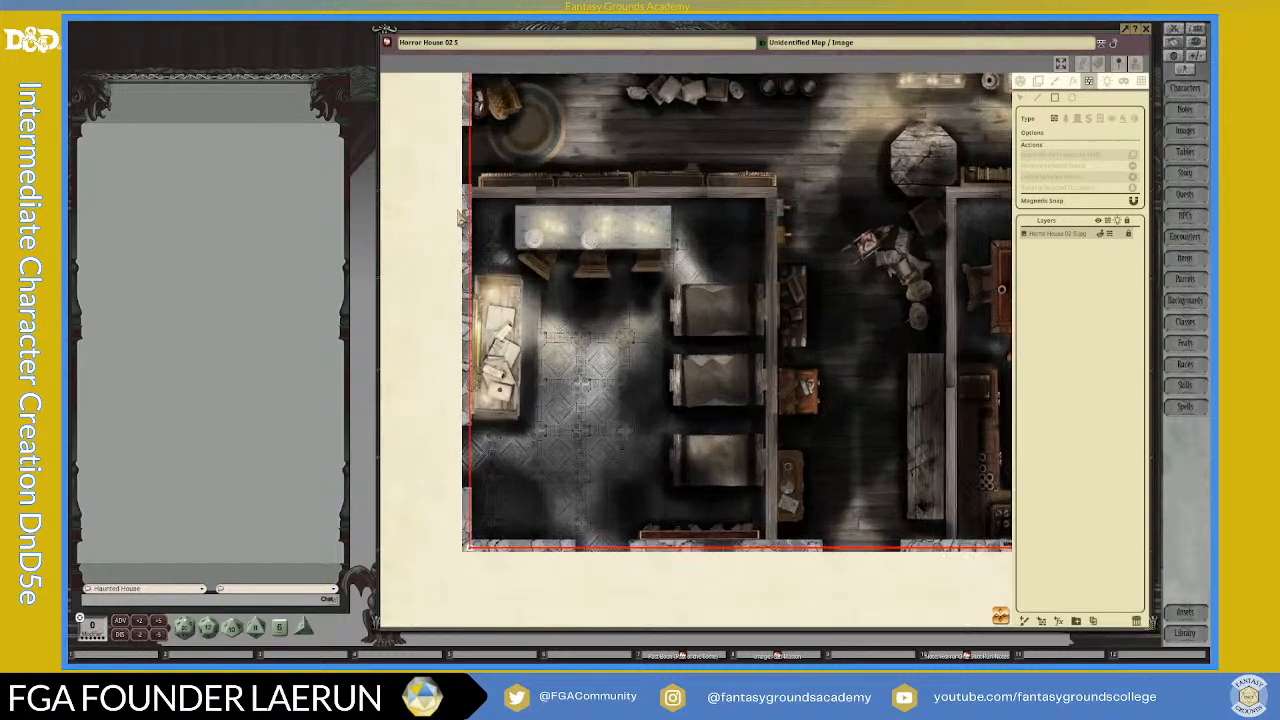
scroll(520, 404, down, 2)
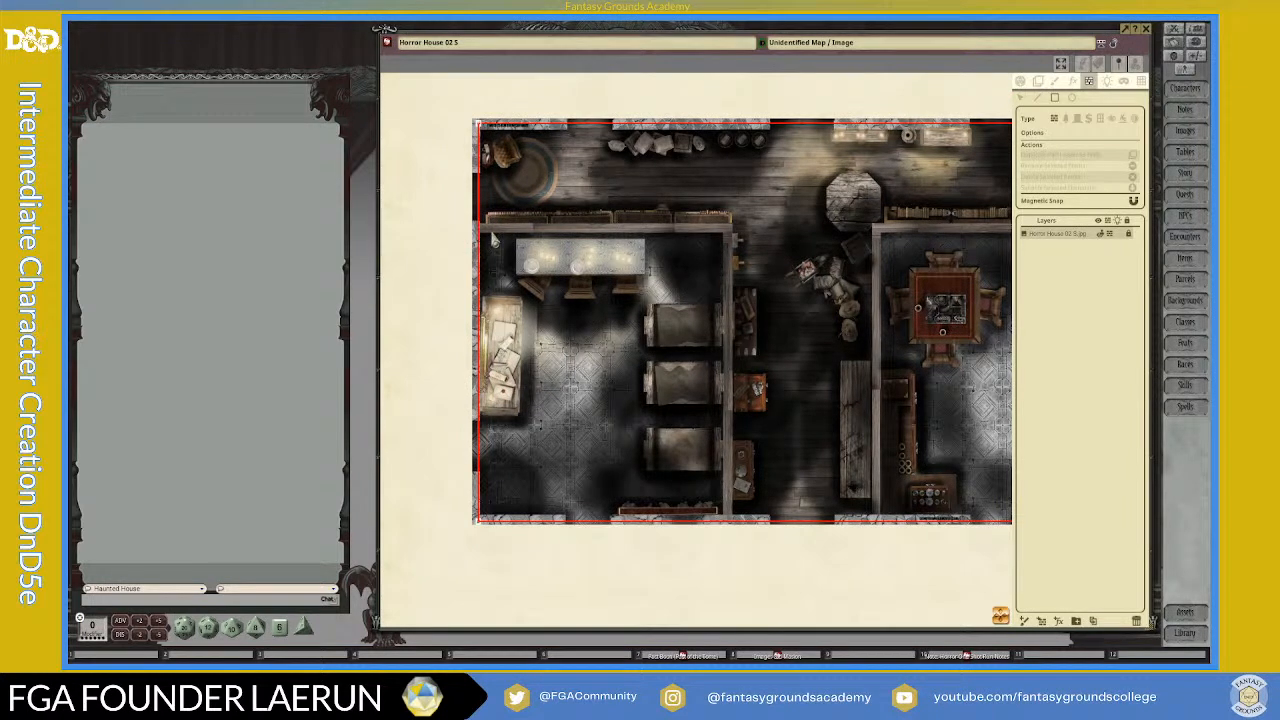
scroll(481, 237, up, 1)
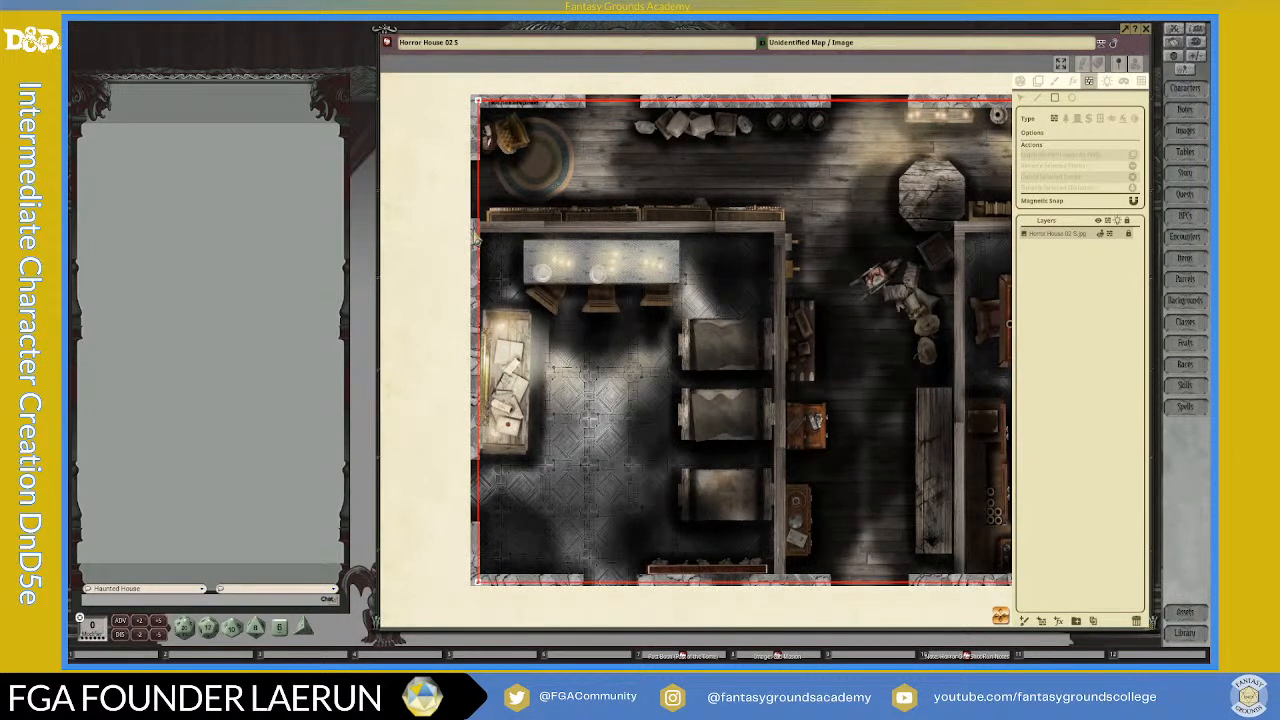
drag(477, 237, 784, 594)
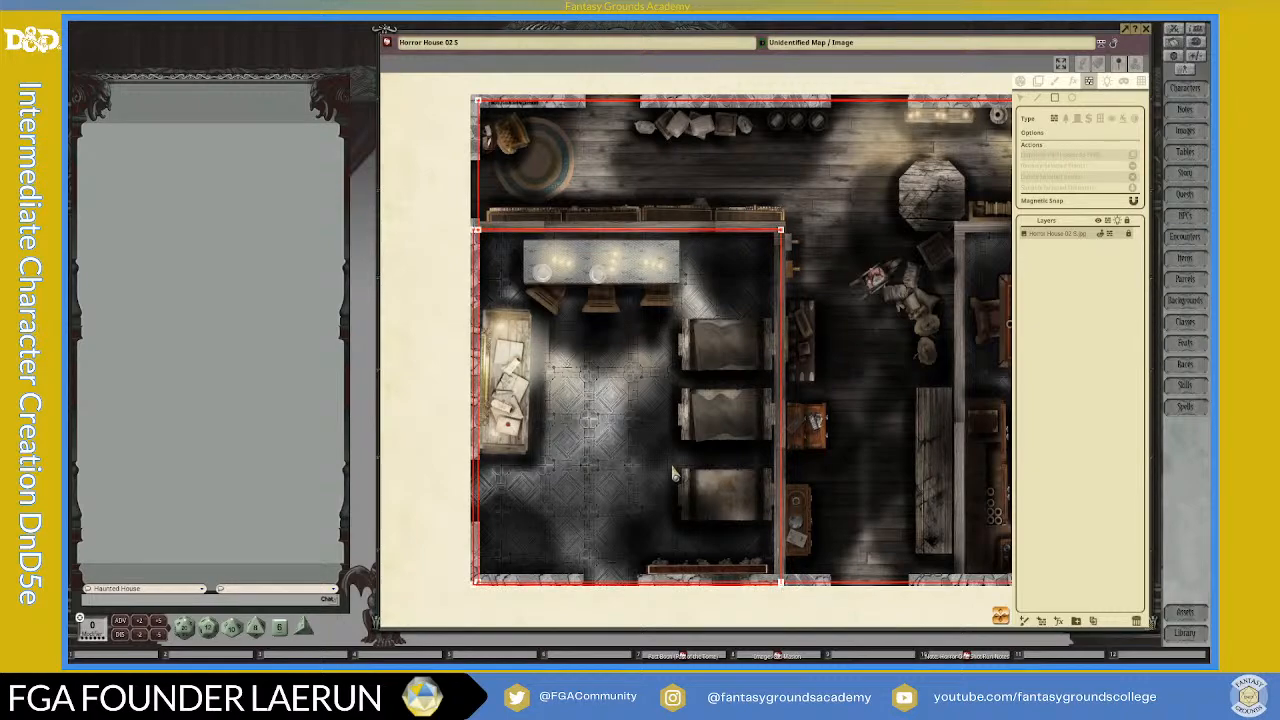
Step: Examine how the left room's wall outline aligns with its upper corners and with the outer wall's outline
scroll(490, 315, down, 2)
scroll(690, 350, up, 5)
scroll(750, 150, up, 4)
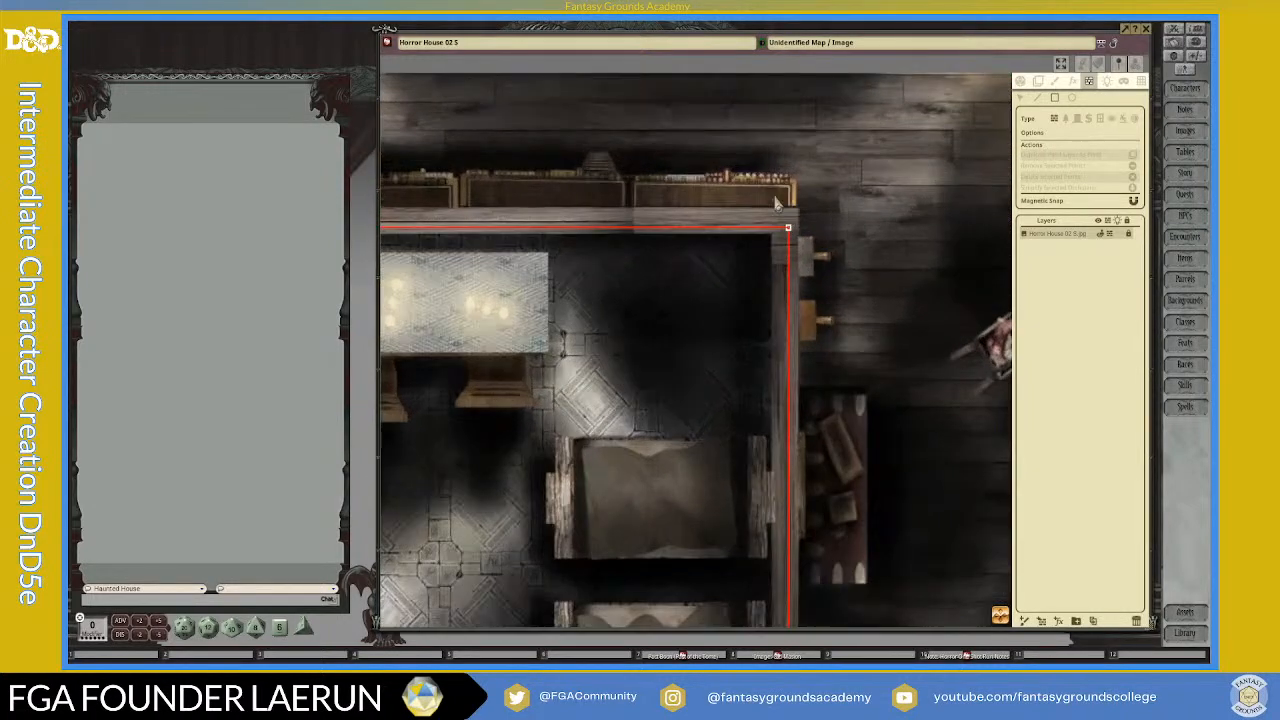
scroll(792, 373, down, 2)
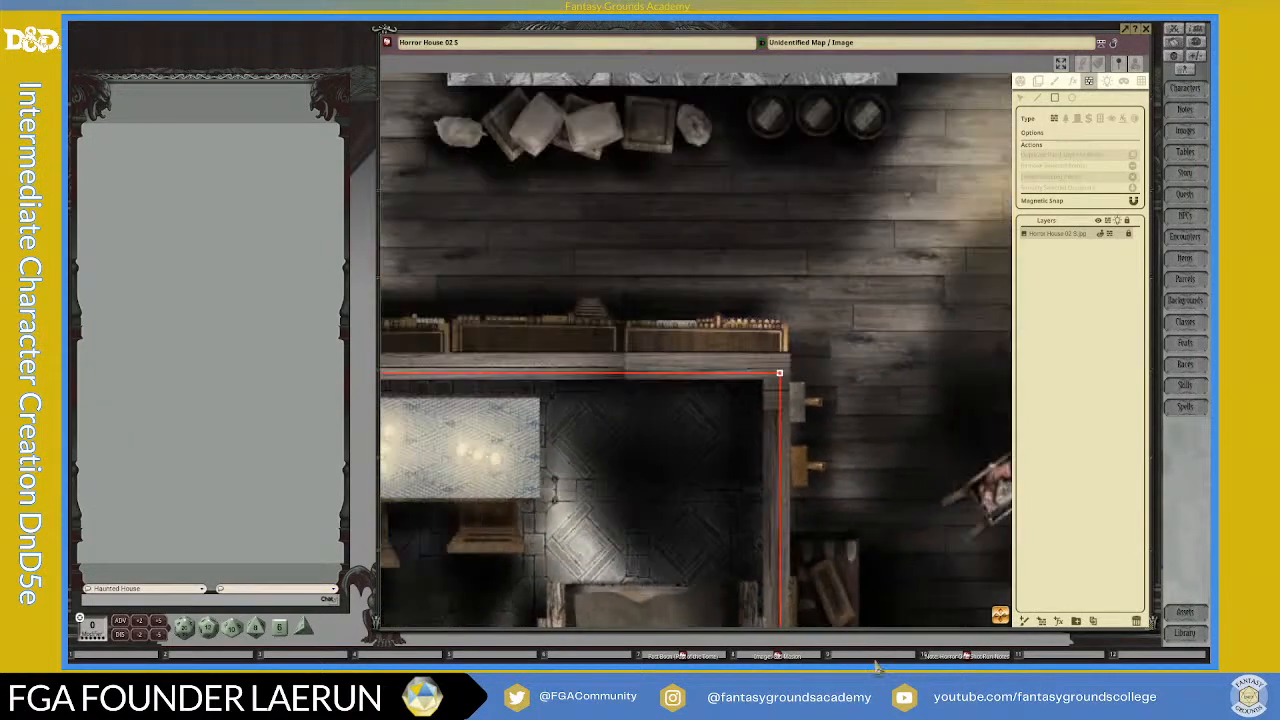
drag(1000, 619, 350, 630)
scroll(428, 245, up, 2)
scroll(428, 245, up, 2)
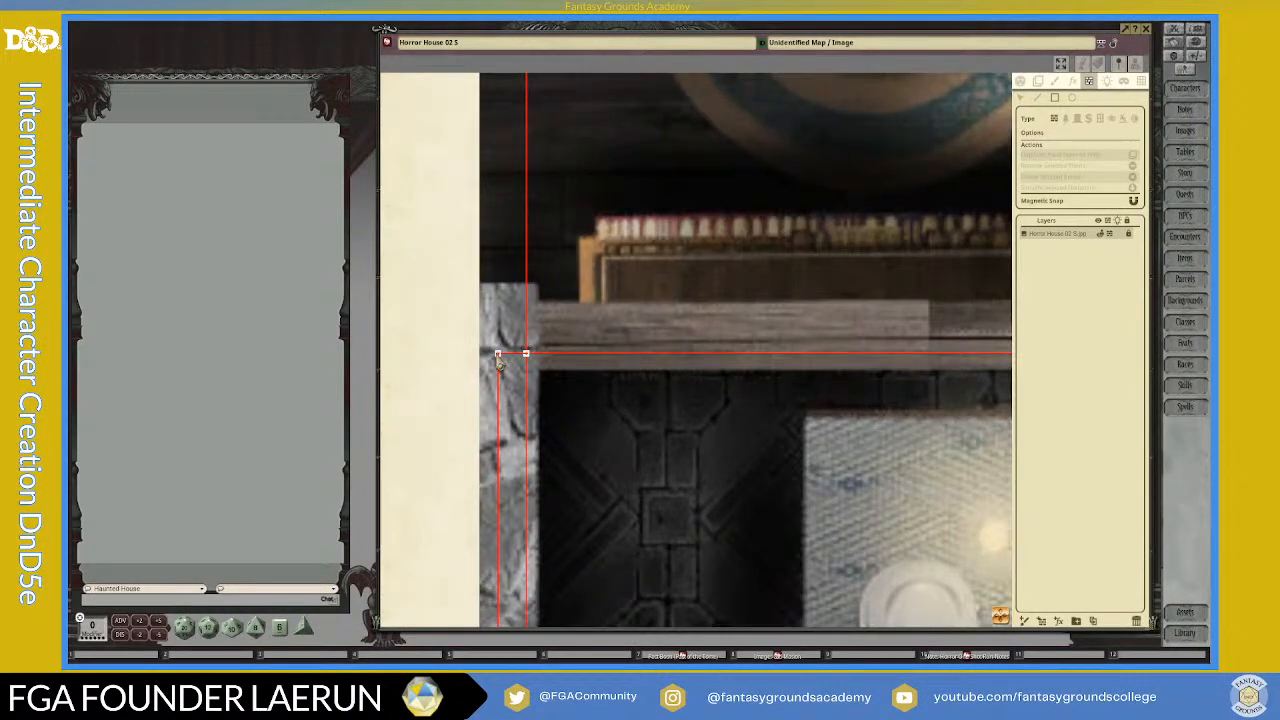
scroll(505, 362, down, 5)
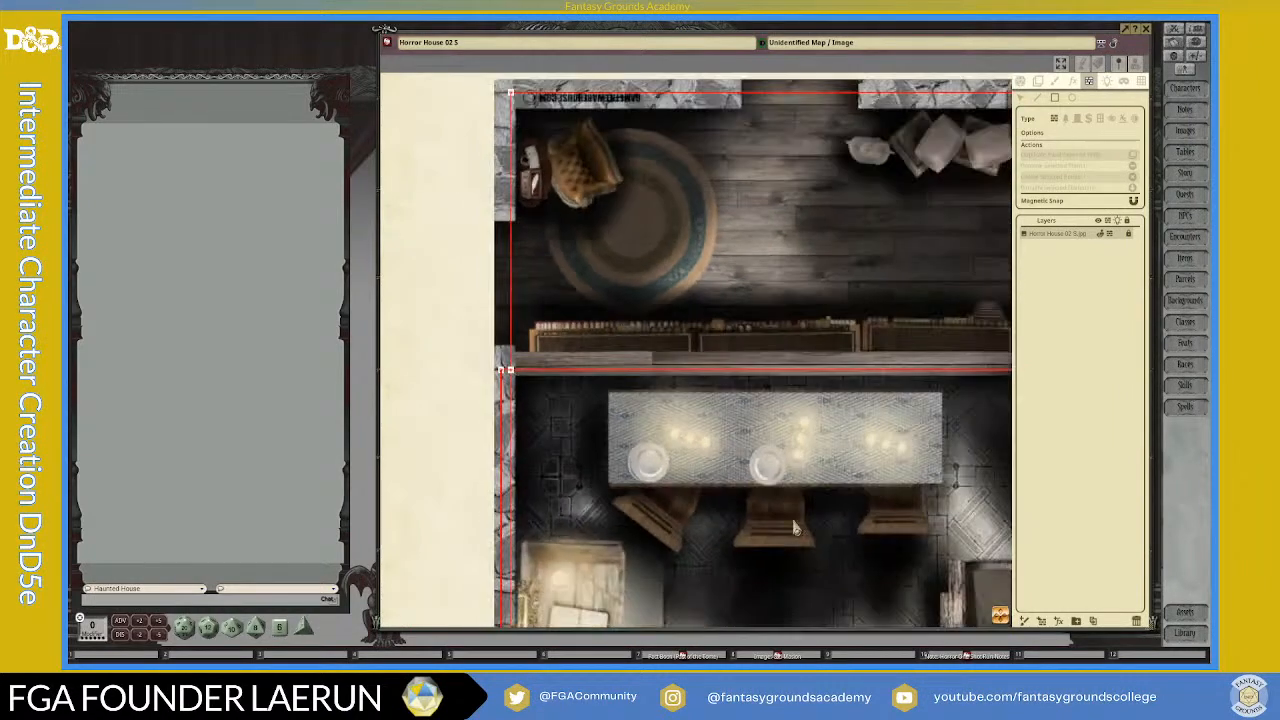
drag(665, 270, 655, 605)
scroll(658, 600, down, 2)
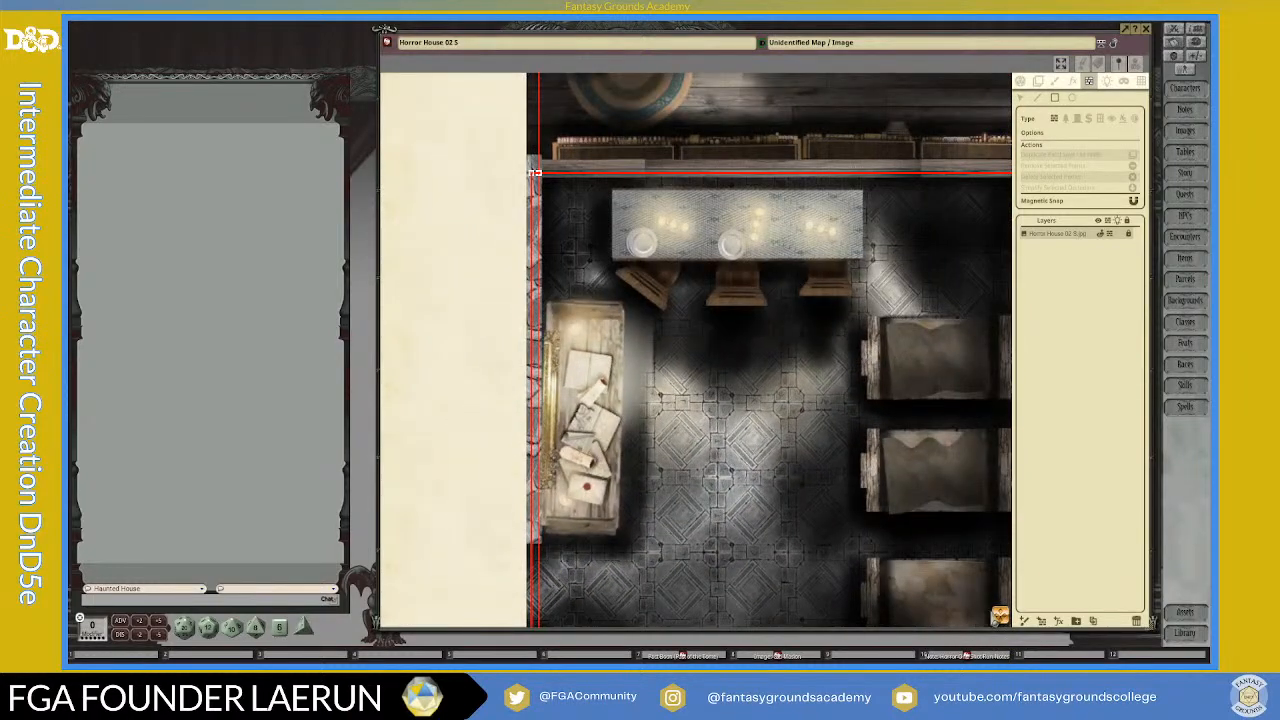
scroll(952, 585, down, 3)
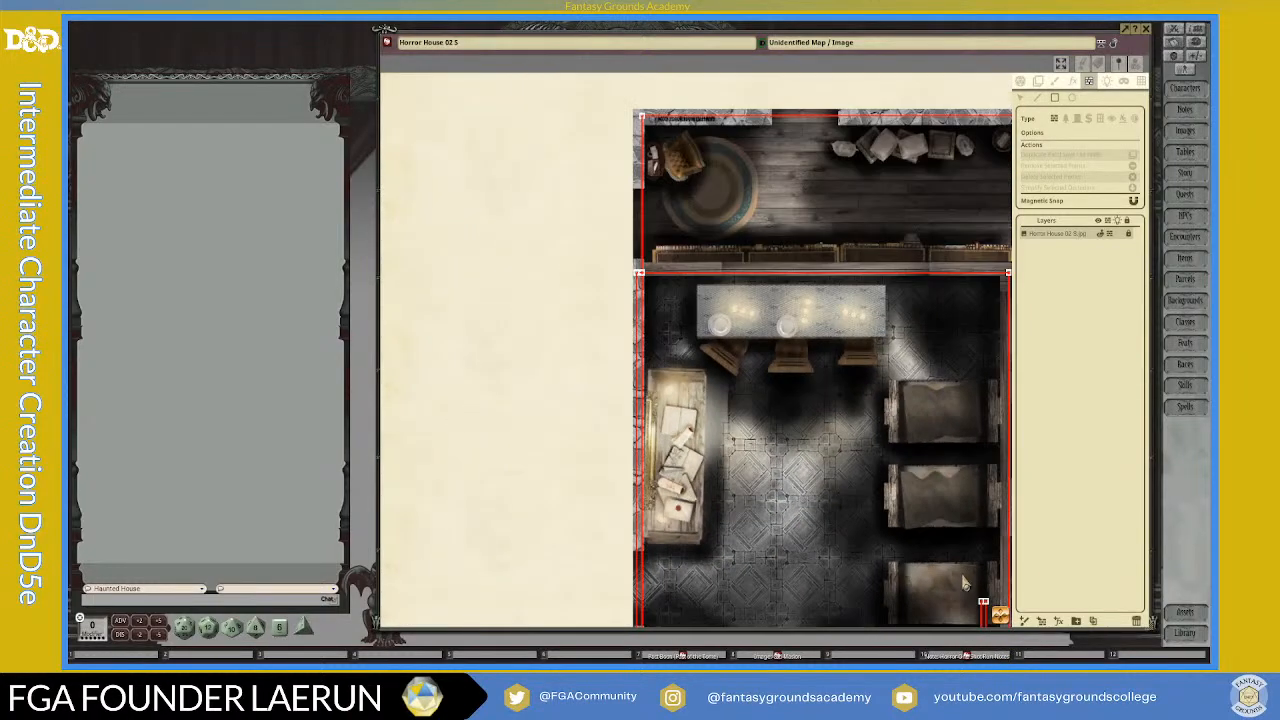
scroll(886, 533, up, 2)
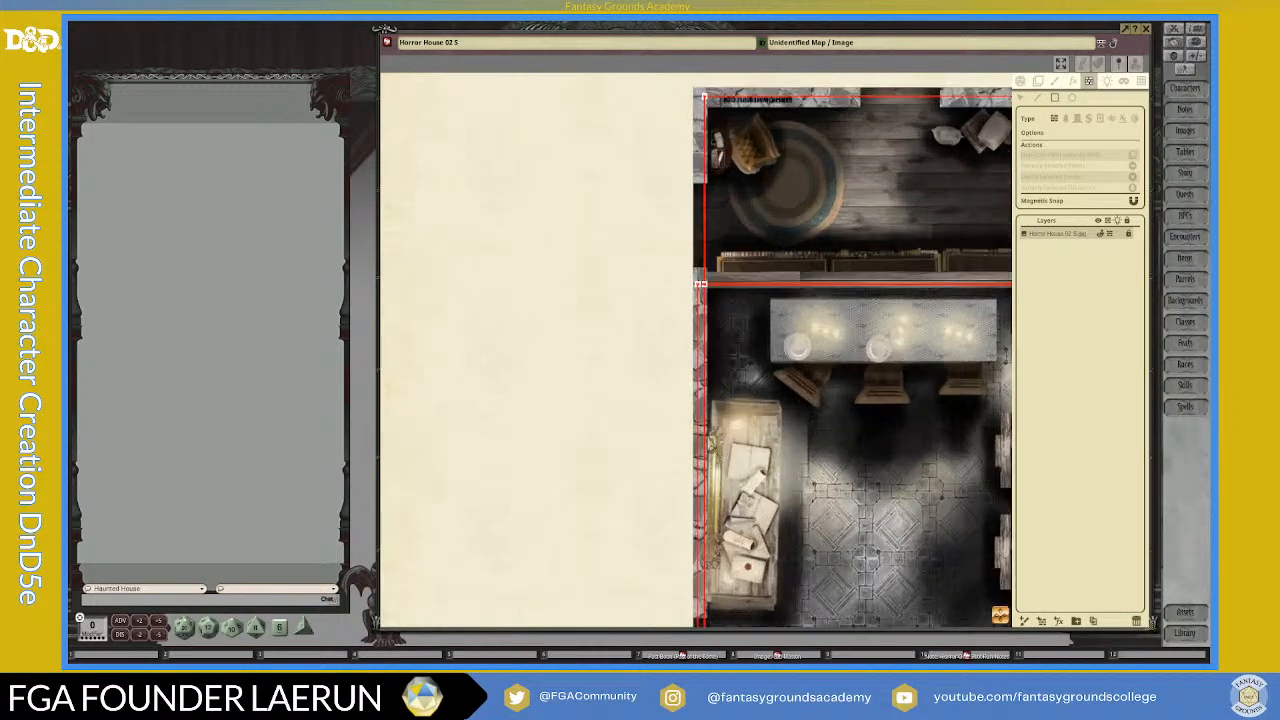
scroll(941, 605, up, 2)
Step: Draw a rectangular wall occluder around the right room, from its upper hallway corner to the house's southeast corner
drag(1004, 621, 1214, 665)
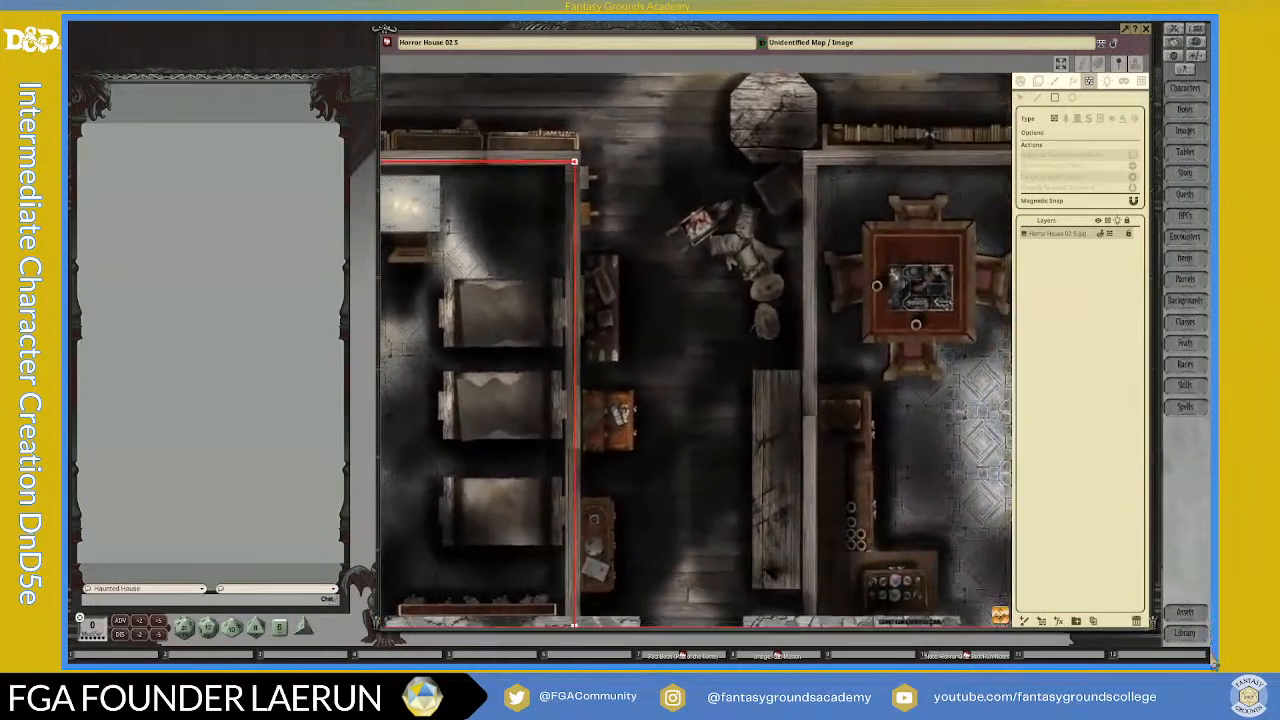
scroll(1051, 517, down, 3)
drag(1043, 632, 1060, 596)
scroll(798, 219, up, 3)
scroll(797, 220, down, 2)
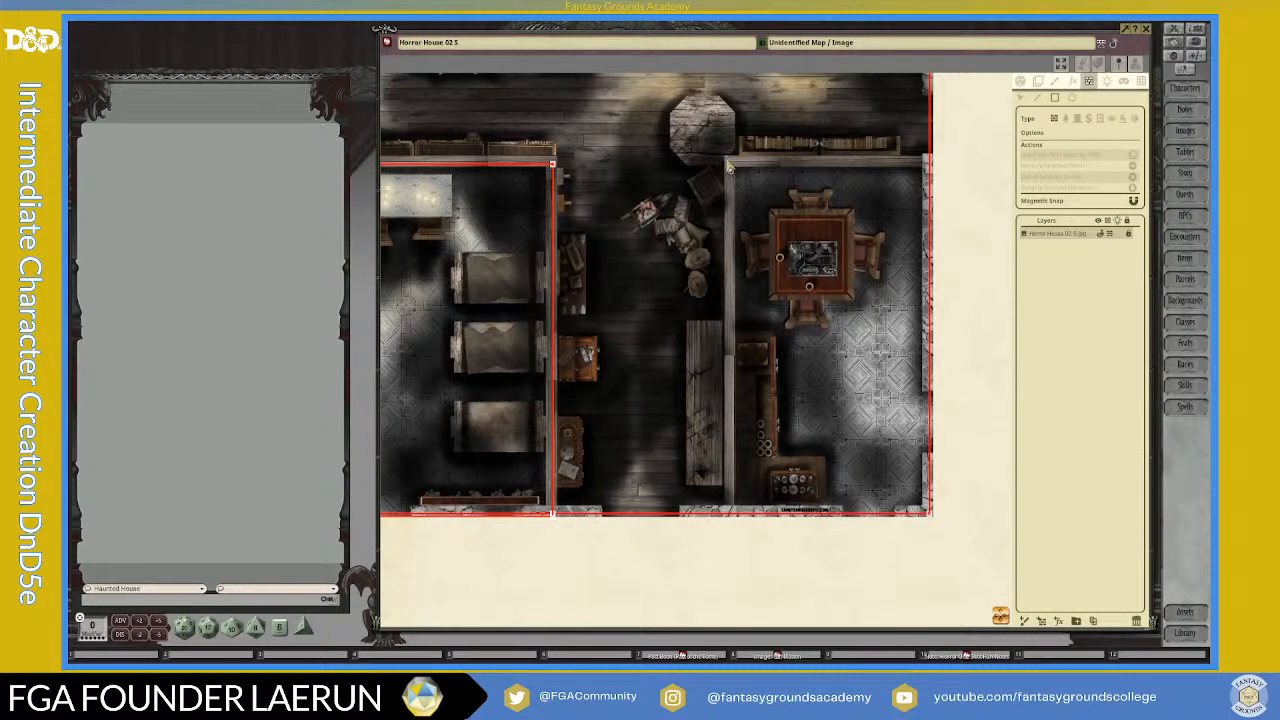
drag(735, 162, 938, 526)
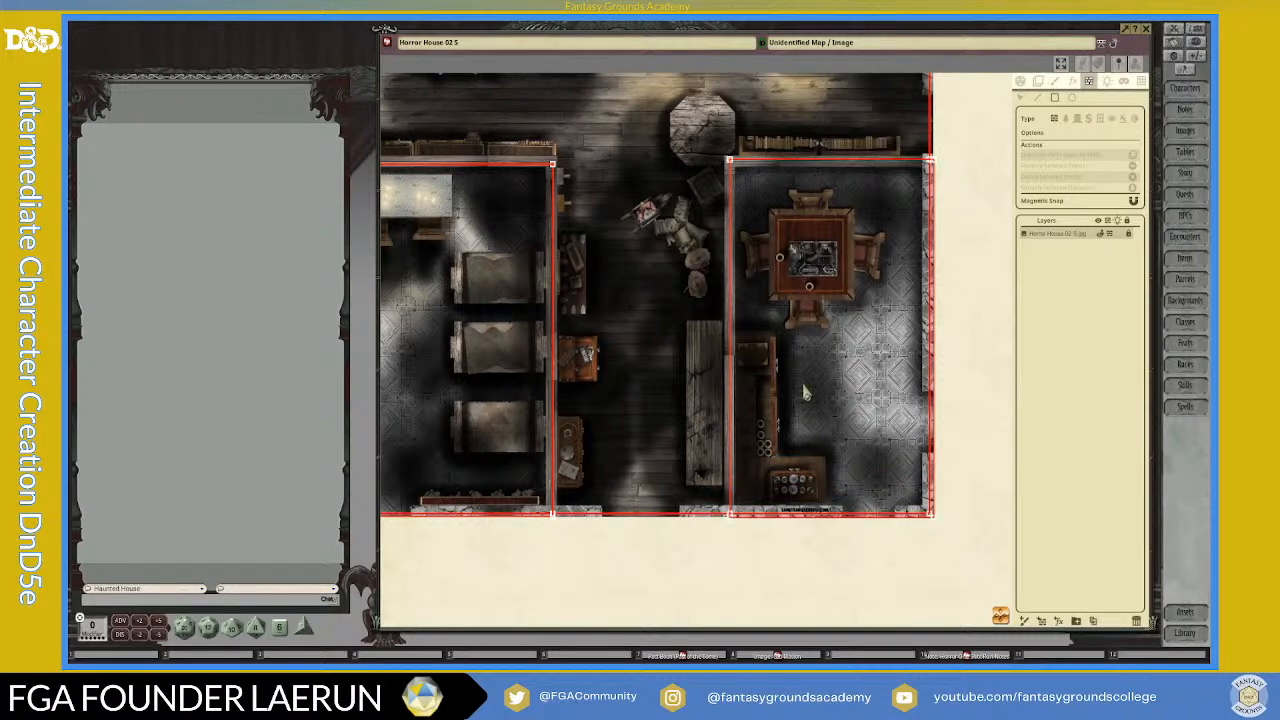
Step: Examine the wall outlines of both rooms and the central hallway across the whole map
scroll(810, 210, up, 2)
scroll(810, 214, down, 5)
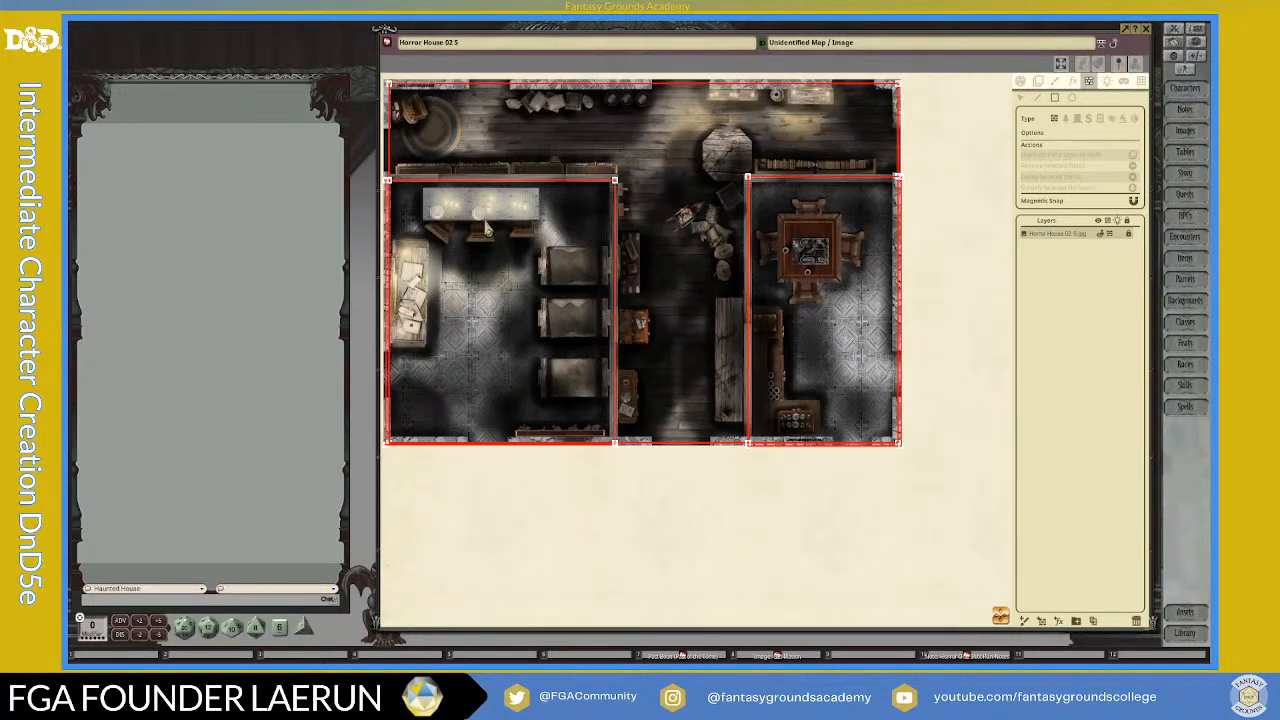
scroll(448, 222, up, 6)
scroll(925, 210, down, 4)
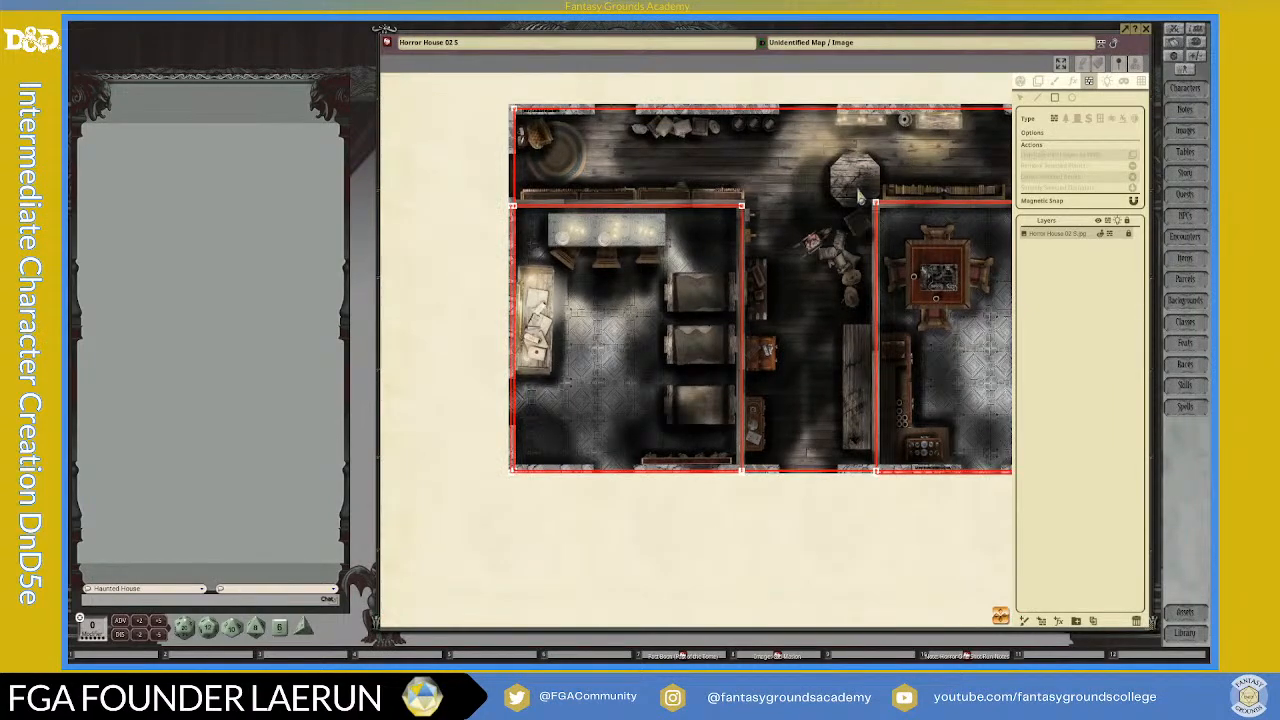
scroll(890, 380, down, 3)
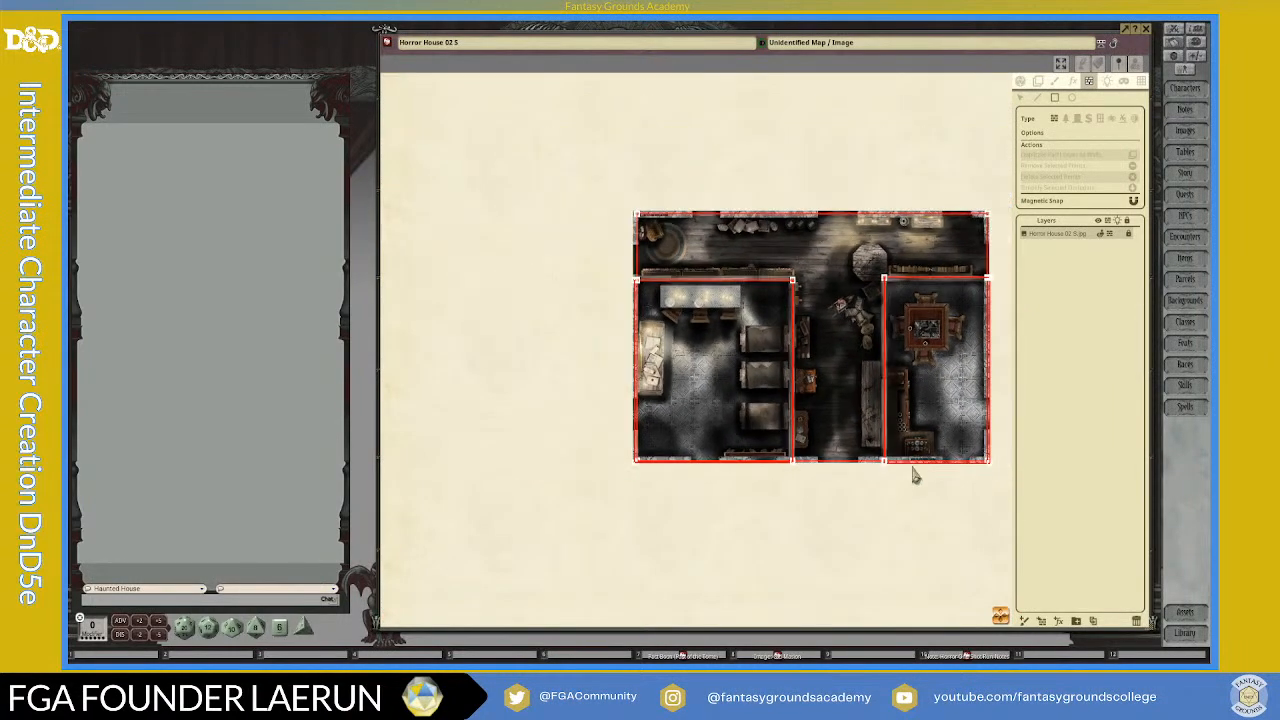
scroll(913, 476, up, 2)
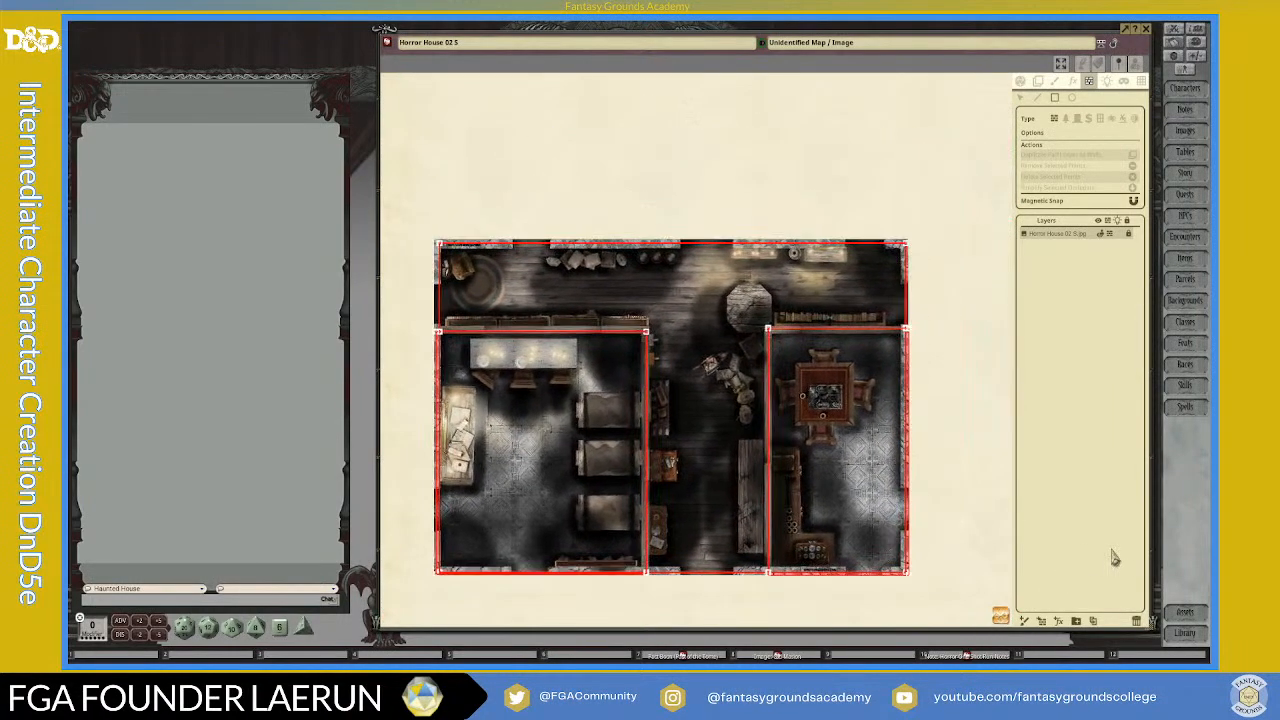
scroll(668, 298, up, 2)
scroll(670, 295, down, 2)
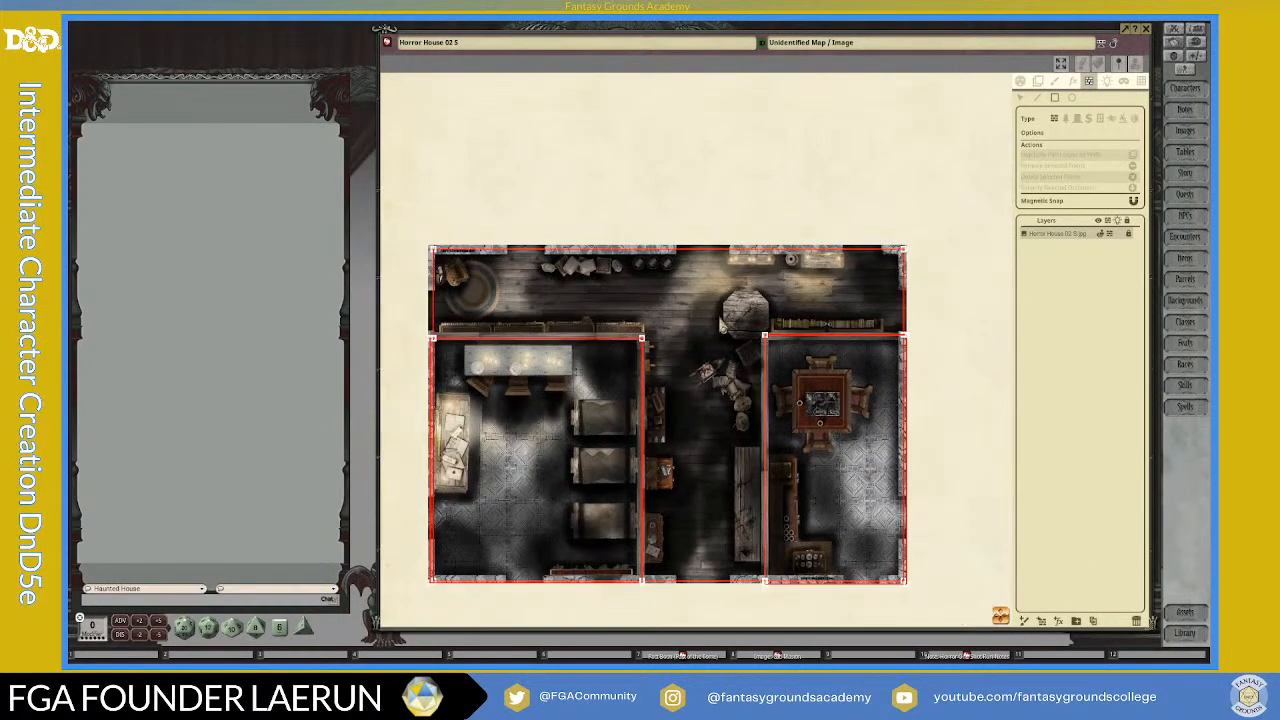
Step: Examine the northern corridor's outline from its western end to its eastern end, including where it meets both rooms
scroll(437, 340, up, 2)
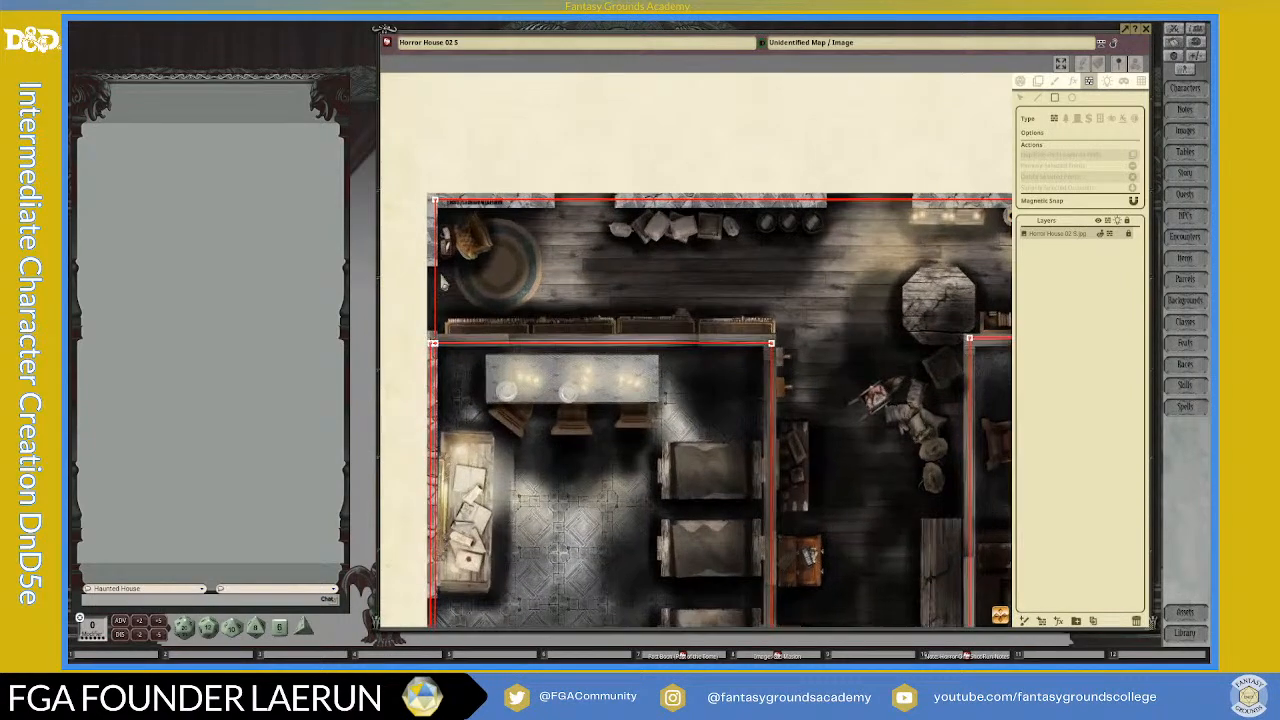
scroll(475, 308, down, 1)
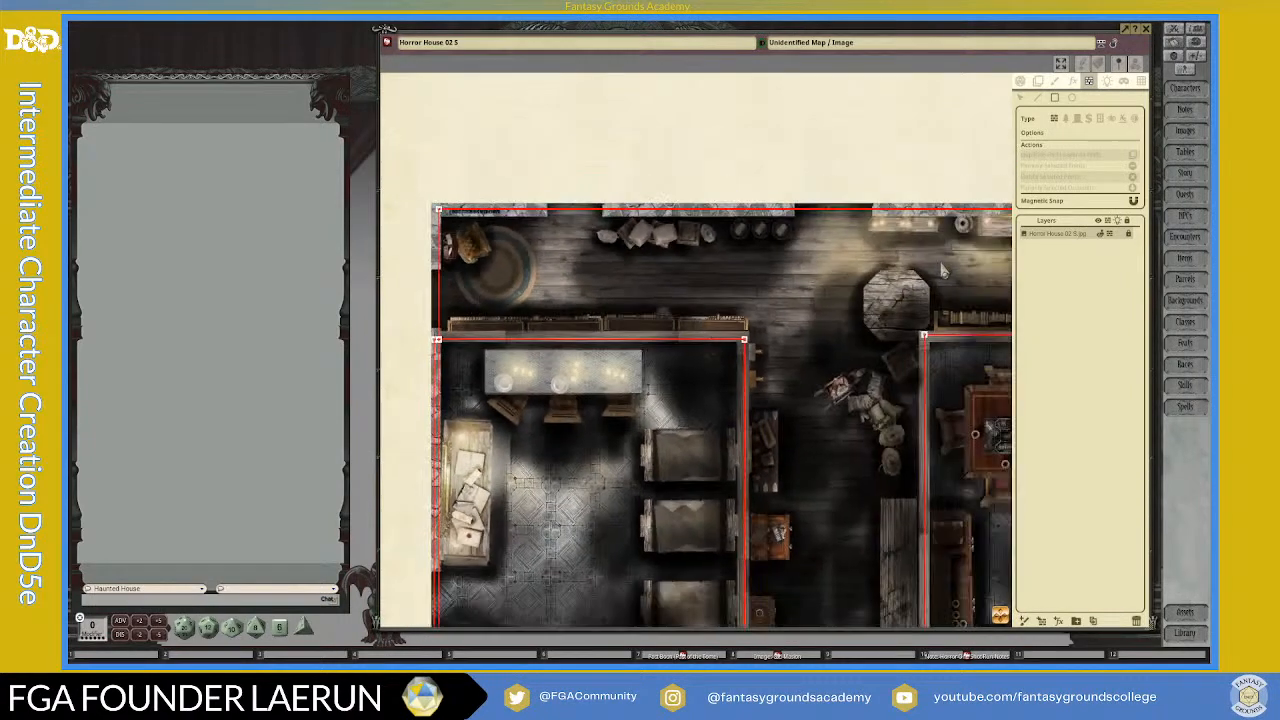
scroll(800, 300, down, 1)
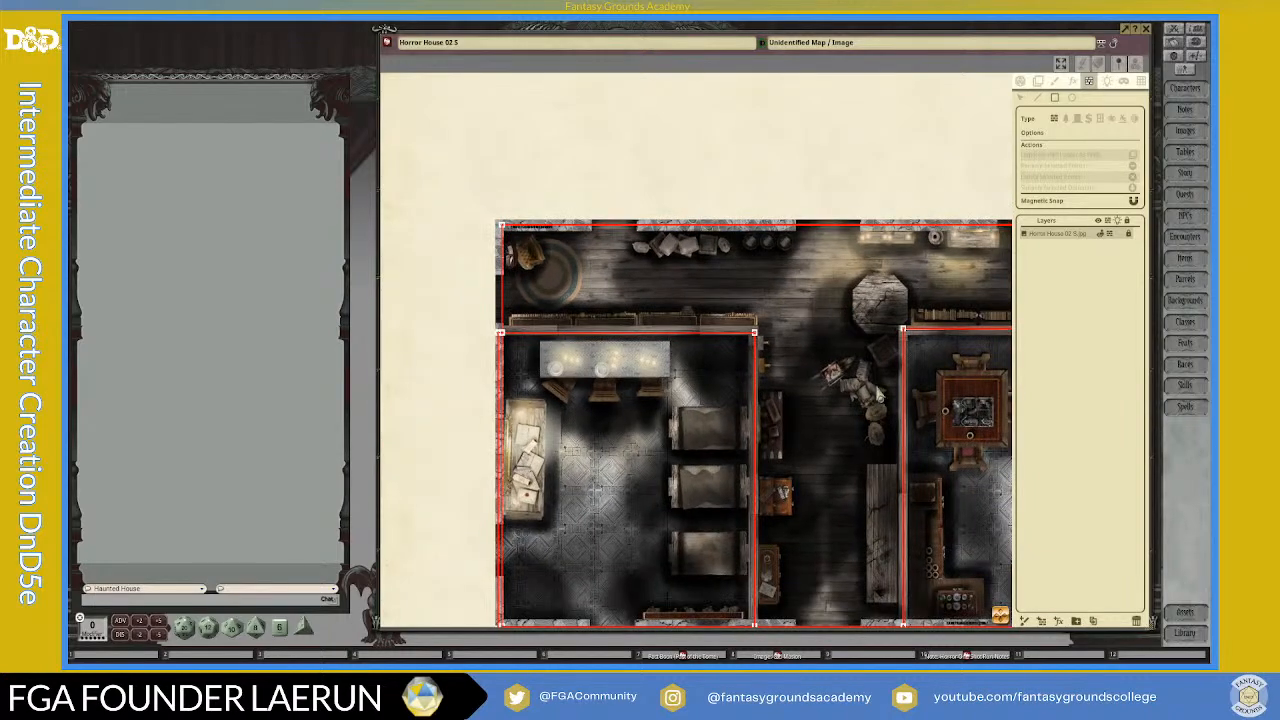
scroll(878, 390, down, 1)
drag(1052, 639, 1082, 647)
scroll(911, 190, up, 1)
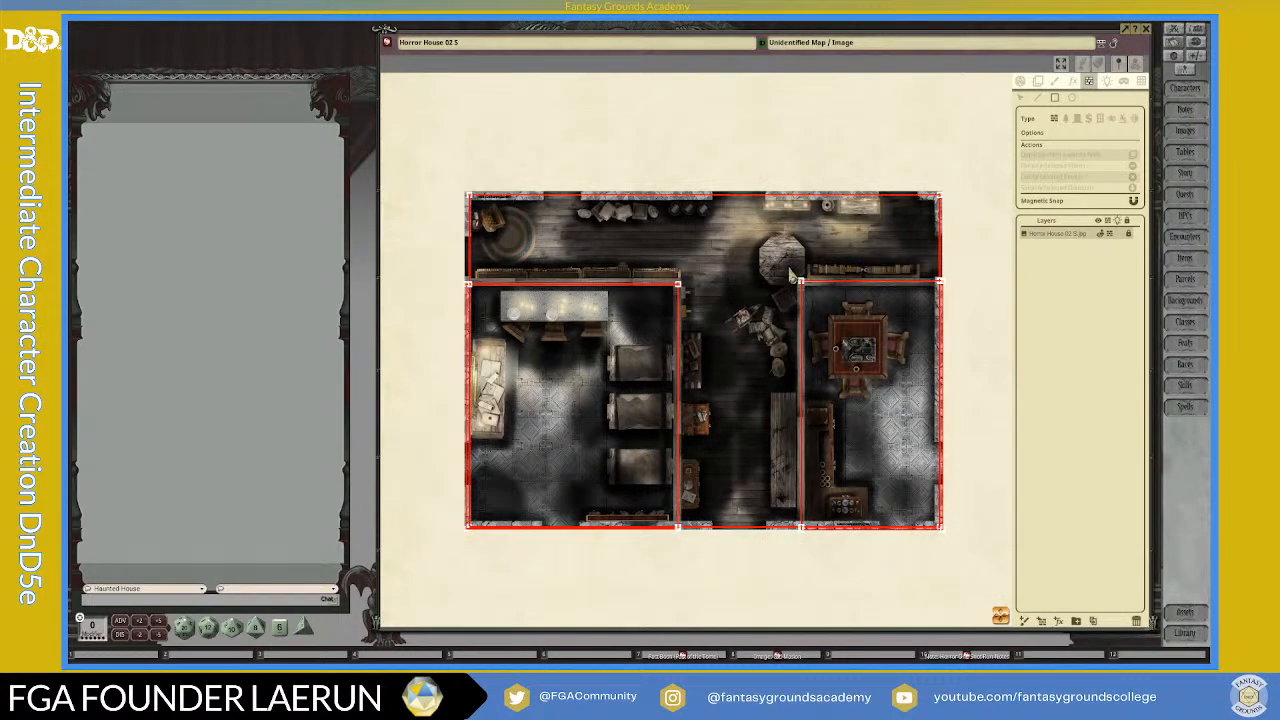
scroll(920, 230, up, 2)
scroll(920, 230, down, 1)
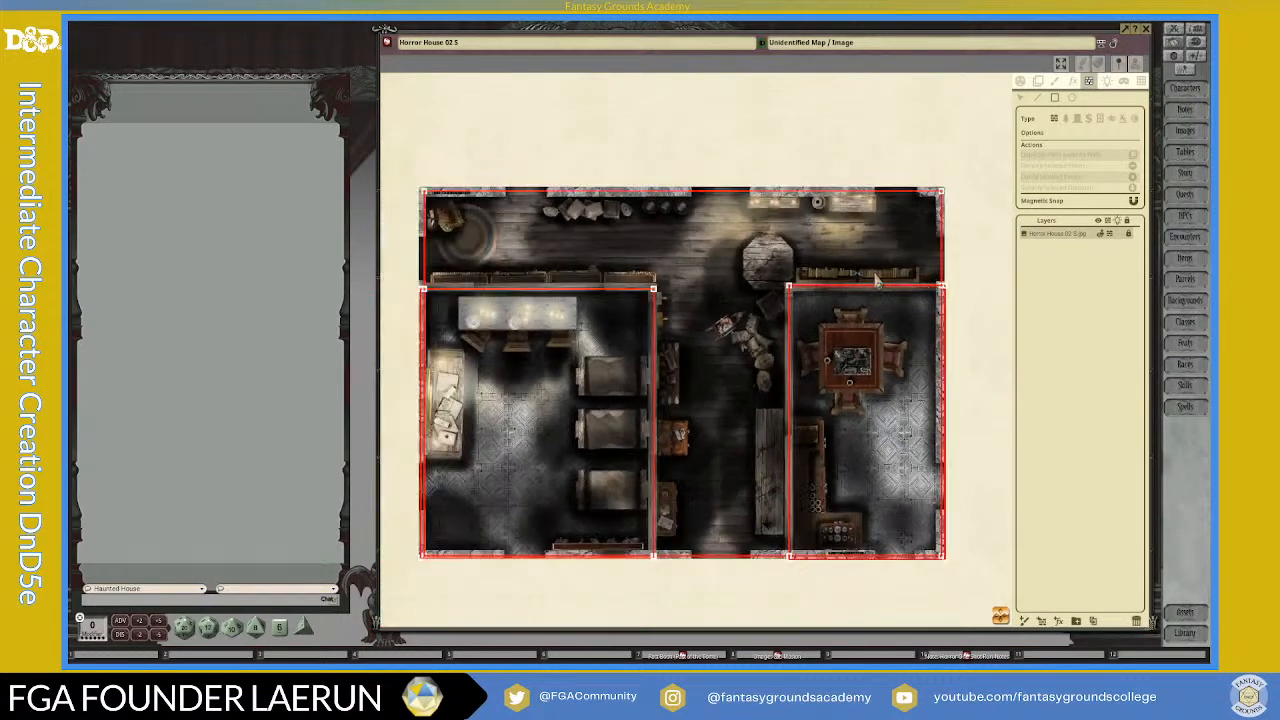
scroll(850, 280, up, 2)
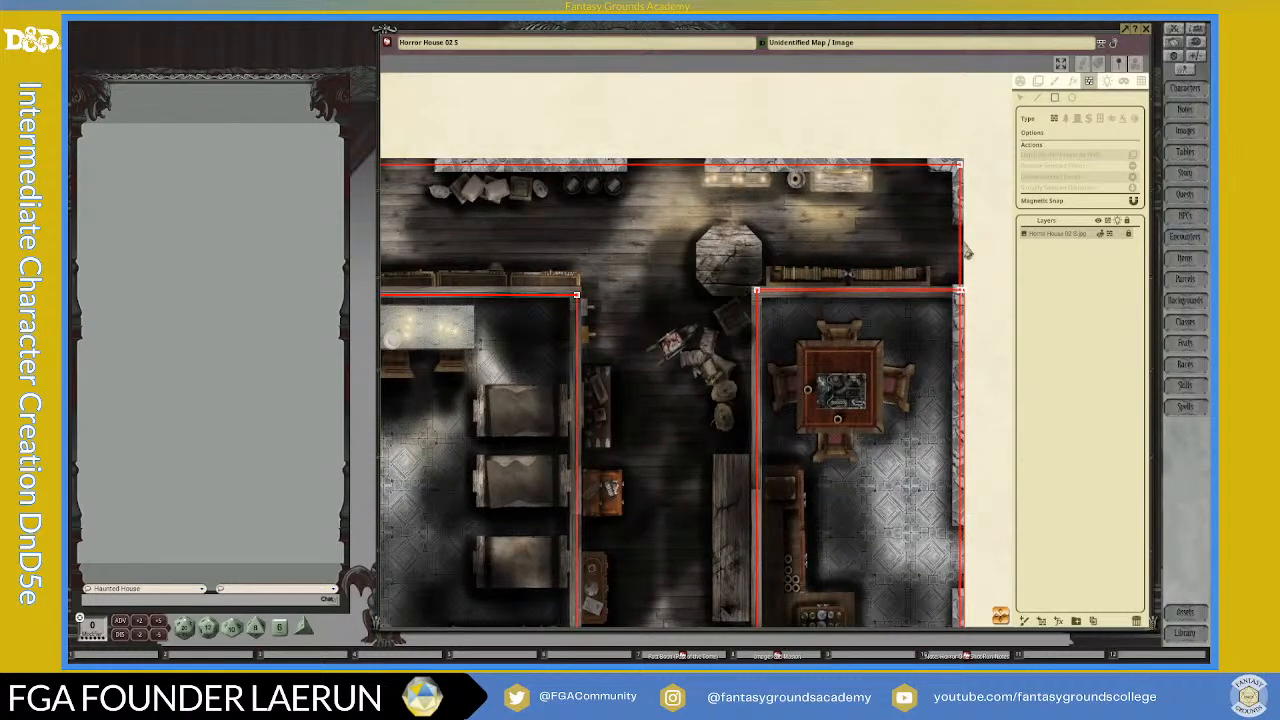
scroll(968, 253, down, 2)
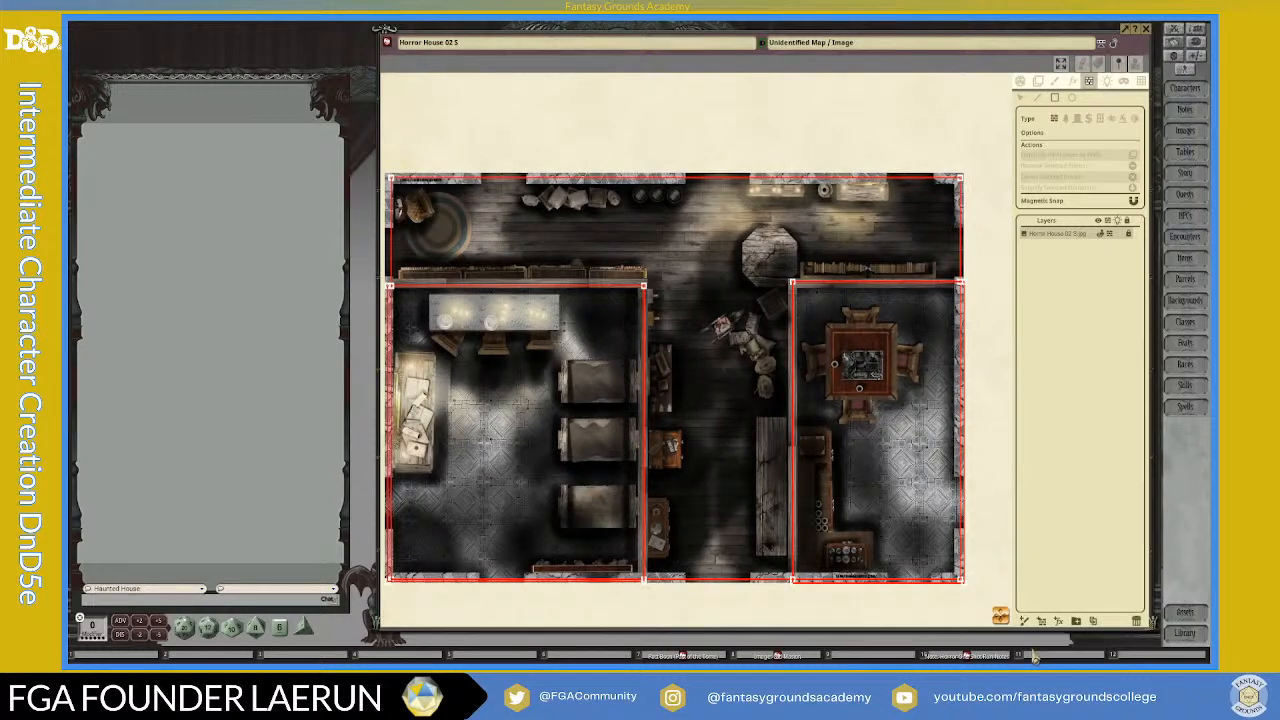
Step: Draw a rectangular door occluder across the opening in the east outer wall at the end of the northern corridor
scroll(1000, 615, down, 3)
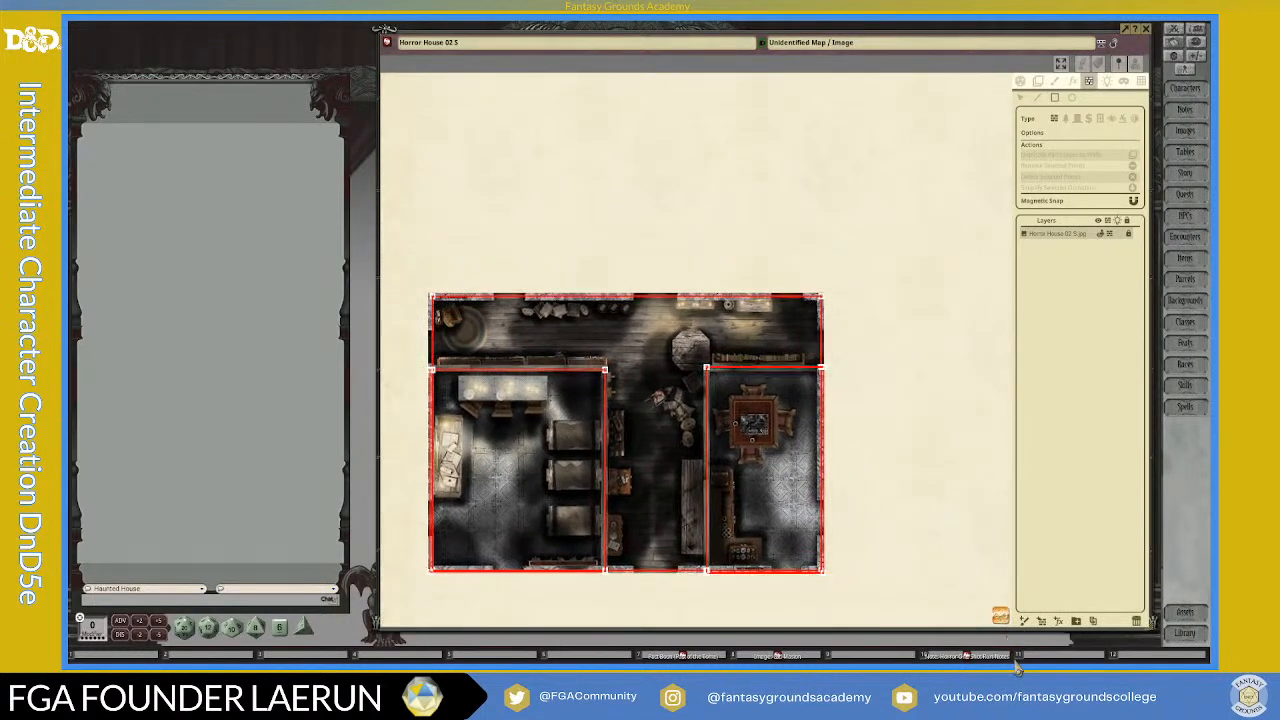
scroll(783, 370, up, 3)
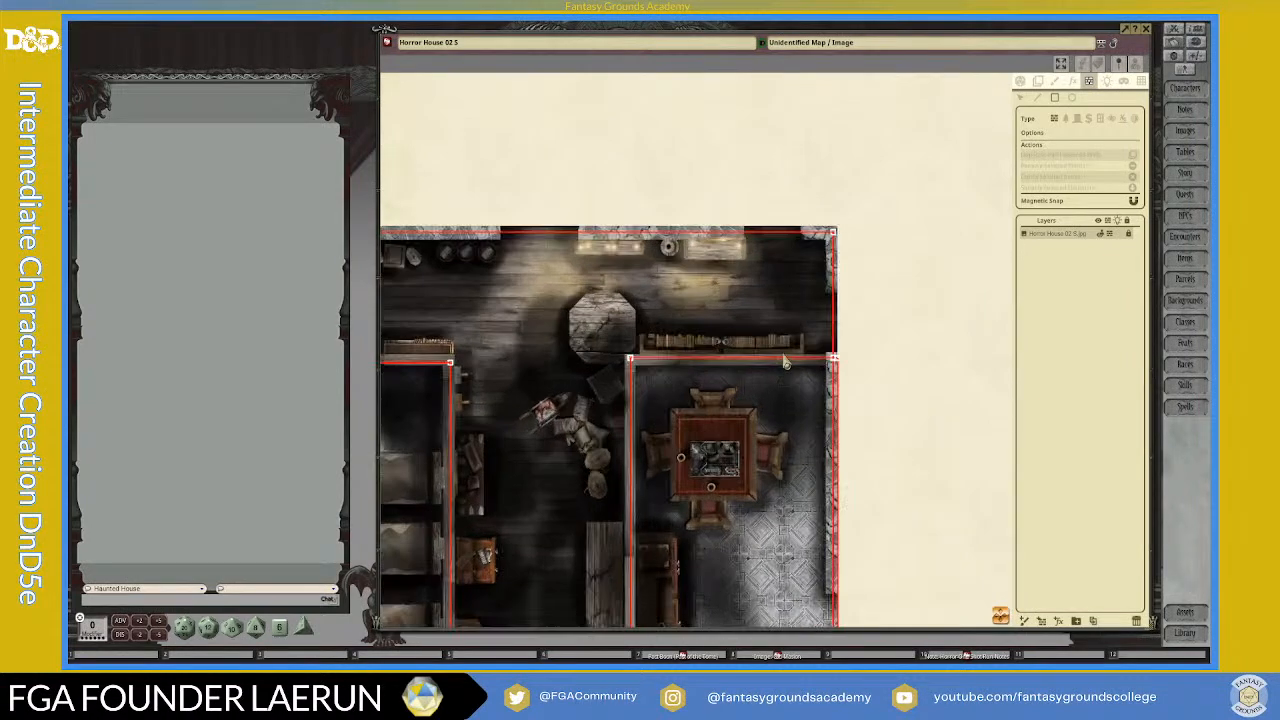
scroll(782, 375, up, 2)
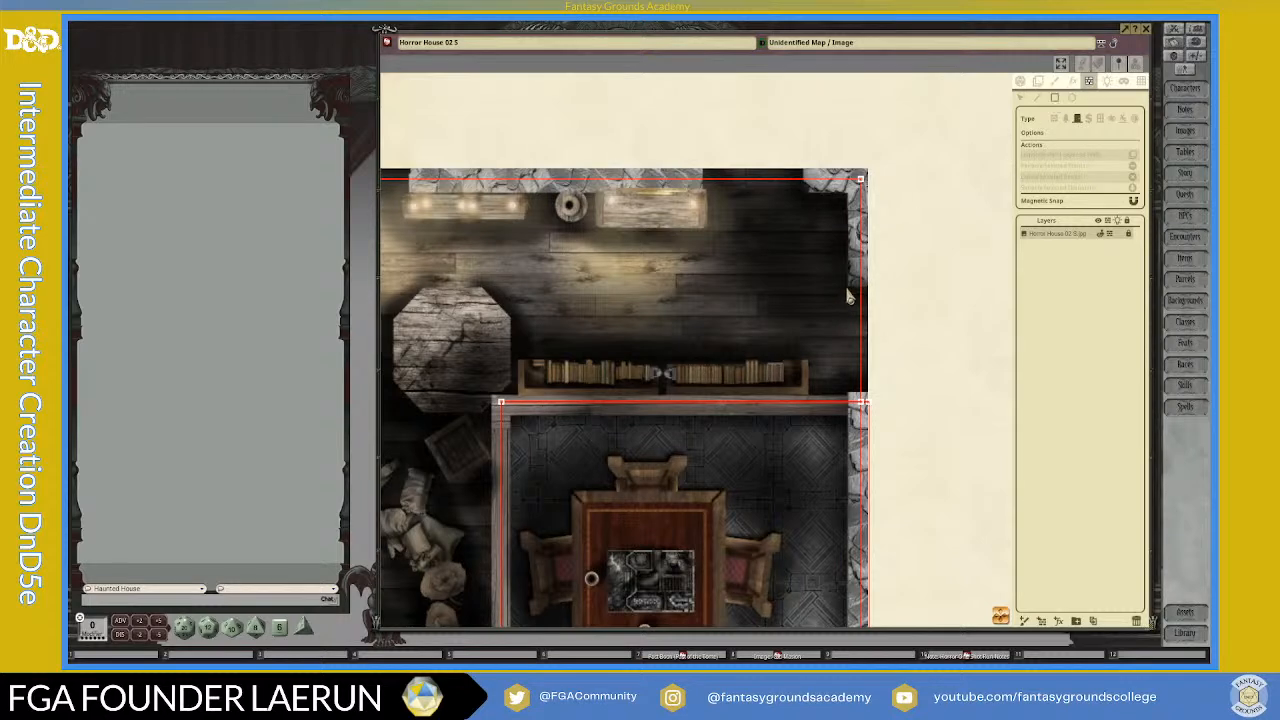
drag(853, 296, 869, 395)
scroll(866, 398, down, 3)
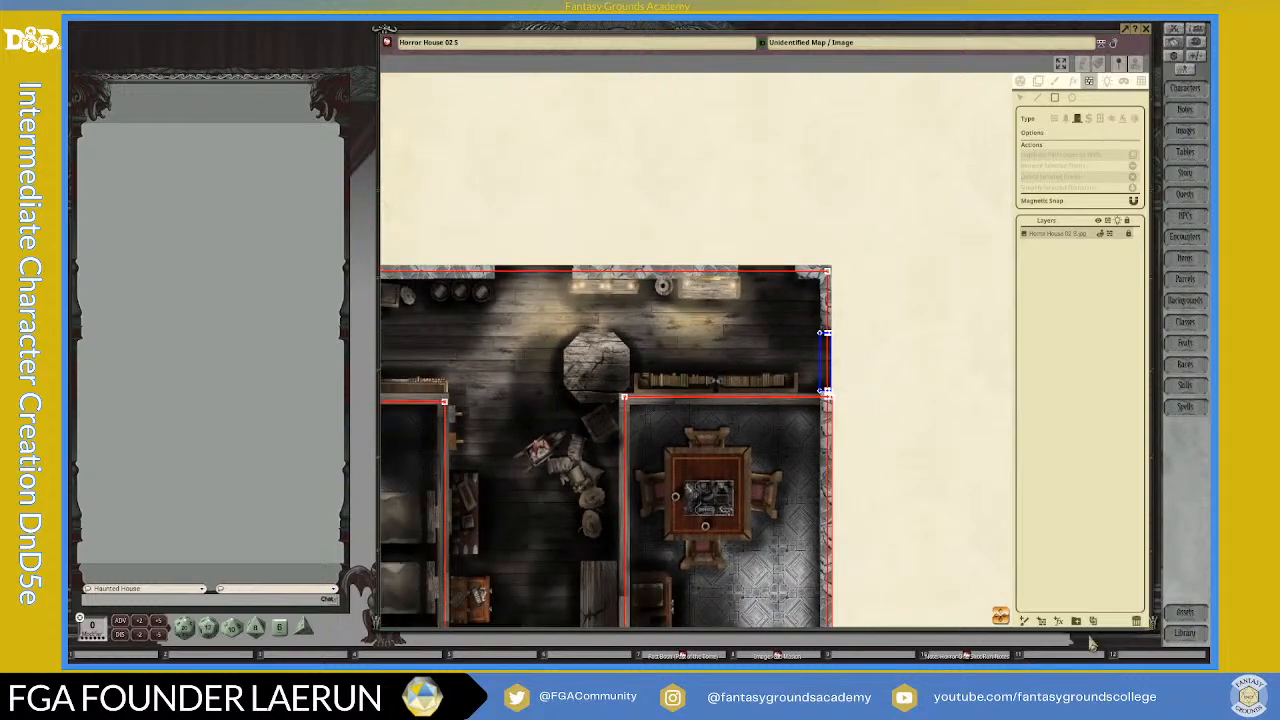
Step: Examine the east door occluder, the hallway corners of both rooms and the left room's outline against the map
scroll(443, 472, up, 3)
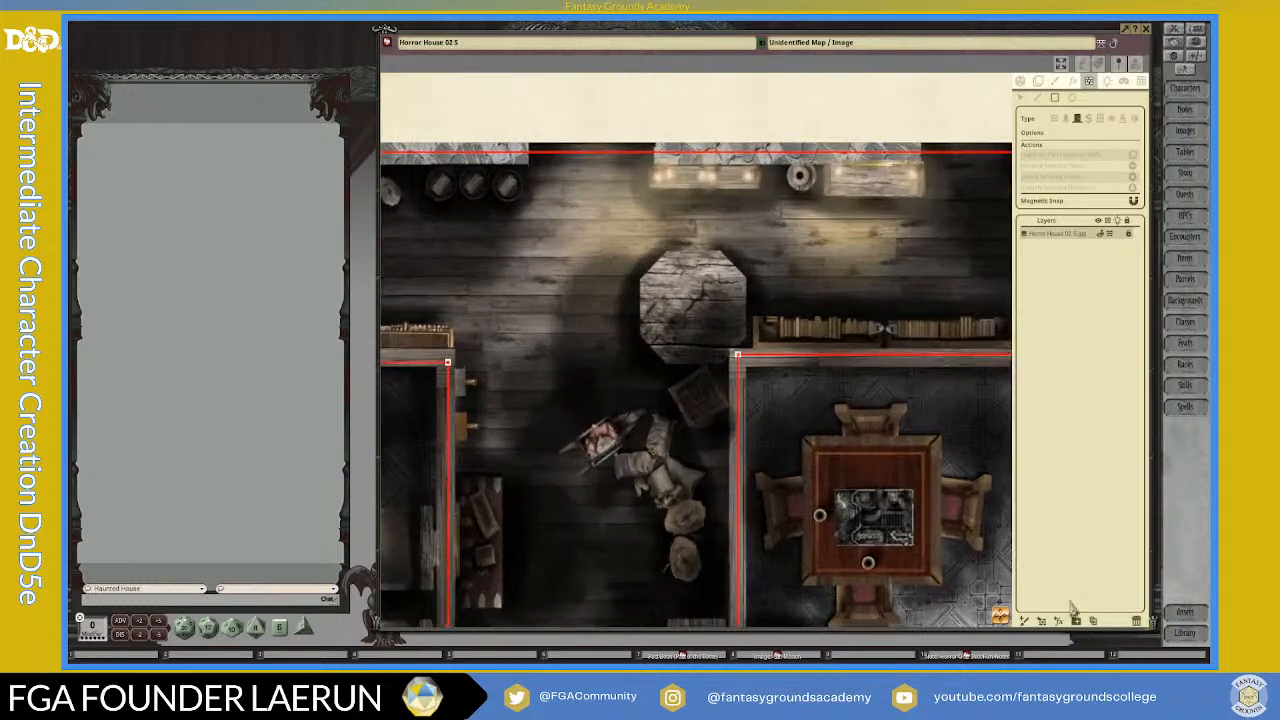
scroll(414, 360, down, 2)
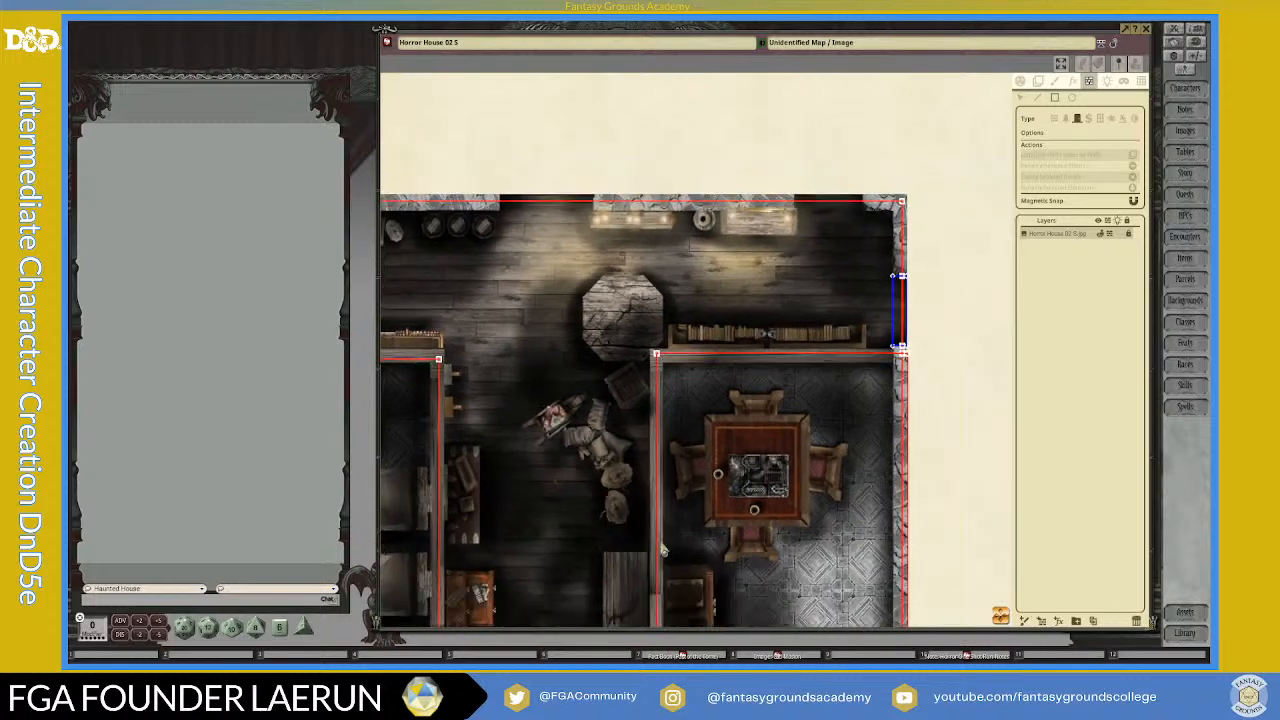
scroll(715, 570, up, 1)
scroll(620, 580, down, 2)
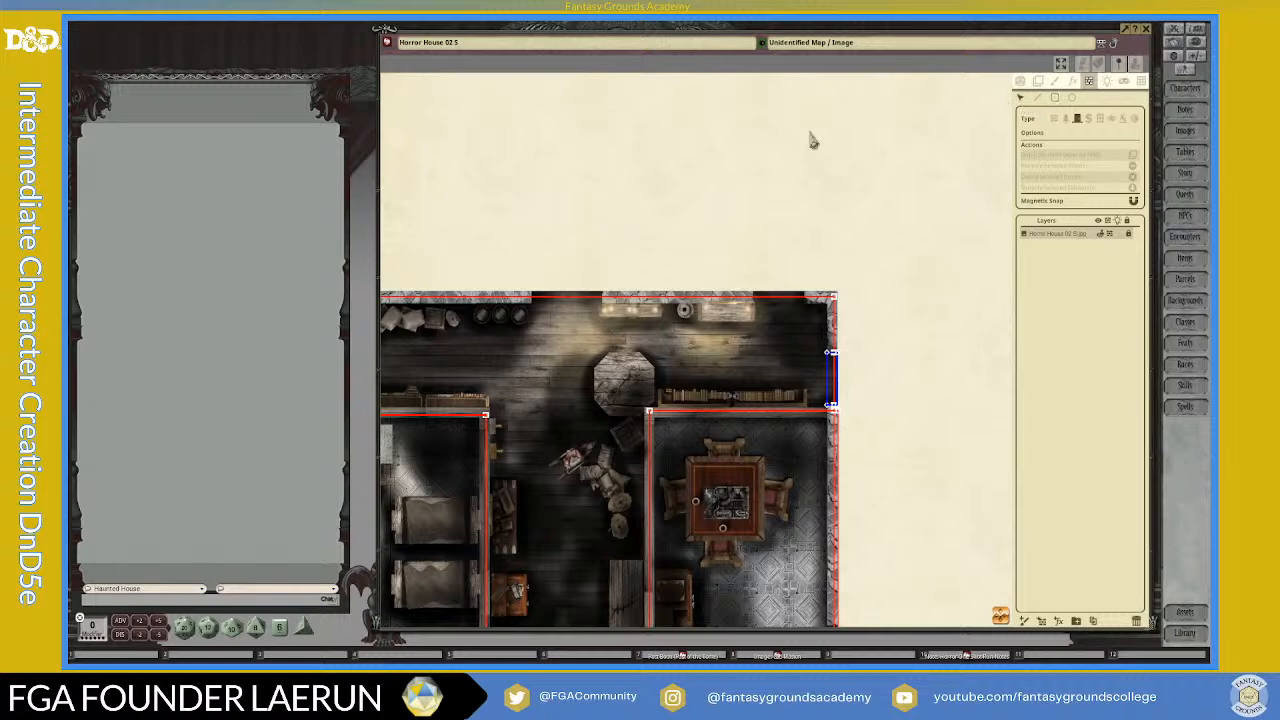
drag(545, 403, 720, 230)
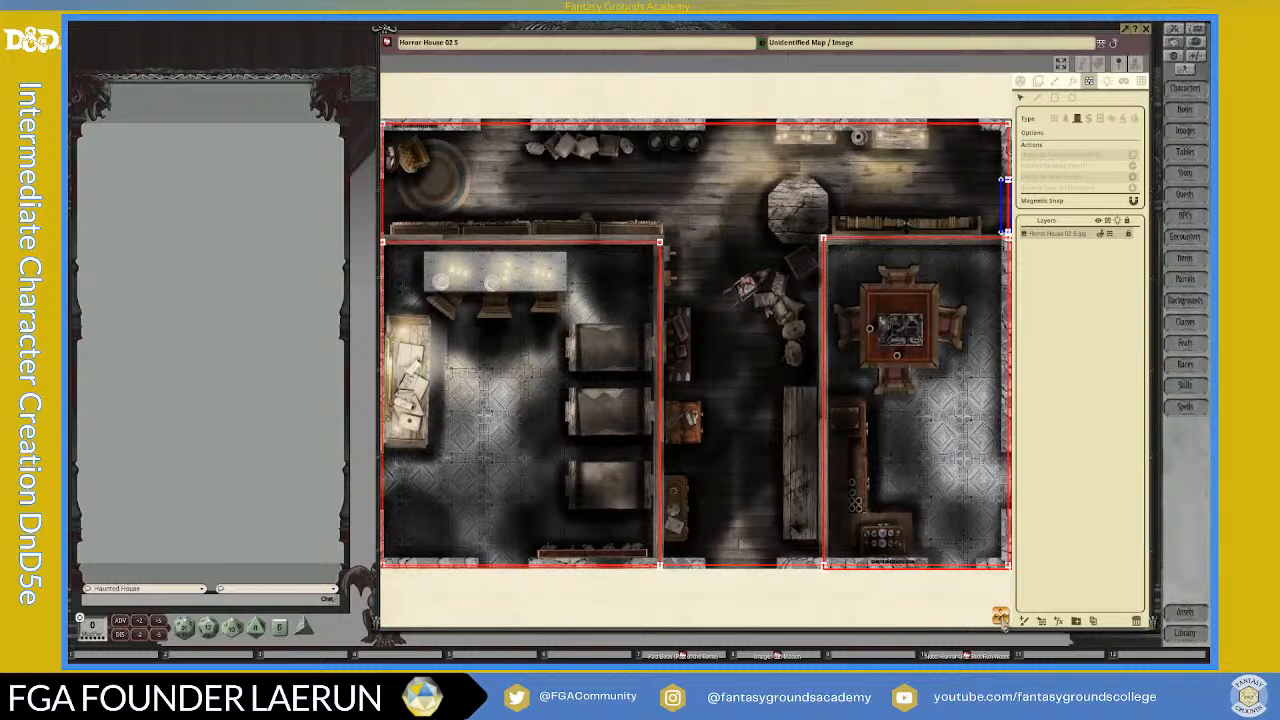
scroll(640, 425, down, 2)
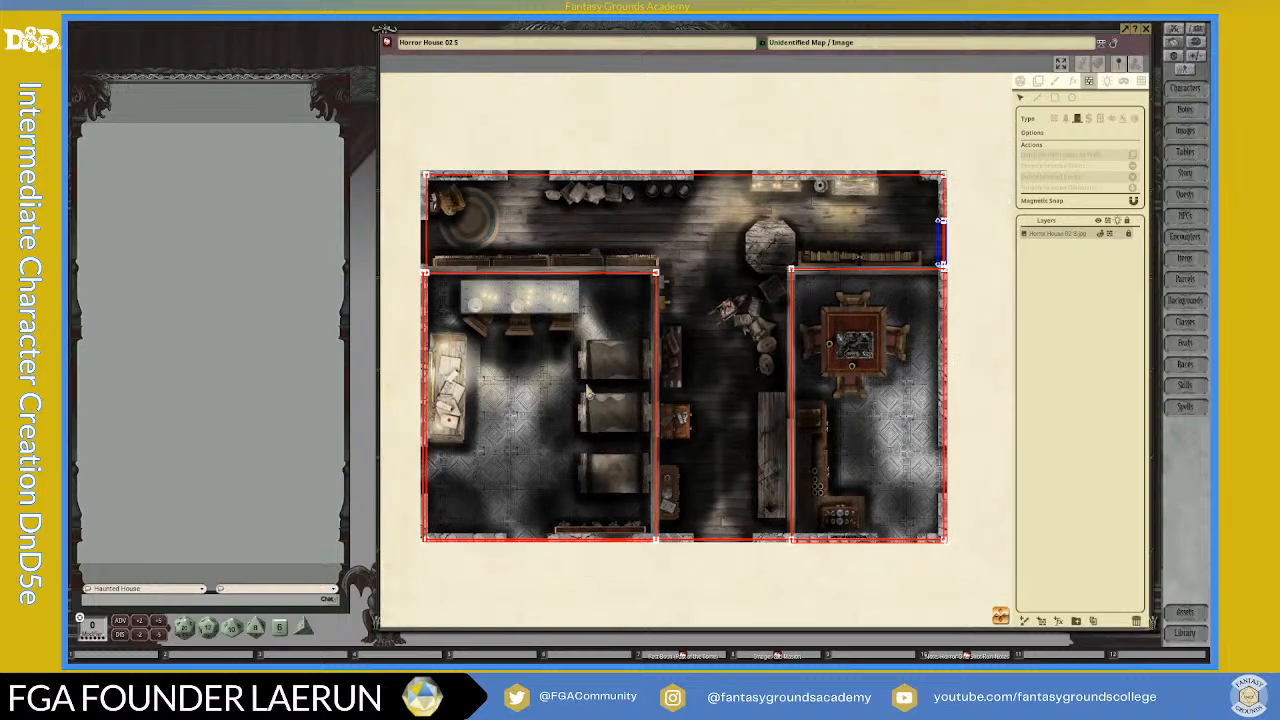
scroll(459, 288, up, 4)
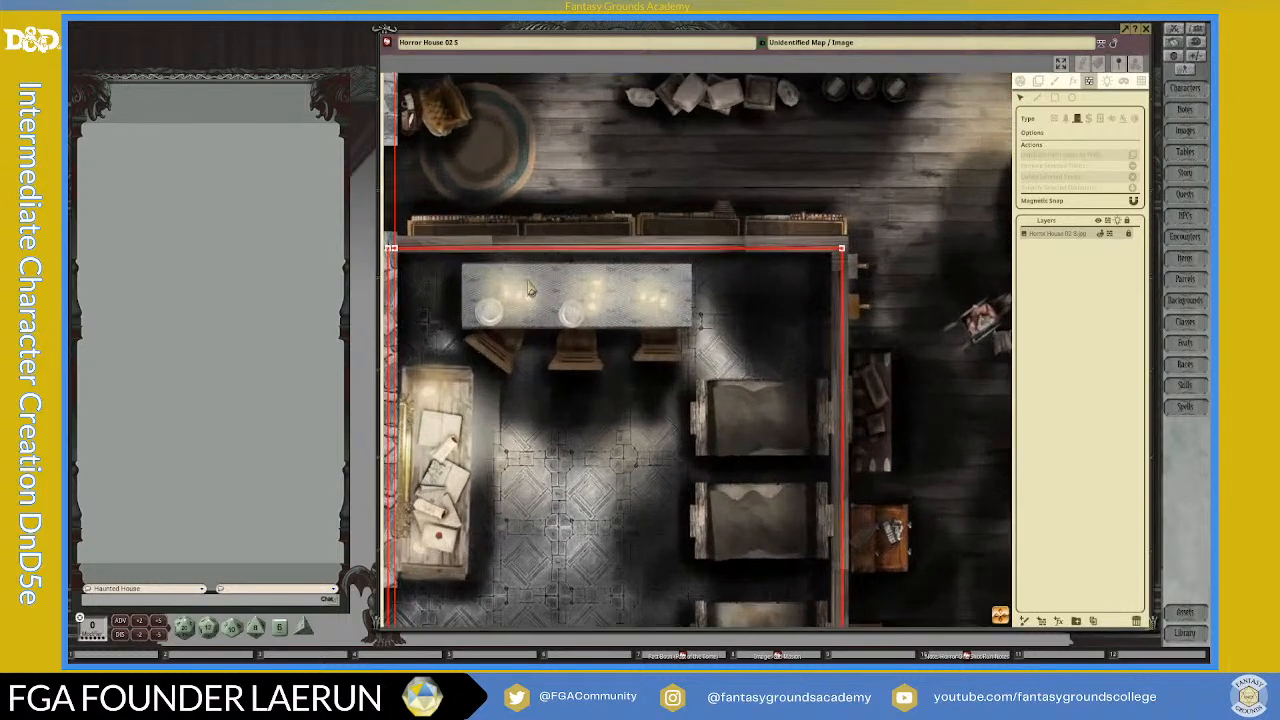
scroll(548, 271, down, 1)
Step: Draw a second straight wall occluder along the left room's north wall, just above its outline, from the west outer wall to the hallway corner
scroll(434, 258, up, 3)
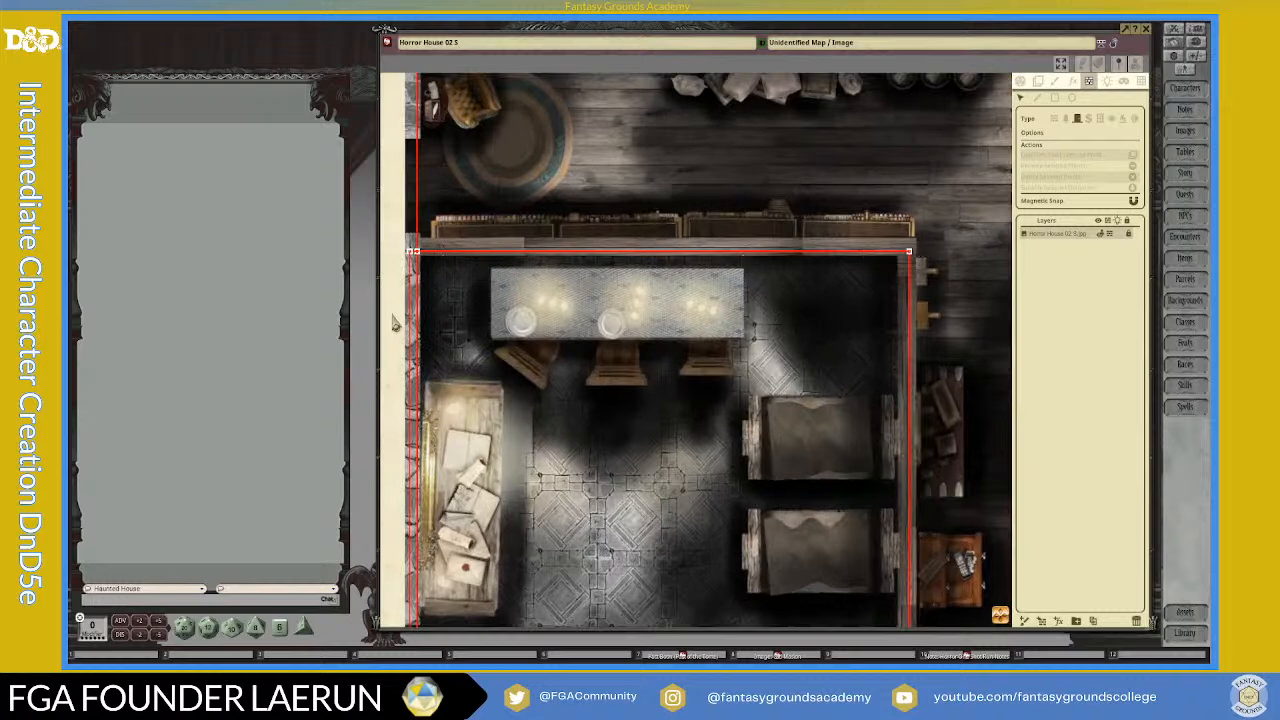
scroll(395, 322, down, 2)
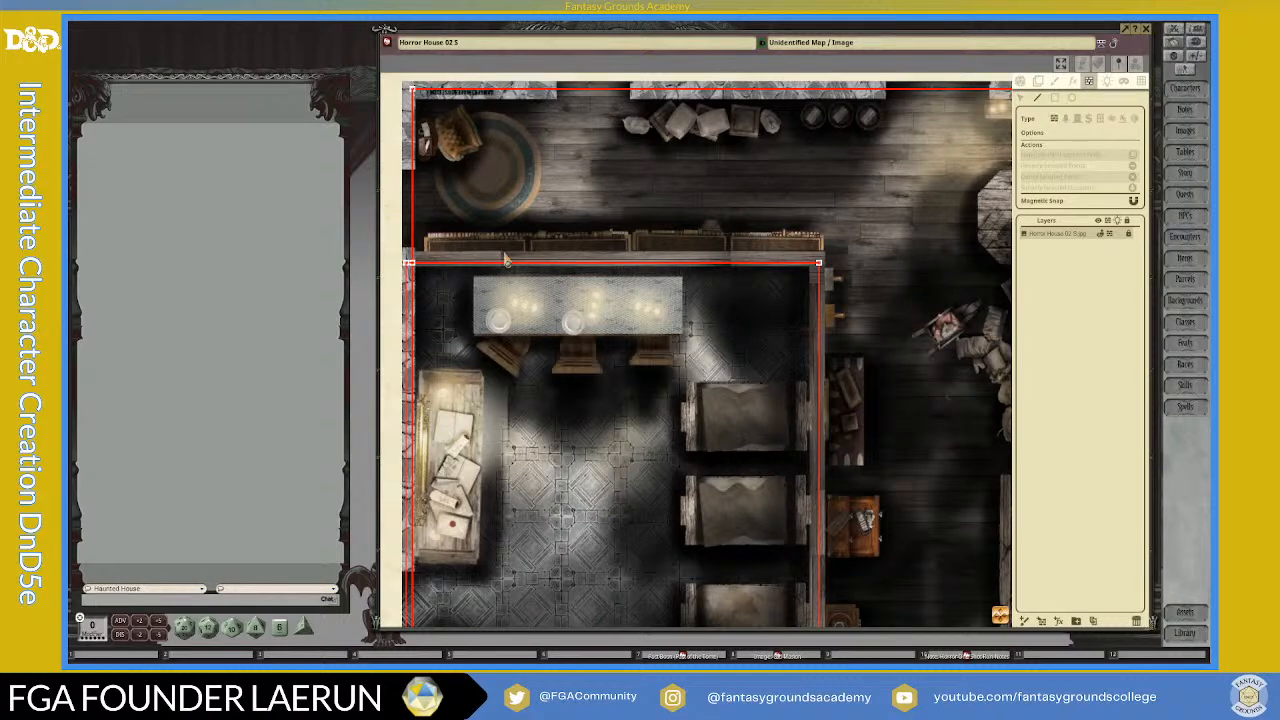
scroll(505, 255, up, 2)
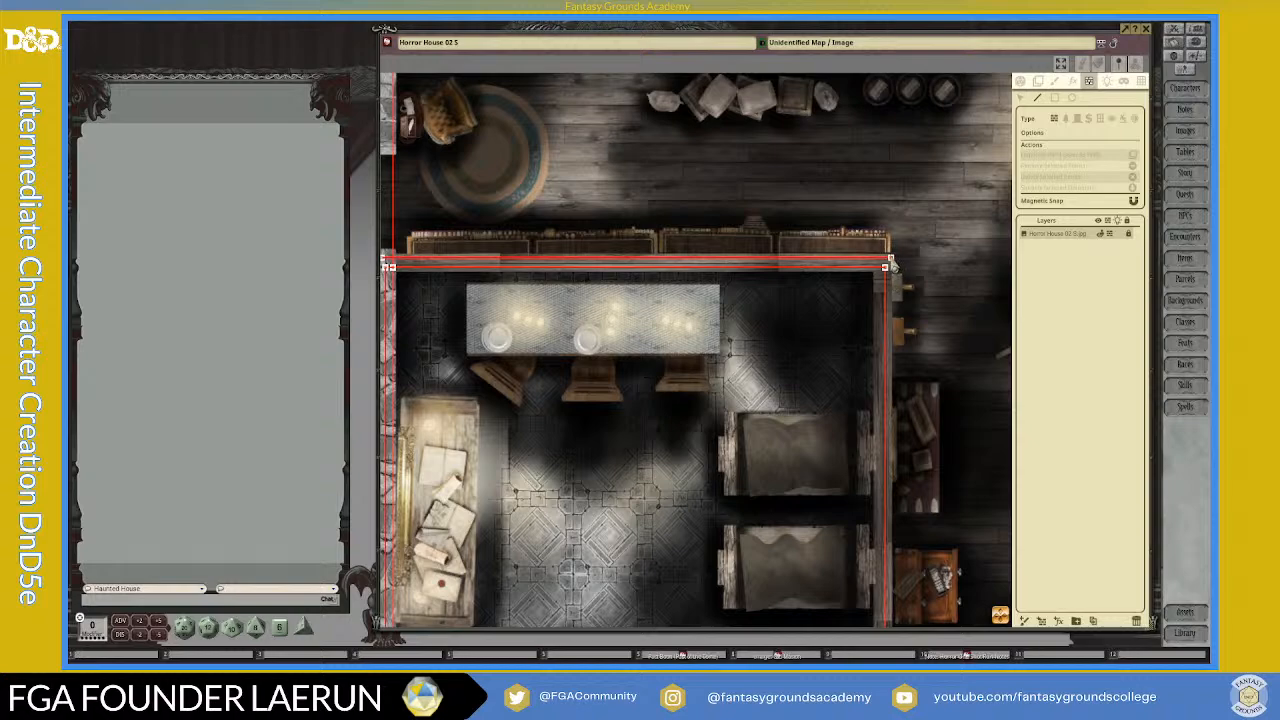
Step: Draw a short vertical wall occluder at the left room's hallway corner, joining its outline to the second north wall line
scroll(893, 268, up, 5)
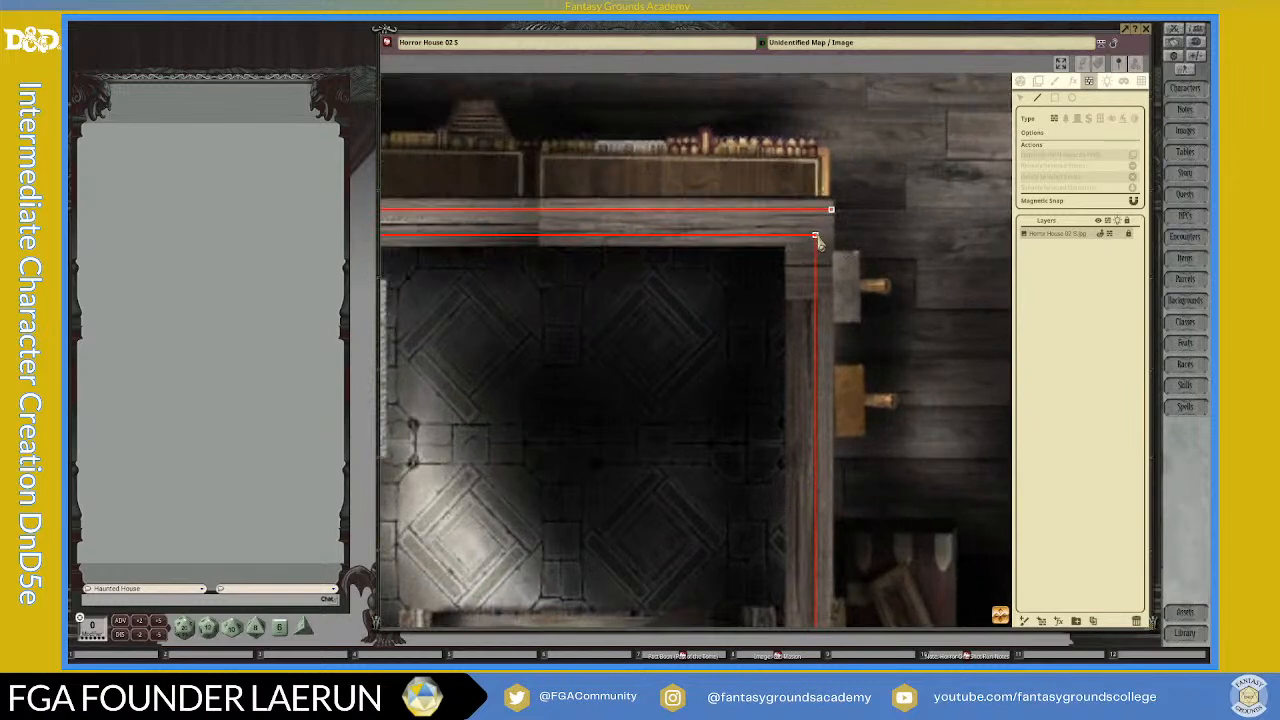
key(shift)
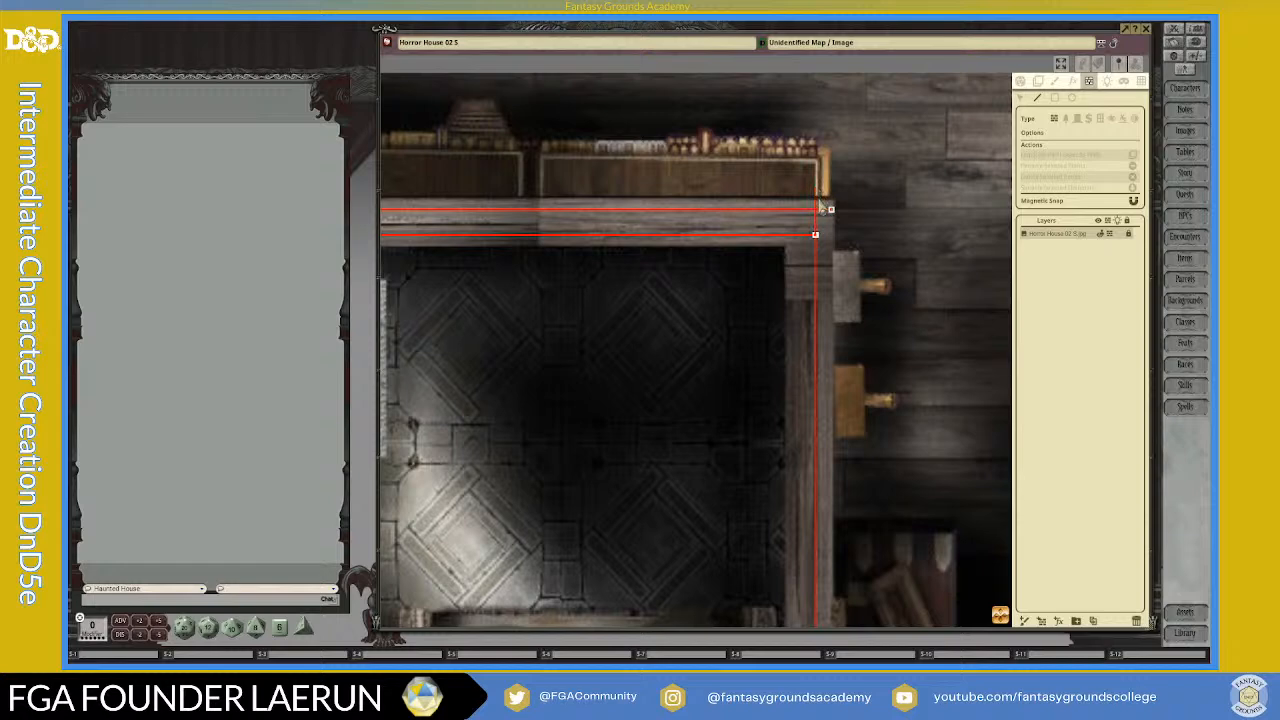
click(818, 203)
key(ctrl+z)
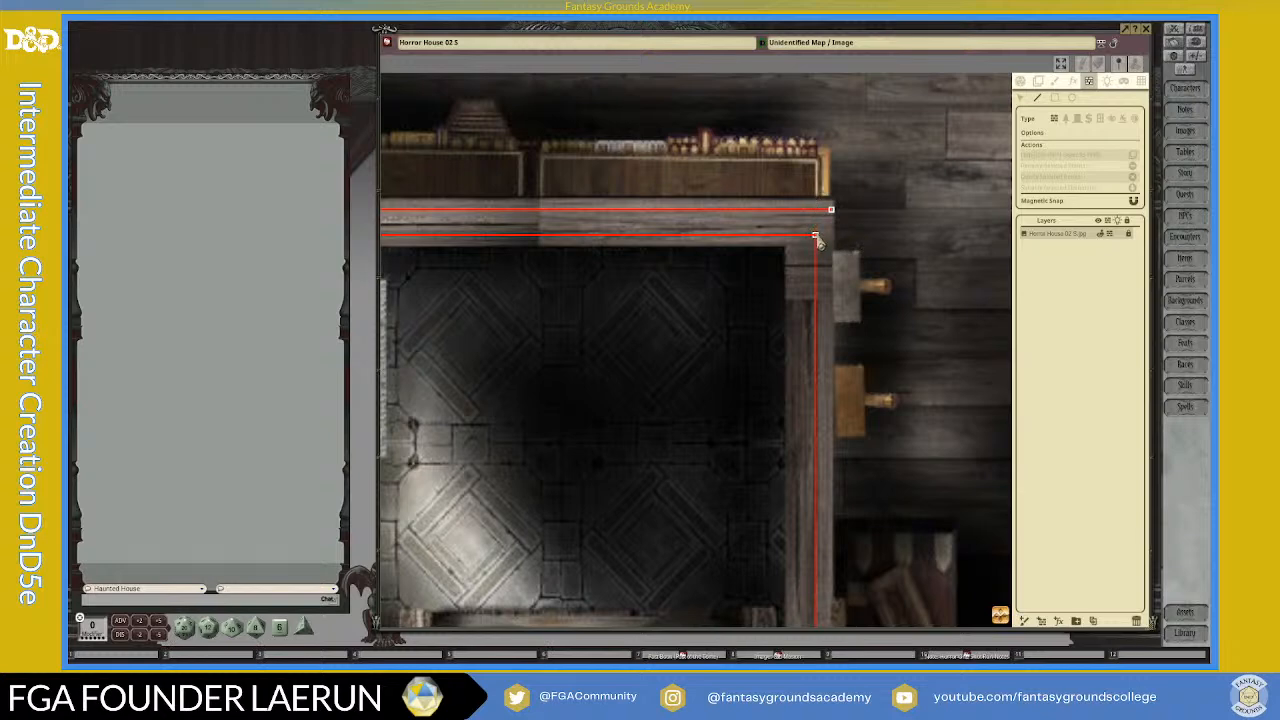
key(shift)
scroll(866, 251, up, 2)
scroll(767, 214, down, 2)
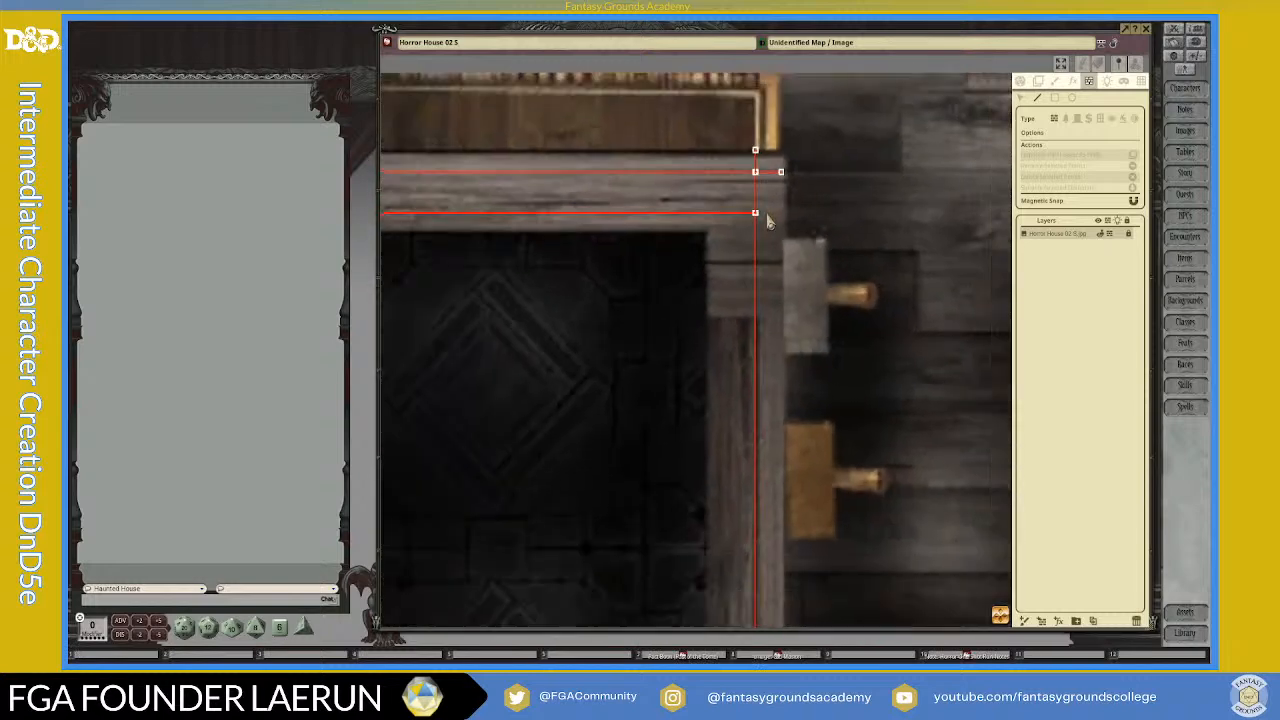
Step: Examine the double wall line above the left room at both its west end and its hallway corner
drag(1005, 613, 882, 444)
scroll(789, 409, down, 5)
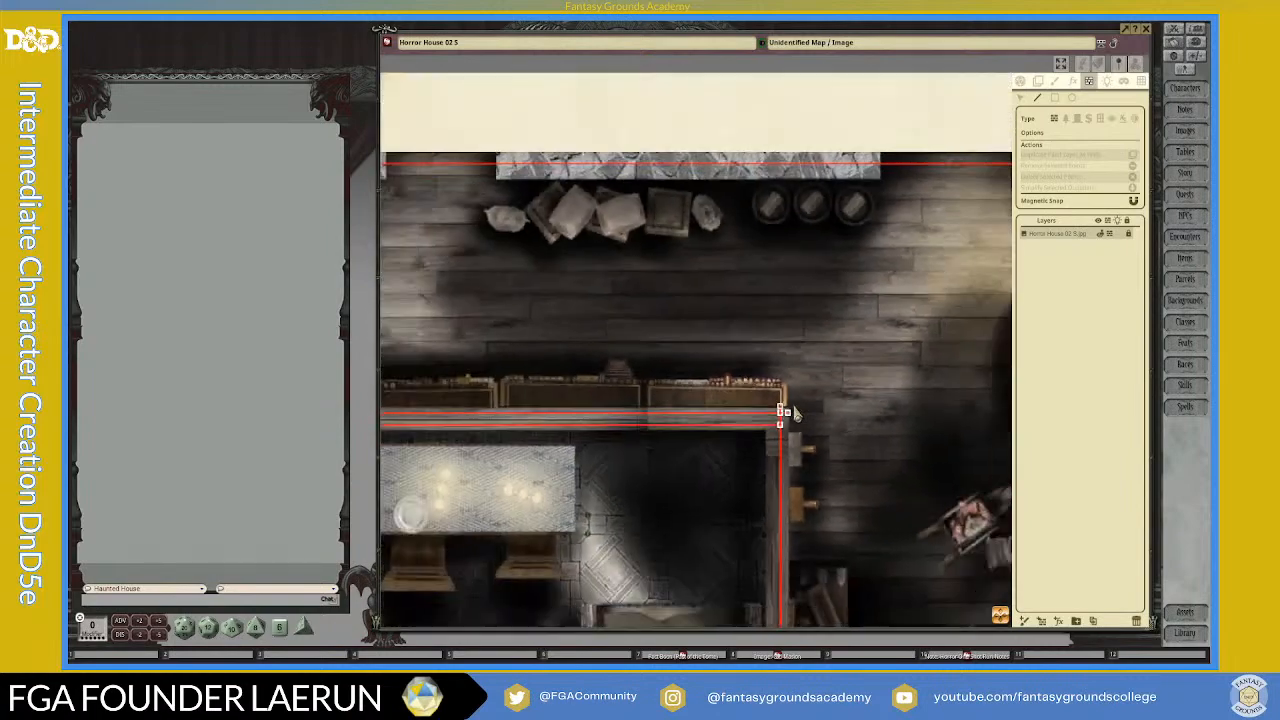
scroll(445, 405, up, 5)
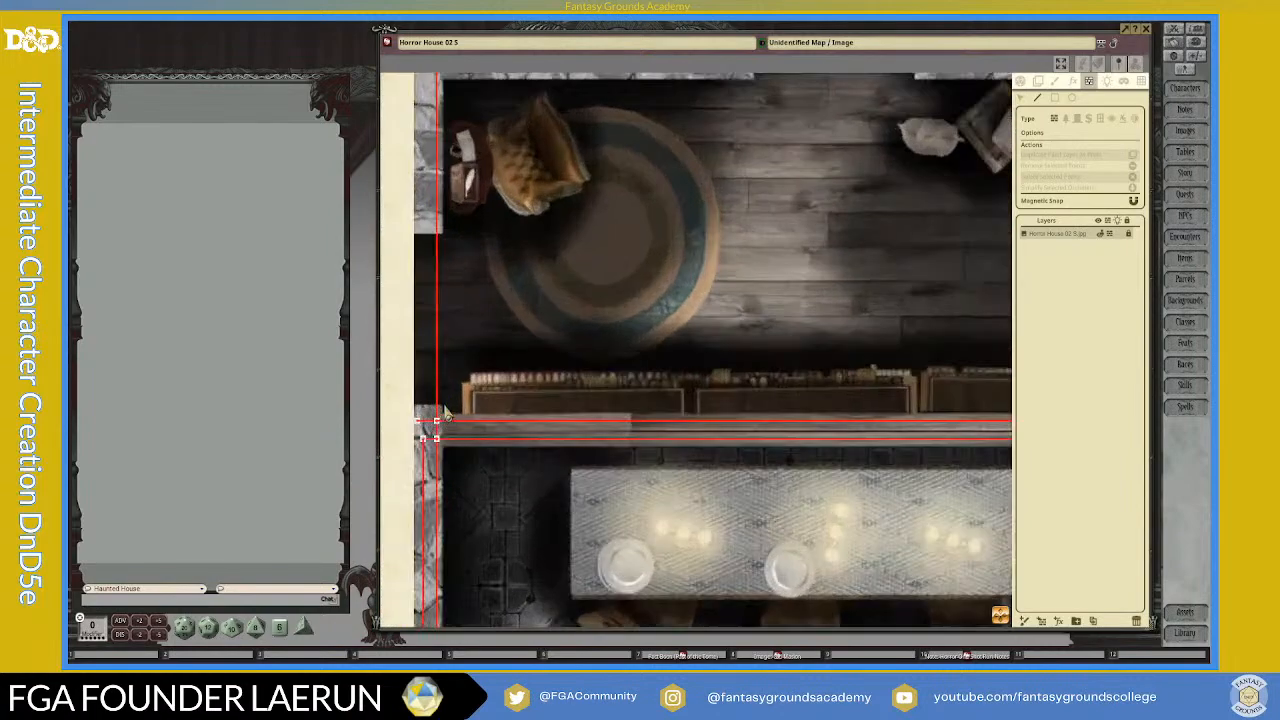
scroll(711, 433, down, 2)
drag(995, 480, 829, 550)
scroll(960, 510, down, 1)
drag(1008, 600, 820, 542)
scroll(852, 438, up, 3)
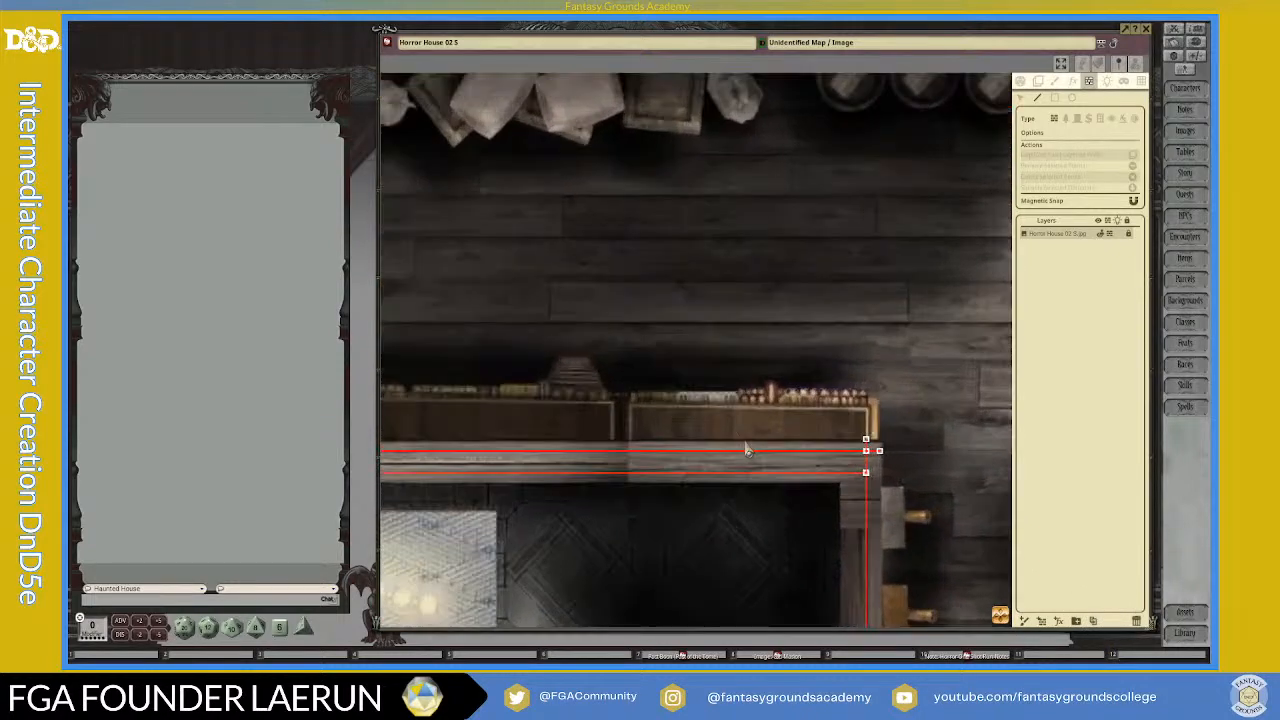
scroll(715, 441, up, 3)
scroll(751, 441, down, 5)
scroll(752, 441, up, 2)
scroll(752, 441, down, 2)
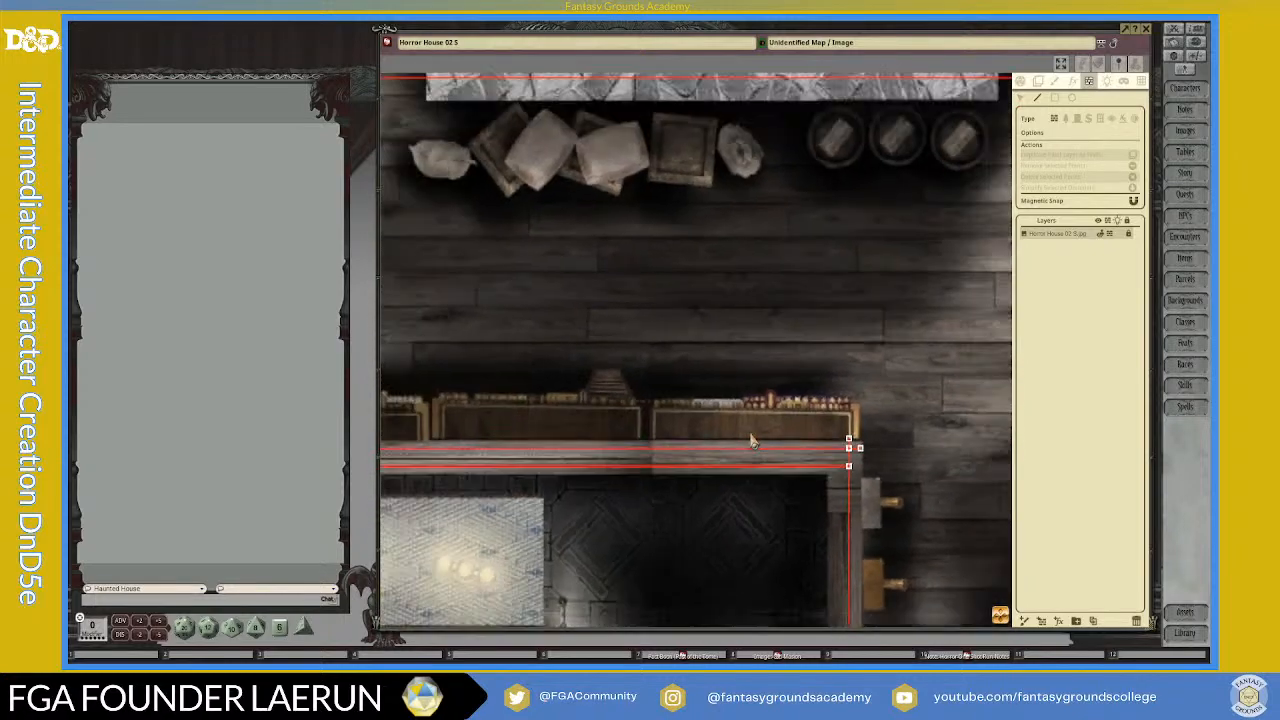
Step: Examine the corridor, the east door and both rooms' outlines, comparing the right room's north wall with the left room's
scroll(752, 441, down, 5)
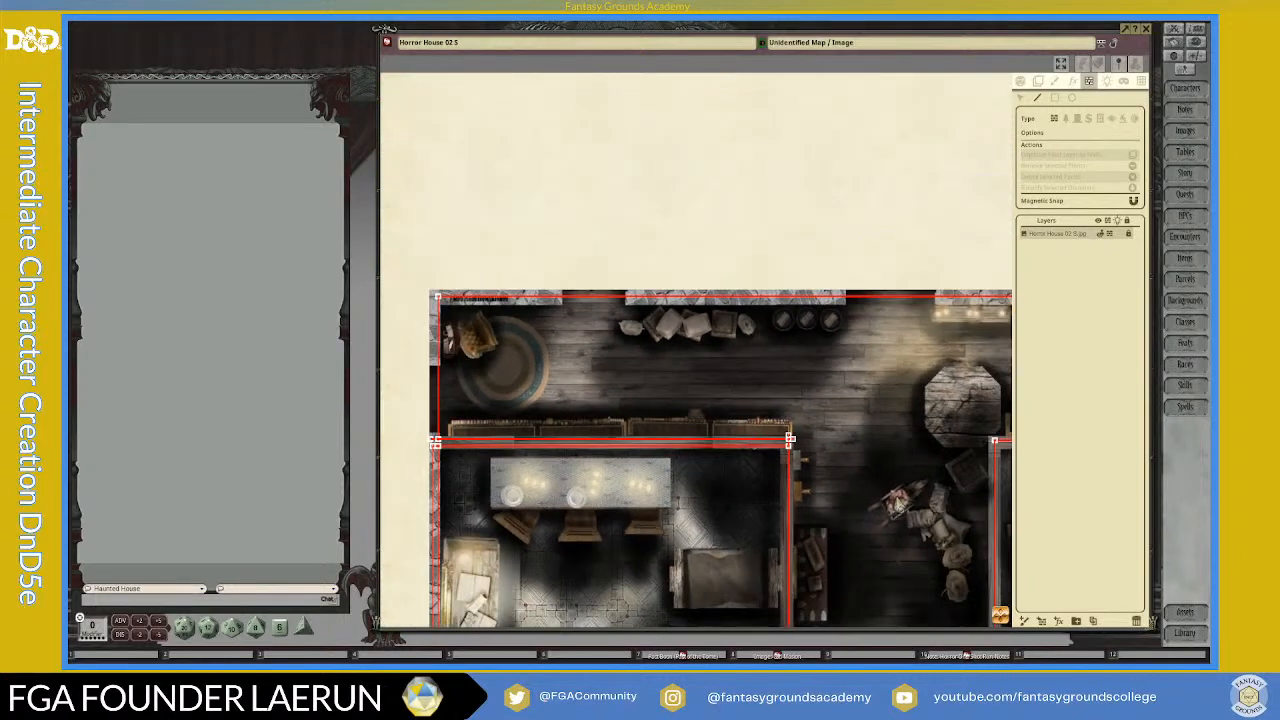
drag(1001, 616, 1100, 569)
scroll(916, 484, down, 4)
drag(1003, 614, 1067, 663)
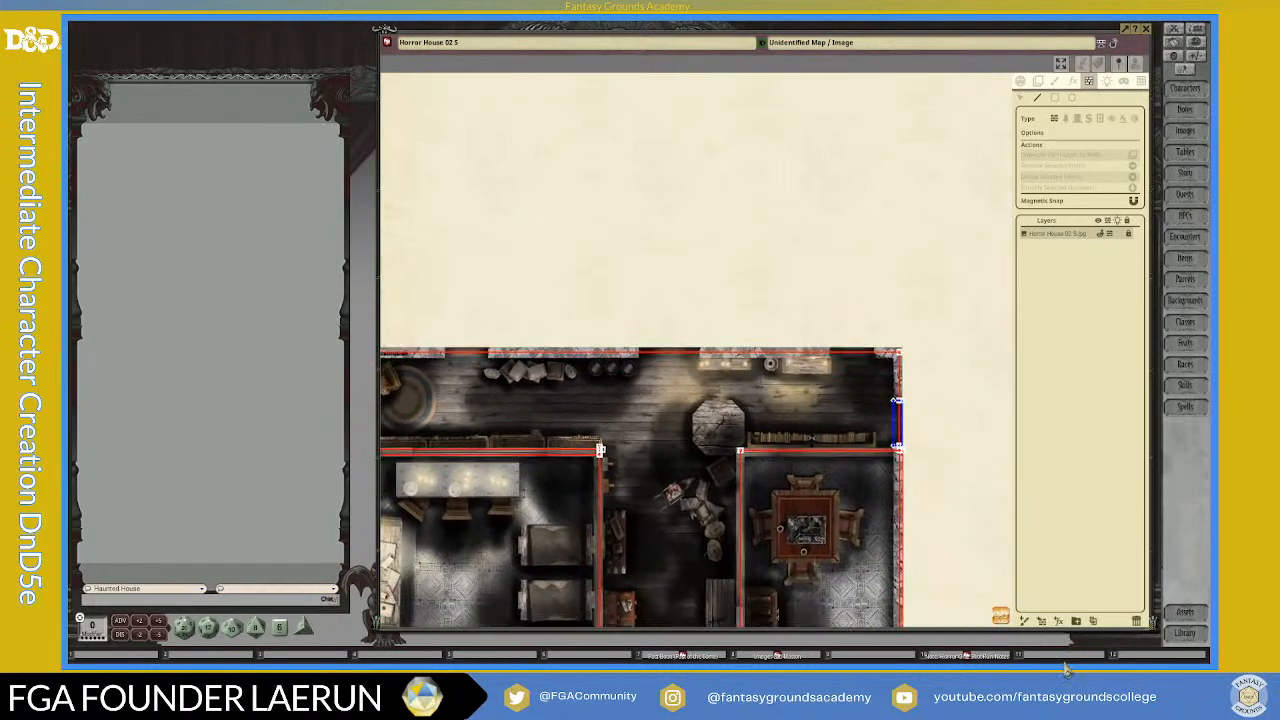
scroll(496, 394, up, 2)
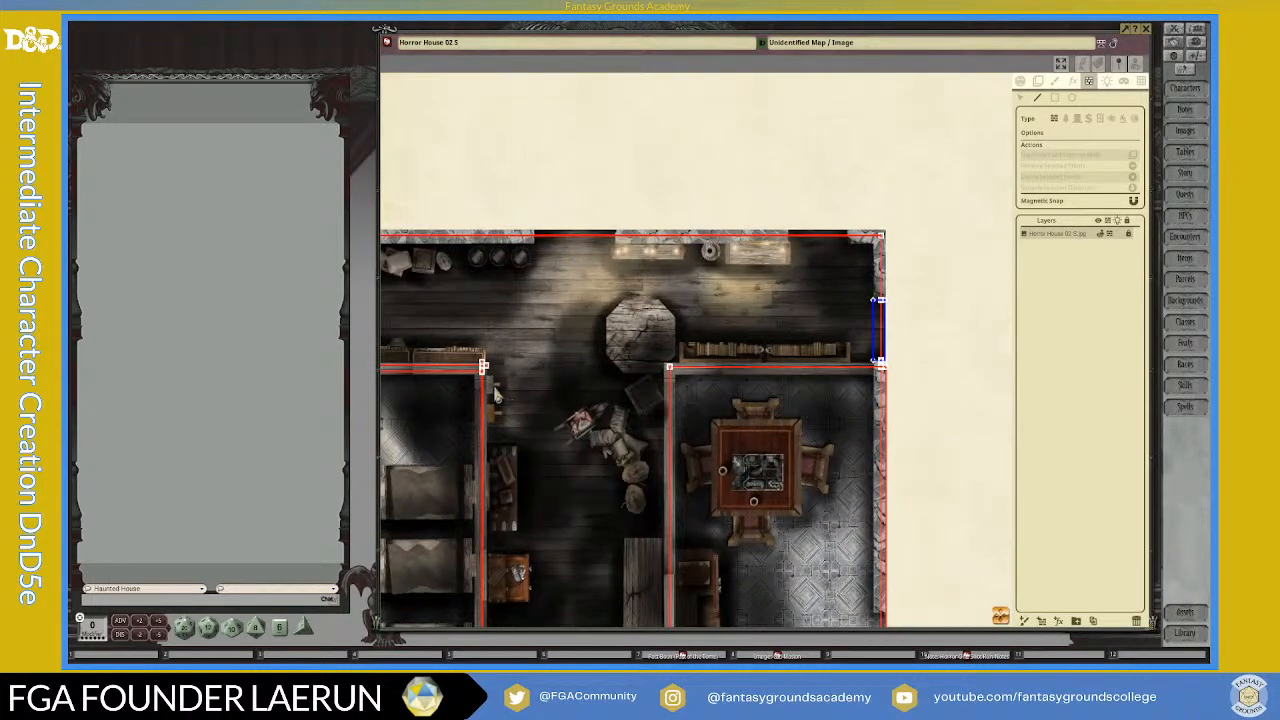
scroll(780, 368, up, 3)
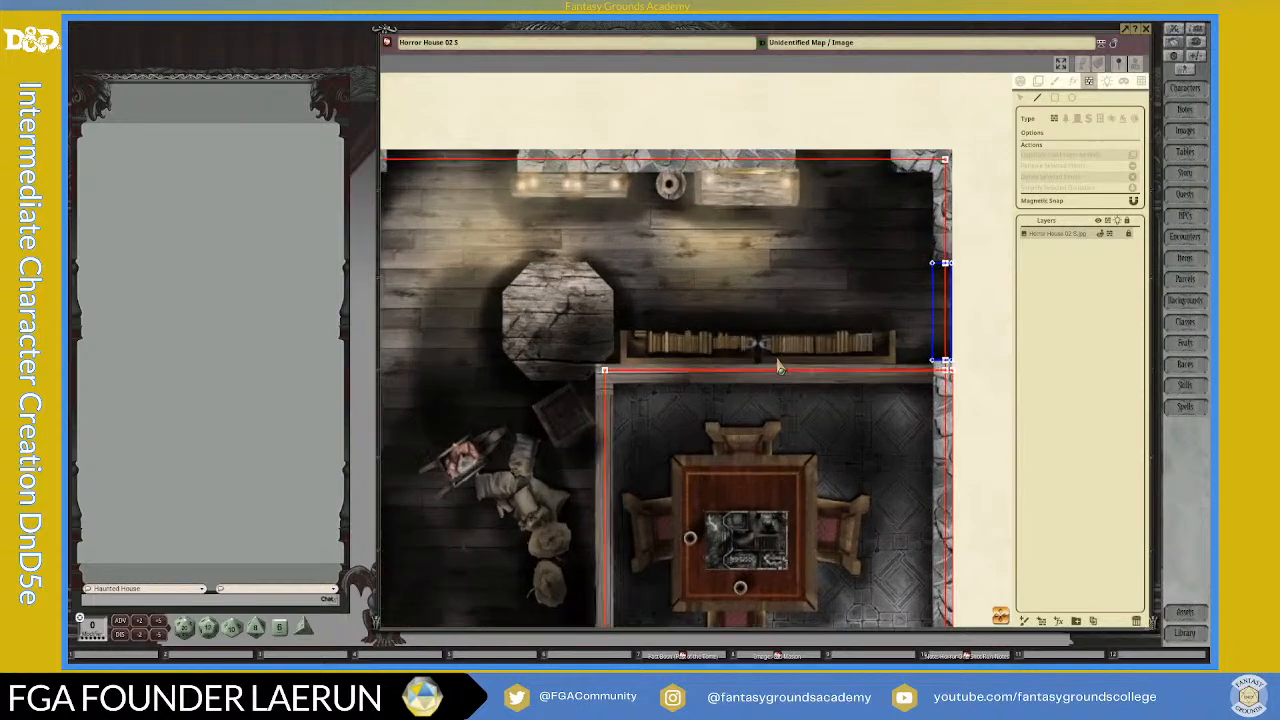
scroll(780, 368, down, 5)
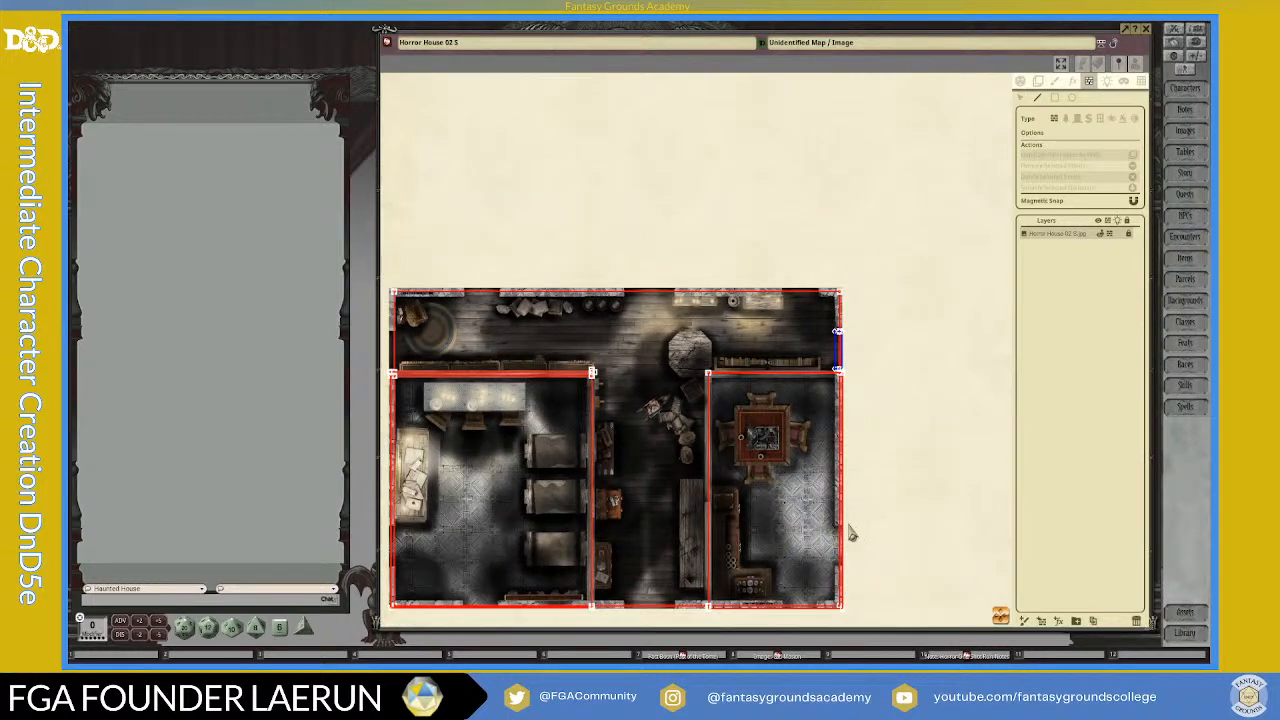
scroll(851, 534, down, 1)
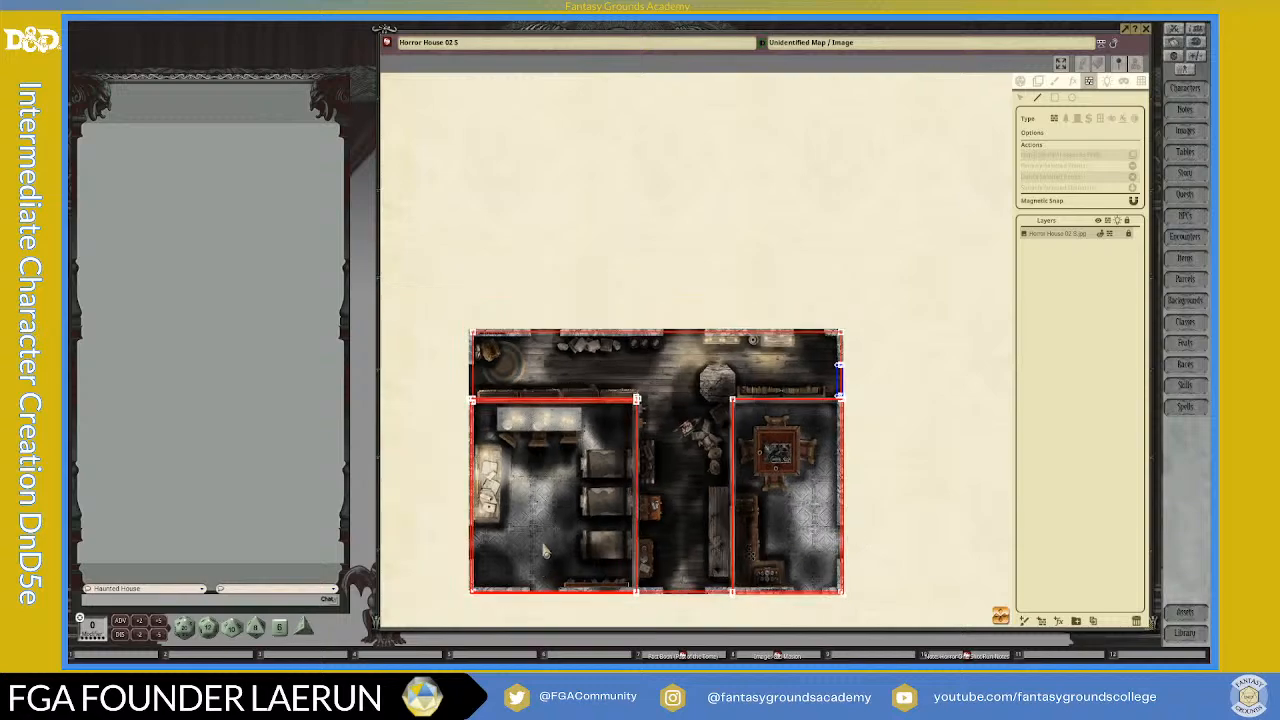
scroll(544, 560, up, 3)
scroll(548, 430, up, 2)
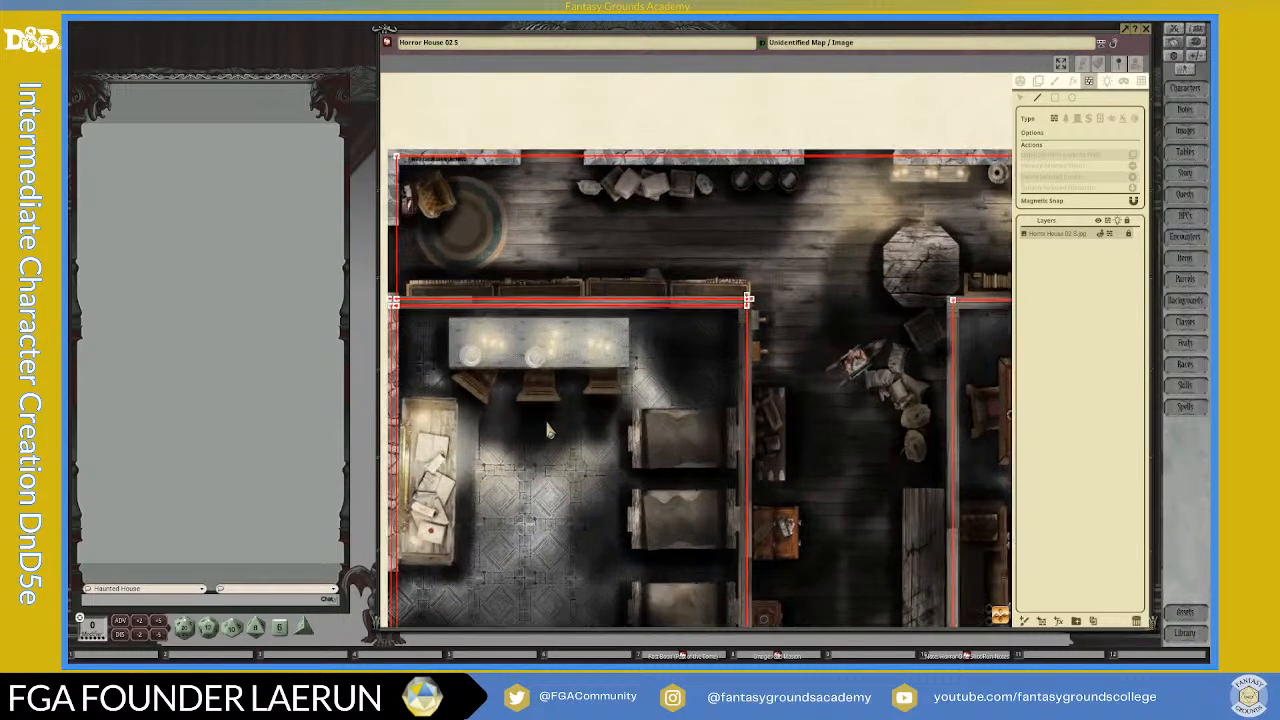
scroll(676, 344, down, 4)
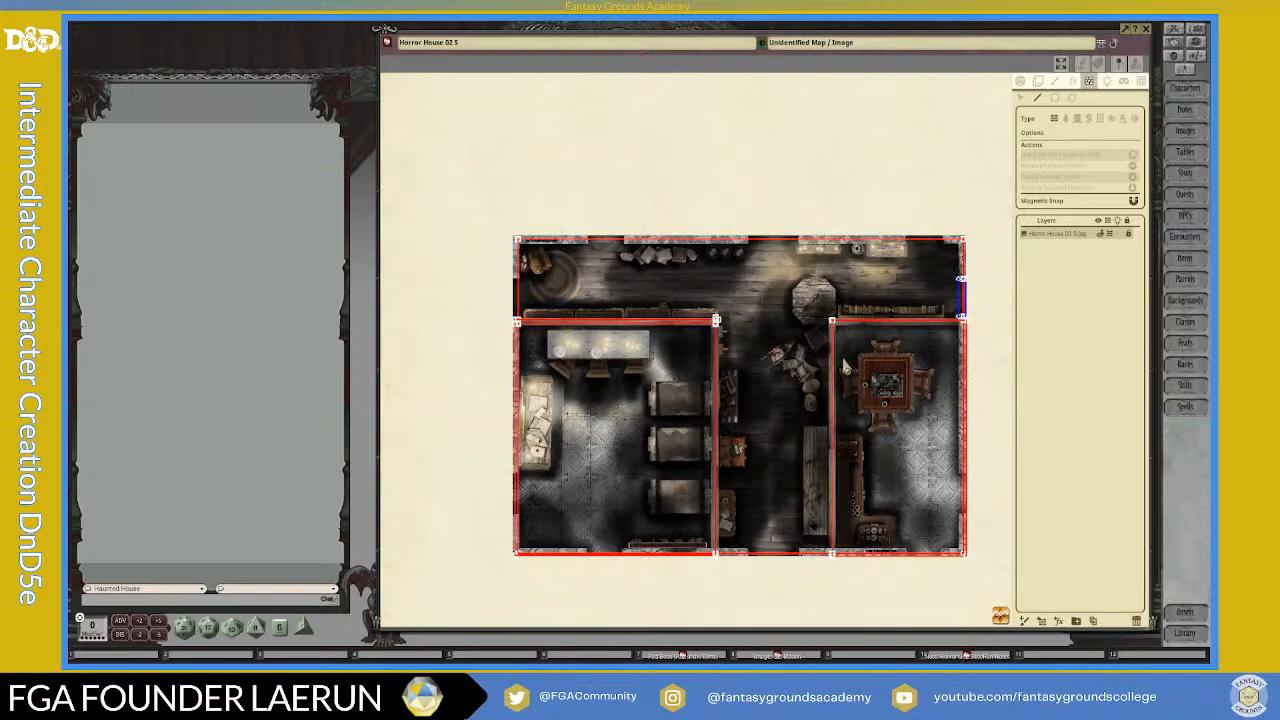
Step: Draw a second straight wall occluder along the right room's north wall, just below its existing line, from the hallway corner to the east wall
scroll(872, 412, up, 3)
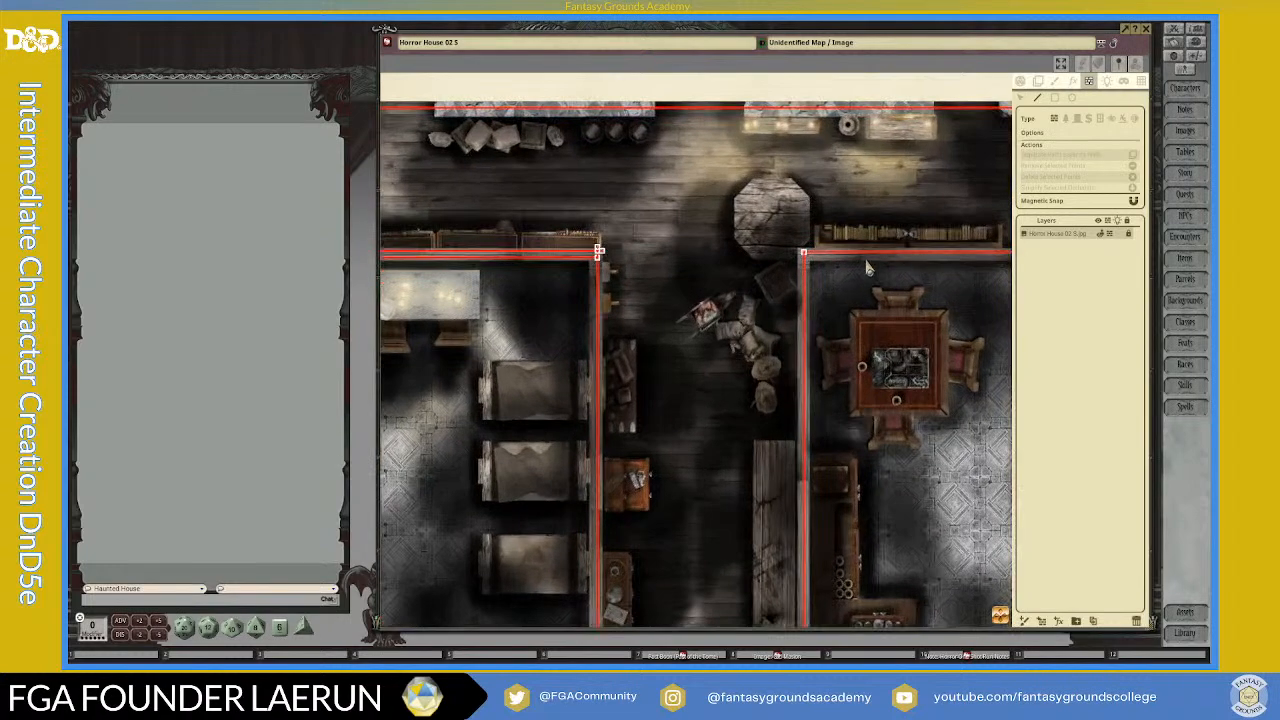
drag(1000, 617, 1093, 605)
scroll(800, 375, up, 4)
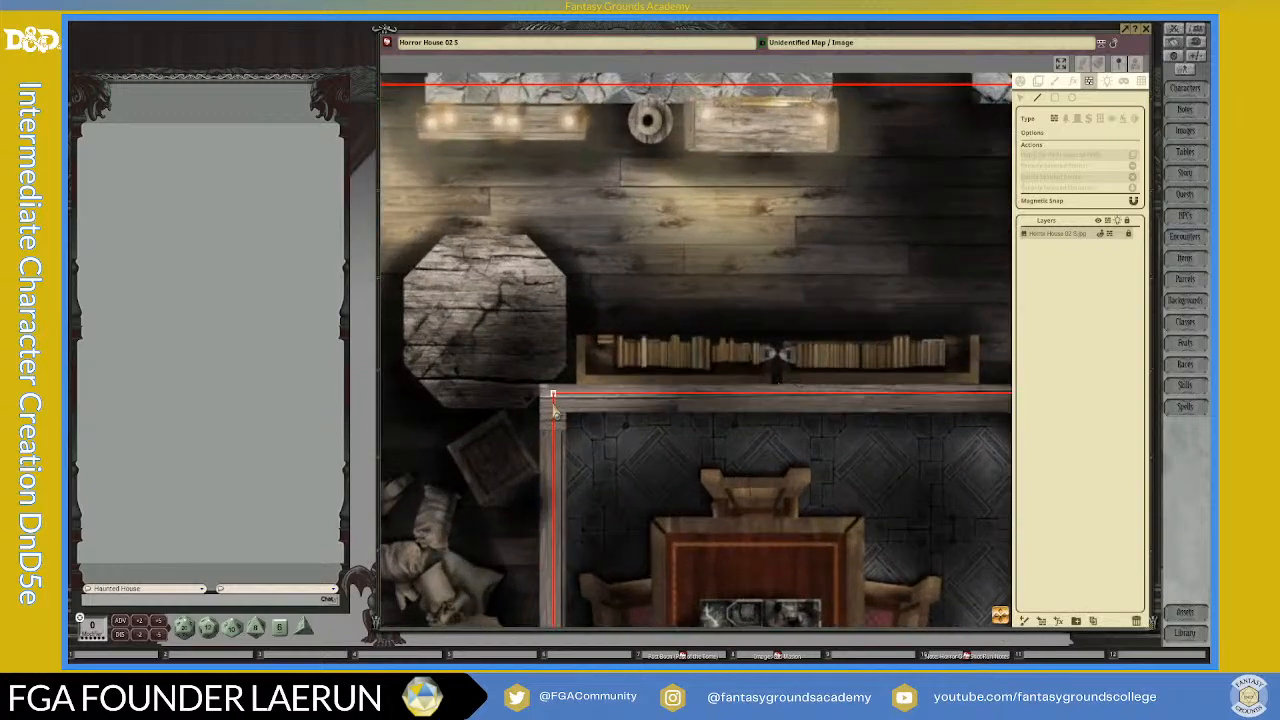
scroll(563, 416, down, 3)
scroll(622, 408, up, 1)
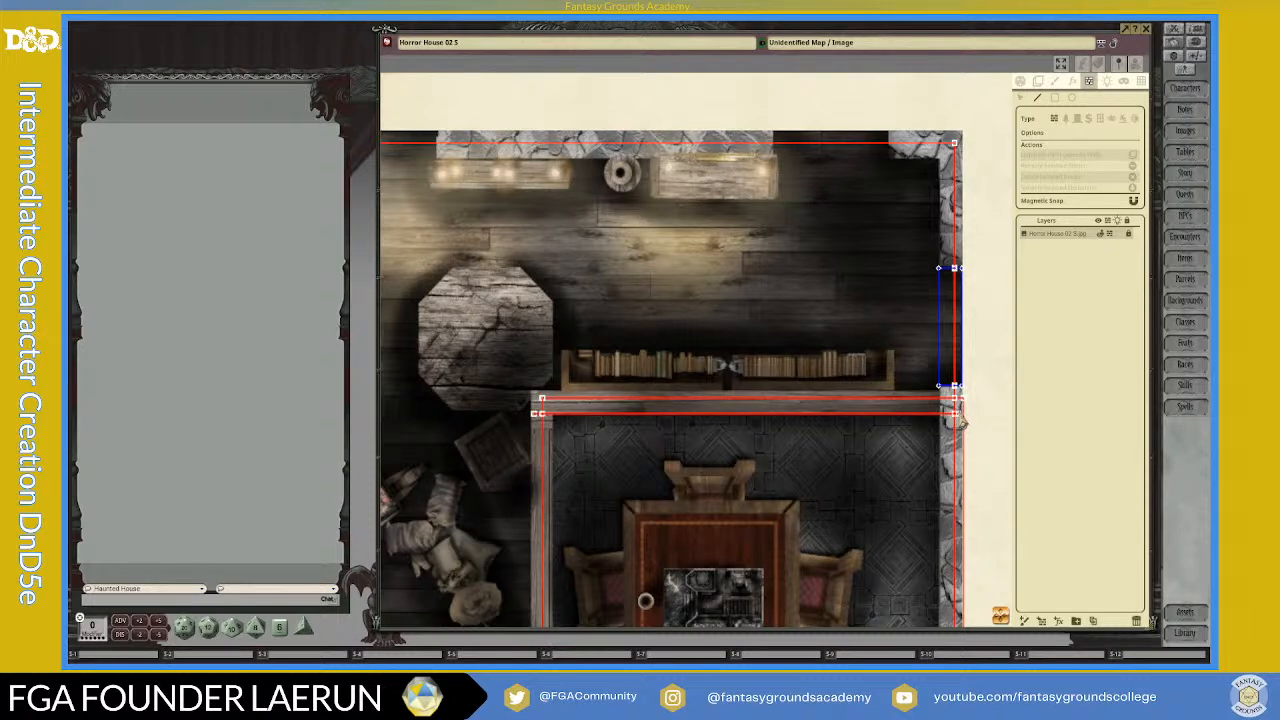
scroll(955, 422, up, 5)
scroll(943, 430, down, 2)
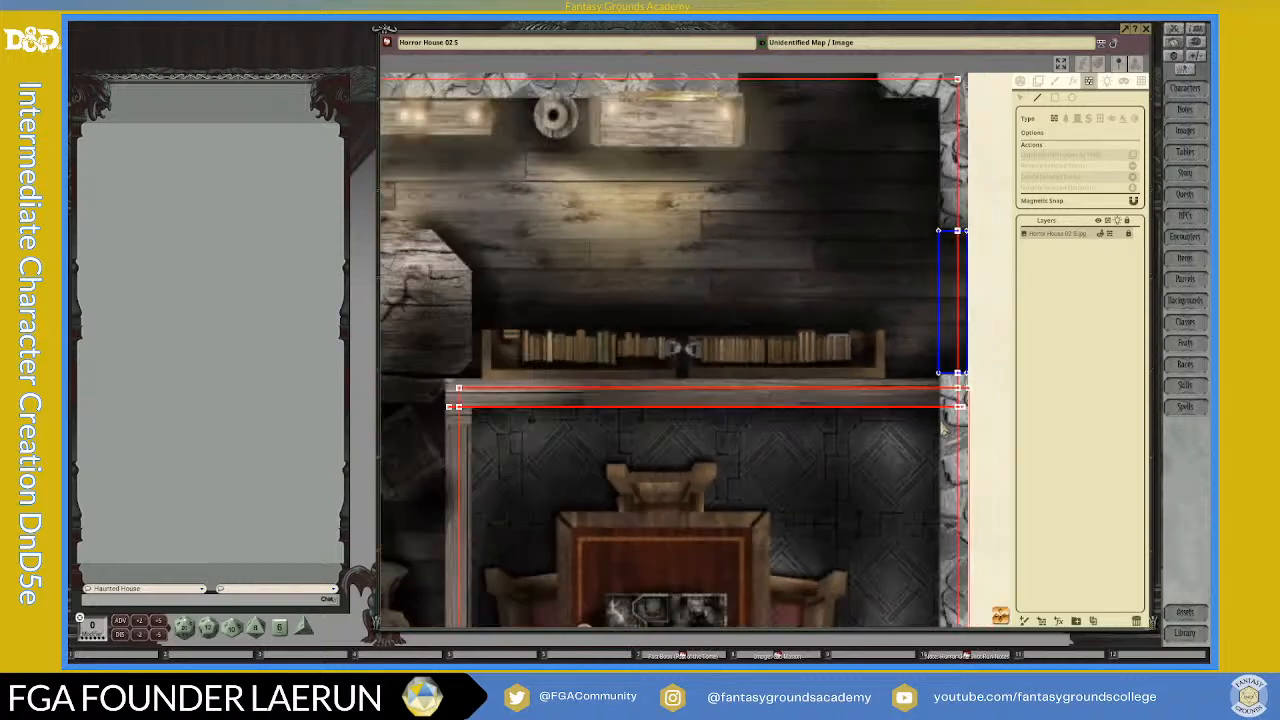
scroll(884, 411, up, 5)
scroll(928, 412, down, 3)
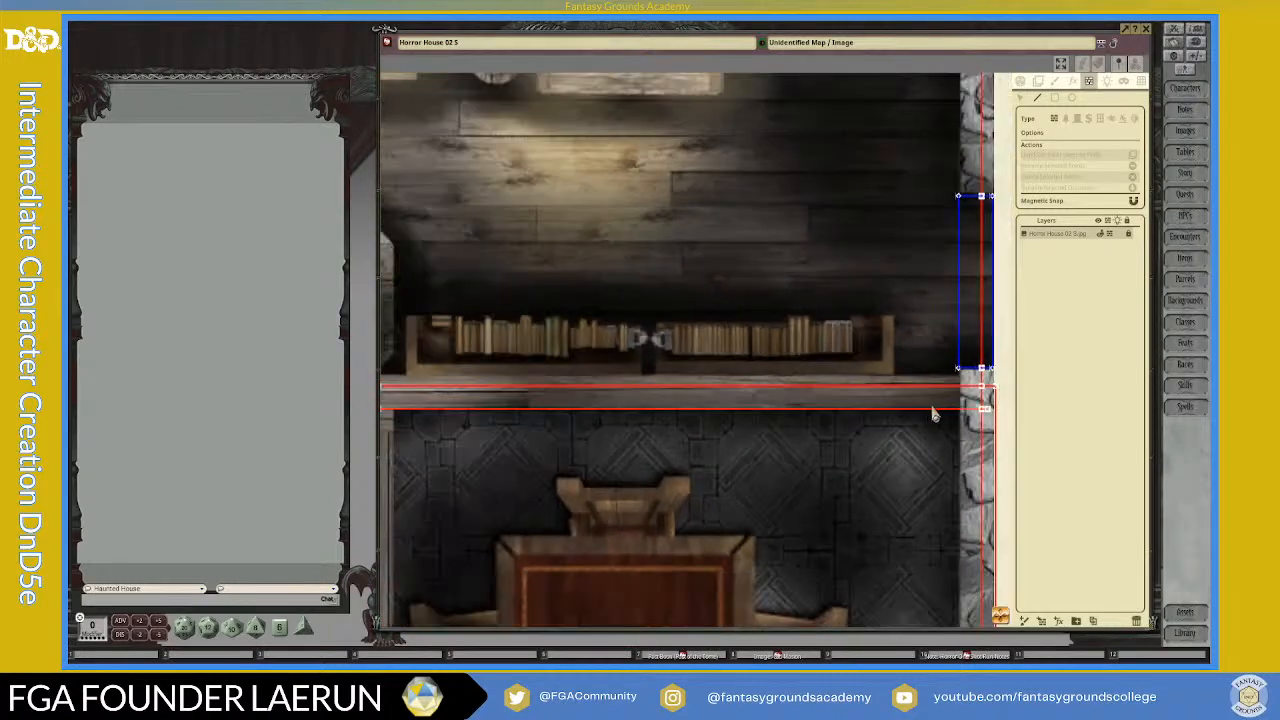
scroll(780, 400, down, 3)
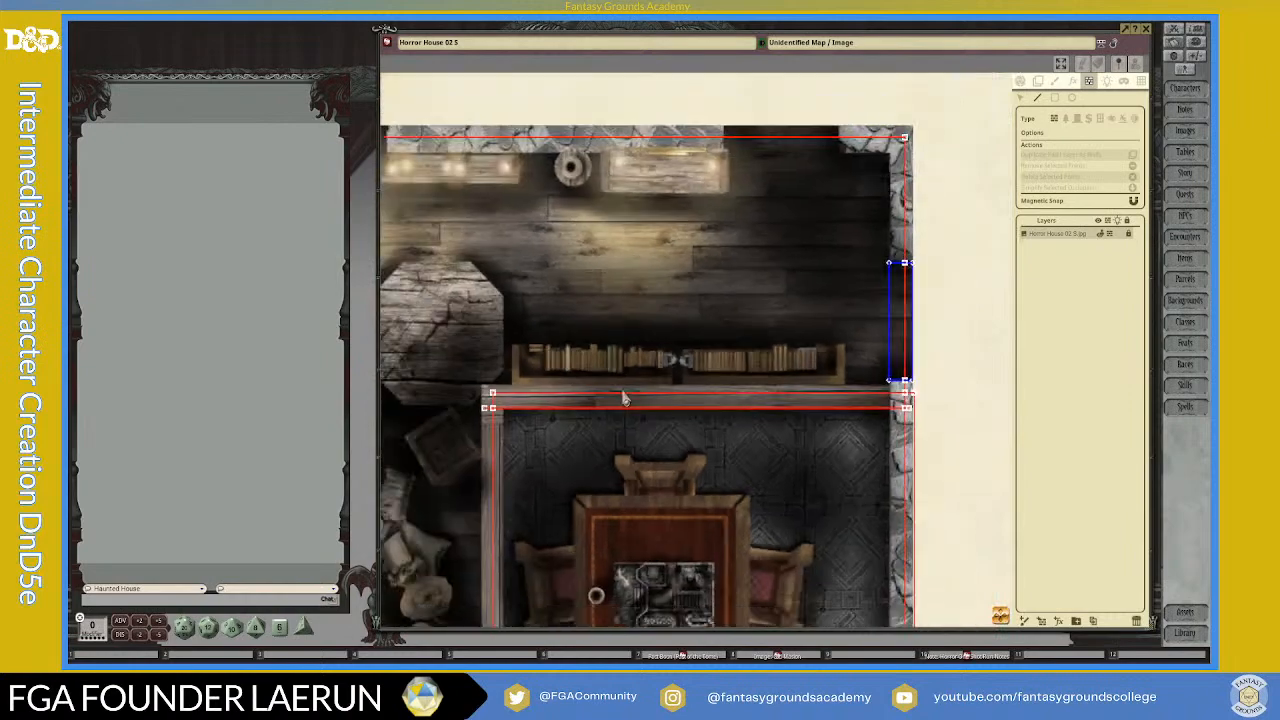
Step: Examine the right room's double north wall line behind the bookcases, from the hallway corner to the east wall
scroll(576, 404, down, 2)
scroll(563, 416, up, 3)
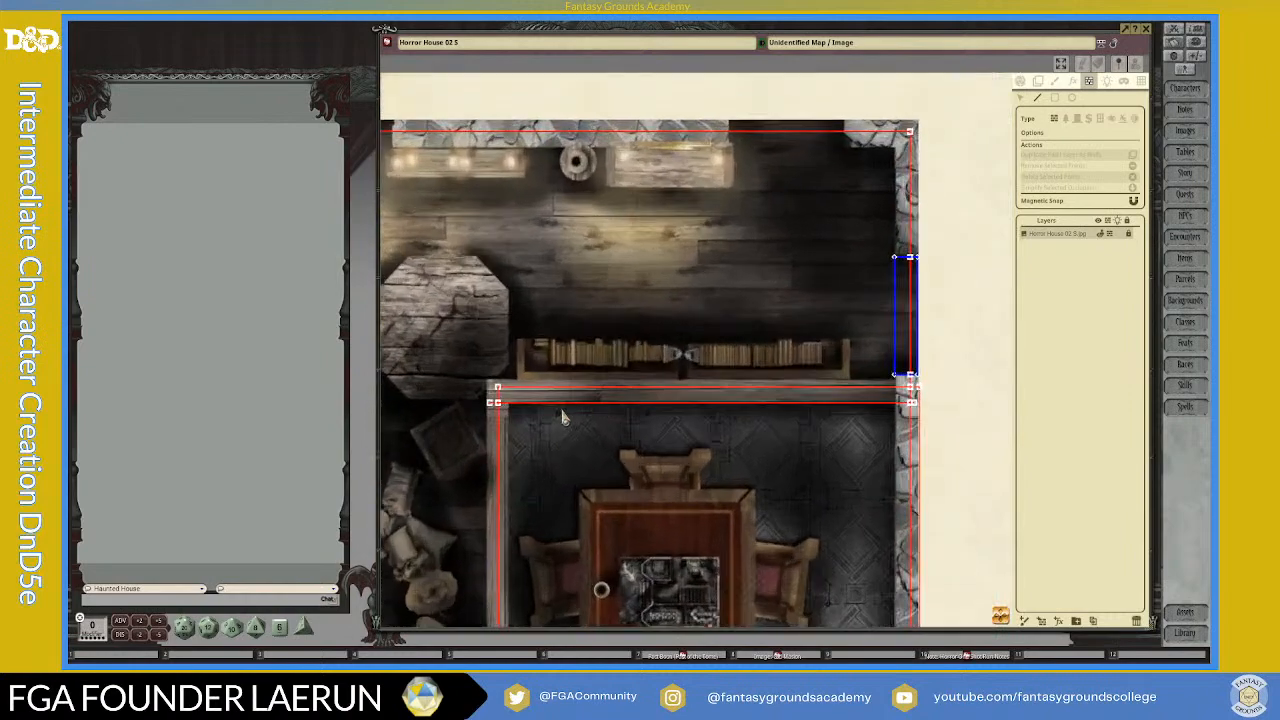
scroll(848, 396, up, 2)
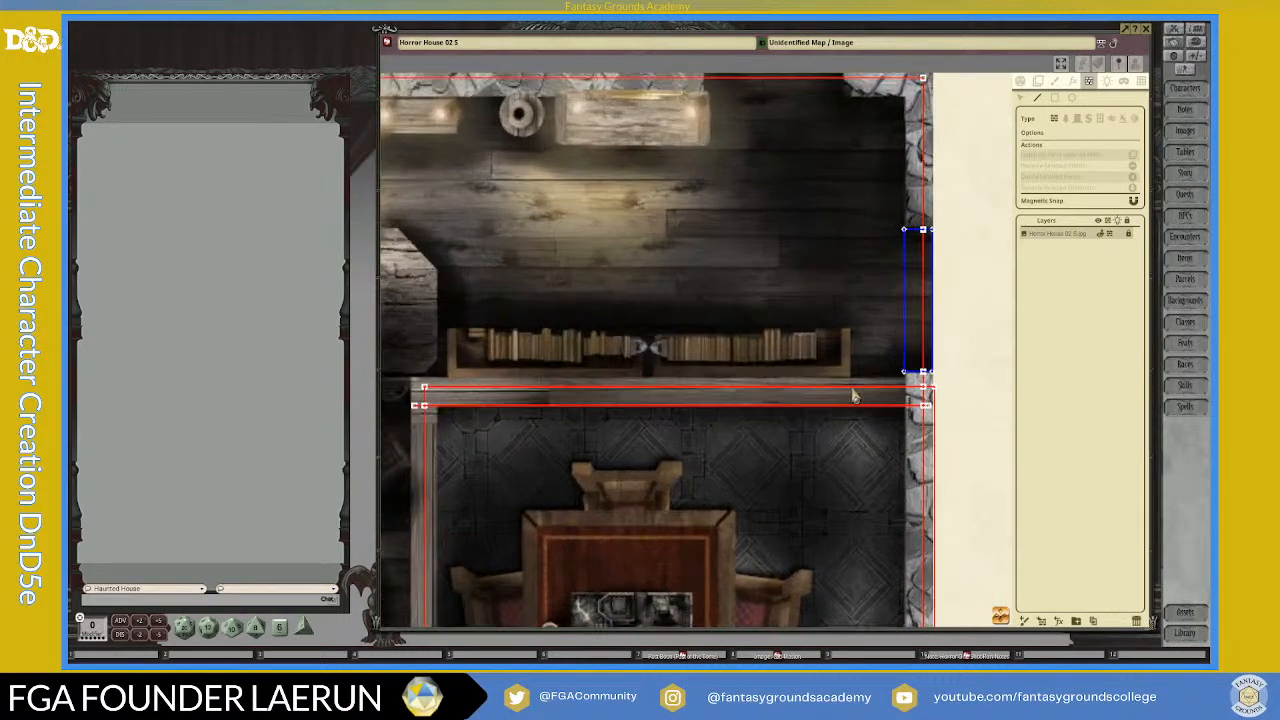
scroll(906, 390, up, 1)
scroll(906, 390, down, 3)
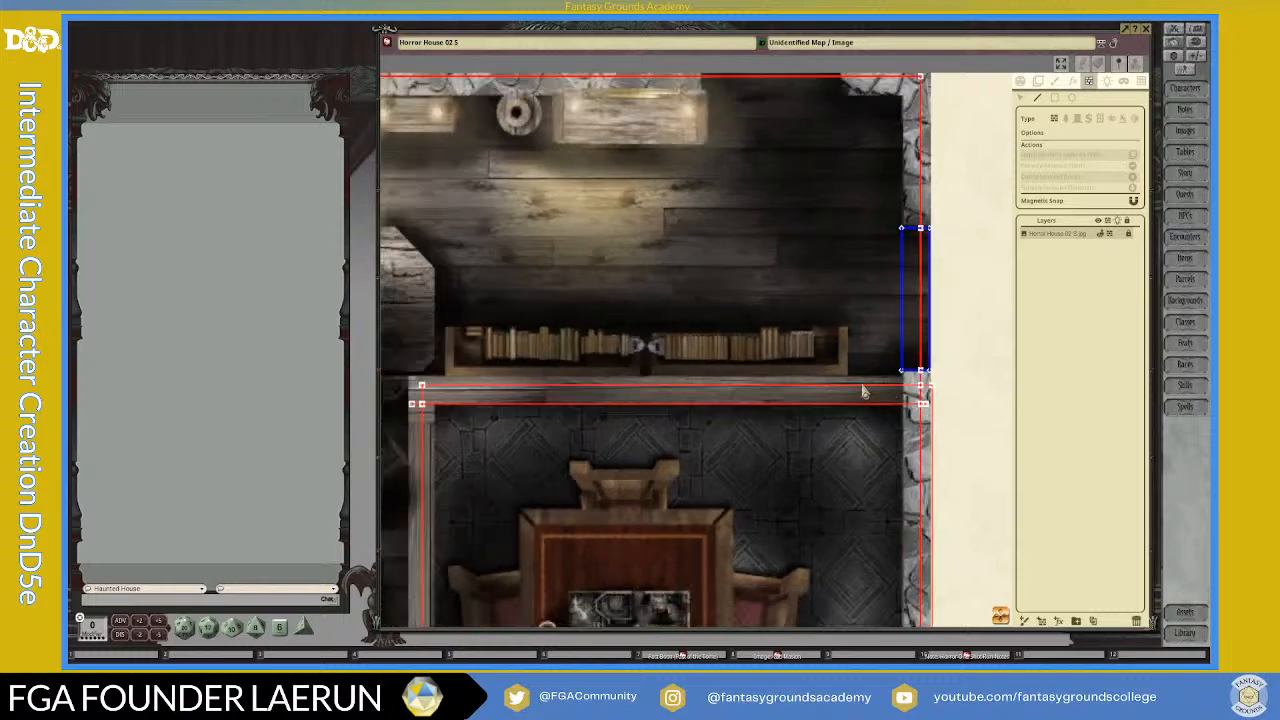
scroll(943, 434, down, 1)
scroll(980, 343, down, 3)
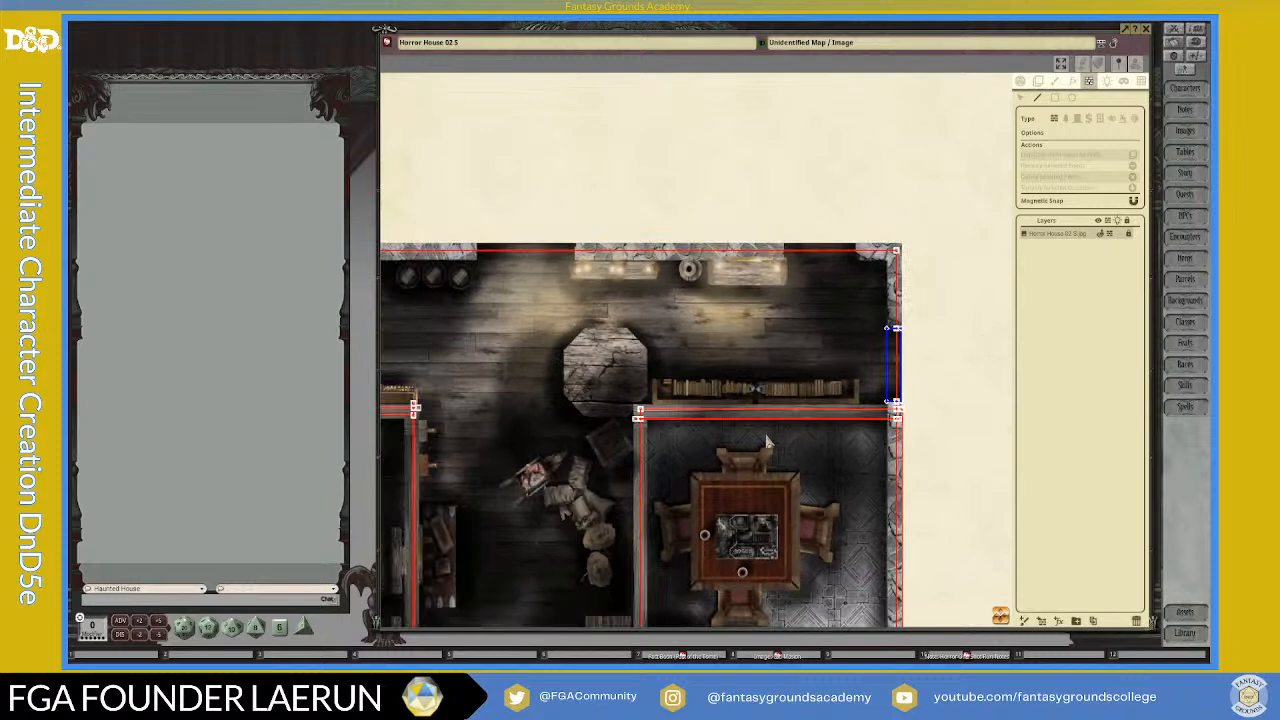
scroll(785, 402, up, 3)
scroll(886, 421, up, 1)
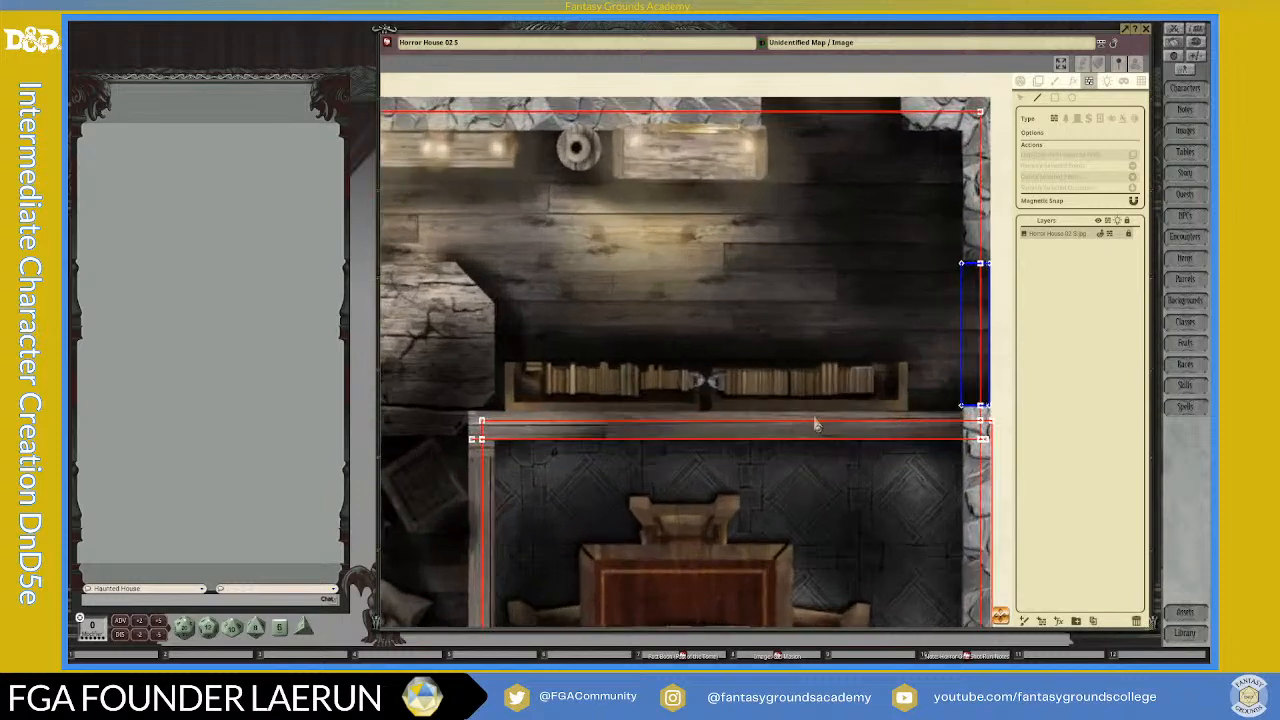
Step: Set the occluder type to secret door for the double wall behind the right room's bookcases
click(1088, 118)
scroll(906, 408, up, 1)
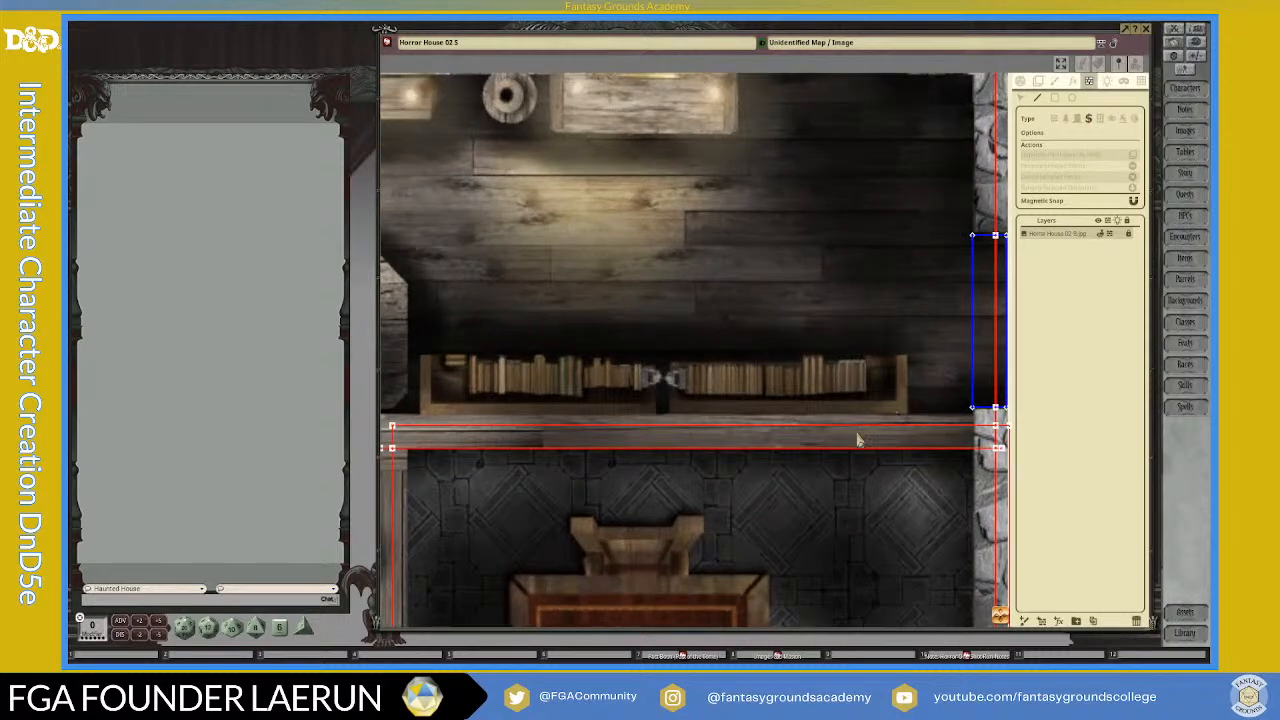
scroll(826, 433, up, 1)
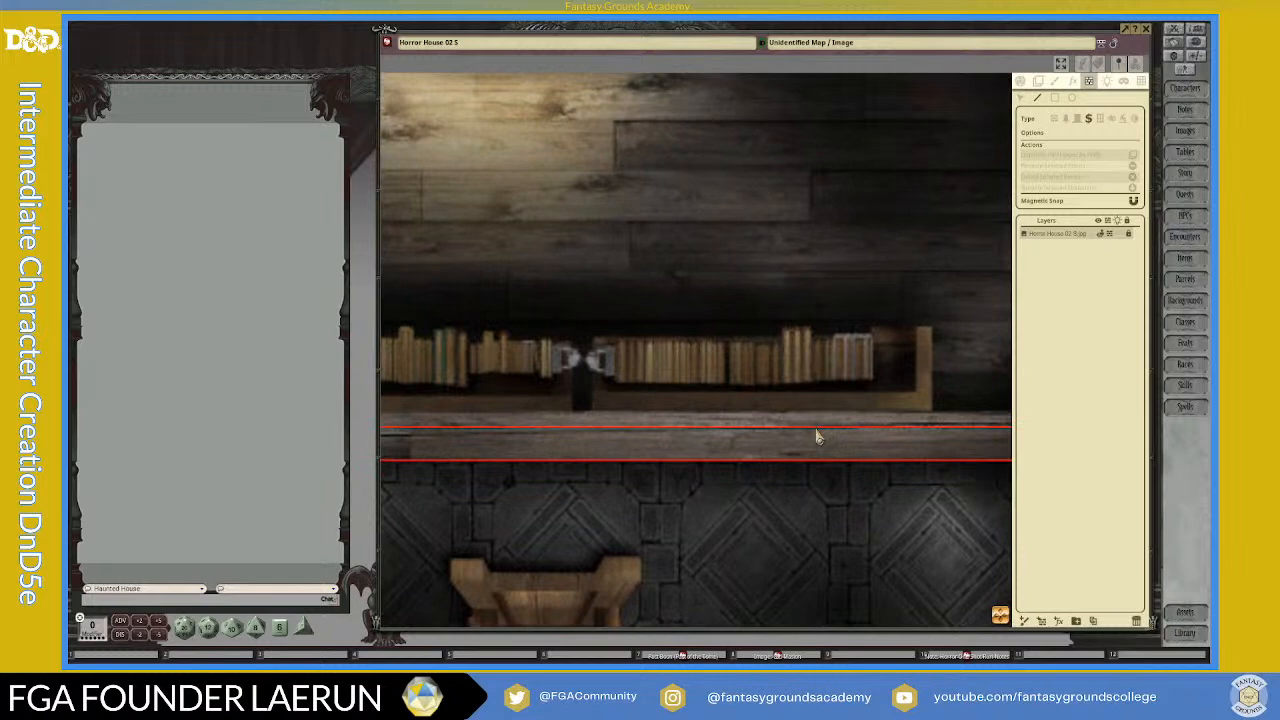
scroll(818, 436, down, 2)
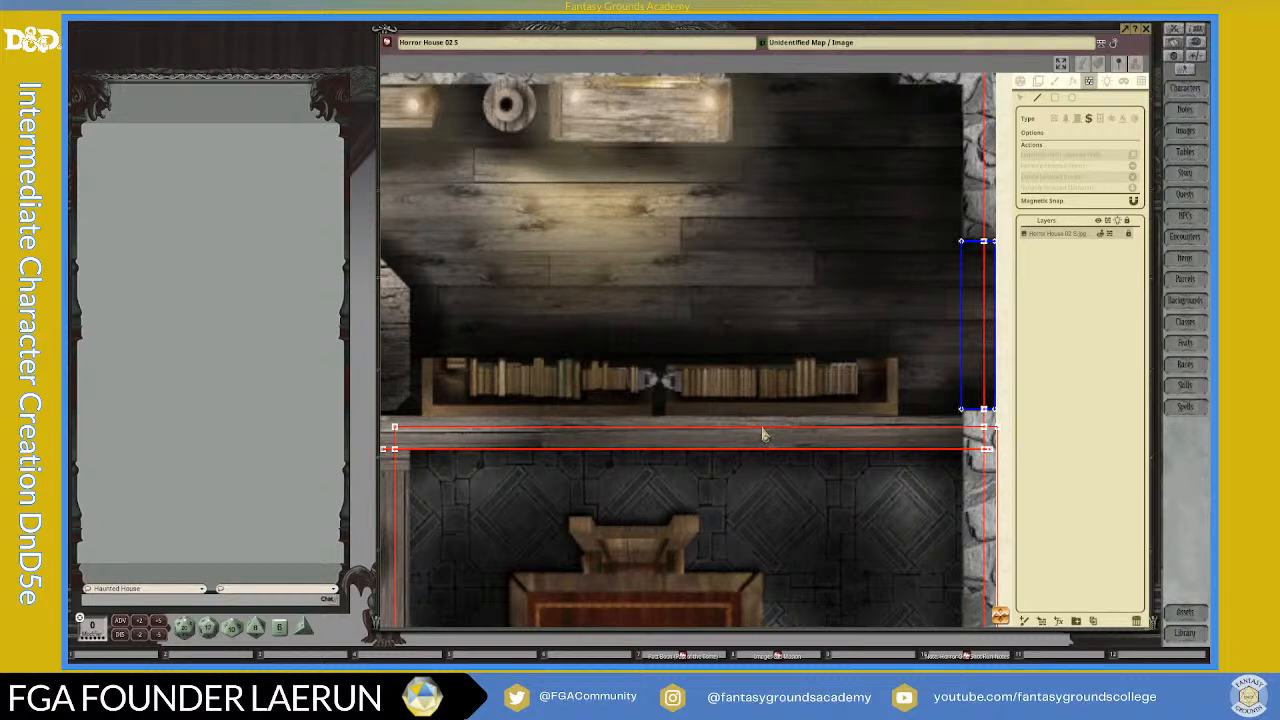
scroll(760, 435, up, 3)
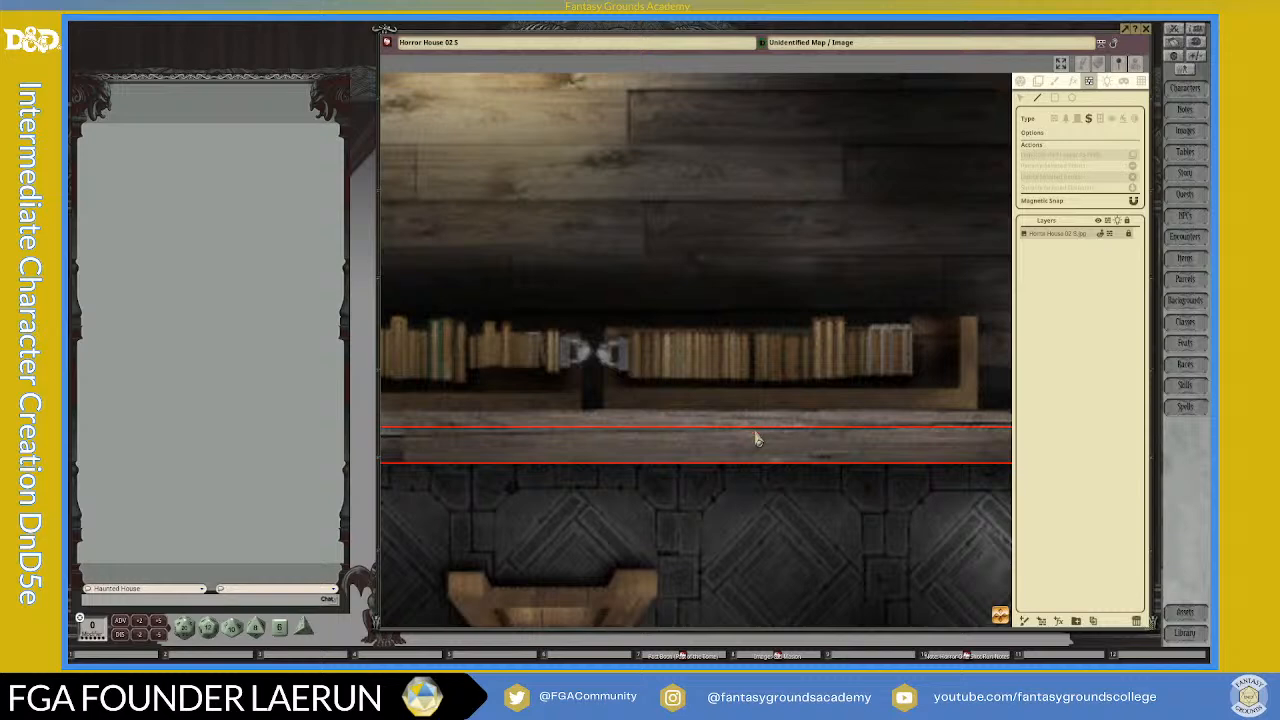
Step: Try to draw a short vertical secret door line between the two wall lines behind the bookcases, and undo it
click(754, 426)
key(shift)
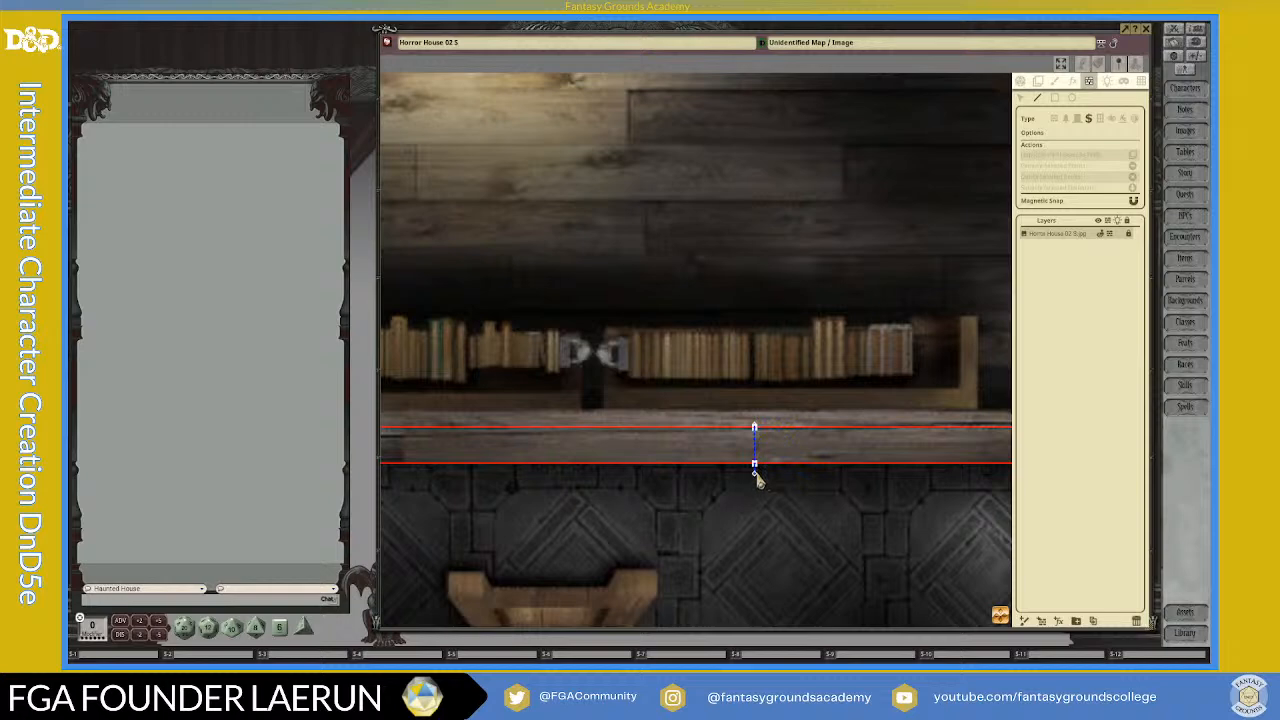
scroll(770, 468, down, 2)
key(ctrl+z)
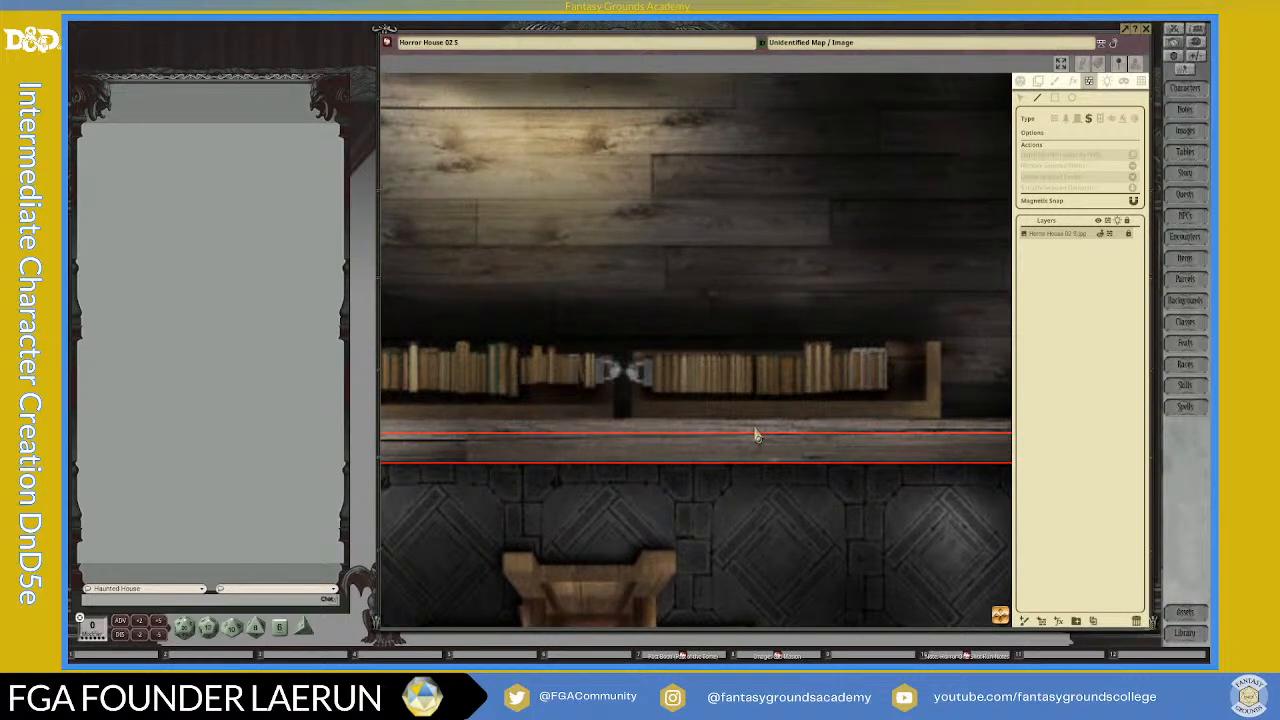
click(760, 437)
key(ctrl)
Step: Draw a rectangular secret door occluder across both north wall lines of the right room, behind the eastern bookcase
click(1055, 99)
drag(634, 437, 940, 481)
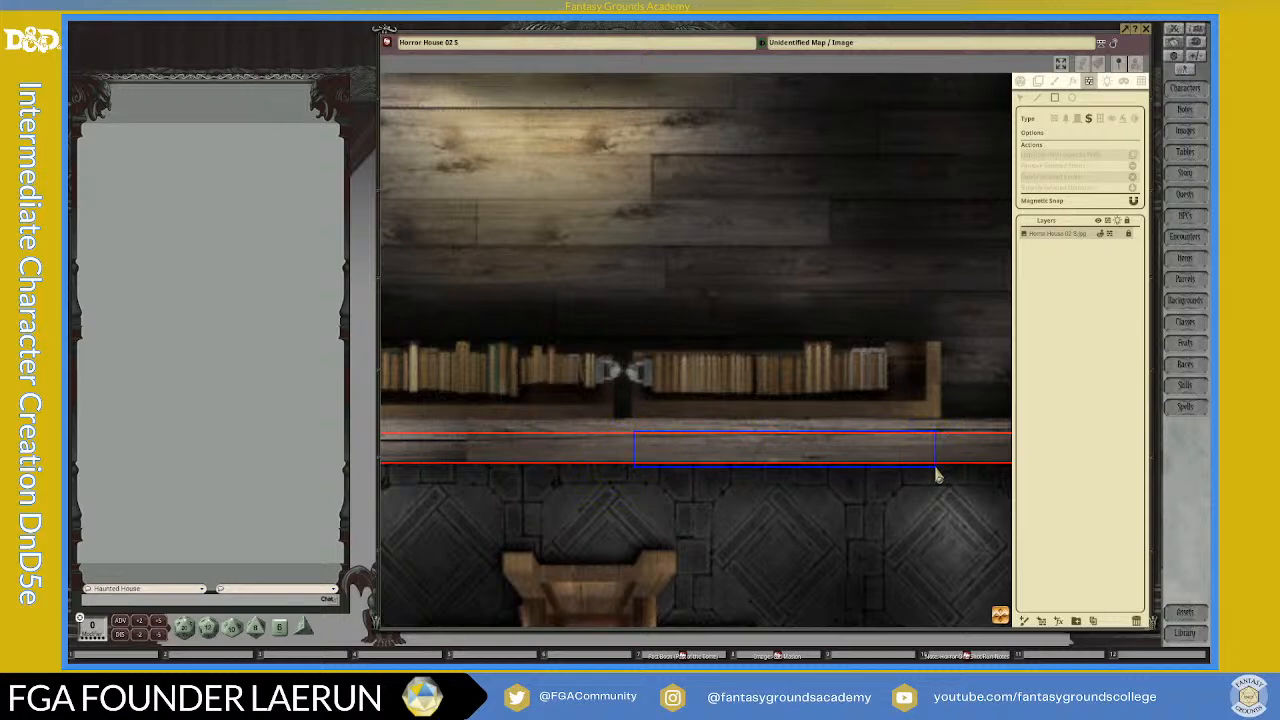
drag(936, 472, 898, 474)
scroll(856, 490, down, 5)
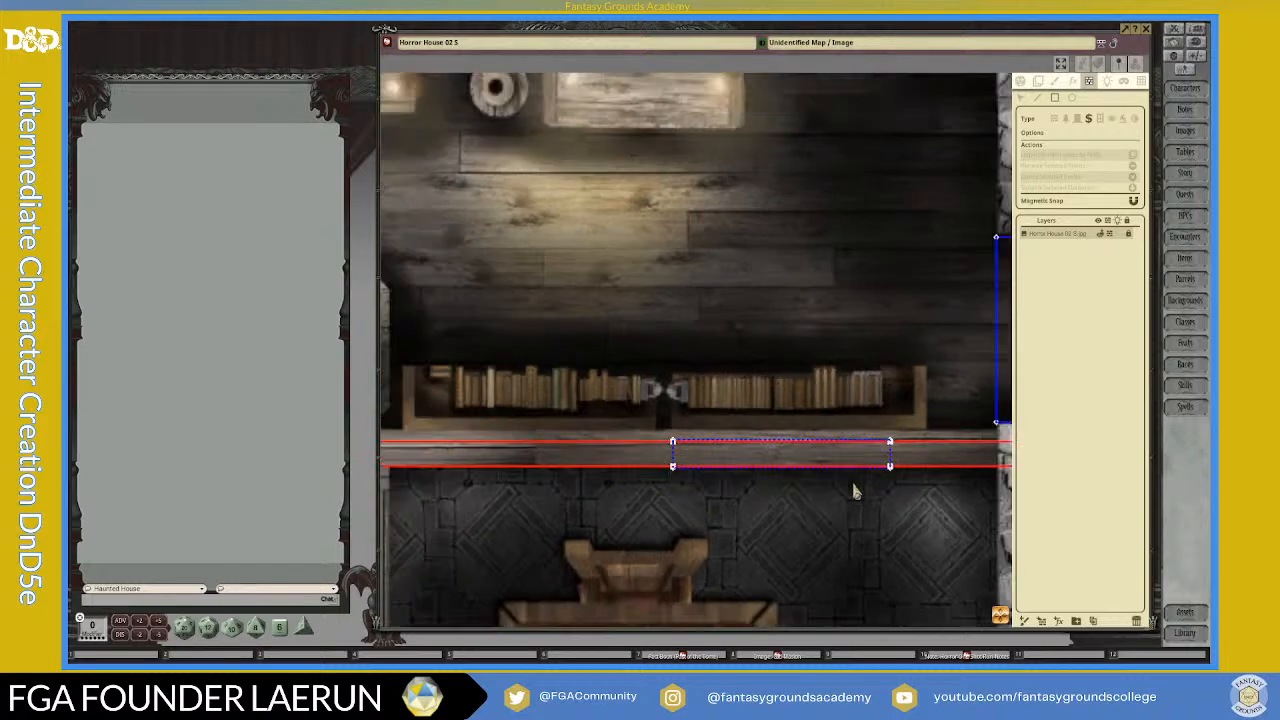
Step: Draw a rectangular secret door occluder in the left room's double north wall, behind the easternmost shelf and ending just before the hallway corner
drag(980, 600, 505, 640)
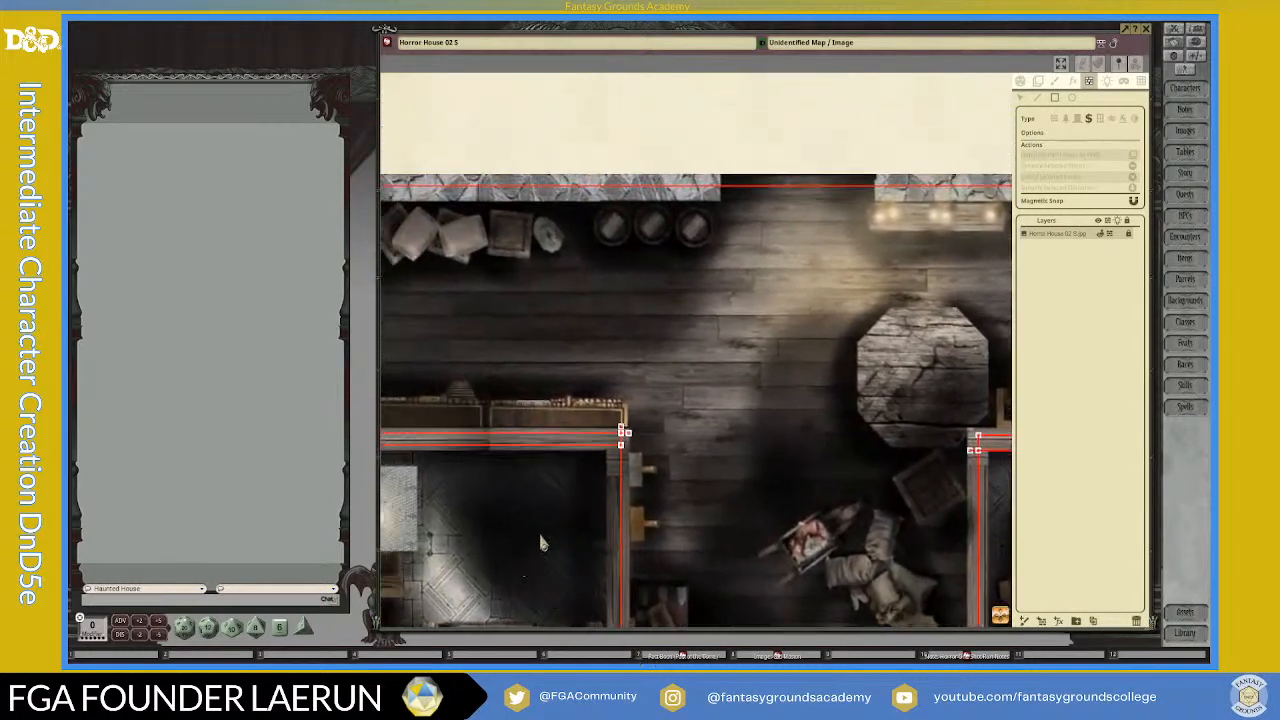
scroll(541, 535, up, 5)
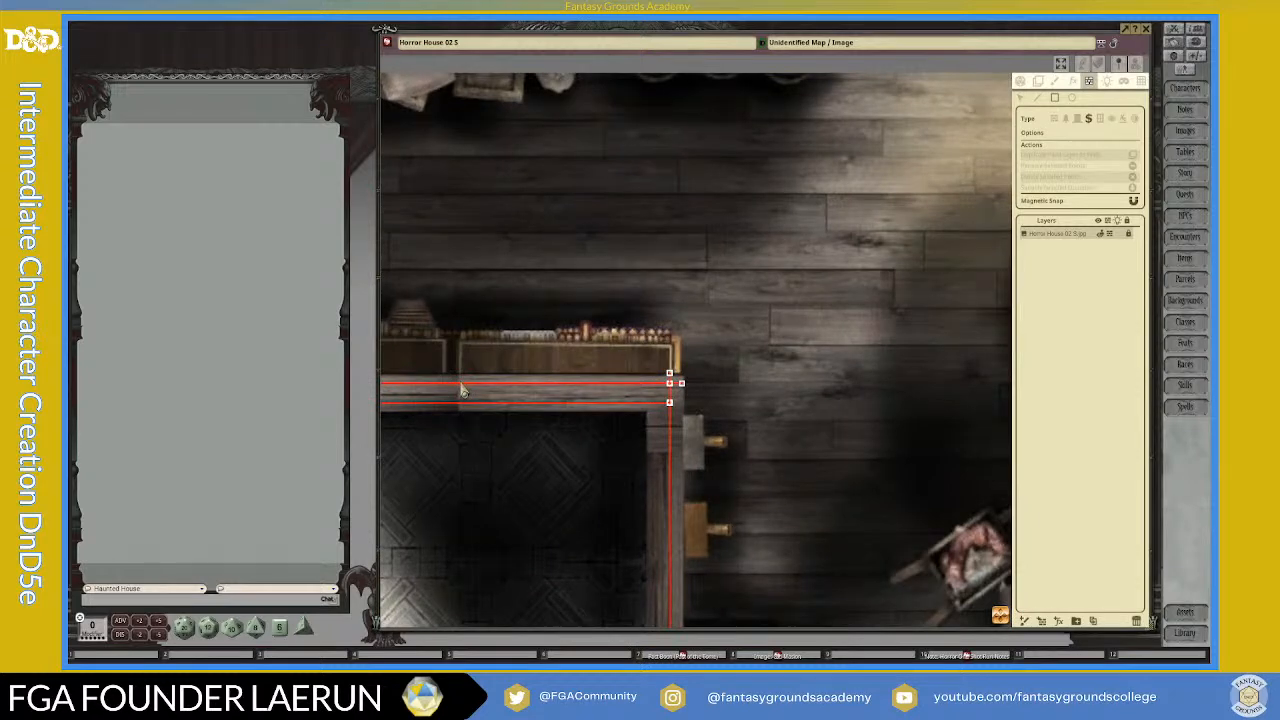
drag(462, 391, 667, 416)
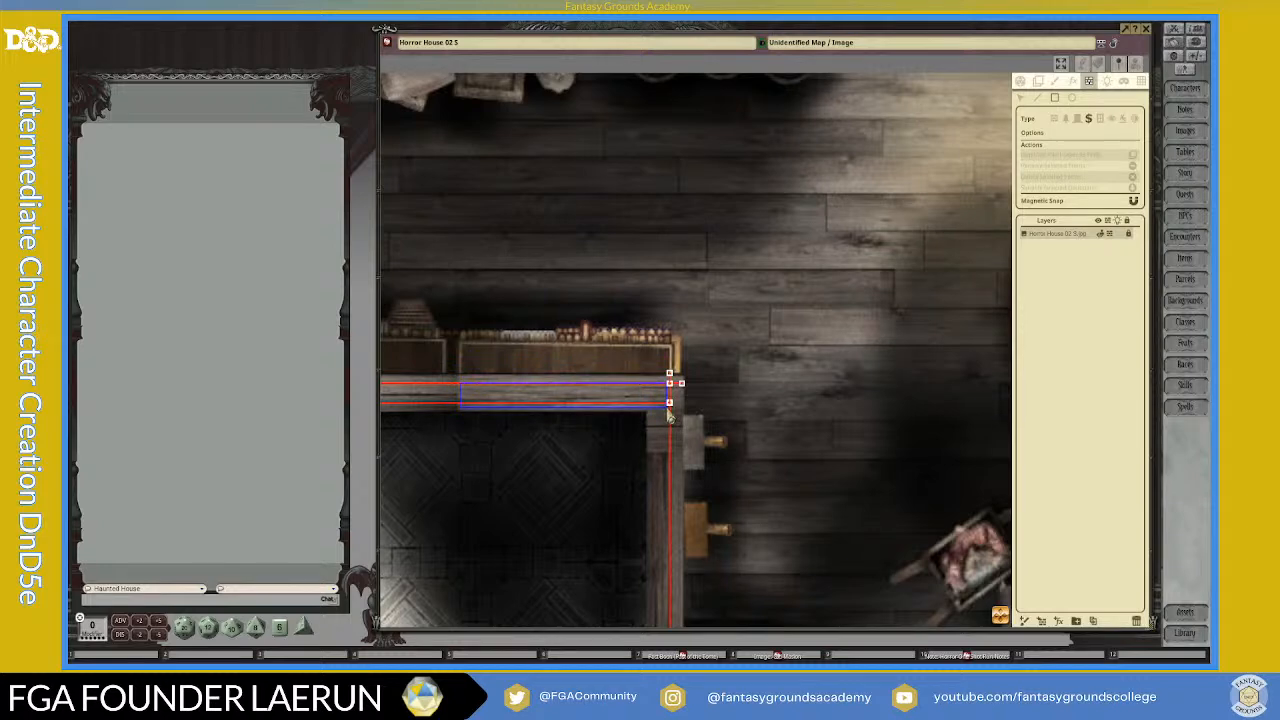
drag(668, 414, 654, 414)
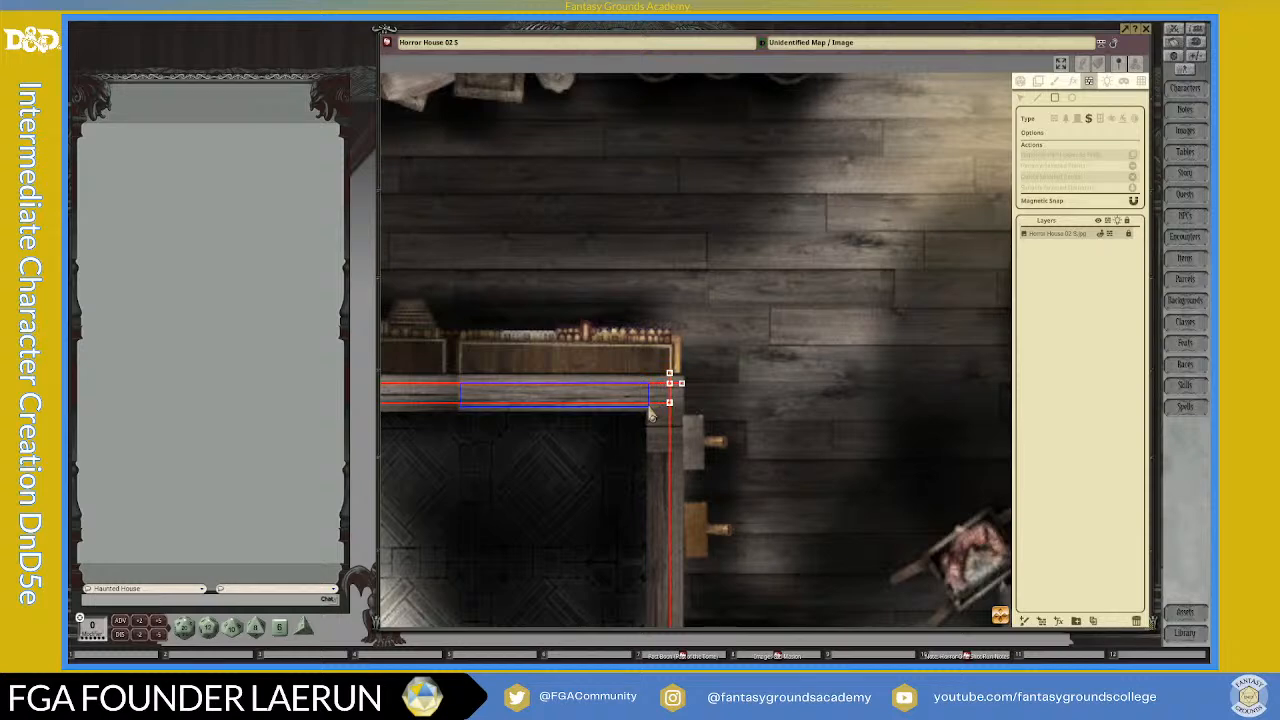
drag(647, 414, 647, 414)
scroll(551, 437, down, 4)
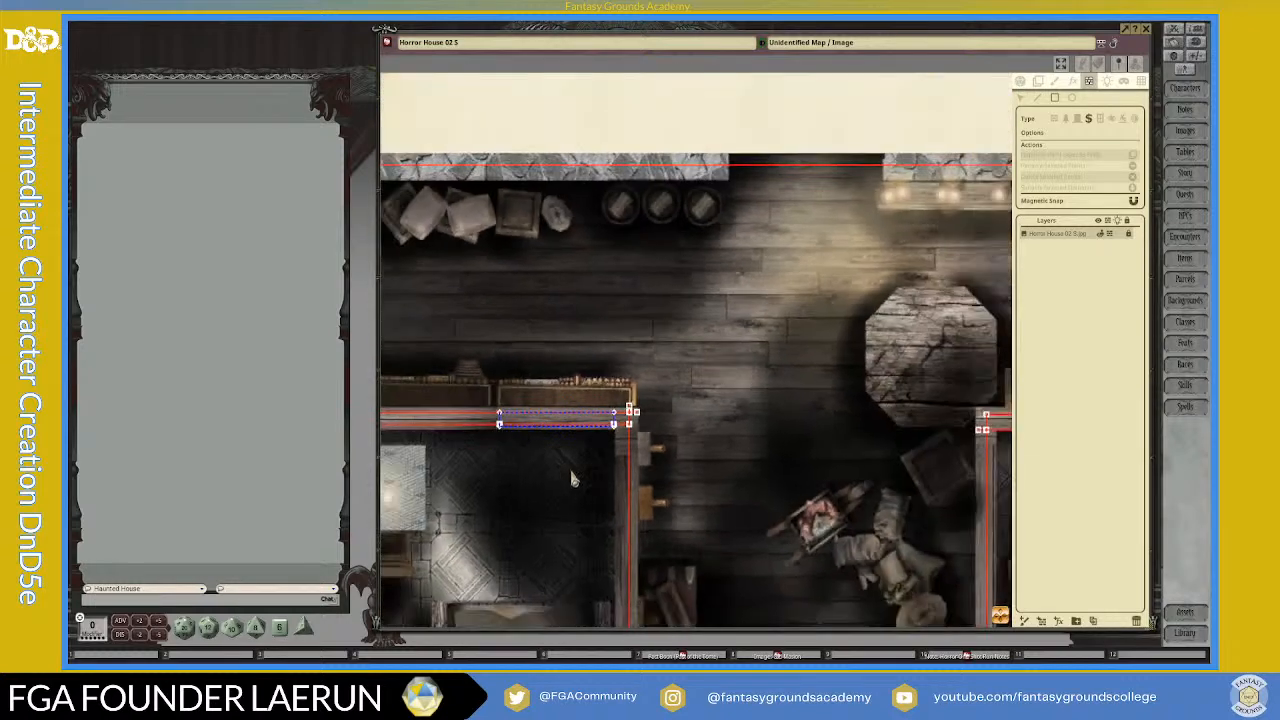
Step: Examine both ends of the left room's secret door and its fit against the double wall lines and the hallway corner
scroll(573, 483, up, 8)
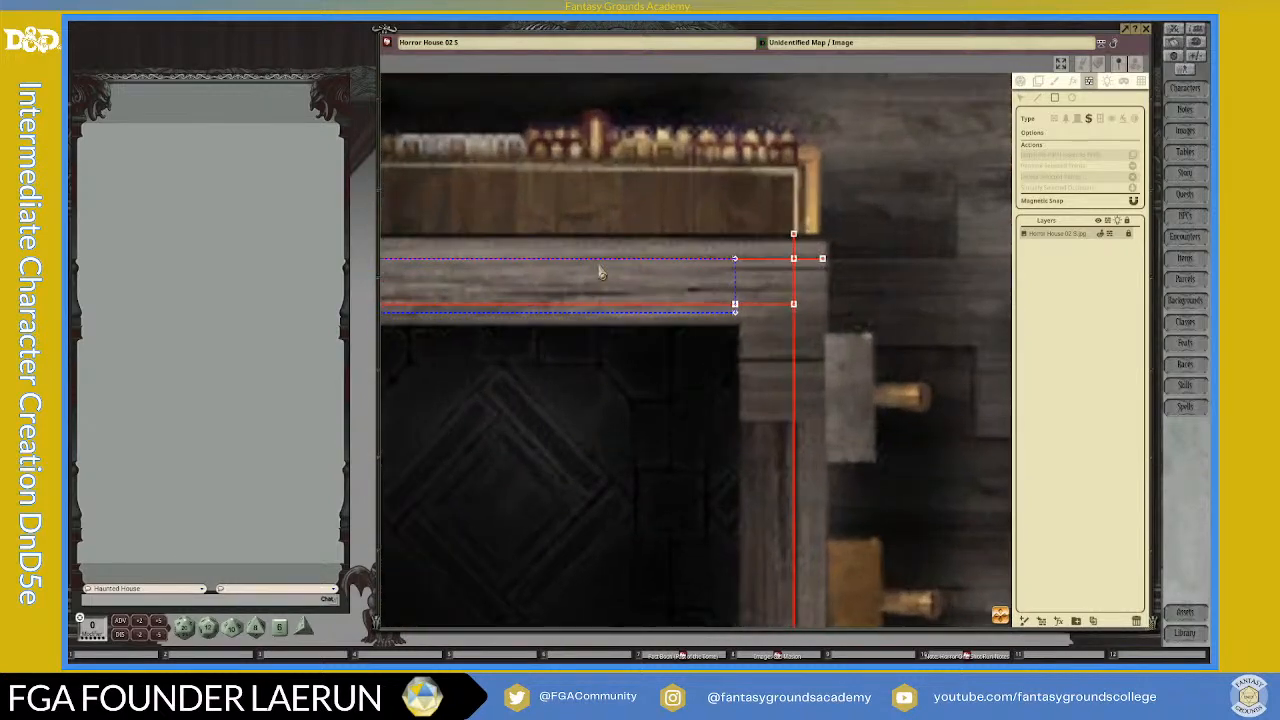
scroll(658, 292, down, 2)
scroll(427, 308, up, 5)
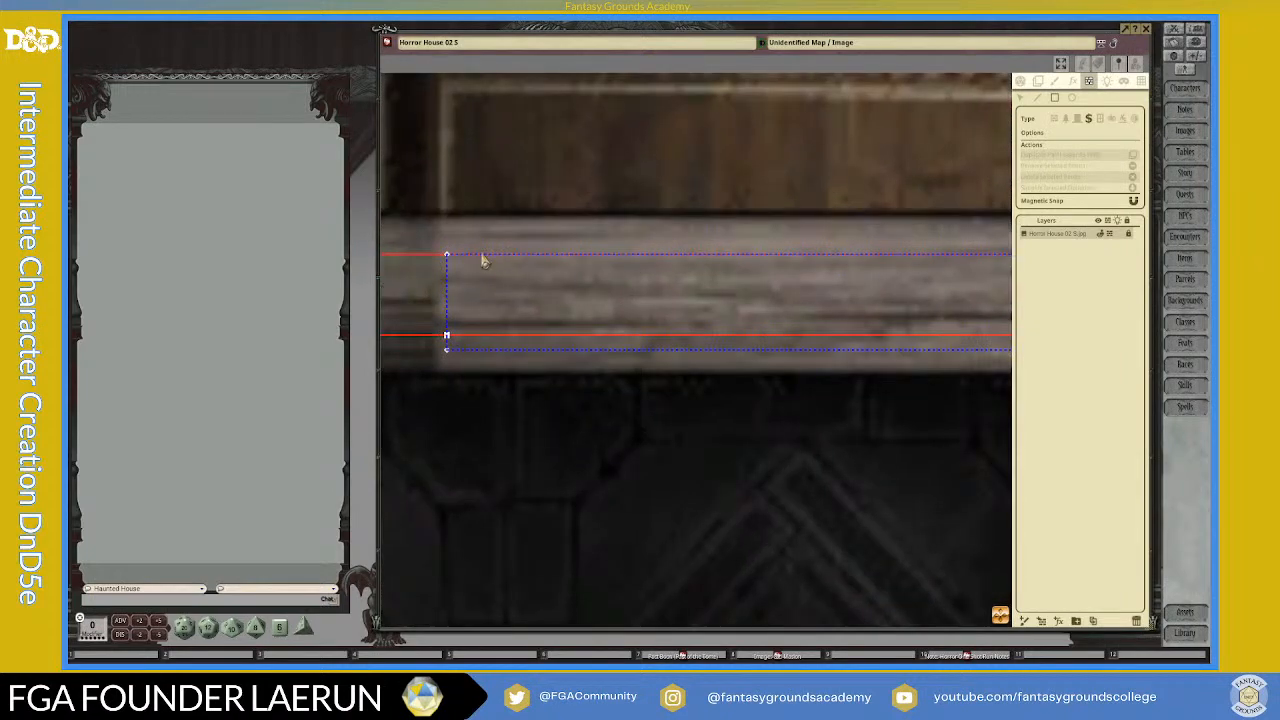
scroll(470, 263, down, 2)
key(ctrl)
key(ctrl)
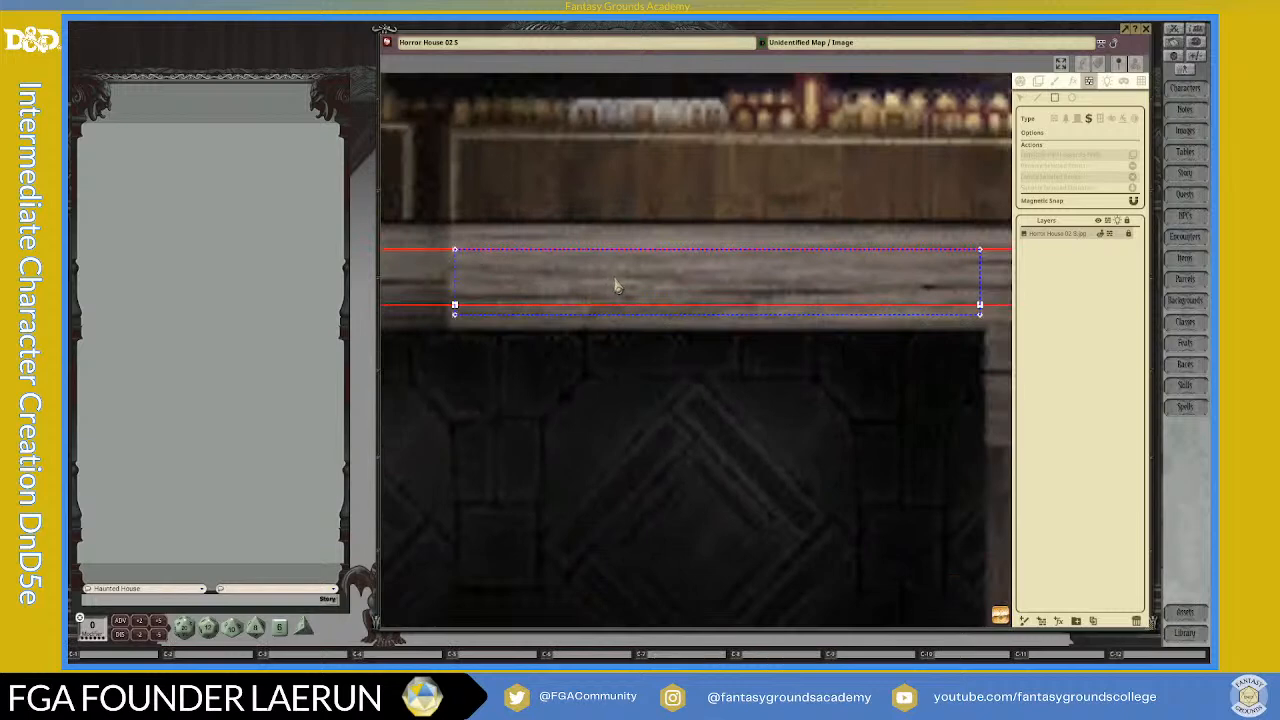
scroll(678, 292, down, 2)
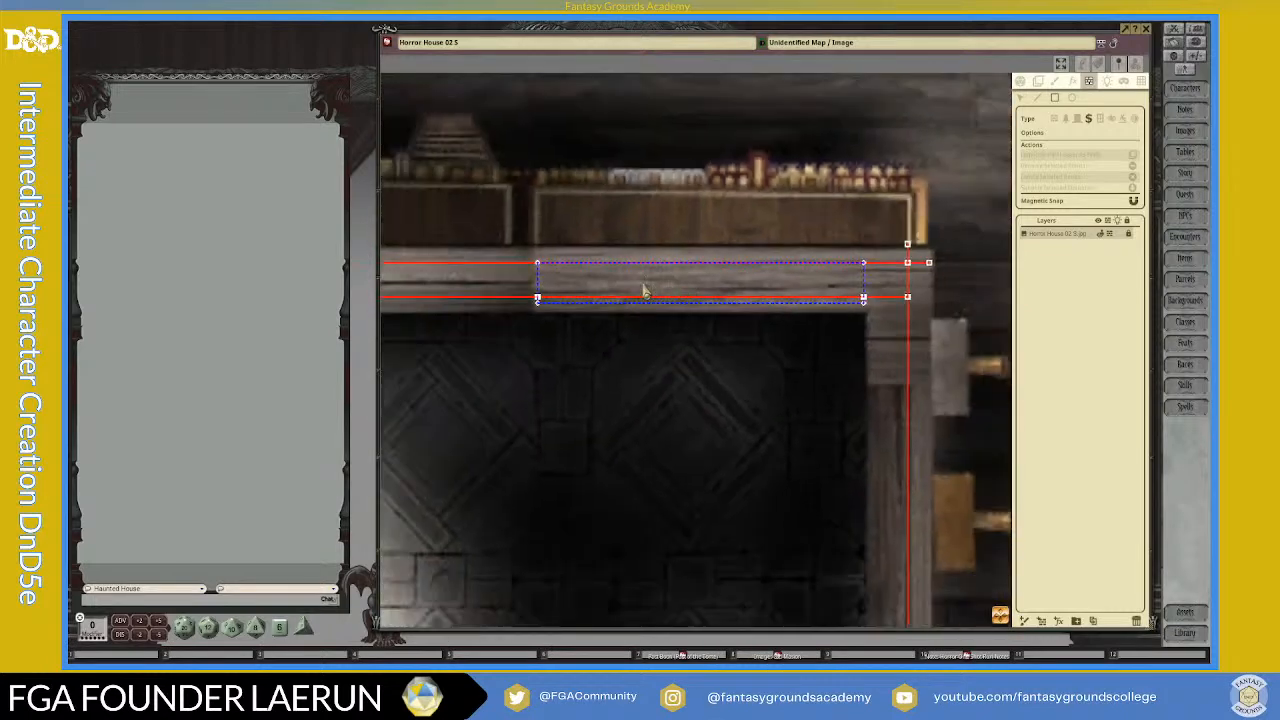
key(ctrl)
key(ctrl)
key(ctrl)
key(ctrl)
scroll(650, 320, up, 5)
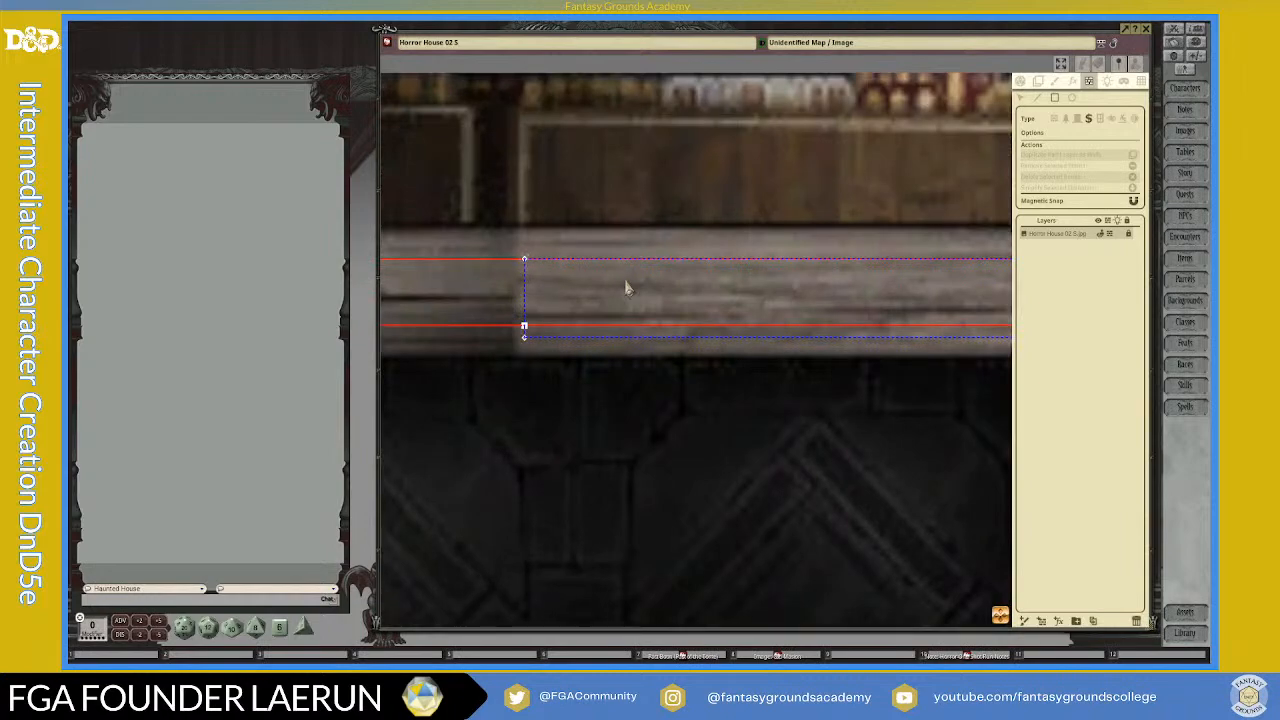
scroll(625, 288, down, 4)
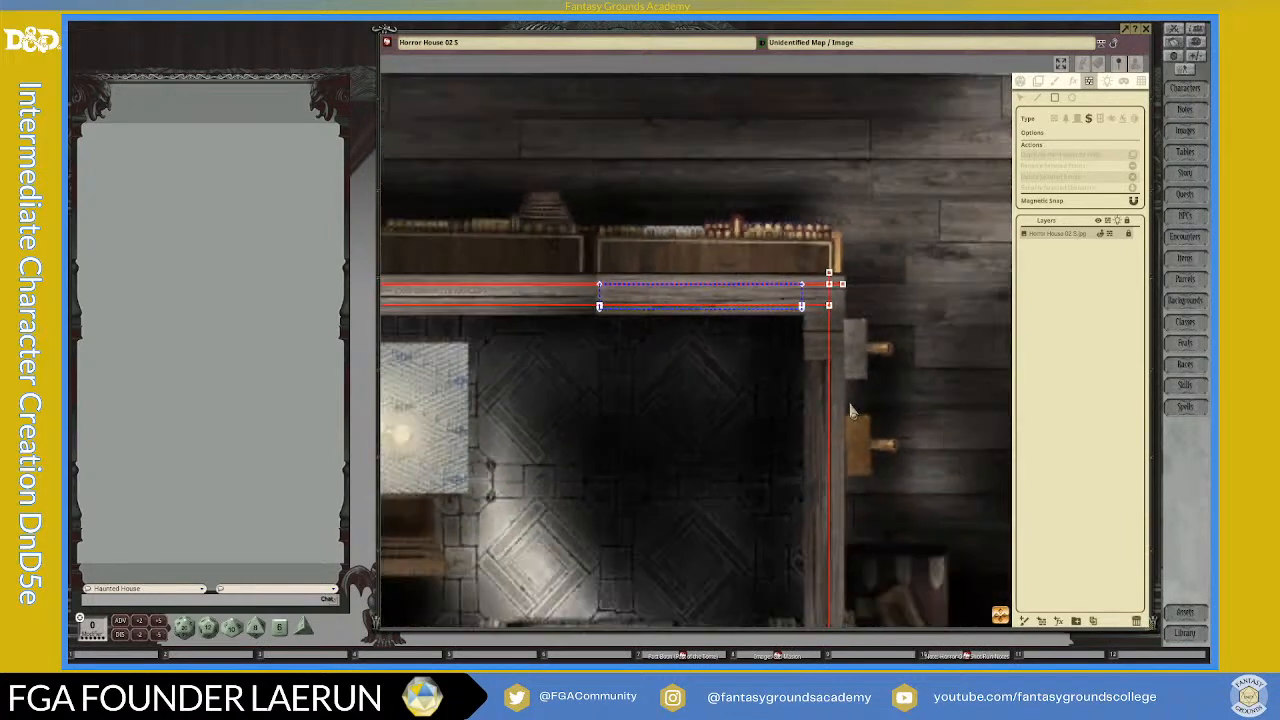
scroll(812, 432, down, 6)
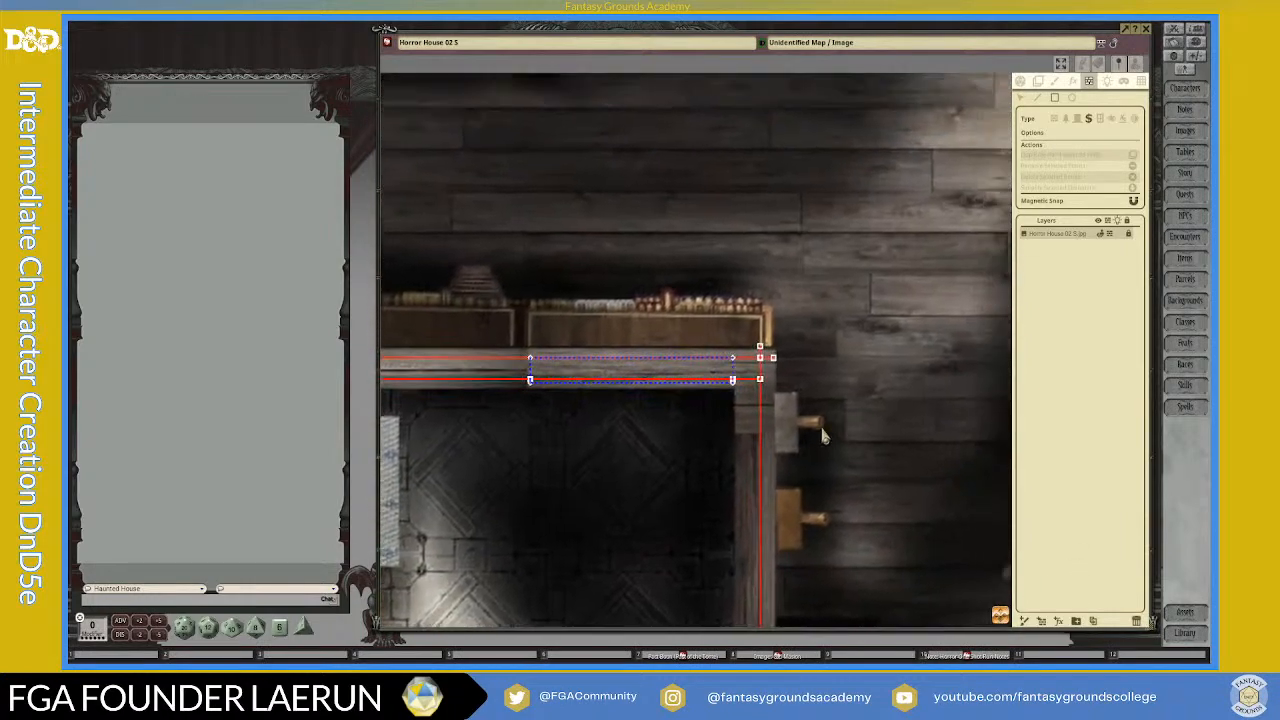
Step: Draw a rectangular window occluder over the outer north wall's opening east of the three barrels
scroll(812, 432, down, 2)
scroll(933, 443, up, 2)
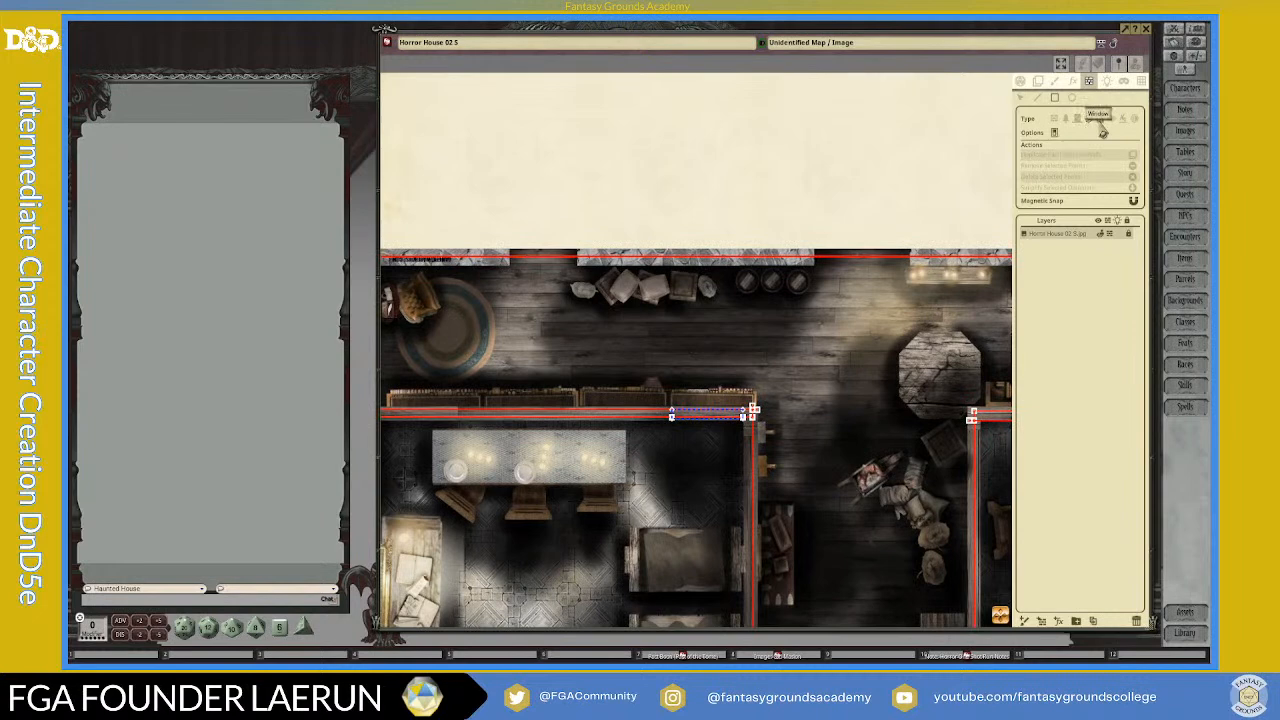
scroll(803, 267, up, 2)
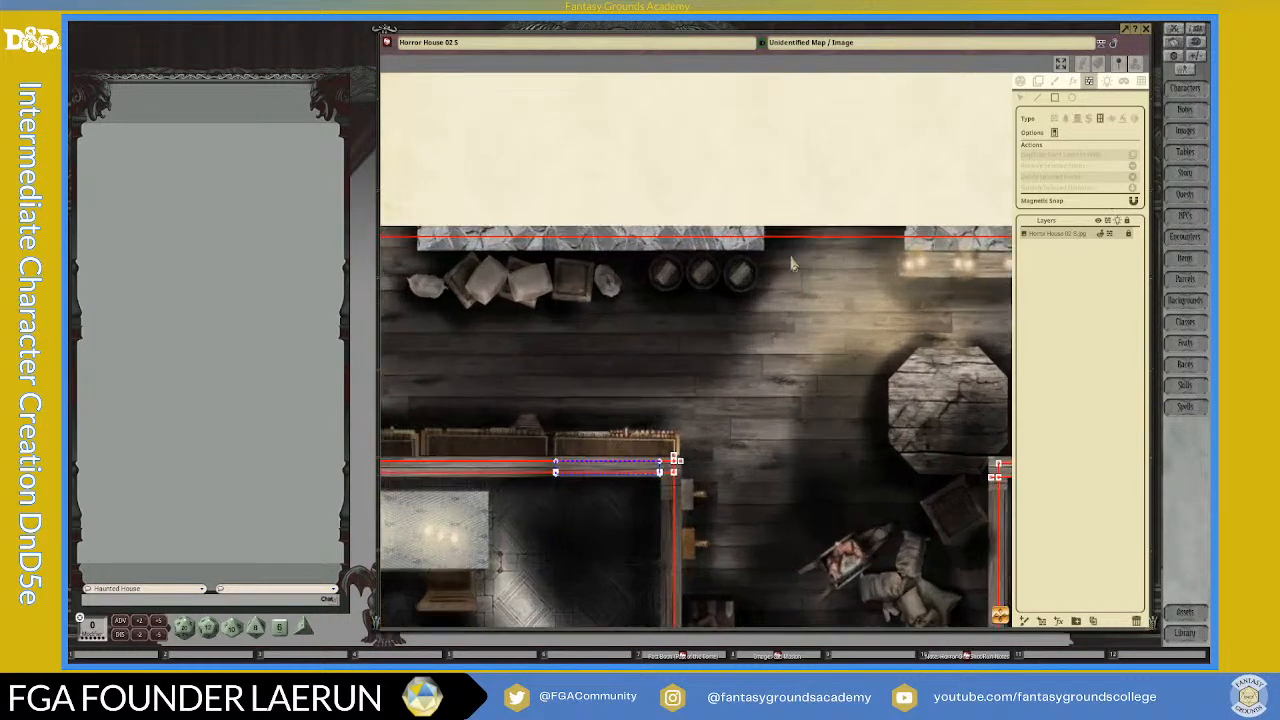
drag(766, 236, 905, 262)
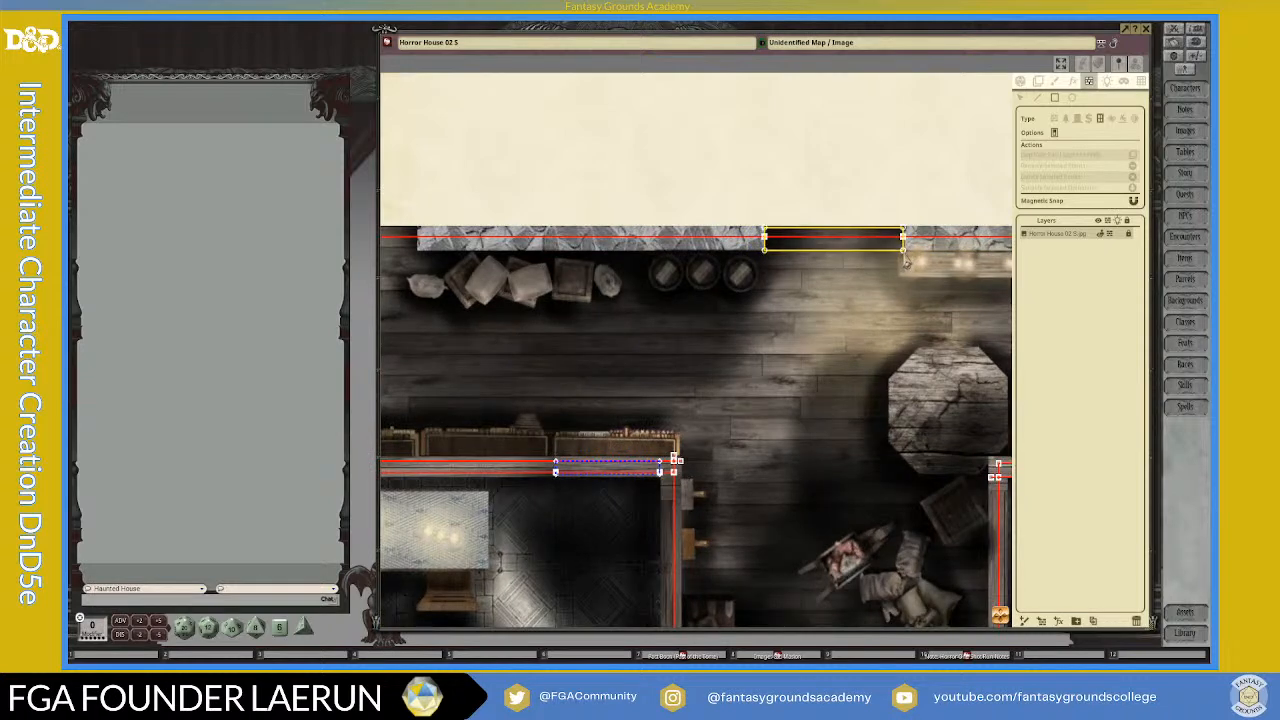
Step: Draw a rectangular window occluder over the outer north wall's western opening, between the armchair's rug and the sacks
scroll(940, 470, down, 3)
drag(598, 484, 757, 560)
scroll(779, 465, up, 6)
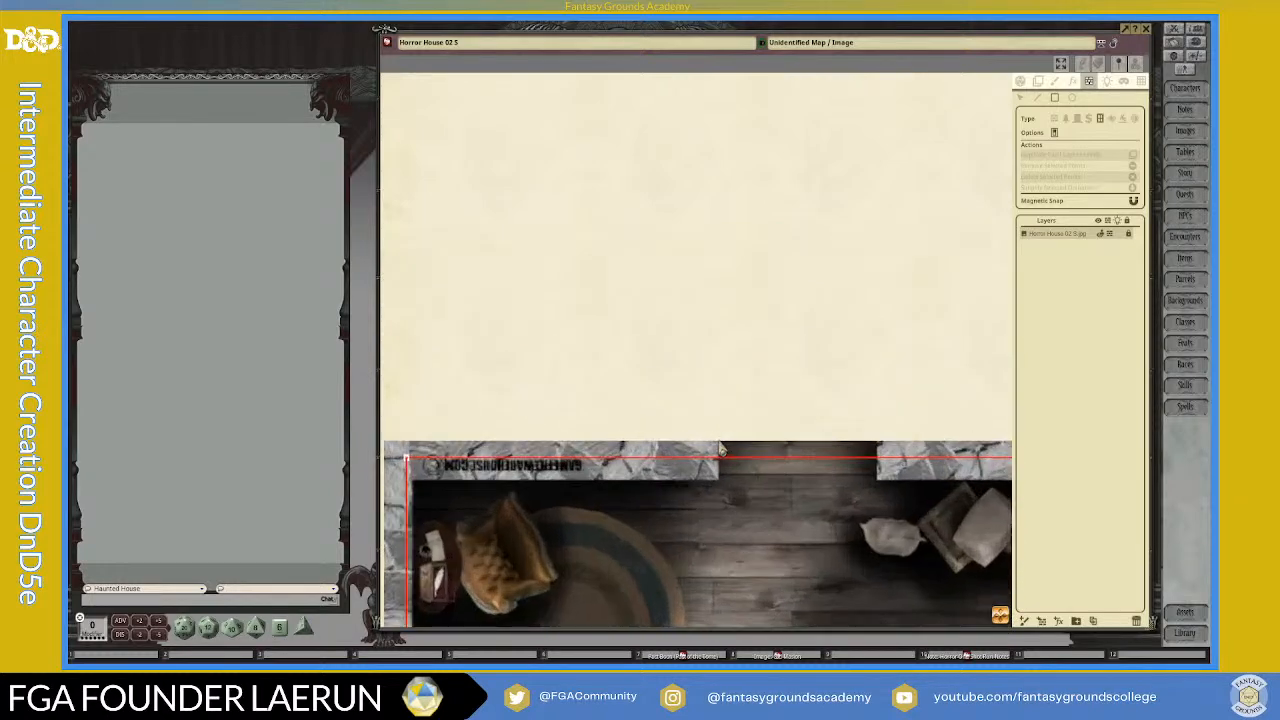
drag(720, 451, 881, 488)
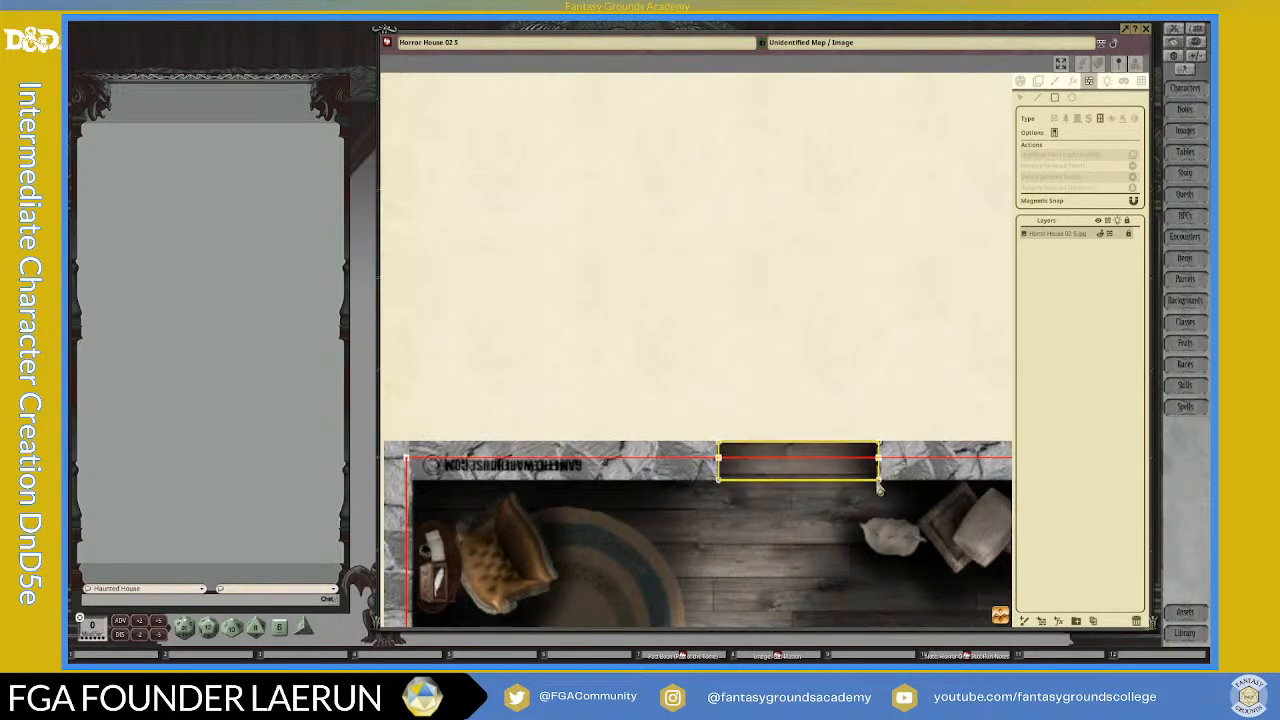
Step: Draw a rectangular window occluder over the outer west wall's opening beside the round rug
scroll(888, 548, down, 3)
drag(1006, 626, 1010, 314)
scroll(472, 386, up, 3)
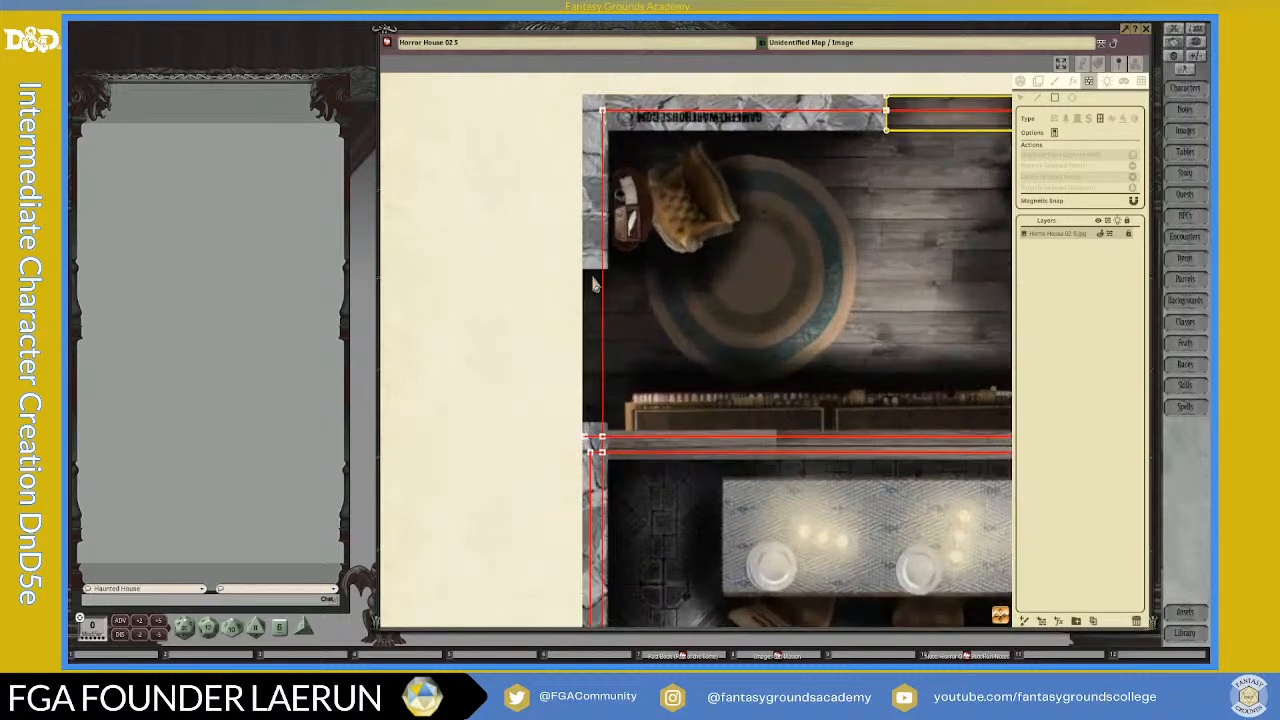
drag(584, 272, 611, 436)
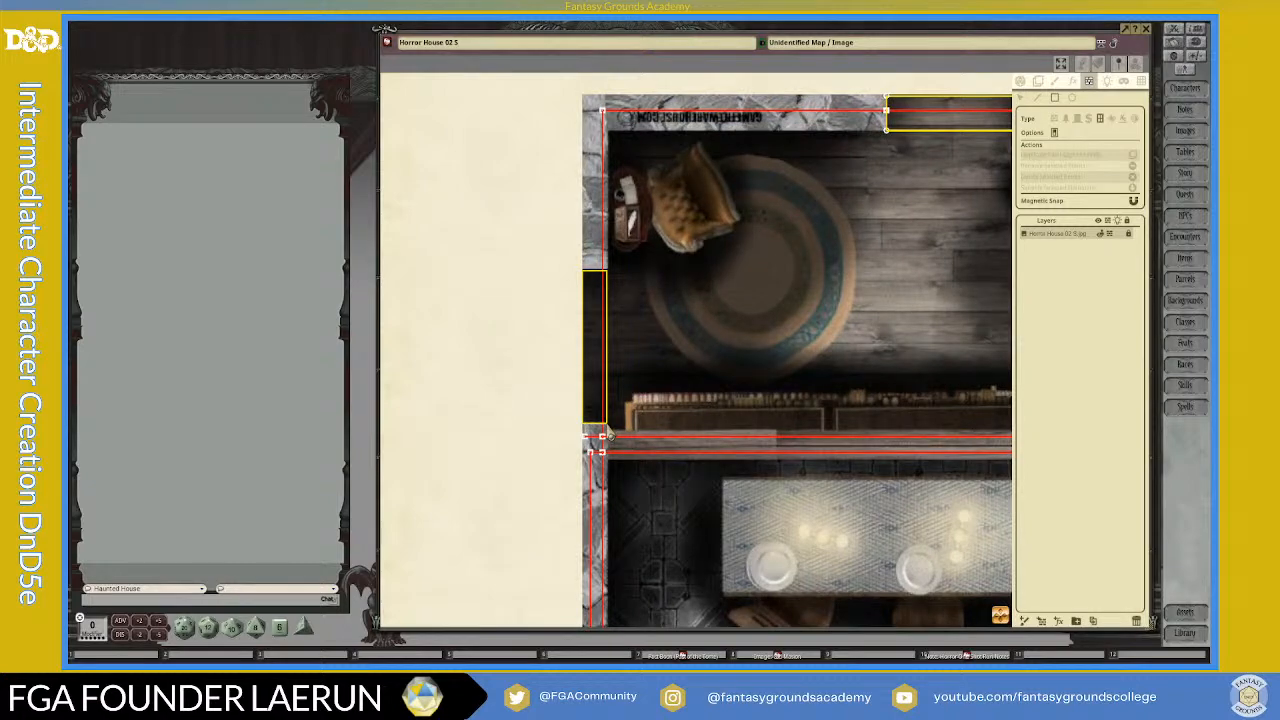
Step: Draw a rectangular window occluder over the left room's west wall opening, south of the paper-covered table
scroll(765, 475, down, 2)
drag(1000, 615, 864, 235)
drag(575, 628, 586, 390)
scroll(586, 400, down, 5)
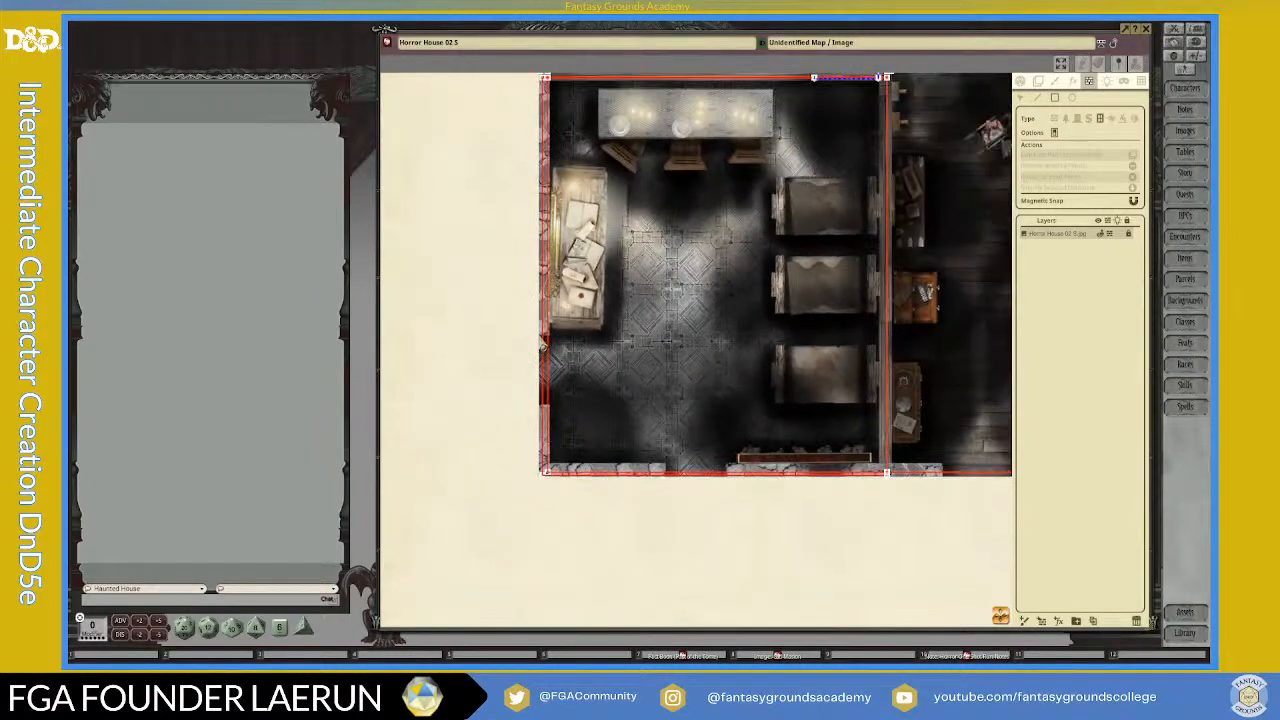
drag(542, 340, 552, 412)
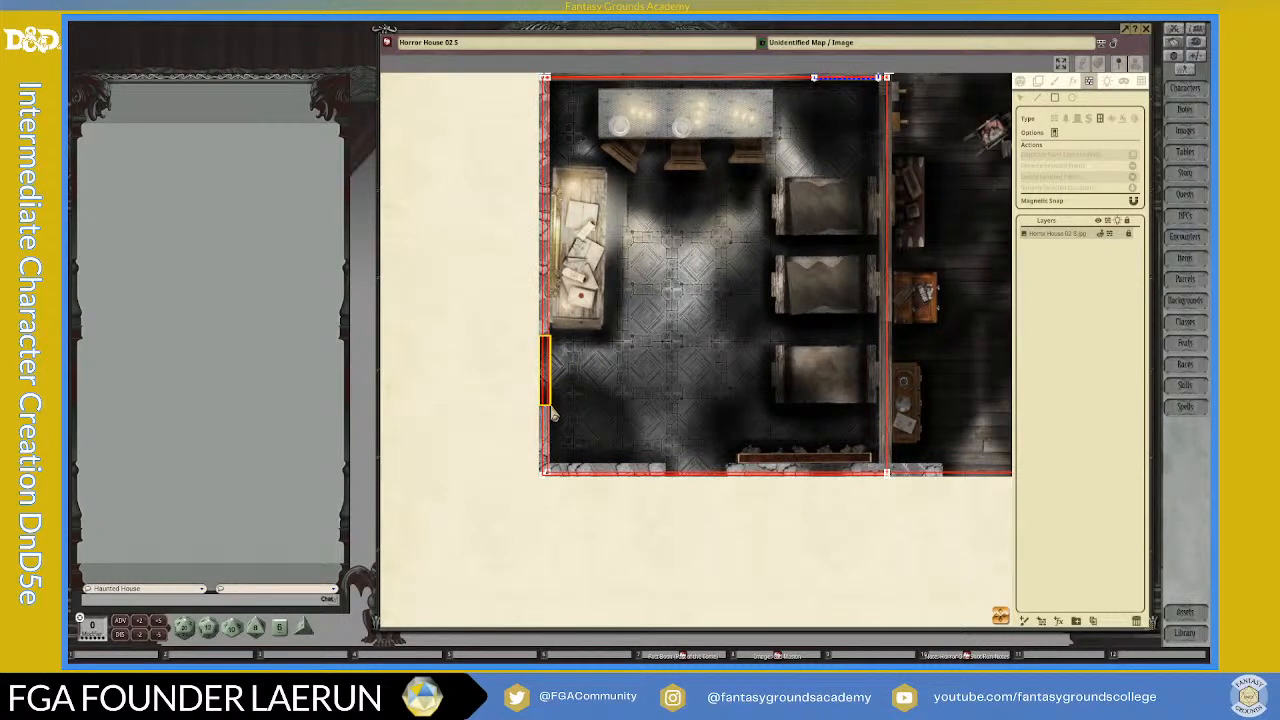
Step: Draw a rectangular window occluder over the left room's south wall opening
scroll(711, 474, up, 3)
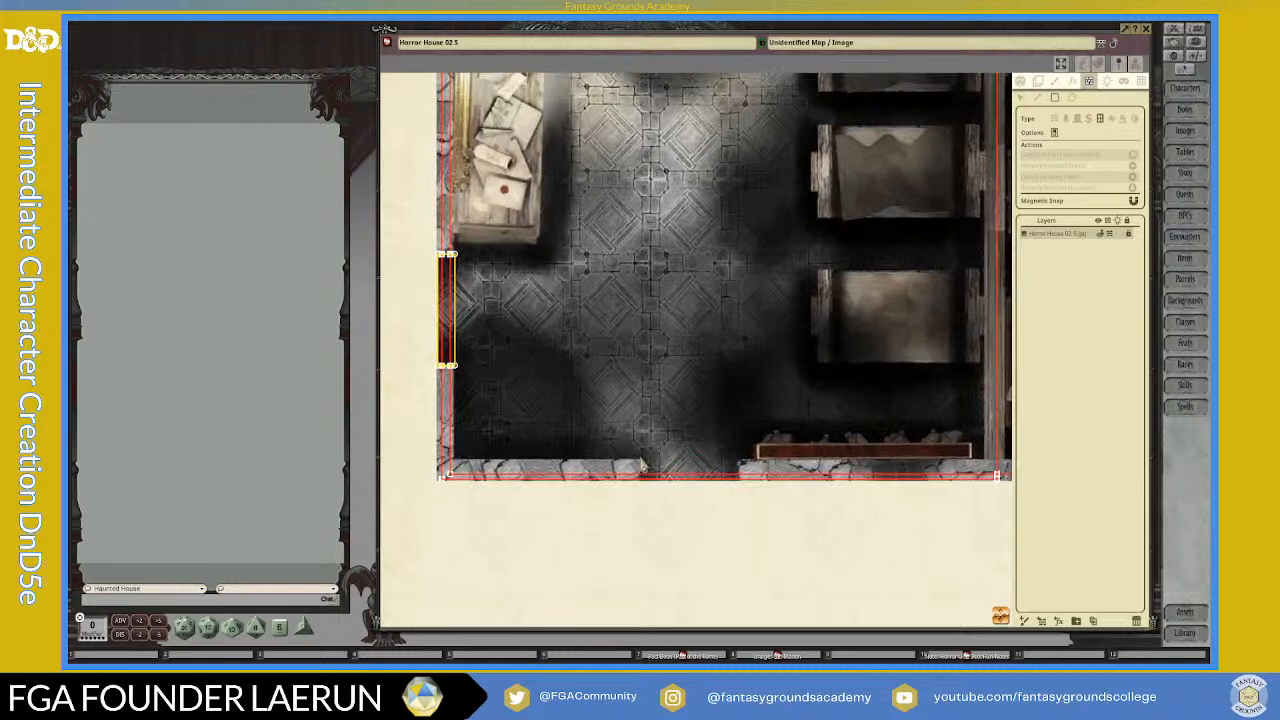
drag(645, 471, 740, 489)
drag(1001, 617, 1110, 635)
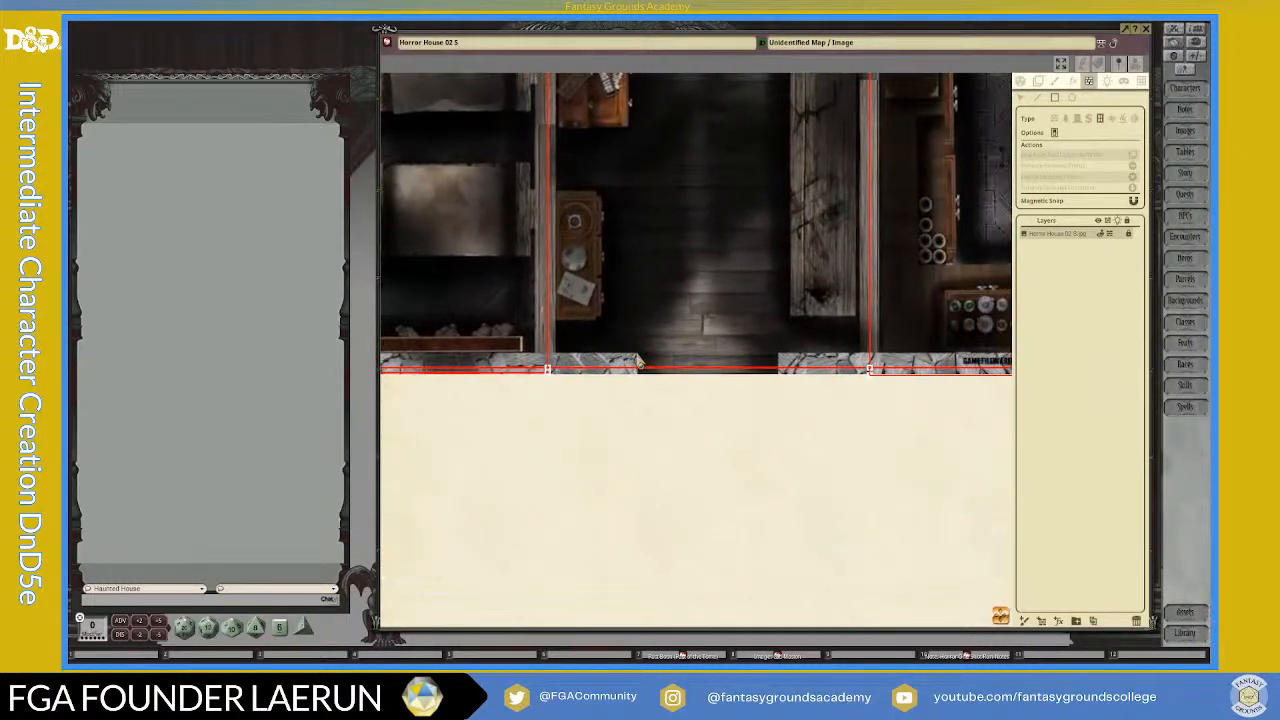
Step: Draw rectangular window occluders over the south wall openings of the central corridor and the right room
drag(640, 364, 780, 378)
scroll(920, 450, down, 3)
drag(1002, 621, 1180, 650)
scroll(885, 455, up, 2)
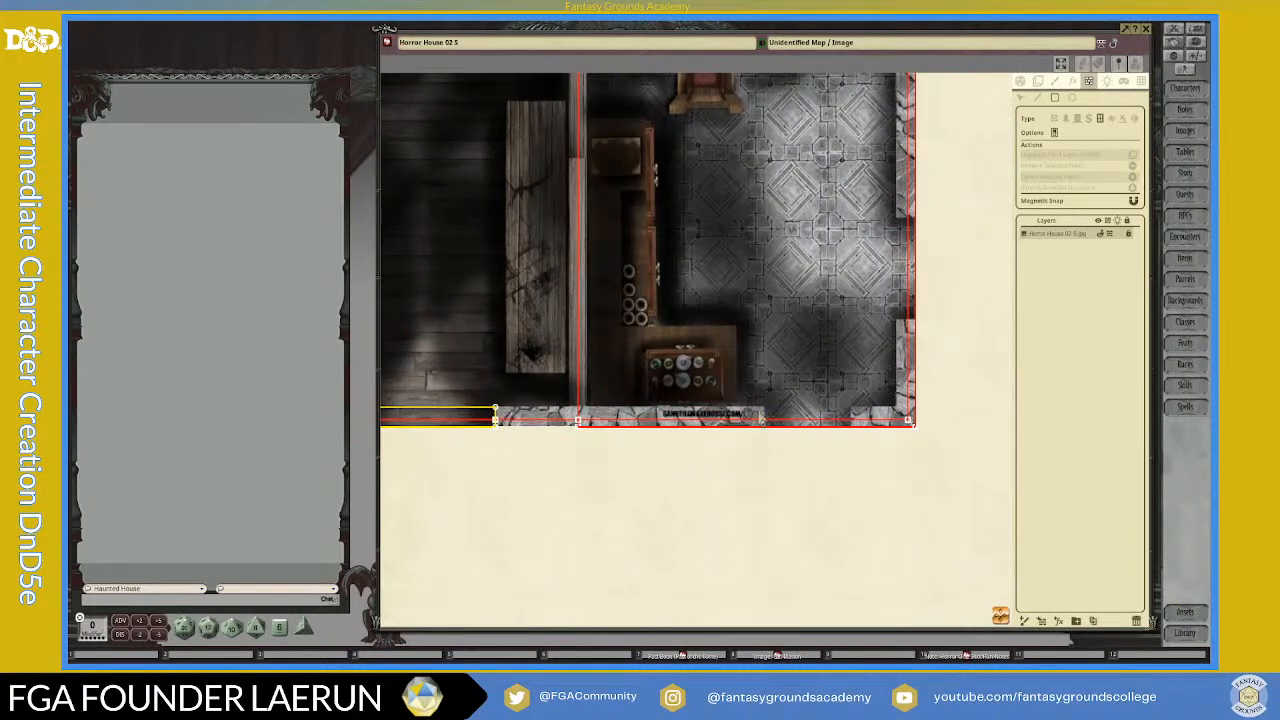
drag(767, 416, 852, 442)
scroll(925, 358, up, 5)
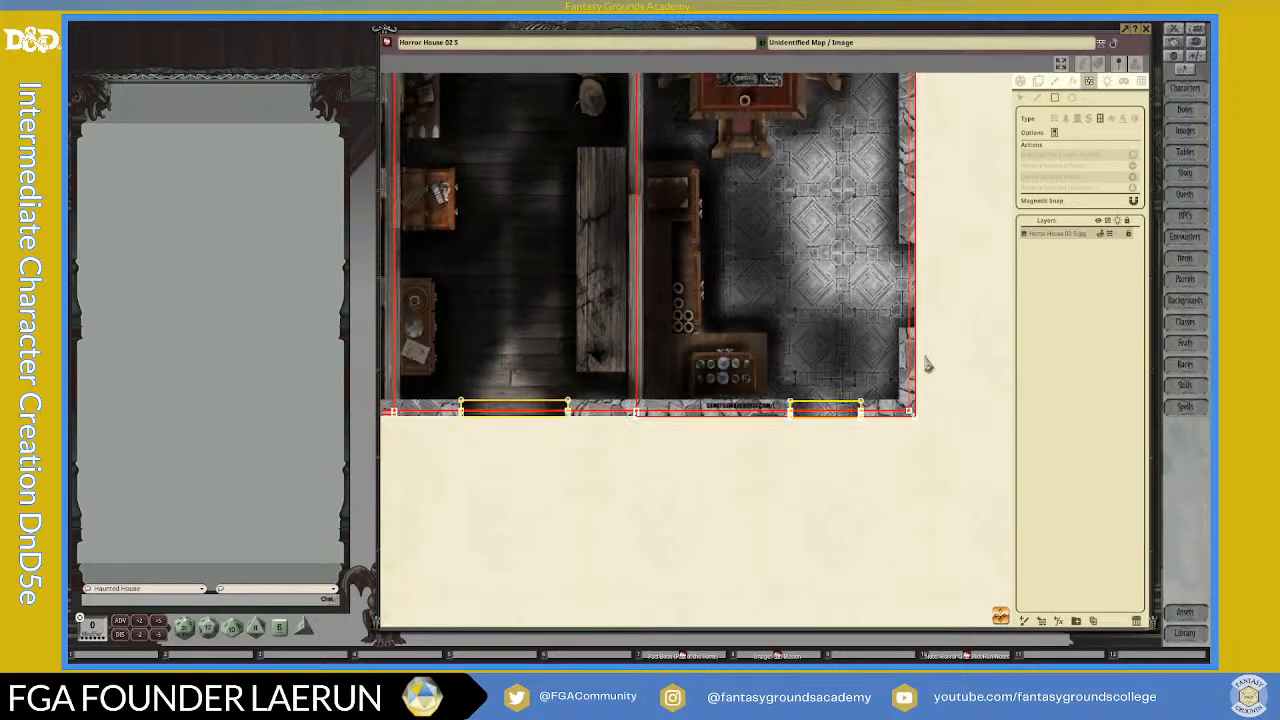
Step: Draw a rectangular window occluder over the right room's east wall opening
scroll(913, 345, down, 2)
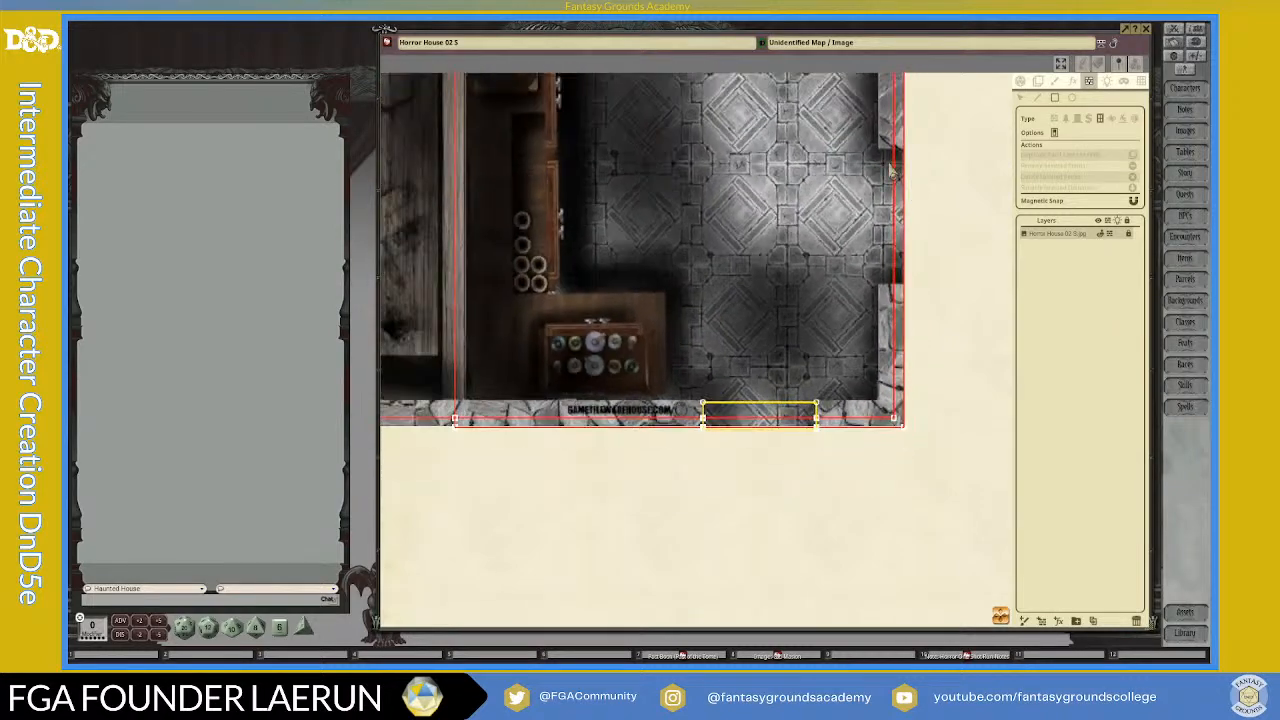
drag(880, 148, 912, 293)
scroll(912, 293, down, 5)
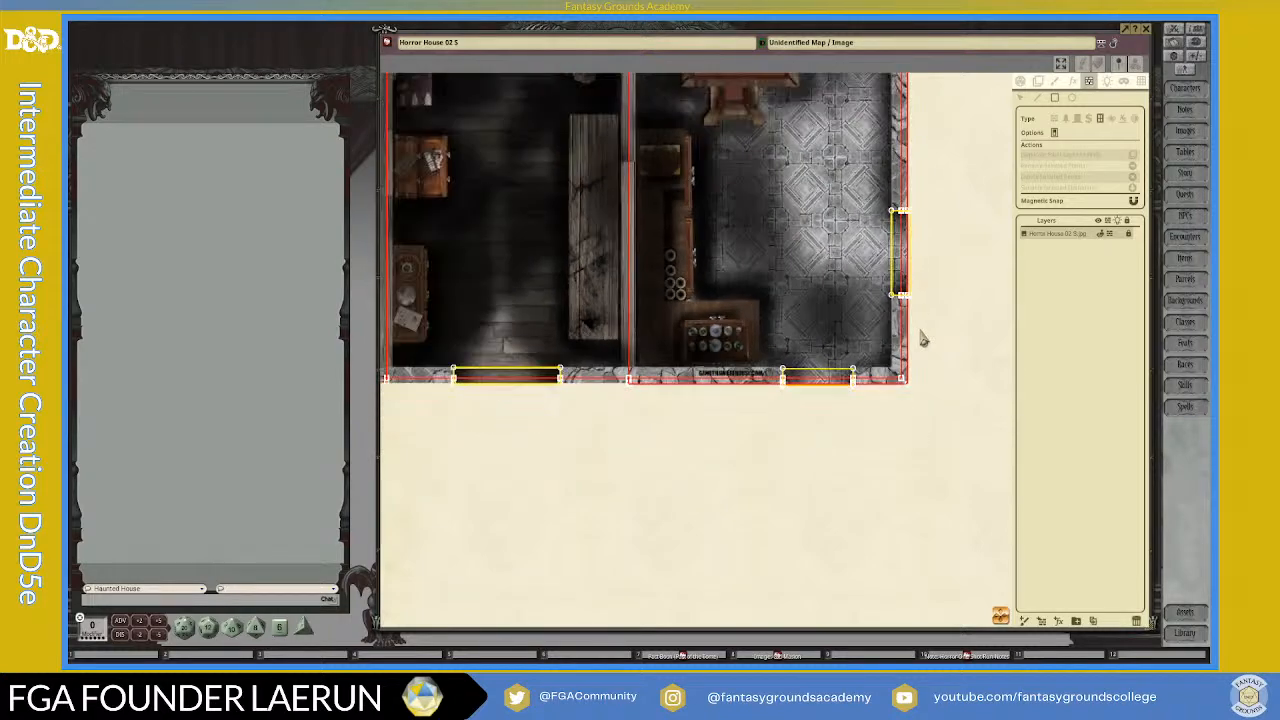
Step: Set the occluder type to Terrain and draw a rectangle over the bookshelves north of the left room, ending at the secret door
scroll(711, 414, down, 2)
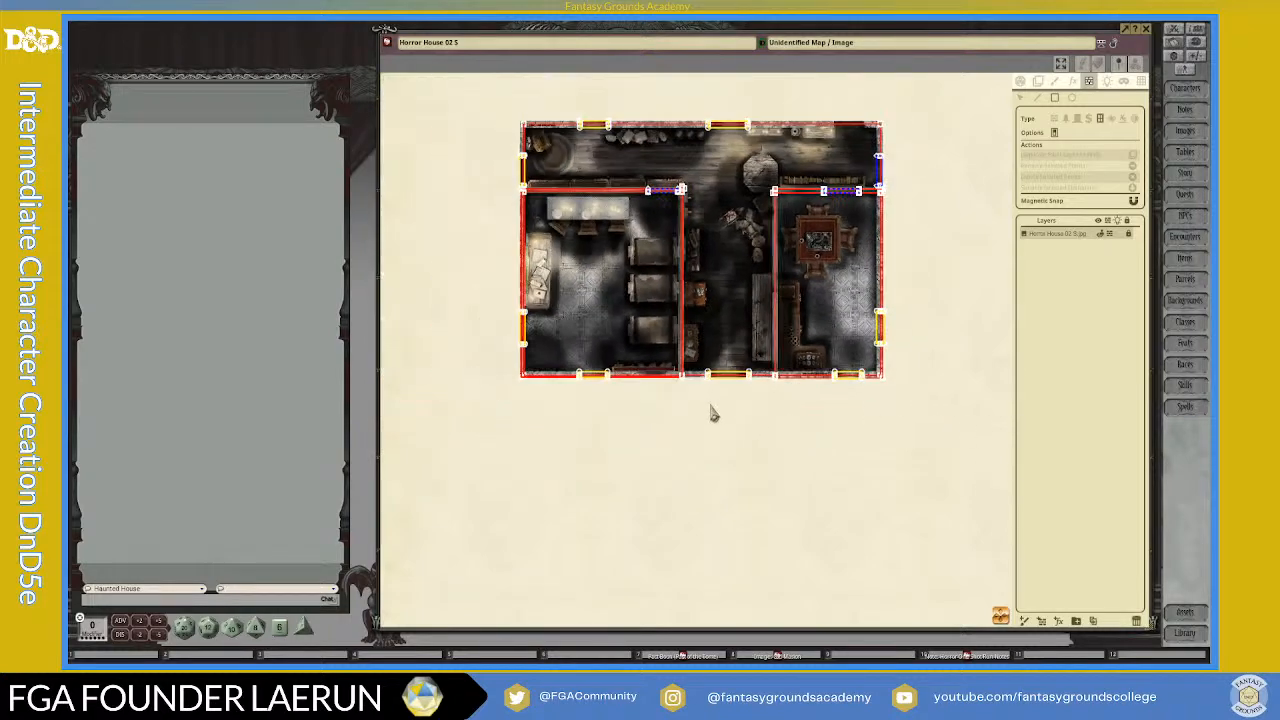
scroll(710, 310, up, 2)
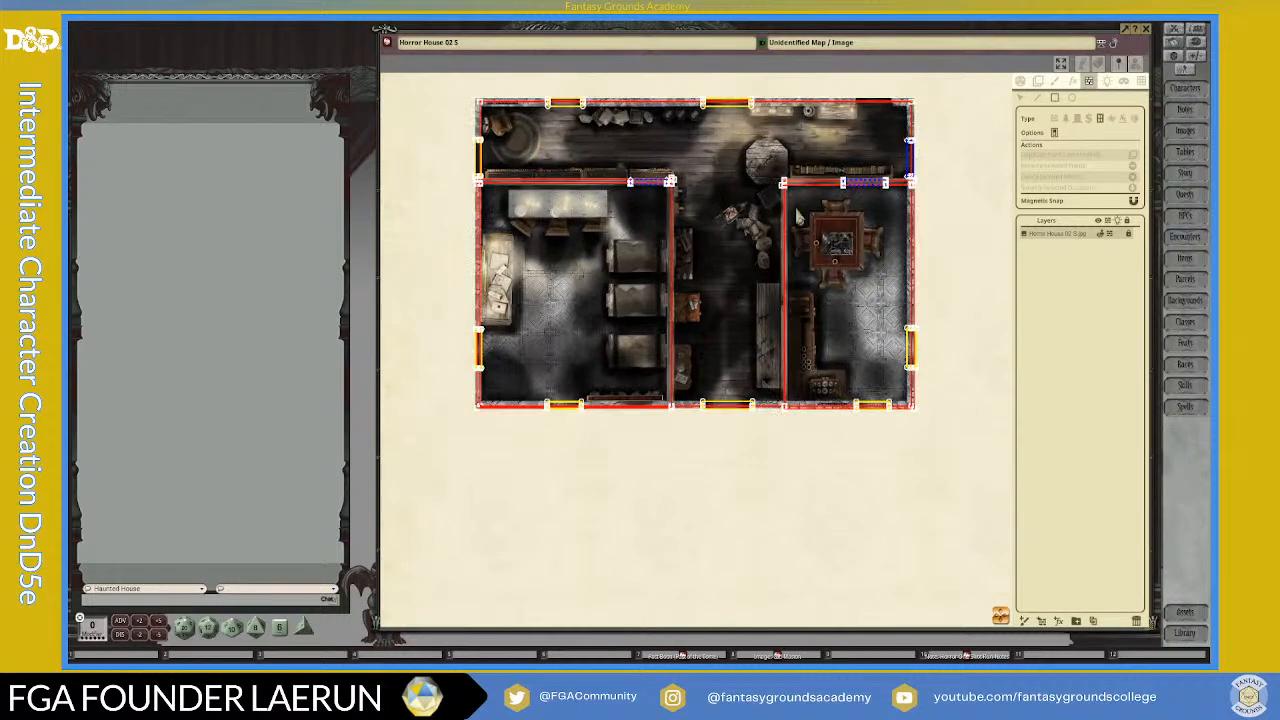
drag(916, 571, 967, 700)
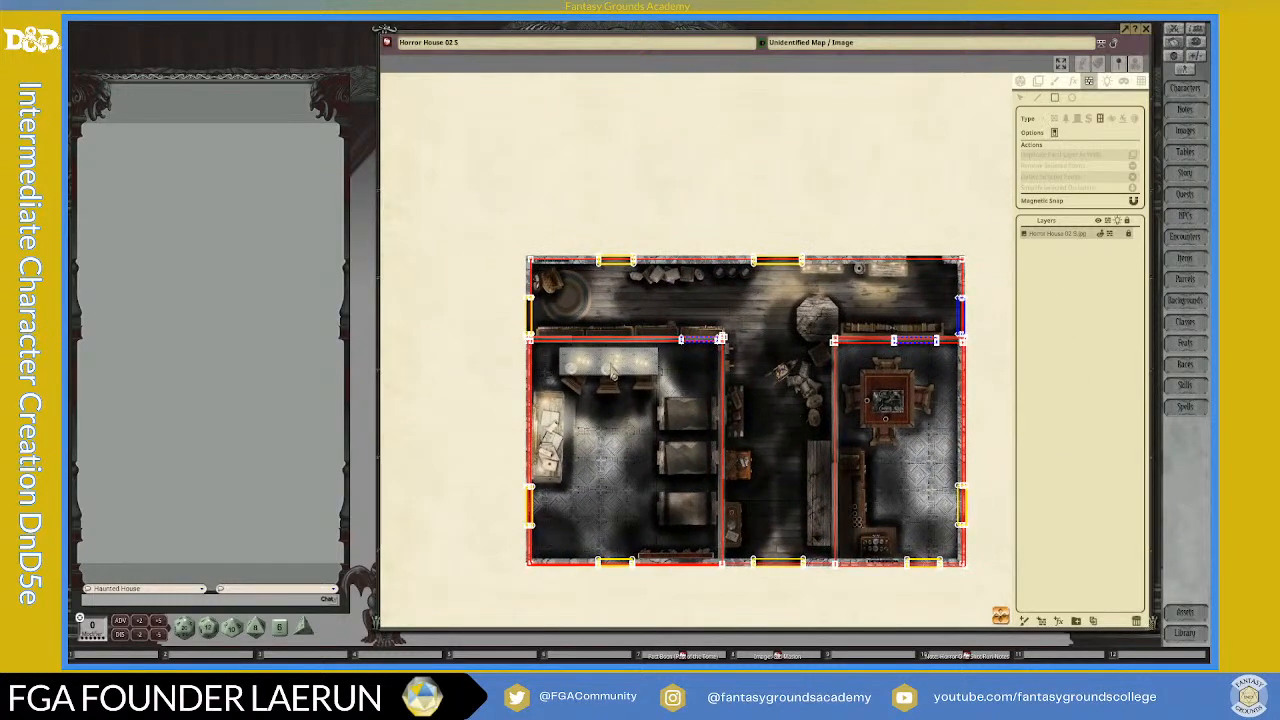
scroll(613, 375, up, 2)
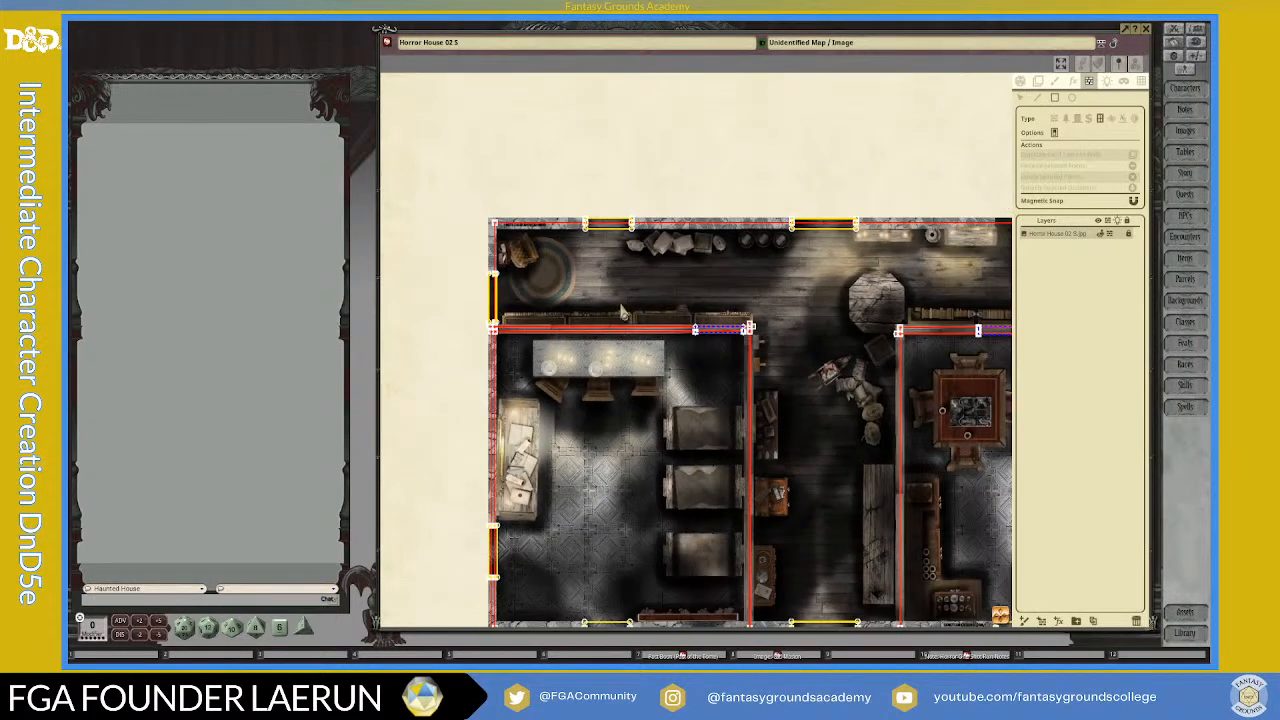
scroll(628, 305, up, 1)
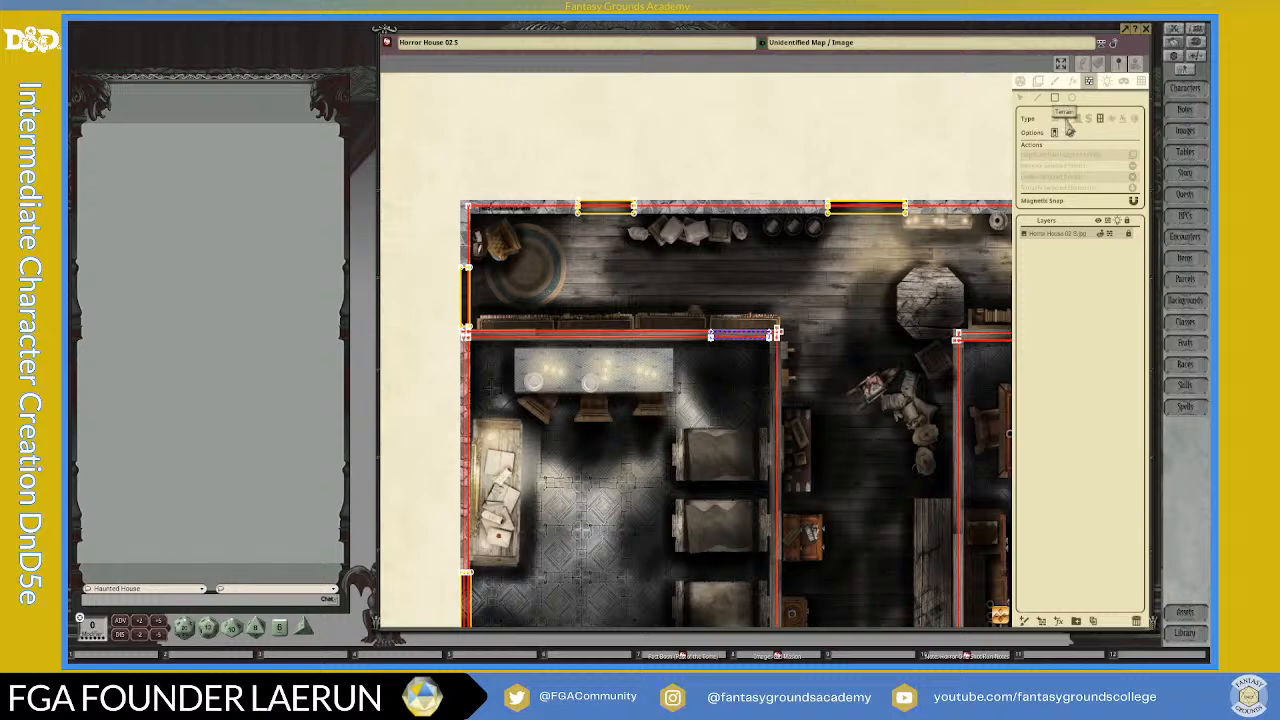
scroll(491, 329, up, 2)
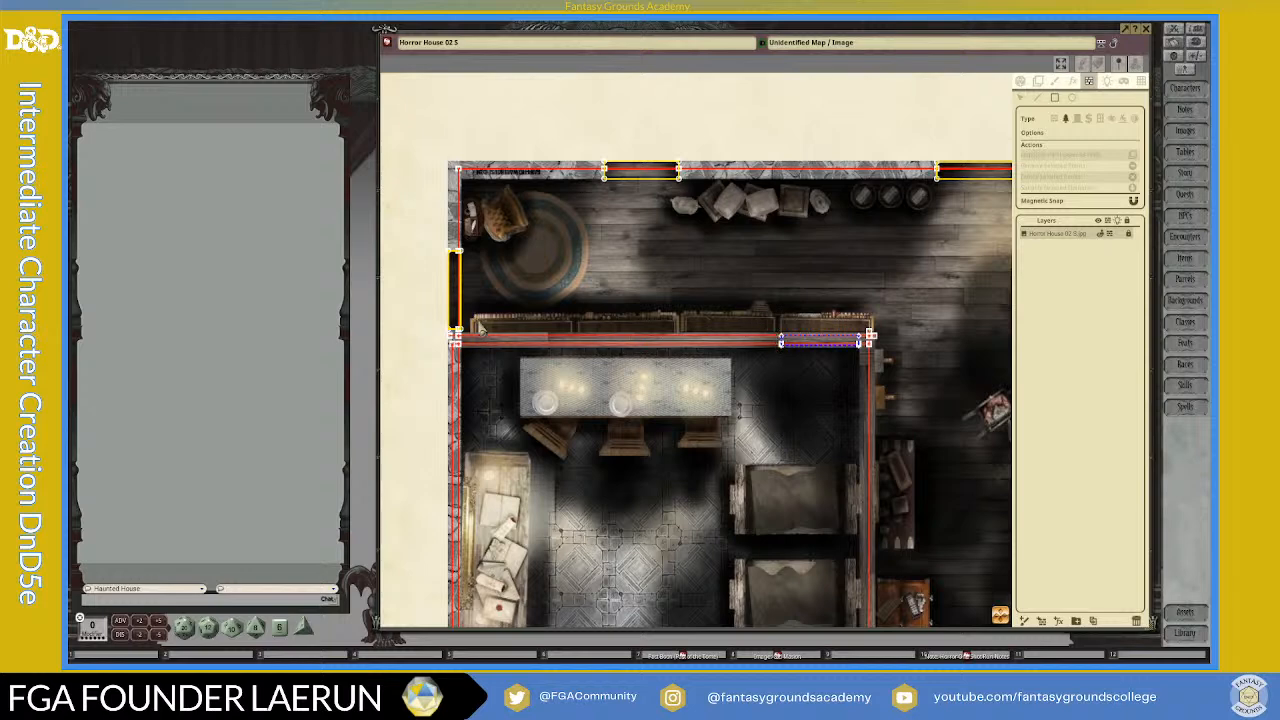
drag(482, 327, 782, 342)
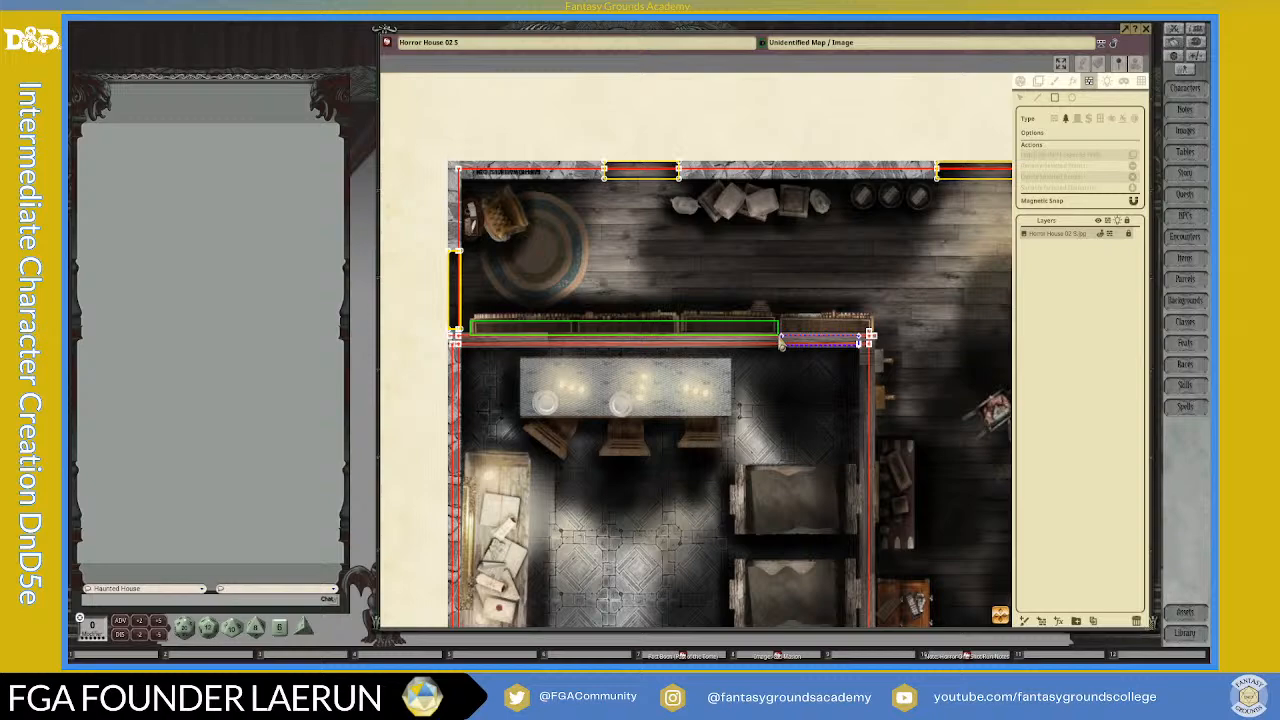
click(779, 340)
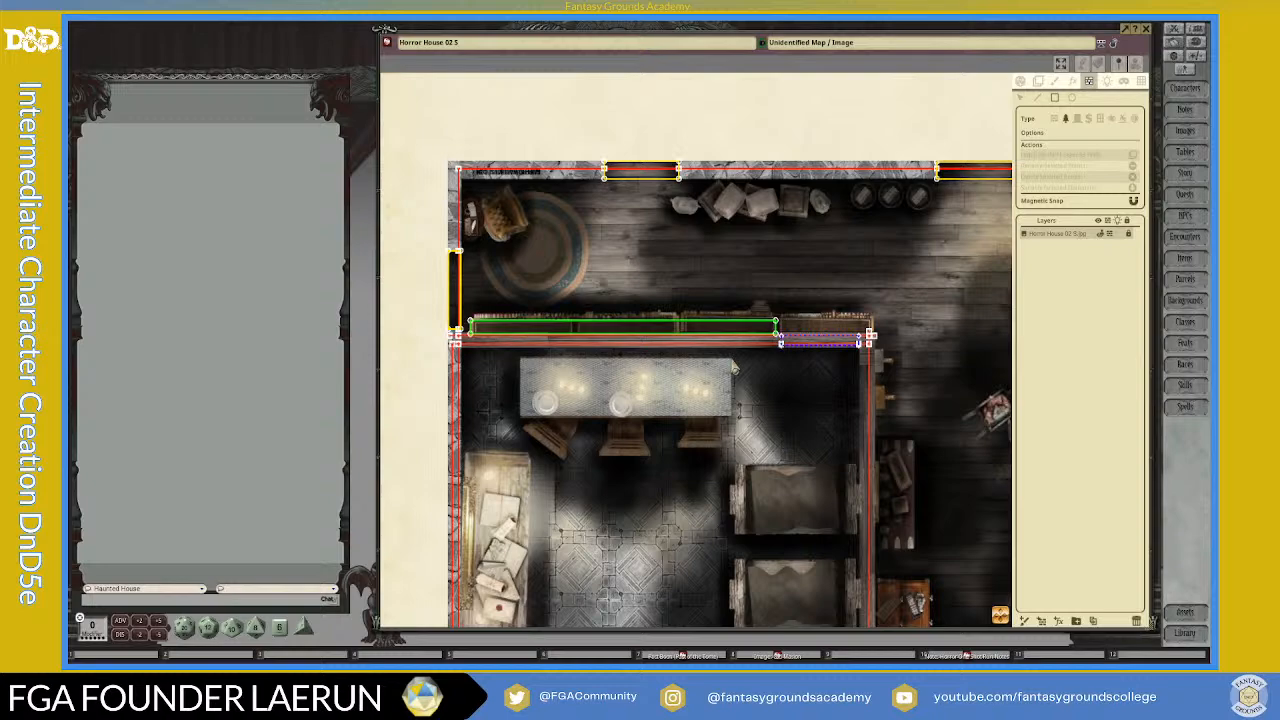
Step: Draw a rectangular terrain occluder over the western part of the orange desk against the central corridor's west wall
scroll(667, 303, down, 2)
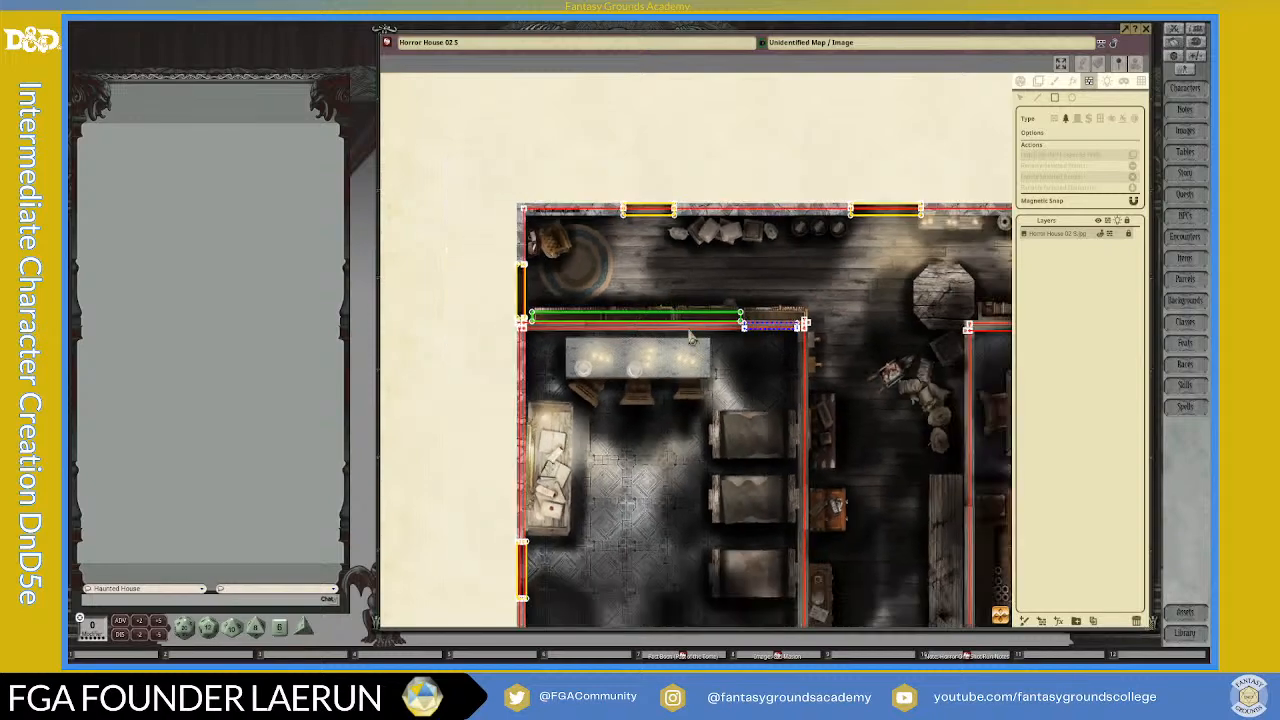
scroll(744, 334, down, 1)
drag(1003, 625, 983, 598)
scroll(858, 508, up, 3)
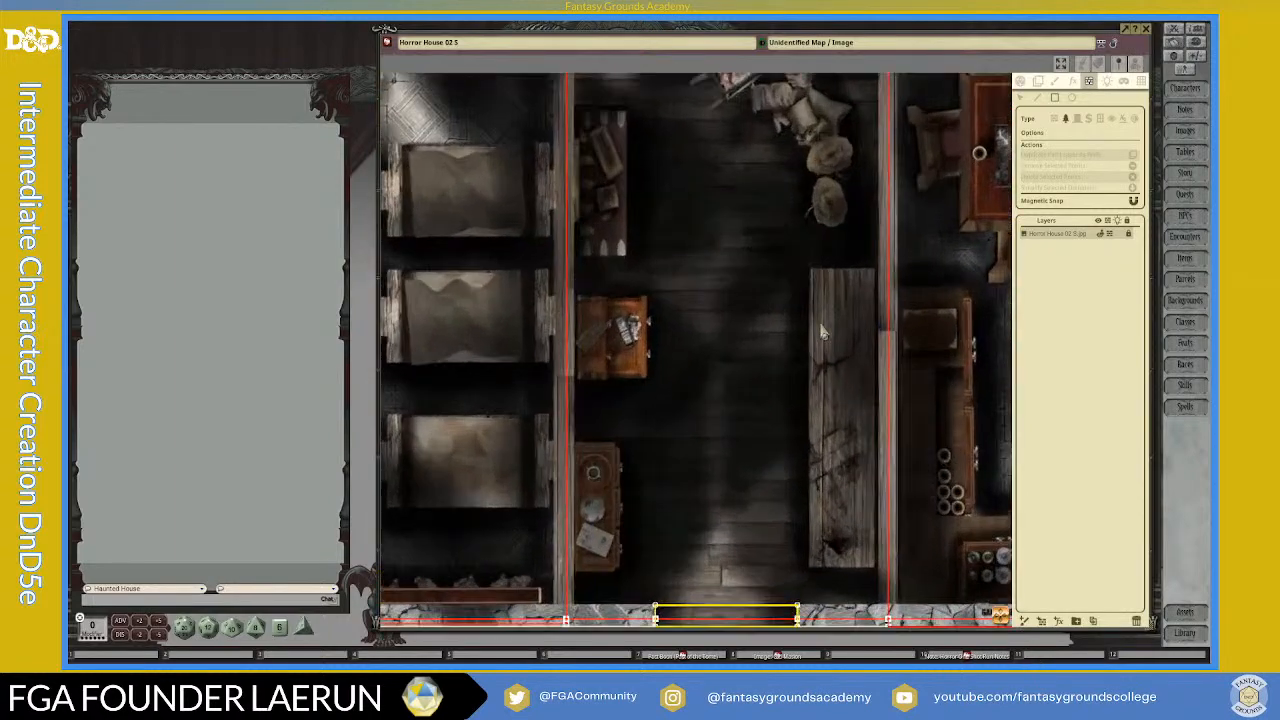
scroll(855, 385, down, 2)
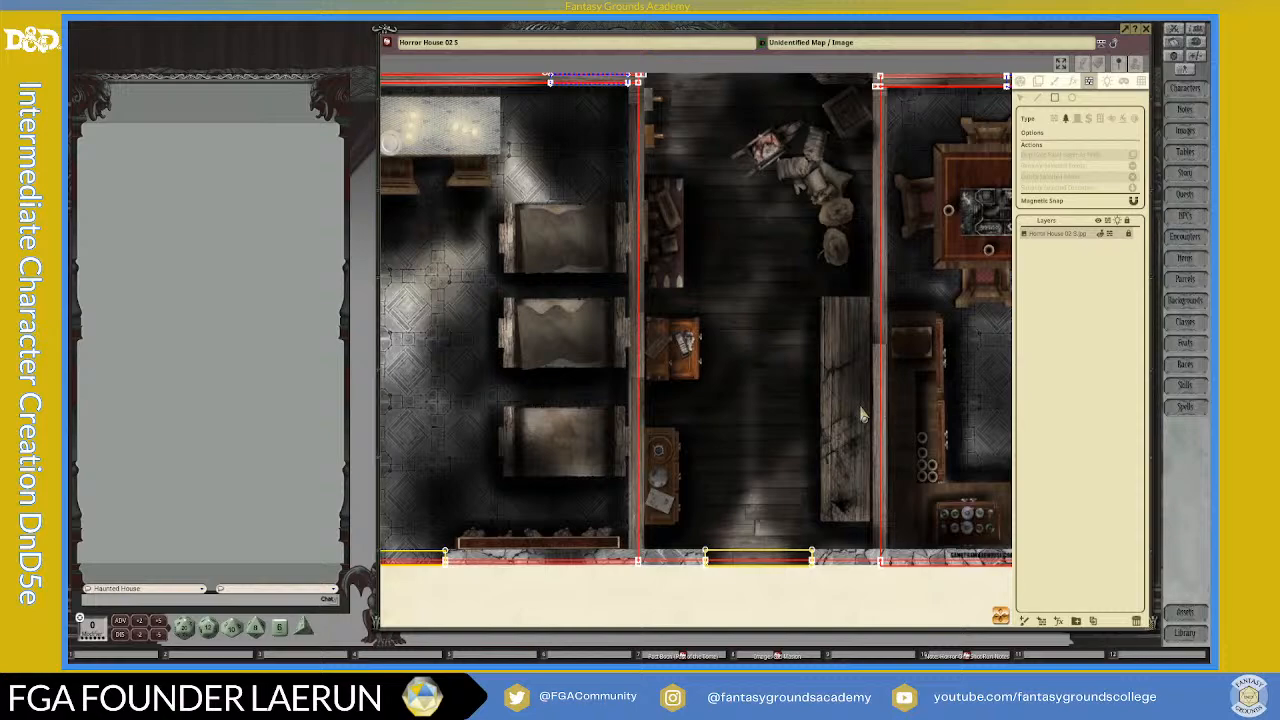
scroll(726, 332, up, 4)
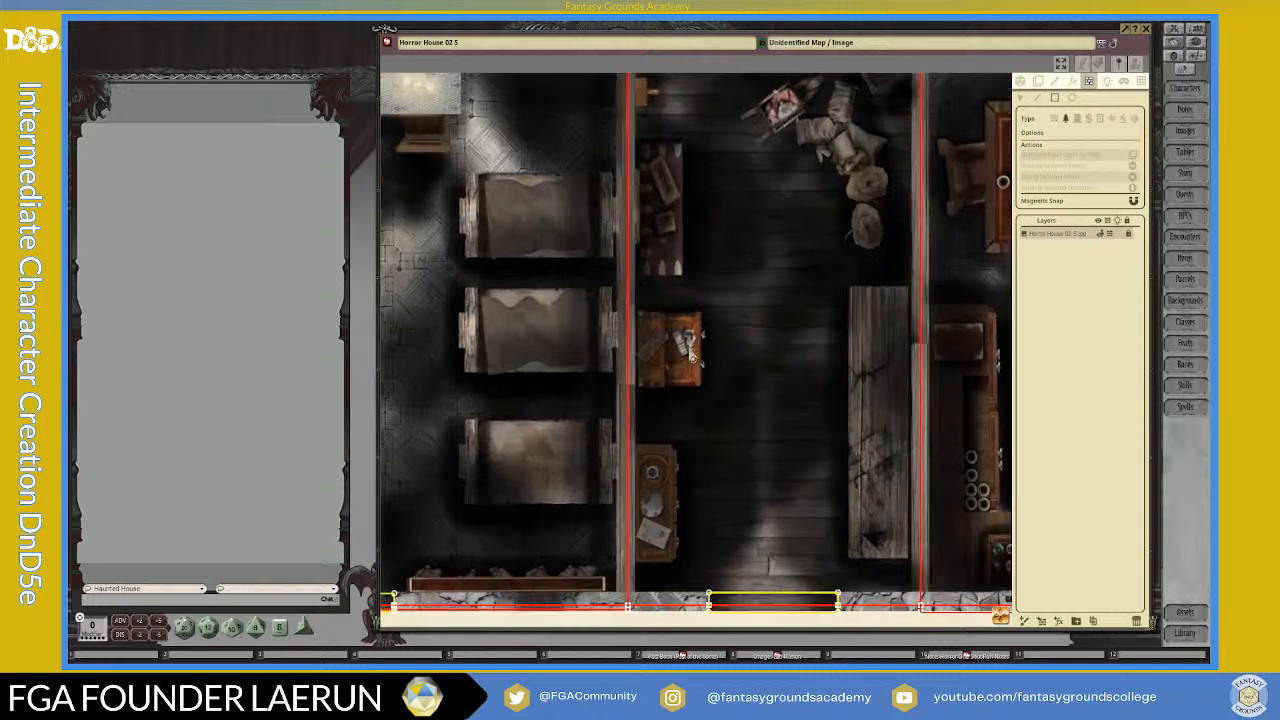
scroll(668, 322, down, 4)
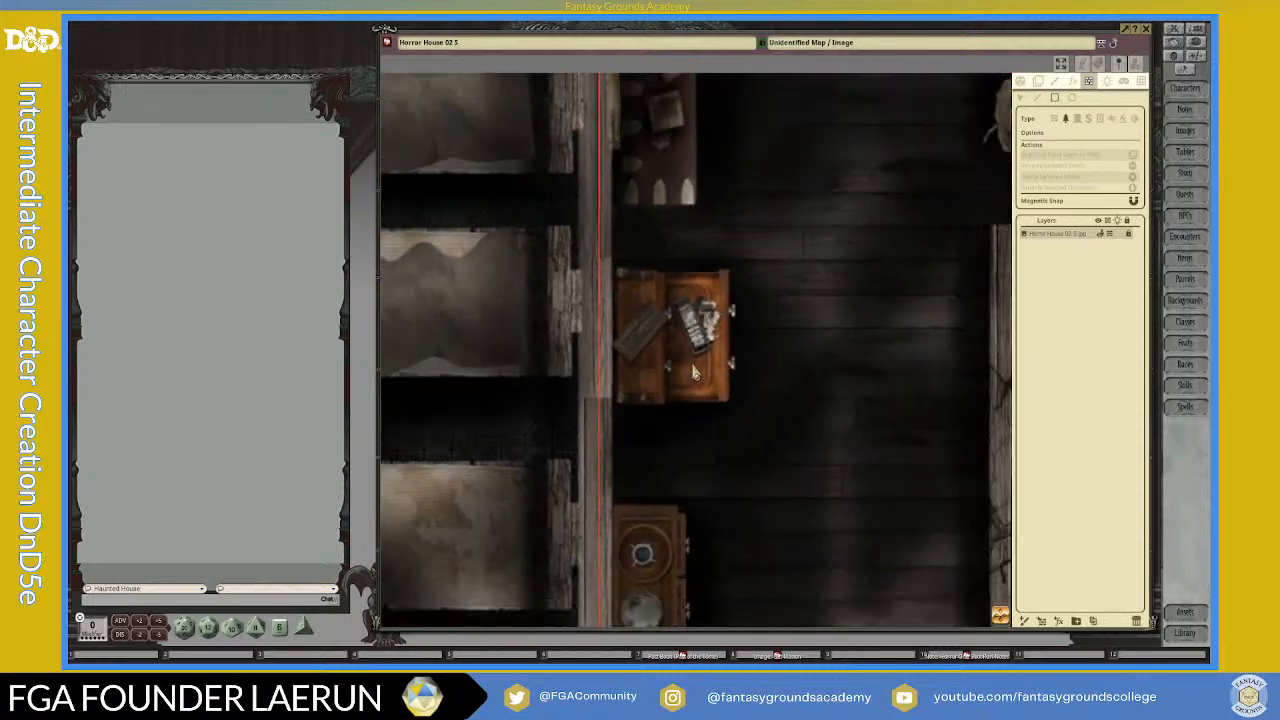
scroll(695, 343, up, 1)
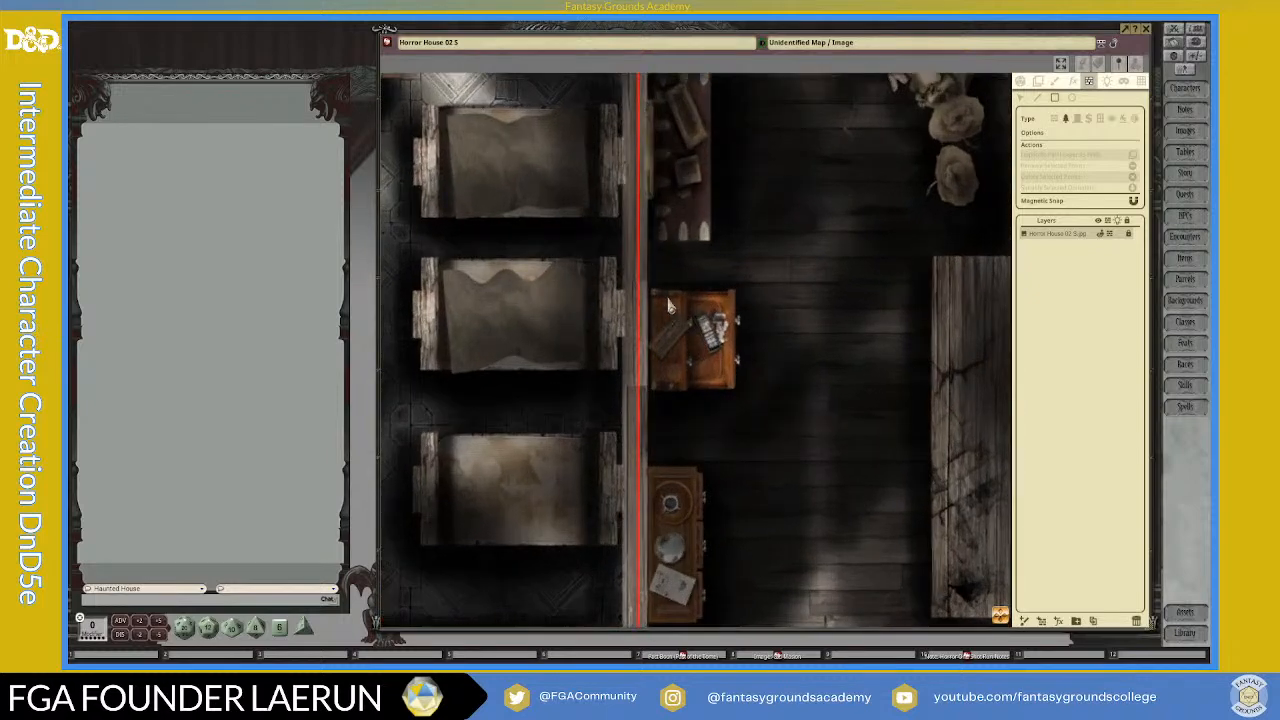
drag(651, 297, 683, 390)
Step: Draw a rectangular terrain occluder over the bookcase north of the right room, from beside the octagonal table to the secret door
scroll(785, 415, down, 5)
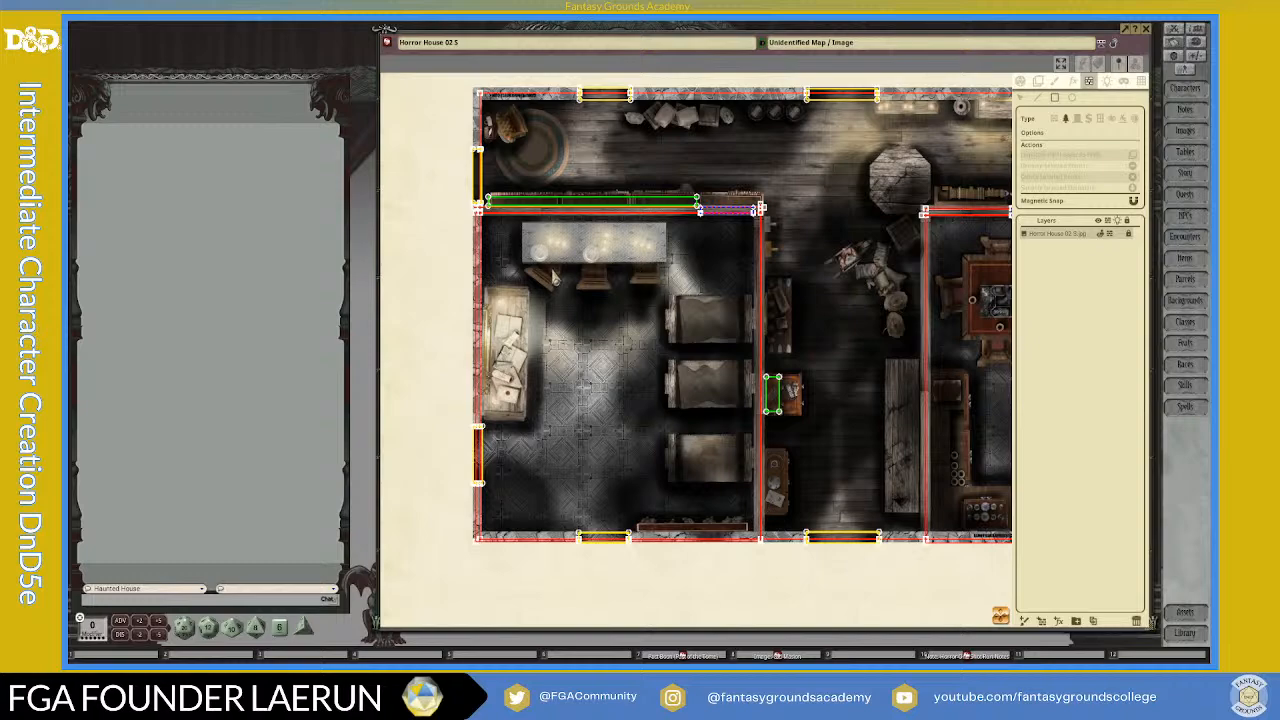
scroll(553, 277, up, 3)
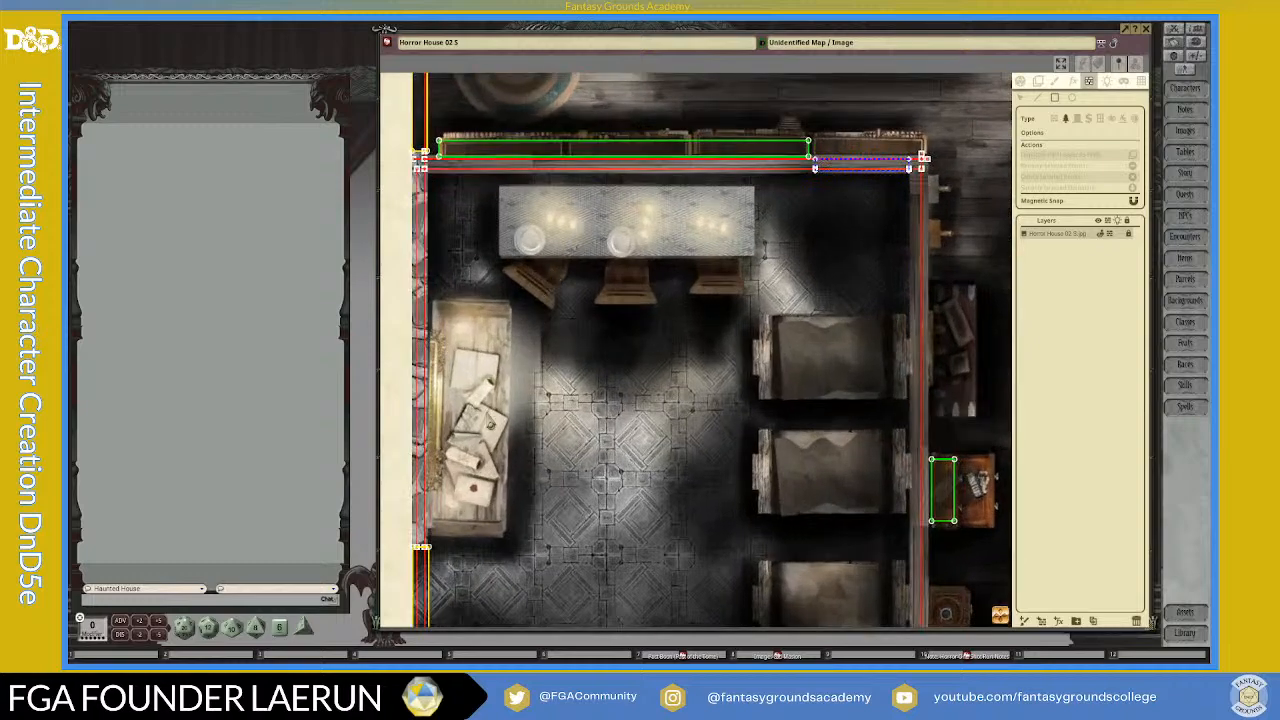
scroll(830, 445, down, 1)
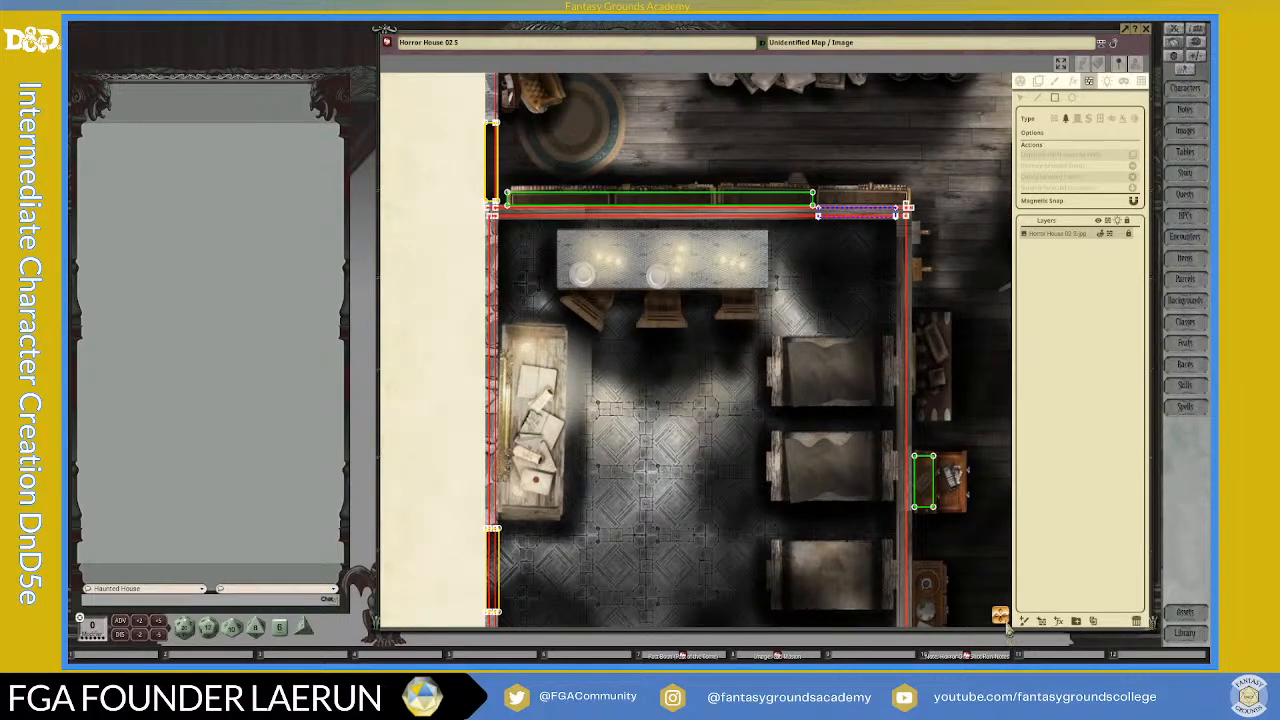
scroll(1000, 620, down, 3)
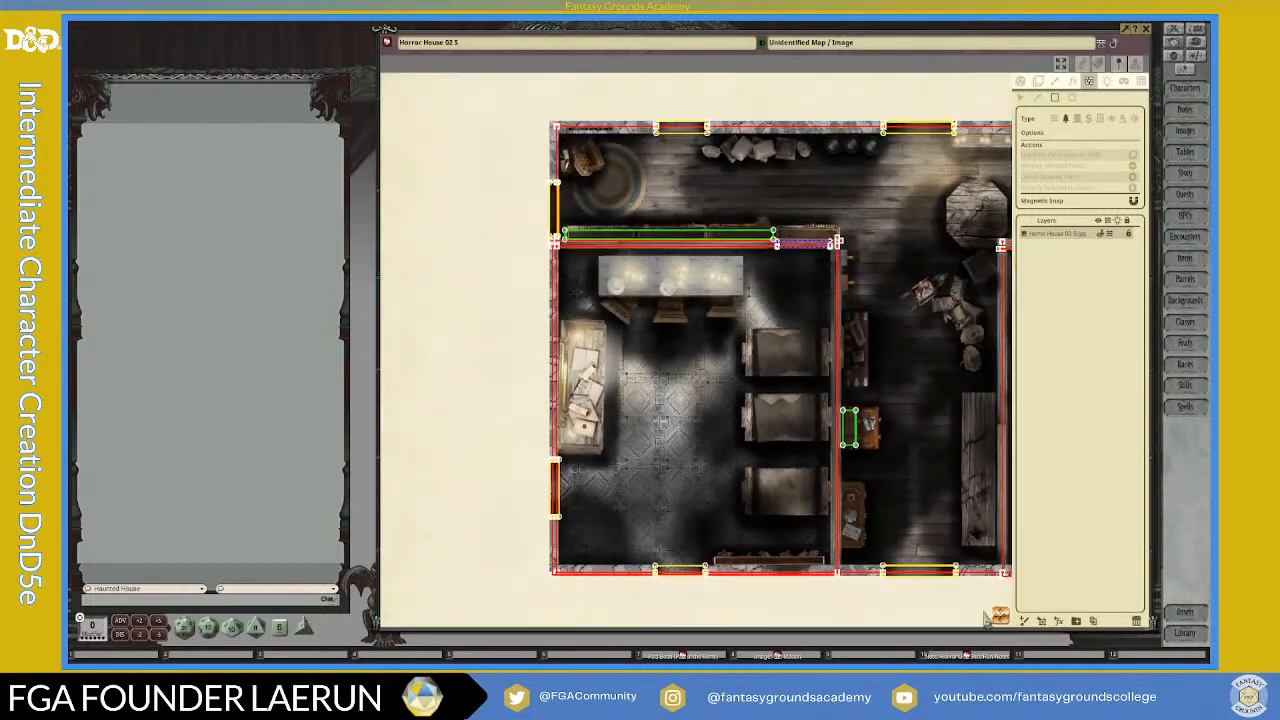
drag(999, 618, 1214, 661)
scroll(914, 417, up, 3)
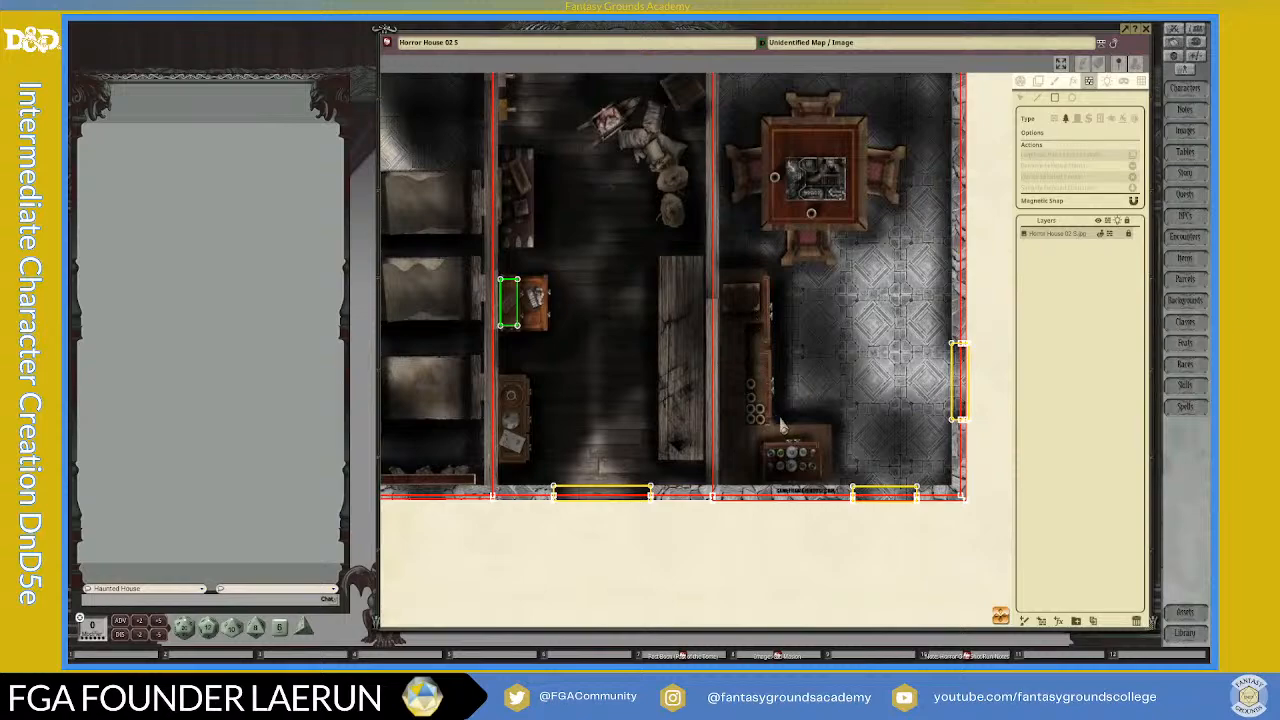
scroll(930, 455, down, 4)
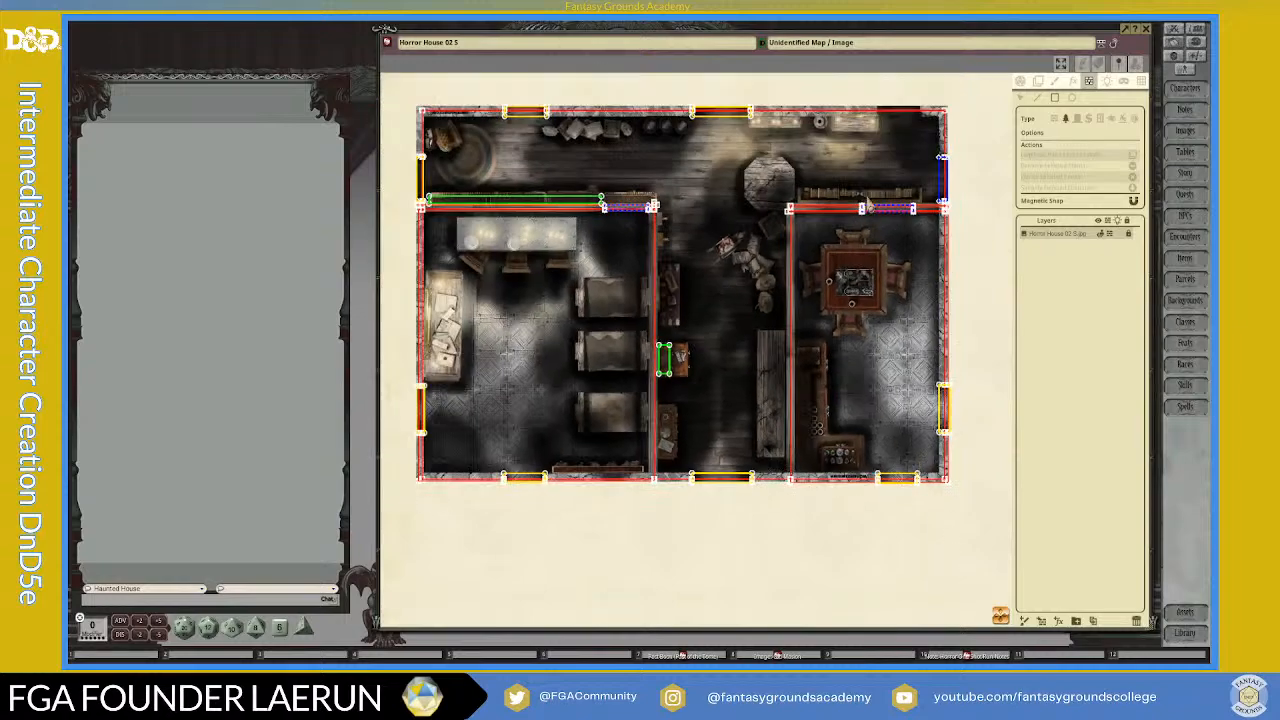
scroll(870, 210, up, 3)
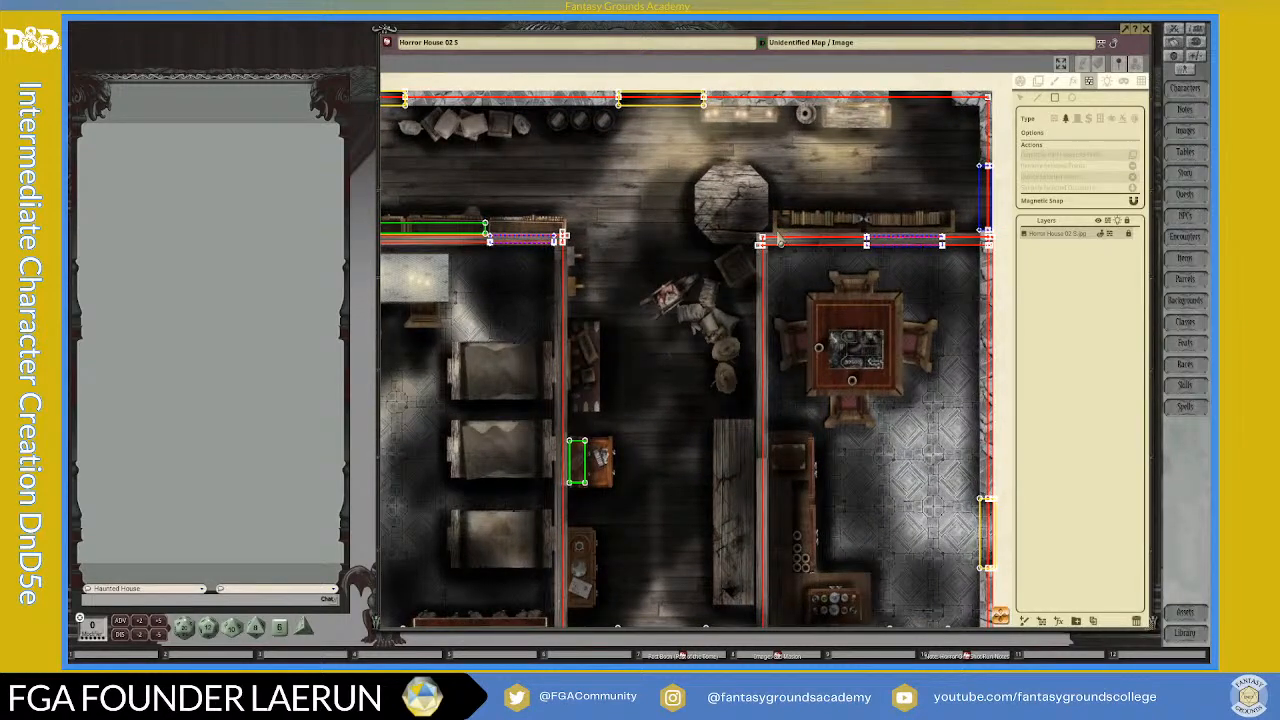
click(775, 218)
click(863, 237)
scroll(720, 150, down, 4)
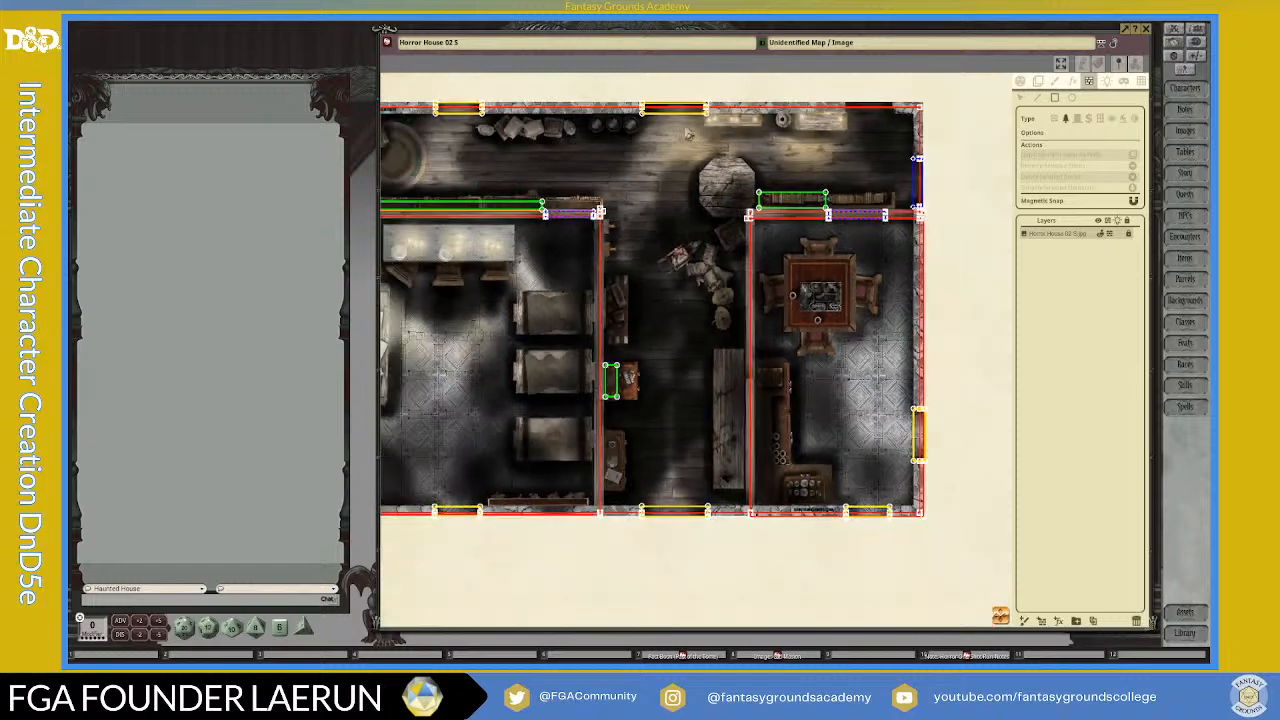
scroll(490, 147, up, 4)
scroll(490, 147, down, 3)
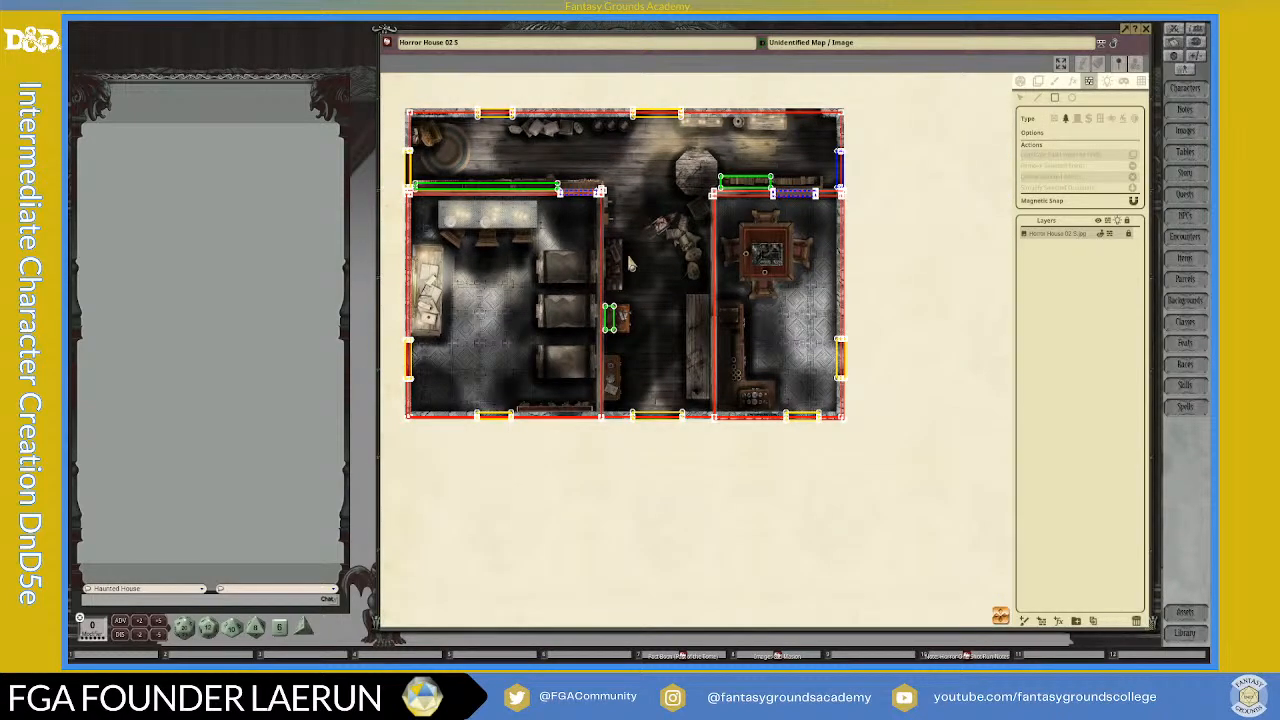
scroll(640, 330, down, 2)
scroll(665, 310, up, 3)
scroll(630, 265, down, 1)
scroll(632, 265, down, 1)
scroll(632, 265, up, 1)
Step: Draw a short diagonal wall line crossing the existing wall line inside the north wall's western window
drag(1005, 615, 850, 580)
scroll(589, 149, up, 1)
scroll(600, 170, up, 4)
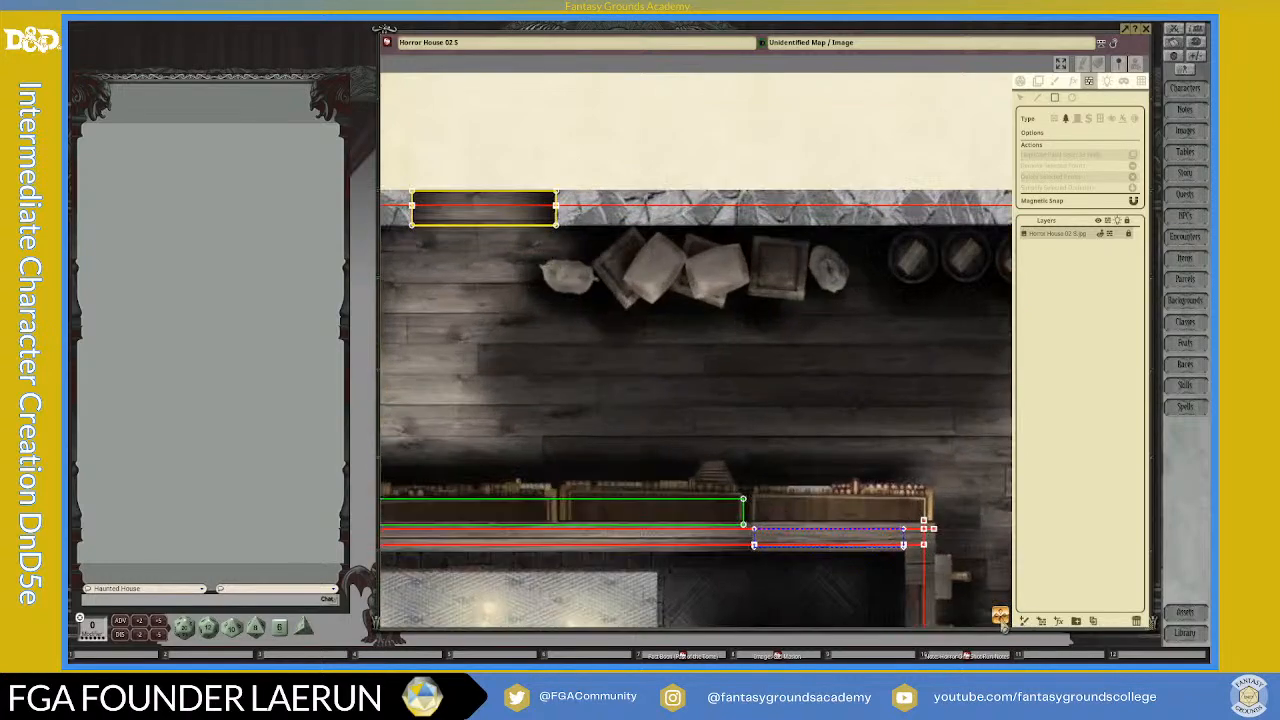
drag(1000, 620, 658, 366)
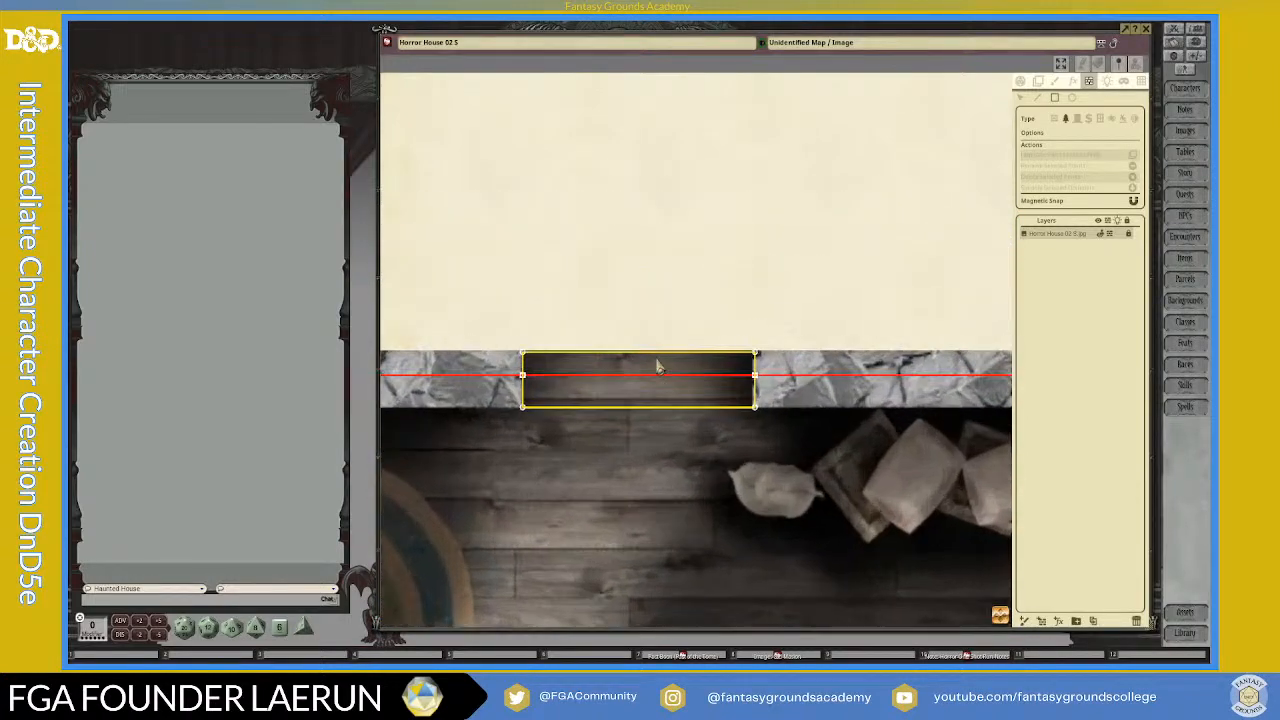
click(1038, 100)
click(622, 361)
scroll(625, 378, up, 1)
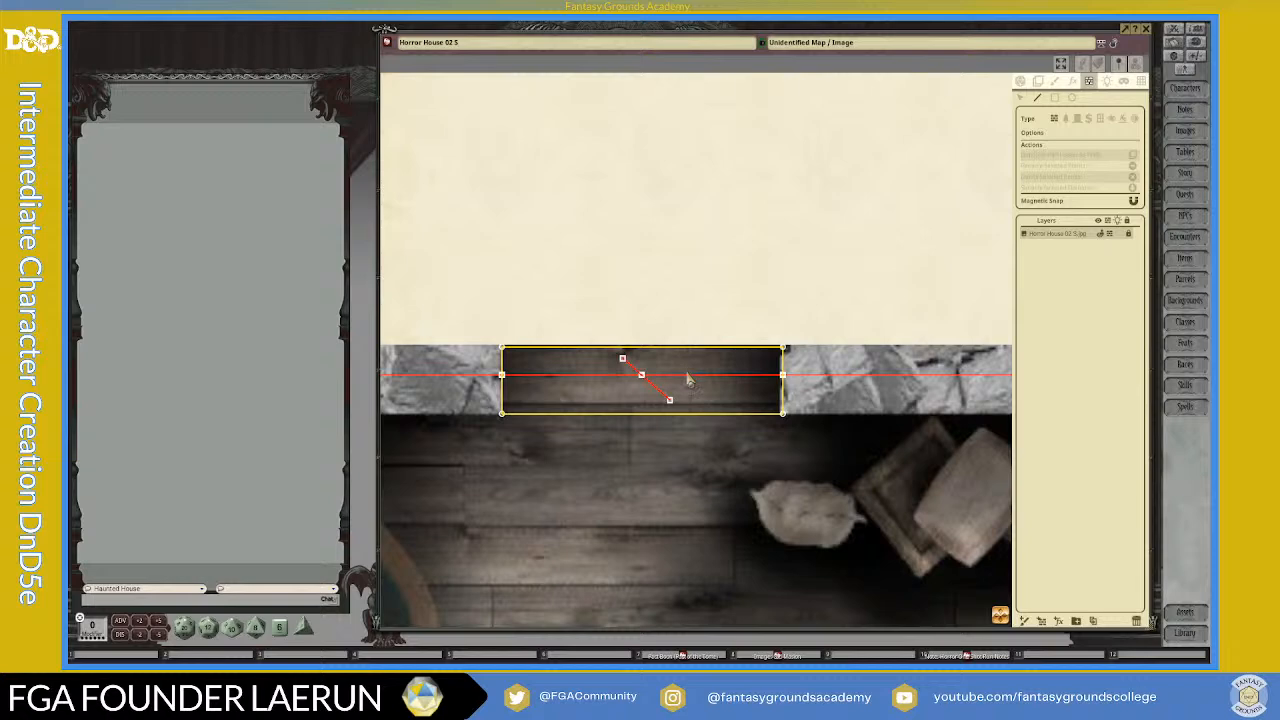
Step: Delete the diagonal line and the leftover crossing point to remove the wall segment running through the north wall's western window
scroll(645, 385, down, 1)
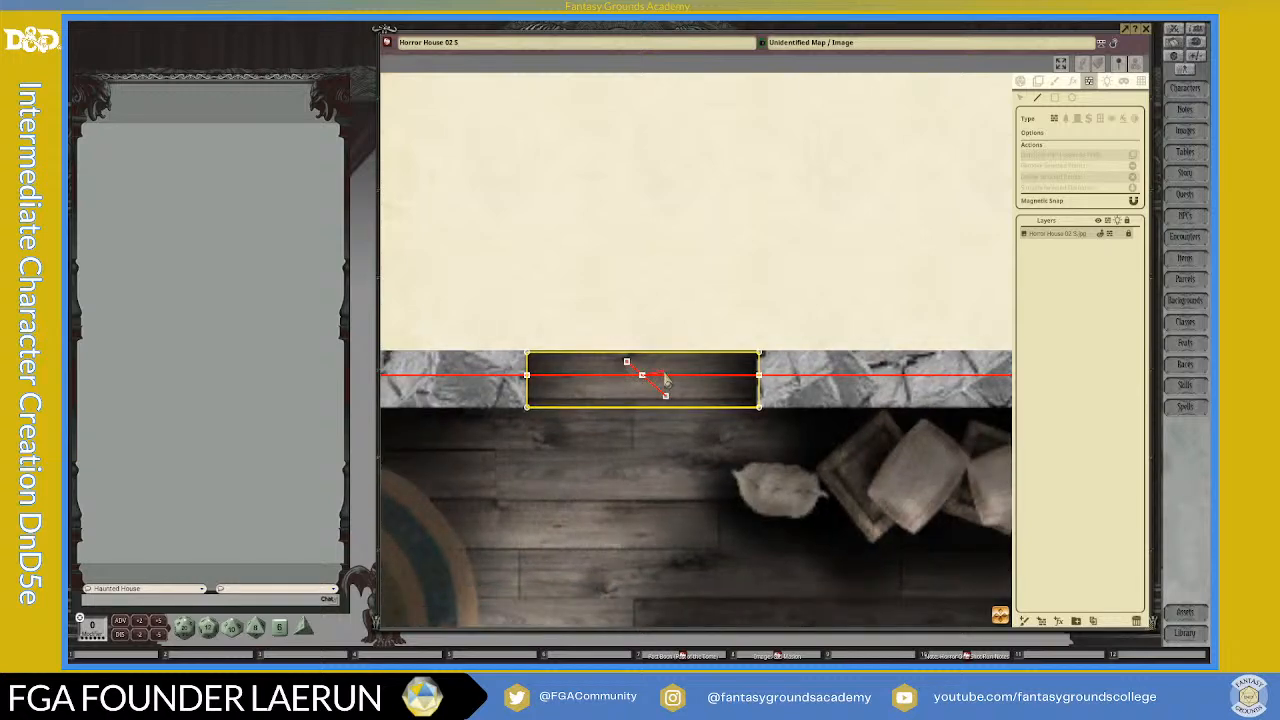
click(1021, 96)
click(642, 376)
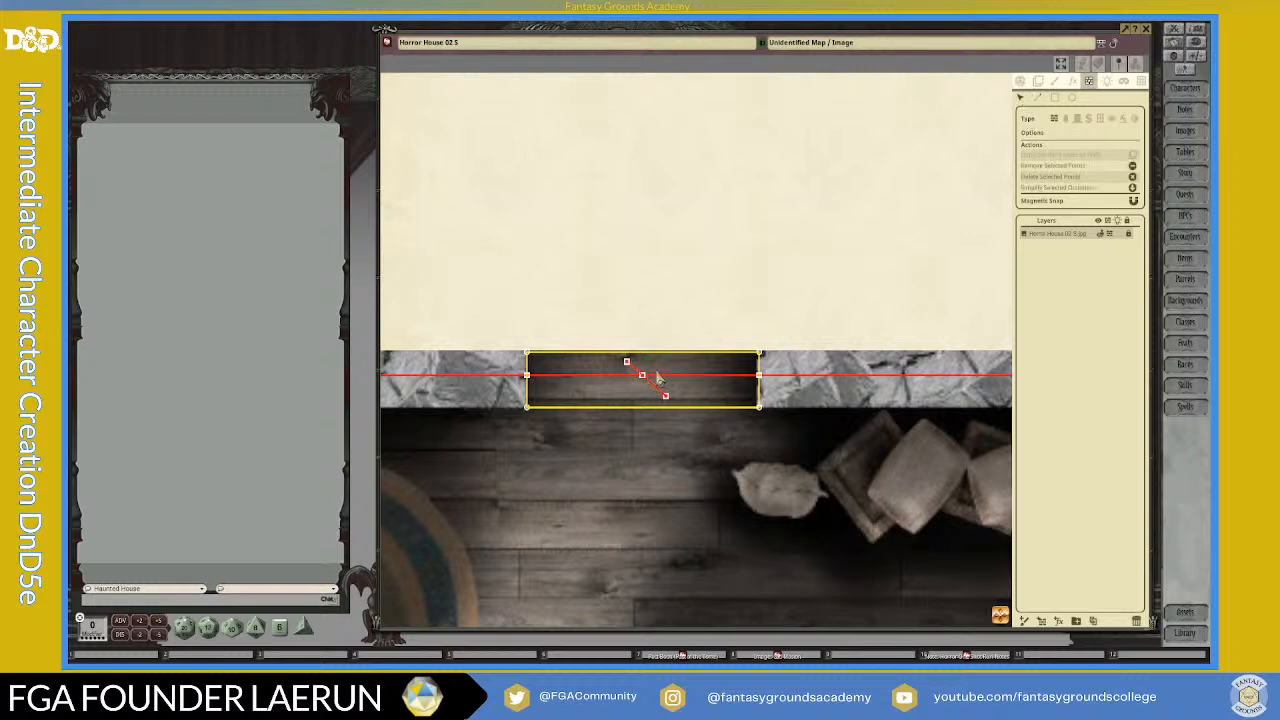
key(Delete)
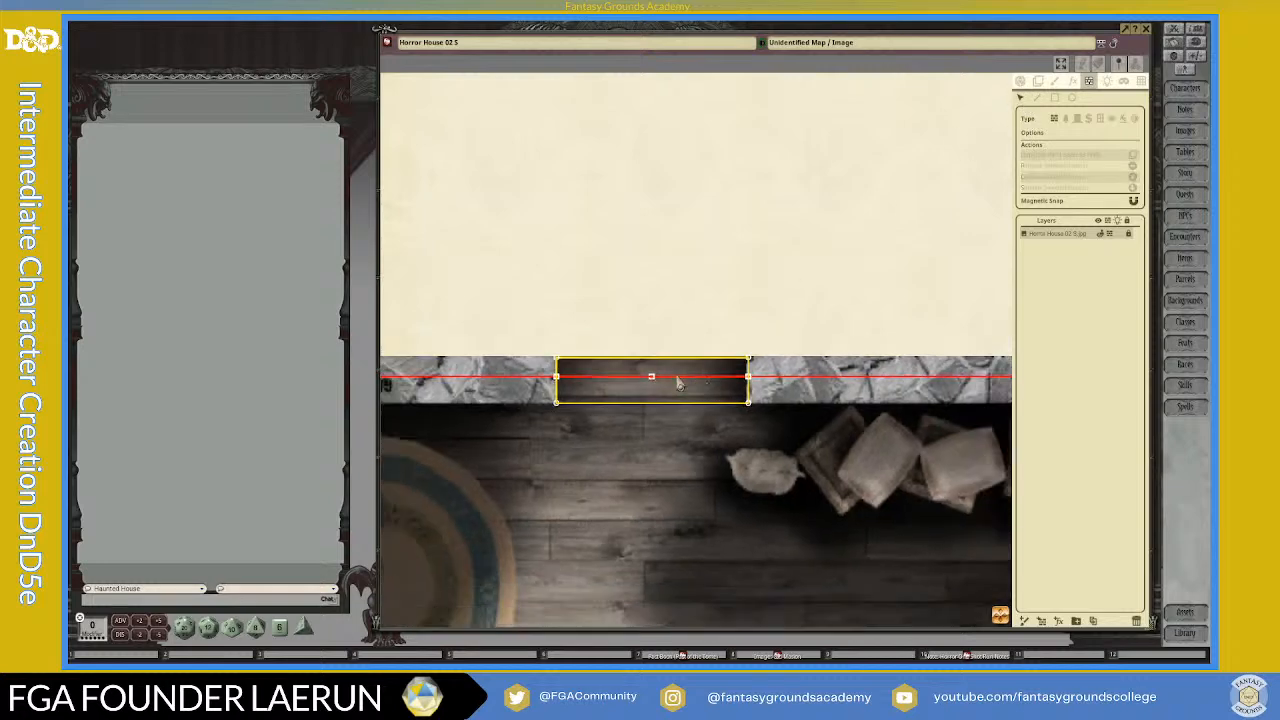
click(647, 384)
key(Delete)
scroll(679, 386, down, 6)
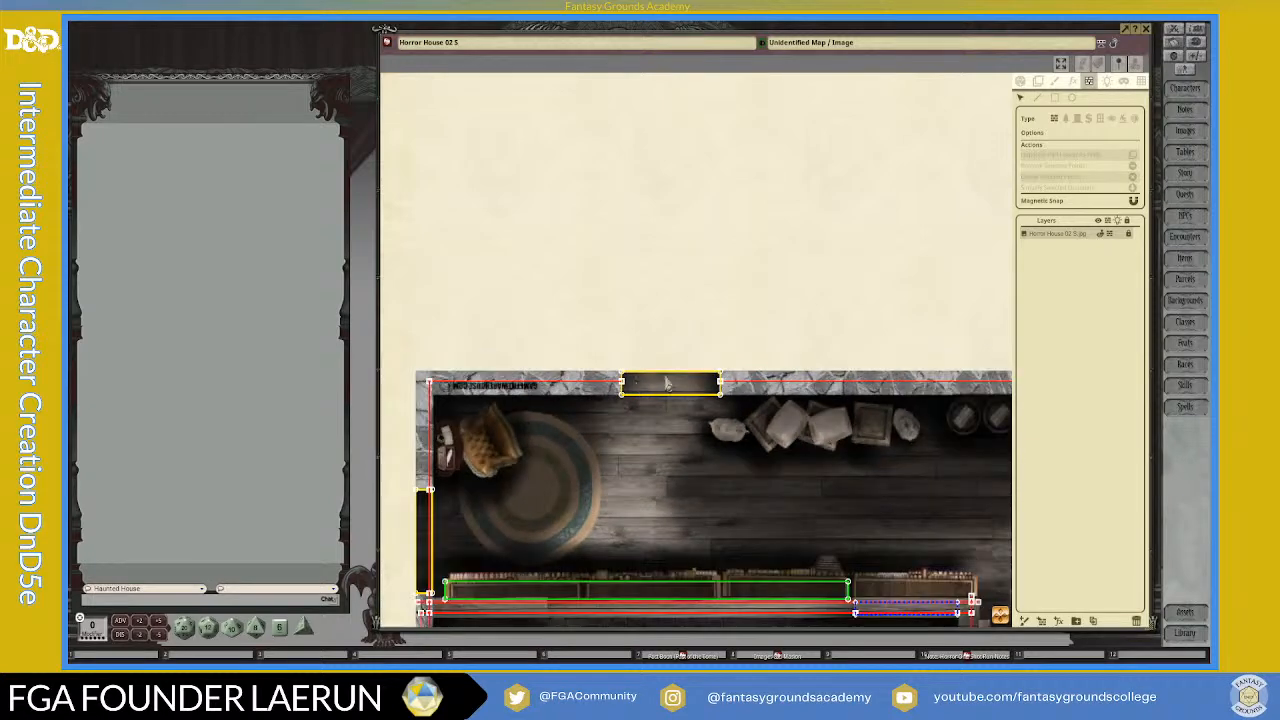
scroll(739, 480, down, 1)
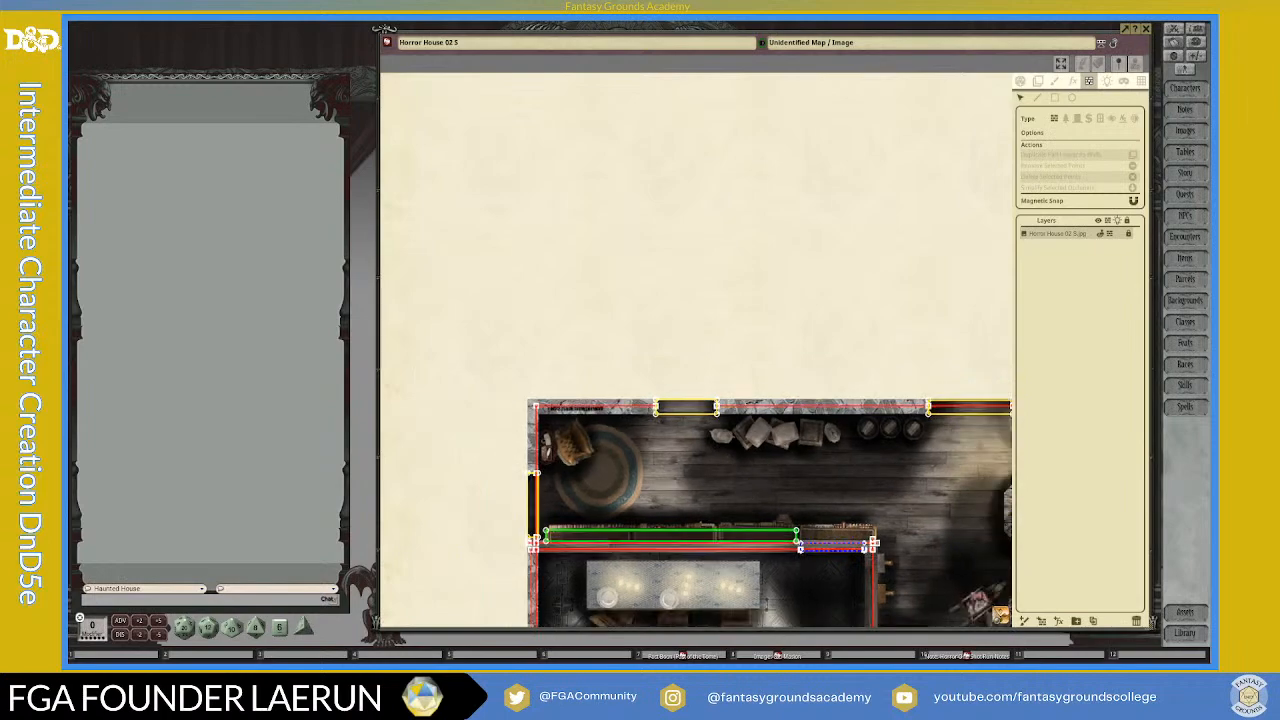
Step: Draw a short wall line across the wall inside the north wall's middle window and delete the crossing to remove that wall segment
drag(1040, 616, 1137, 625)
scroll(768, 468, up, 5)
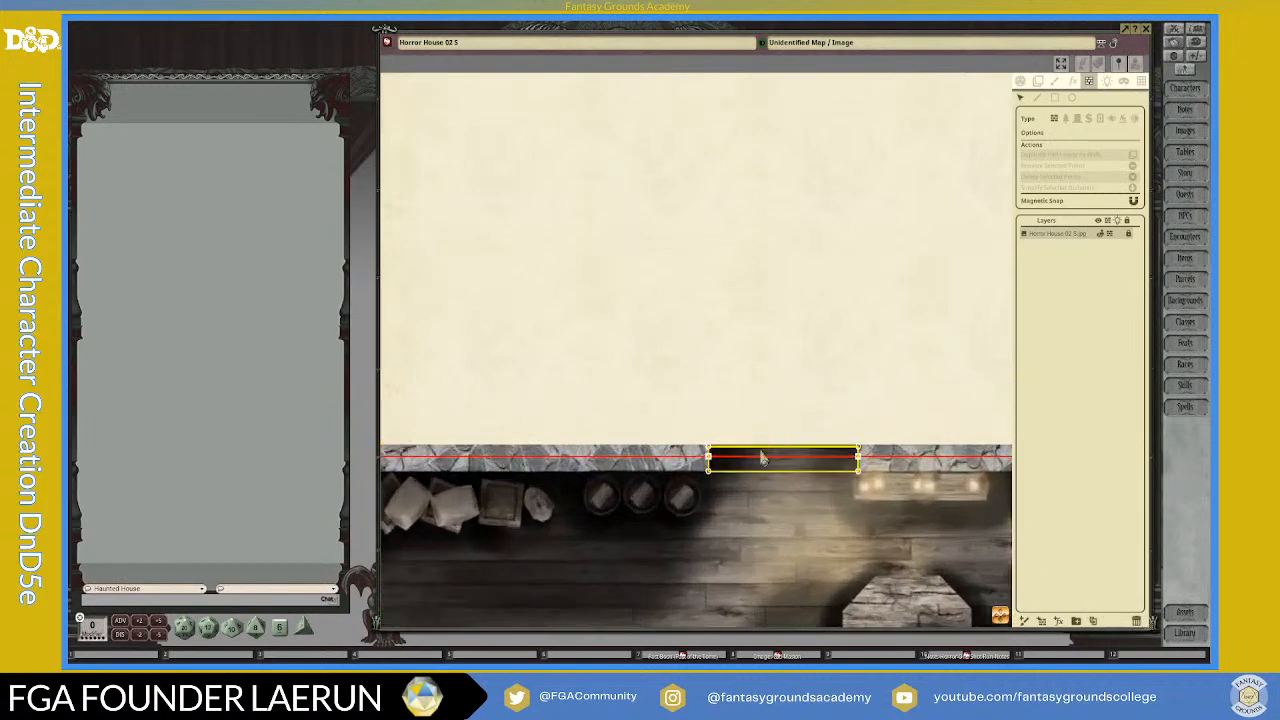
click(1037, 97)
click(798, 436)
right_click(833, 475)
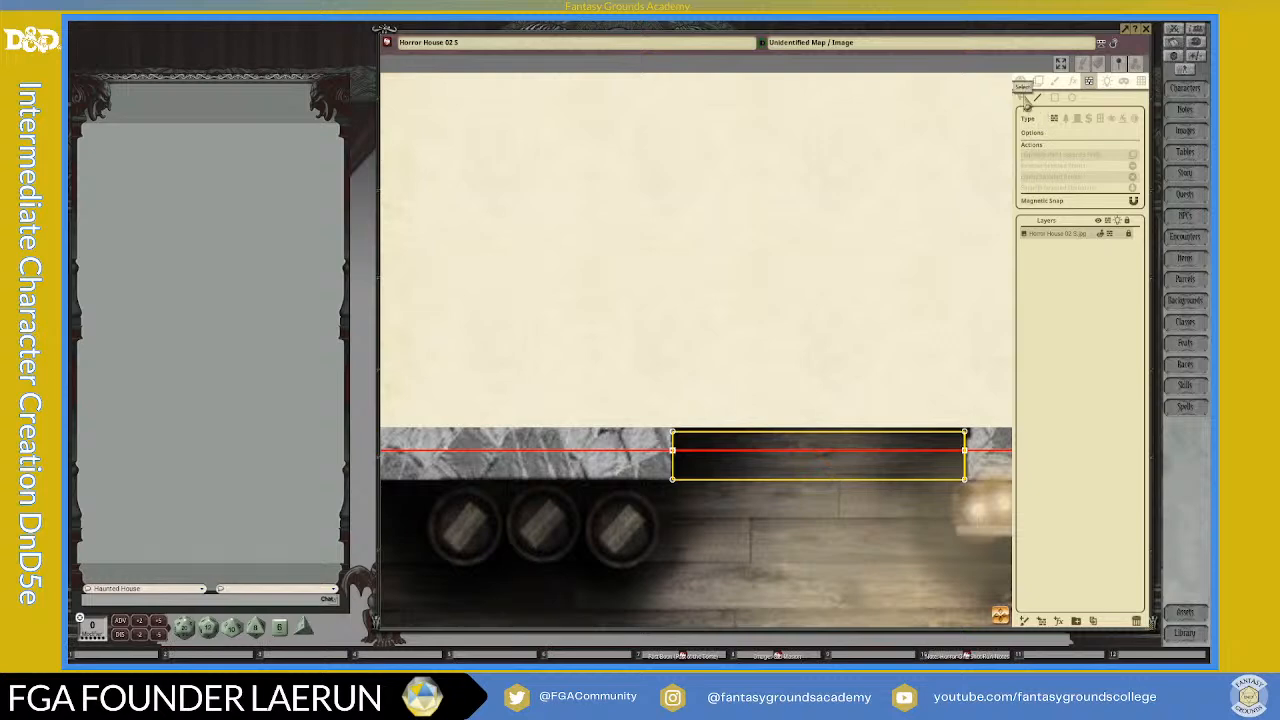
click(806, 440)
double_click(830, 470)
click(1021, 98)
click(815, 452)
key(Delete)
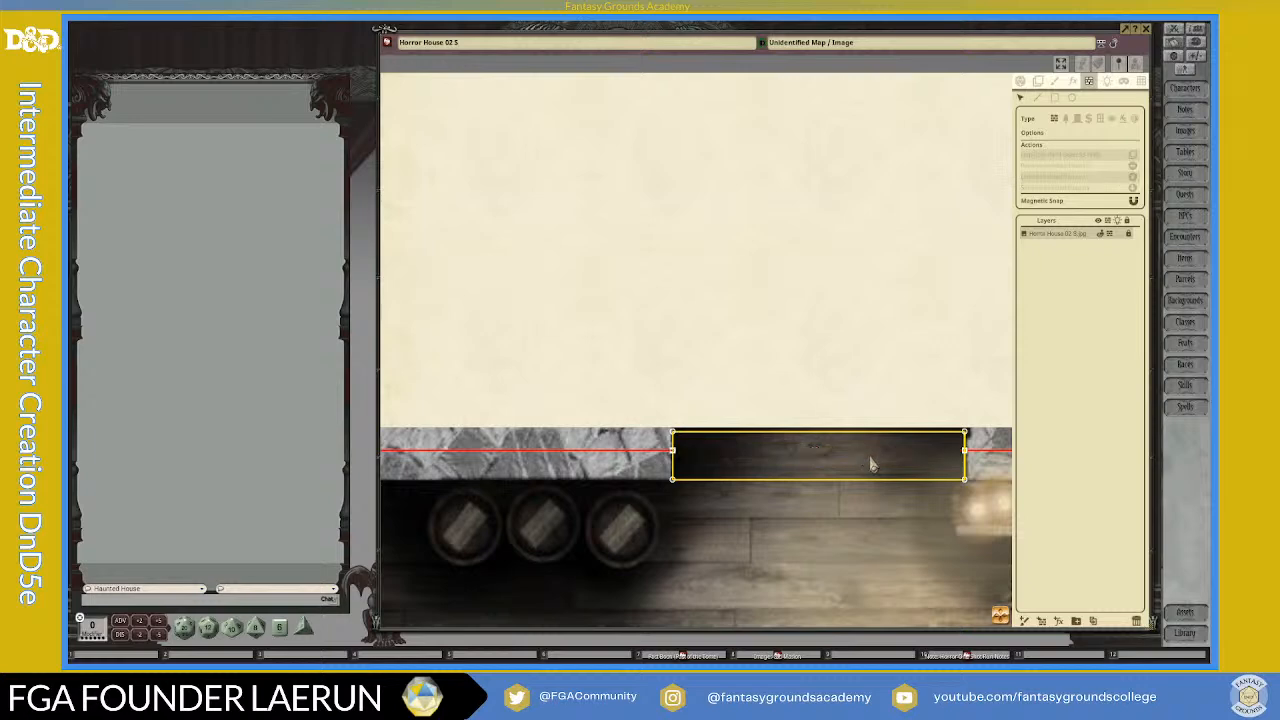
Step: Draw a rectangular window occluder over the eastern opening in the north wall, near the house's northeast corner
scroll(868, 458, down, 5)
drag(1003, 617, 977, 515)
scroll(706, 431, up, 3)
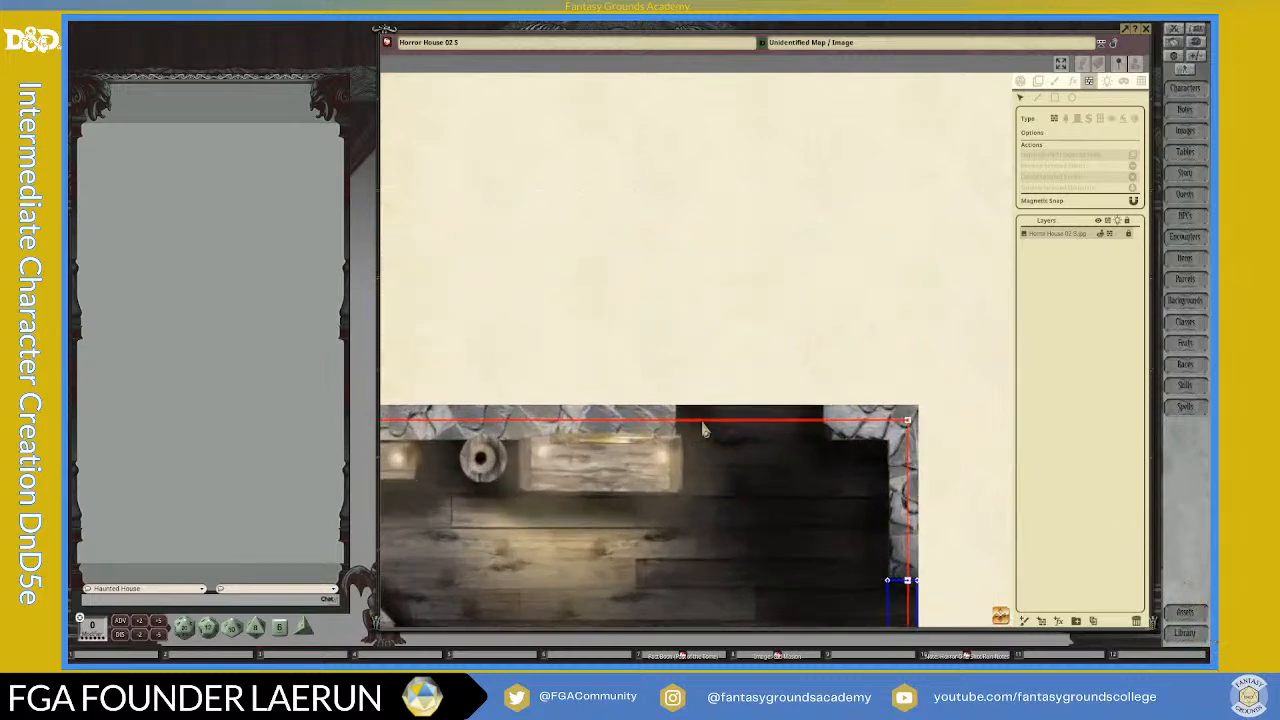
click(1100, 120)
click(1054, 97)
mouse_move(678, 411)
mouse_down()
mouse_move(786, 423)
mouse_move(823, 443)
mouse_up()
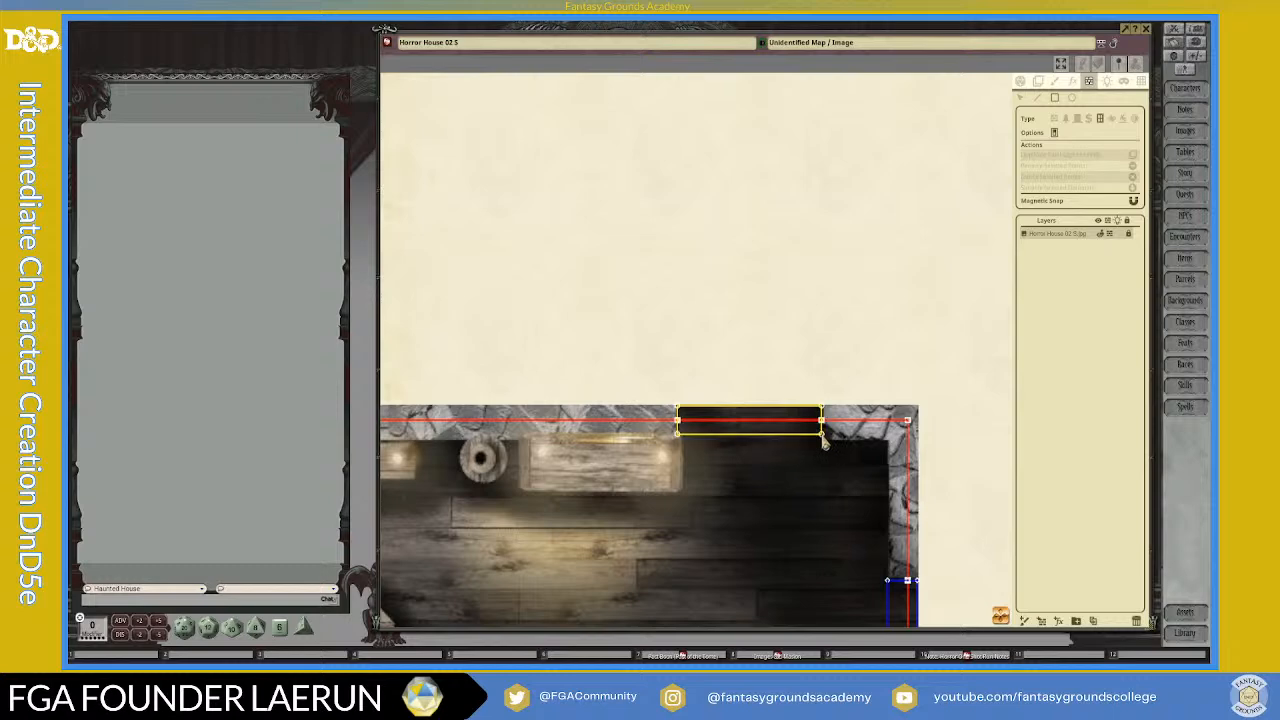
Step: Draw a short diagonal wall line across the wall inside the north wall's eastern window and delete the crossing to clear that segment
click(1037, 97)
click(736, 413)
click(766, 434)
scroll(789, 450, up, 1)
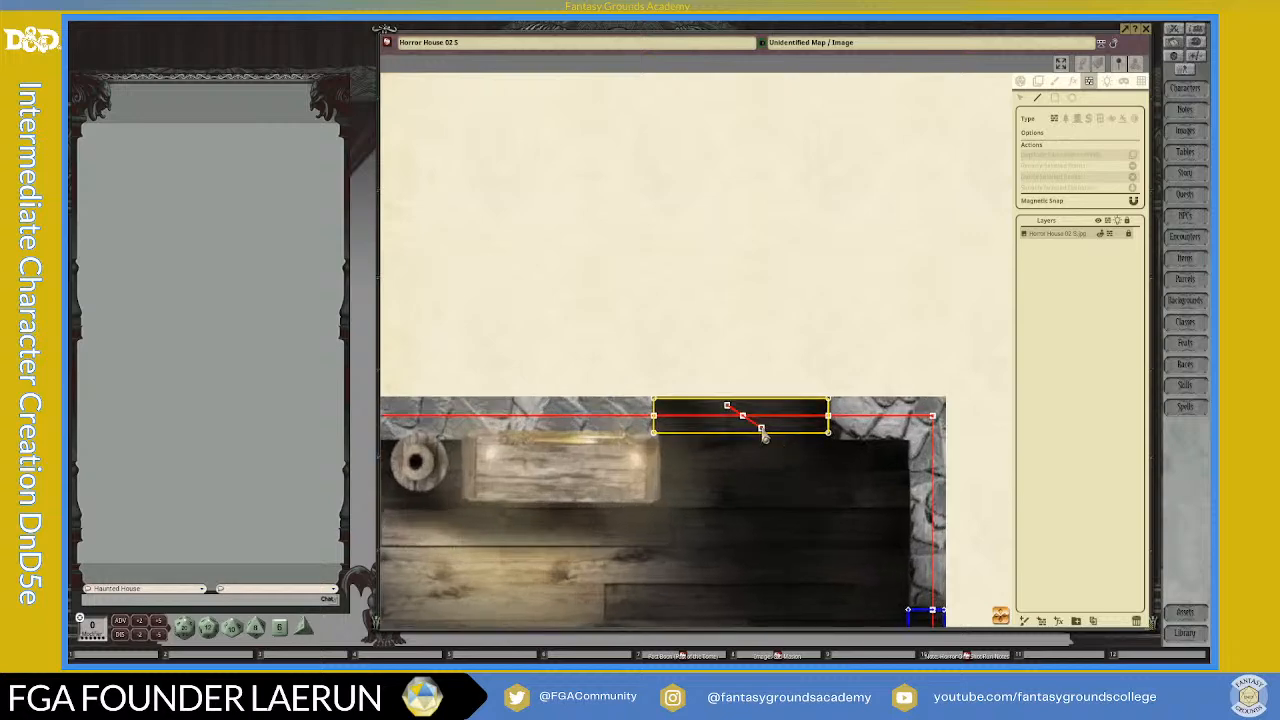
click(1020, 98)
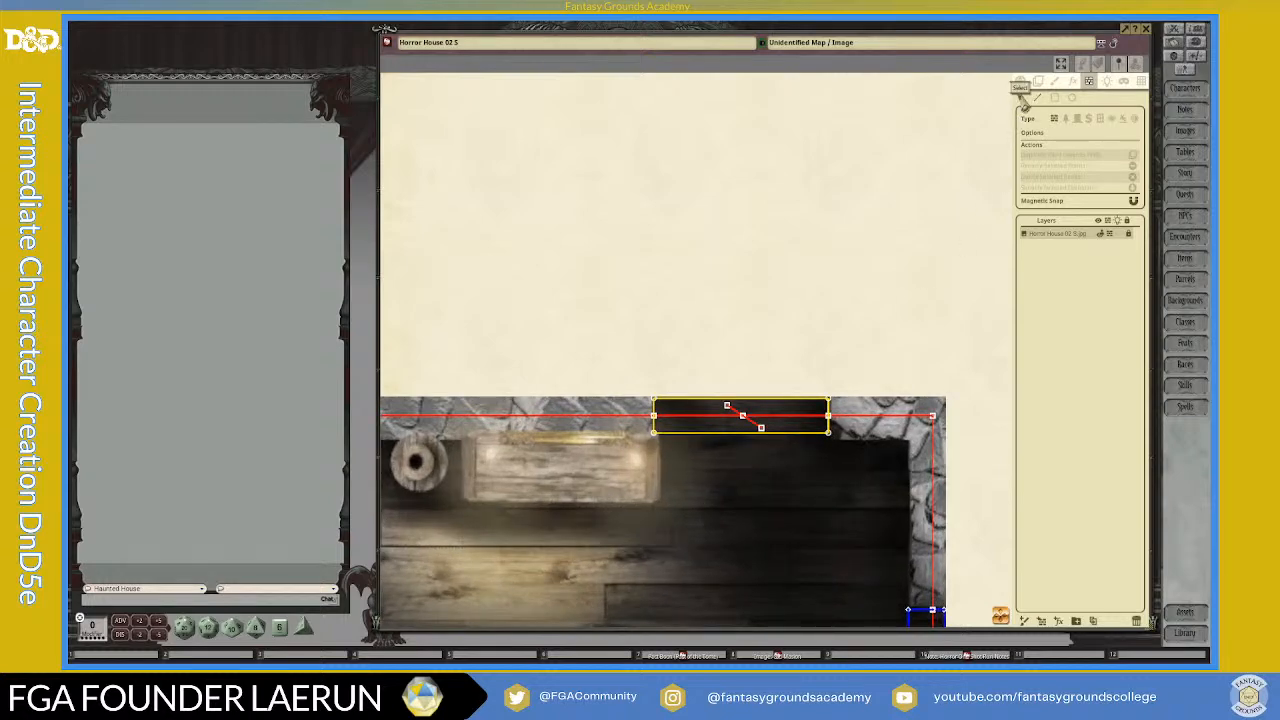
click(745, 424)
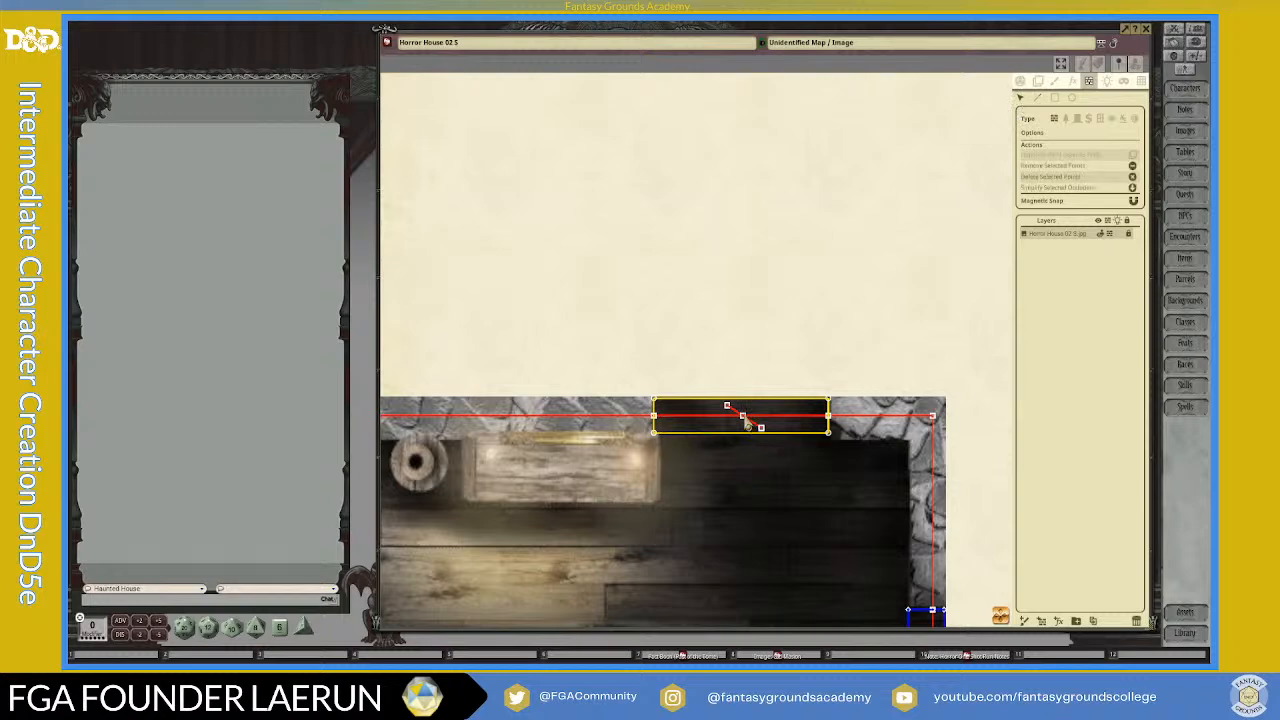
key(Delete)
click(745, 421)
key(Delete)
Step: Draw a short diagonal wall line crossing the existing wall line inside the door in the east wall
scroll(828, 470, down, 8)
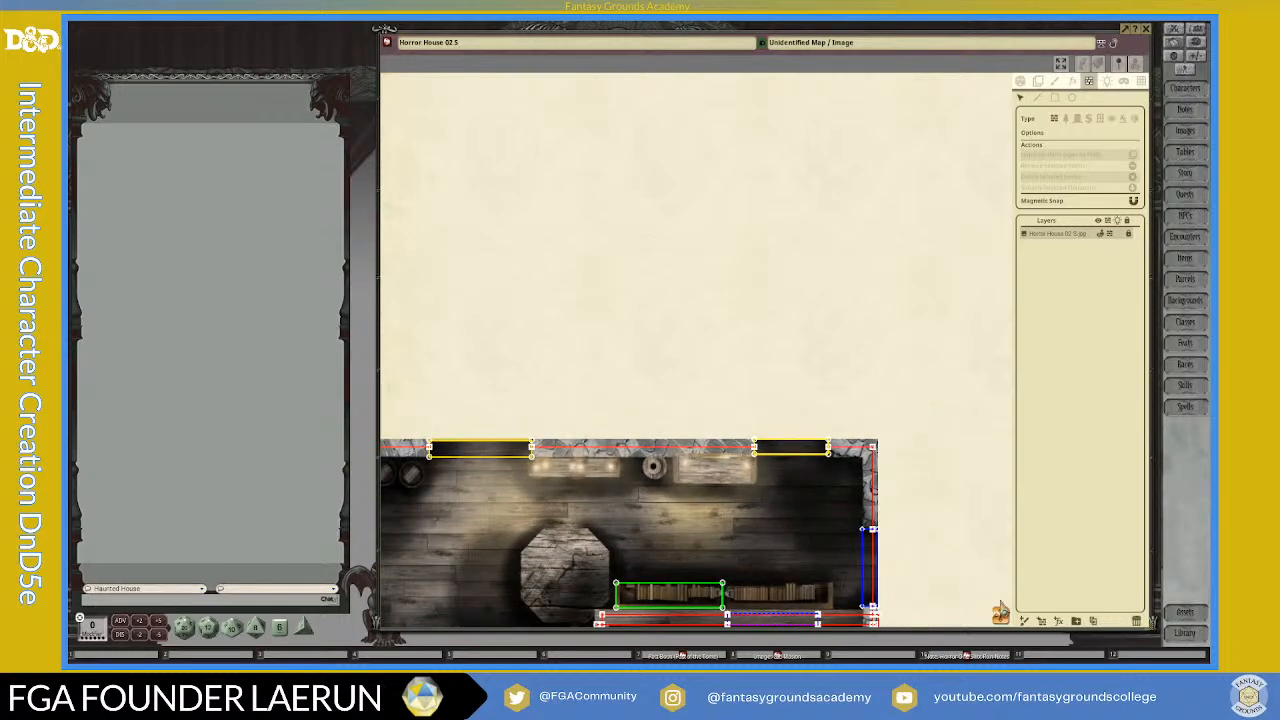
drag(1002, 615, 1077, 694)
scroll(790, 420, up, 10)
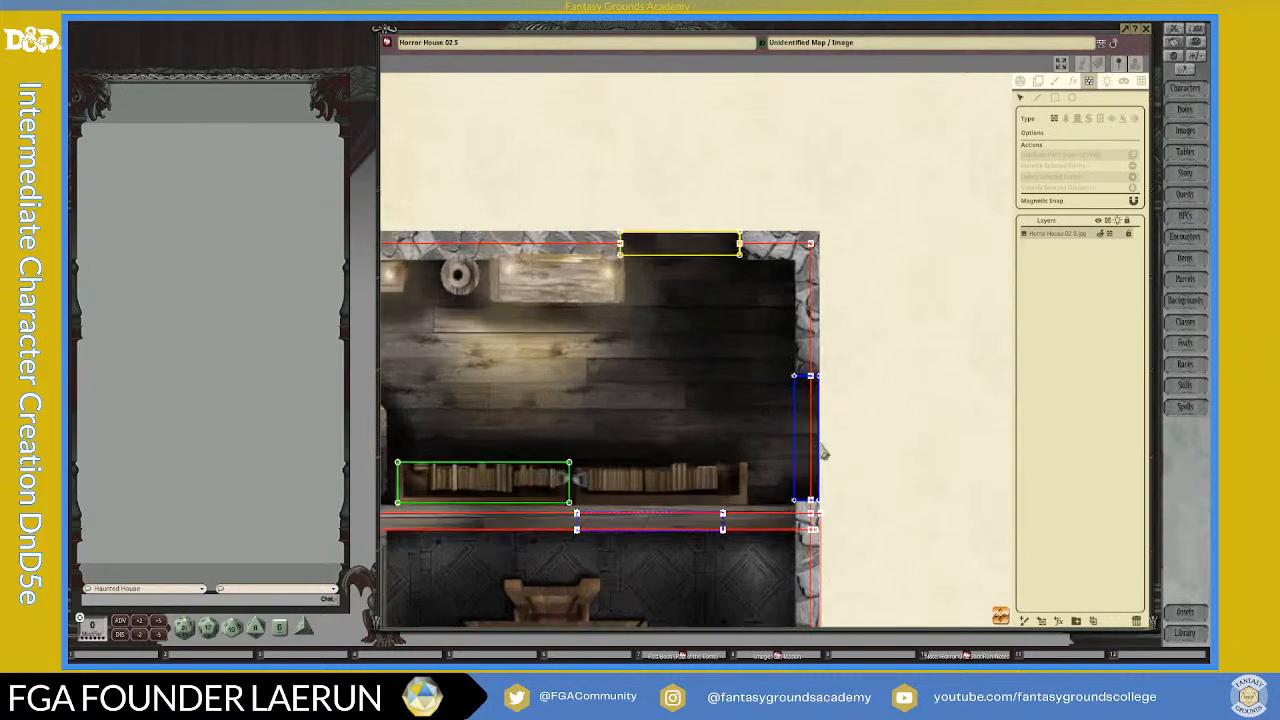
click(1037, 97)
click(779, 390)
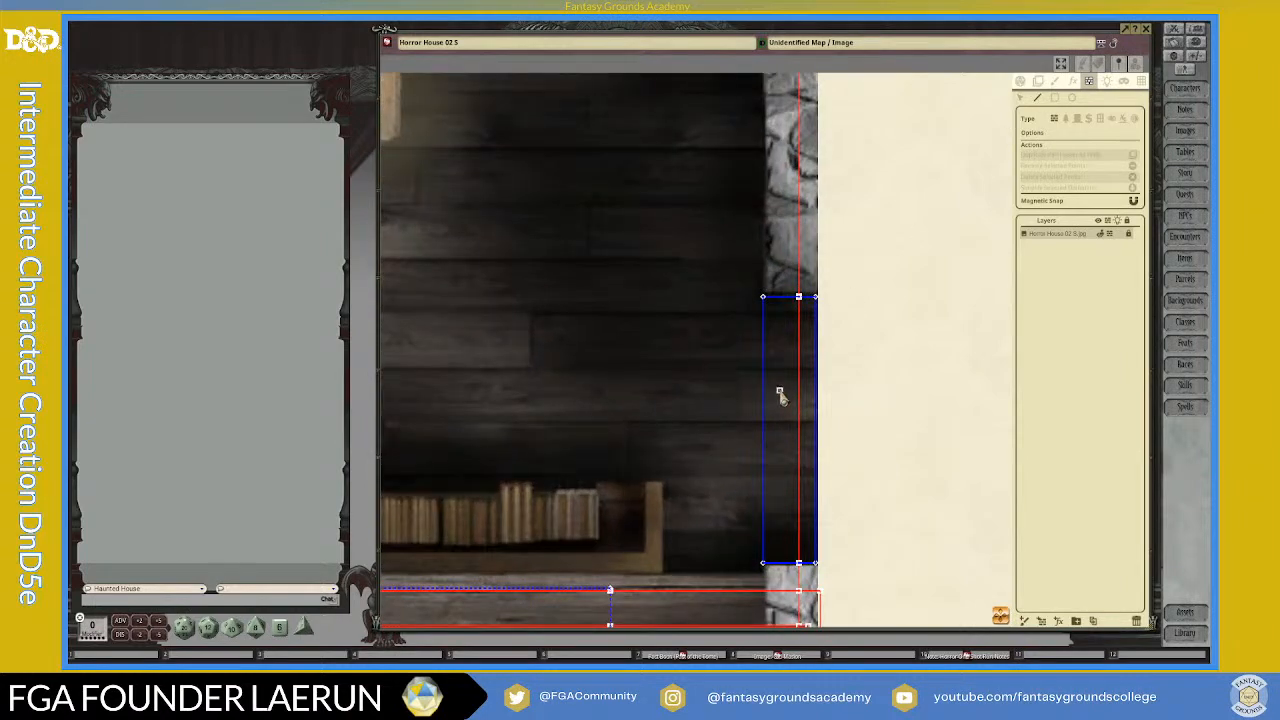
click(808, 436)
Step: Turn off magnetic snap and try to draw short wall lines across both wall lines inside the secret door south of the bookcase
scroll(848, 522, down, 2)
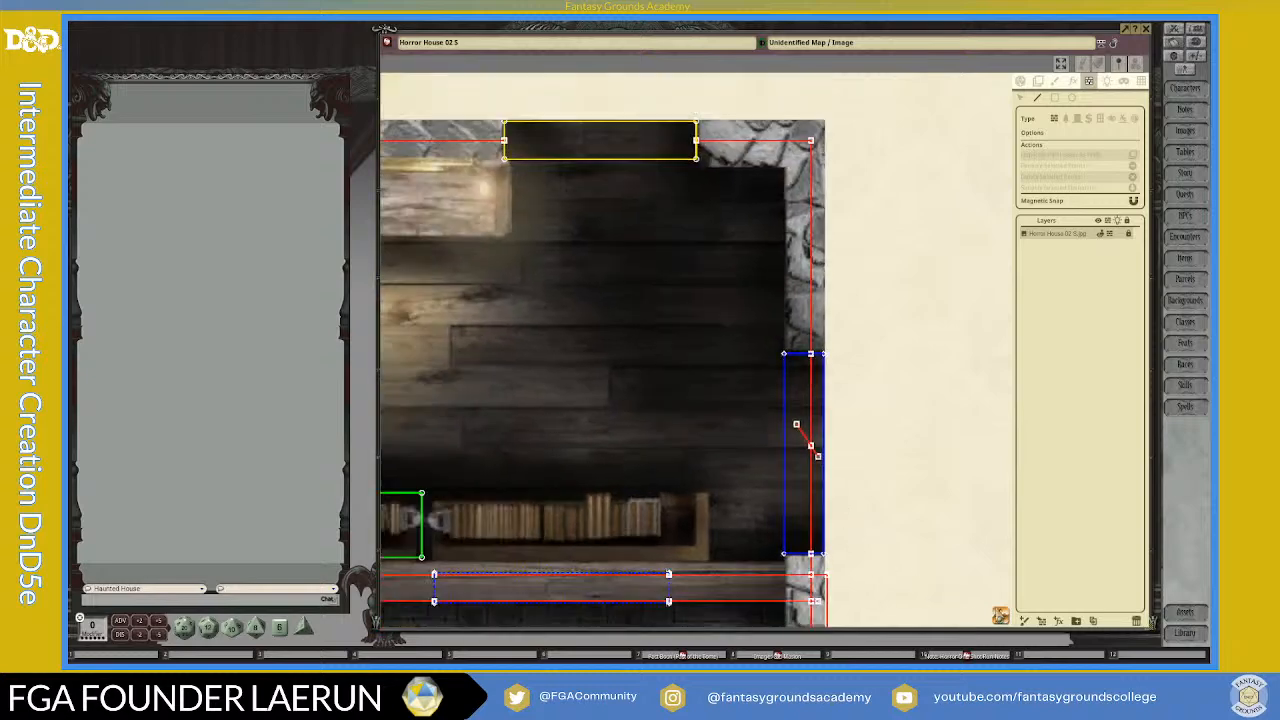
drag(555, 615, 600, 412)
scroll(589, 406, up, 4)
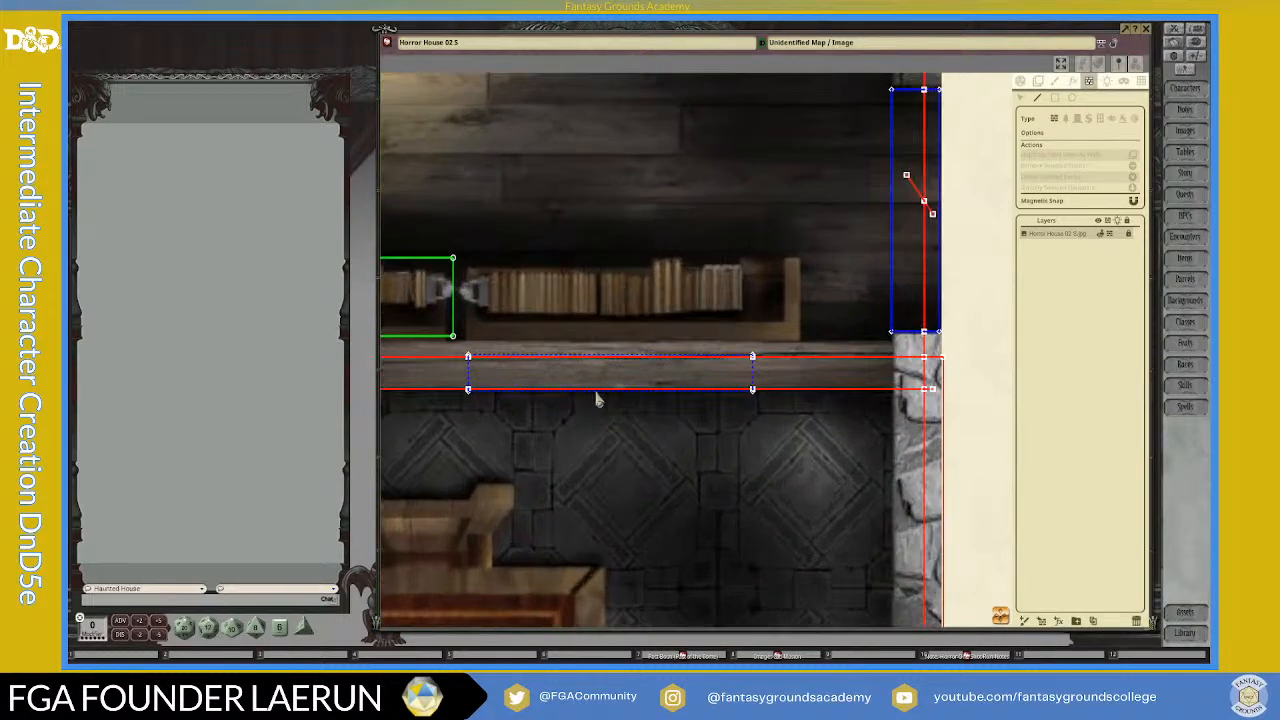
scroll(618, 392, up, 3)
click(647, 402)
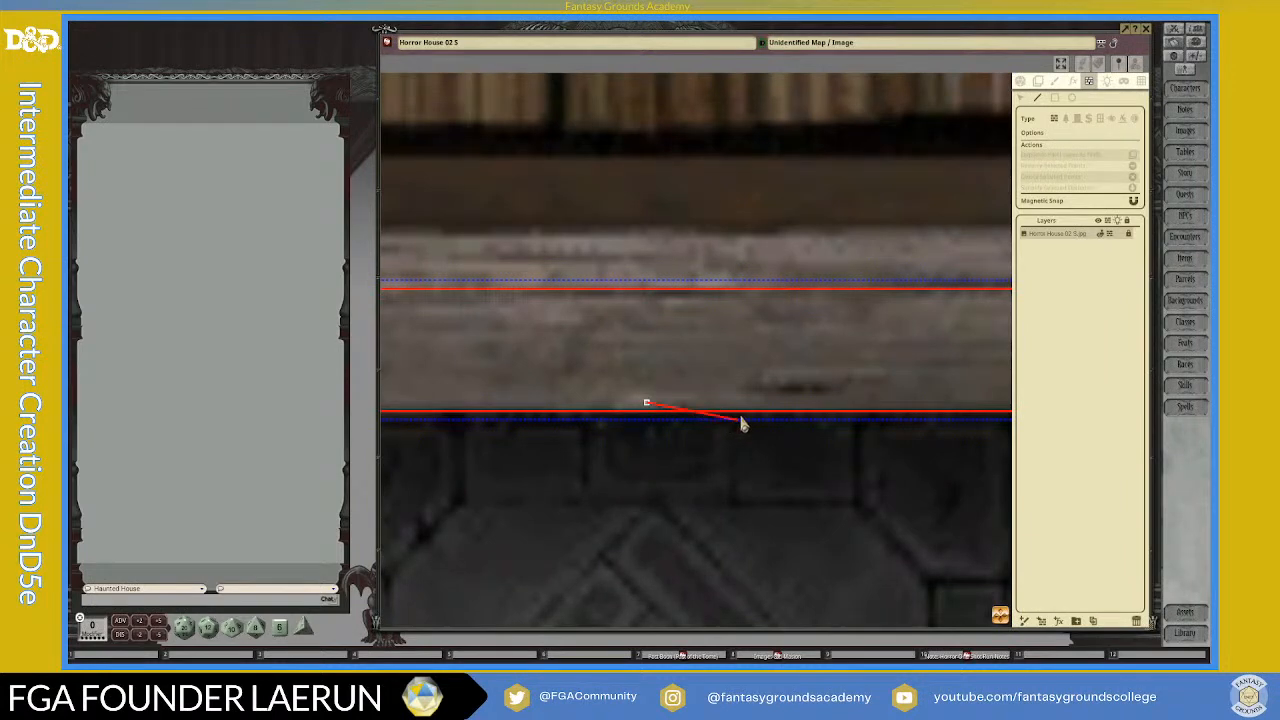
click(1133, 205)
double_click(837, 413)
click(662, 288)
scroll(777, 380, down, 8)
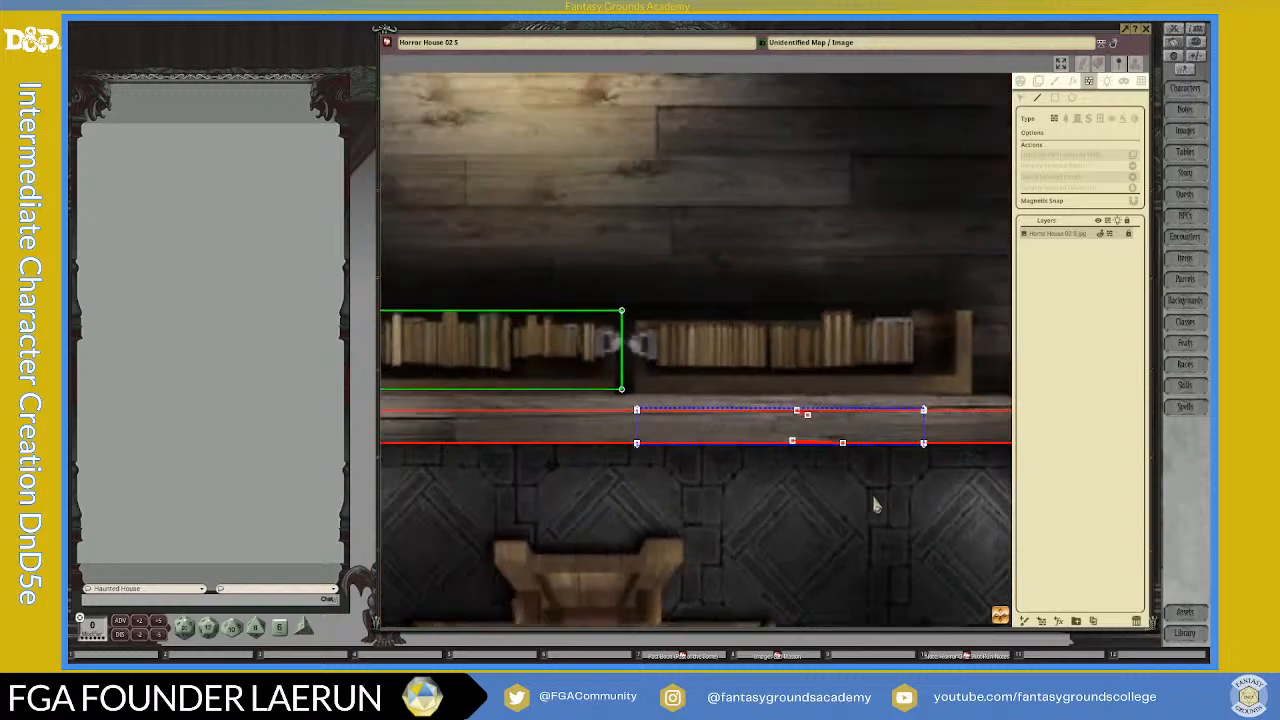
Step: Delete the short stray line attached to the upper wall line inside the secret door
scroll(598, 466, up, 6)
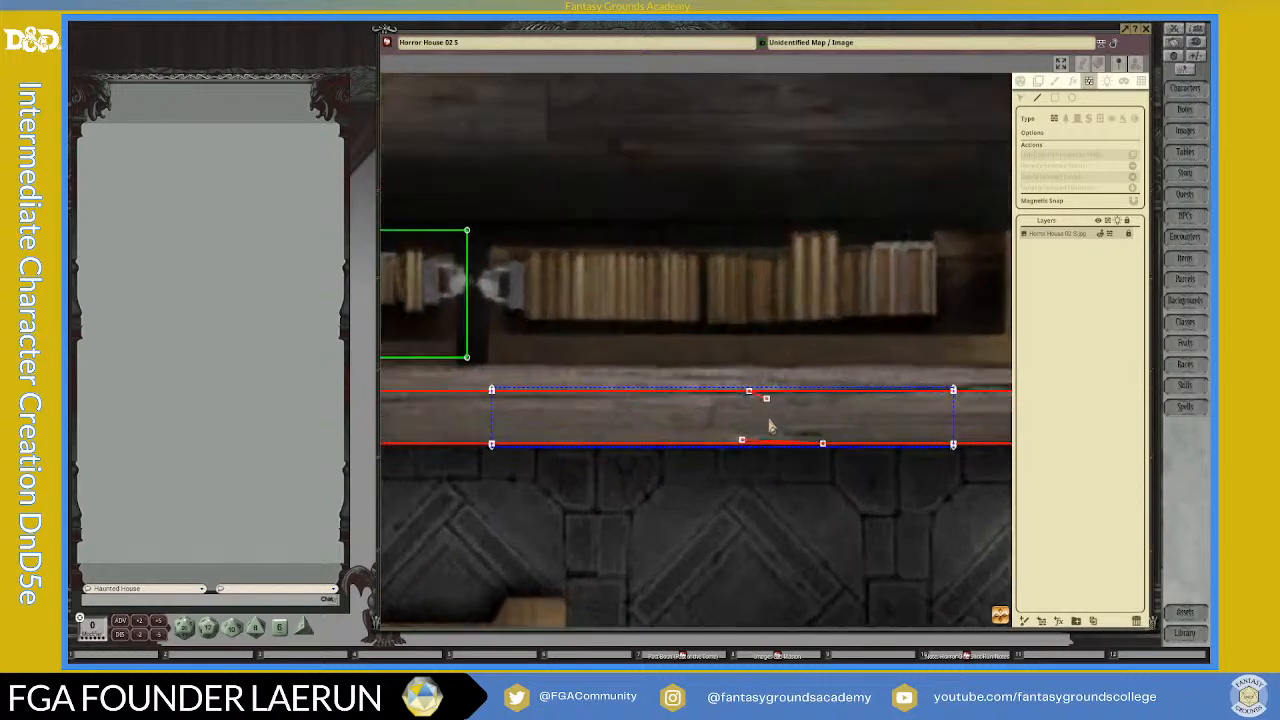
scroll(760, 405, up, 3)
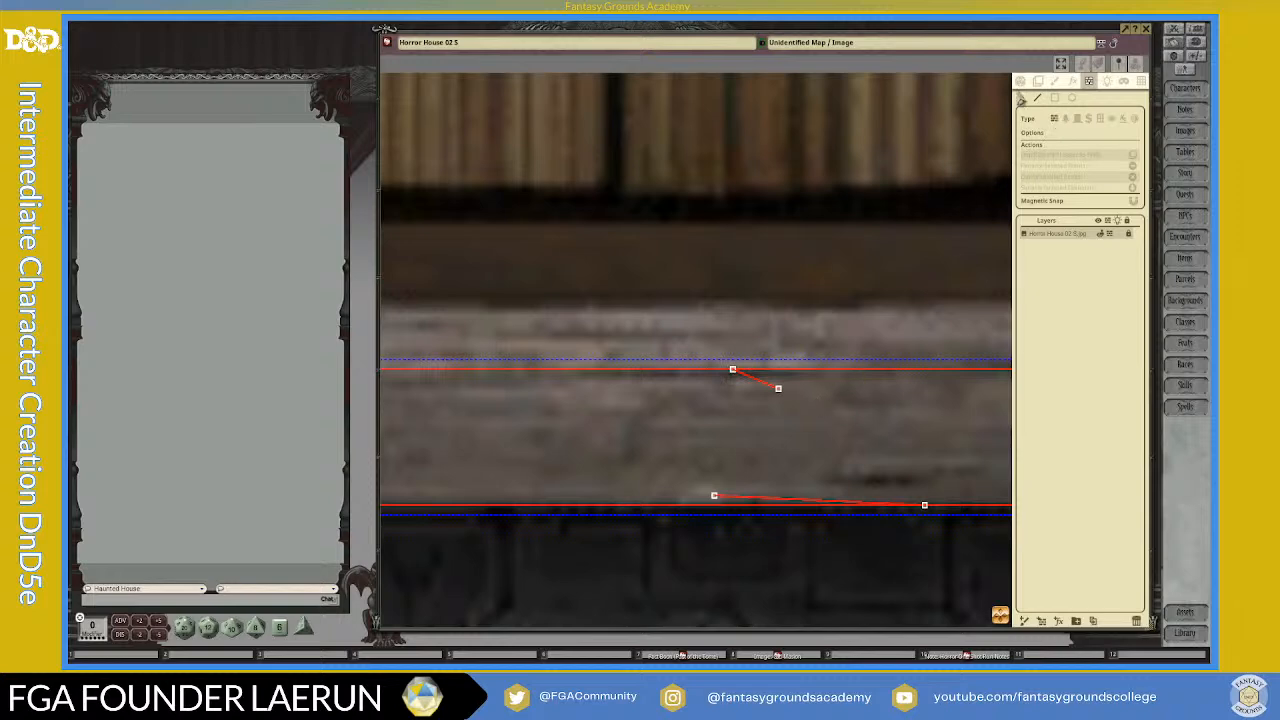
click(1021, 99)
click(778, 389)
key(Delete)
Step: Draw a diagonal wall line that fully crosses the upper wall line inside the secret door
scroll(780, 397, down, 3)
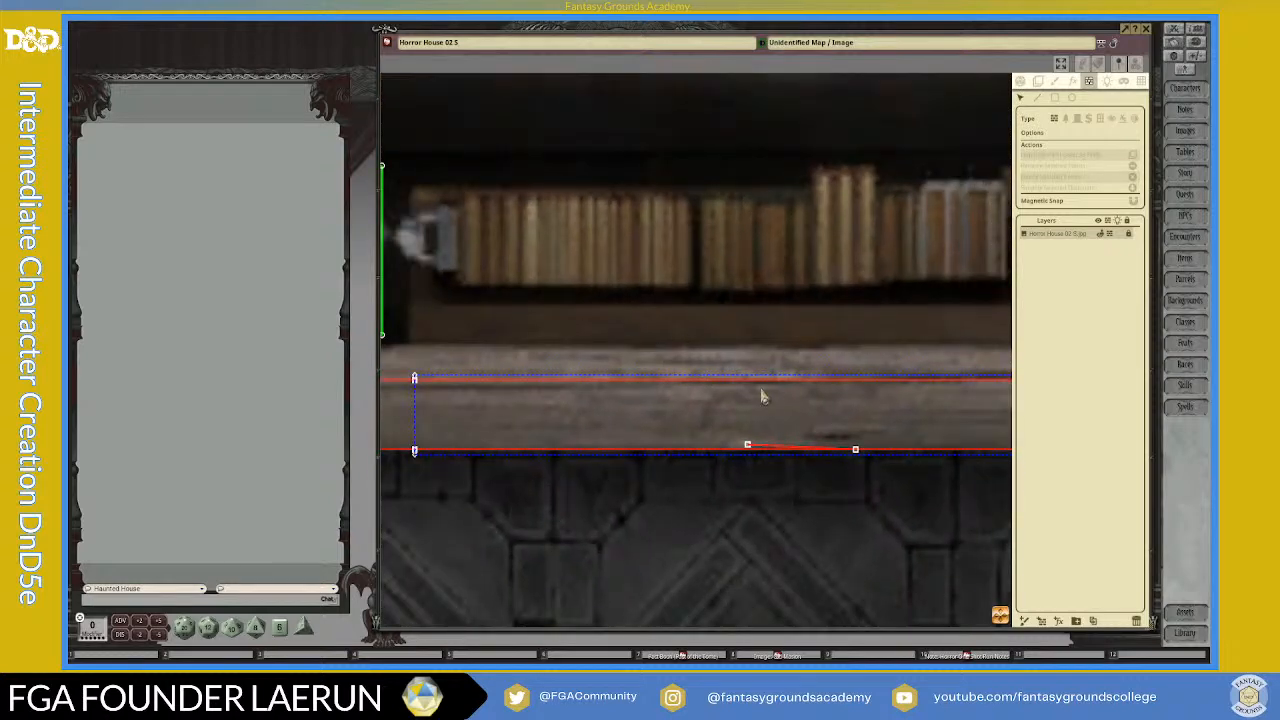
scroll(770, 383, up, 2)
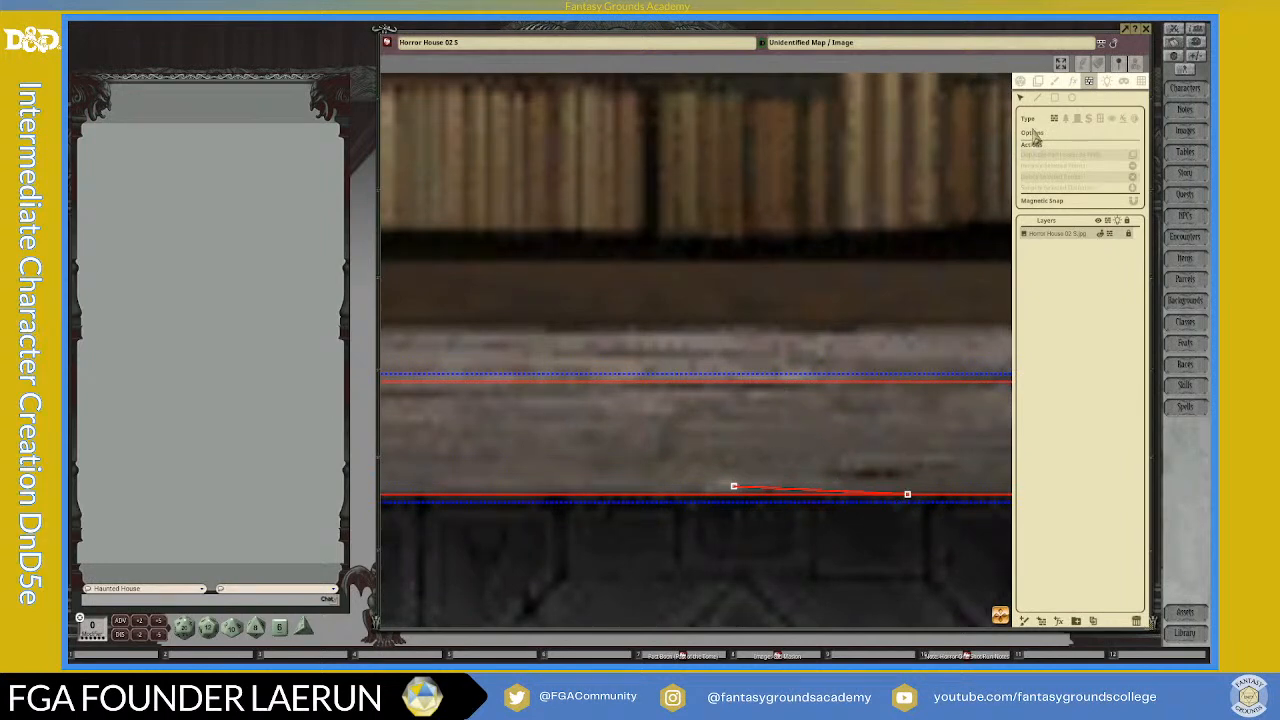
click(1039, 101)
click(771, 382)
right_click(804, 419)
click(771, 384)
right_click(790, 393)
scroll(790, 384, up, 6)
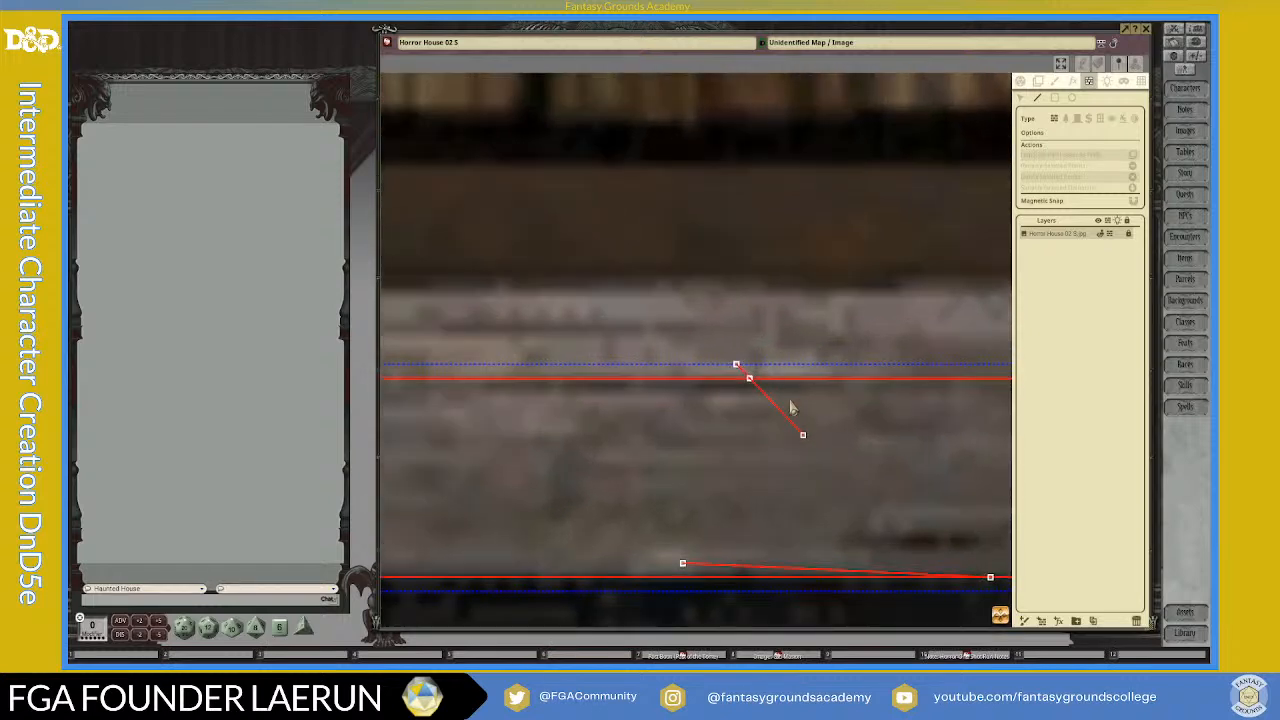
Step: Delete the diagonal line and its crossing point to remove the upper wall segment inside the secret door
scroll(798, 426, down, 3)
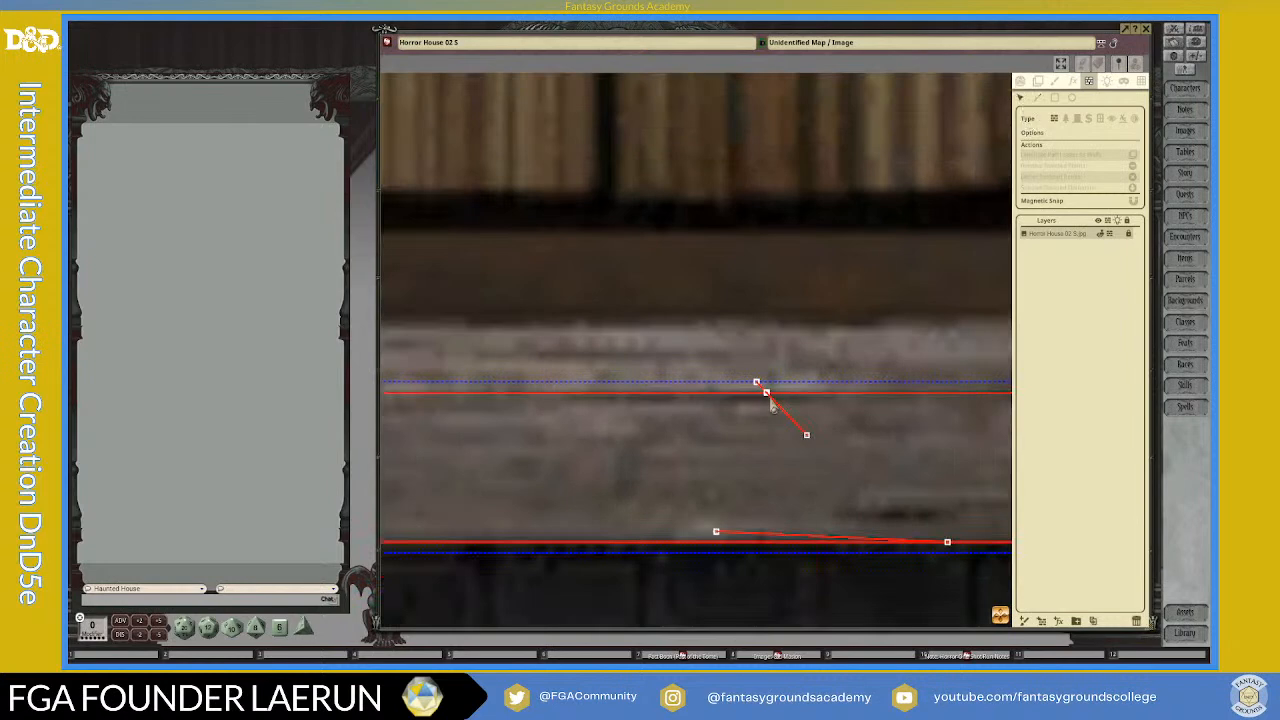
click(767, 399)
key(Delete)
click(767, 399)
key(Delete)
Step: Delete the shallow sloping stray line on the lower wall line inside the secret door
scroll(840, 423, down, 5)
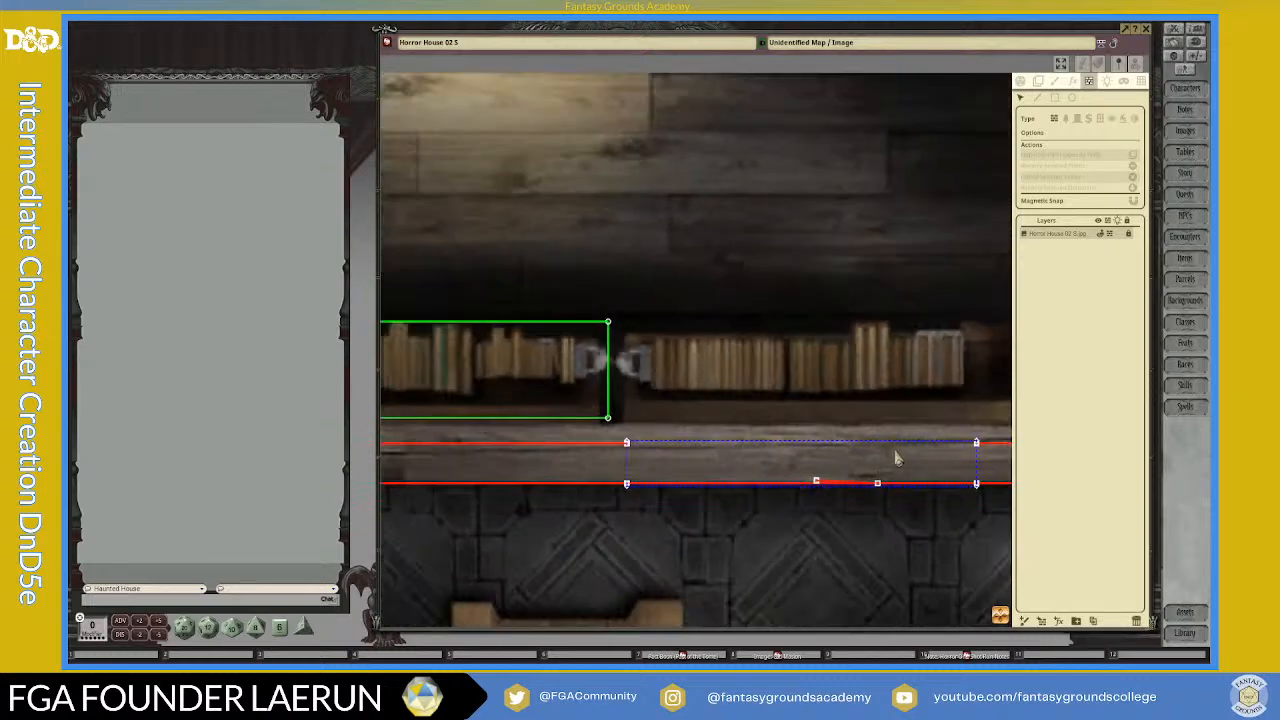
scroll(896, 458, up, 6)
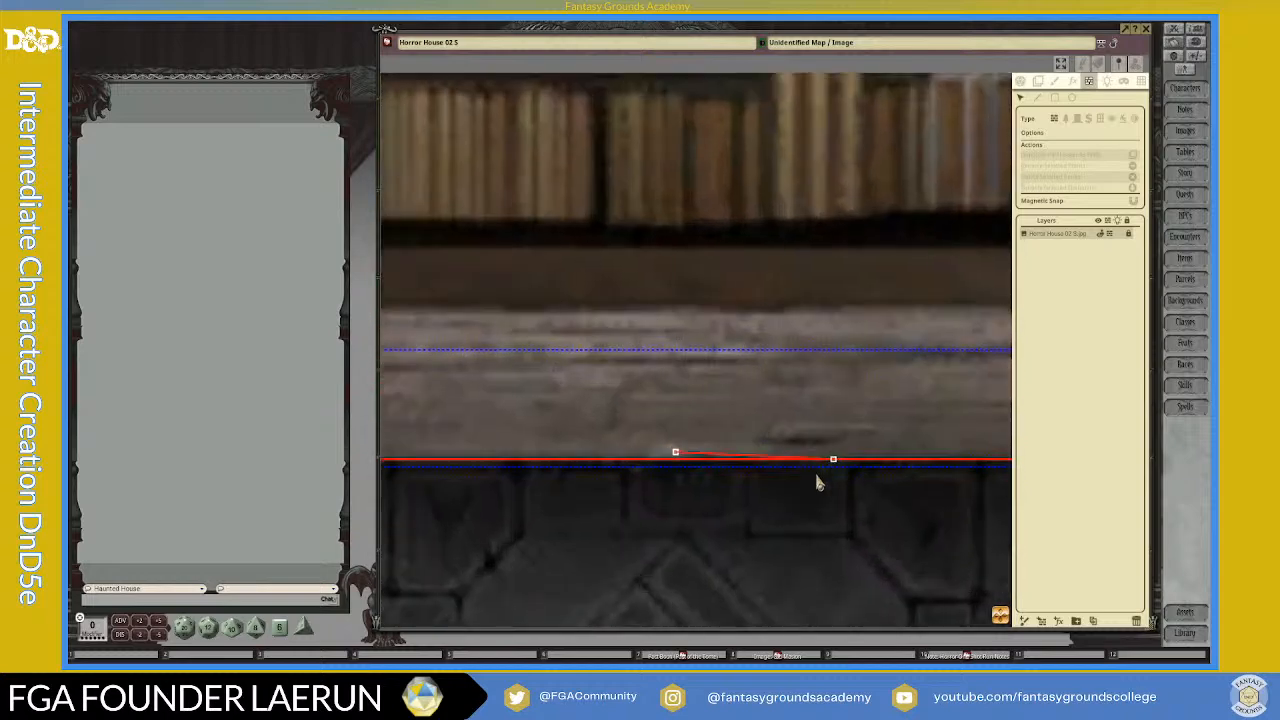
scroll(814, 483, down, 2)
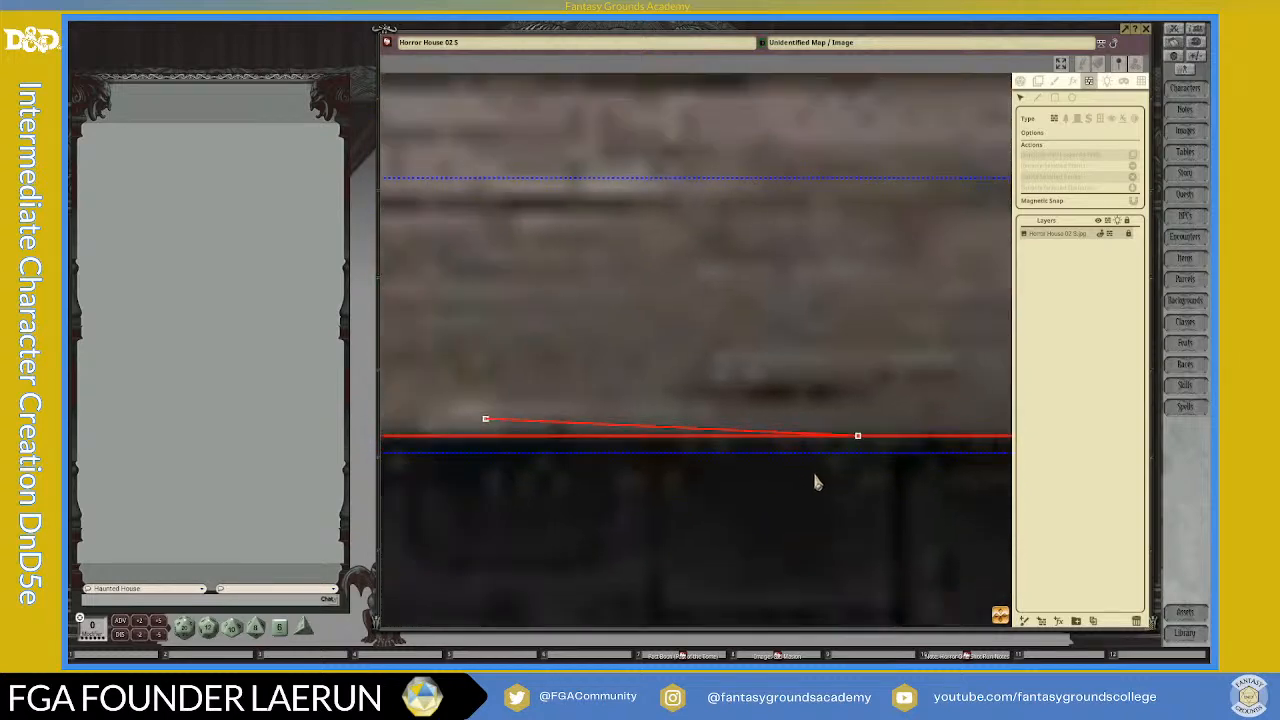
click(859, 439)
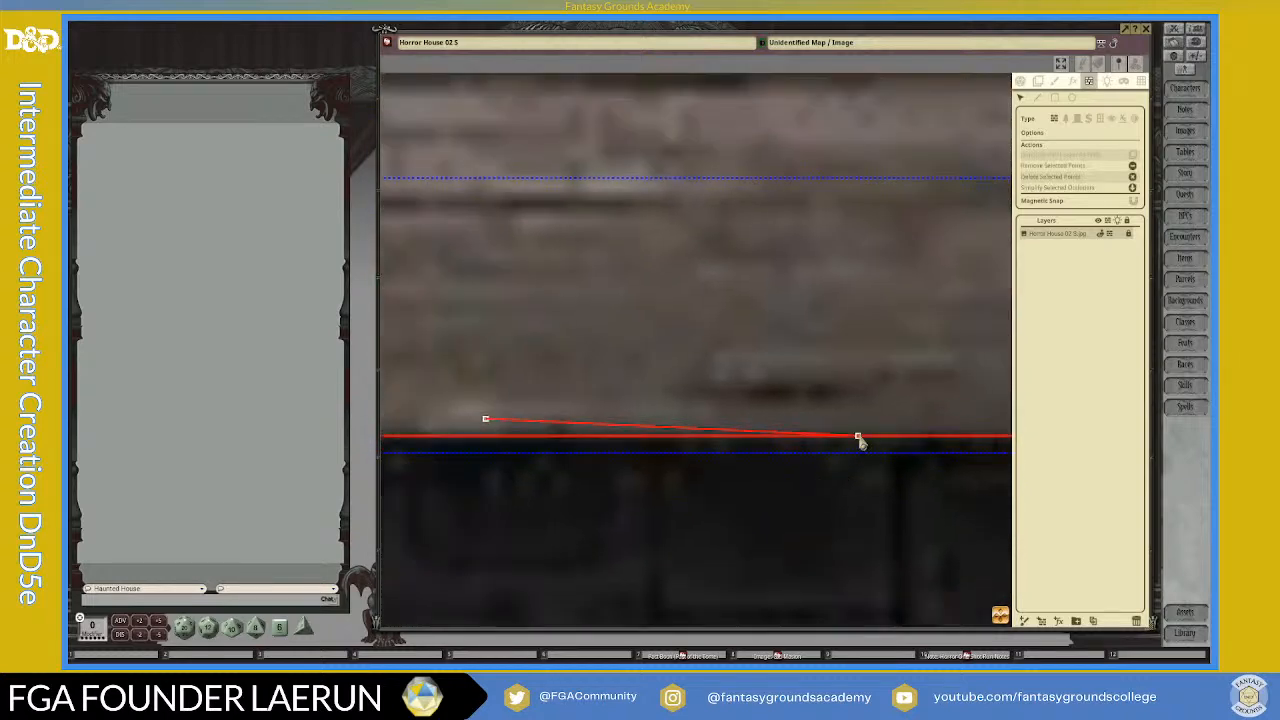
scroll(858, 442, down, 3)
scroll(853, 441, up, 3)
scroll(856, 443, up, 4)
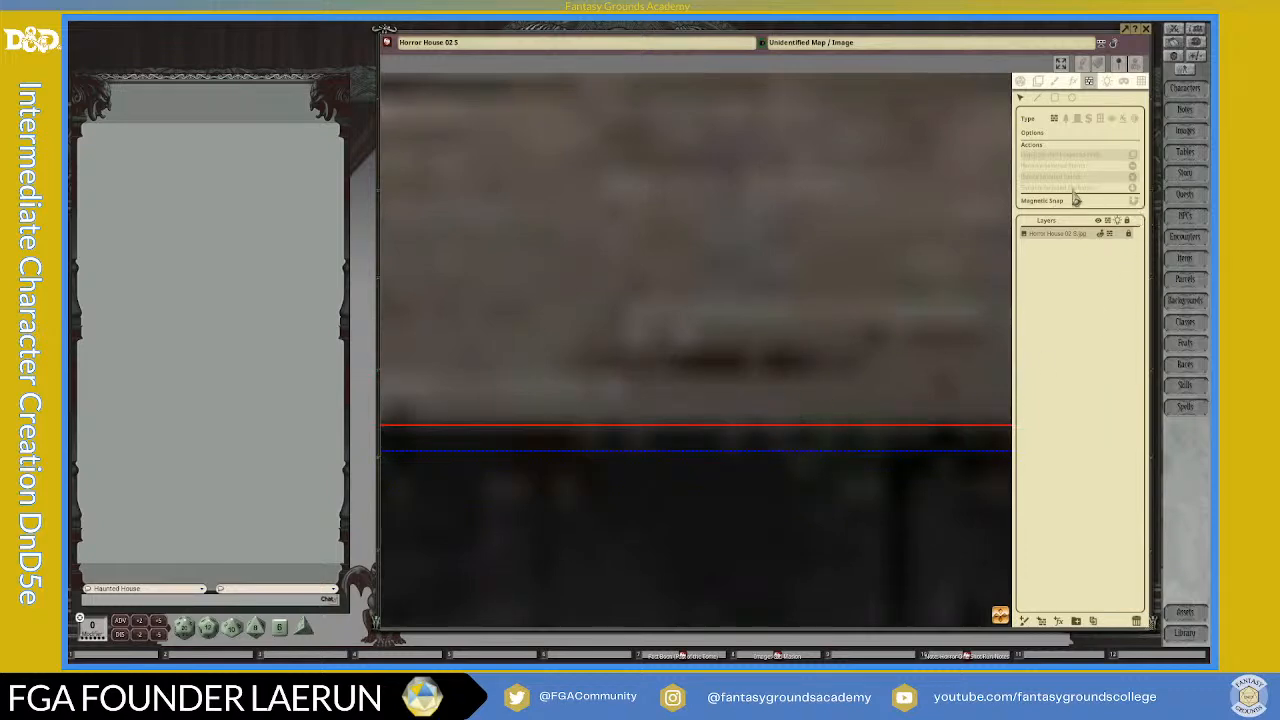
Step: Draw a diagonal wall line crossing the lower wall line inside the secret door
click(1038, 97)
click(790, 426)
key(Escape)
click(861, 425)
click(861, 450)
click(848, 428)
key(Escape)
click(1020, 98)
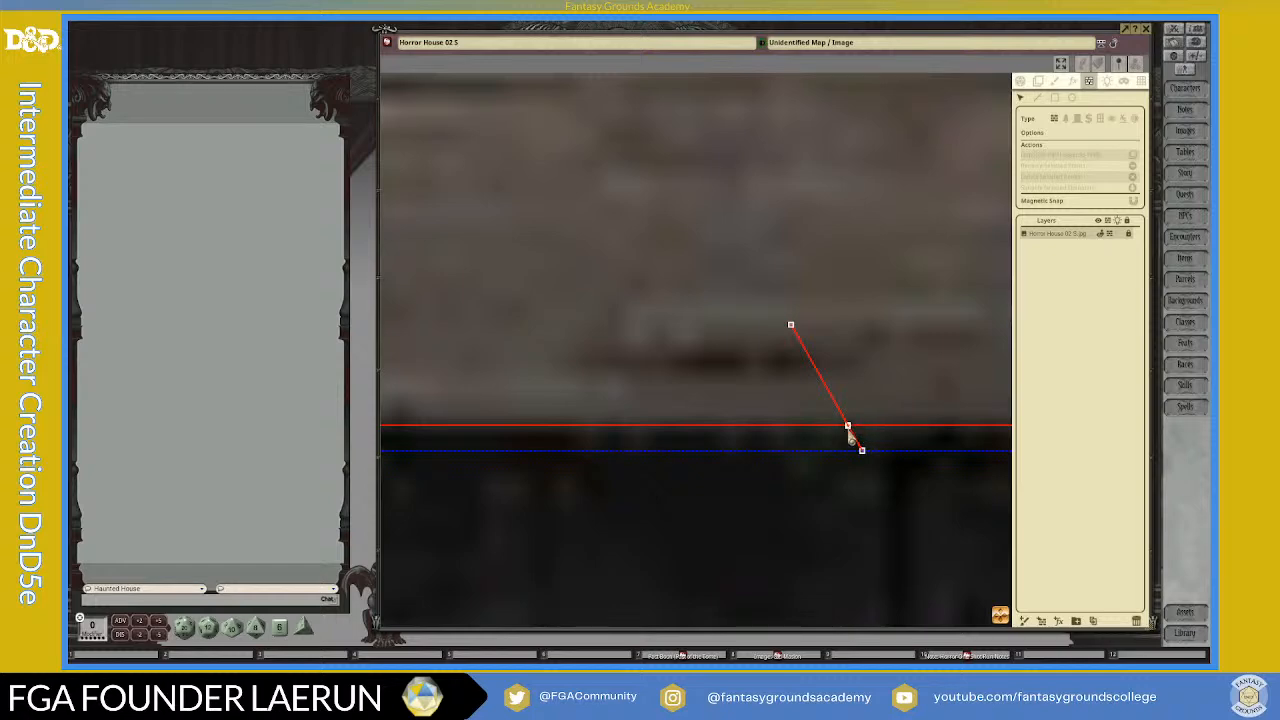
Step: Delete the diagonal line, then draw a short vertical wall line across the lower wall line inside the secret door, beside the leftover crossing point
key(Delete)
scroll(929, 423, down, 5)
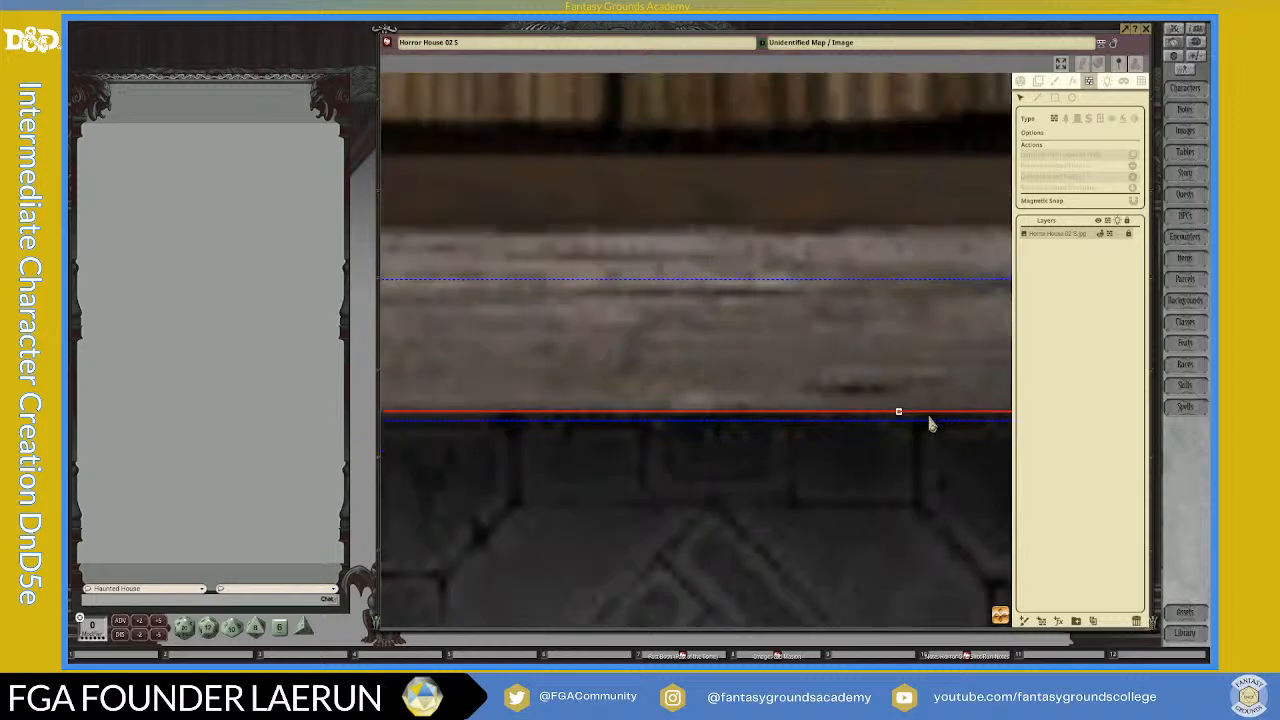
scroll(929, 423, up, 4)
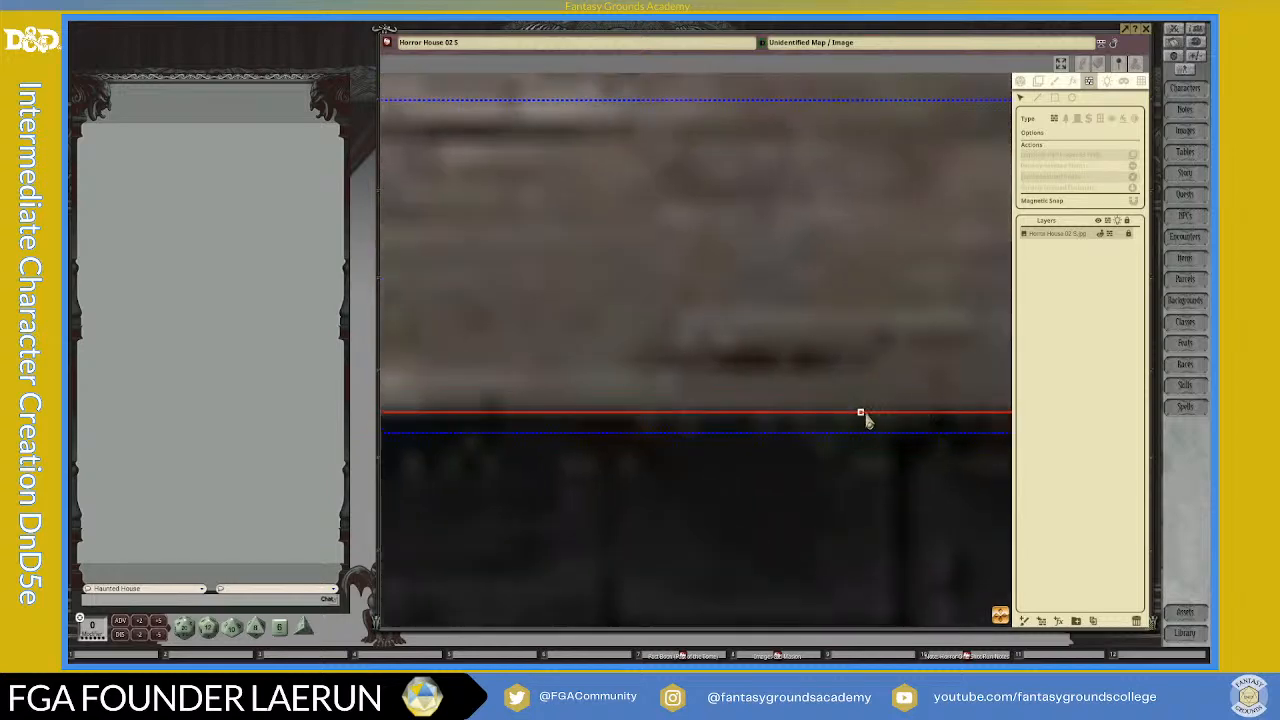
scroll(887, 420, down, 5)
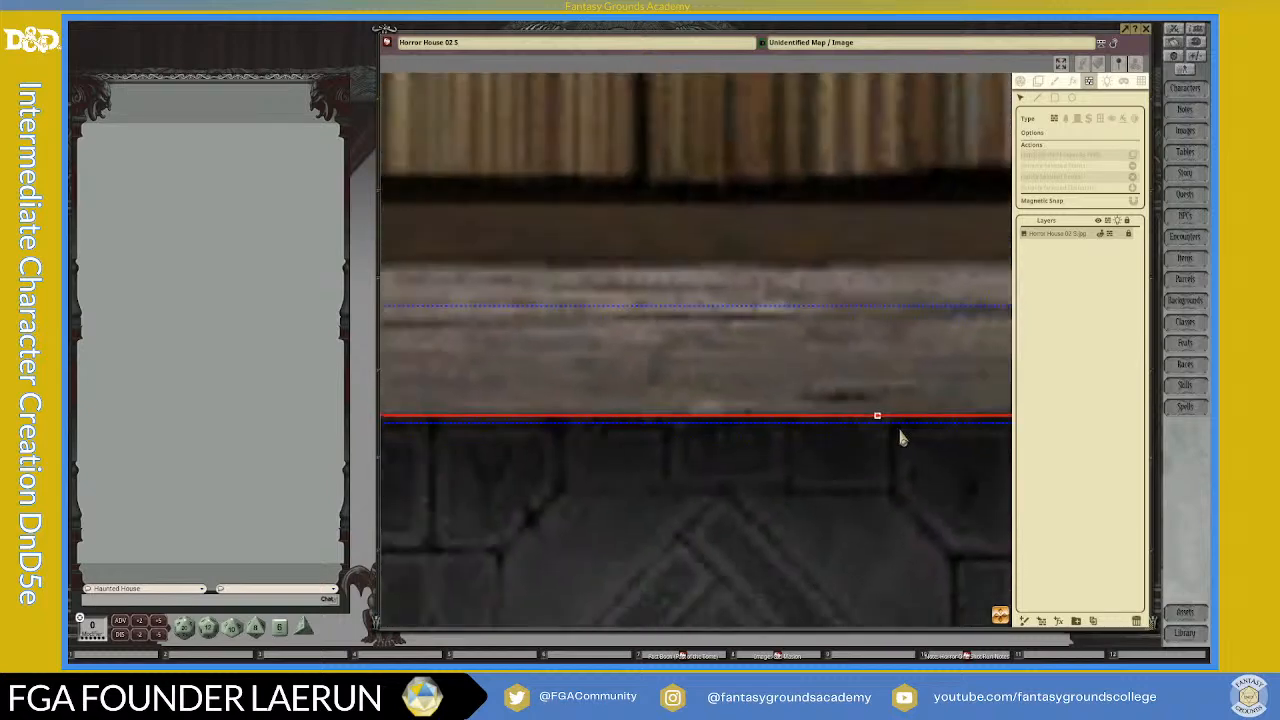
scroll(760, 555, up, 6)
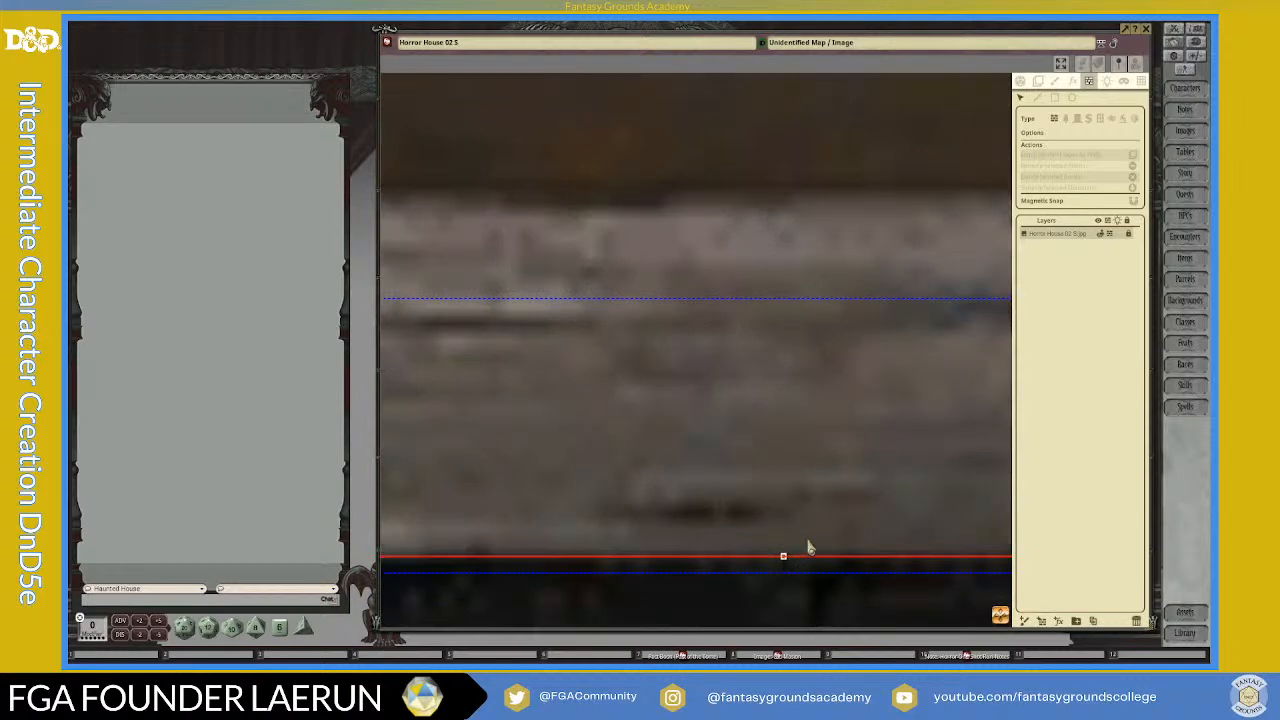
scroll(805, 553, down, 1)
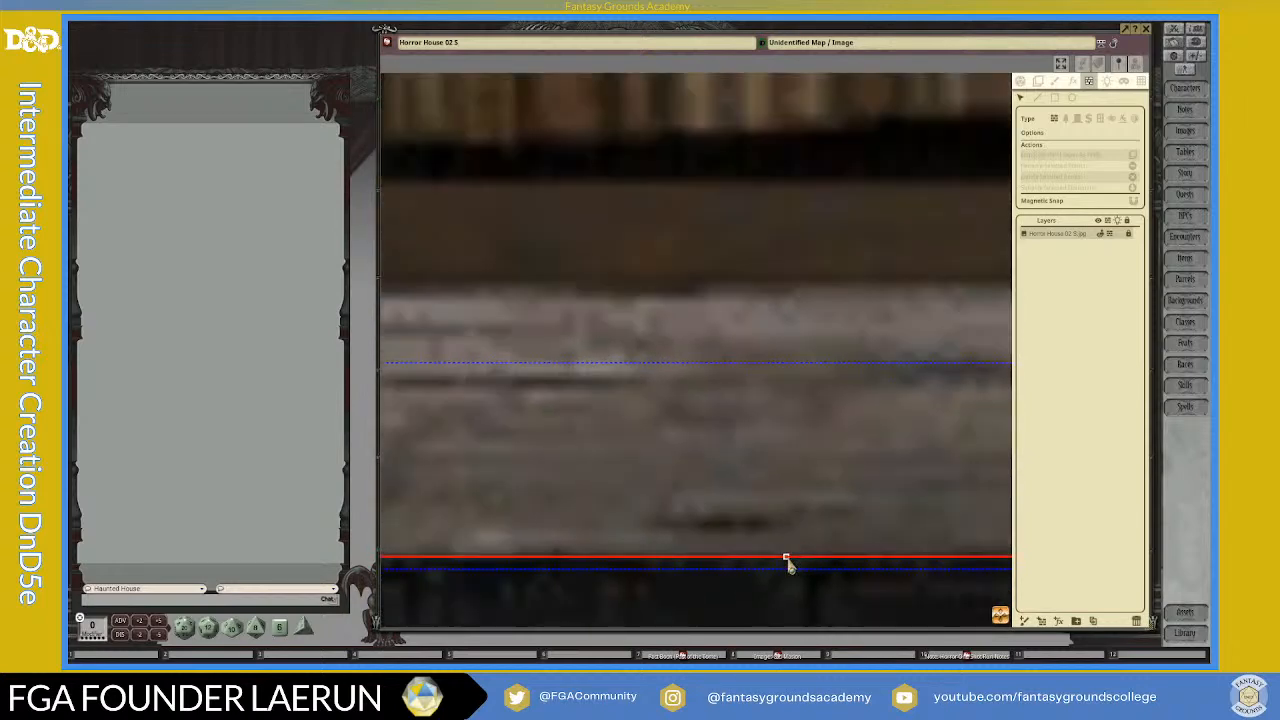
scroll(805, 563, up, 4)
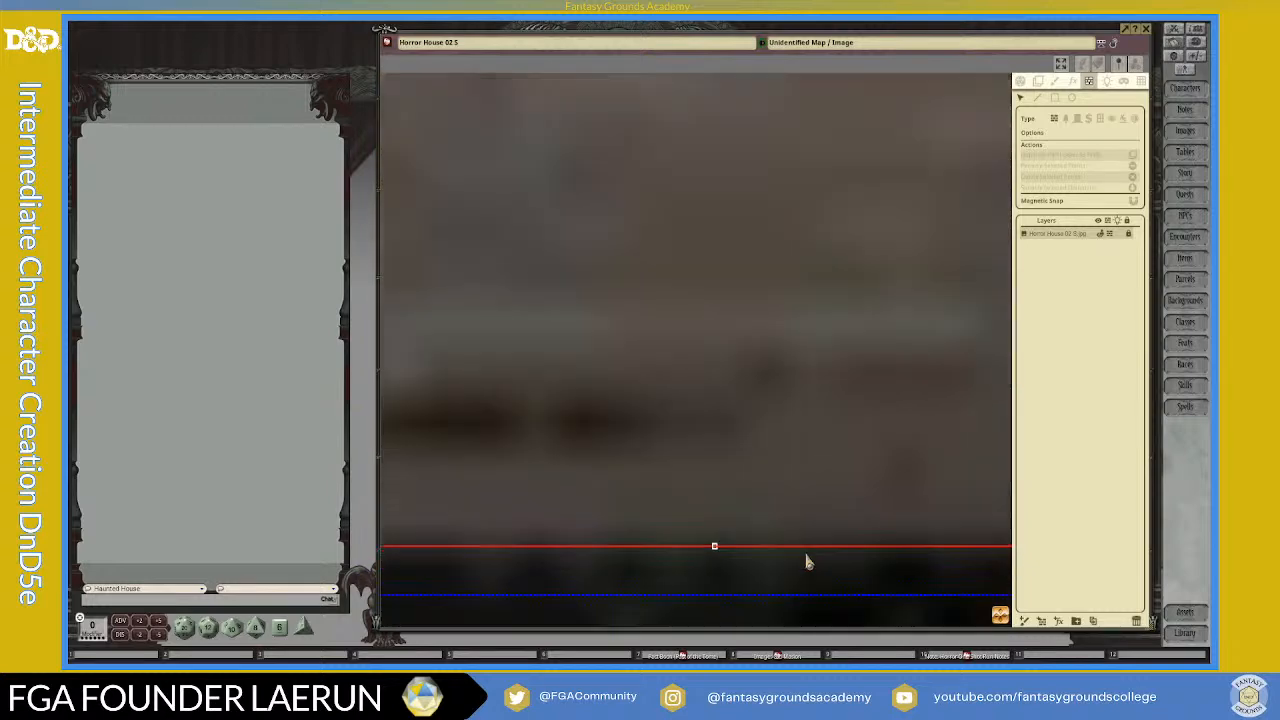
scroll(804, 558, up, 1)
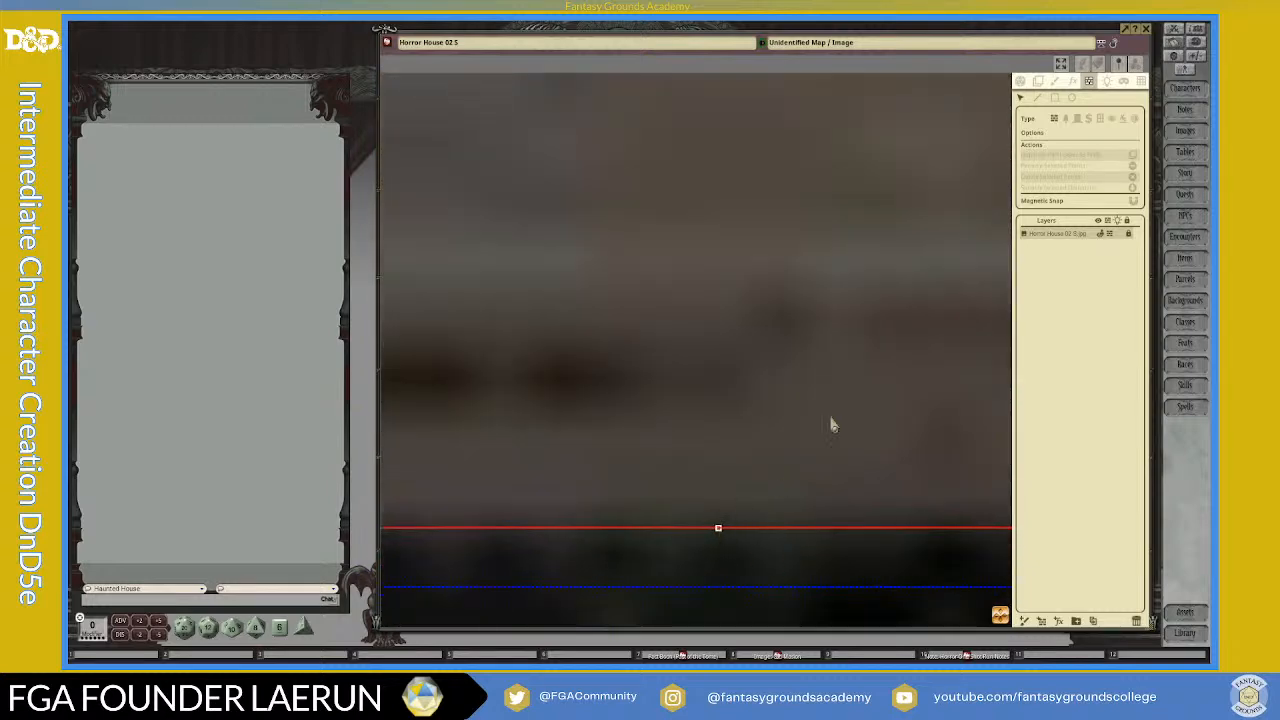
click(1037, 97)
click(696, 469)
scroll(714, 568, down, 1)
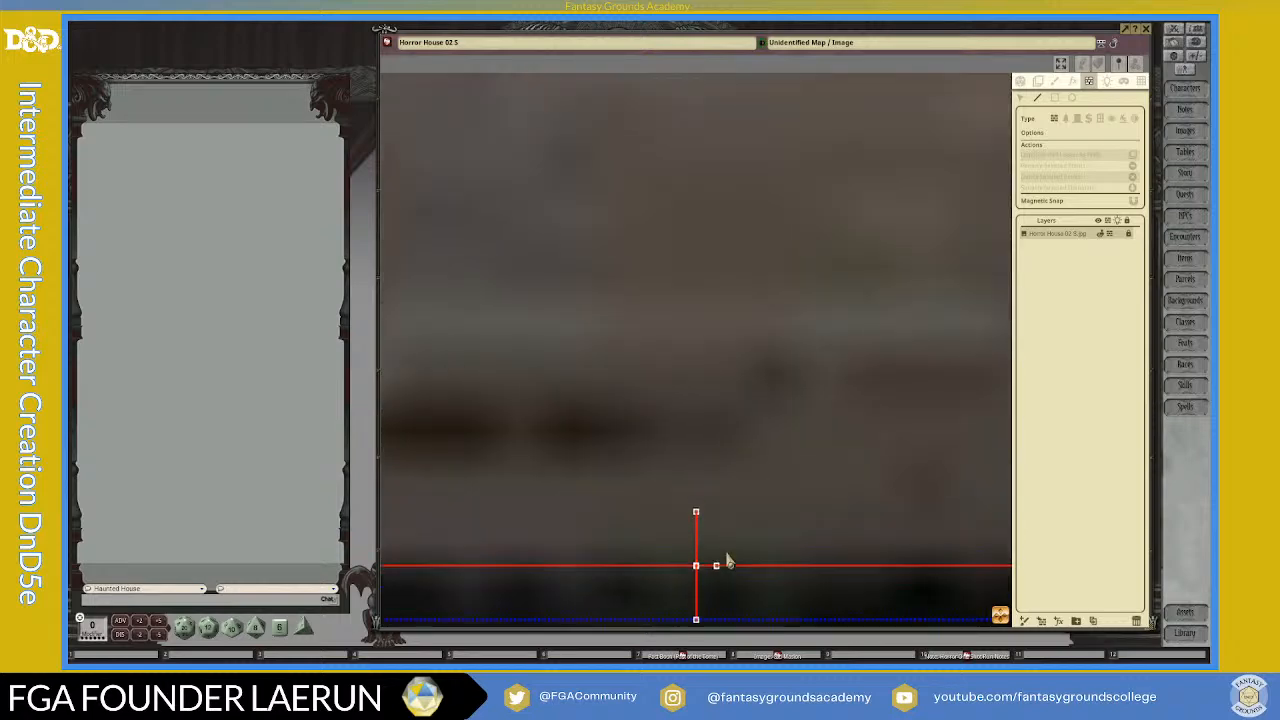
Step: Delete the short vertical line and its crossing point to remove the lower wall line's left part inside the secret door
drag(1003, 610, 925, 85)
scroll(841, 483, down, 5)
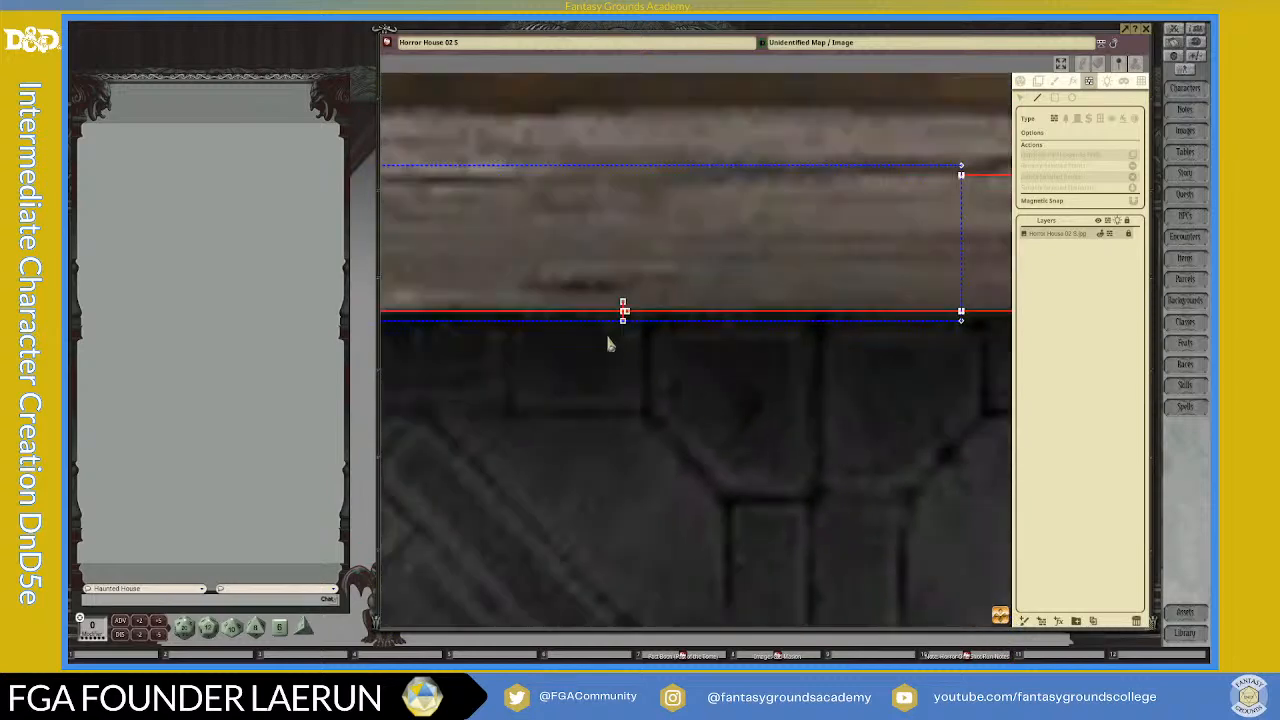
scroll(634, 352, up, 3)
scroll(595, 270, up, 2)
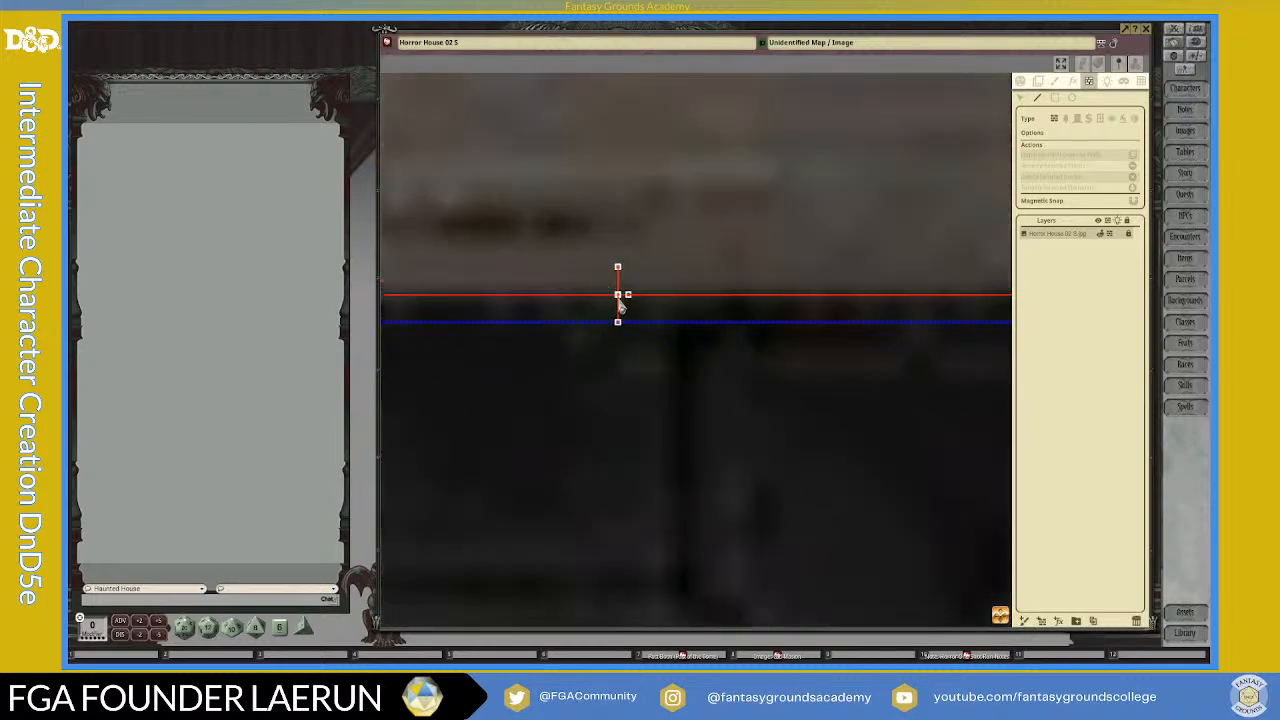
click(1020, 97)
scroll(705, 235, up, 2)
click(572, 352)
key(Delete)
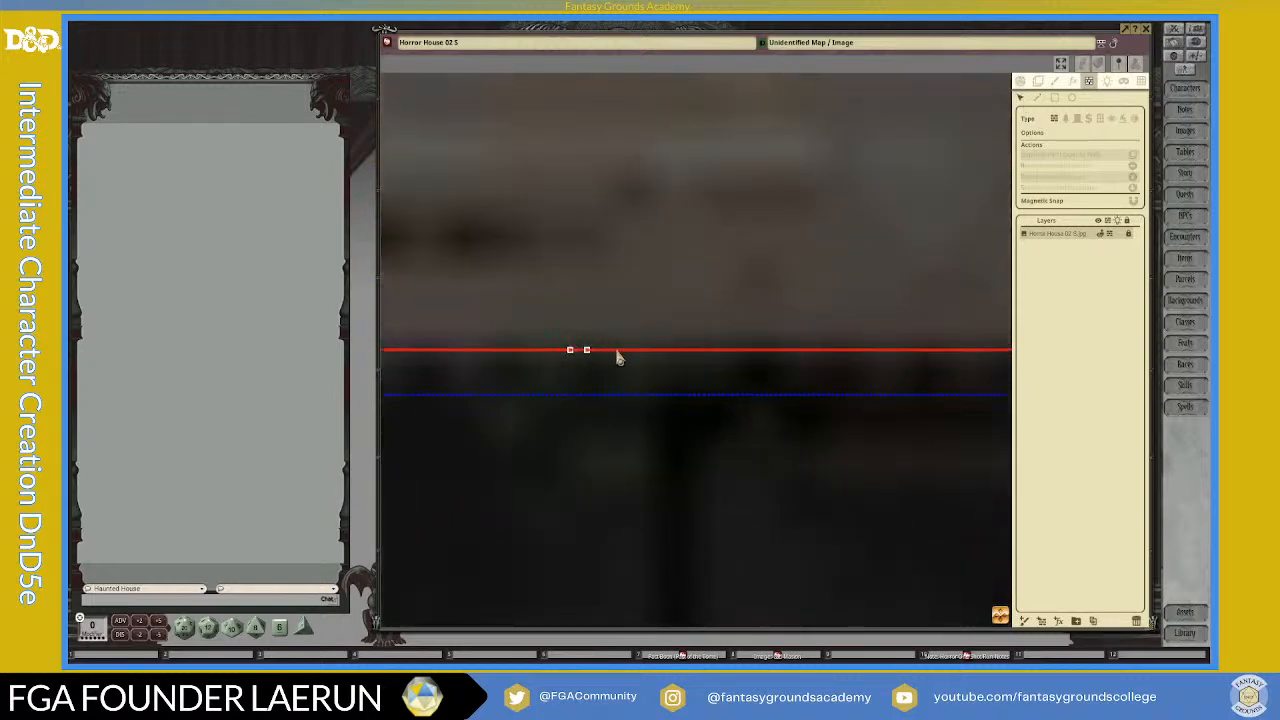
click(572, 354)
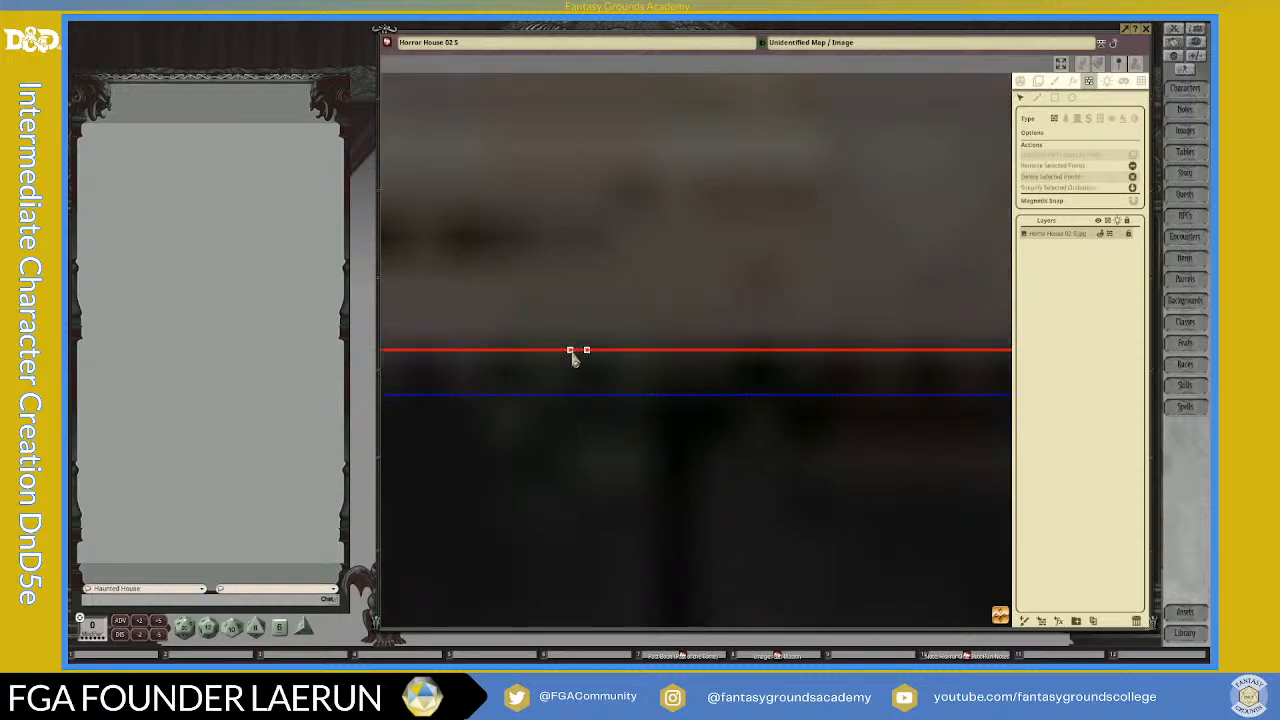
key(Delete)
Step: Draw a slanted wall line through the open left end of the remaining lower wall segment inside the secret door
scroll(697, 379, down, 1)
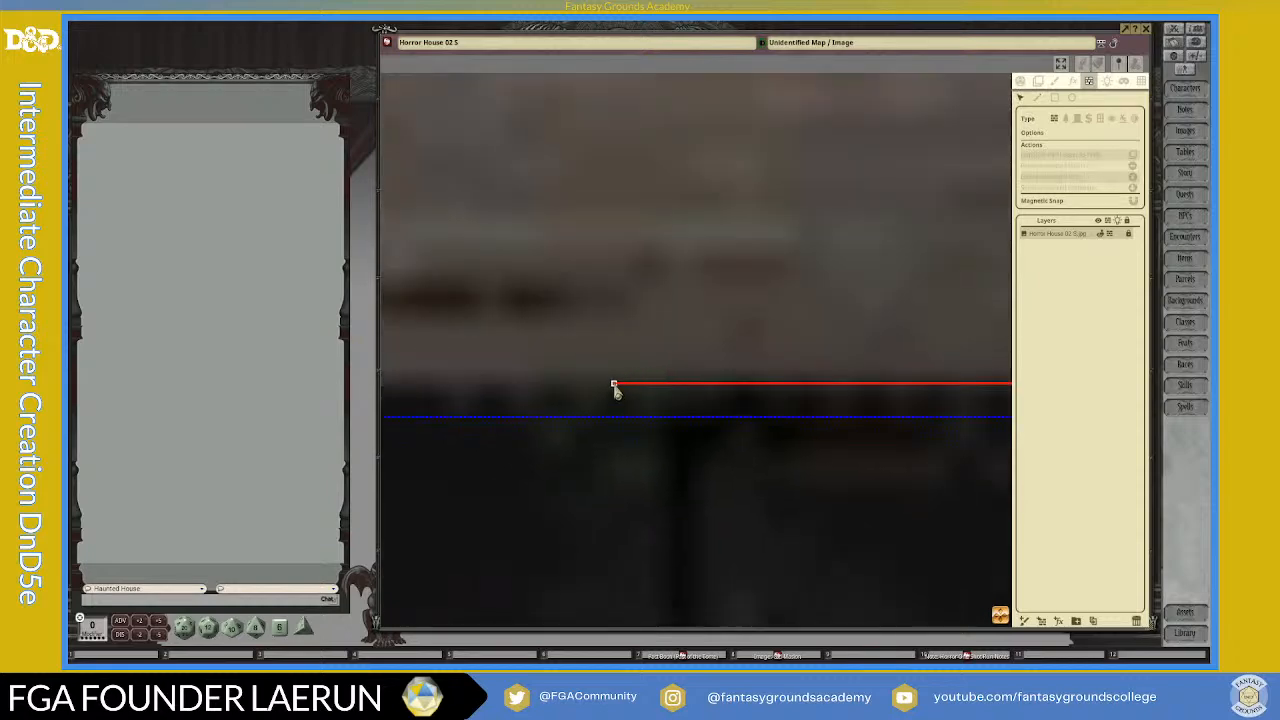
scroll(790, 455, down, 1)
drag(1004, 619, 1081, 396)
scroll(909, 529, down, 1)
drag(712, 626, 912, 417)
scroll(912, 417, up, 1)
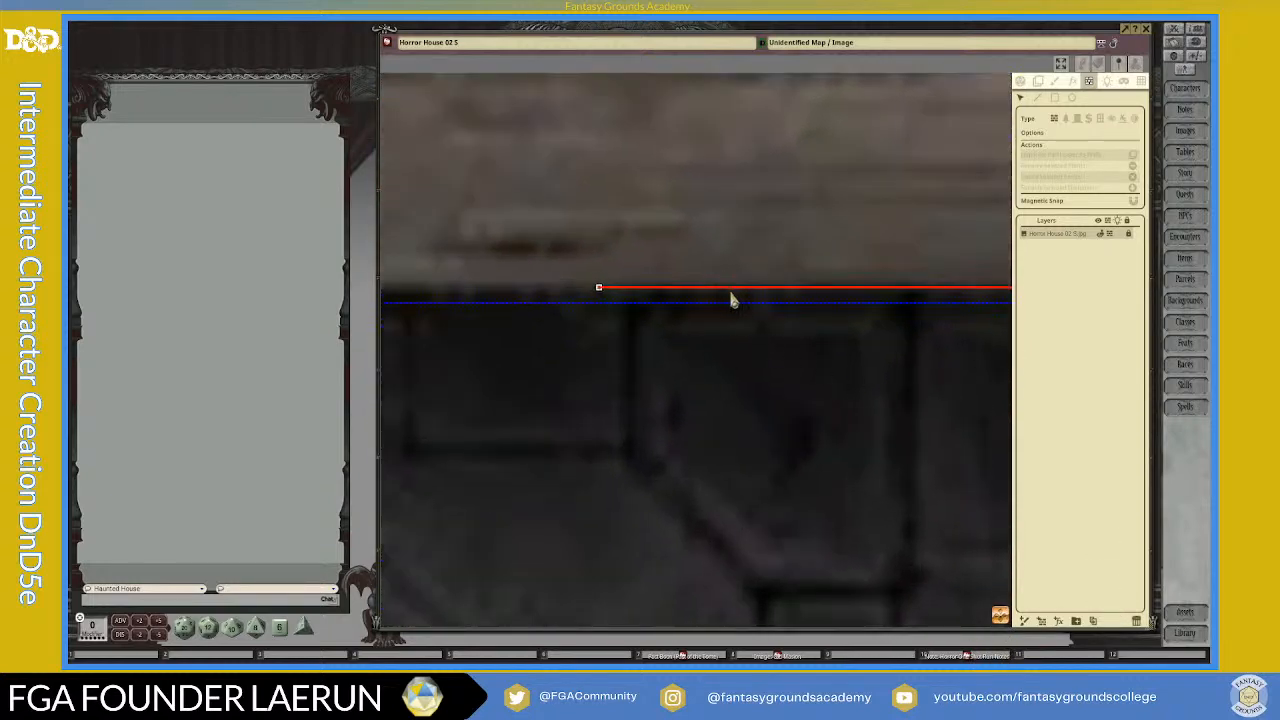
scroll(731, 297, up, 1)
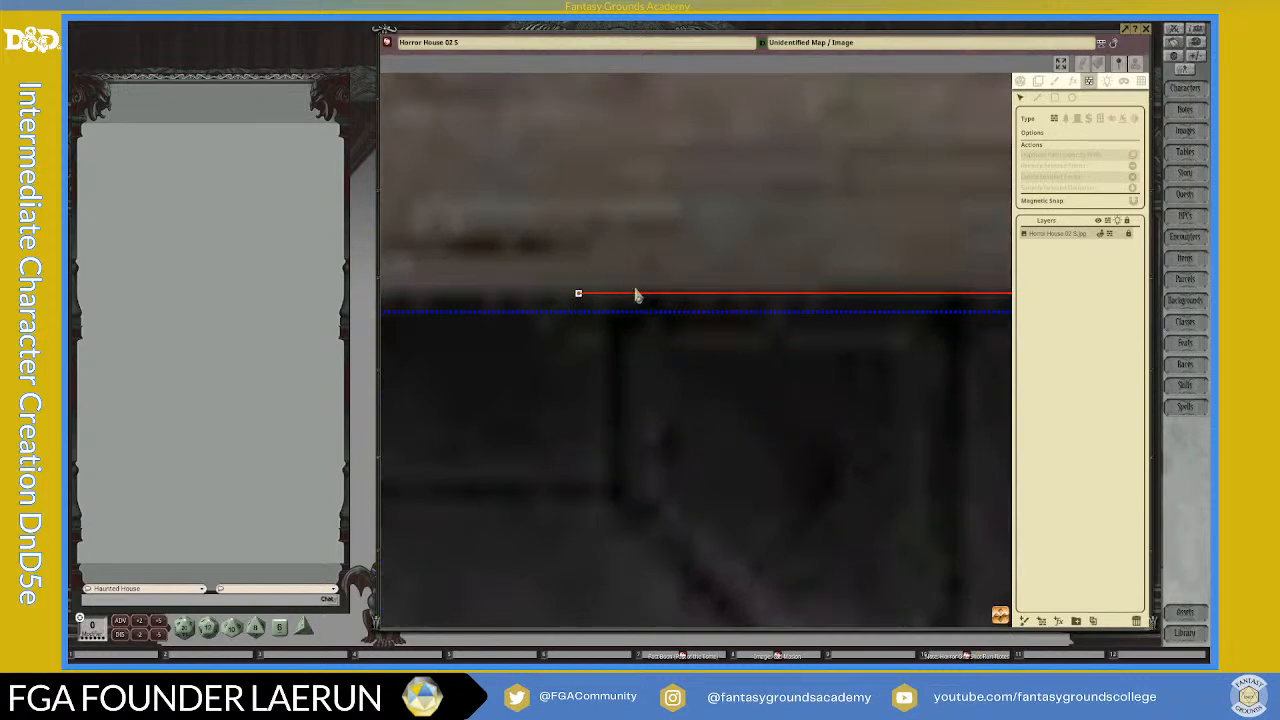
click(1037, 97)
click(576, 314)
scroll(565, 367, up, 1)
scroll(565, 367, up, 2)
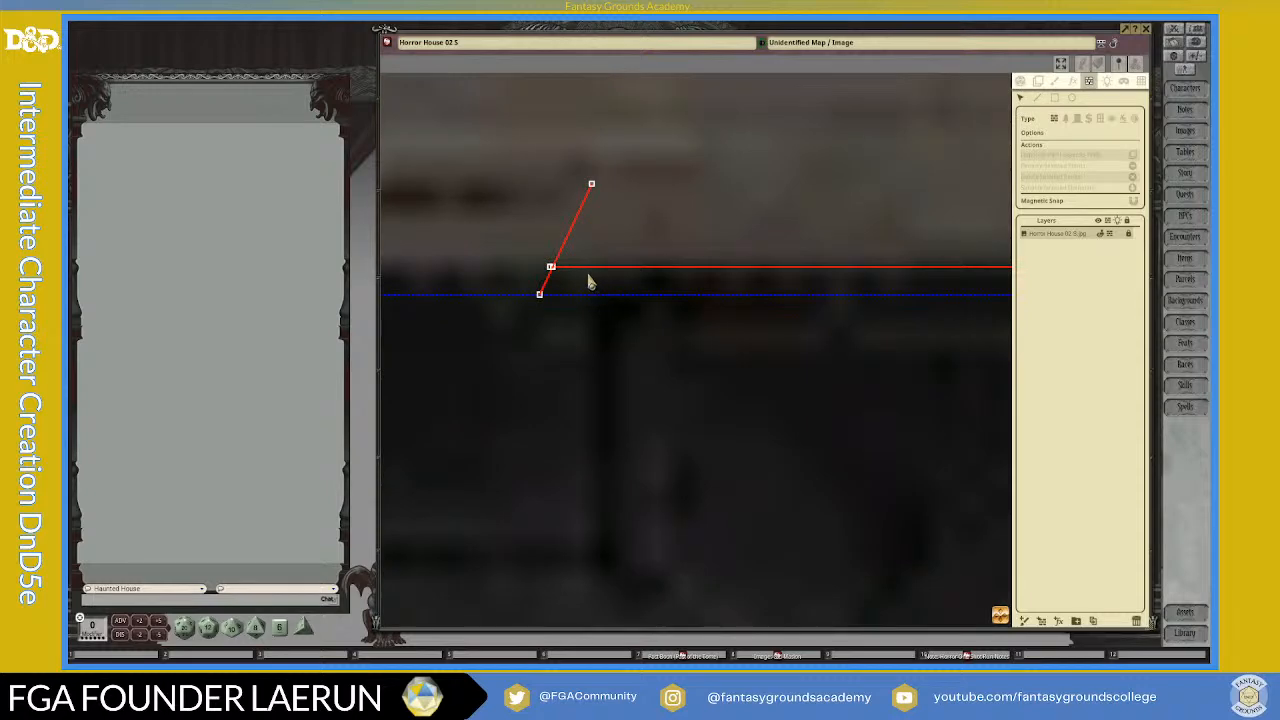
Step: Delete the slanted line at the open end of the lower wall segment, keeping the wall segment itself
click(591, 187)
key(Delete)
scroll(585, 290, up, 5)
scroll(592, 268, up, 1)
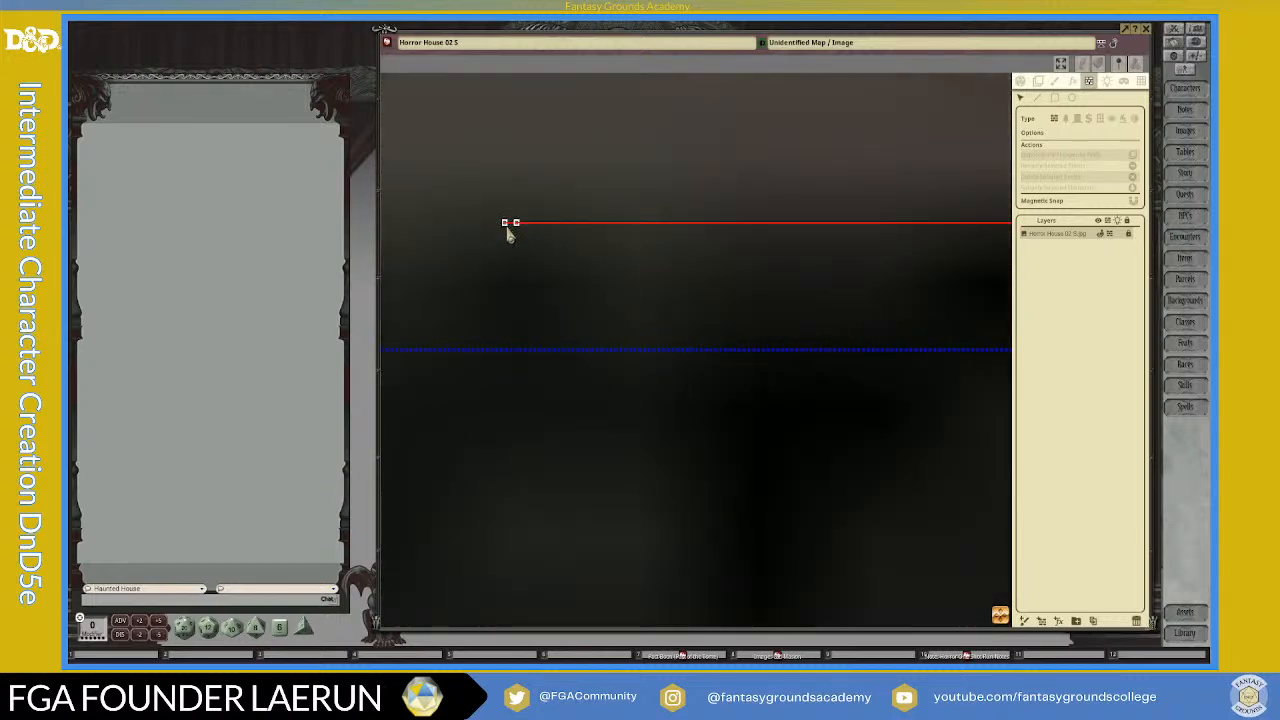
Step: Delete the two adjacent end points to clear the remaining lower wall segment from the secret door
scroll(507, 227, up, 1)
scroll(560, 238, down, 4)
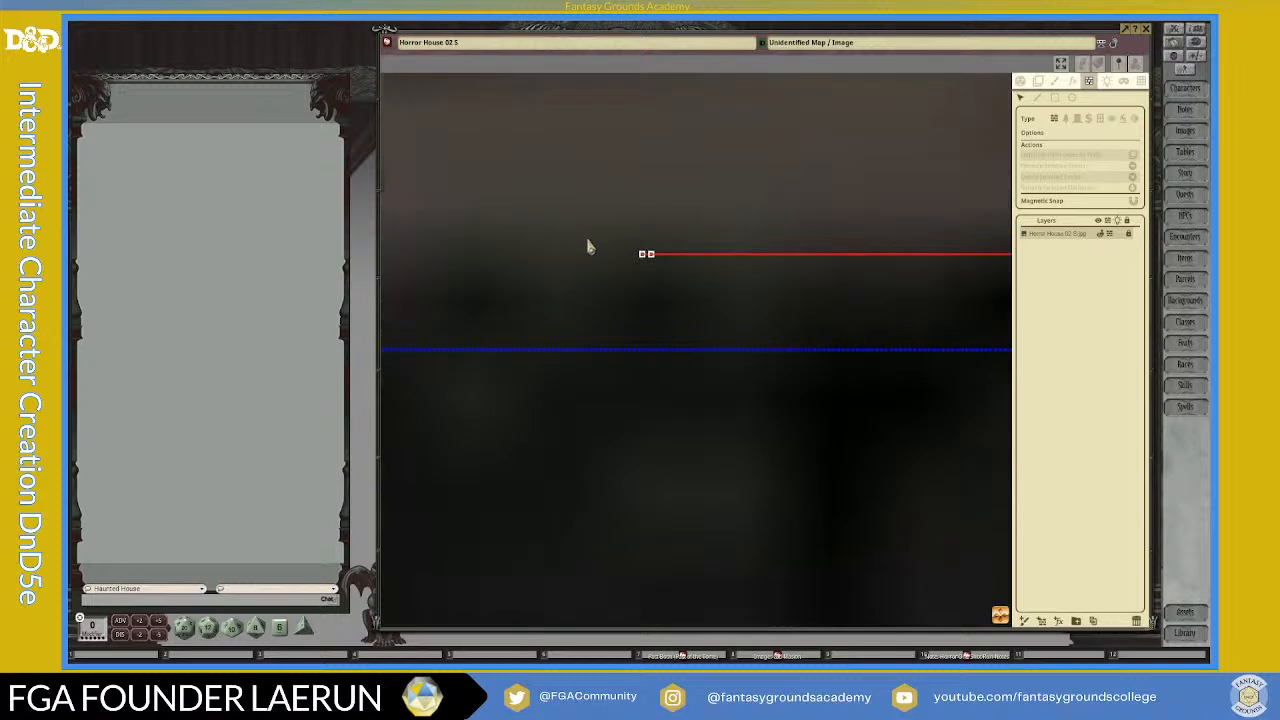
scroll(690, 303, down, 1)
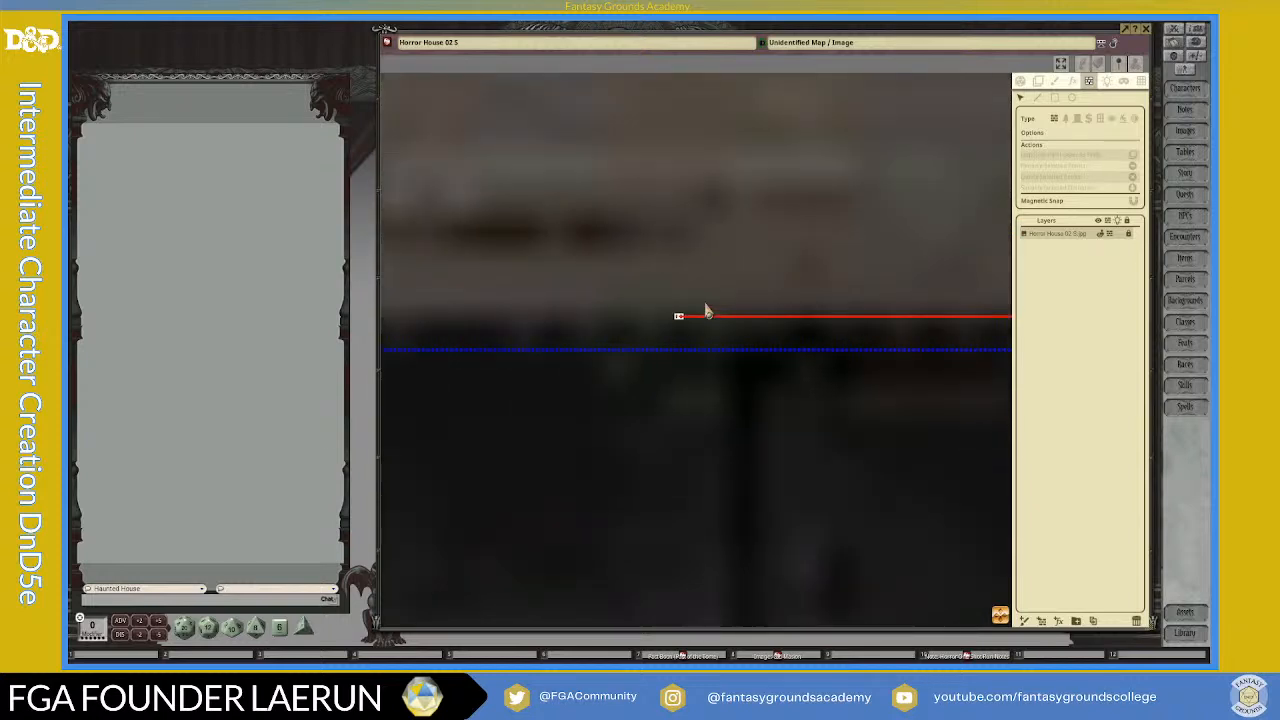
scroll(762, 325, down, 2)
scroll(750, 318, up, 3)
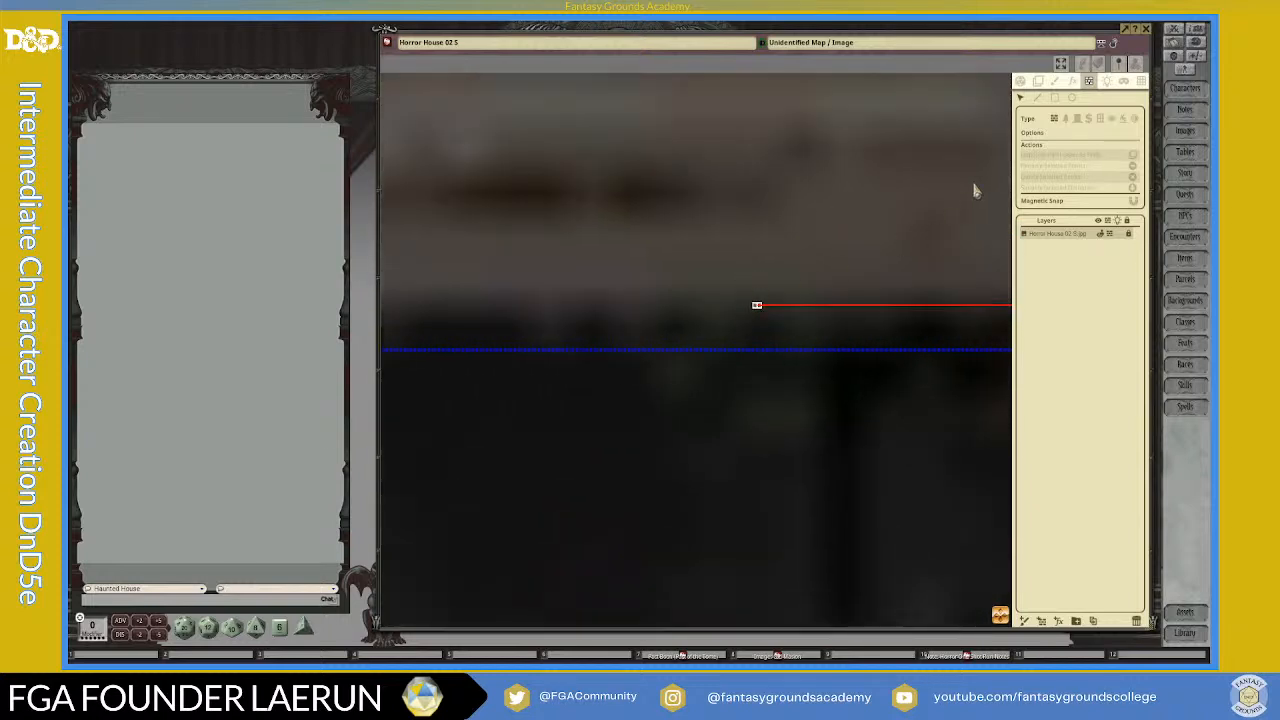
click(768, 295)
drag(769, 334, 771, 341)
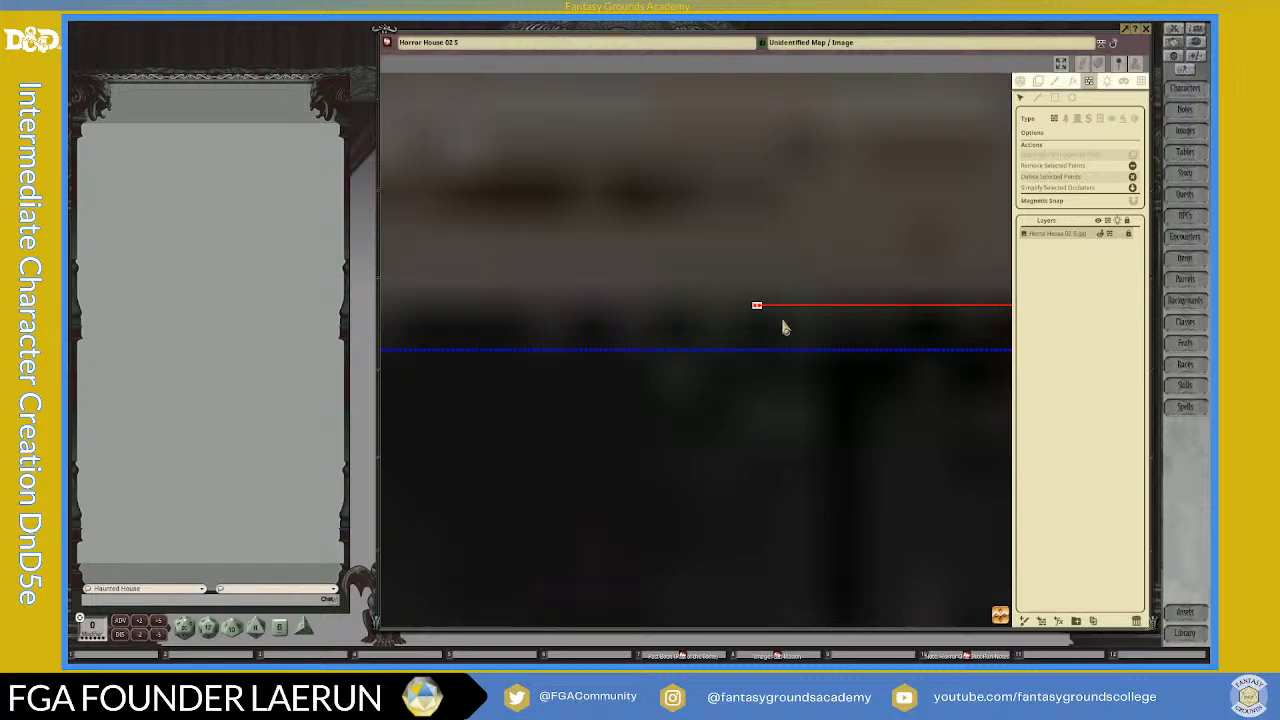
key(Delete)
Step: Delete the short diagonal line and its crossing point to clear the wall line from the blue rectangle in the outer stone wall
scroll(959, 350, down, 5)
drag(1001, 615, 1198, 612)
scroll(743, 263, down, 6)
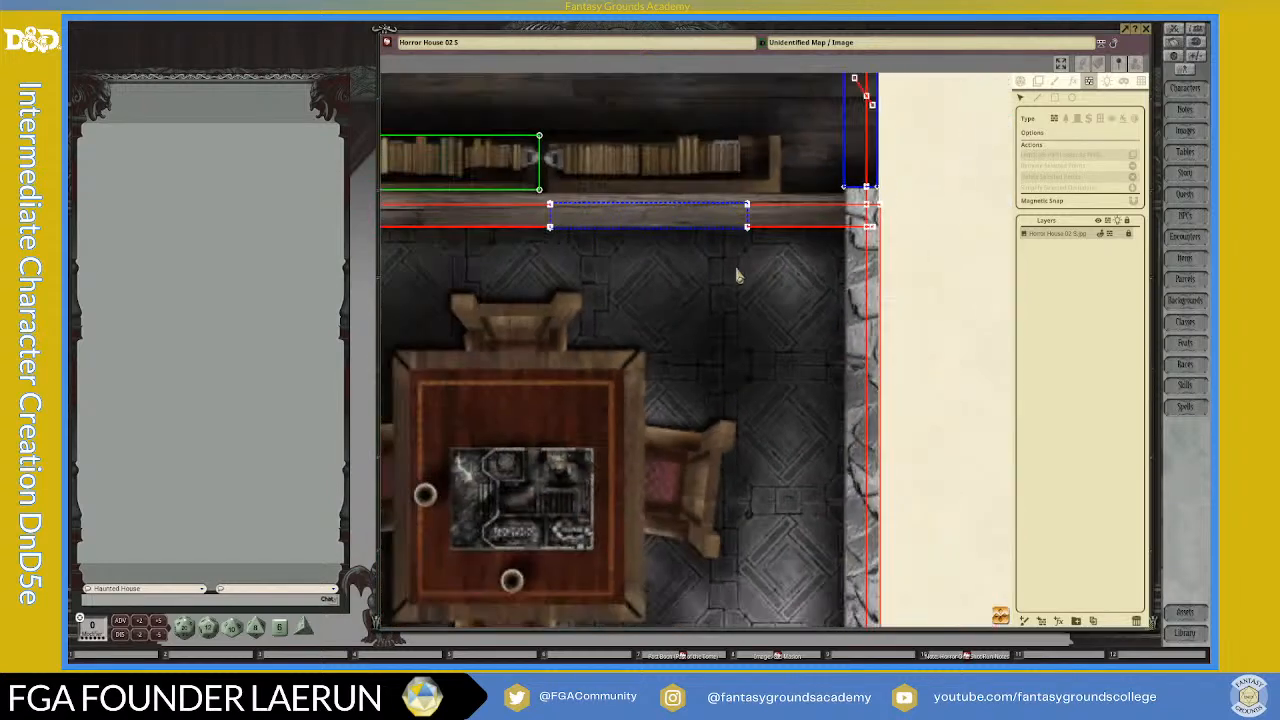
scroll(577, 226, up, 1)
scroll(602, 264, down, 1)
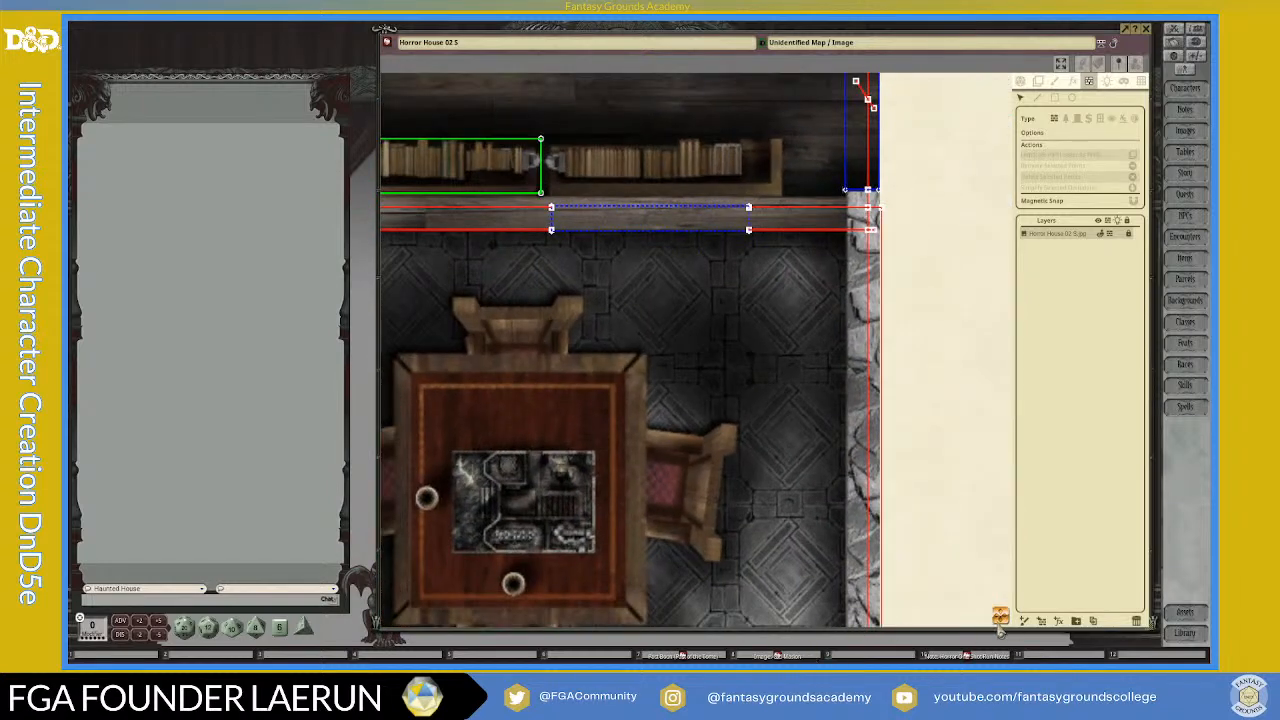
scroll(1000, 595, up, 3)
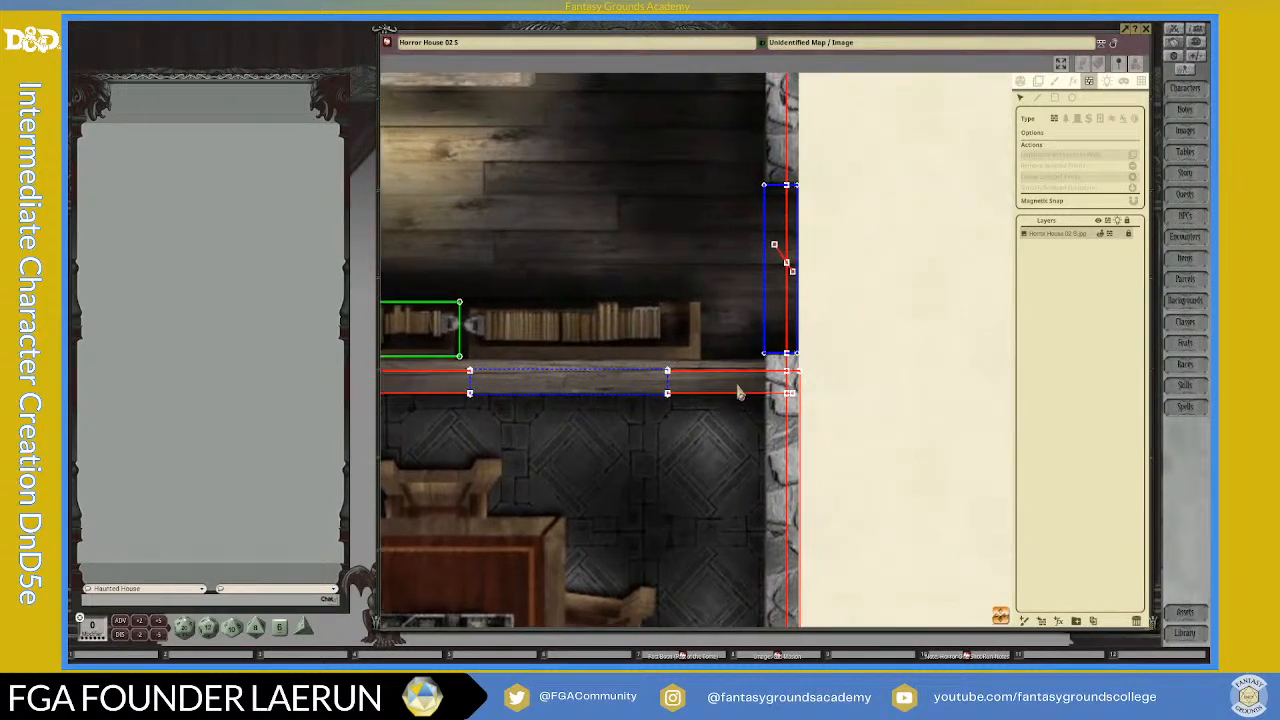
scroll(787, 340, up, 1)
drag(778, 151, 822, 236)
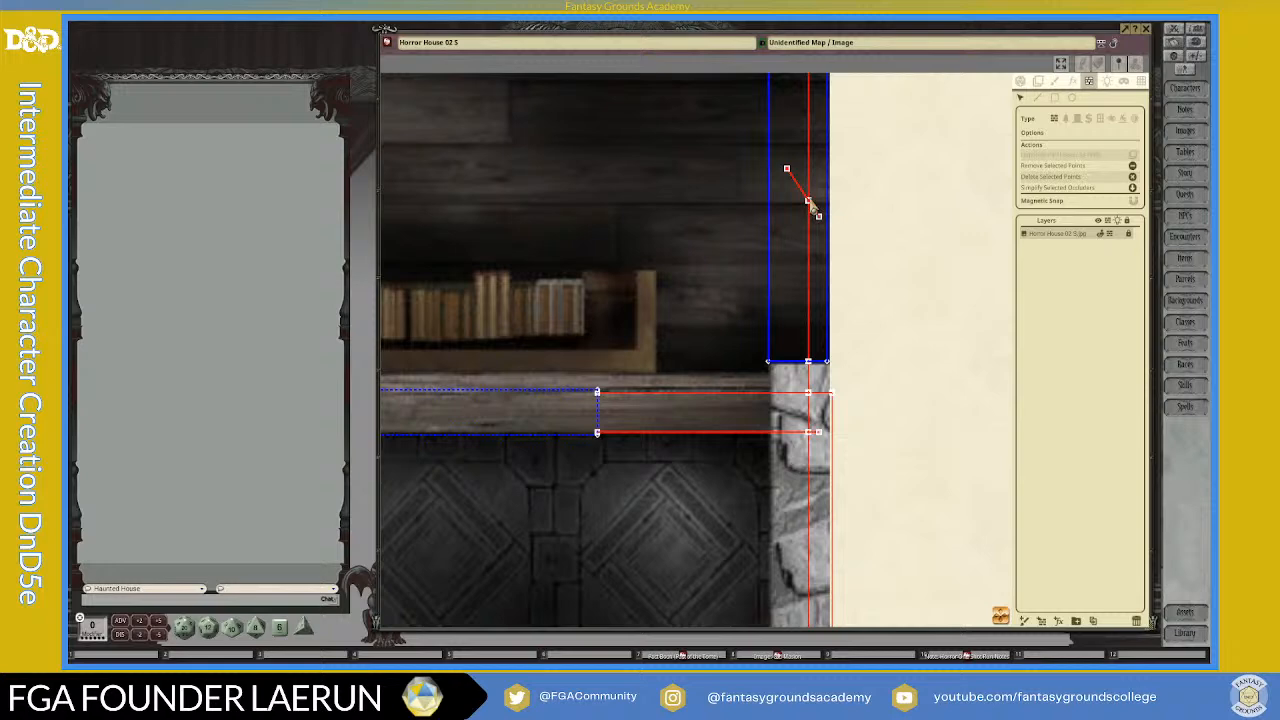
key(Delete)
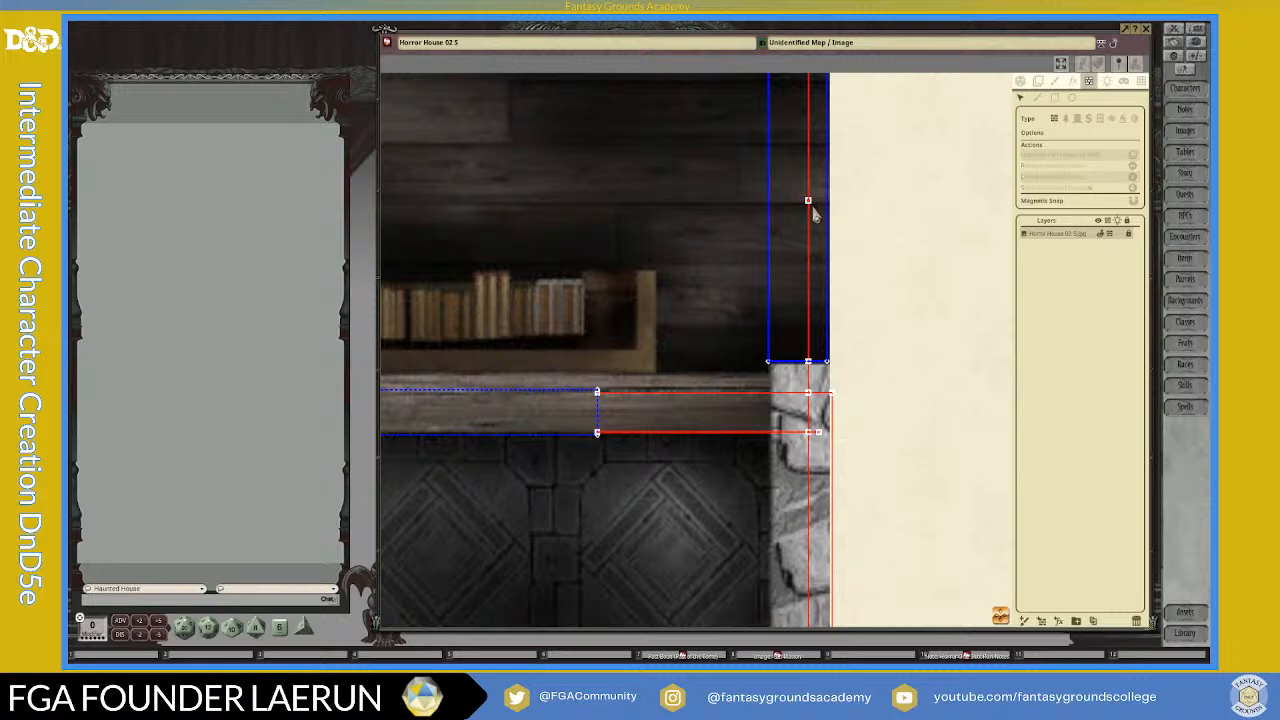
scroll(814, 337, down, 3)
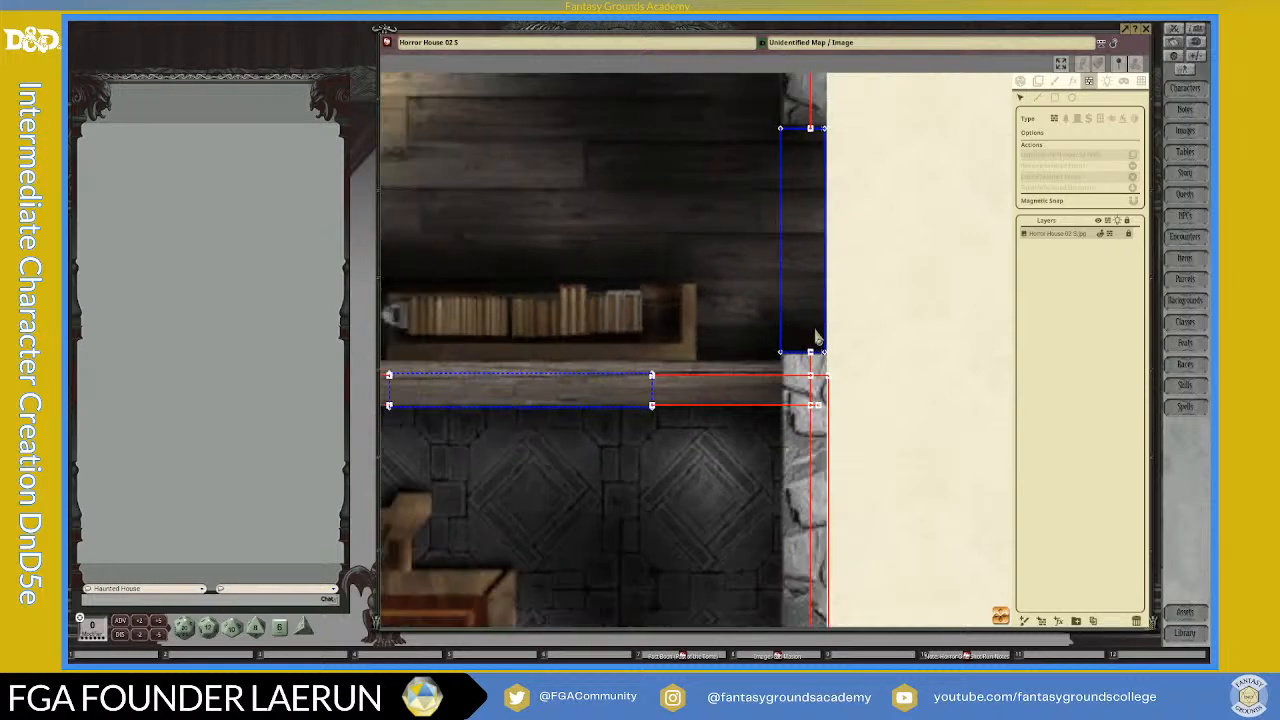
Step: Delete the lower wall line's overhanging end point and the outer line's corner point in the stone wall below the blue rectangle
scroll(814, 348, up, 5)
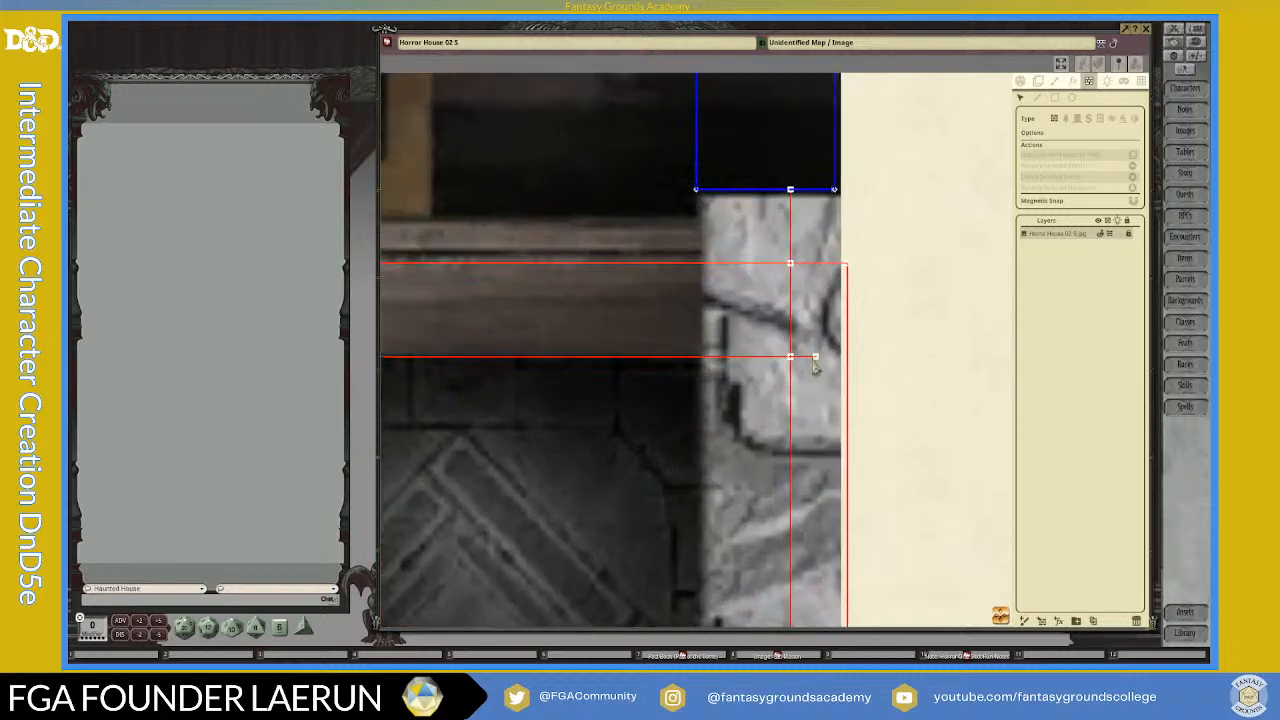
click(816, 366)
key(Delete)
click(847, 268)
key(Delete)
Step: Draw a diagonal wall line crossing both vertical wall lines inside the yellow rectangle in the outer stone wall
scroll(840, 440, down, 3)
drag(800, 500, 807, 128)
drag(800, 560, 678, 158)
scroll(696, 480, down, 3)
scroll(672, 458, up, 6)
click(1038, 99)
click(664, 377)
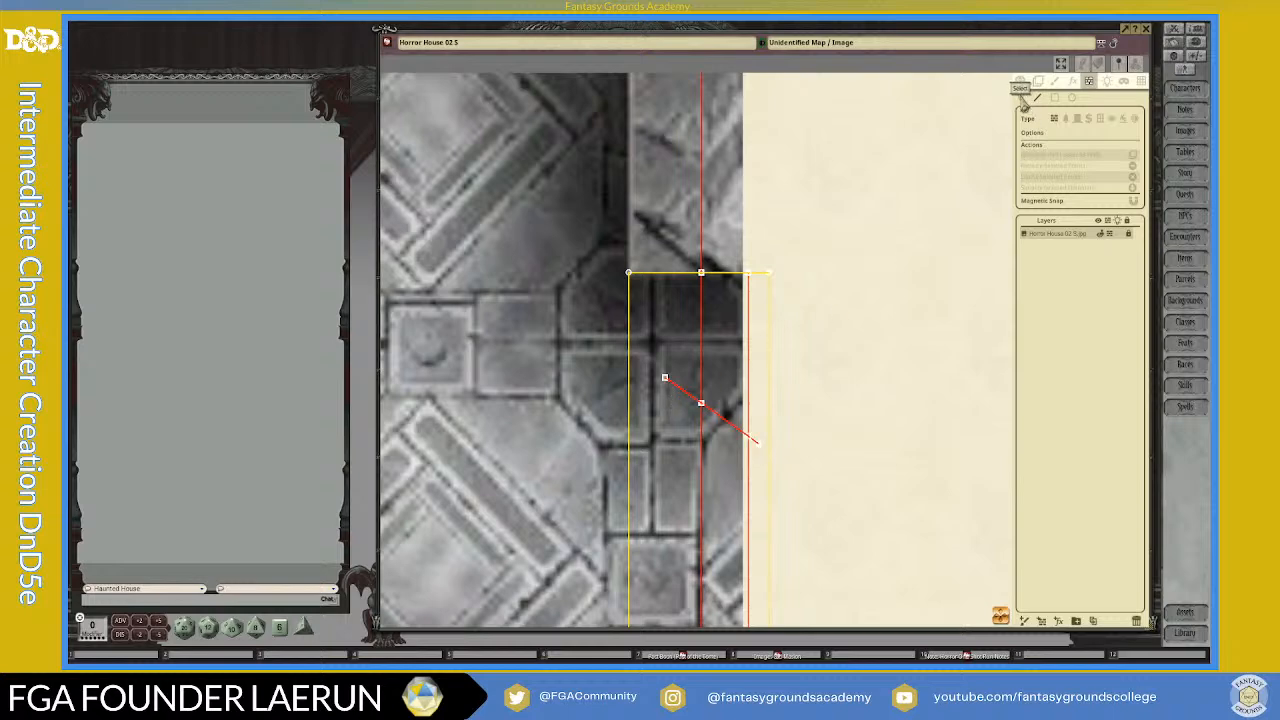
Step: Delete the diagonal line and its crossing points to clear both vertical wall lines from the yellow rectangle
click(701, 405)
key(Delete)
click(750, 440)
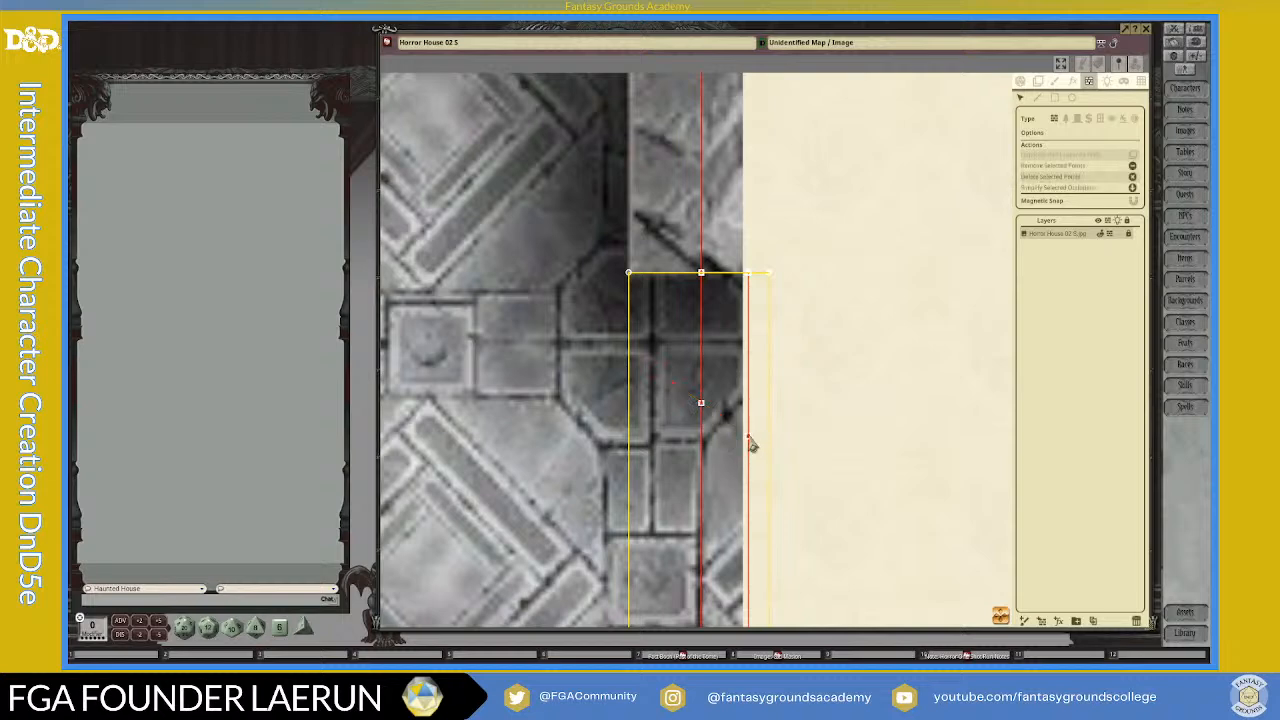
key(Delete)
click(701, 405)
Step: Turn on Magnetic Snap and move the yellow rectangle's upper outer corner inward to the stone wall's outer edge
scroll(760, 483, down, 4)
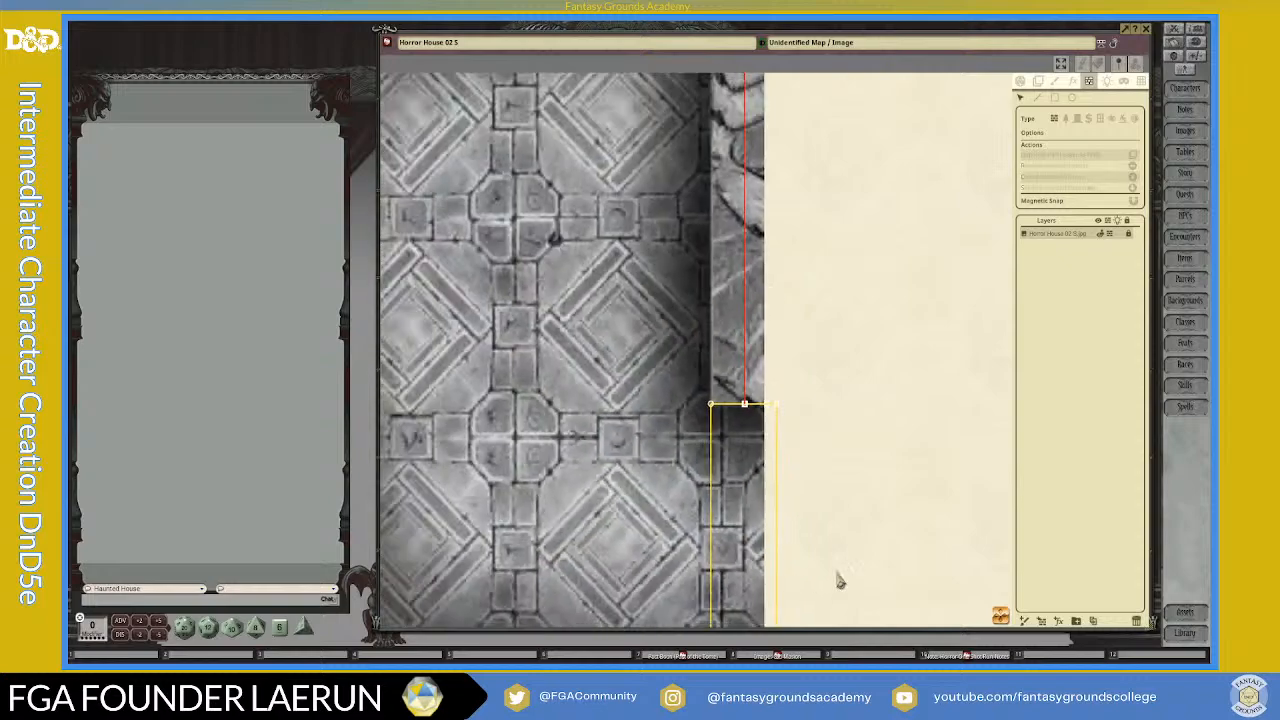
scroll(757, 409, up, 5)
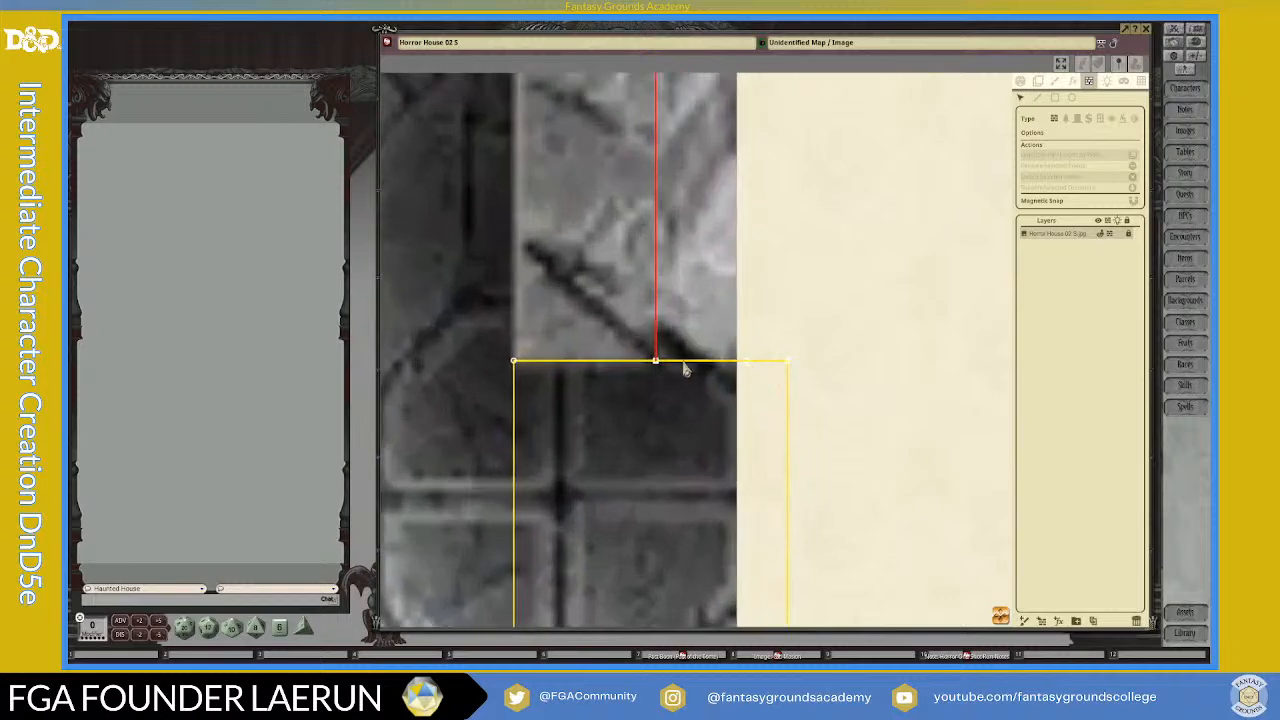
scroll(755, 395, up, 1)
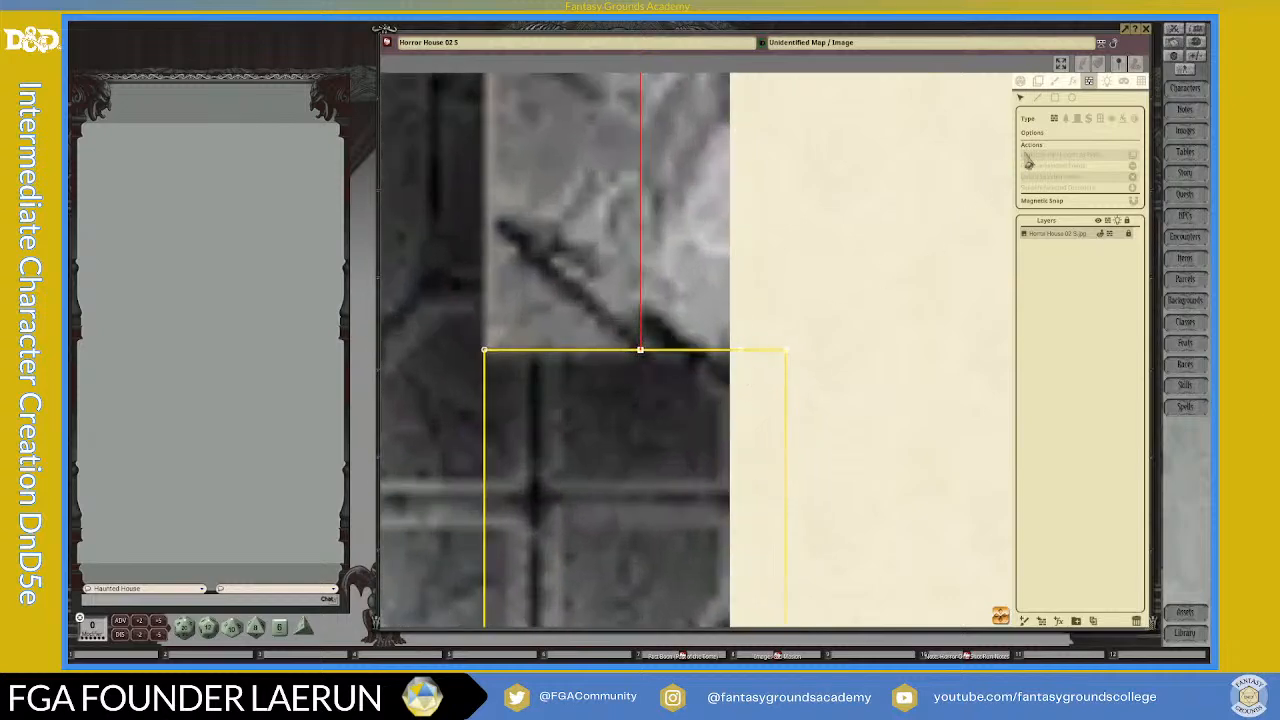
click(1134, 201)
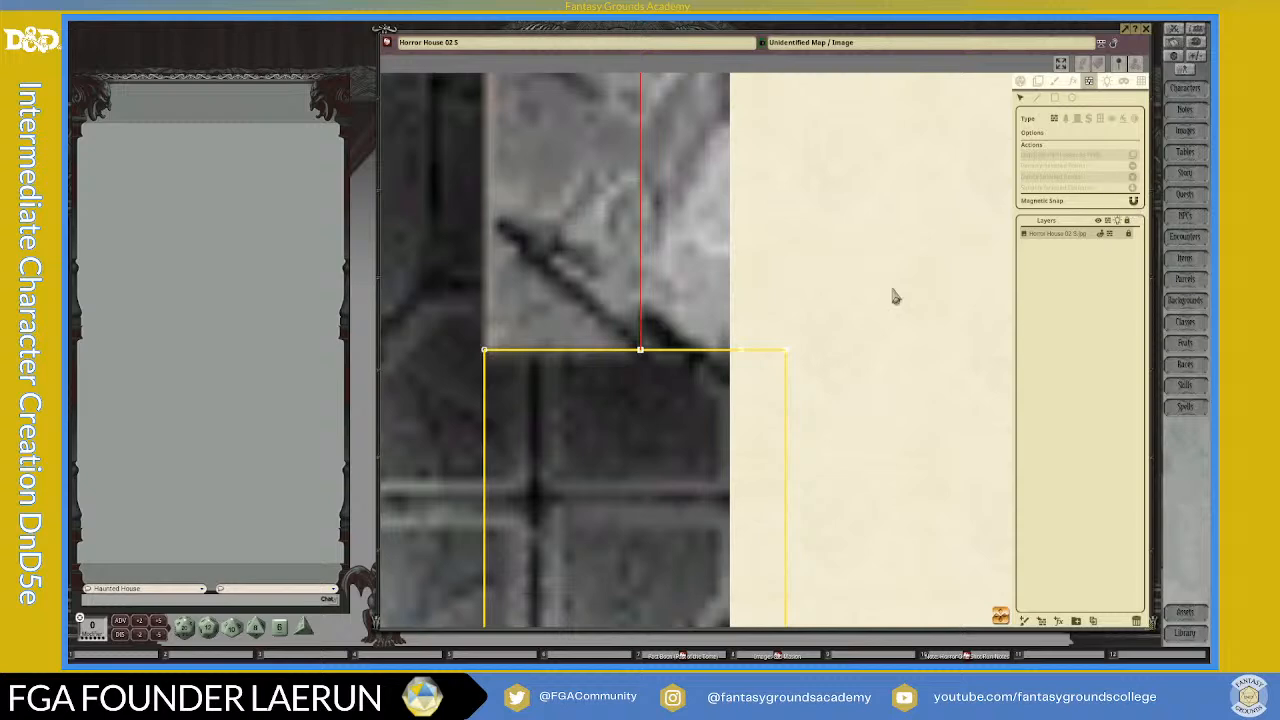
drag(787, 352, 745, 354)
click(748, 360)
Step: Move the yellow rectangle's lower outer corner inward to the stone wall's outer edge
drag(1001, 615, 912, 565)
scroll(866, 535, down, 6)
drag(1001, 616, 923, 477)
scroll(744, 479, up, 3)
scroll(746, 479, up, 3)
scroll(765, 470, down, 4)
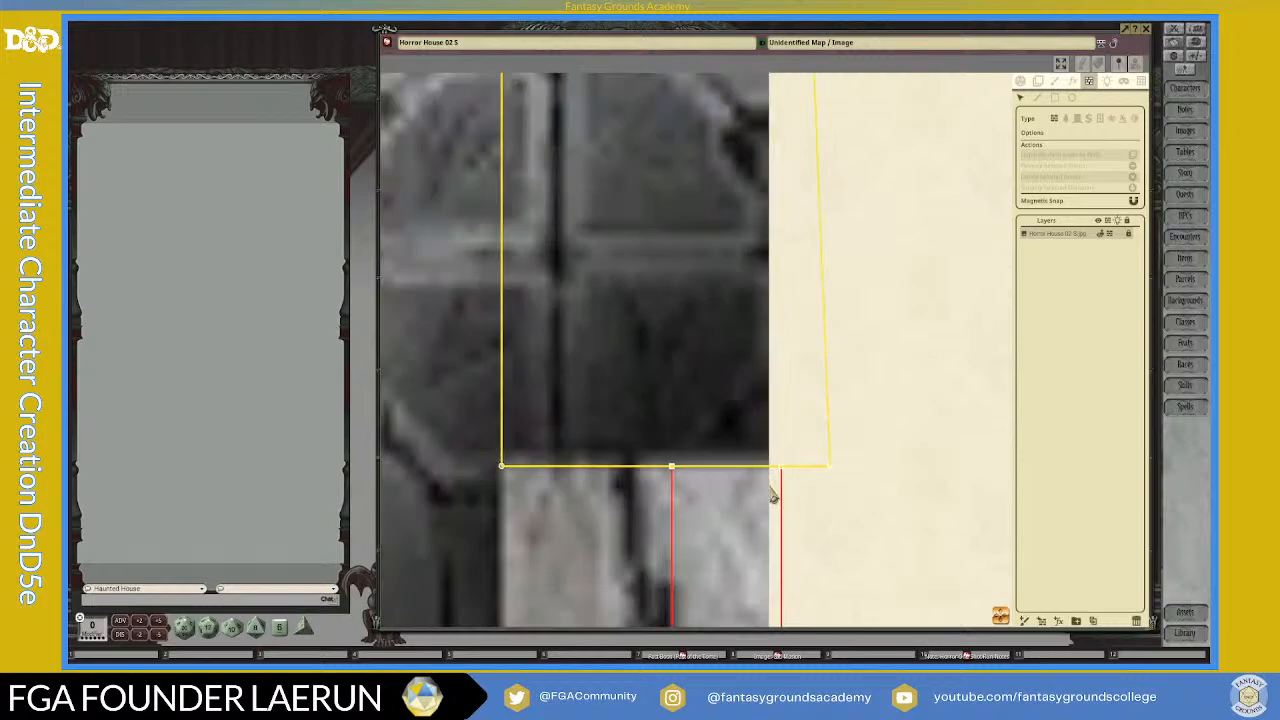
drag(1006, 618, 743, 330)
scroll(549, 449, down, 5)
scroll(511, 420, up, 3)
scroll(524, 400, up, 3)
scroll(546, 220, up, 1)
scroll(550, 229, down, 5)
scroll(557, 236, down, 1)
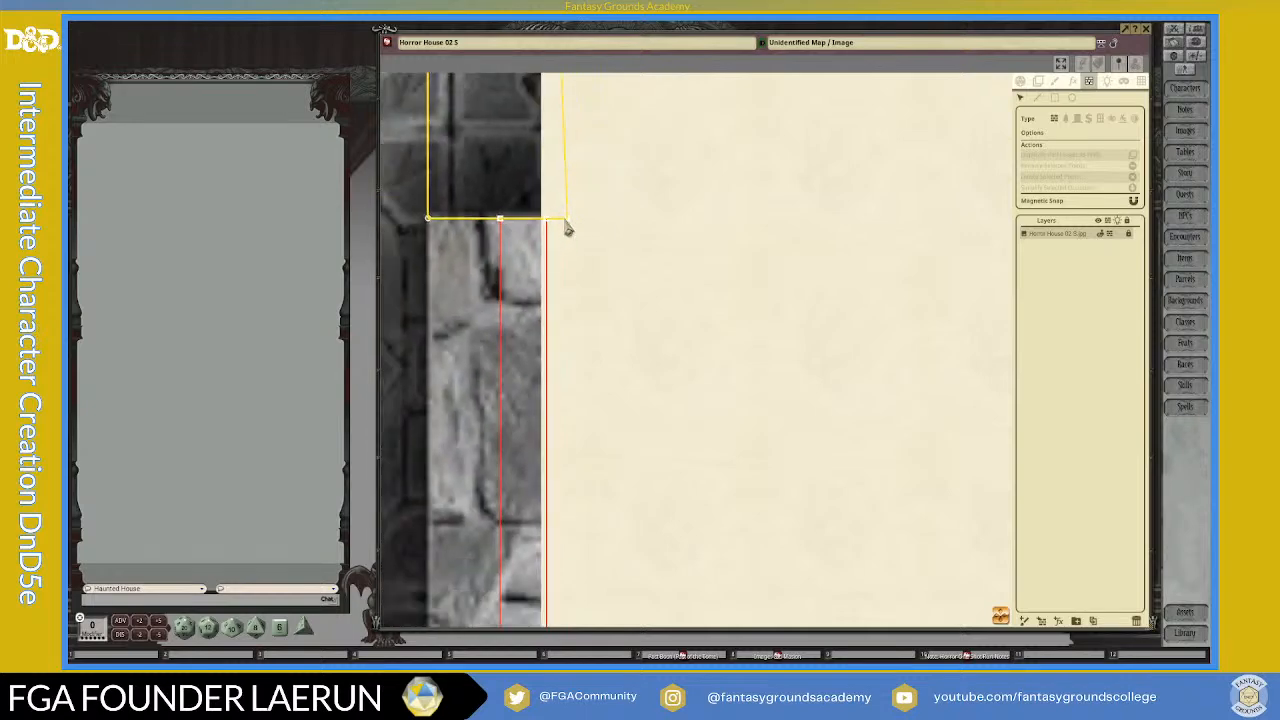
drag(568, 228, 551, 229)
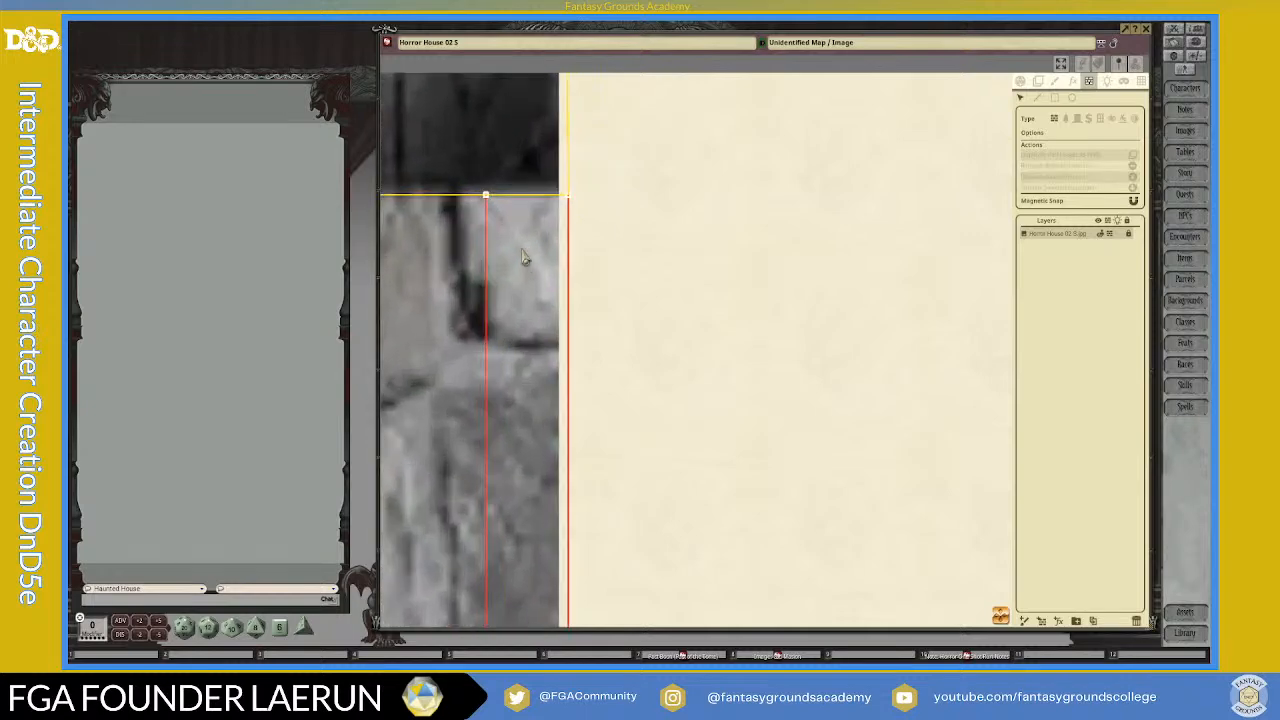
scroll(522, 258, down, 1)
scroll(522, 250, up, 1)
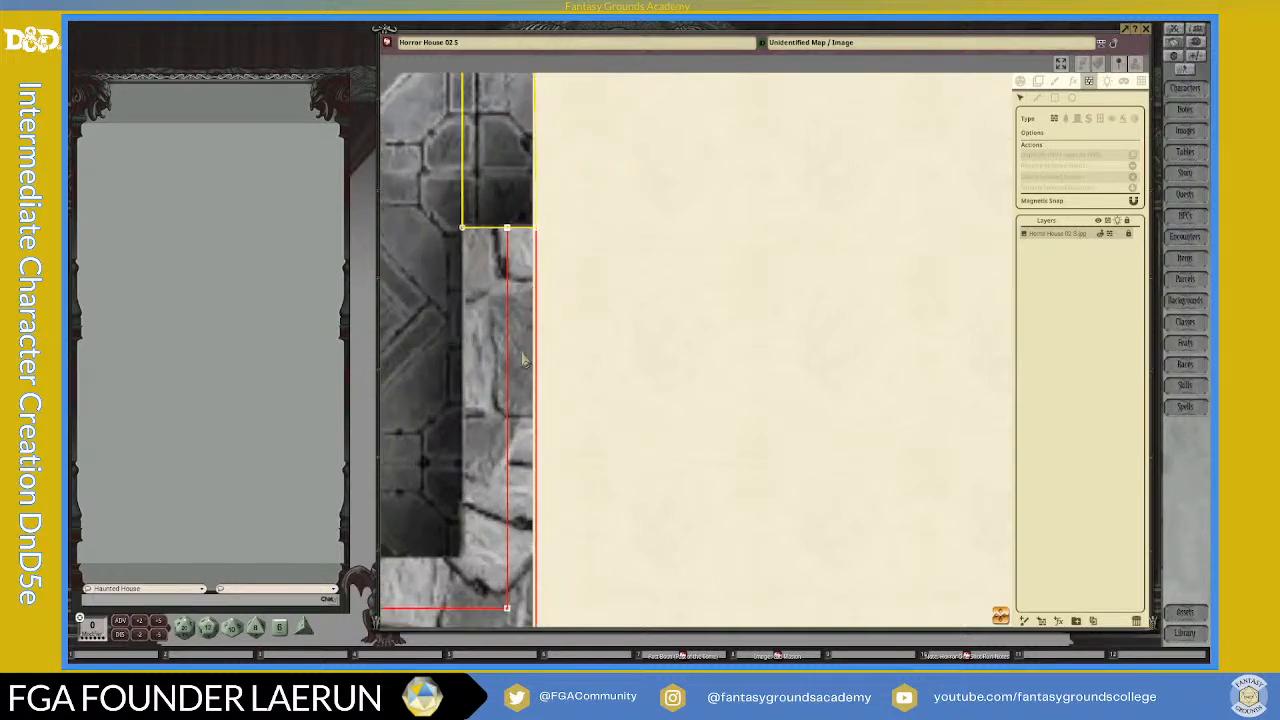
Step: Move the outer wall line's corner point inward to the lower outer corner of the stone wall
scroll(526, 417, down, 2)
scroll(527, 465, down, 2)
scroll(531, 581, up, 4)
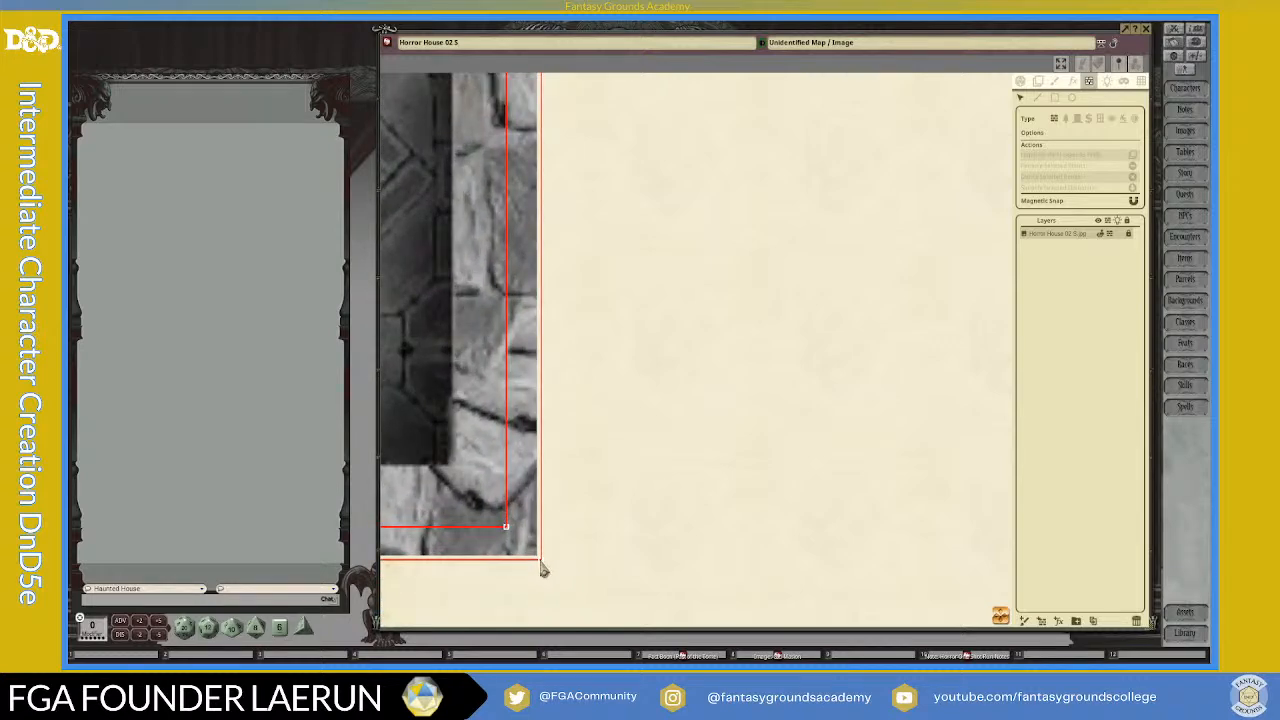
drag(539, 565, 531, 561)
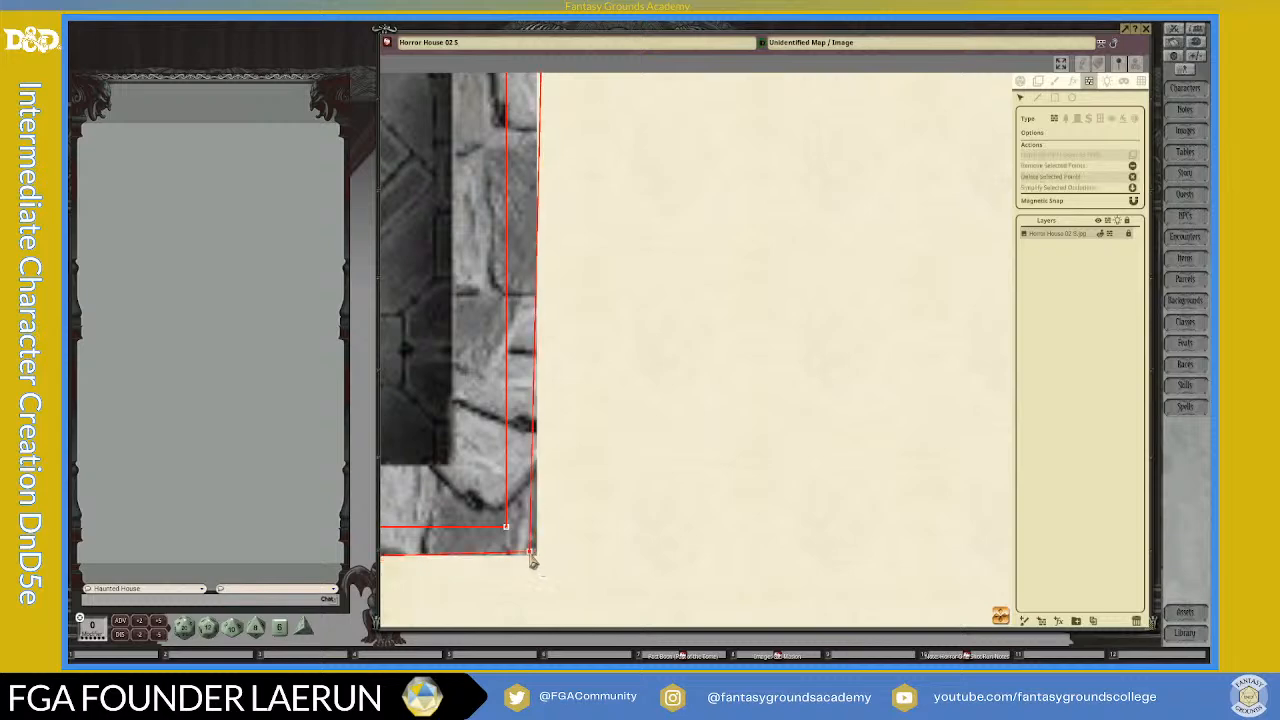
Step: Inspect how the outer wall lines meet the two yellow rectangles on either side of the stone wall's lower corner
scroll(548, 572, down, 3)
drag(1006, 618, 775, 608)
scroll(591, 543, up, 5)
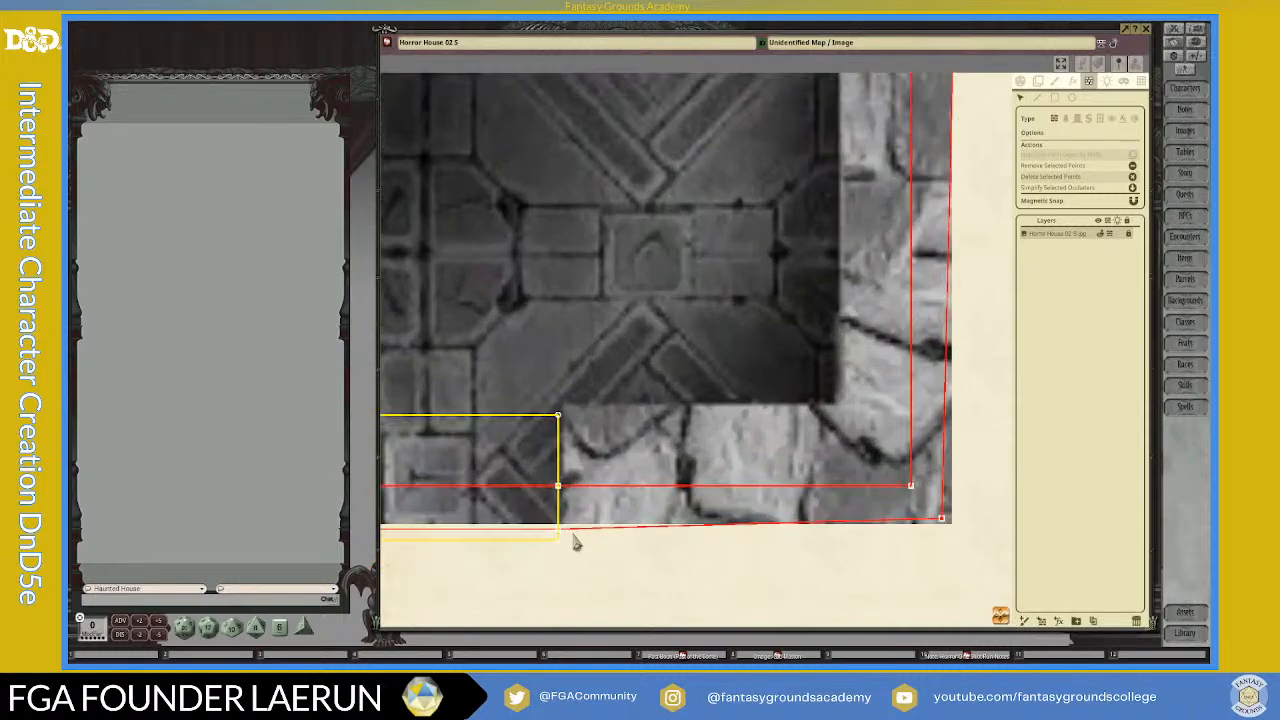
scroll(555, 537, down, 5)
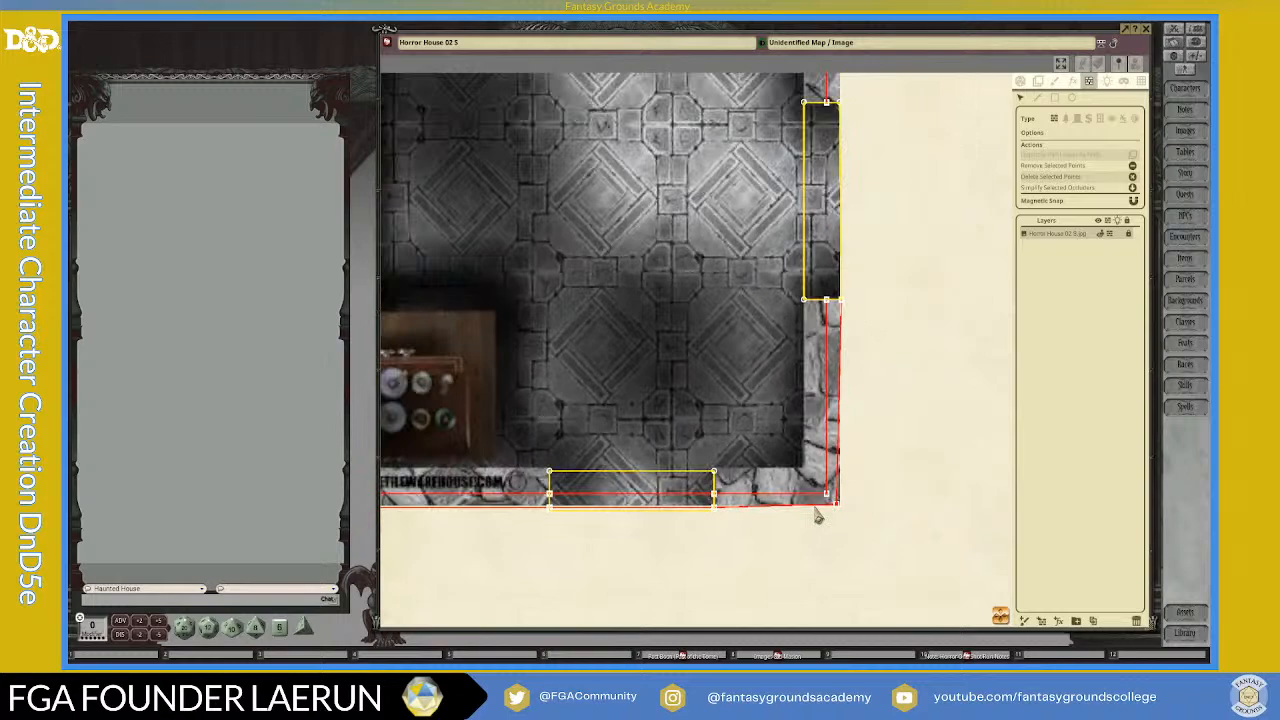
scroll(856, 305, up, 5)
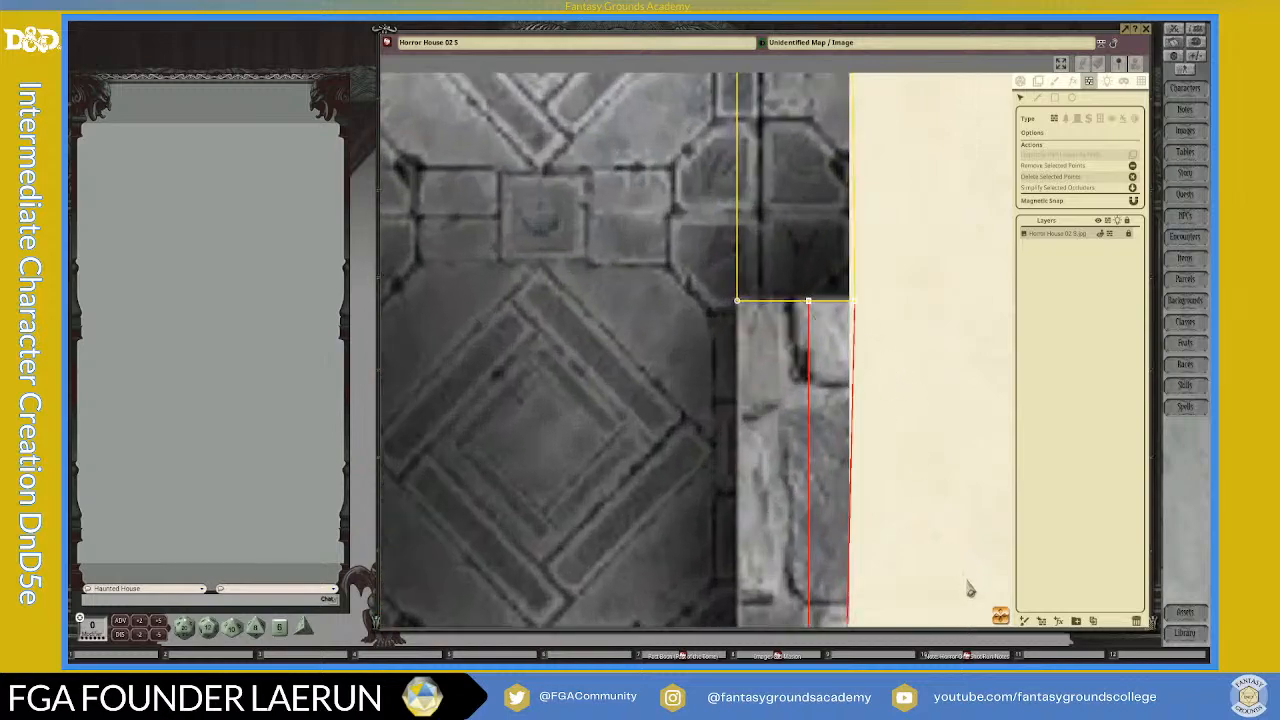
scroll(607, 467, up, 4)
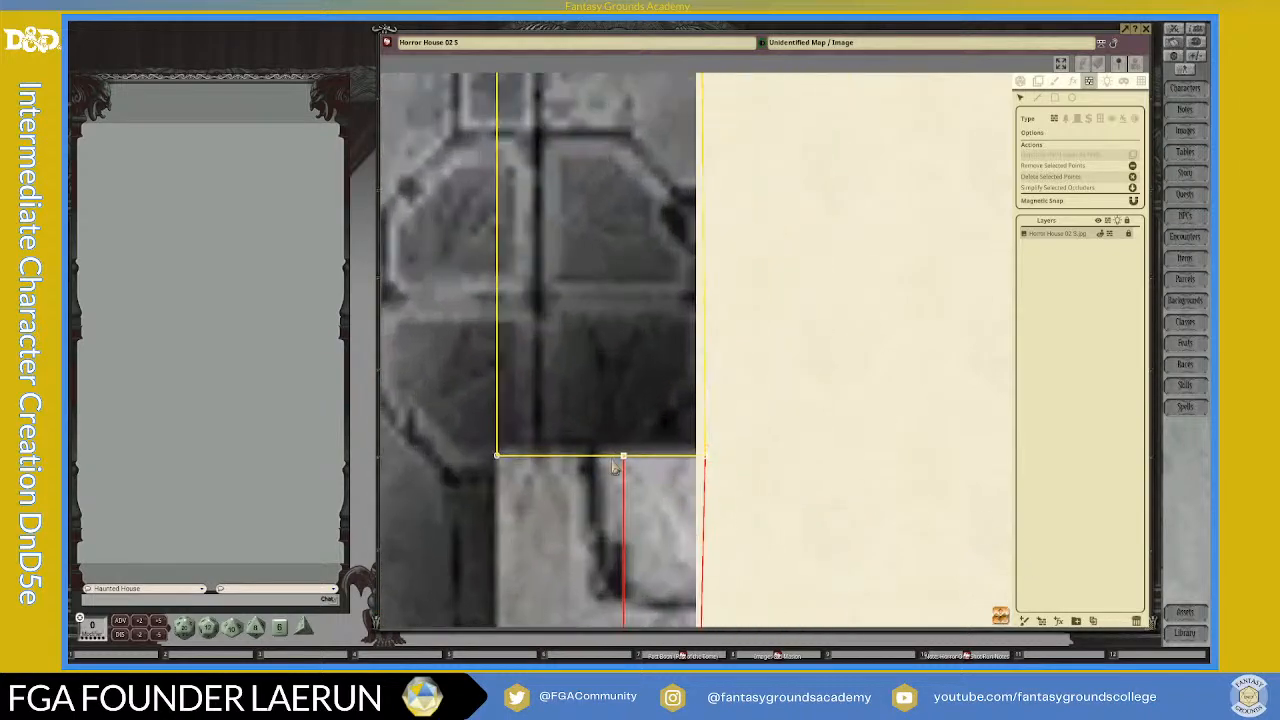
scroll(686, 467, down, 3)
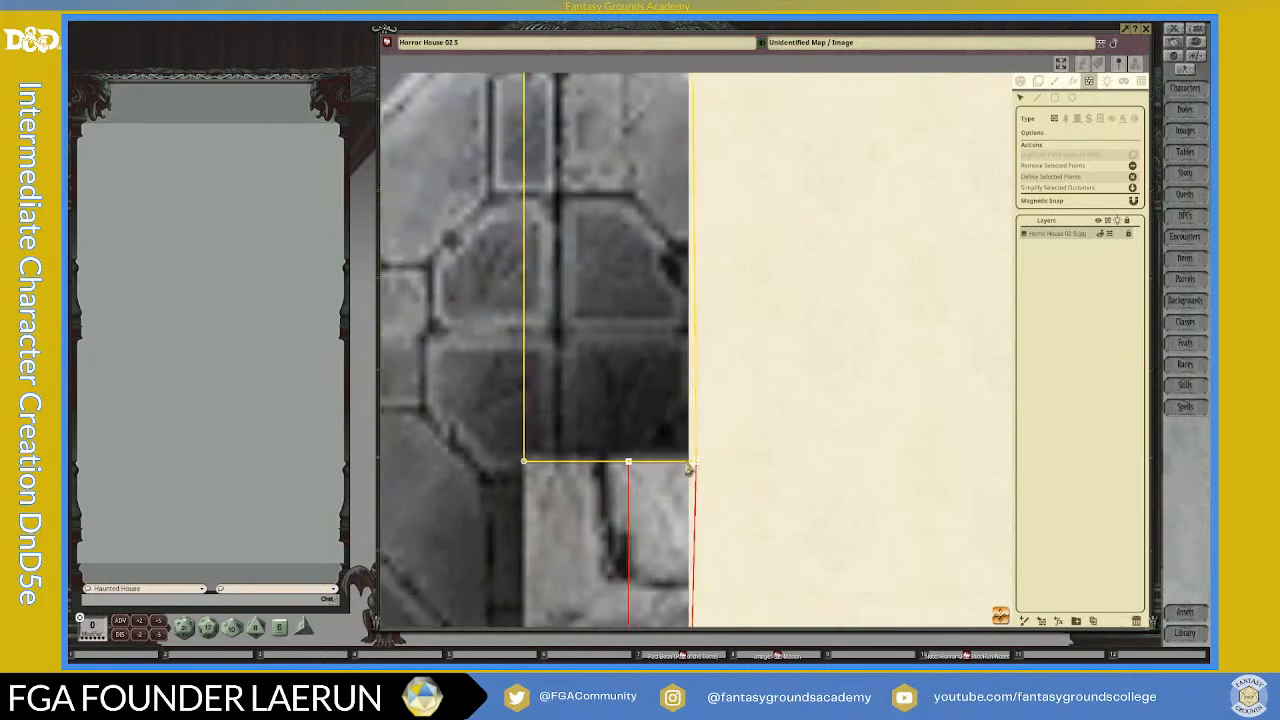
mouse_move(1000, 616)
mouse_down()
mouse_move(1006, 642)
mouse_move(938, 611)
mouse_move(1006, 638)
mouse_move(1000, 618)
mouse_up()
scroll(868, 560, down, 5)
scroll(874, 579, up, 1)
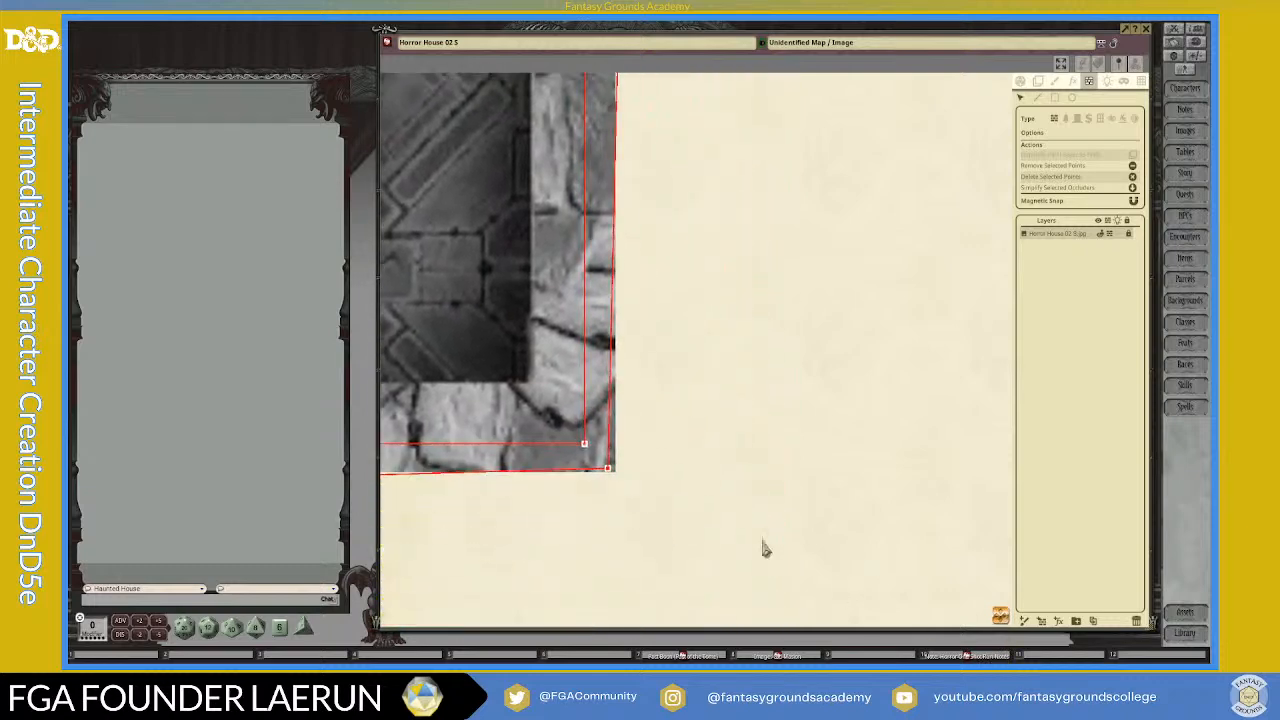
scroll(643, 438, up, 4)
scroll(610, 397, down, 7)
scroll(611, 423, down, 2)
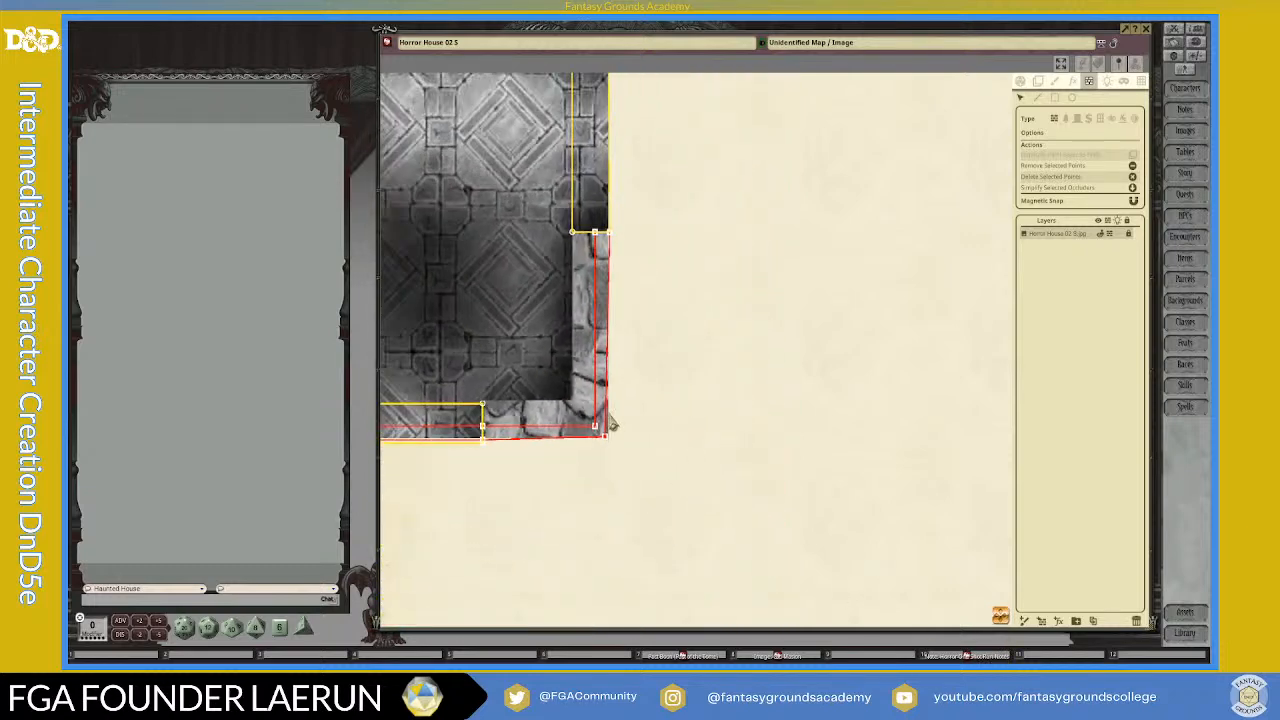
Step: Draw a short diagonal line across the outer vertical wall line, and delete it with its crossing point to clear that segment
click(600, 352)
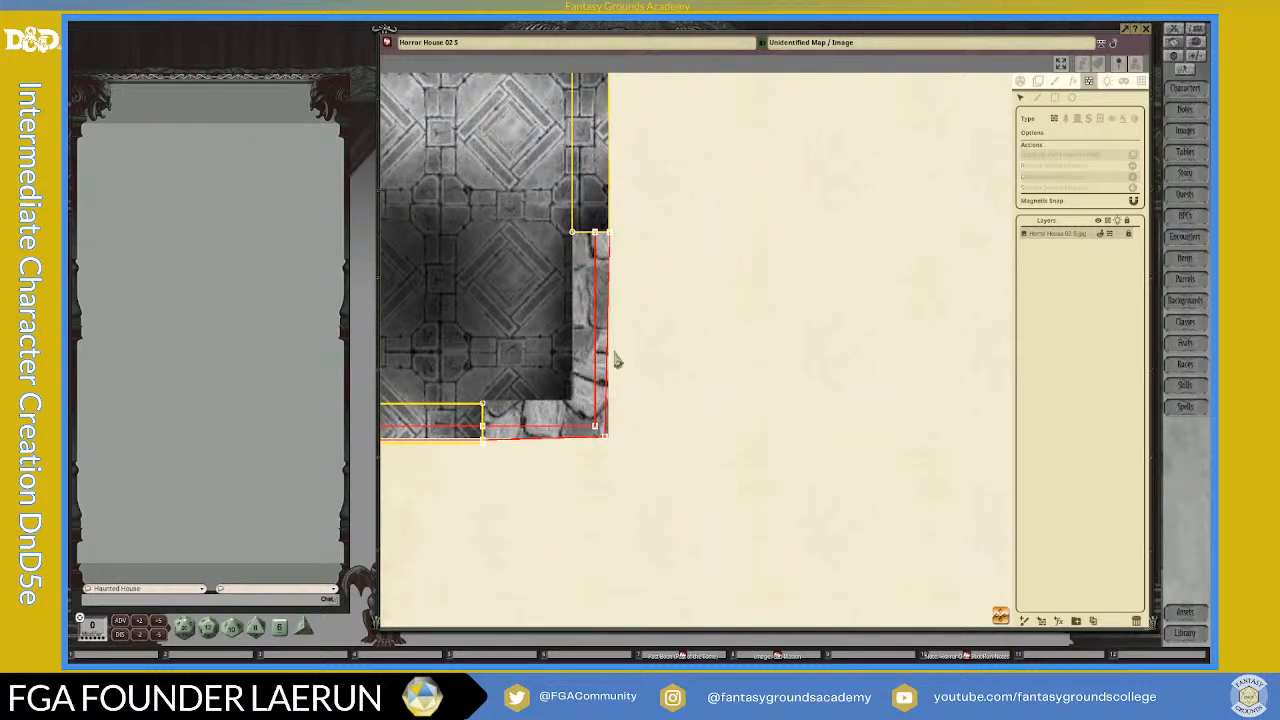
scroll(621, 332, up, 2)
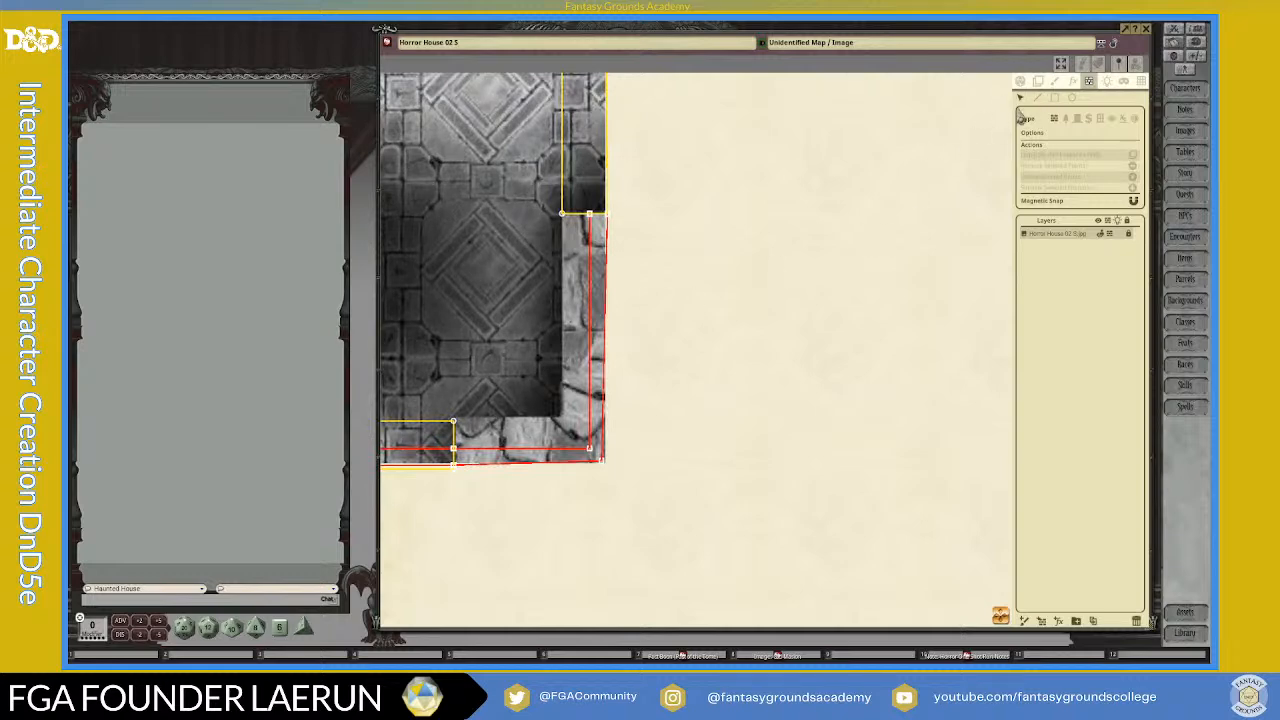
scroll(610, 362, up, 2)
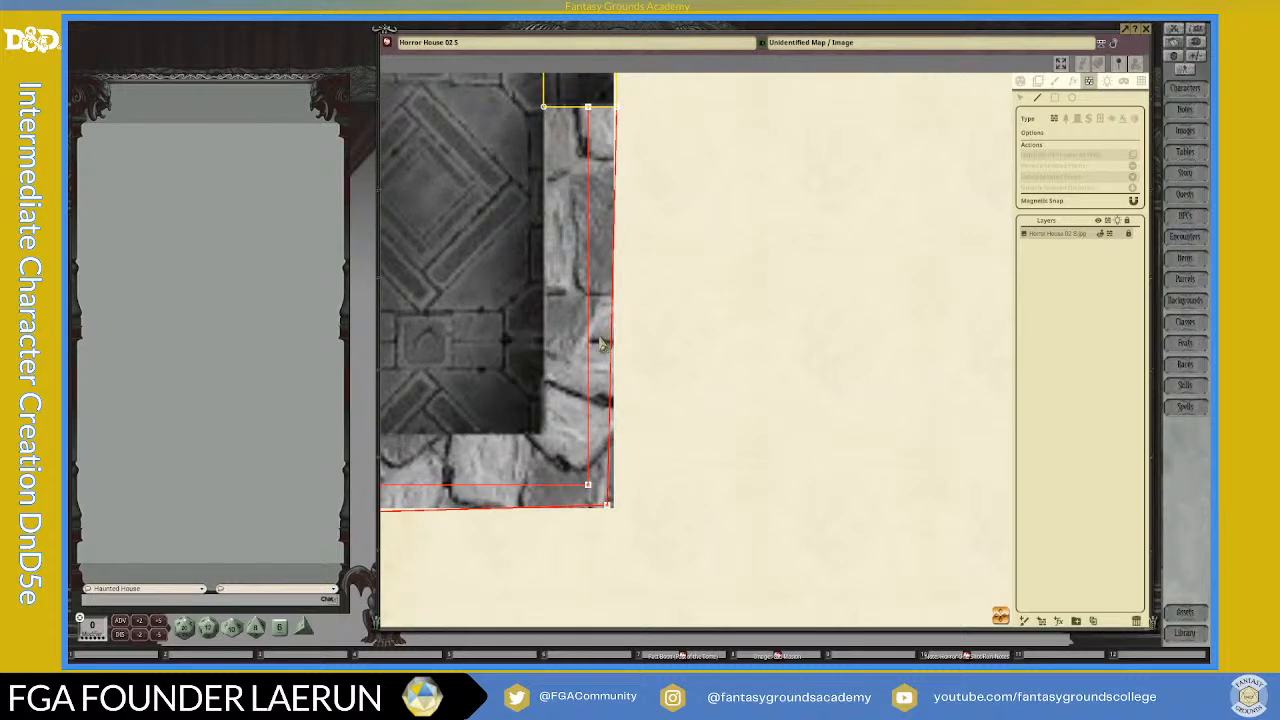
scroll(628, 398, up, 2)
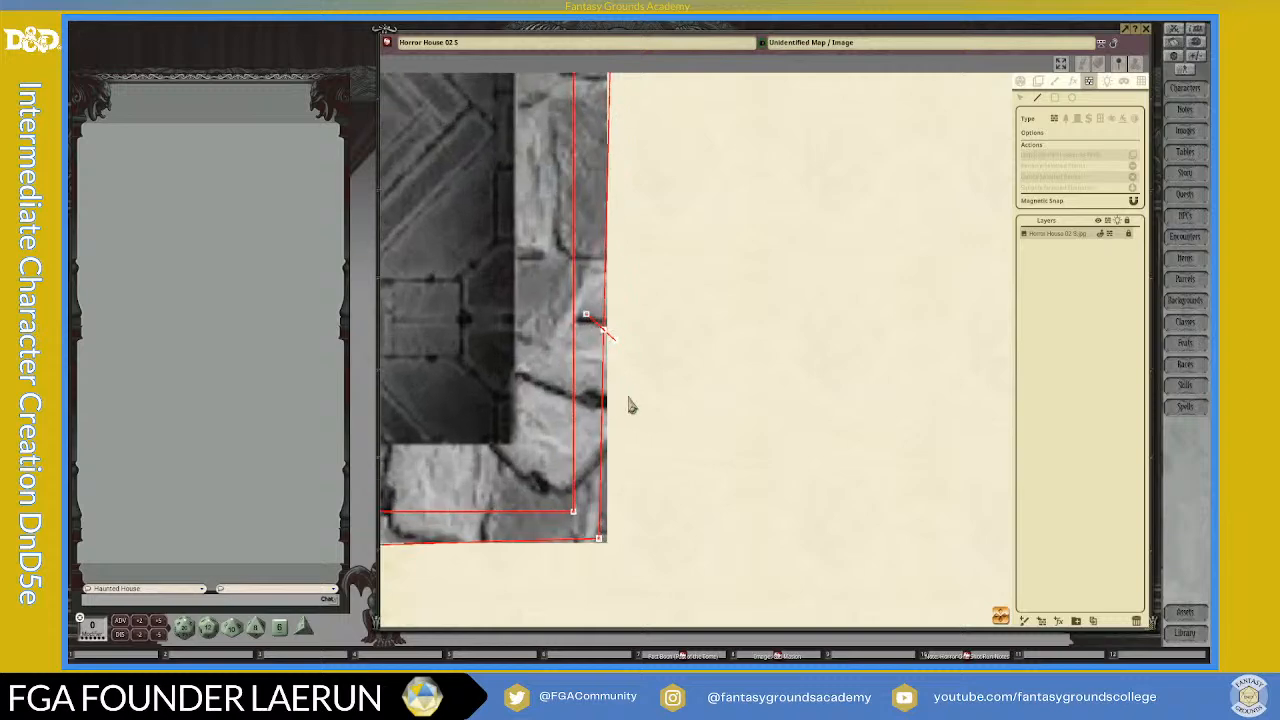
scroll(628, 405, up, 1)
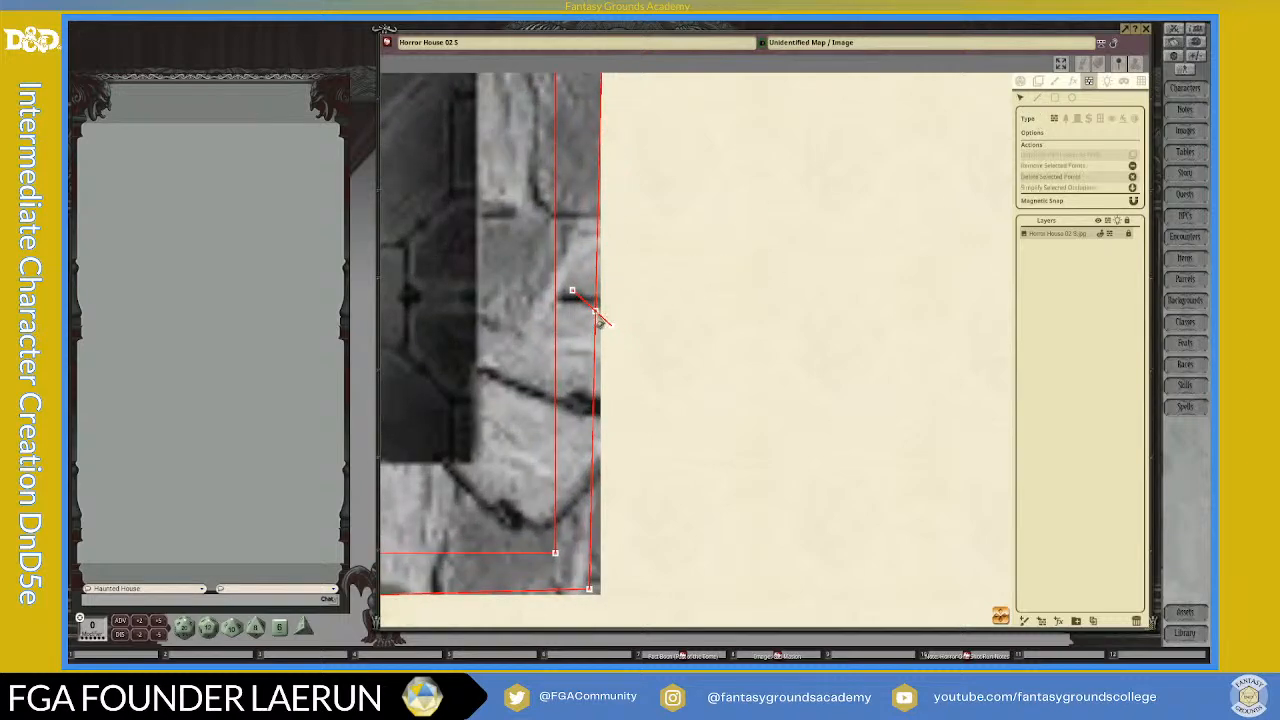
key(Delete)
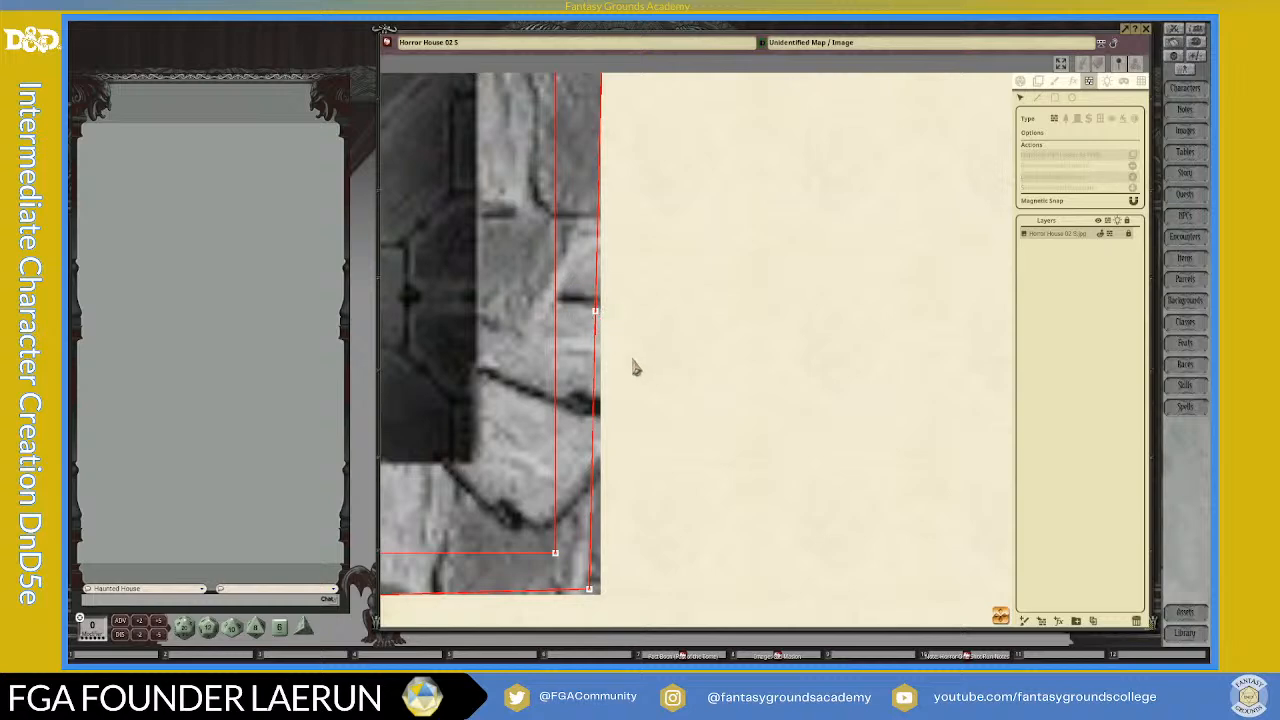
click(595, 320)
key(Delete)
scroll(624, 418, down, 3)
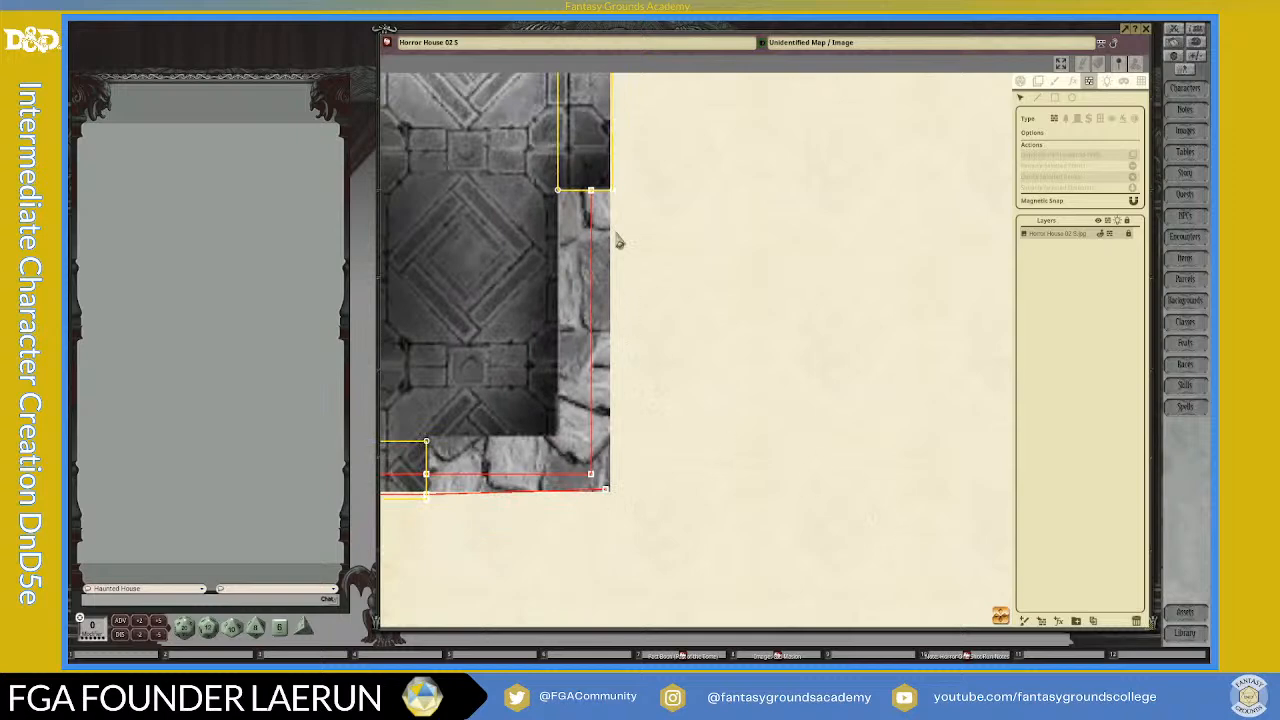
Step: Remove the slanted outer line between the lower yellow rectangle and the wall corner by crossing it with a short line and deleting the points
drag(478, 532, 668, 369)
scroll(671, 362, up, 4)
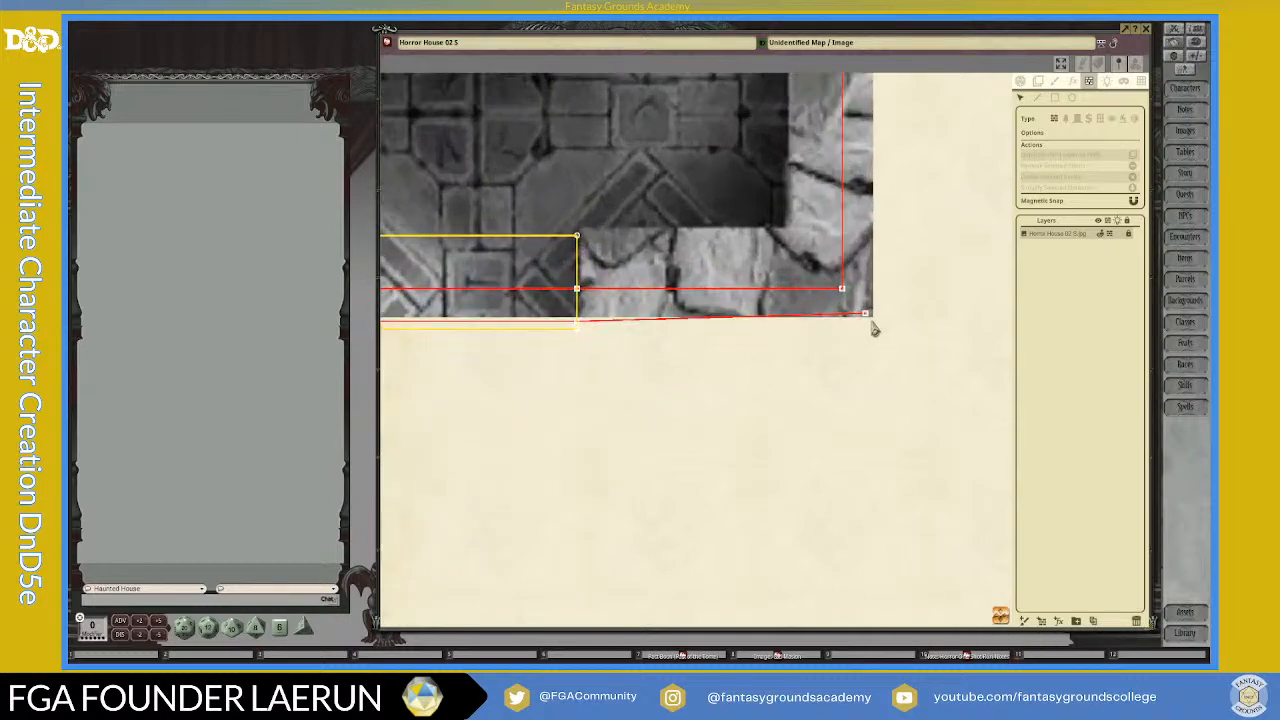
click(866, 316)
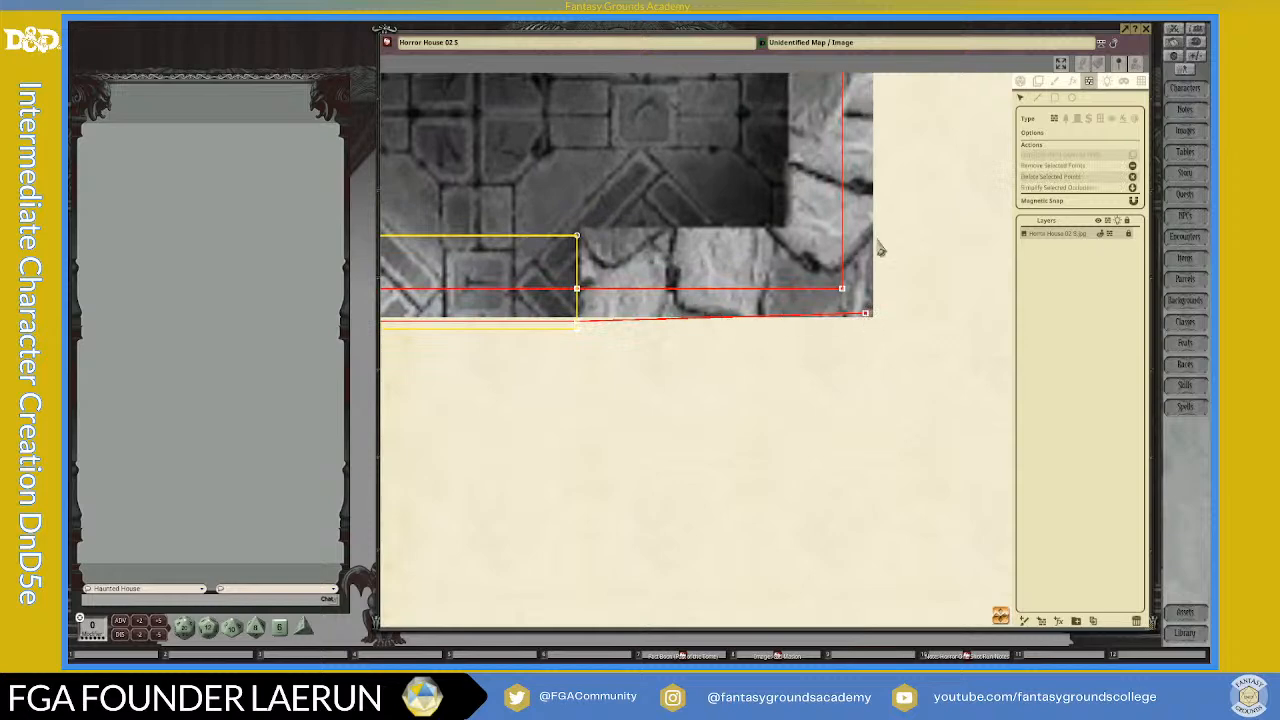
click(1037, 98)
click(661, 301)
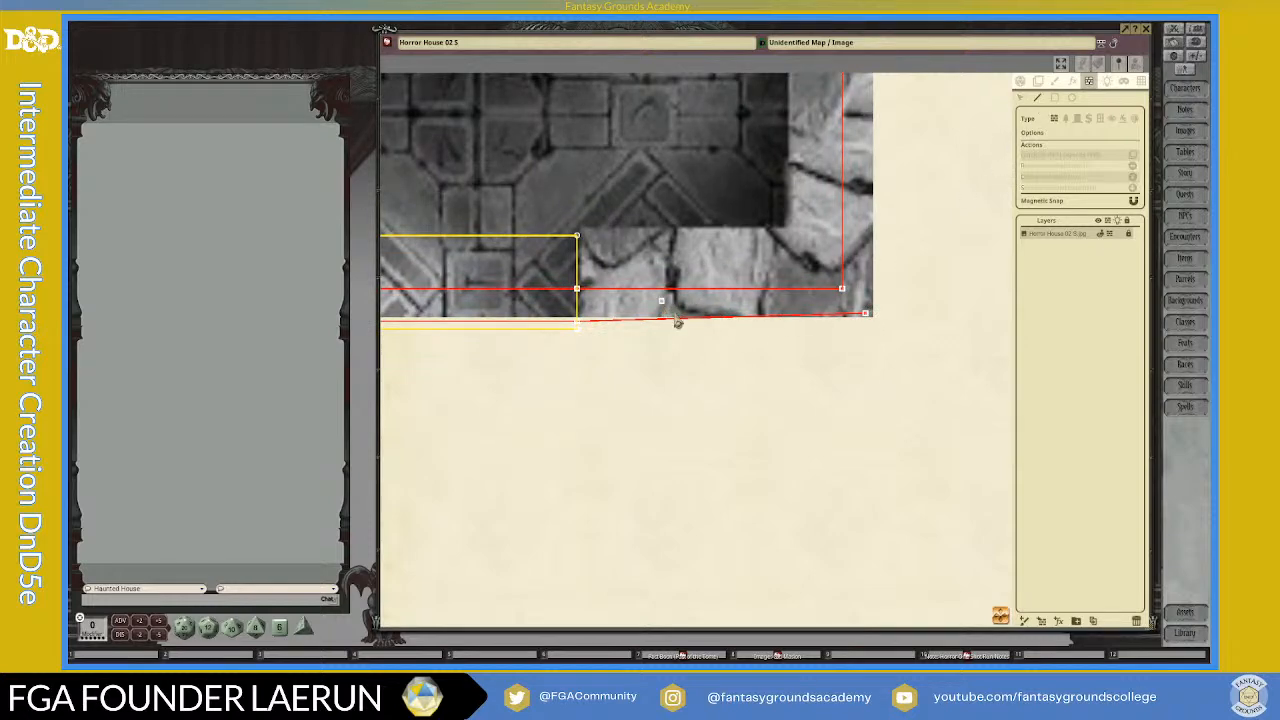
click(1020, 97)
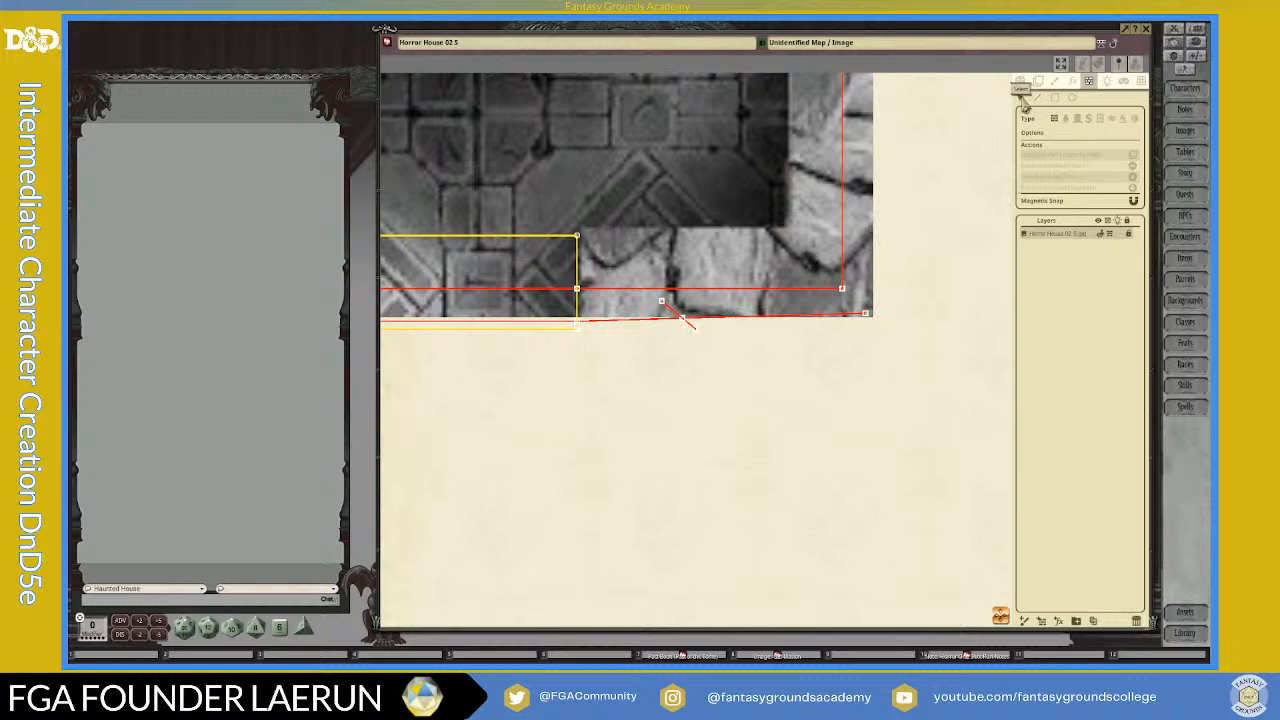
click(684, 321)
key(Delete)
click(683, 318)
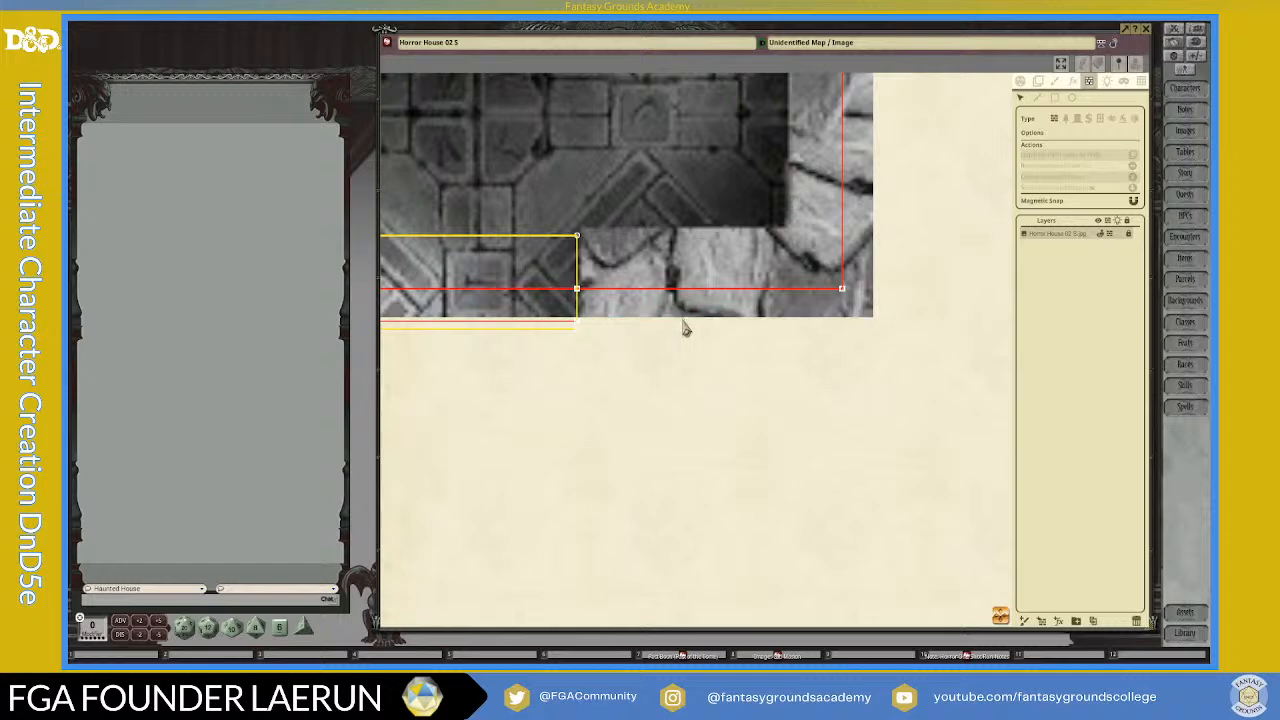
scroll(620, 349, down, 5)
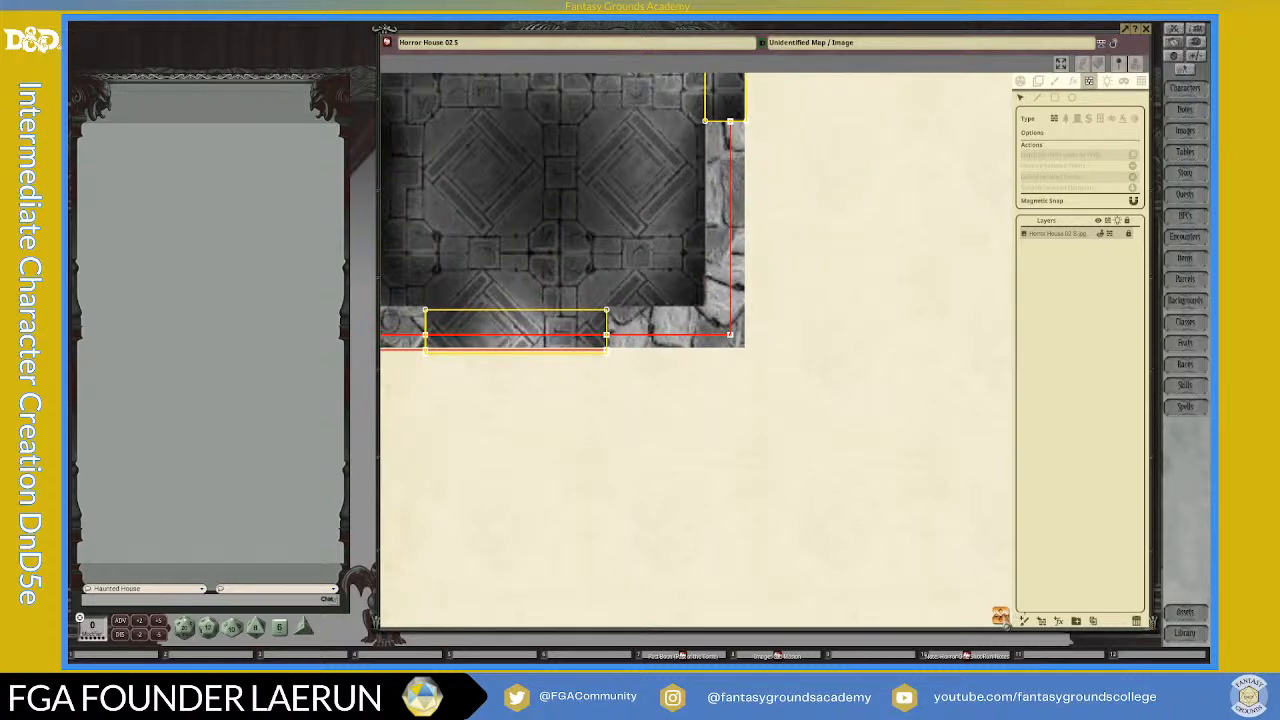
Step: Turn off Magnetic Snap and draw a near-vertical wall line crossing both horizontal wall lines inside the lower yellow rectangle
scroll(846, 600, up, 5)
scroll(660, 487, up, 6)
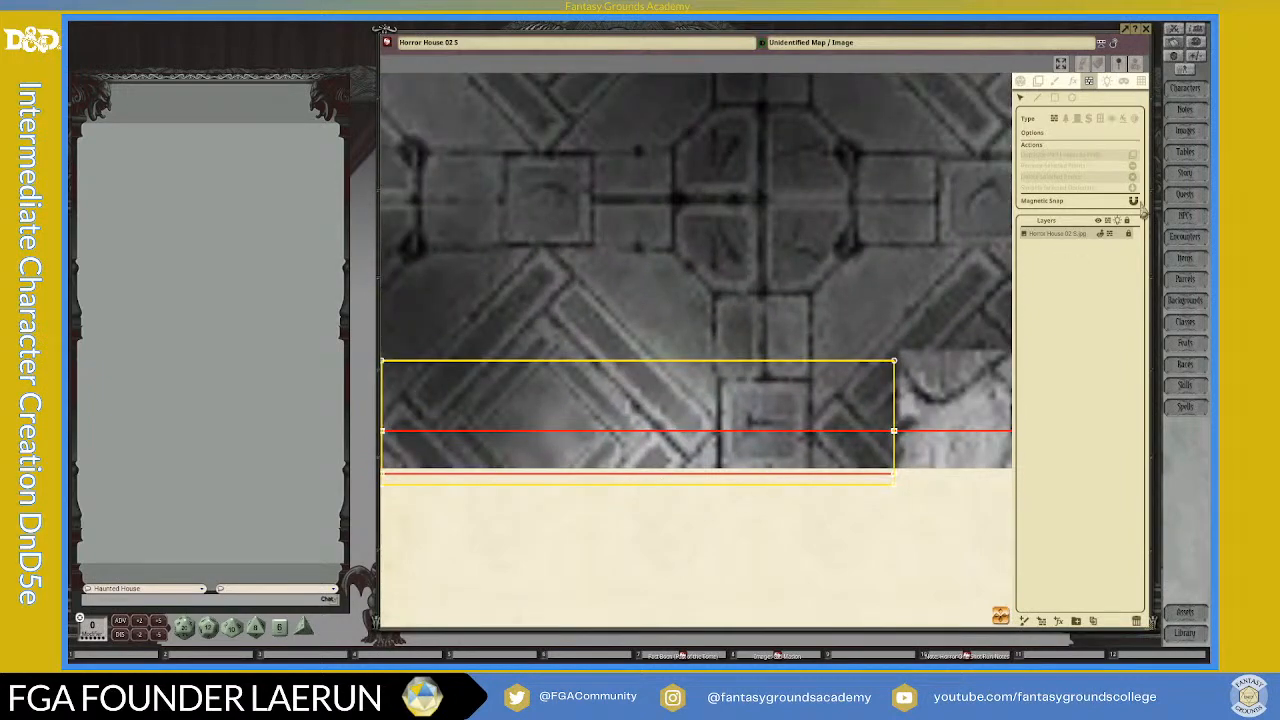
click(1135, 202)
click(1038, 98)
scroll(760, 484, up, 2)
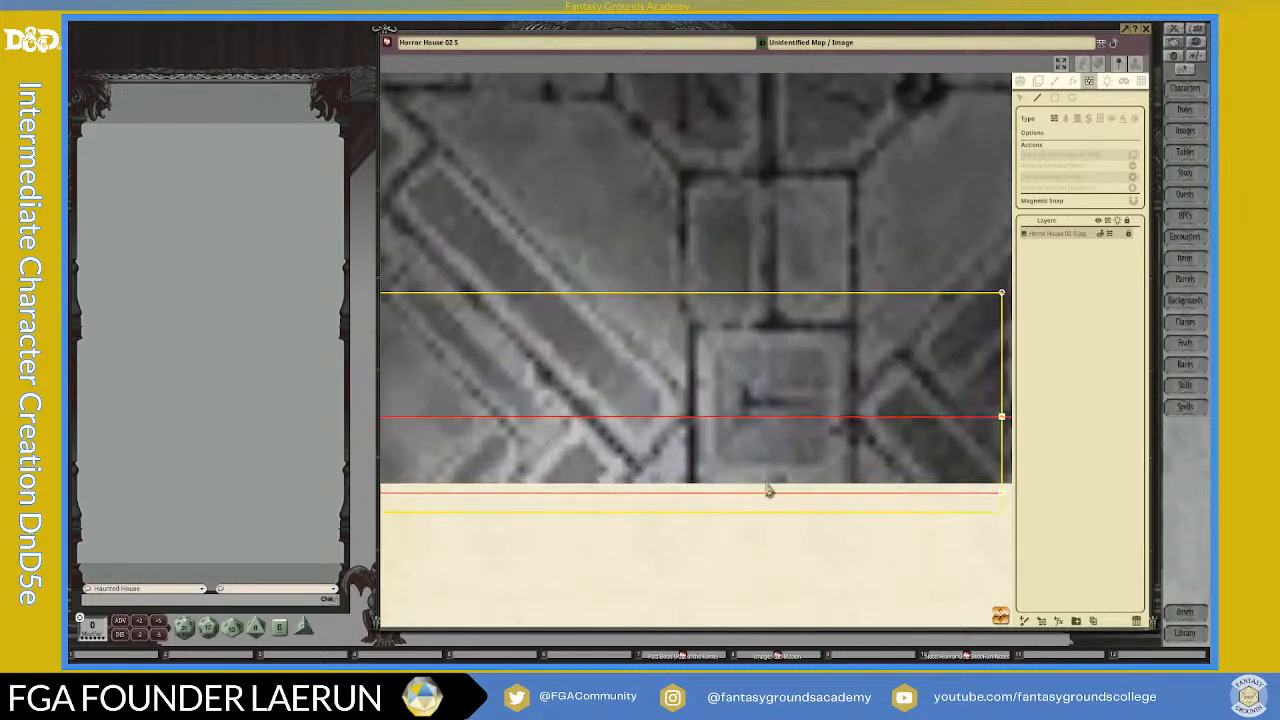
click(759, 502)
scroll(790, 430, down, 2)
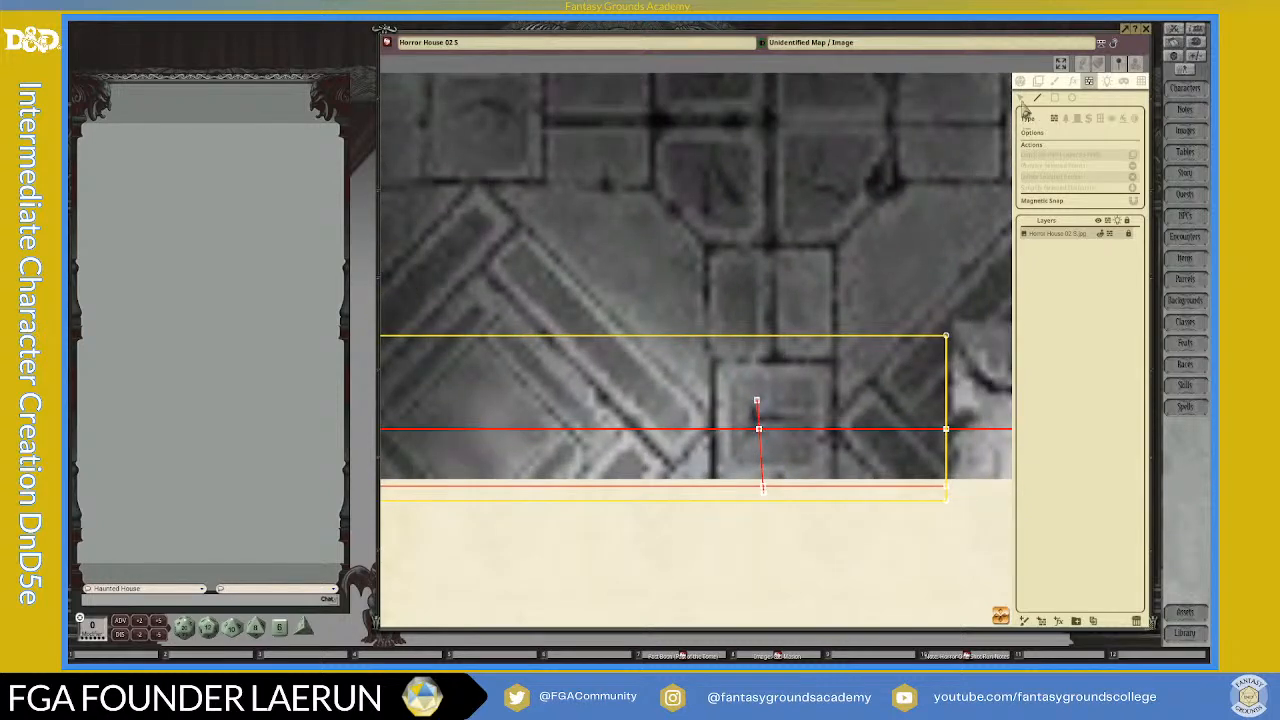
Step: Delete the crossing line and its intersection points to clear both horizontal wall lines from the lower yellow rectangle
click(760, 432)
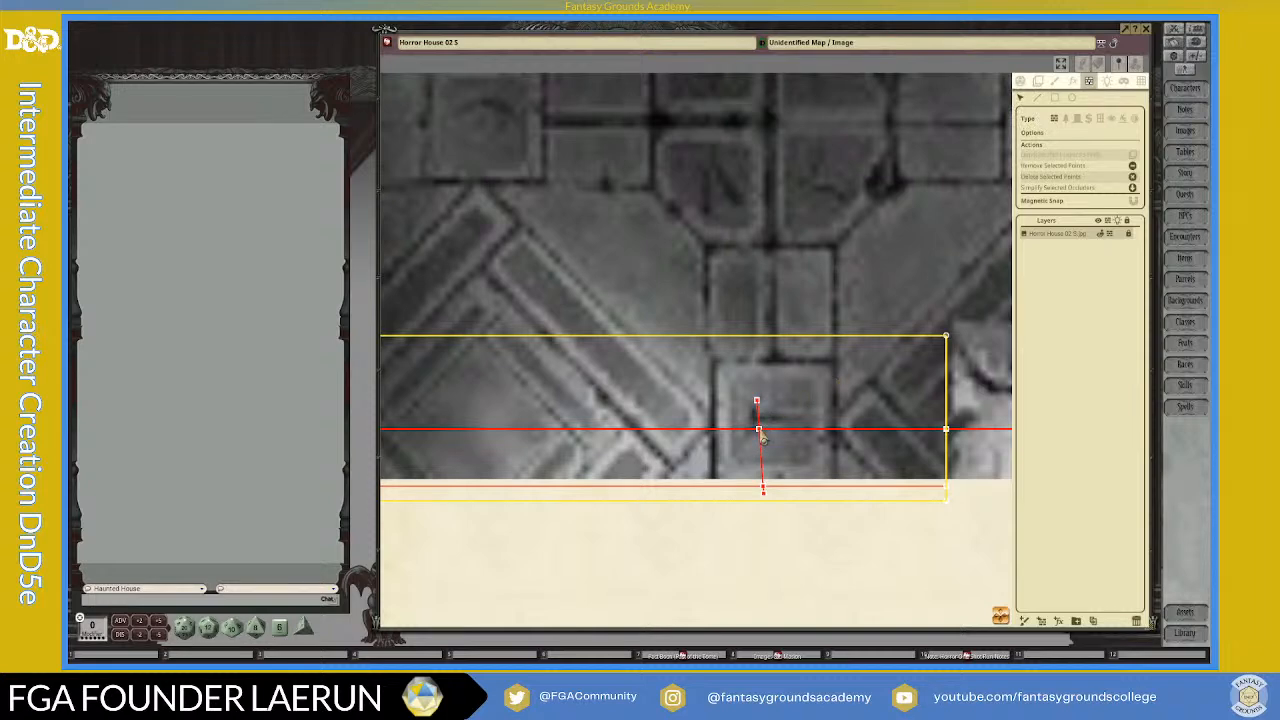
key(Delete)
click(759, 431)
key(Delete)
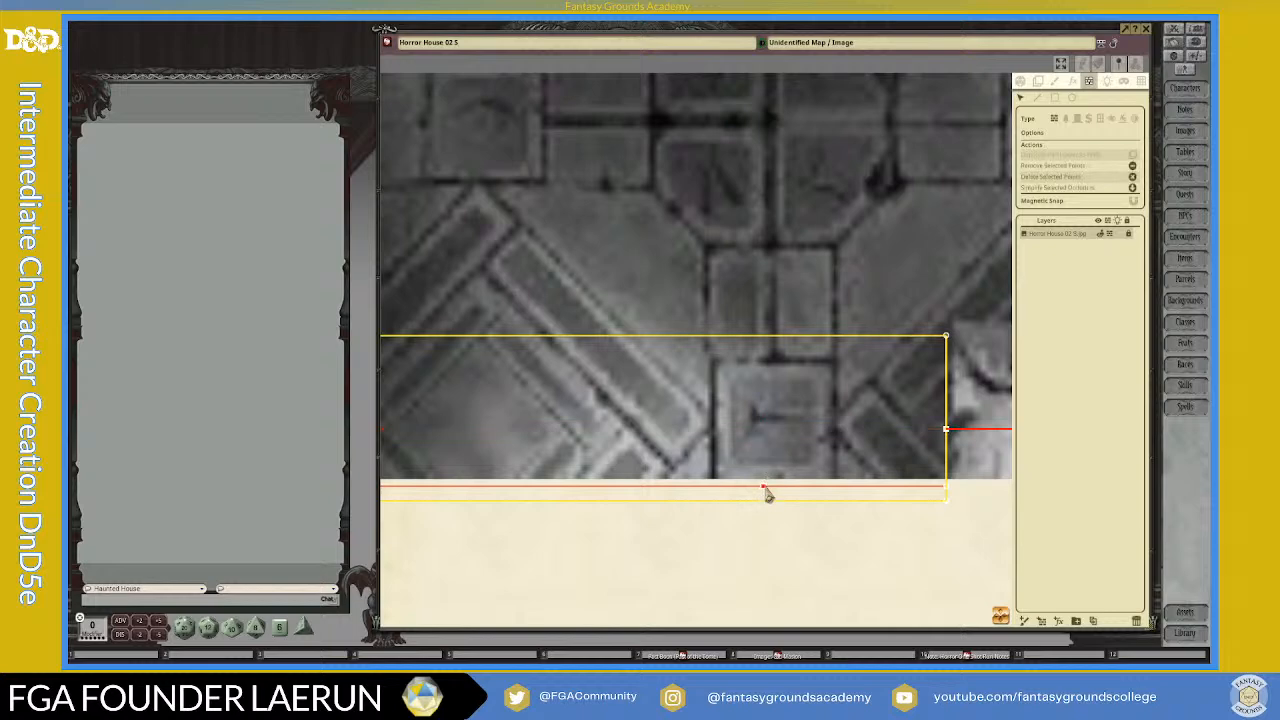
scroll(840, 530, down, 3)
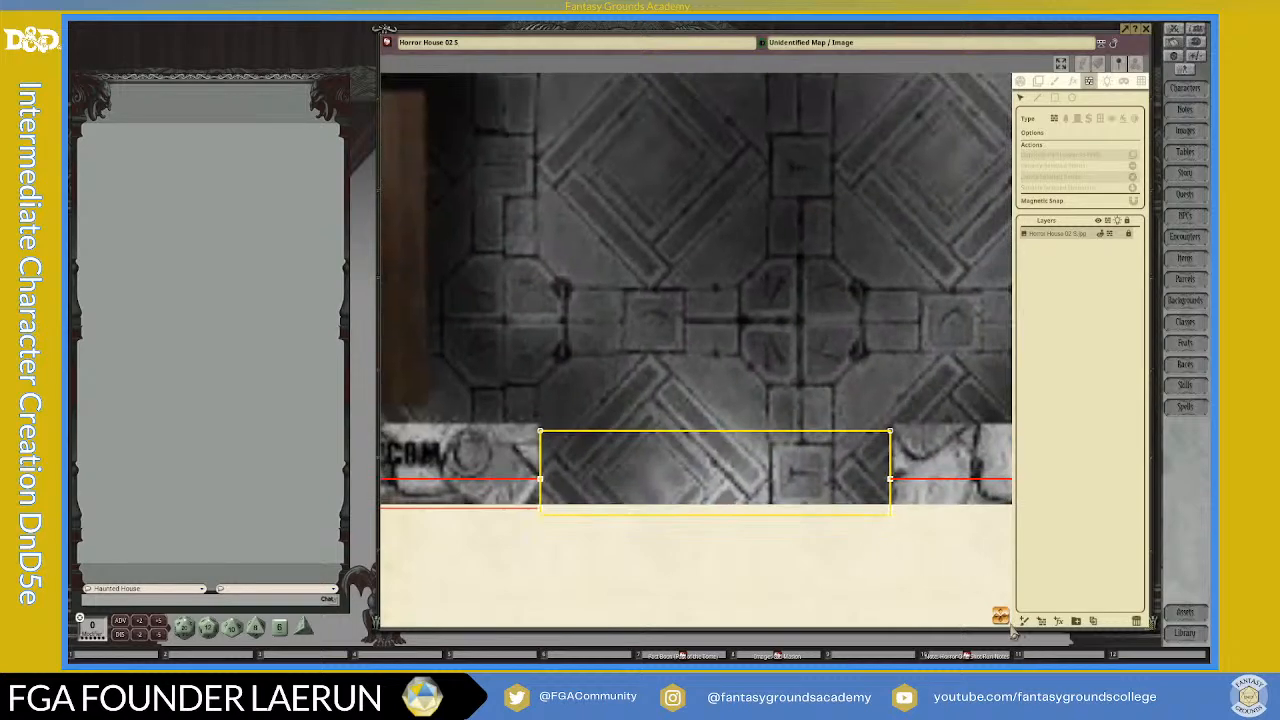
Step: Draw a short diagonal wall line across the outermost bottom line of the stone wall, below the chest of vials
drag(1000, 618, 892, 616)
scroll(817, 458, up, 3)
scroll(817, 458, up, 2)
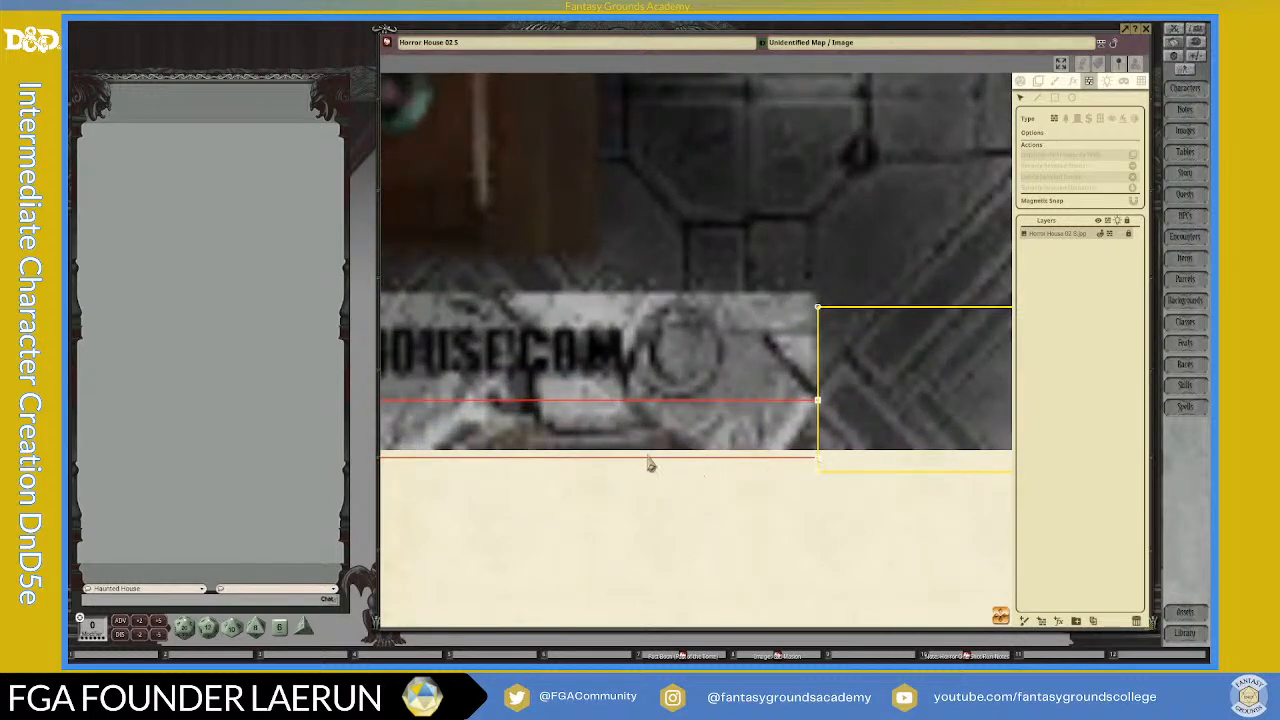
scroll(560, 458, down, 2)
scroll(510, 460, down, 1)
drag(1001, 616, 531, 531)
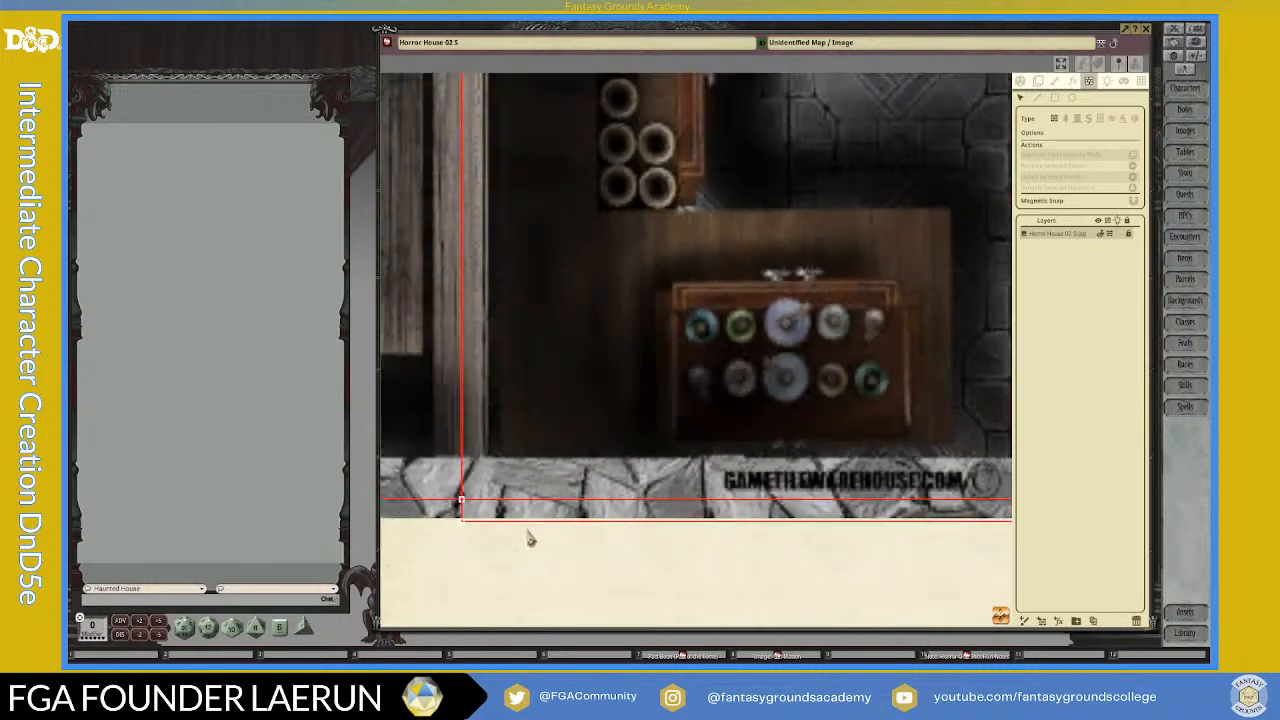
click(1038, 97)
click(741, 512)
scroll(853, 607, down, 2)
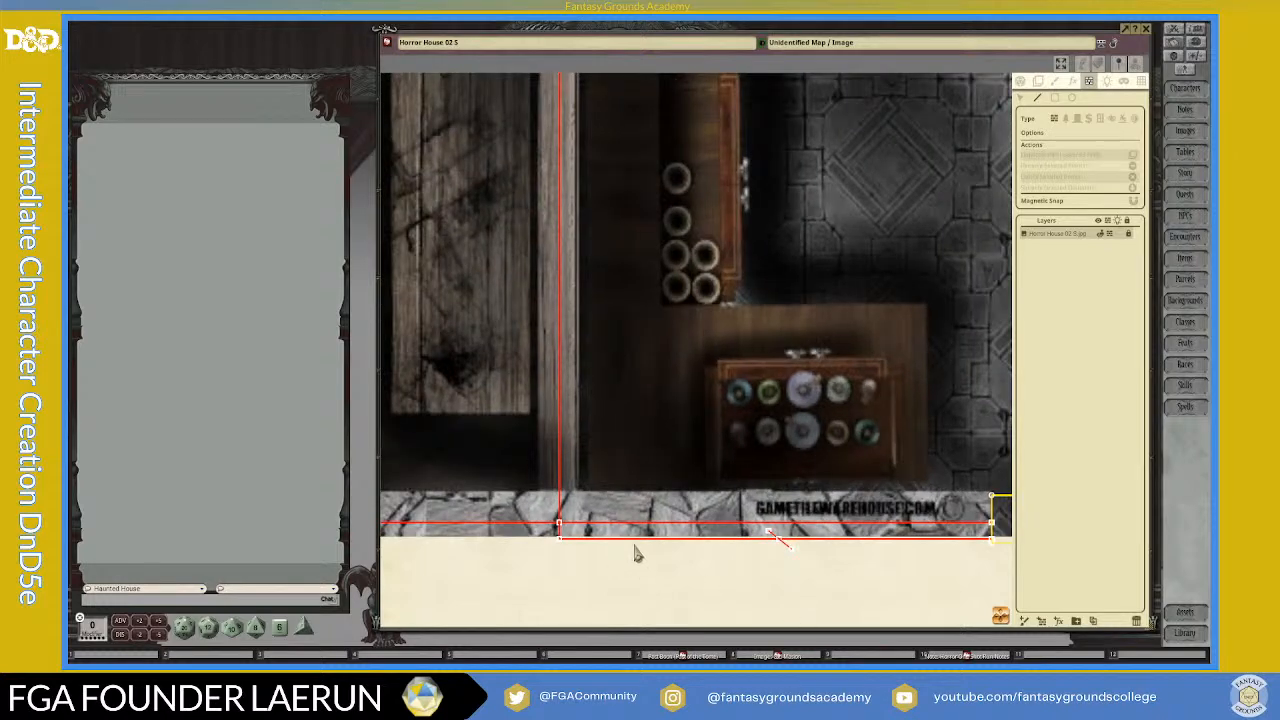
Step: Delete the short diagonal line and its crossing point to clear the redundant outer line below the chest of vials
scroll(787, 537, up, 2)
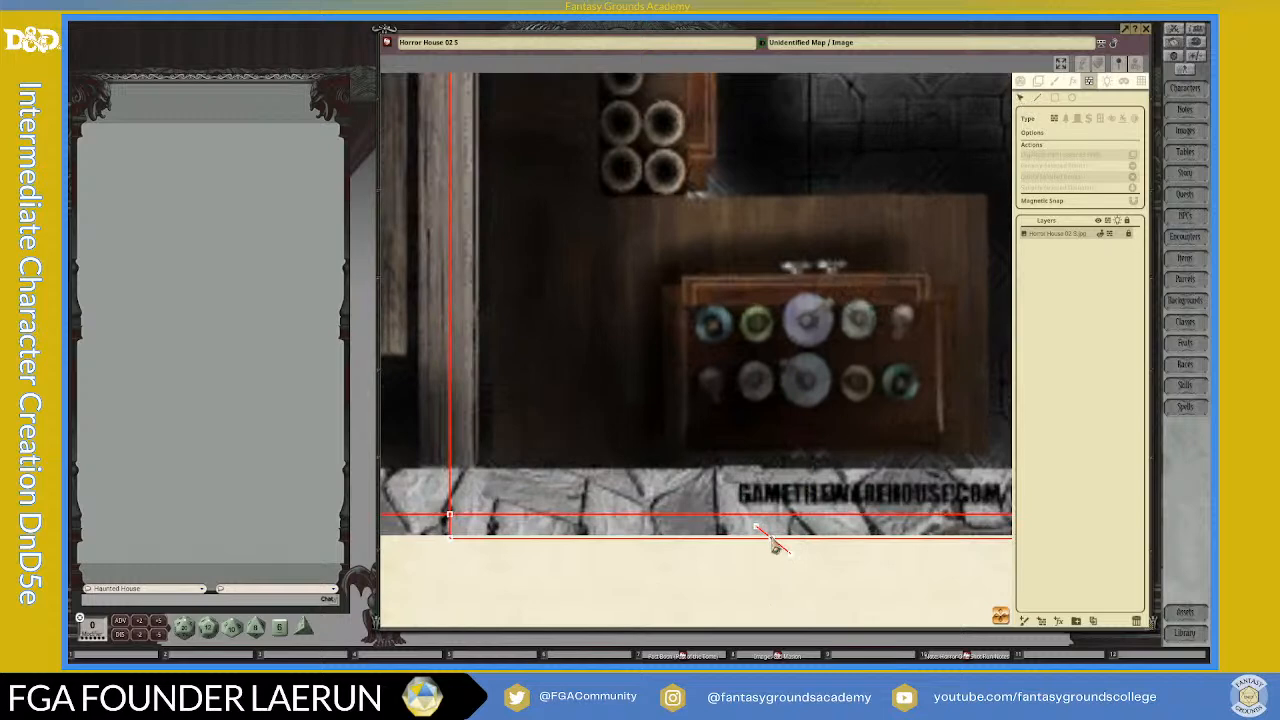
click(772, 541)
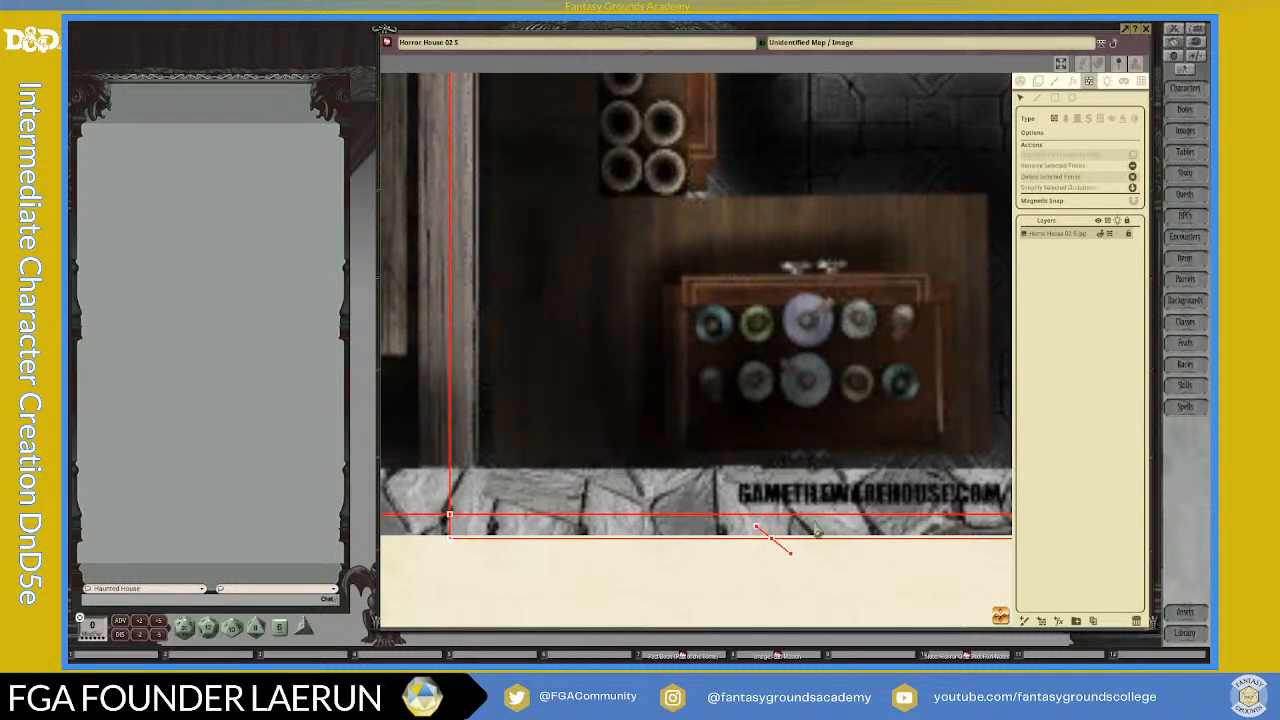
key(Delete)
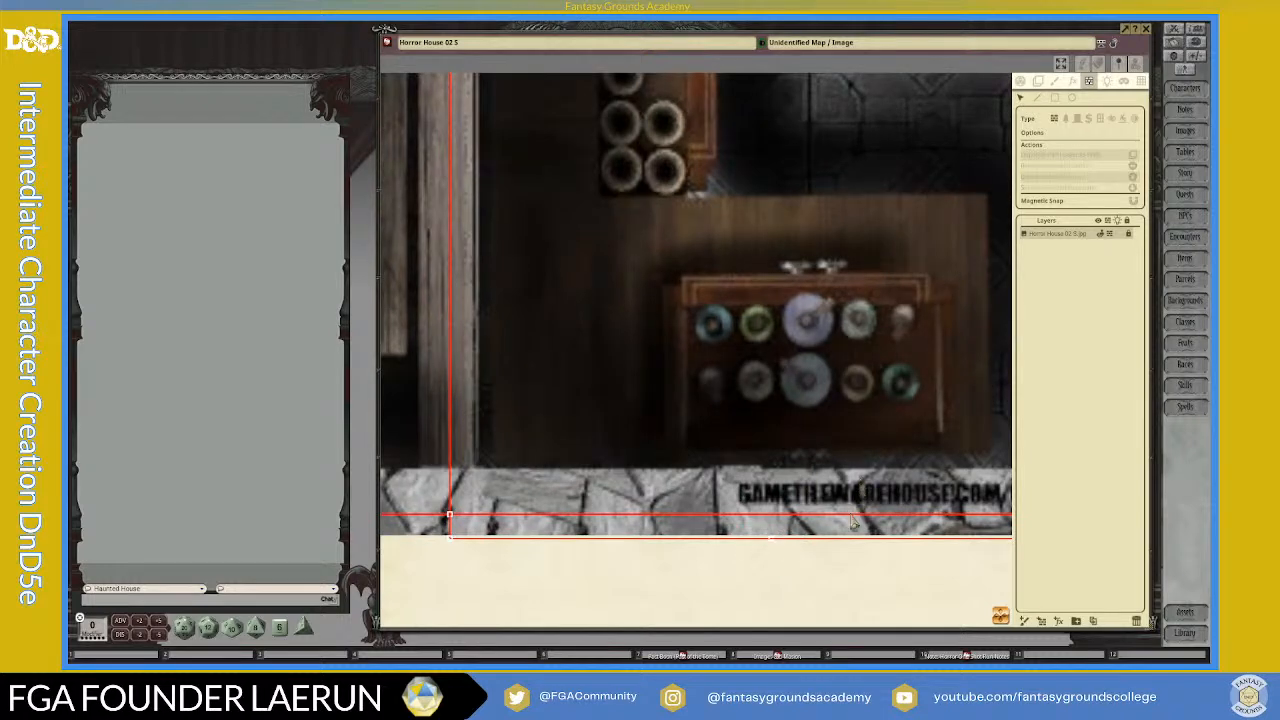
click(771, 543)
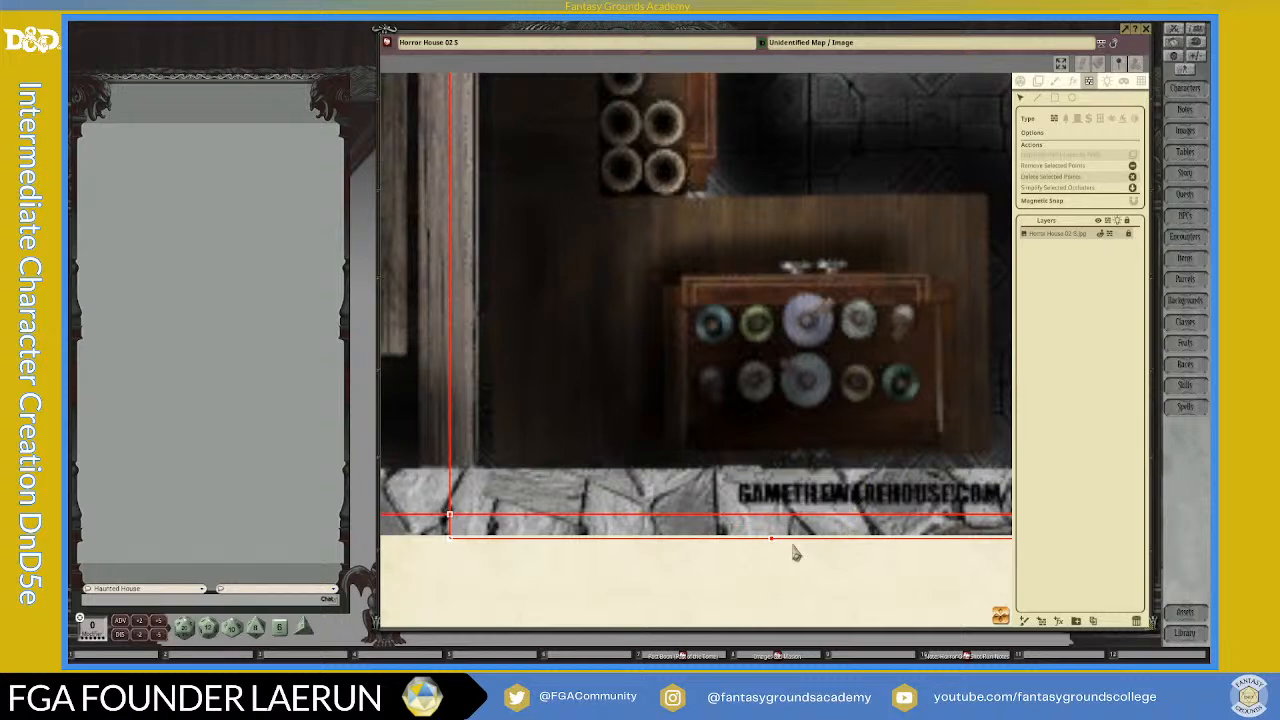
click(797, 558)
Step: Draw a short diagonal wall line across the horizontal wall line inside the yellow rectangle of the wooden-floored room
scroll(805, 562, down, 4)
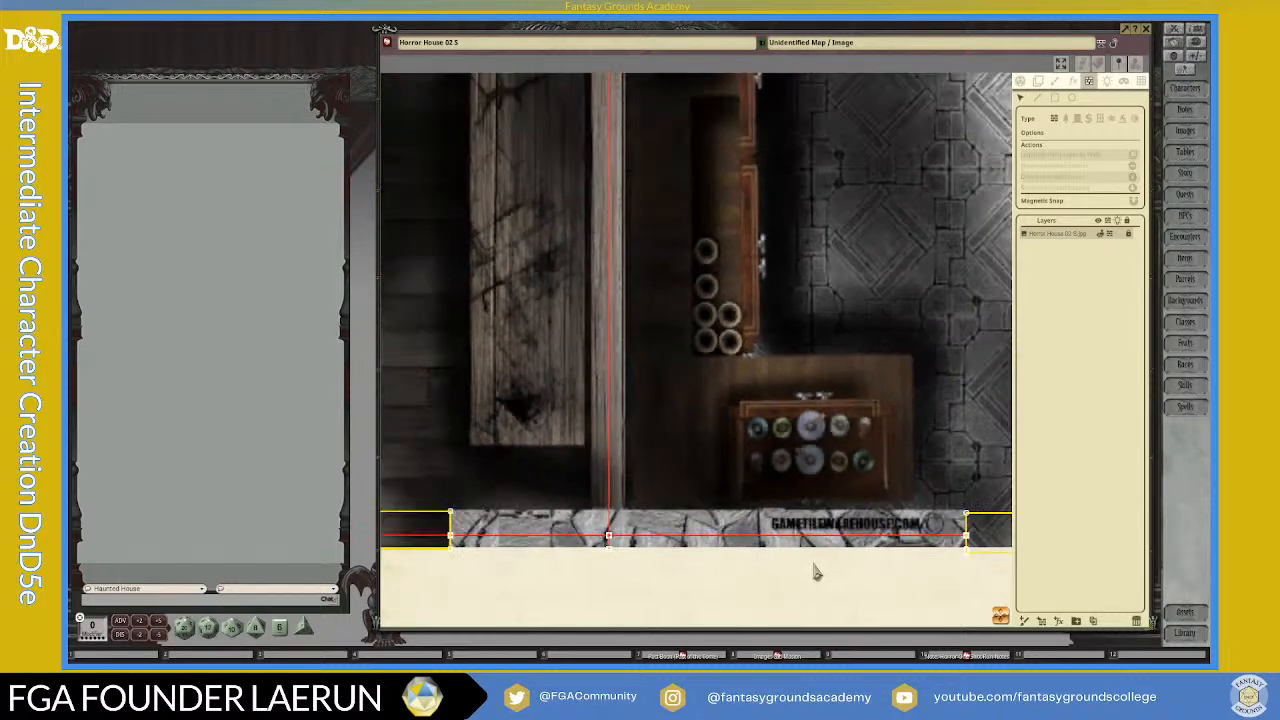
scroll(604, 570, up, 3)
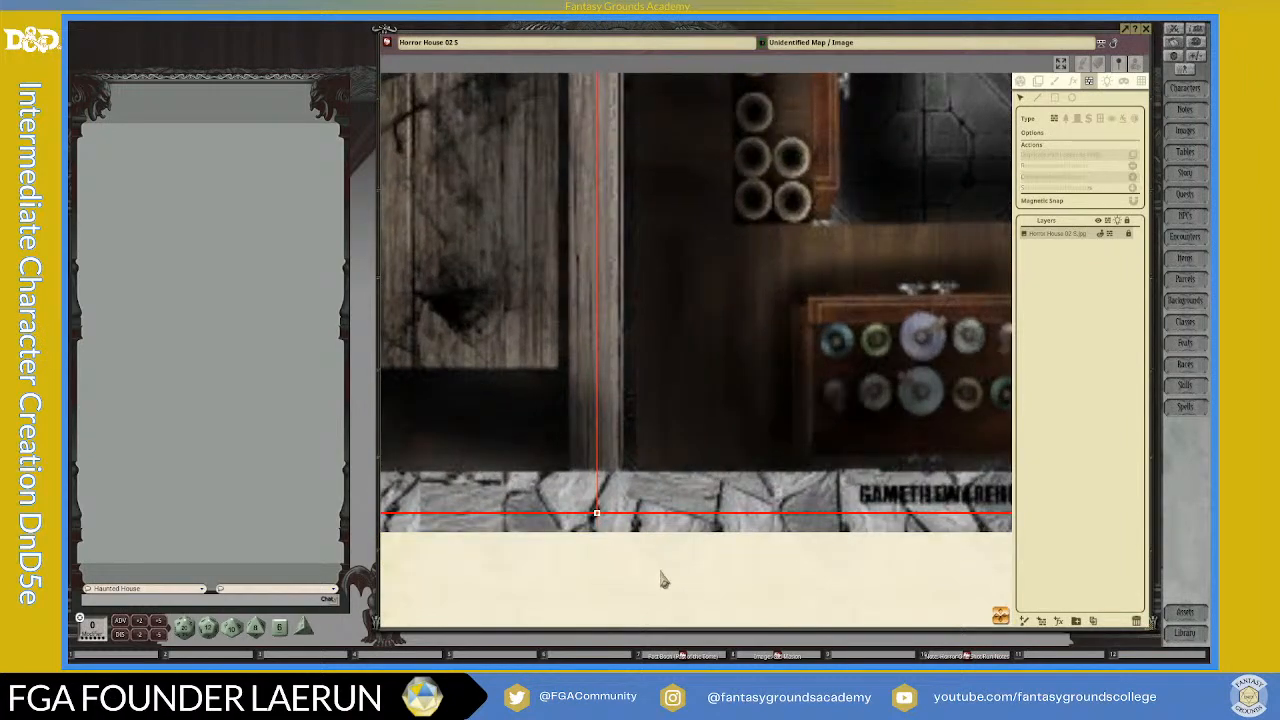
scroll(665, 585, down, 2)
scroll(676, 594, down, 2)
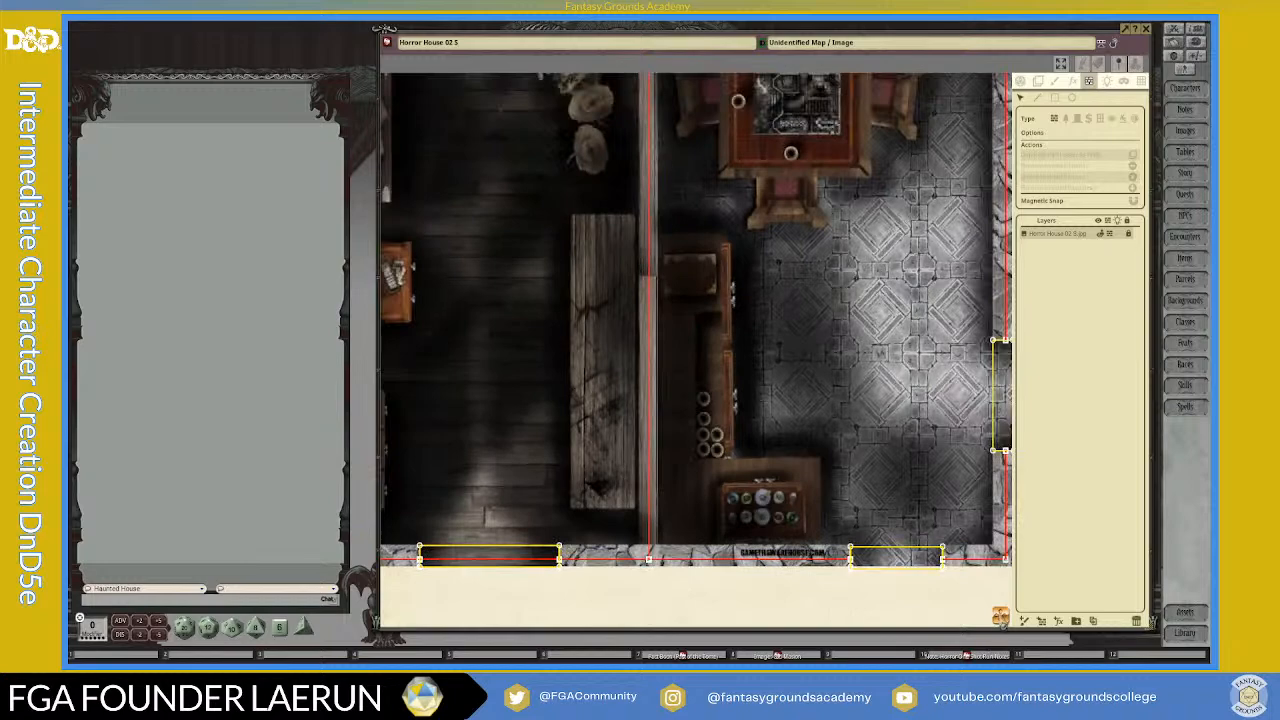
scroll(670, 545, up, 4)
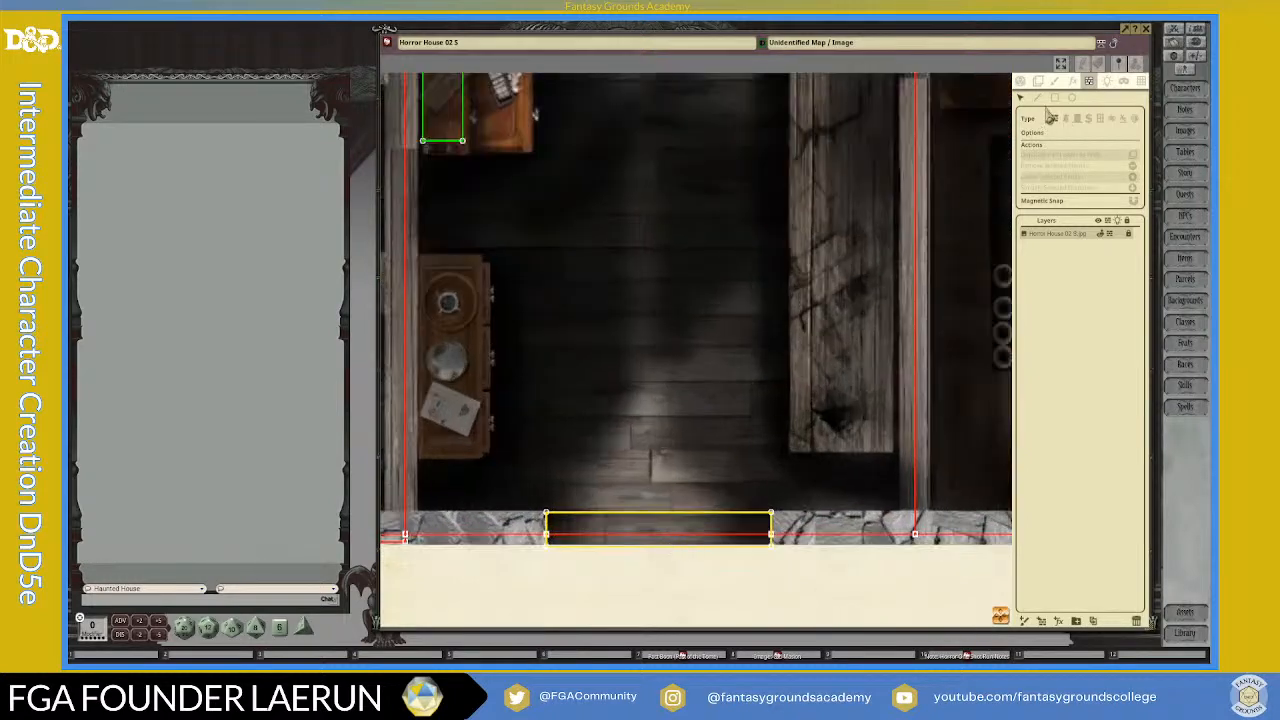
click(1038, 98)
click(645, 527)
click(687, 540)
key(Escape)
drag(657, 561, 659, 563)
scroll(659, 570, down, 2)
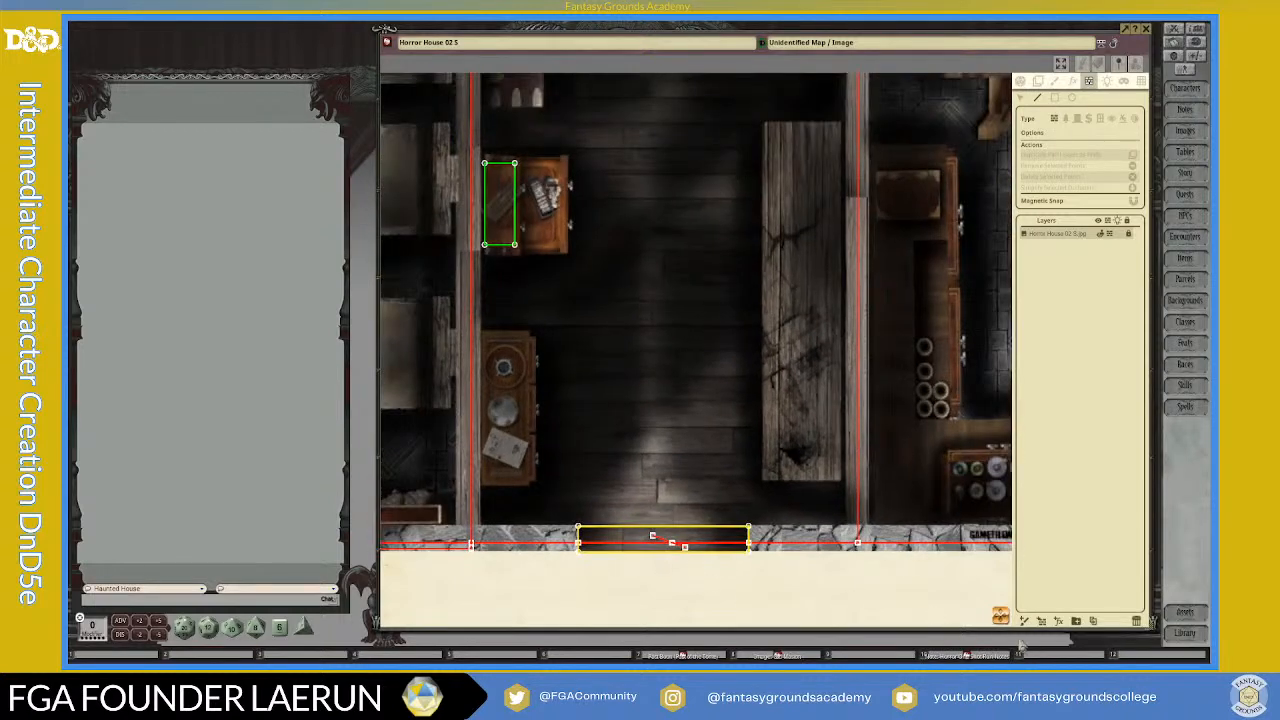
Step: Draw a short diagonal wall line across the outermost horizontal line below the bookcase at the foot of the bedroom
drag(985, 626, 686, 586)
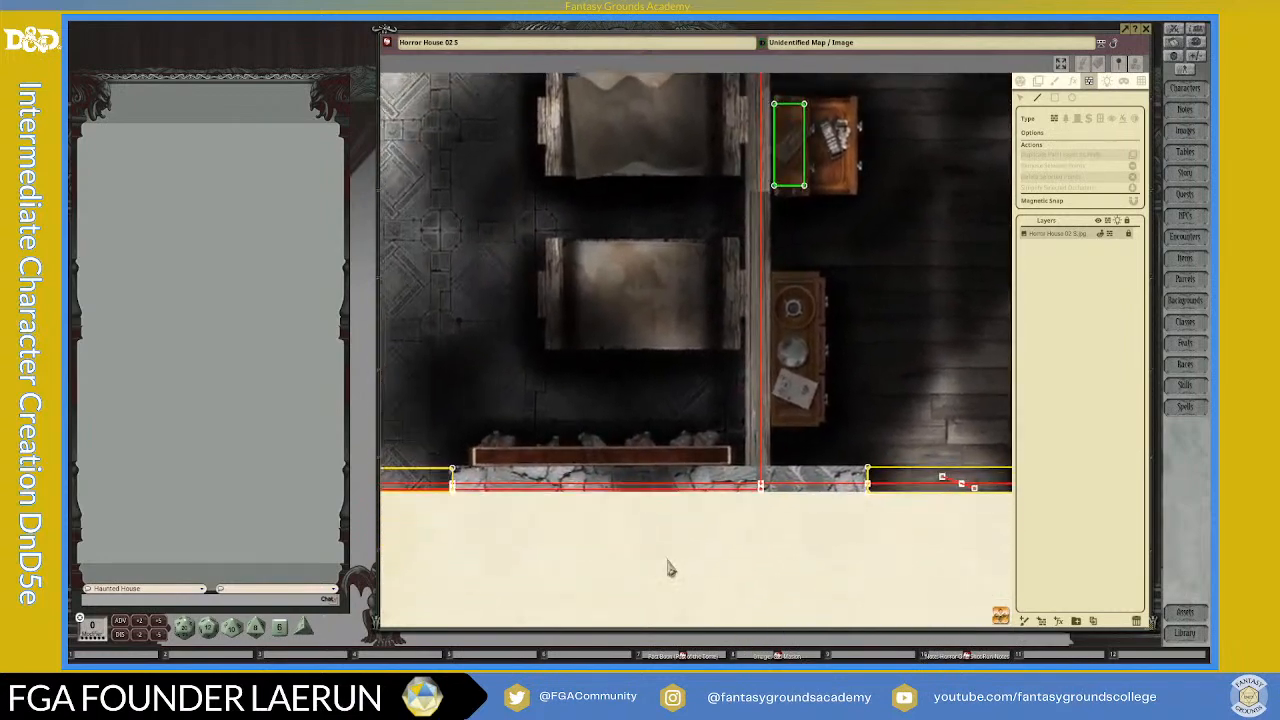
scroll(657, 488, up, 2)
scroll(657, 488, up, 1)
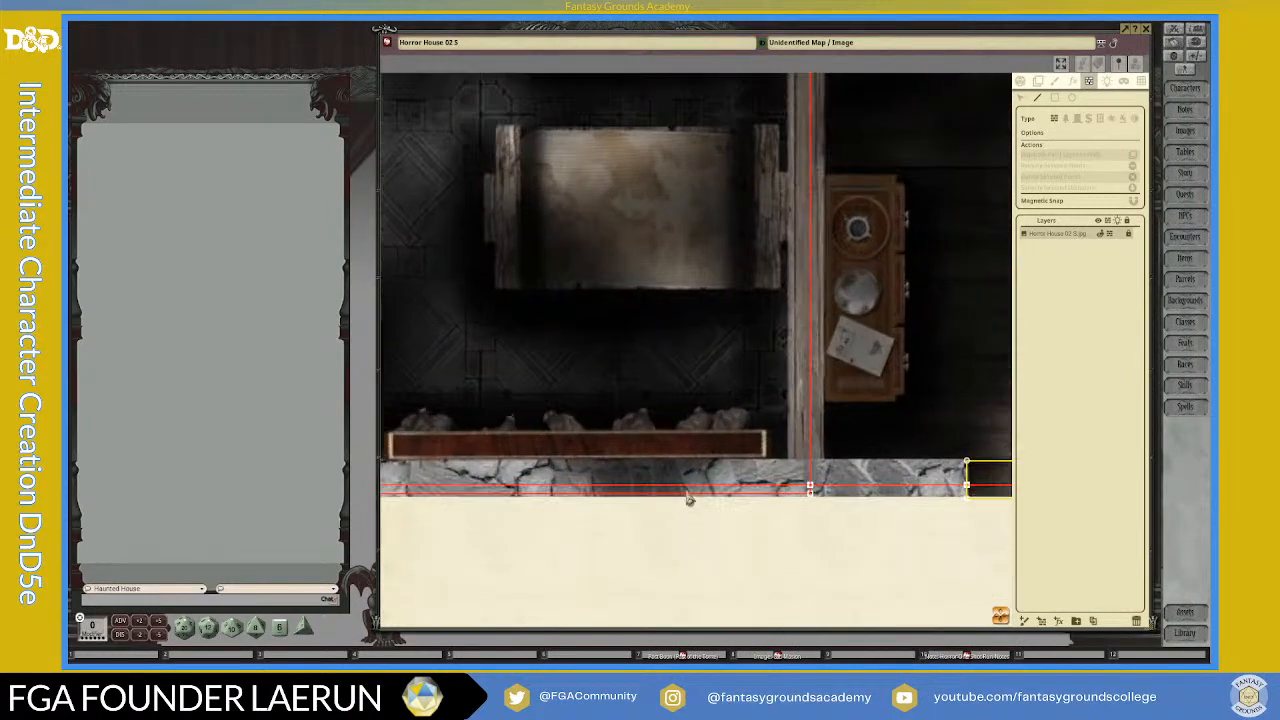
click(688, 496)
scroll(760, 550, down, 2)
Step: Draw a diagonal wall line crossing both horizontal wall lines inside the yellow rectangle in the tiled room's bottom wall
drag(974, 617, 711, 665)
scroll(697, 511, up, 4)
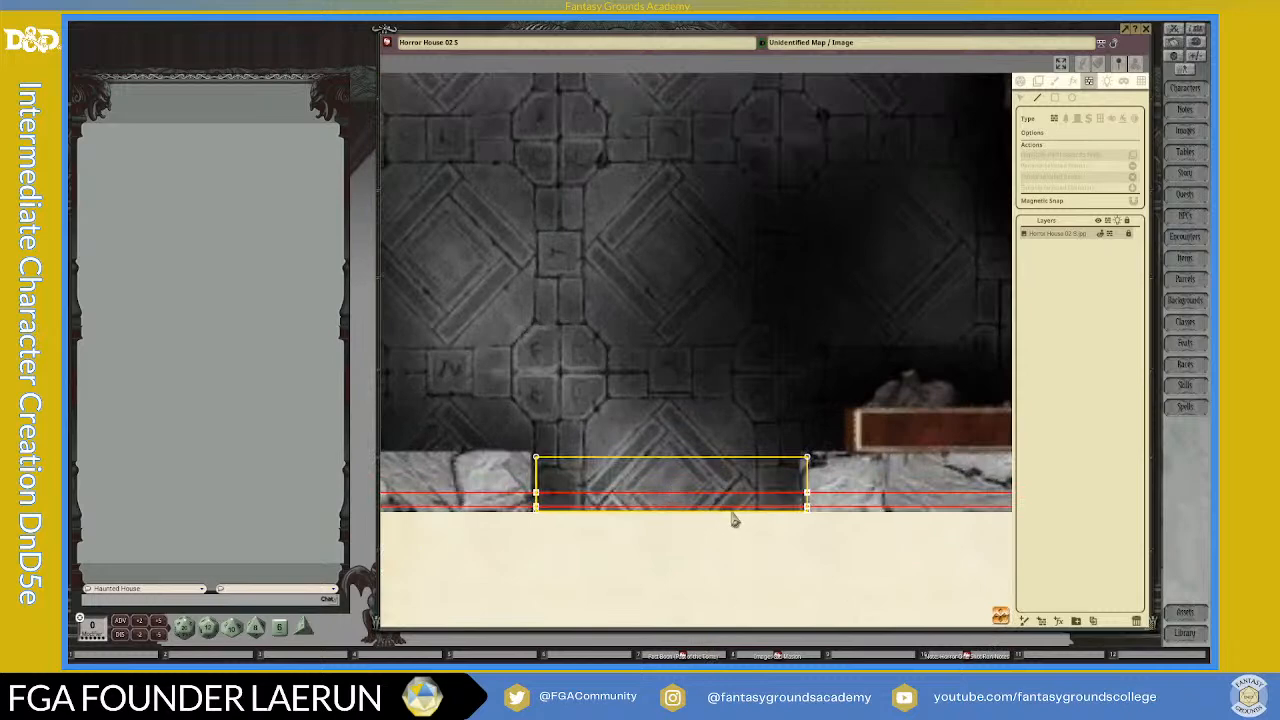
click(731, 508)
scroll(790, 505, down, 1)
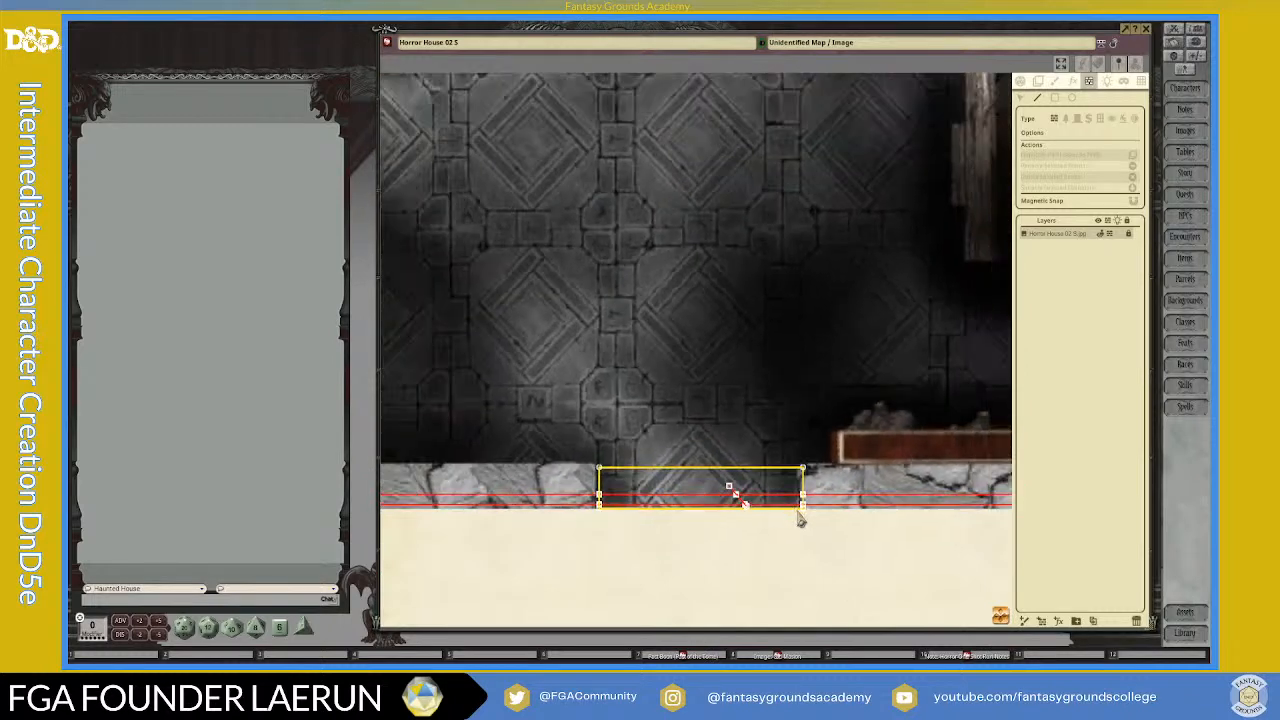
scroll(800, 518, down, 1)
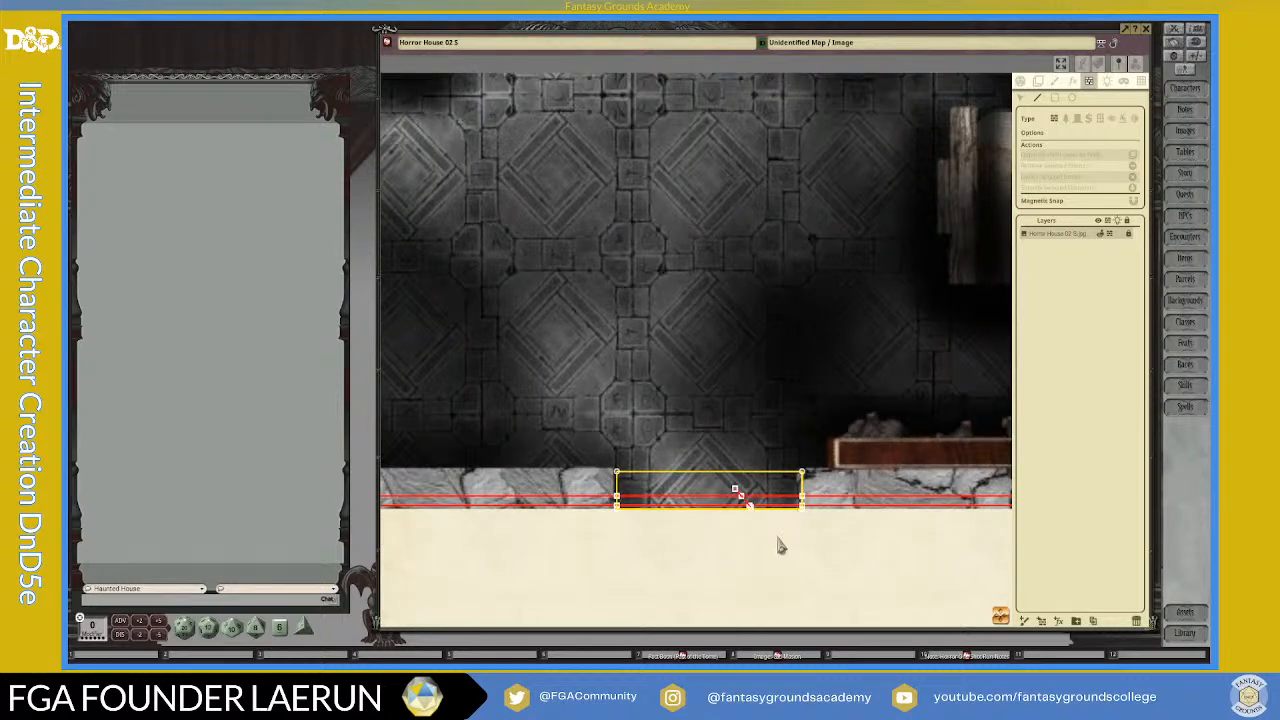
scroll(757, 545, down, 4)
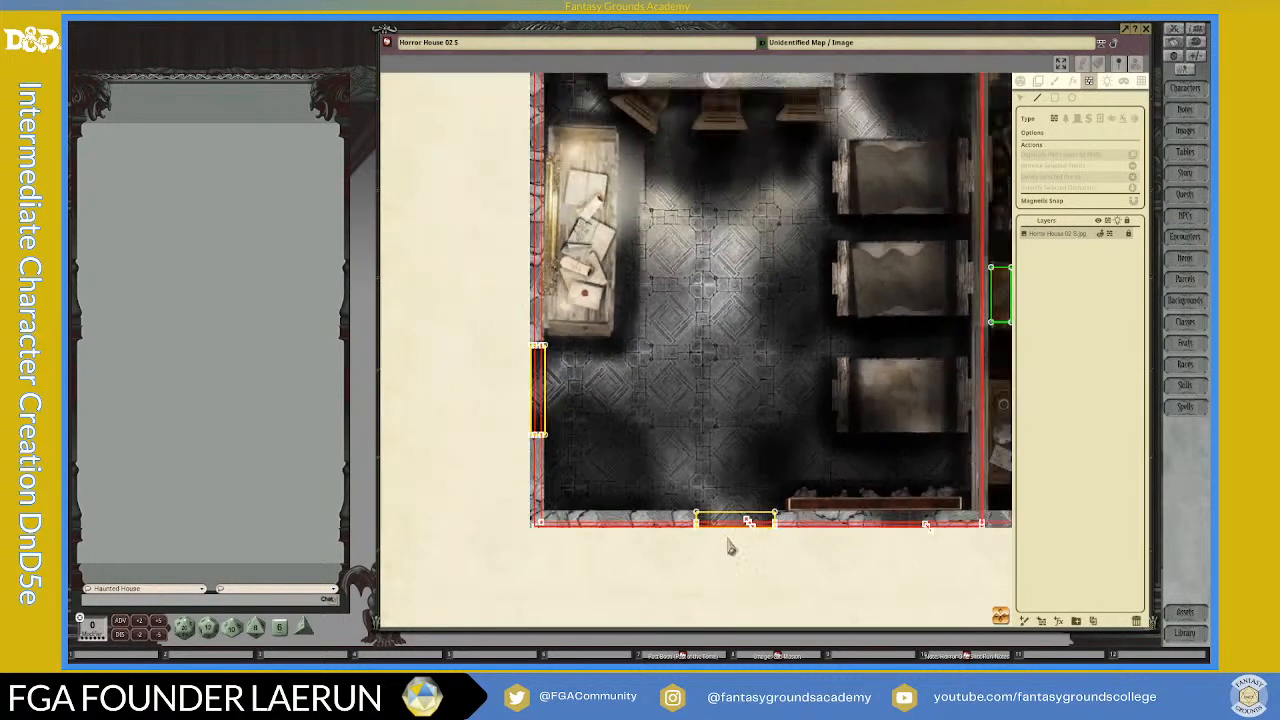
Step: Draw short diagonal lines across the wall lines in the tiled room's side yellow rectangle, below it, and along the bottom wall near the corner
scroll(572, 428, up, 4)
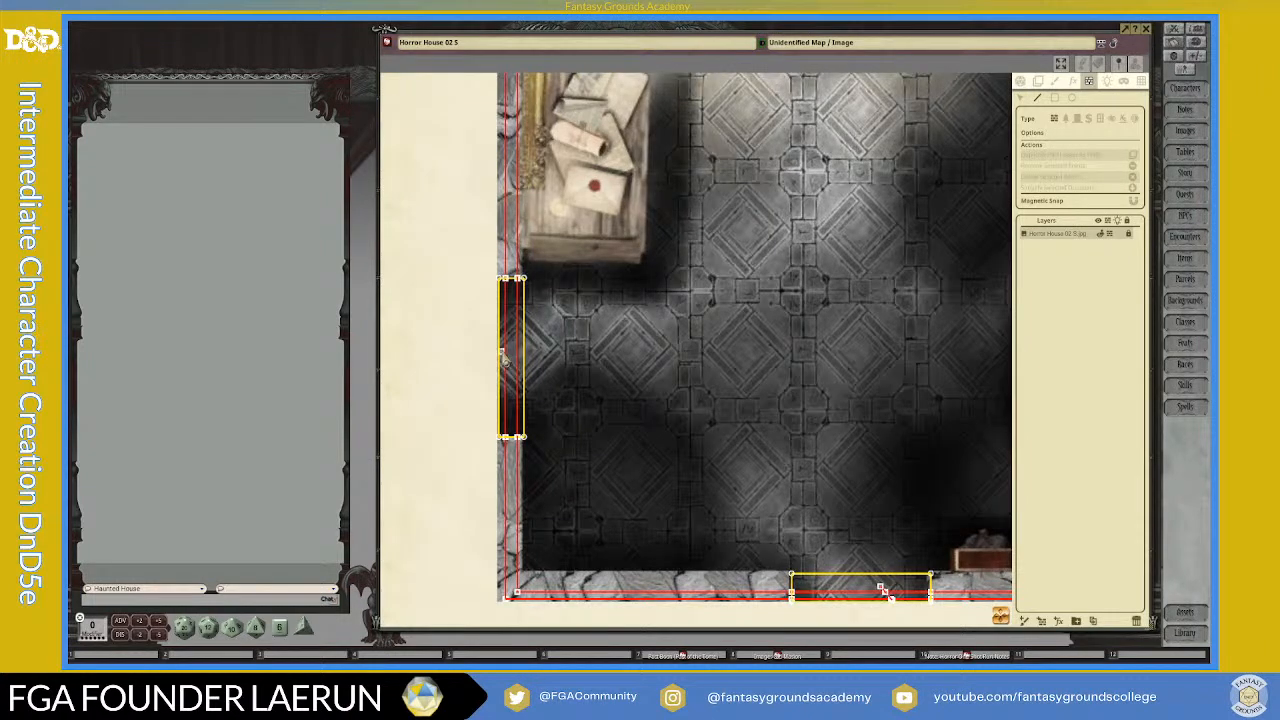
scroll(520, 380, up, 2)
scroll(515, 410, down, 3)
scroll(522, 516, up, 1)
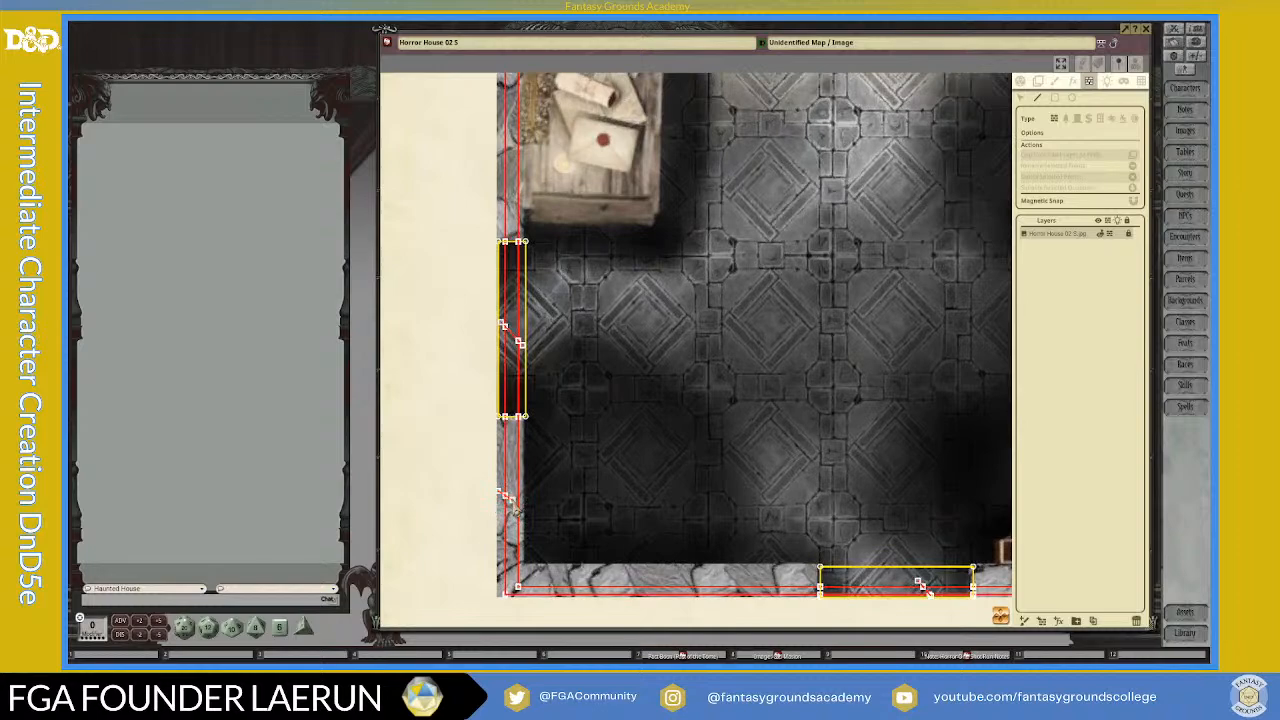
click(701, 591)
scroll(714, 612, down, 3)
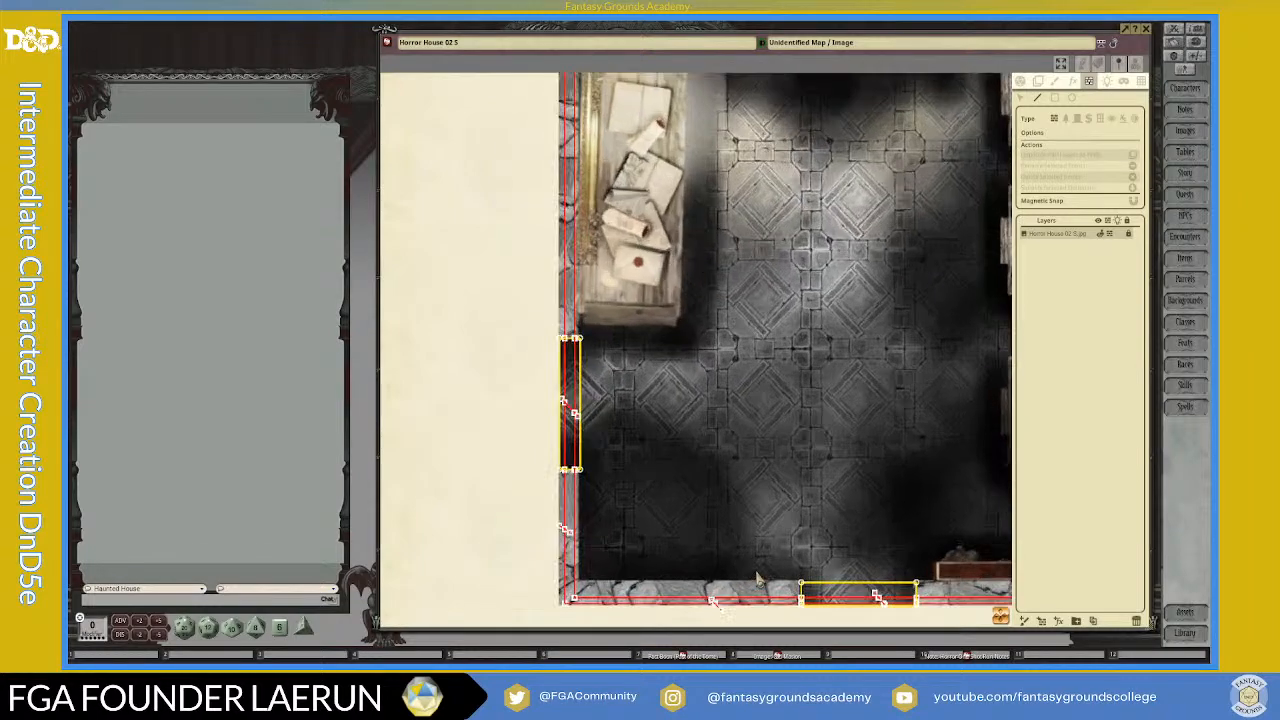
Step: Draw a short diagonal wall line across the outer vertical wall line beside the paper-covered desk
scroll(825, 610, down, 1)
scroll(857, 596, down, 1)
scroll(742, 582, up, 4)
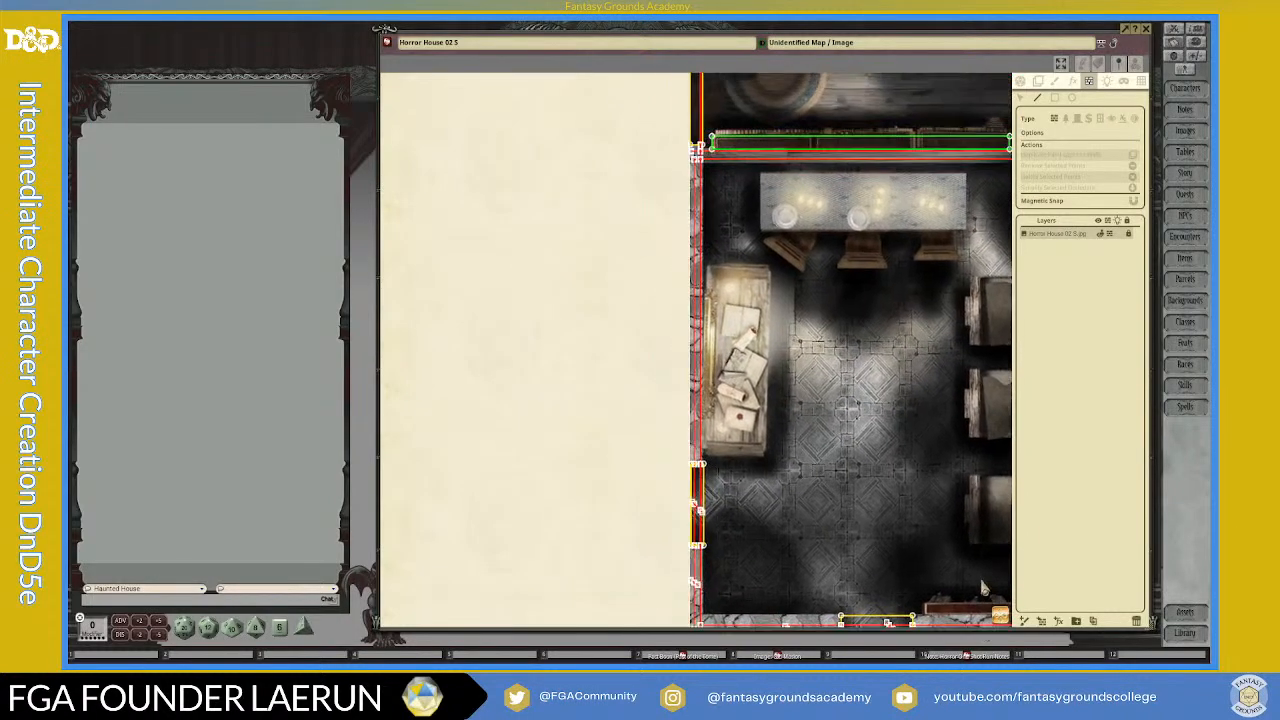
scroll(690, 460, up, 1)
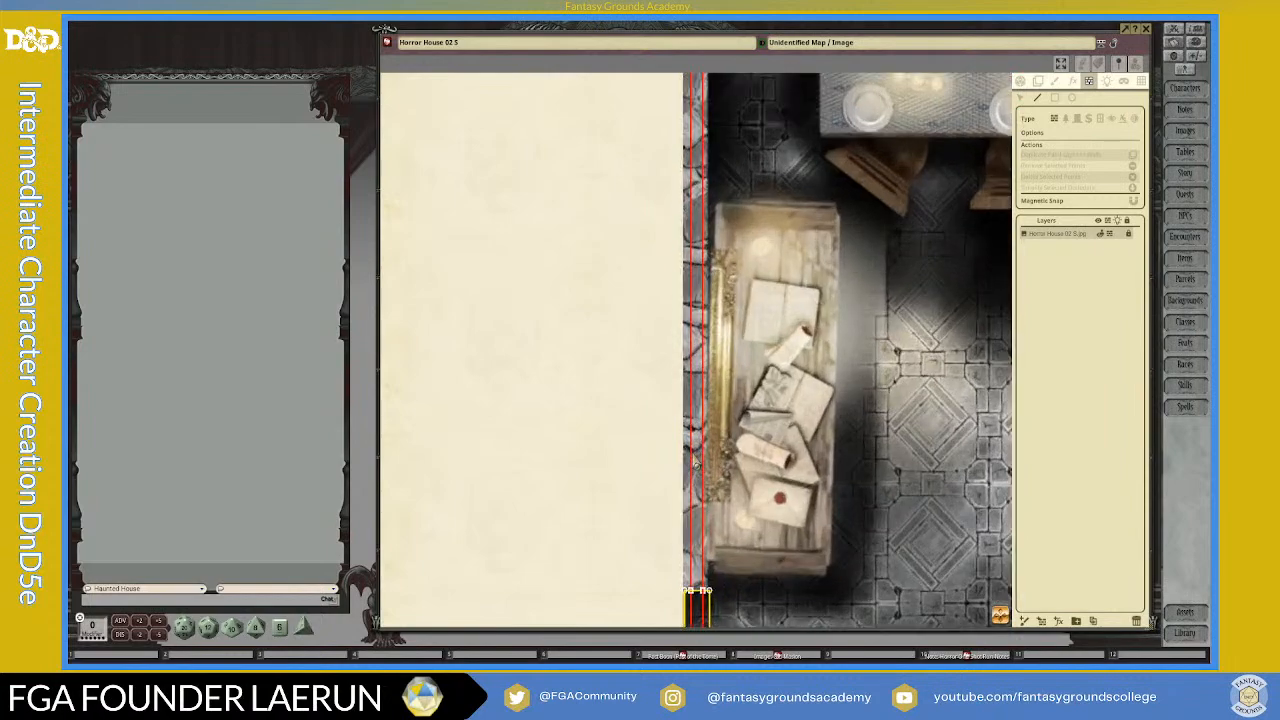
scroll(690, 452, down, 5)
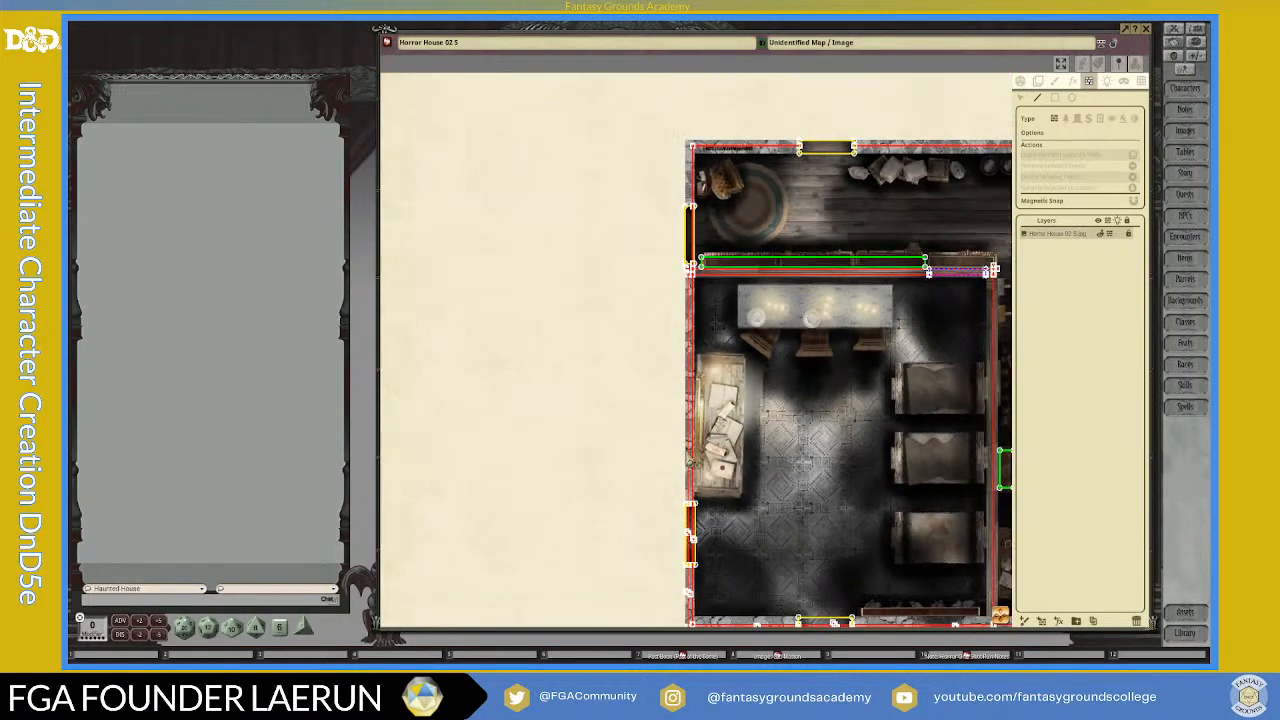
scroll(688, 460, up, 1)
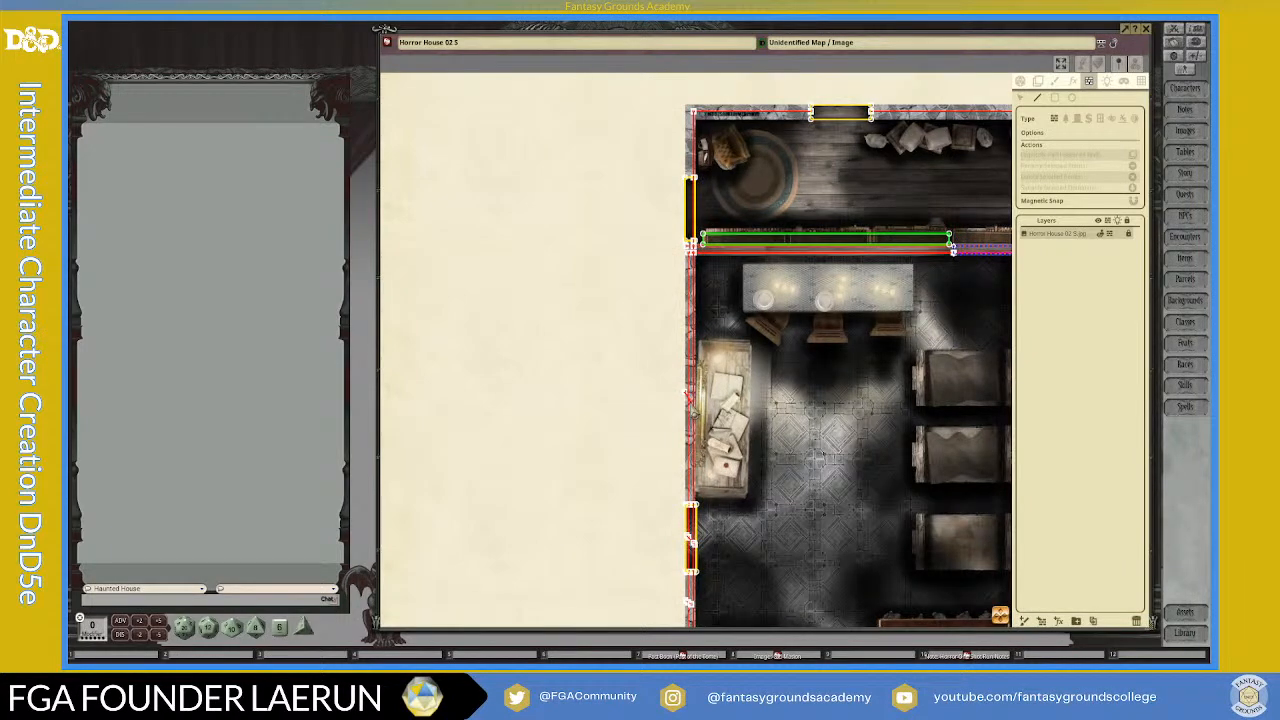
scroll(689, 405, up, 1)
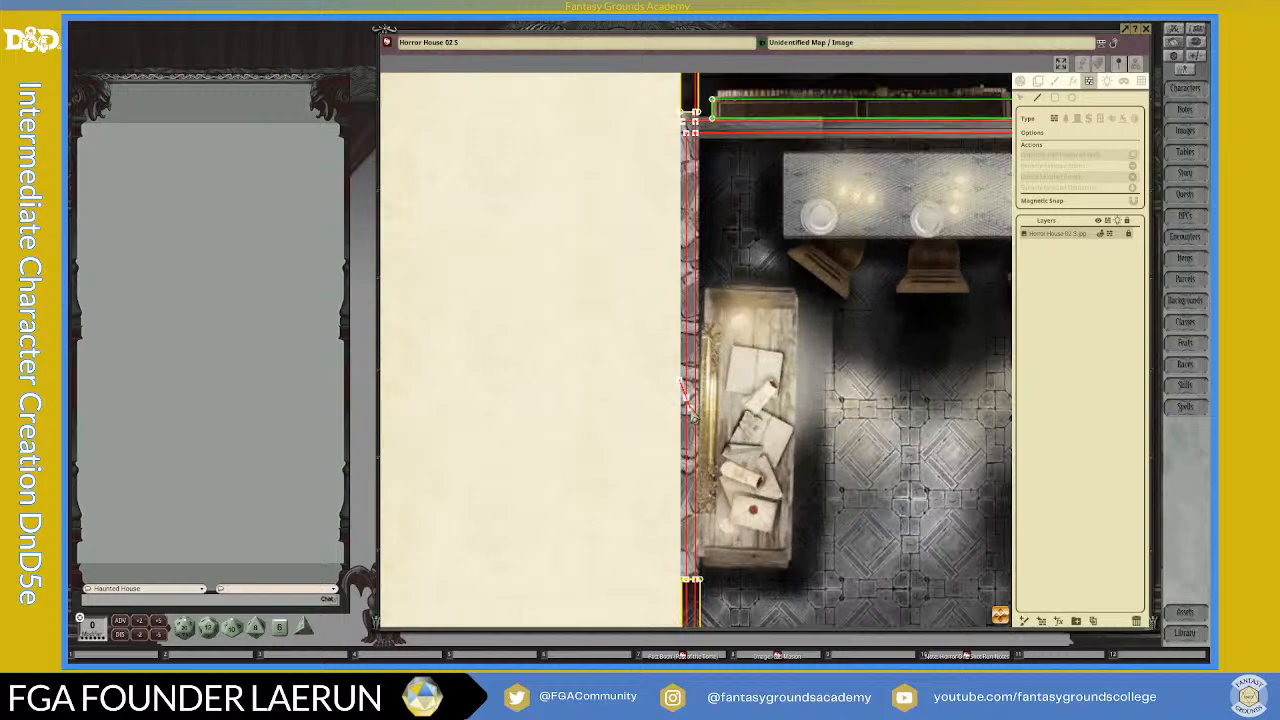
Step: Cross the vertical wall line inside the yellow rectangle beside the round rug with a short diagonal line, undoing and redrawing the first try
scroll(692, 410, down, 1)
drag(999, 617, 1042, 520)
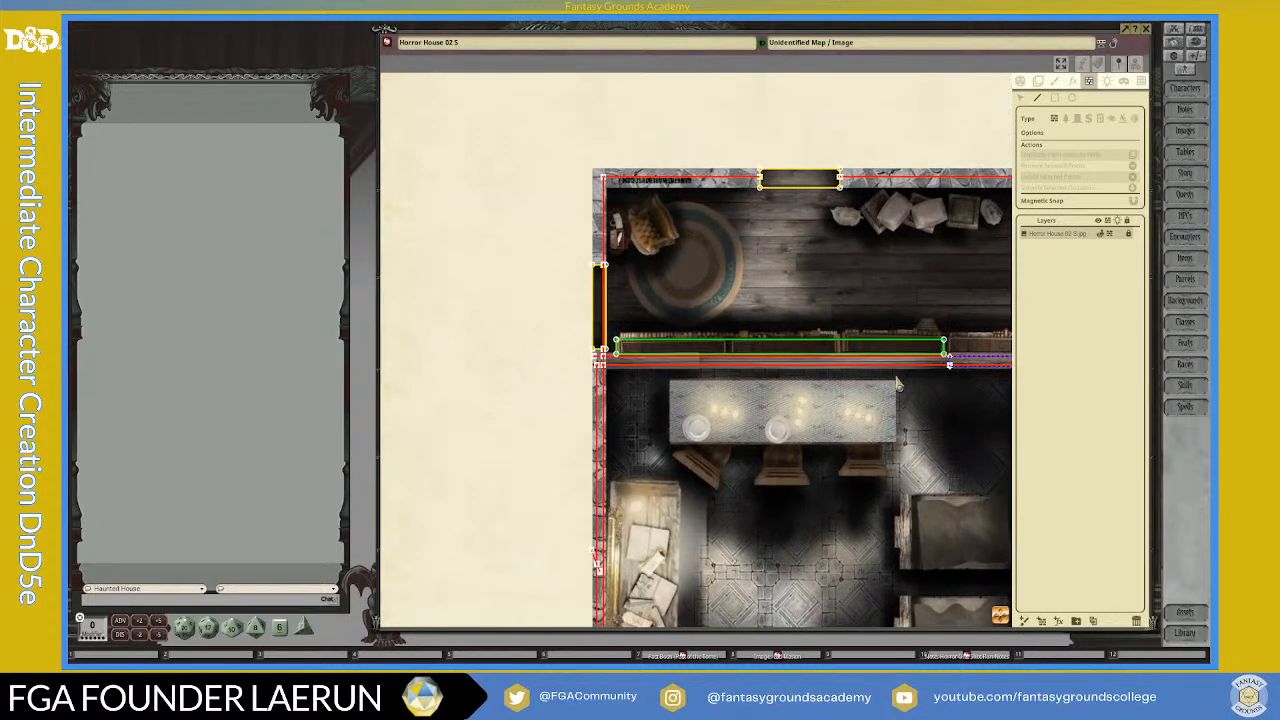
scroll(600, 310, up, 5)
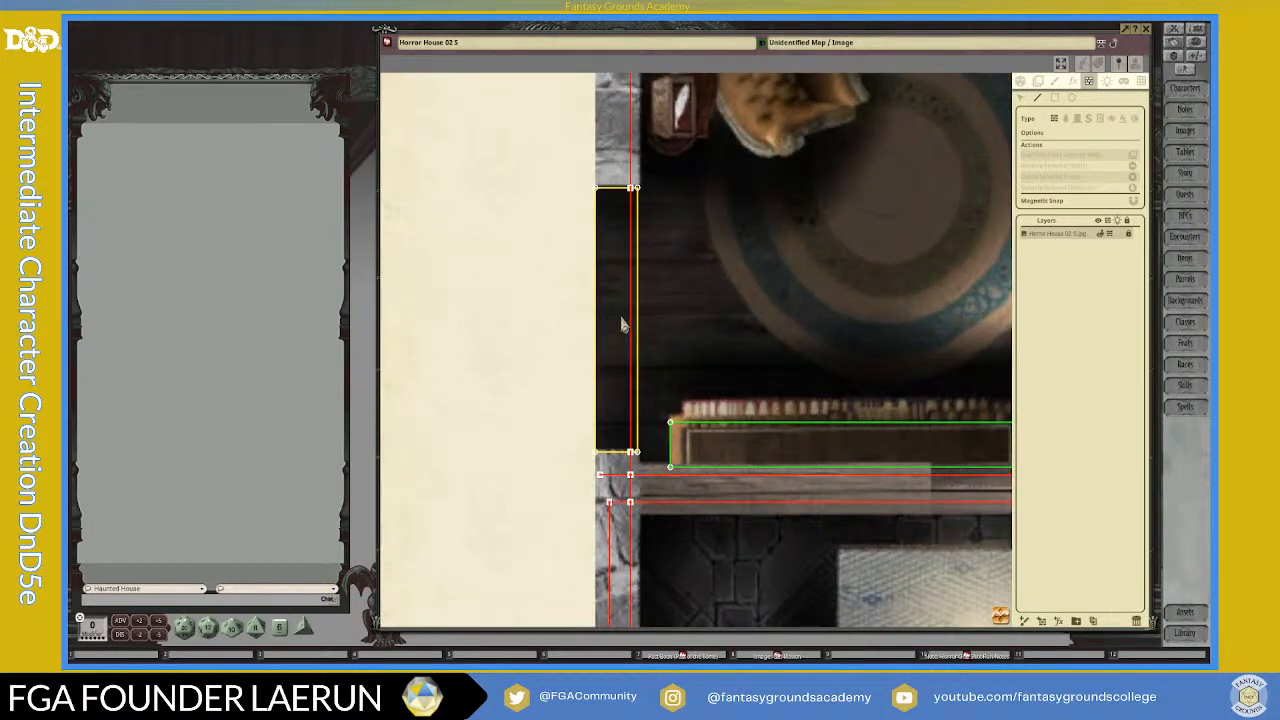
click(635, 331)
scroll(660, 258, down, 2)
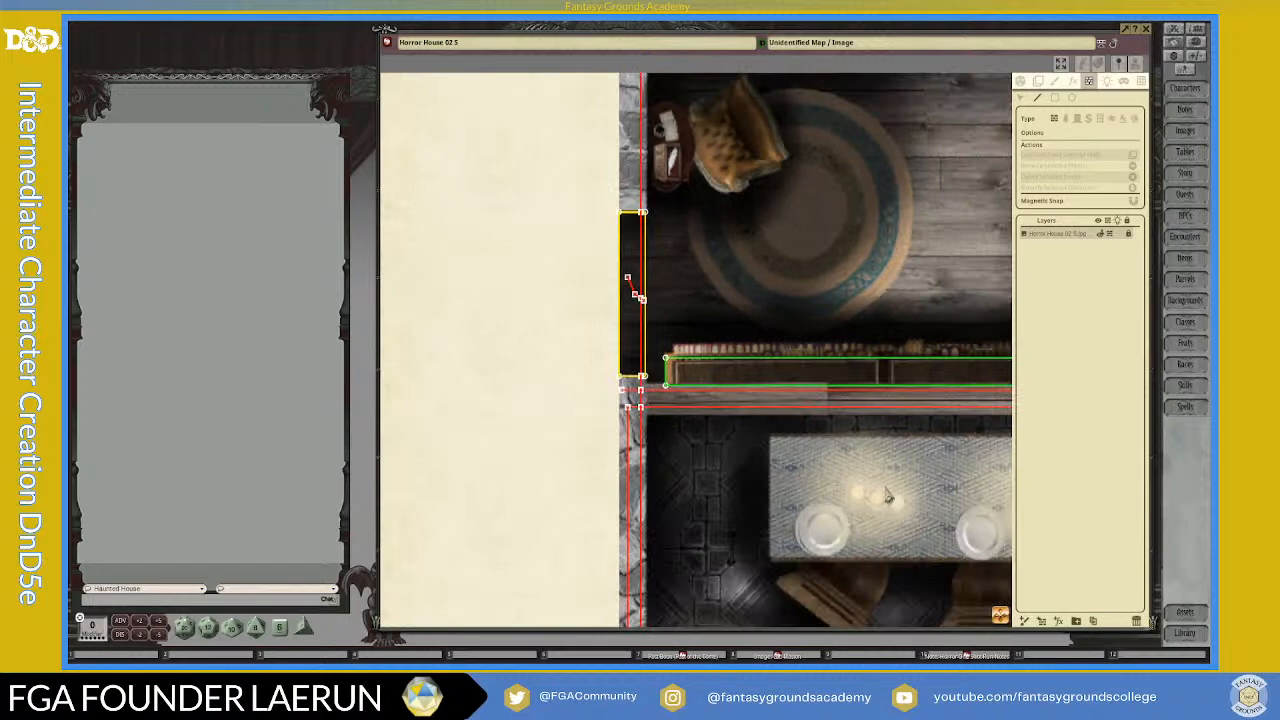
key(ctrl+z)
click(641, 326)
double_click(622, 280)
Step: Delete the crossing line and its intersection point inside the wooden-floored room's yellow rectangle to clear the wall line there
scroll(764, 384, down, 2)
drag(1041, 534, 943, 640)
scroll(960, 530, down, 3)
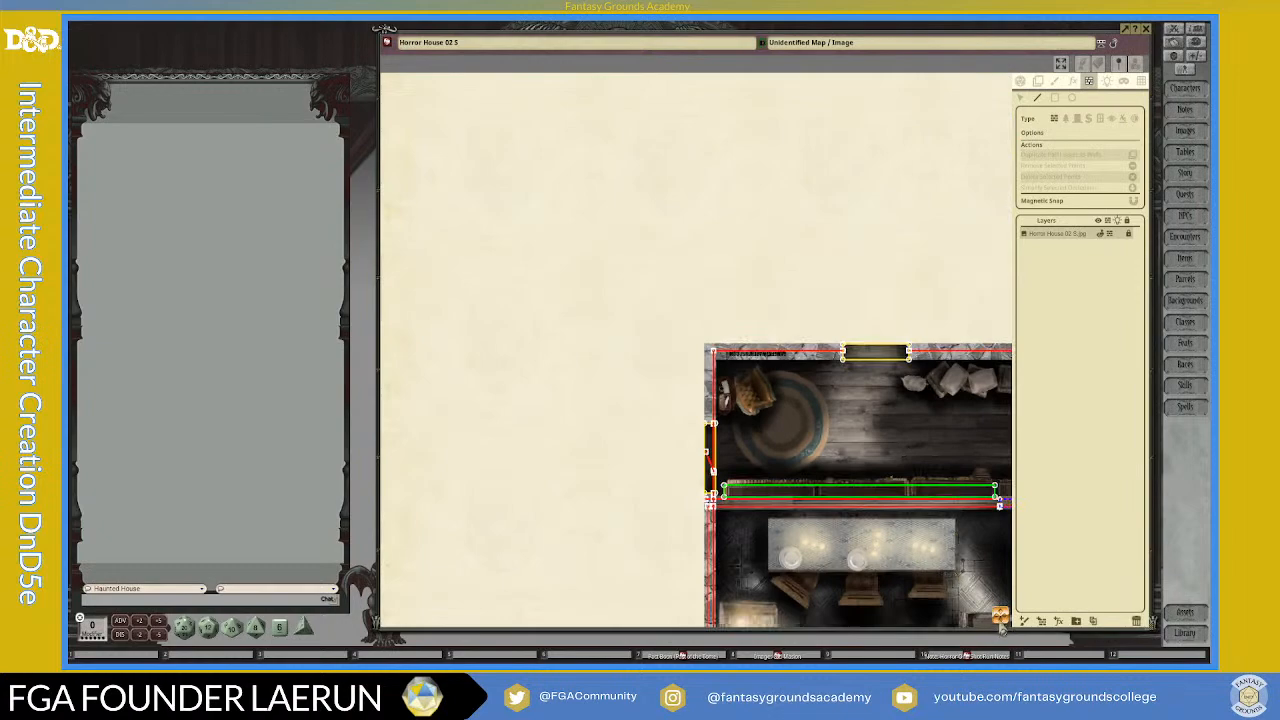
drag(1007, 624, 733, 332)
drag(922, 632, 826, 546)
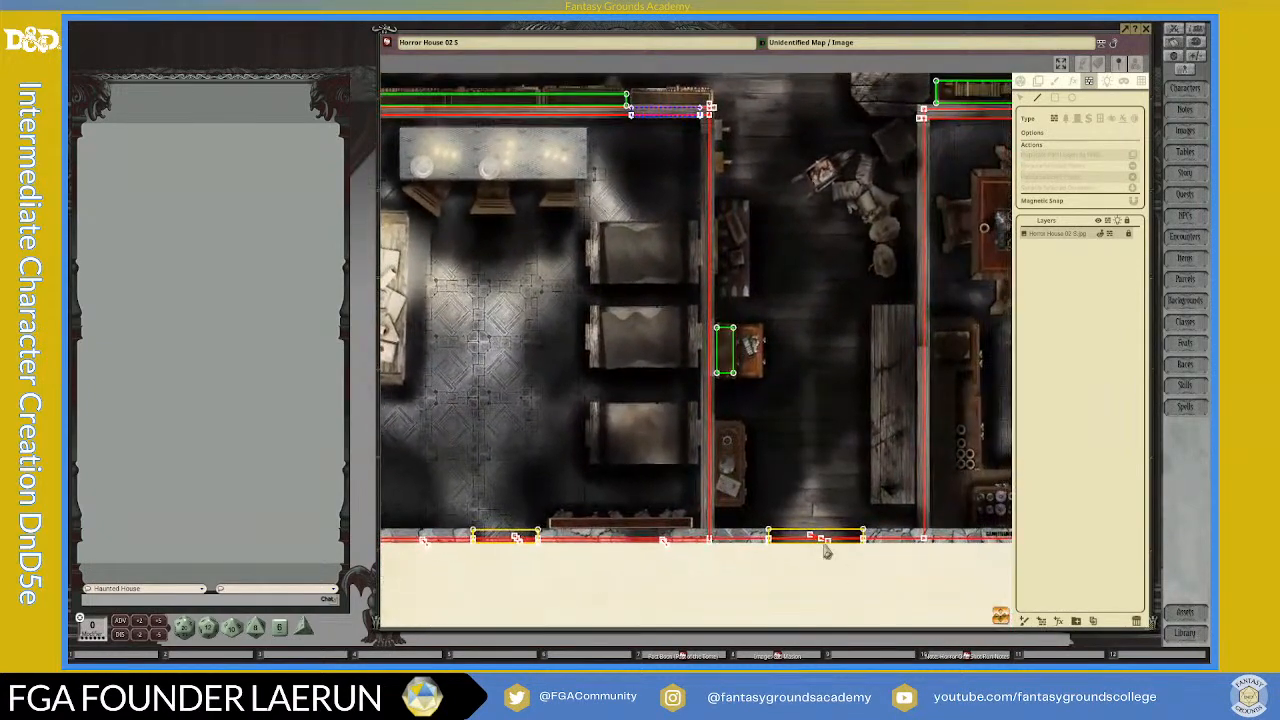
scroll(888, 550, up, 3)
scroll(888, 550, up, 1)
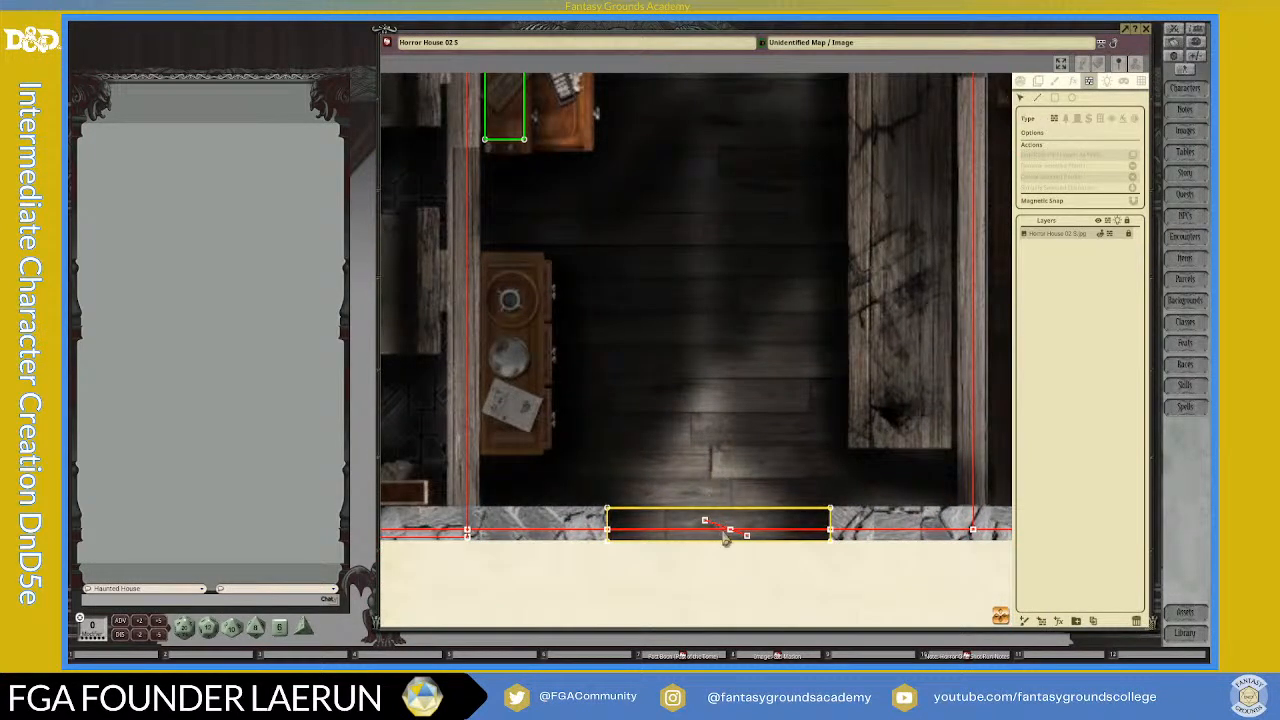
click(735, 538)
key(Delete)
click(733, 535)
key(Delete)
Step: Delete the short diagonal line and its crossing point to remove the redundant outer line below the bedroom's bookcase
drag(997, 618, 582, 626)
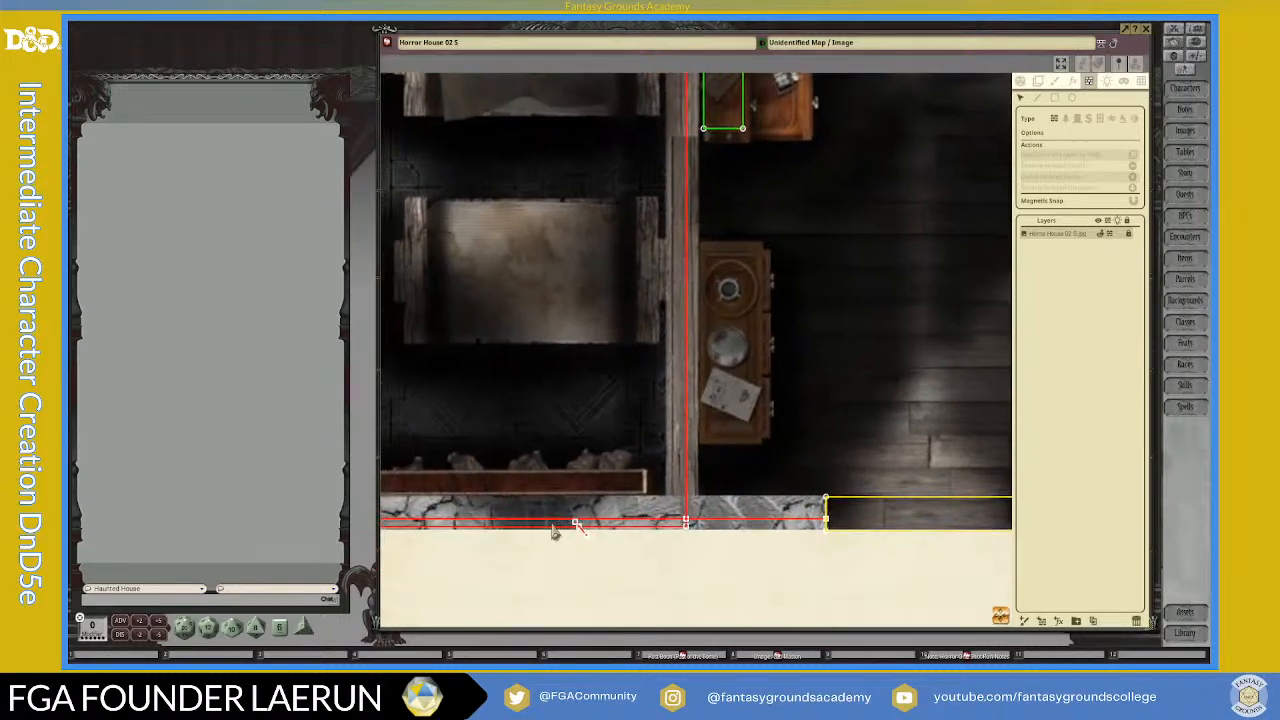
scroll(553, 532, up, 3)
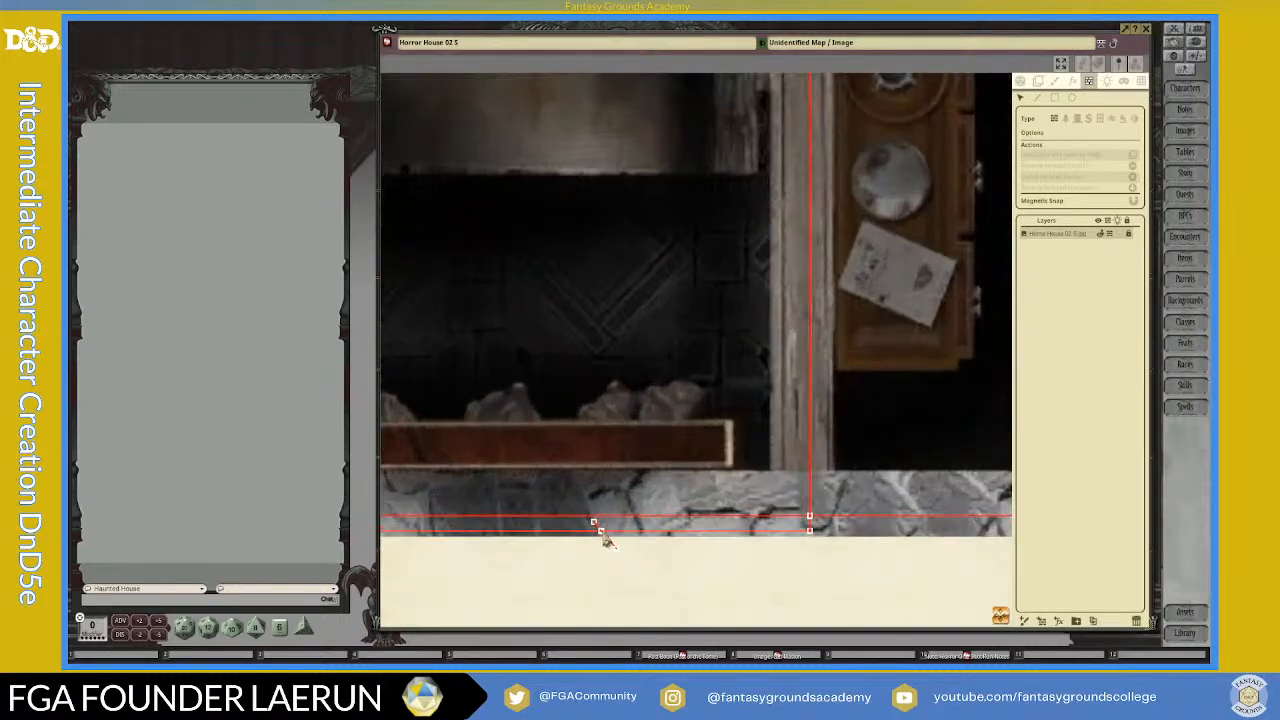
click(602, 533)
key(Delete)
scroll(601, 552, down, 3)
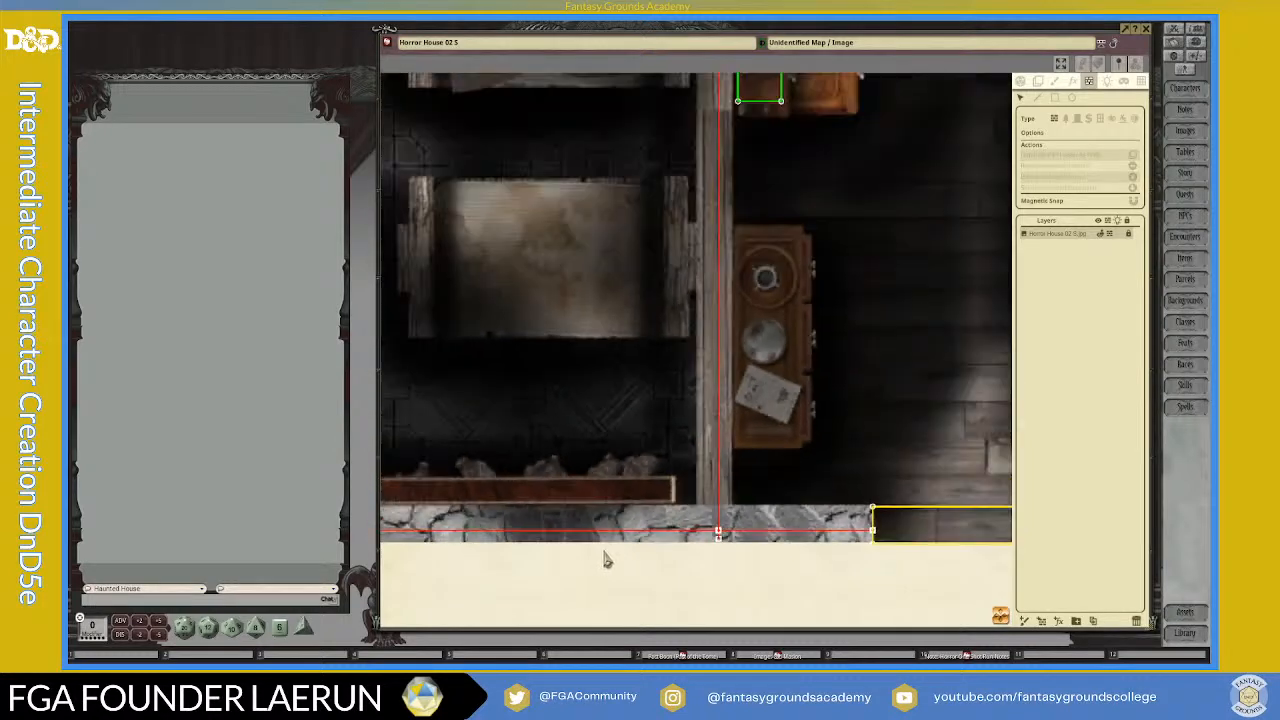
Step: Delete the stub point at the interior wall's foot and the diagonal's crossing points inside the lower stone wall's yellow window rectangle
click(717, 538)
key(Delete)
drag(1003, 617, 469, 537)
scroll(545, 475, up, 2)
scroll(545, 475, up, 1)
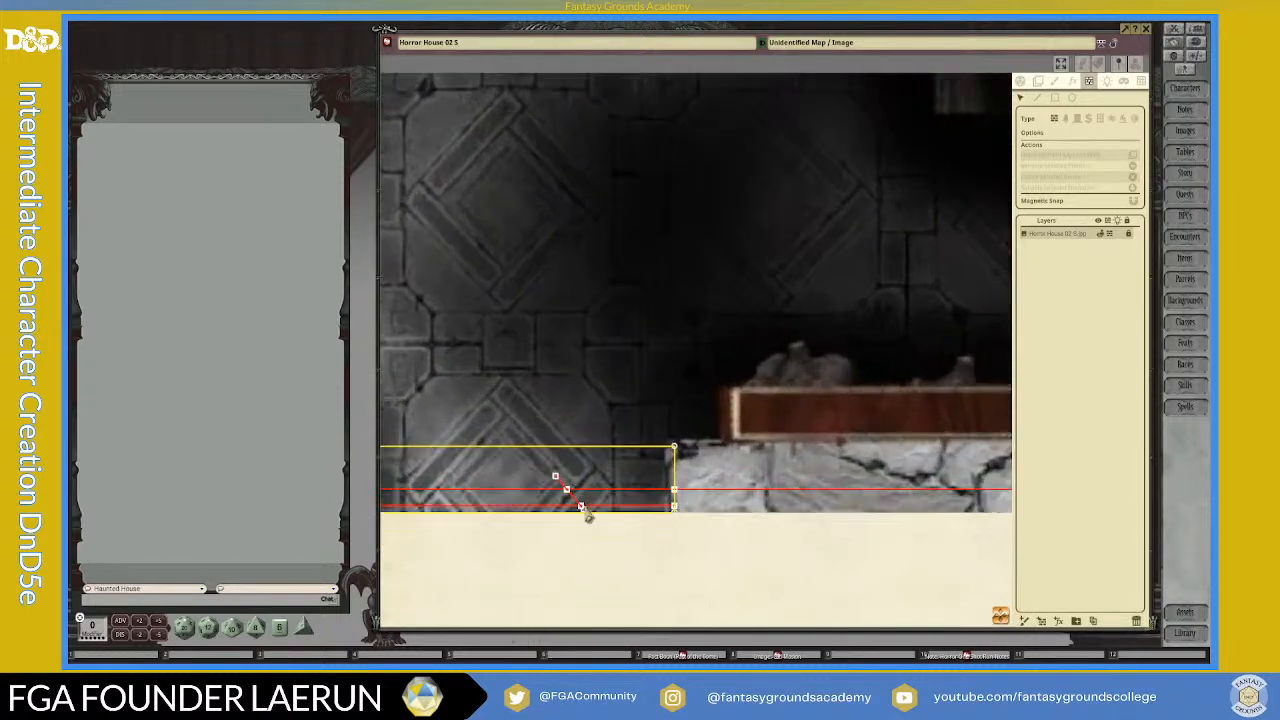
click(566, 492)
key(Delete)
click(568, 491)
key(Delete)
click(582, 509)
key(Delete)
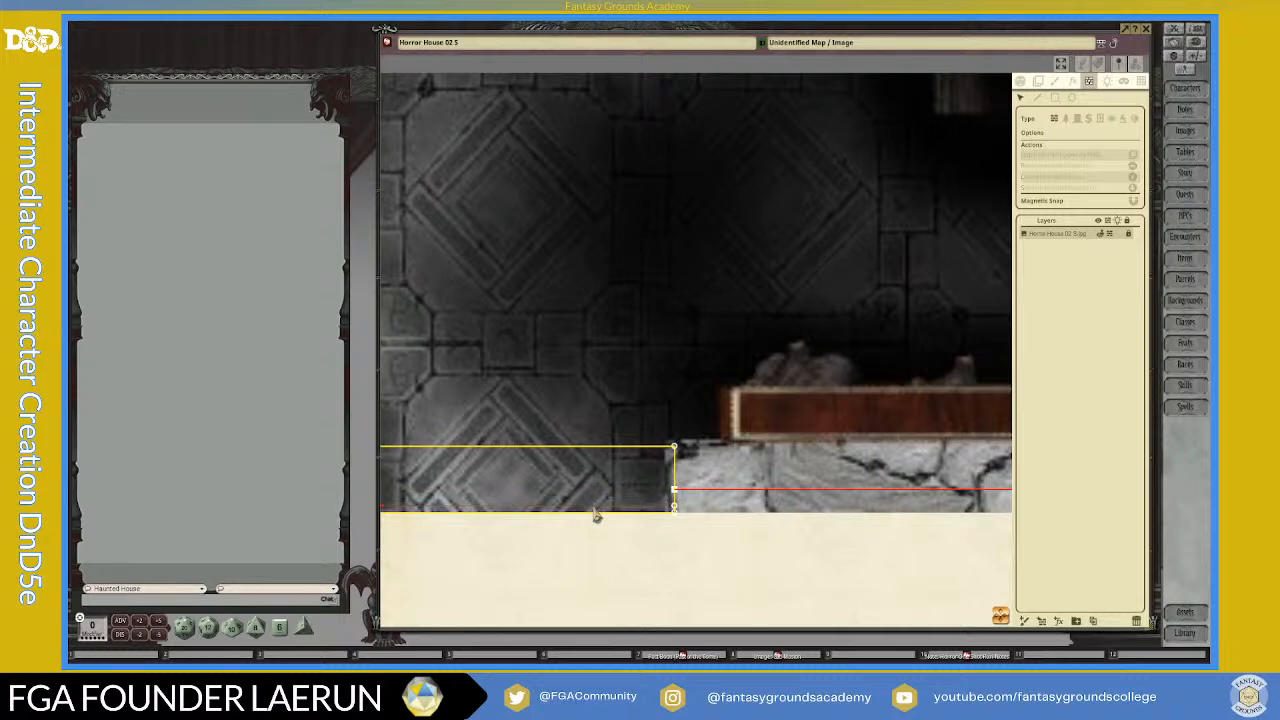
Step: Delete the diagonal's crossing points on the lower stone wall between the house corner and the window to remove the redundant outer line
scroll(597, 517, down, 4)
drag(1001, 617, 600, 604)
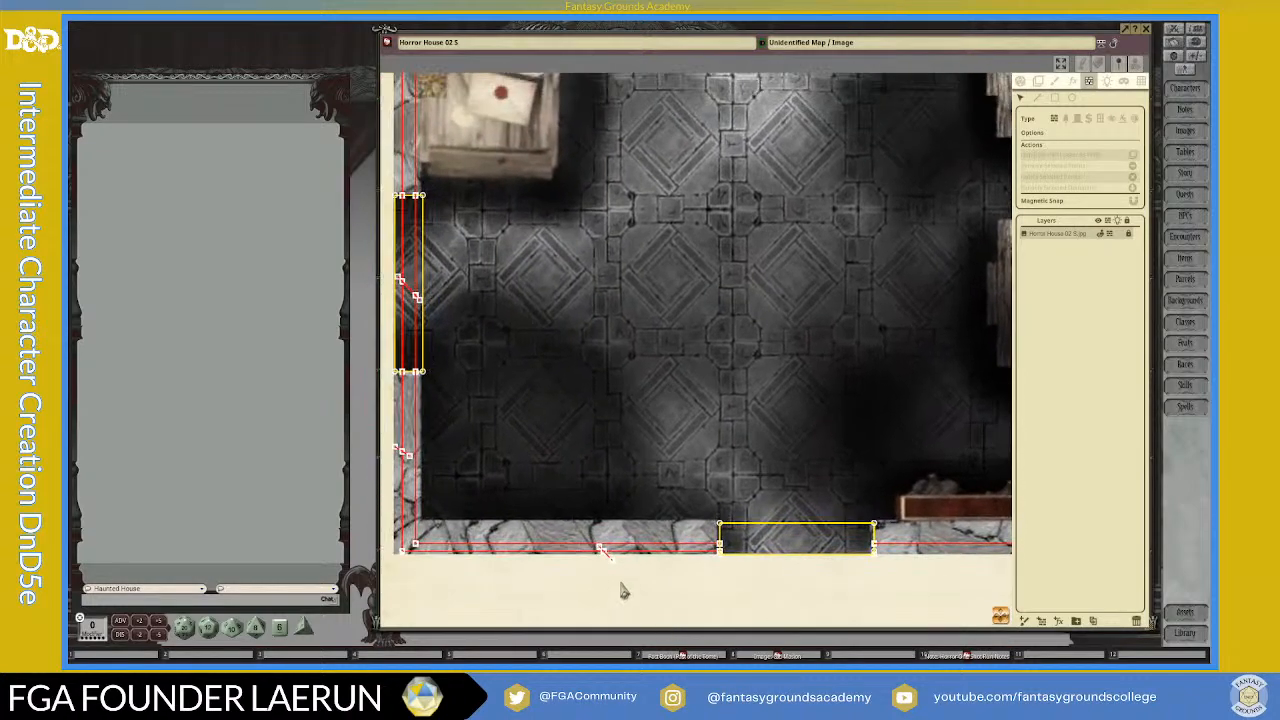
scroll(624, 577, up, 4)
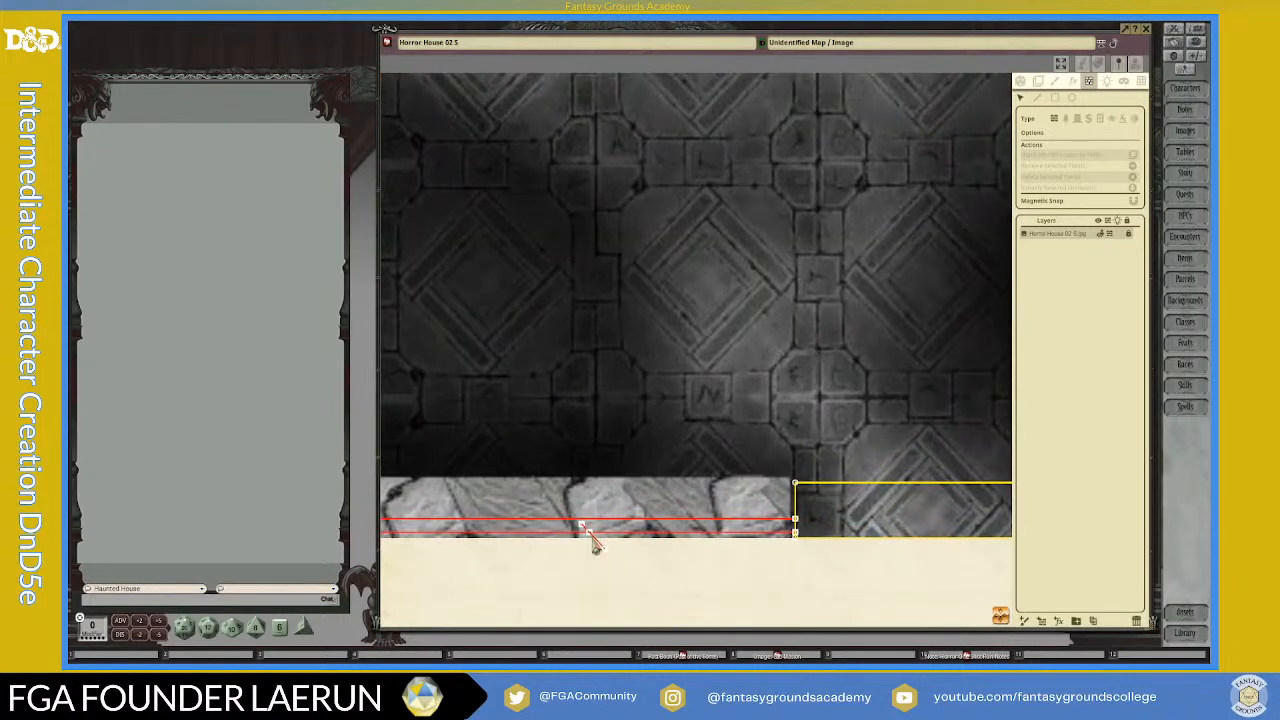
click(588, 530)
key(Delete)
click(593, 541)
key(Delete)
scroll(595, 543, down, 5)
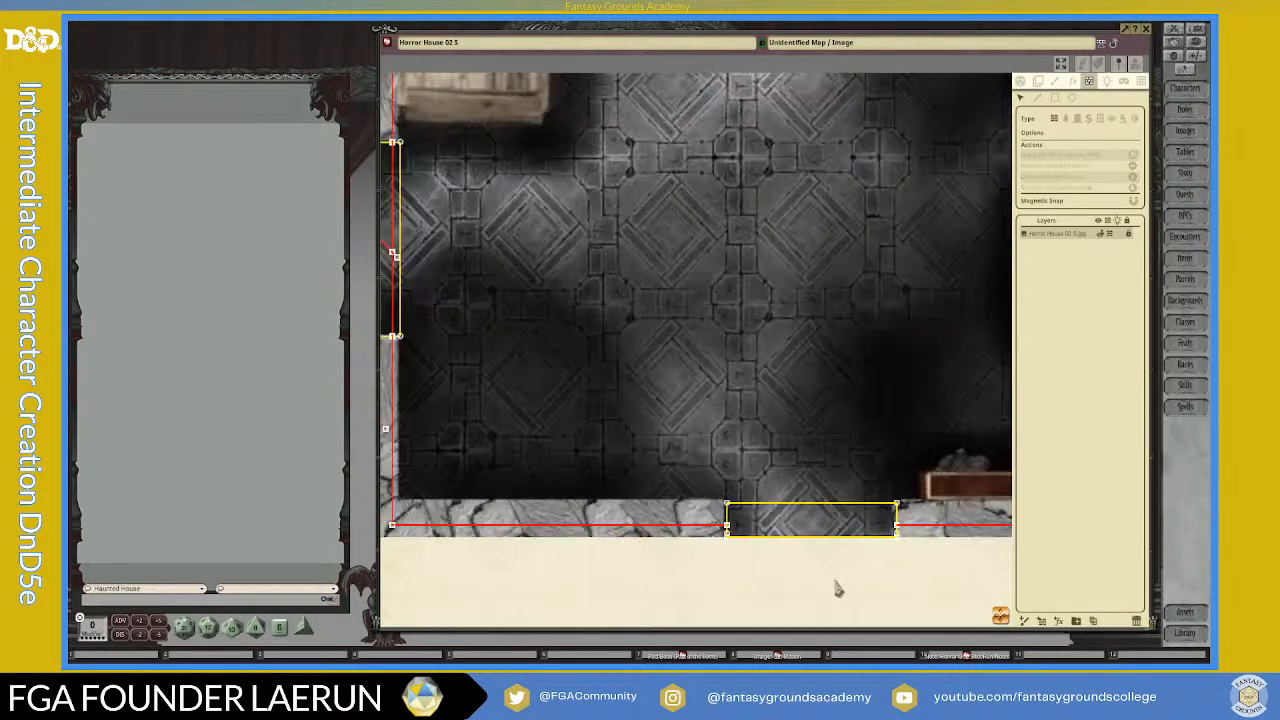
Step: Delete the short diagonal and its crossing point on the side stone wall below the window to remove the outer duplicate line
drag(905, 624, 805, 555)
scroll(492, 560, up, 3)
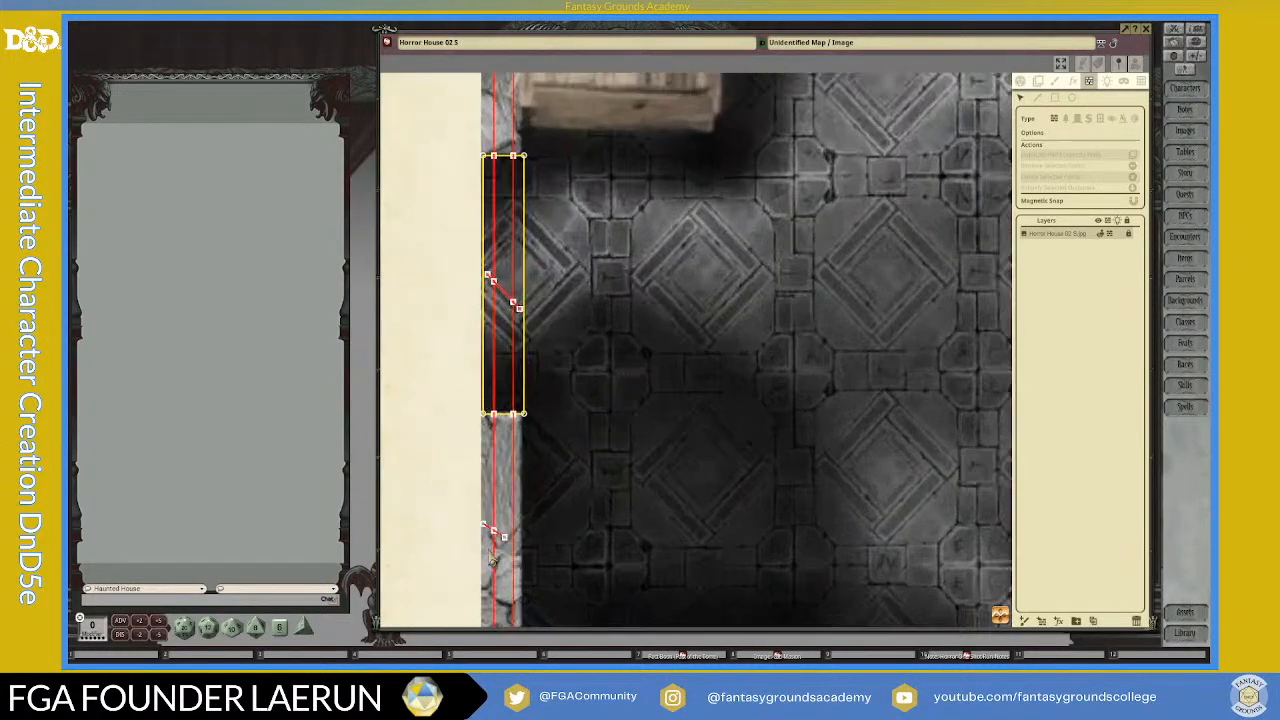
scroll(492, 560, up, 2)
click(497, 533)
key(Delete)
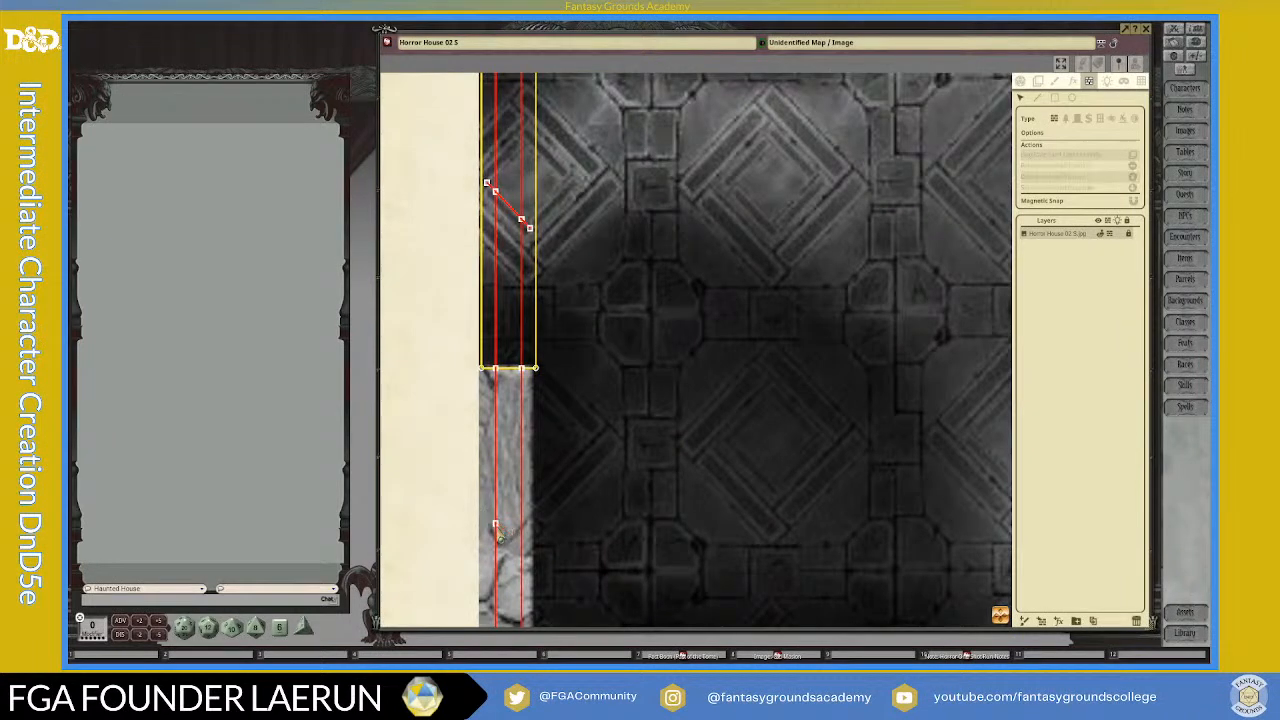
click(499, 534)
key(Delete)
scroll(517, 444, down, 1)
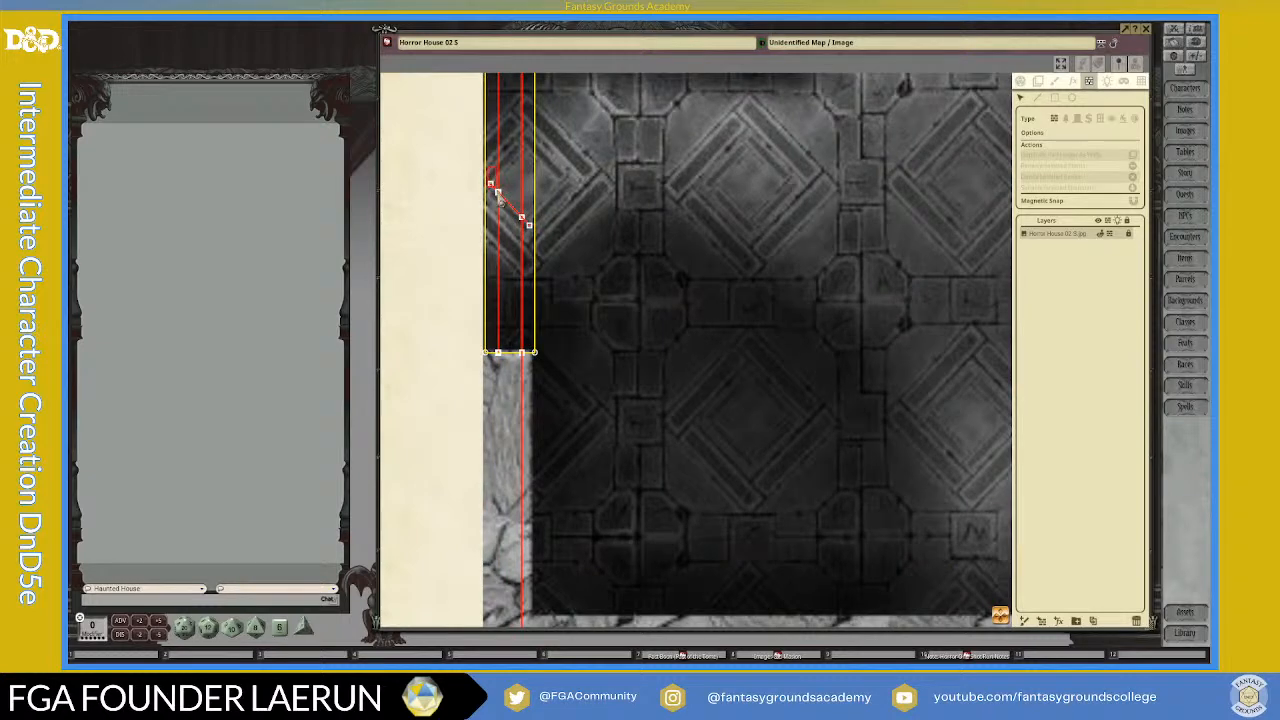
Step: Select the diagonal's crossing points inside the side wall's yellow window rectangle and delete them to clear both wall lines there
drag(487, 167, 530, 239)
click(504, 206)
click(503, 206)
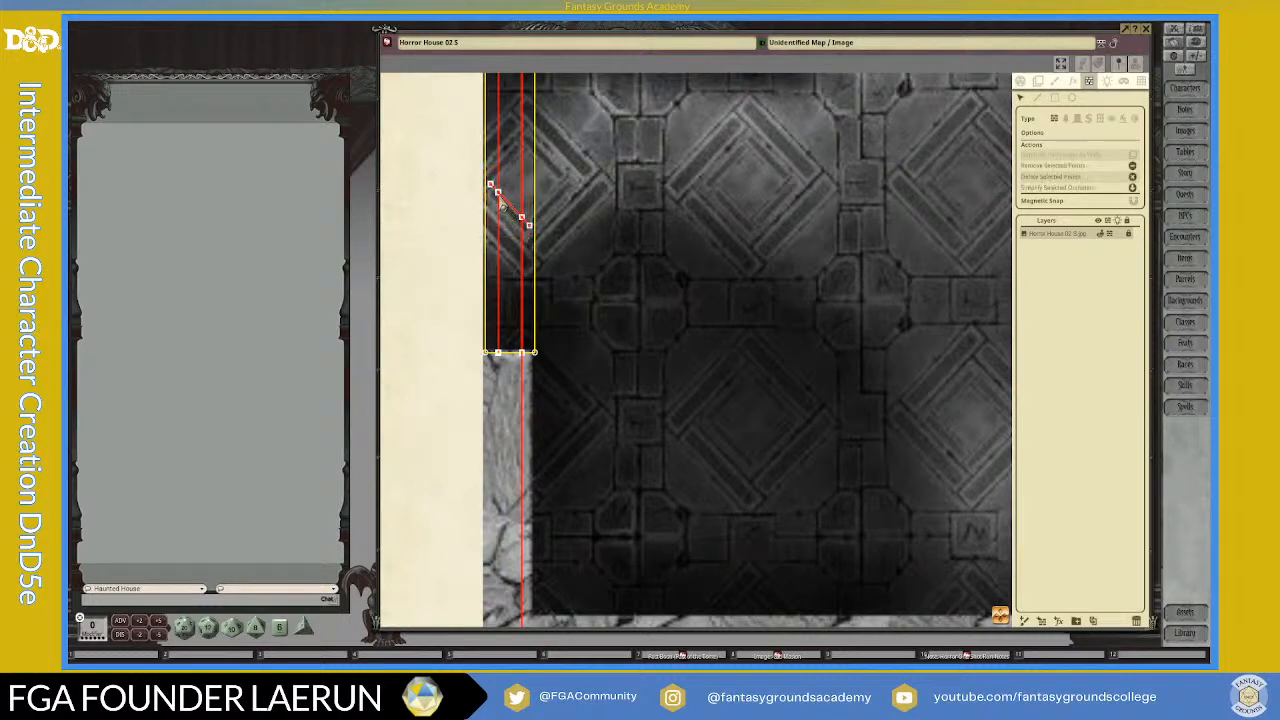
click(502, 204)
drag(500, 200, 521, 219)
key(Delete)
scroll(586, 333, down, 4)
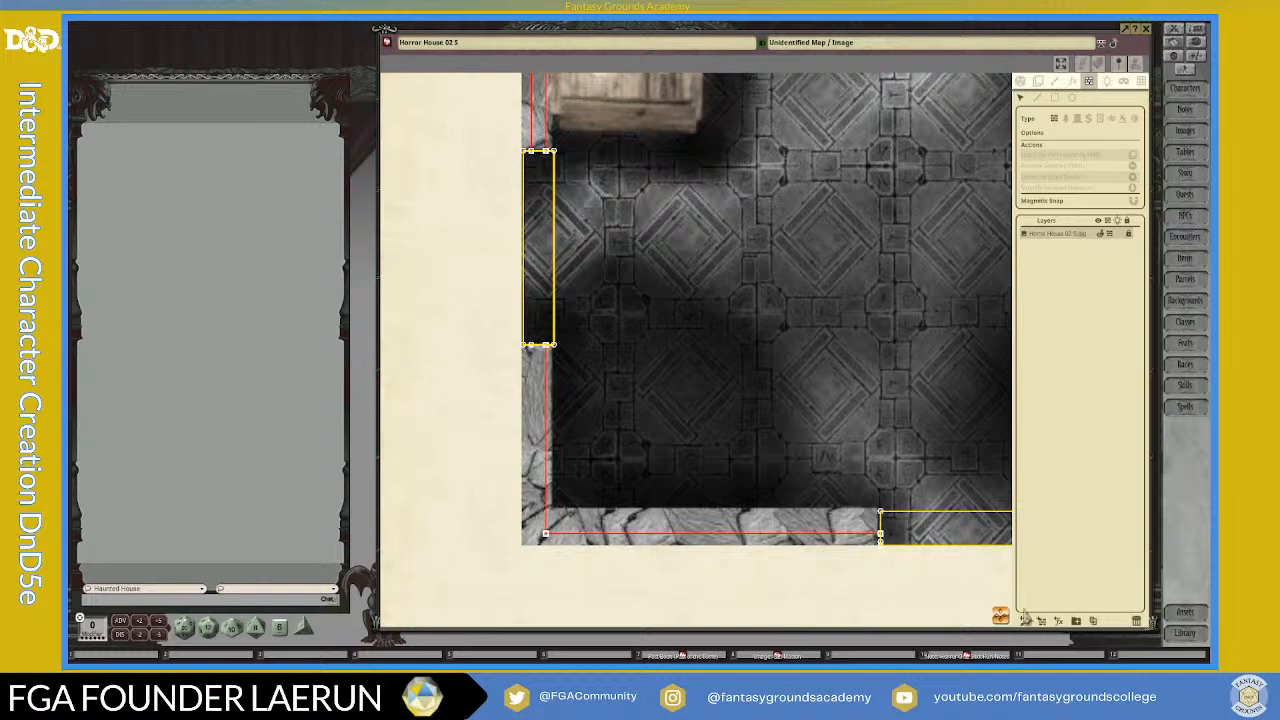
Step: Delete the diagonal's crossing point beside the paper-covered desk to remove the redundant outer wall line
drag(1005, 615, 1028, 303)
scroll(585, 293, up, 3)
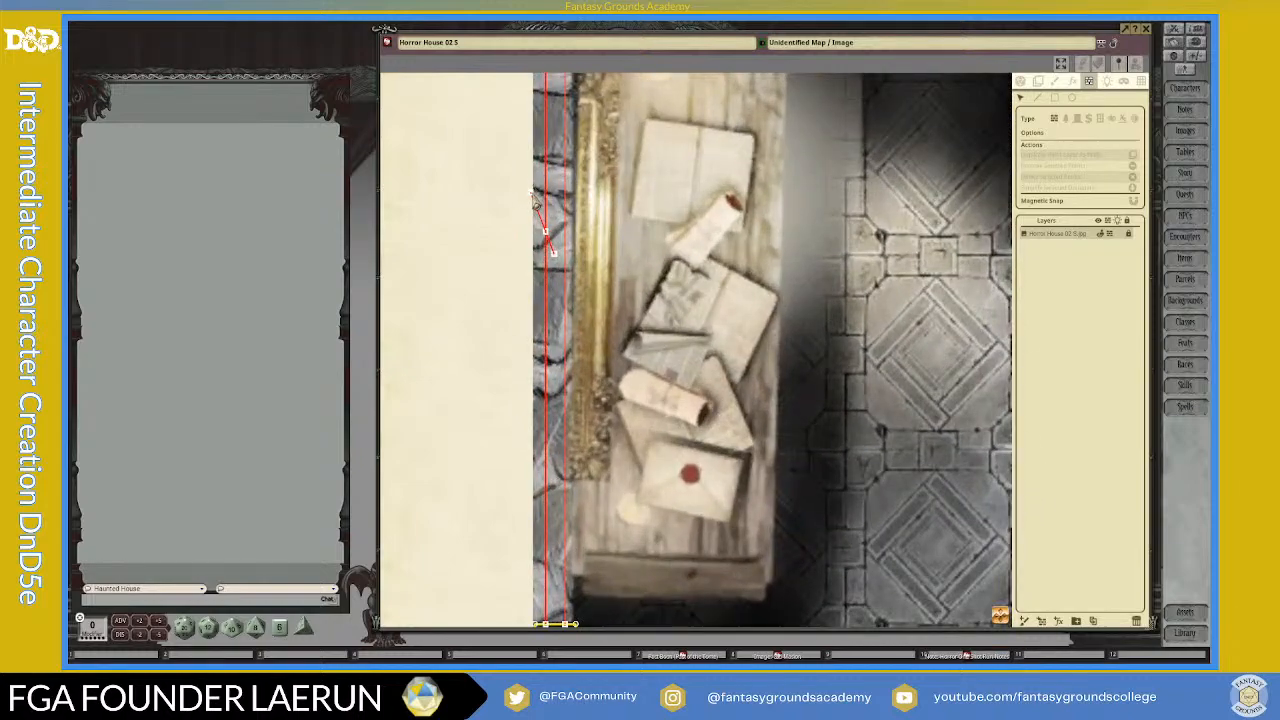
click(545, 232)
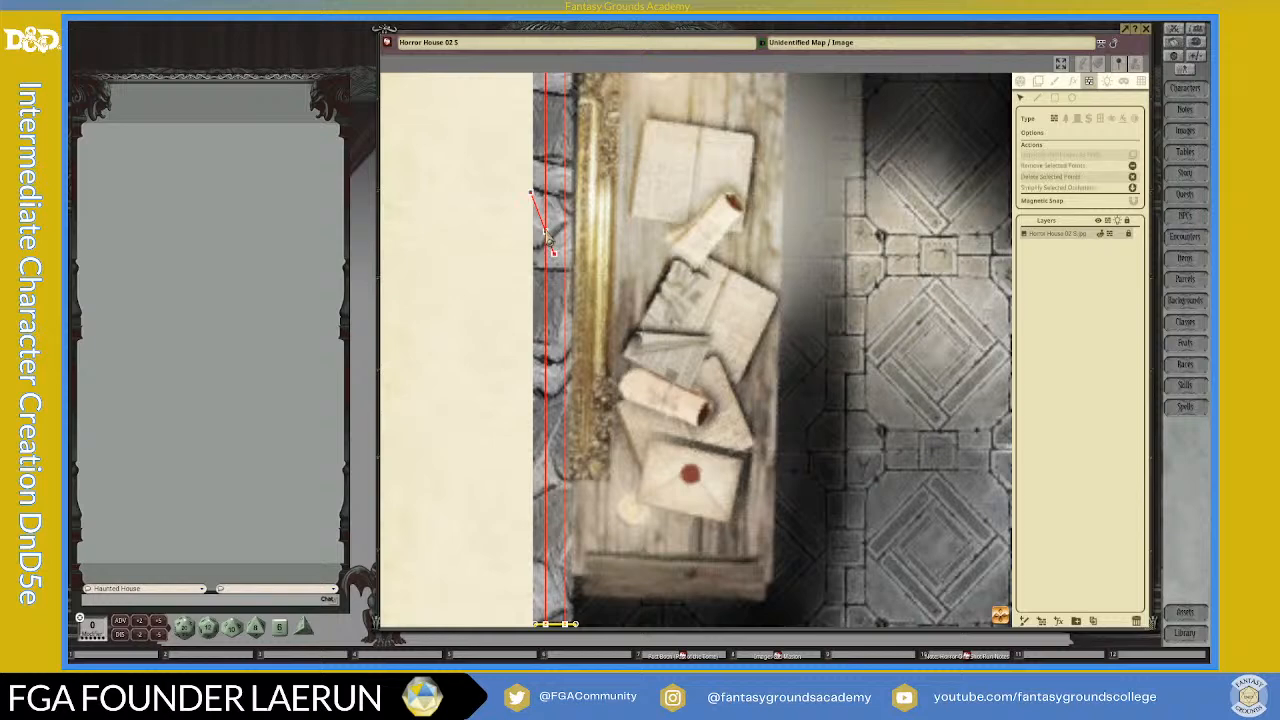
key(Delete)
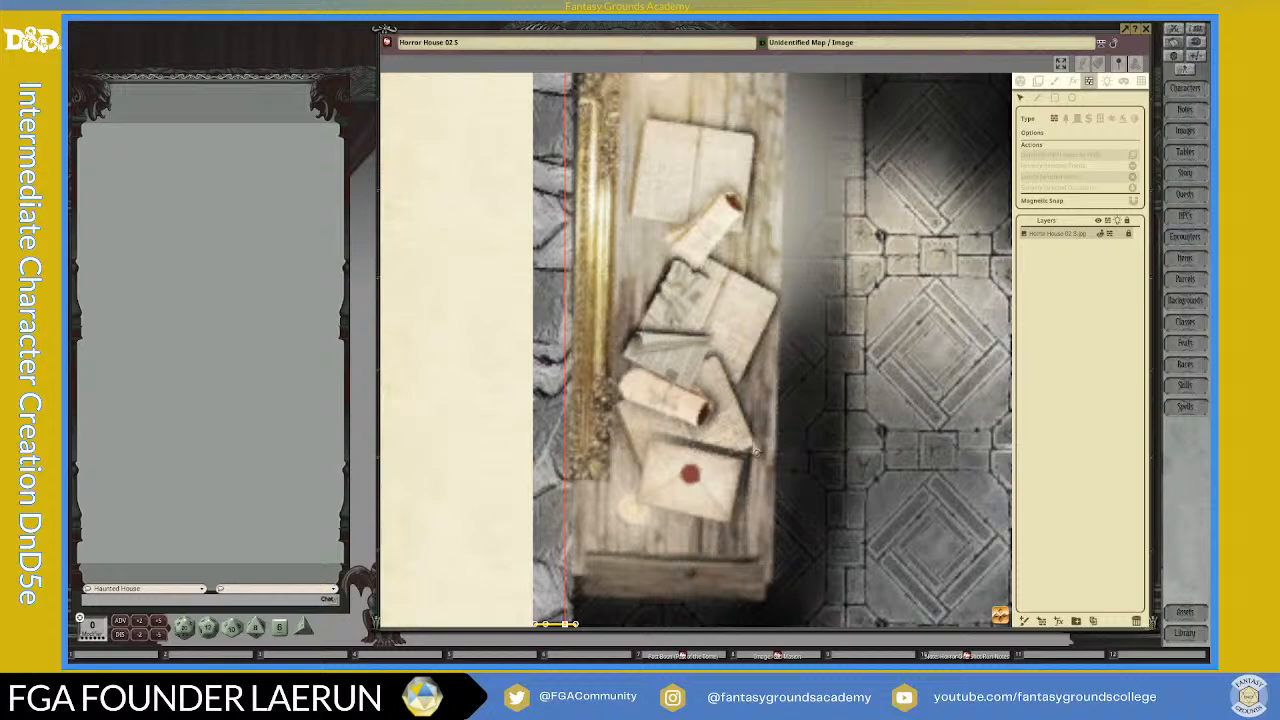
Step: Delete the two horizontal wall line stubs that extend past the outer wall line below the long bookcase
scroll(870, 520, down, 2)
drag(1003, 612, 894, 200)
scroll(713, 318, up, 5)
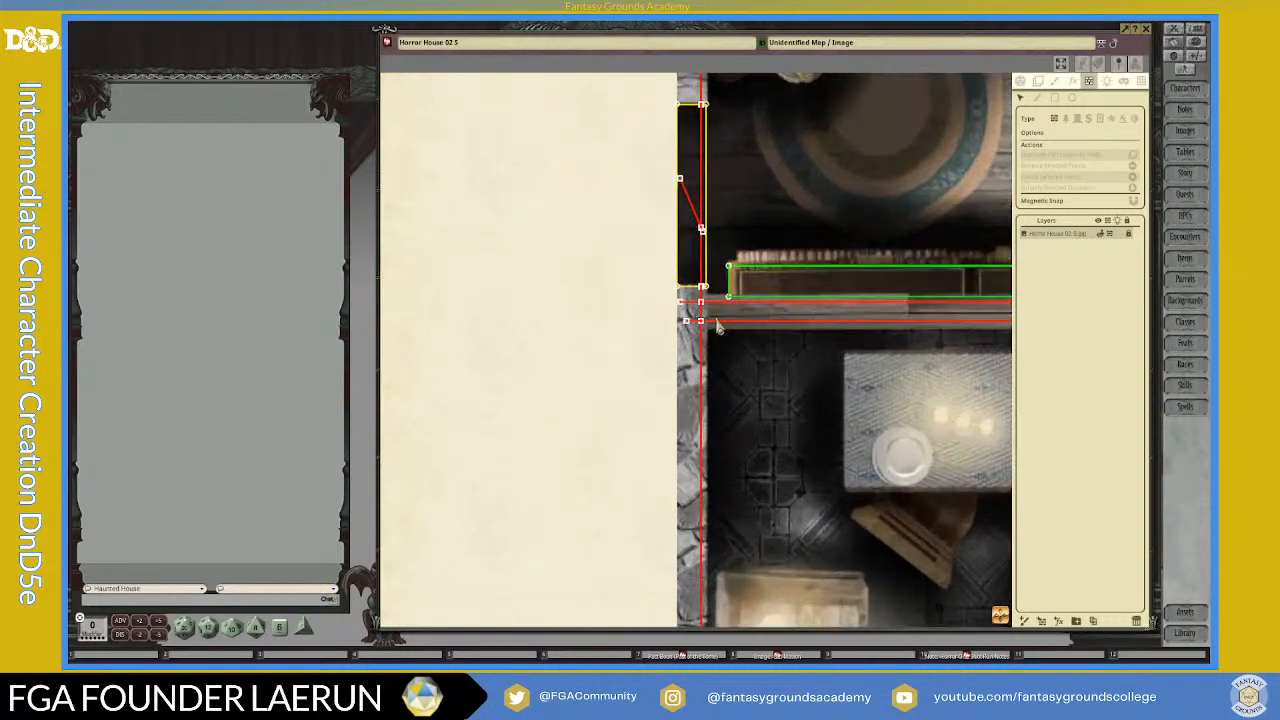
click(636, 285)
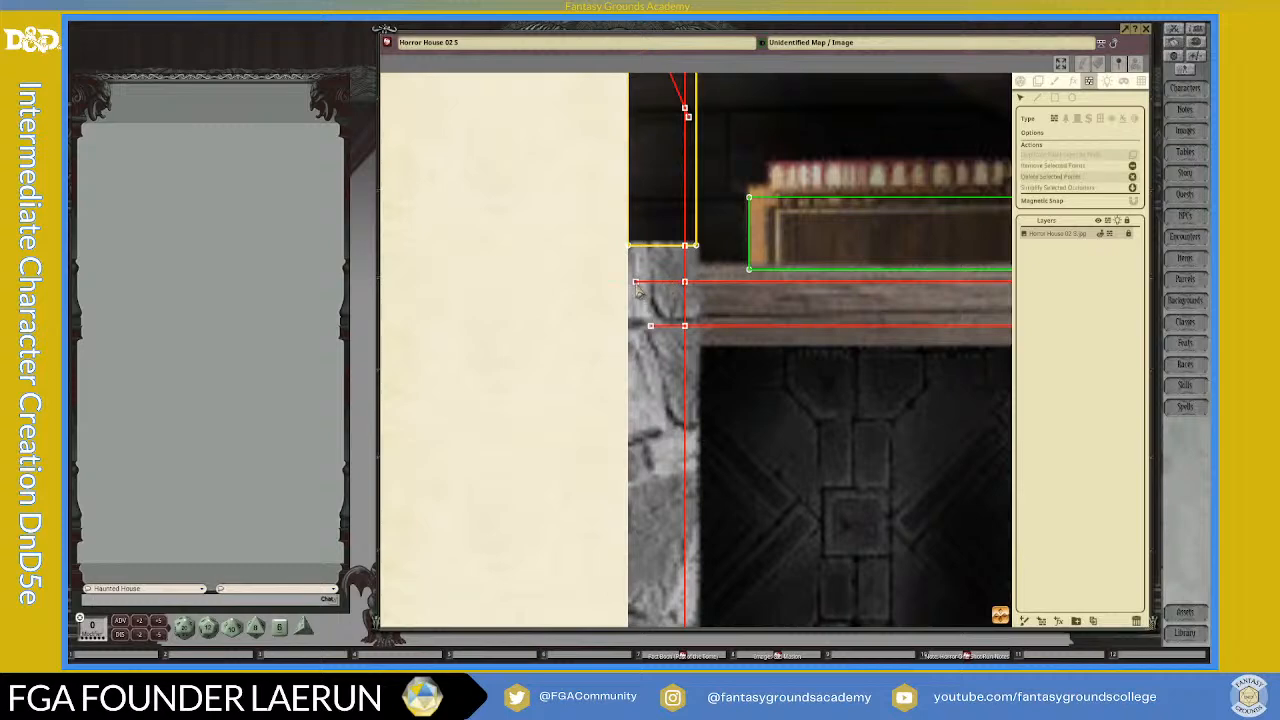
key(Delete)
click(650, 327)
key(Delete)
scroll(687, 230, down, 2)
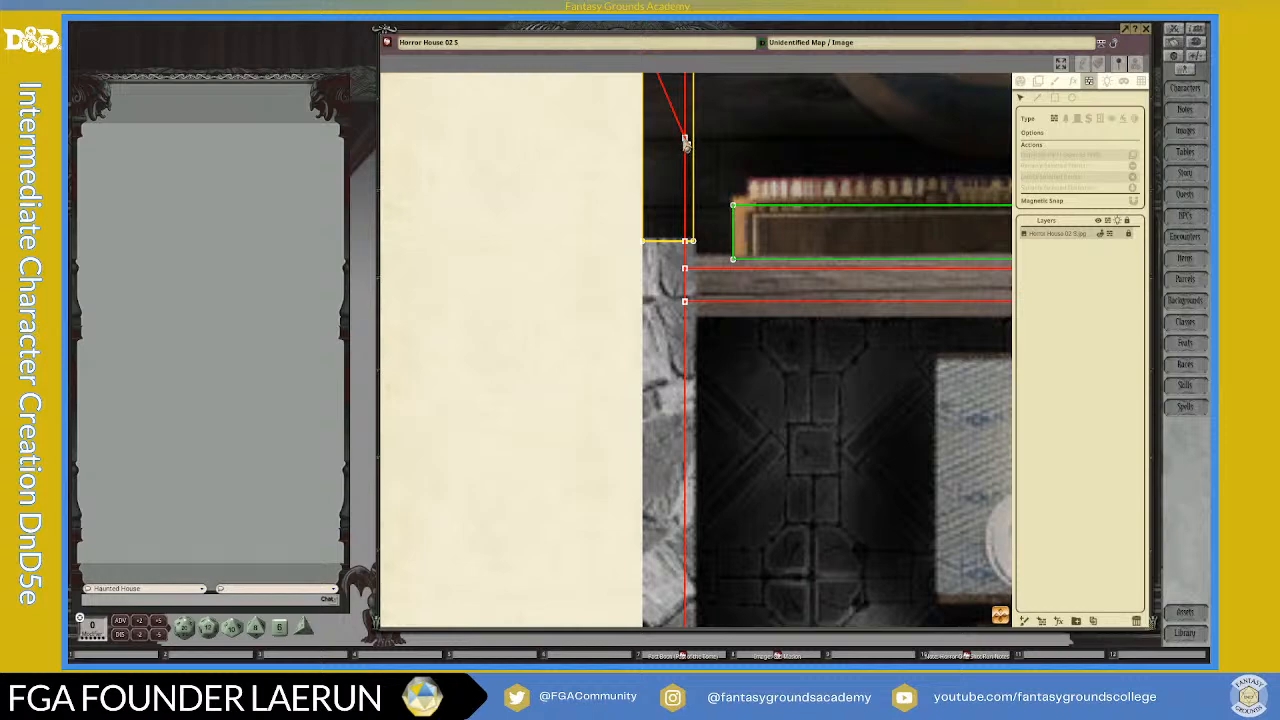
Step: Delete the diagonal and its crossing point inside the yellow window rectangle beside the round rug to clear the wall line there
drag(948, 297, 988, 514)
click(725, 358)
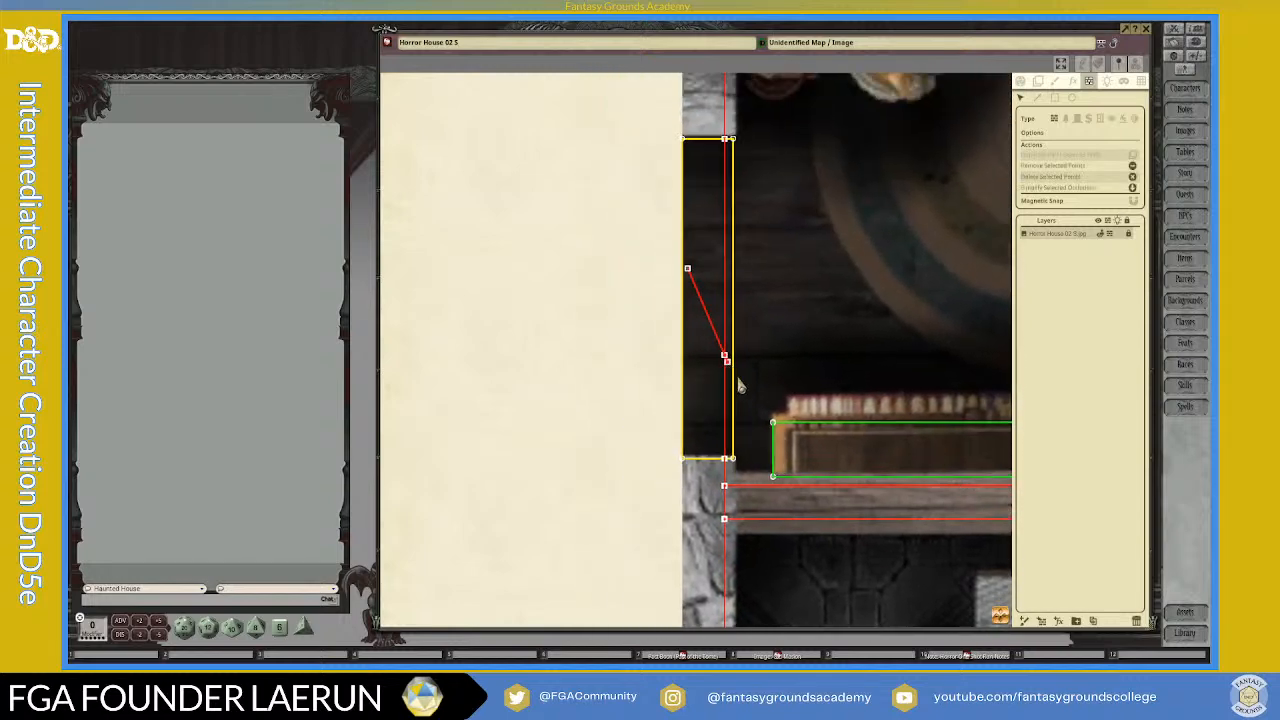
key(Delete)
click(726, 357)
key(Delete)
Step: Draw short vertical wall lines between the two horizontal wall lines at both ends of the secret door below the bookcase
scroll(770, 400, down, 5)
scroll(864, 474, down, 5)
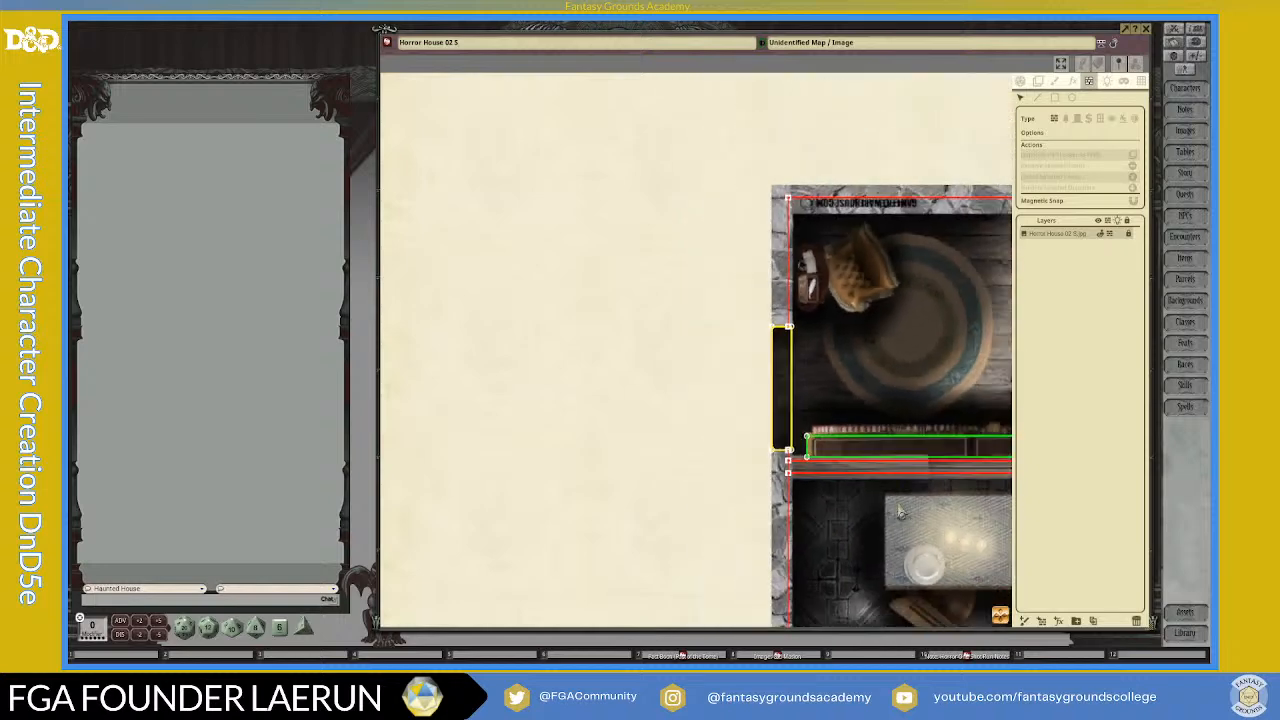
drag(1001, 615, 1080, 535)
scroll(971, 533, down, 5)
drag(1001, 615, 1024, 640)
scroll(968, 504, up, 8)
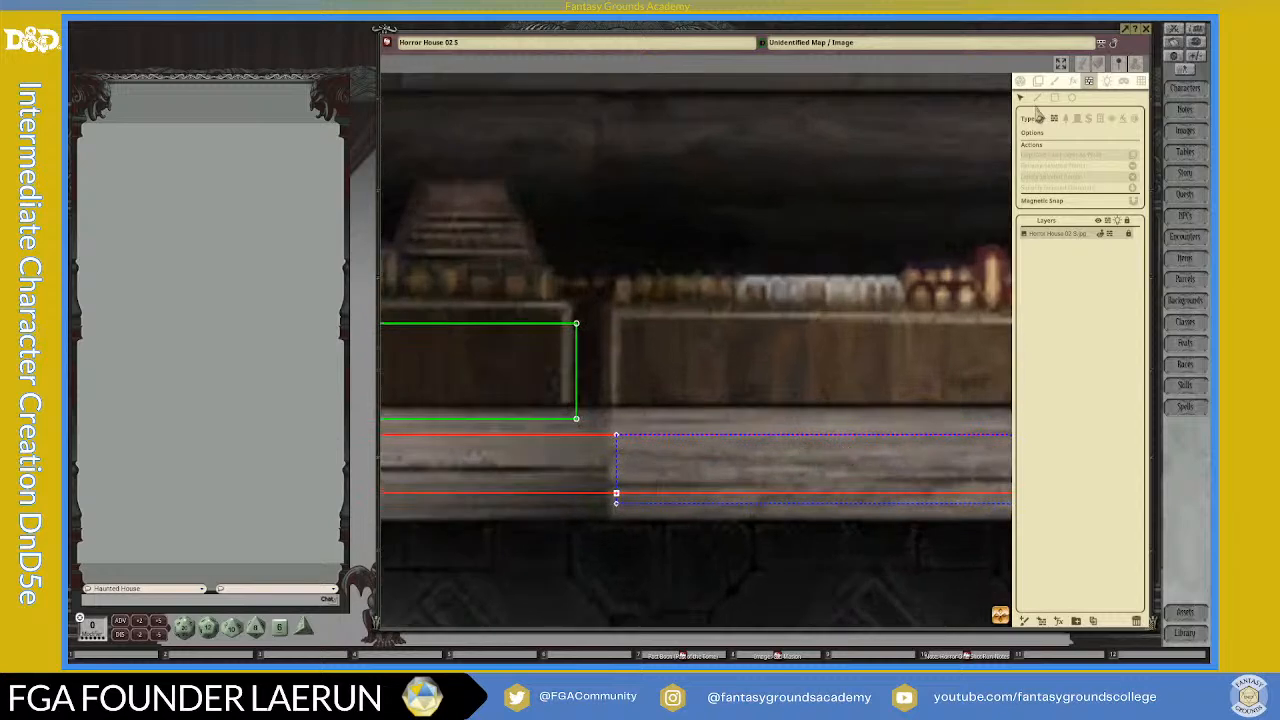
scroll(565, 535, up, 1)
scroll(565, 535, up, 1)
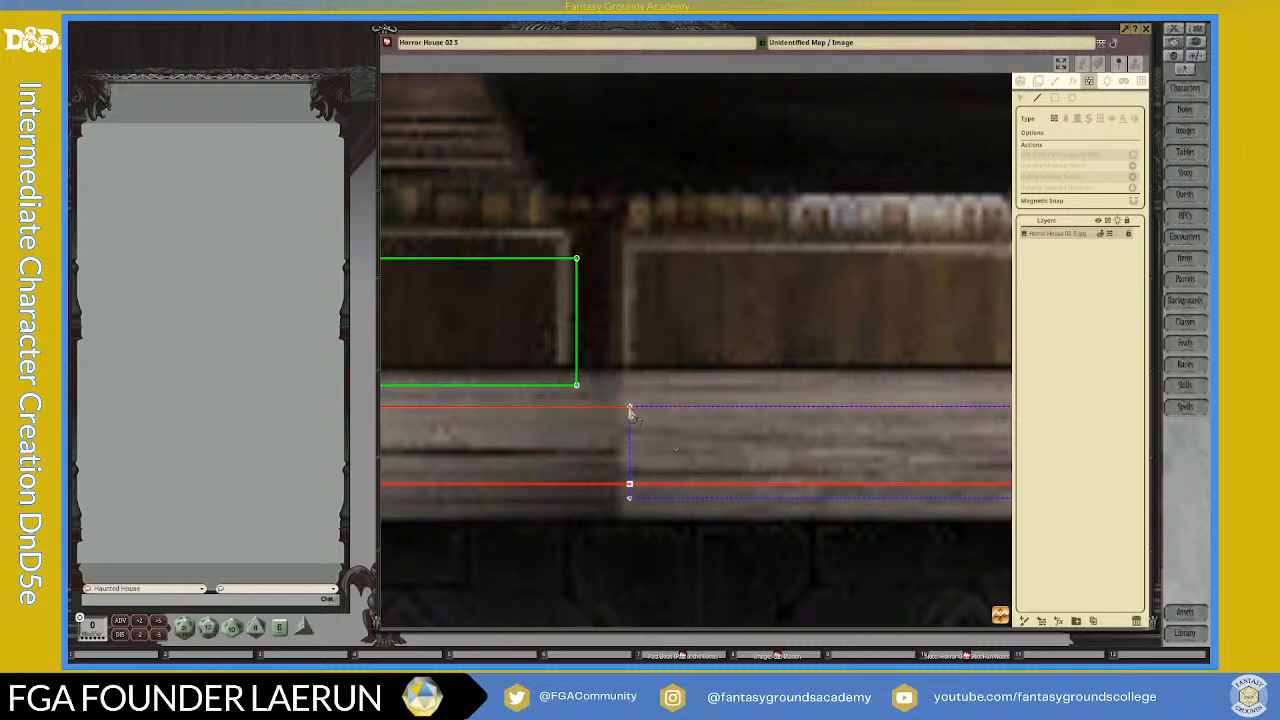
drag(631, 413, 631, 488)
scroll(697, 512, down, 2)
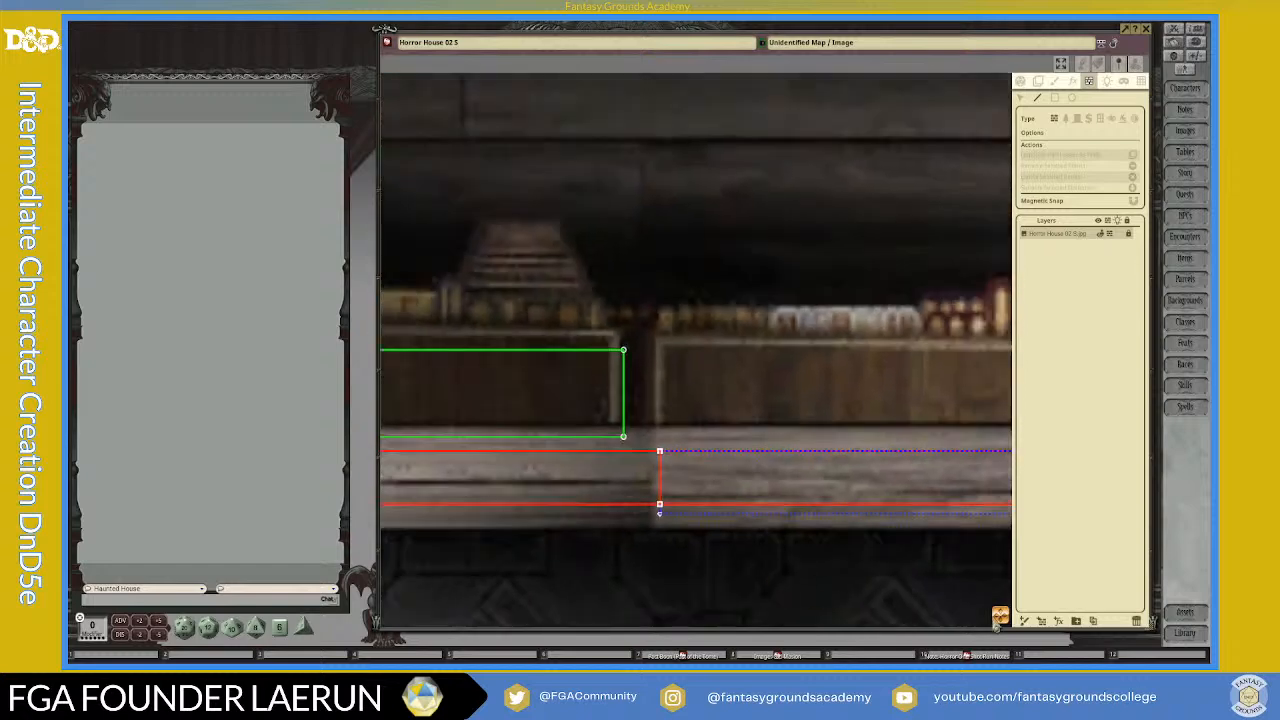
drag(1002, 617, 1075, 617)
scroll(784, 450, up, 2)
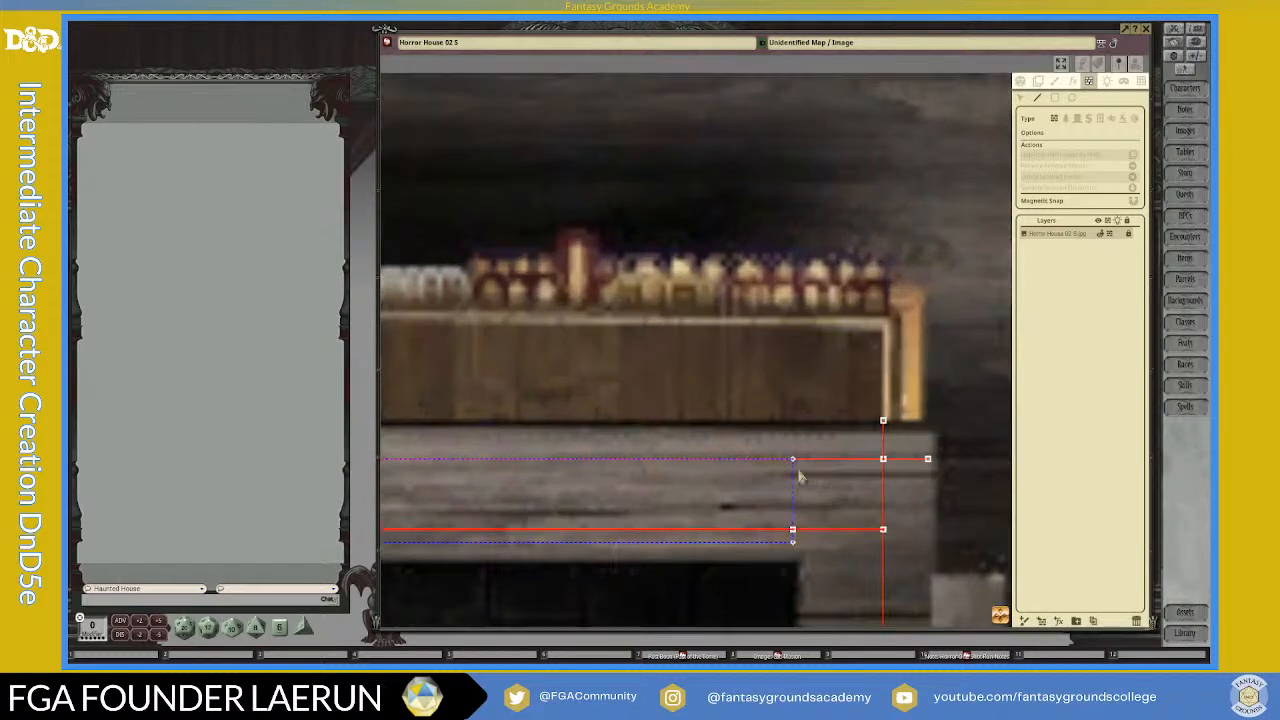
drag(793, 466, 792, 529)
scroll(793, 540, down, 2)
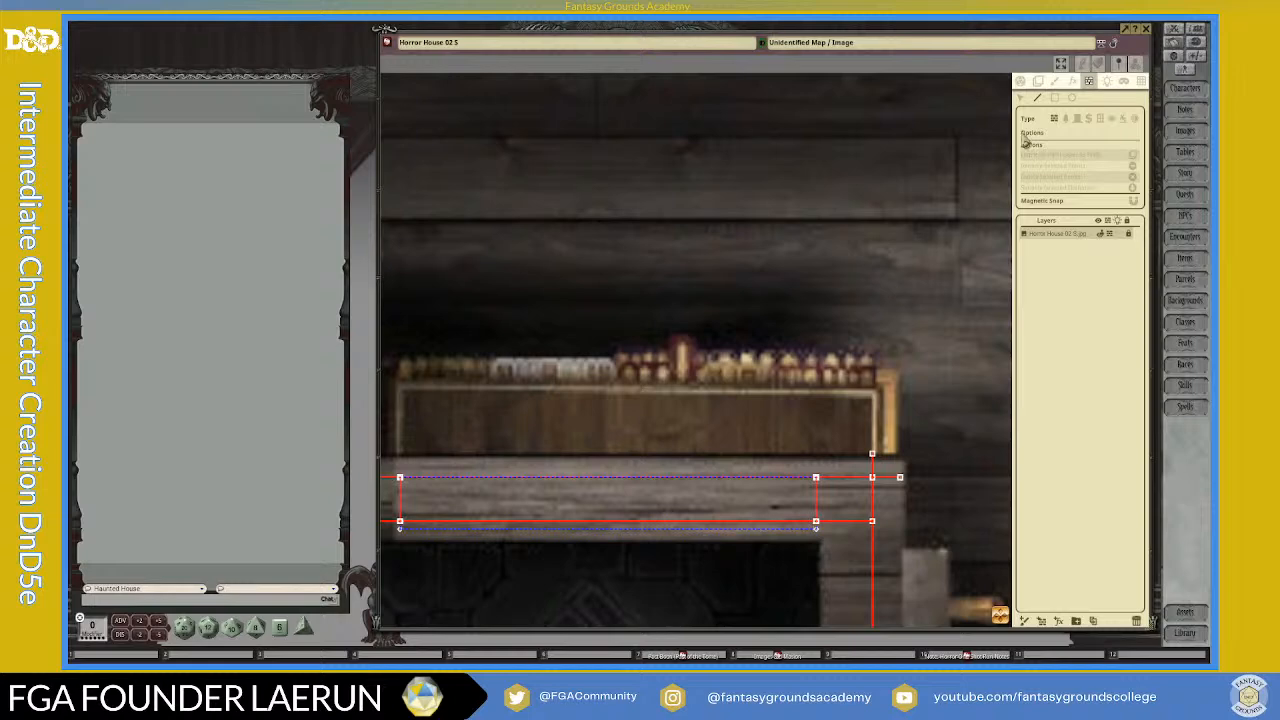
Step: Cross the secret door's lower wall line with a short diagonal, and delete the wall stubs extending past the nearby corner
scroll(627, 516, up, 2)
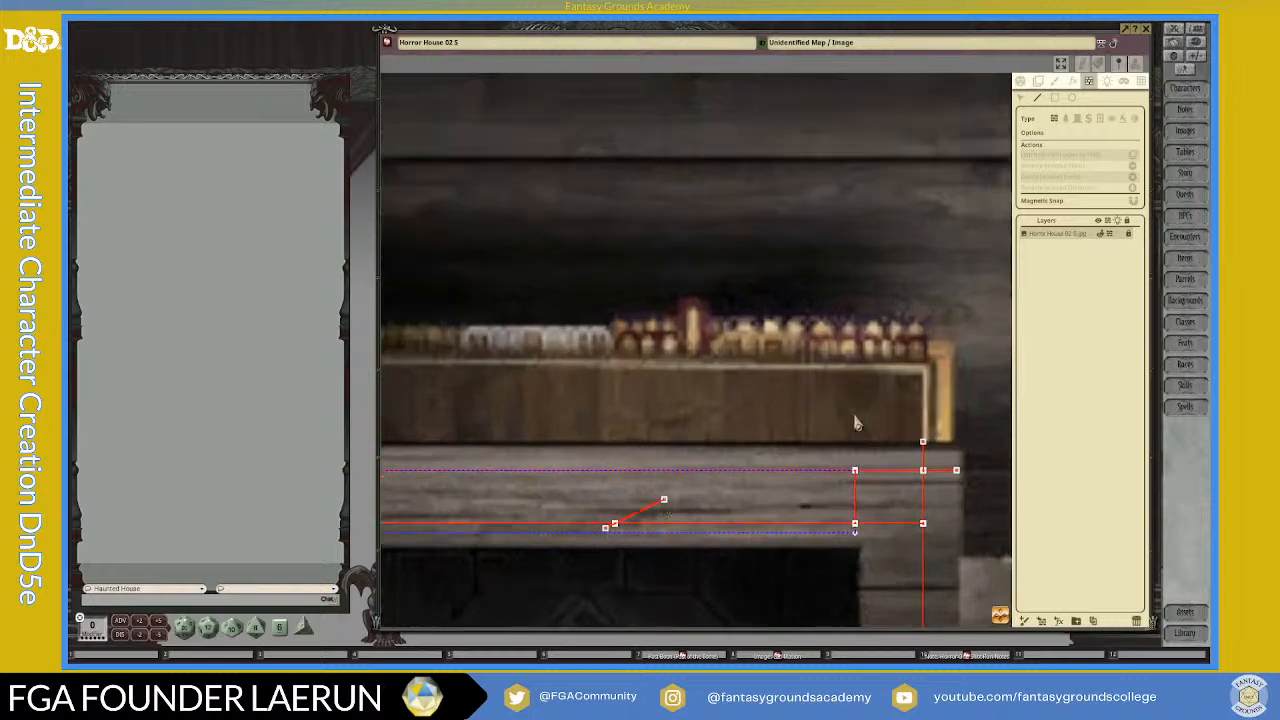
click(1019, 97)
click(923, 445)
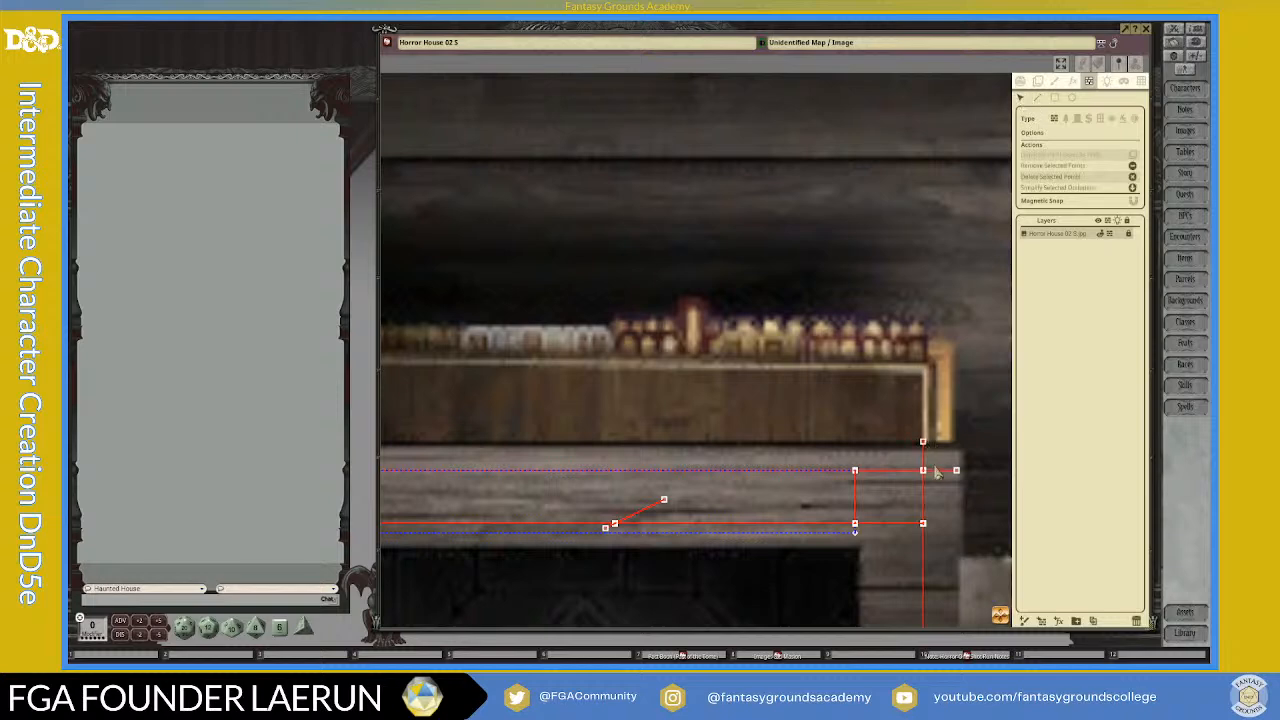
key(Delete)
scroll(956, 568, down, 1)
scroll(820, 548, up, 1)
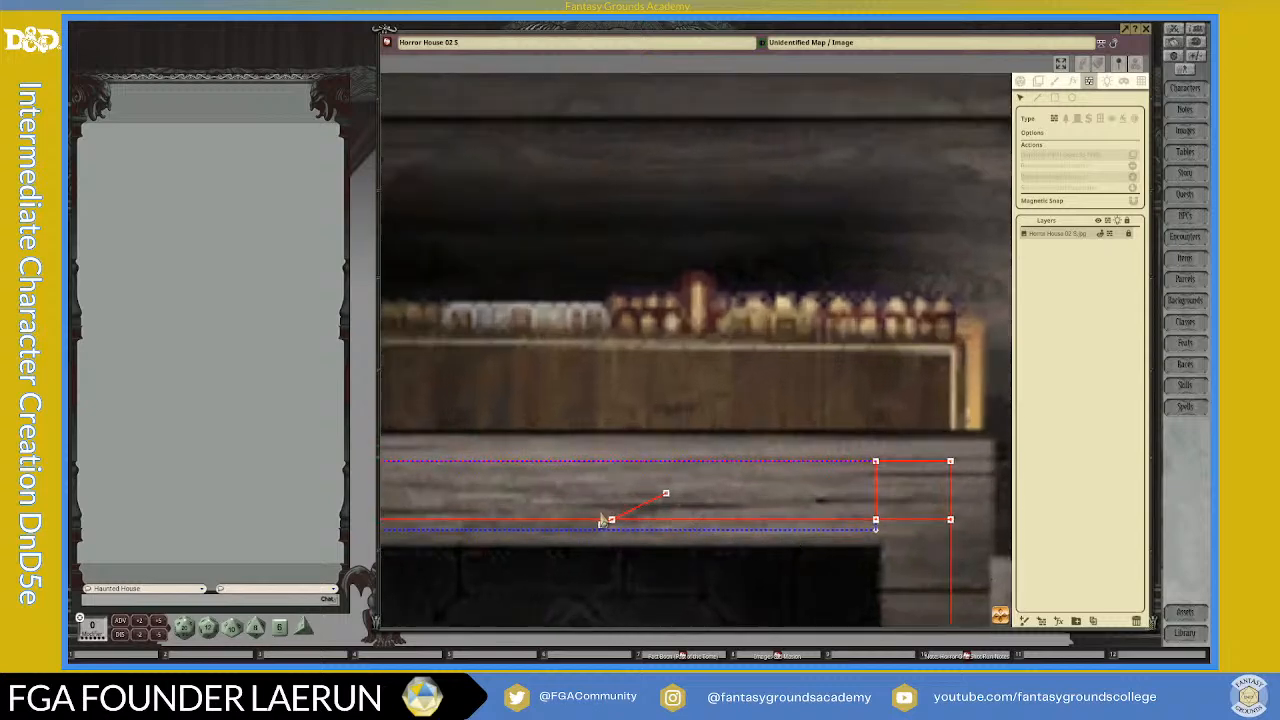
Step: Delete the diagonal and its crossing point to remove the lower wall line running through the secret door
click(612, 522)
key(Delete)
click(613, 522)
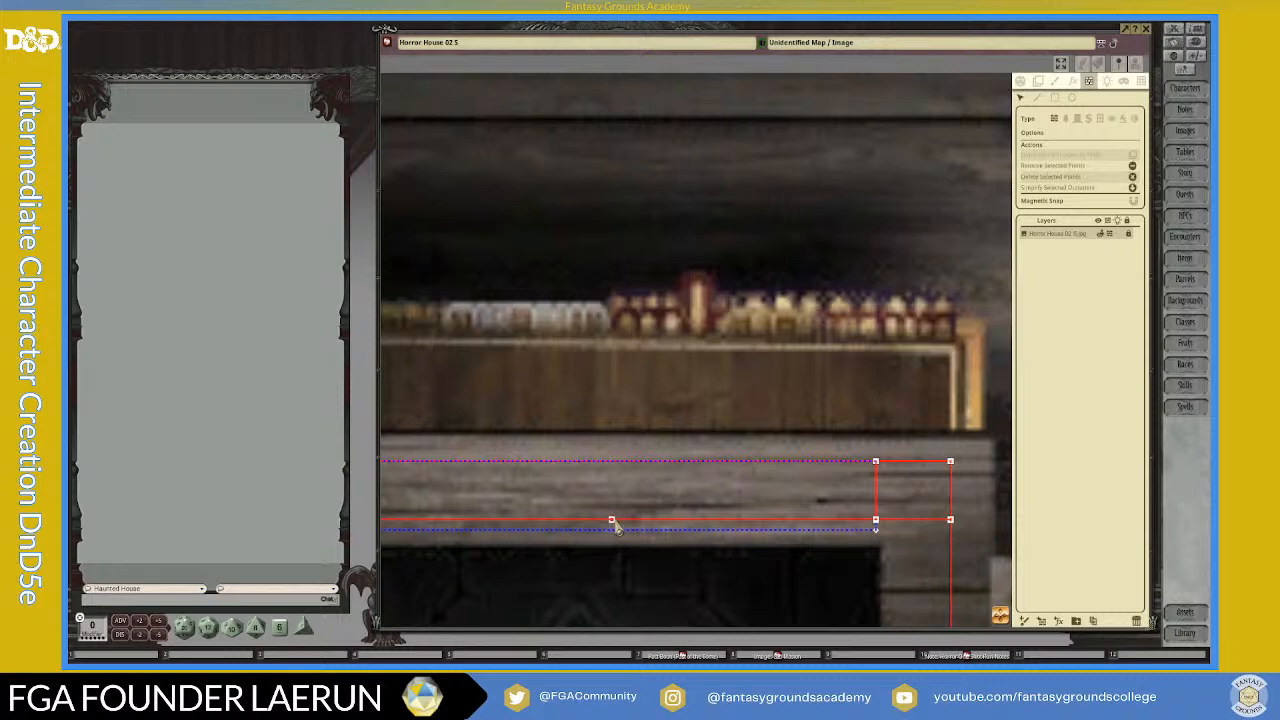
key(Delete)
Step: Move the secret door's two lower corner points up onto the ends of the adjoining lower wall lines
scroll(682, 528, down, 3)
scroll(480, 512, up, 1)
scroll(478, 512, up, 1)
scroll(500, 552, up, 2)
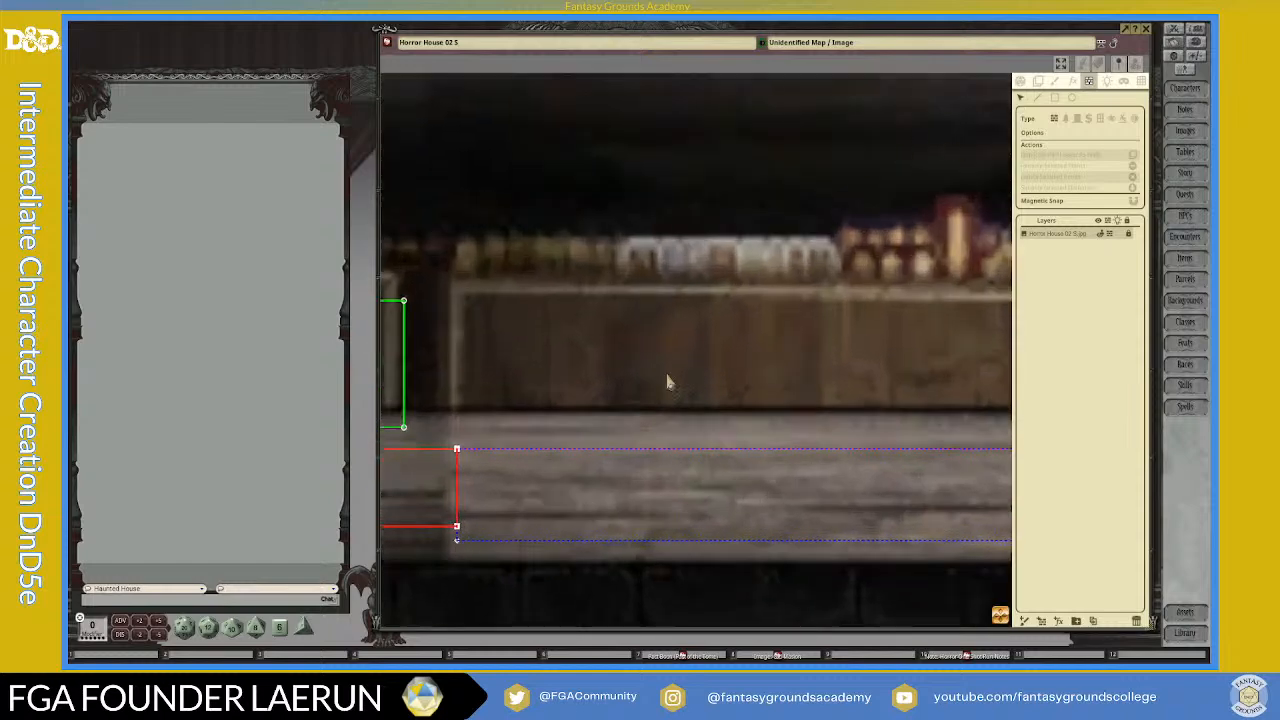
drag(458, 540, 457, 527)
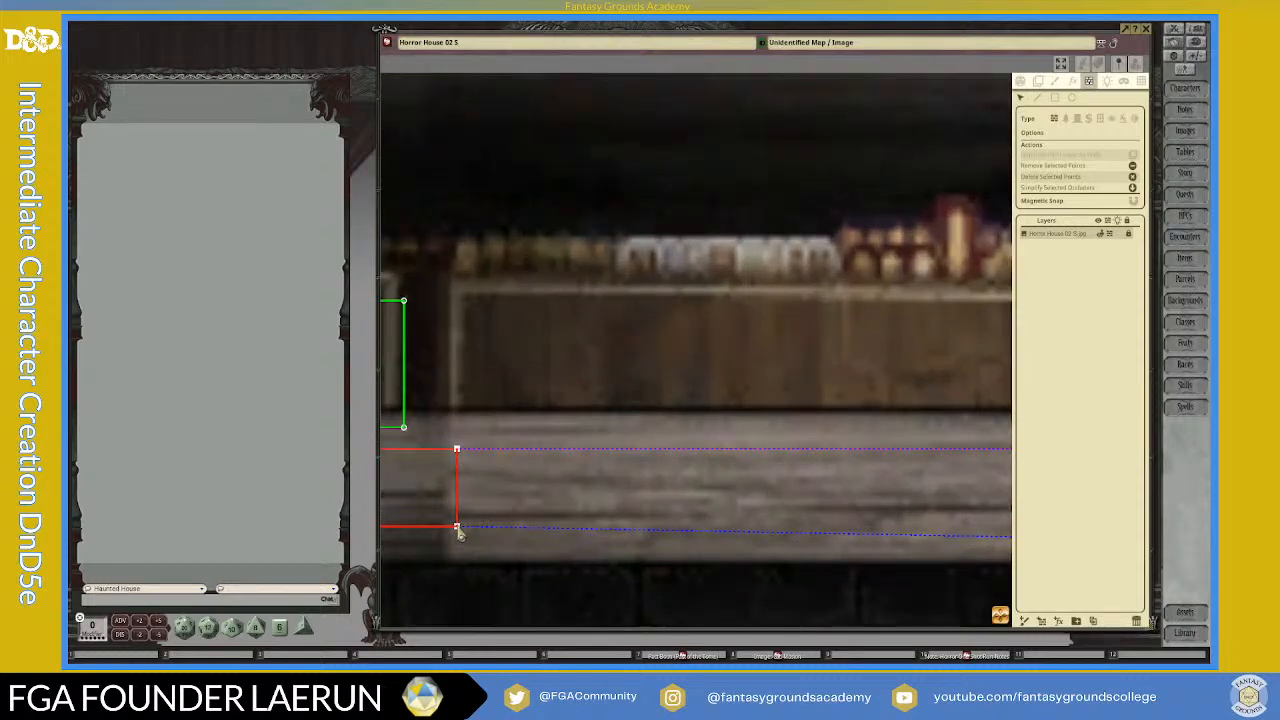
drag(1000, 613, 1050, 663)
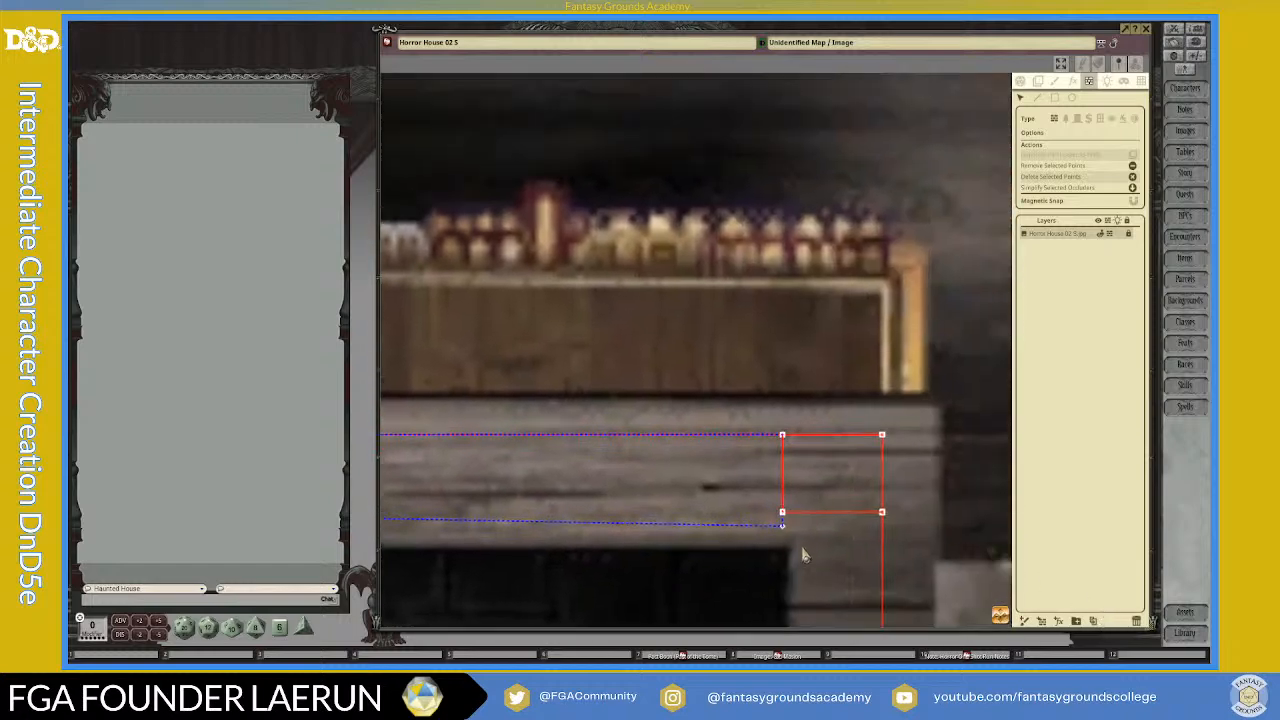
drag(782, 526, 783, 512)
scroll(771, 562, down, 6)
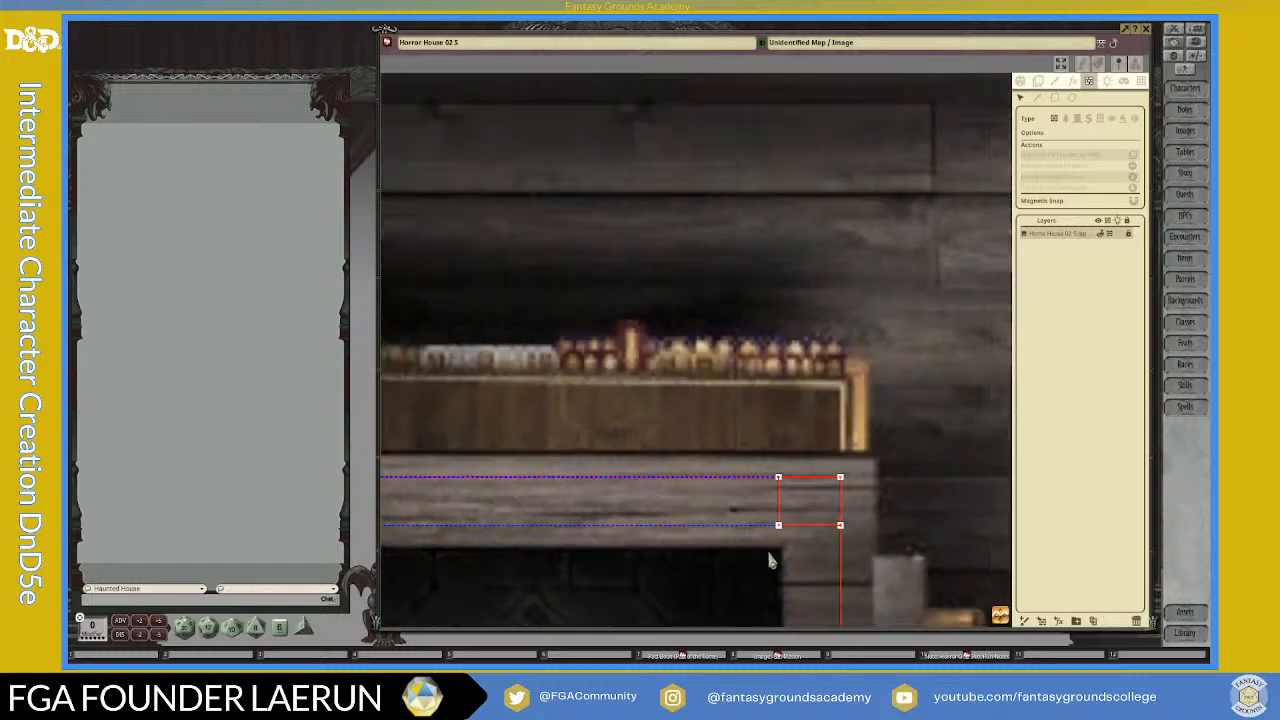
scroll(808, 564, up, 6)
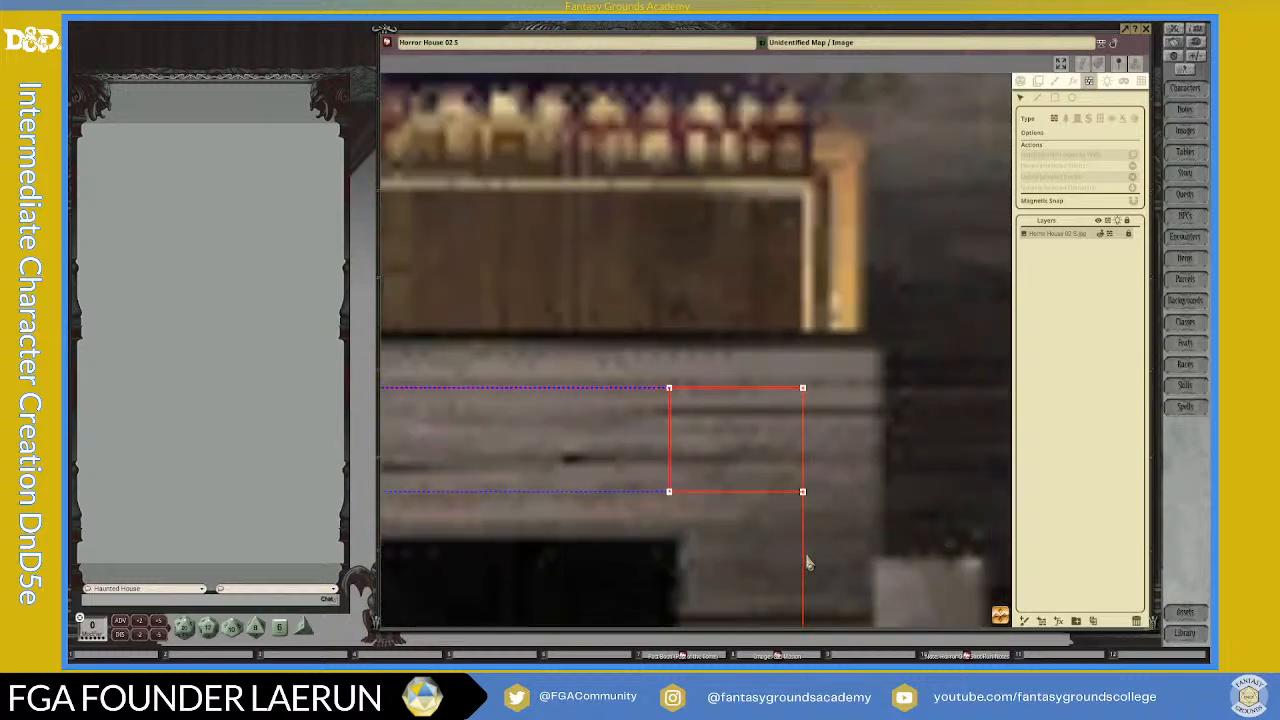
scroll(808, 564, down, 5)
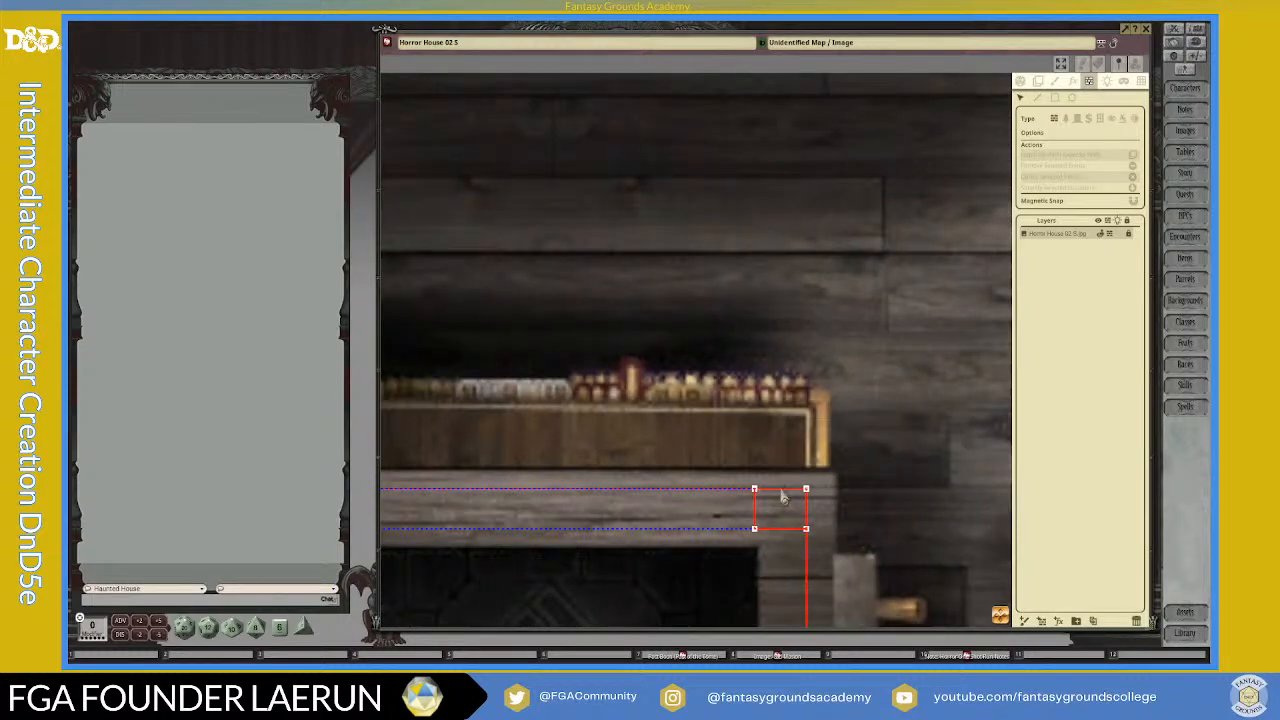
scroll(805, 524, down, 6)
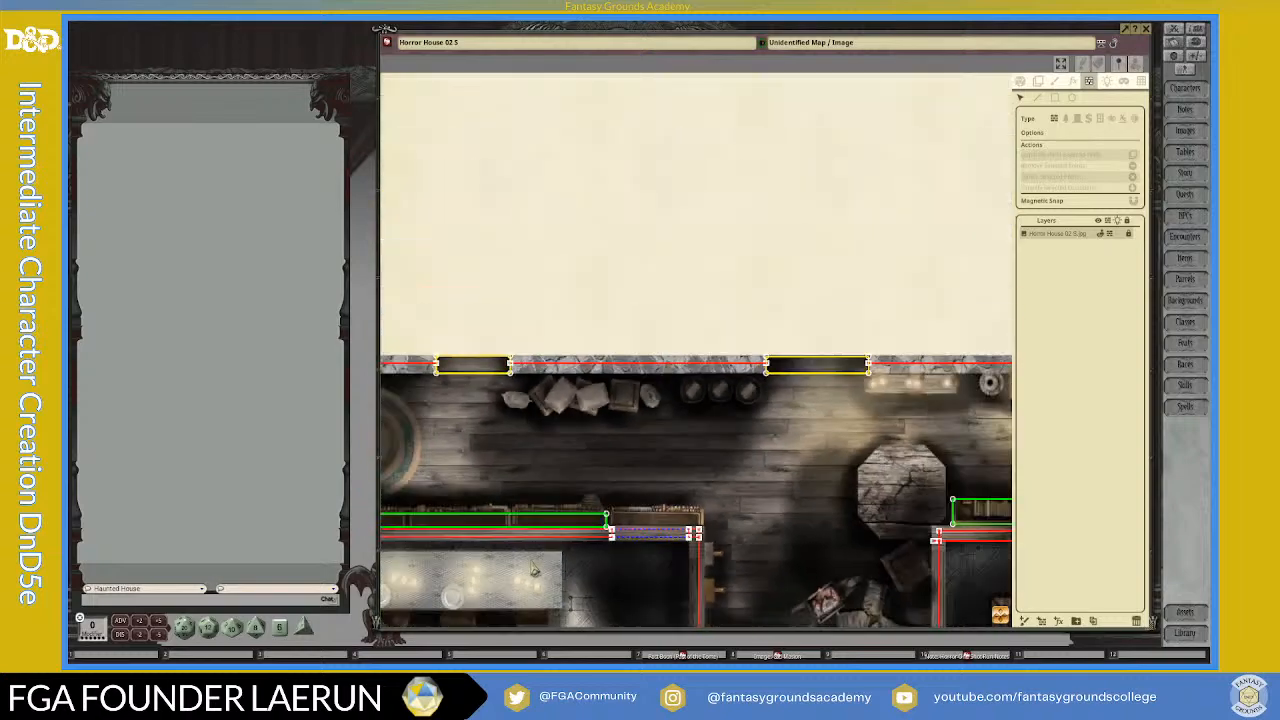
scroll(895, 585, up, 6)
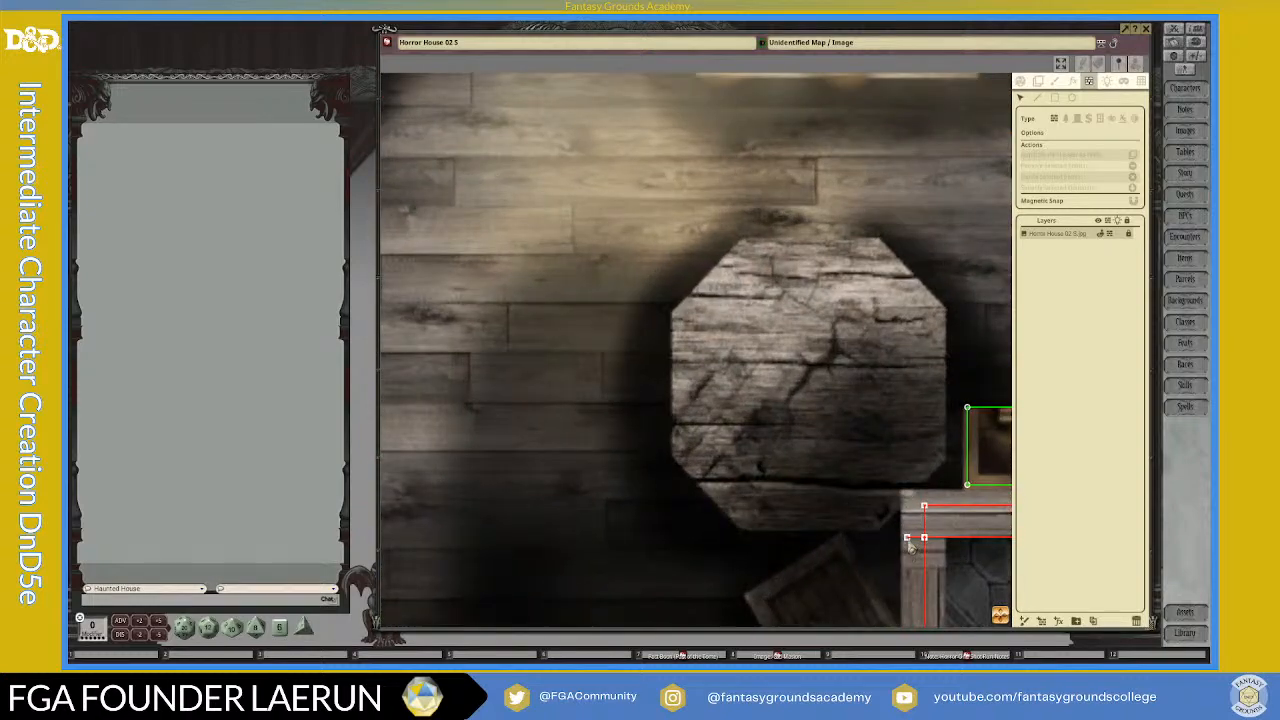
Step: Delete the stray wall end point extending past the upper-left corner of the dining room walls
click(907, 540)
key(Delete)
Step: Draw short vertical wall lines between the two horizontal walls at both ends of the dining room's secret door
drag(1003, 622, 1142, 404)
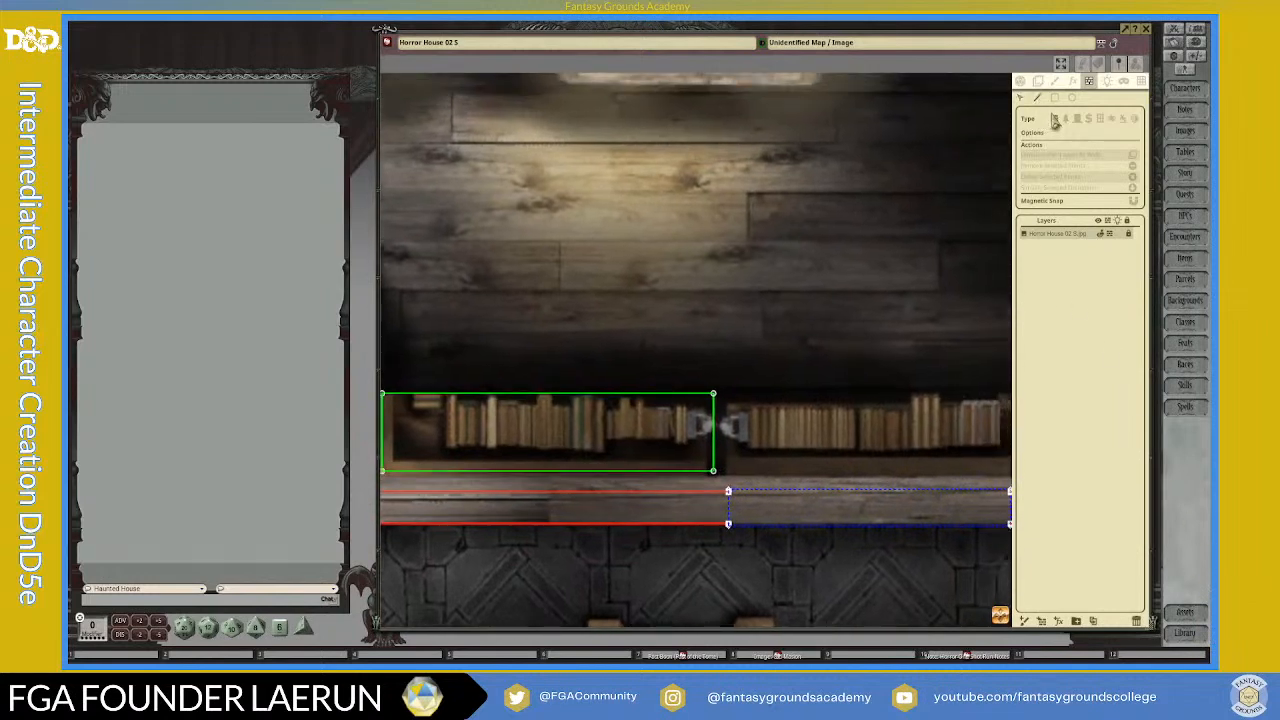
scroll(737, 490, up, 2)
scroll(737, 490, up, 2)
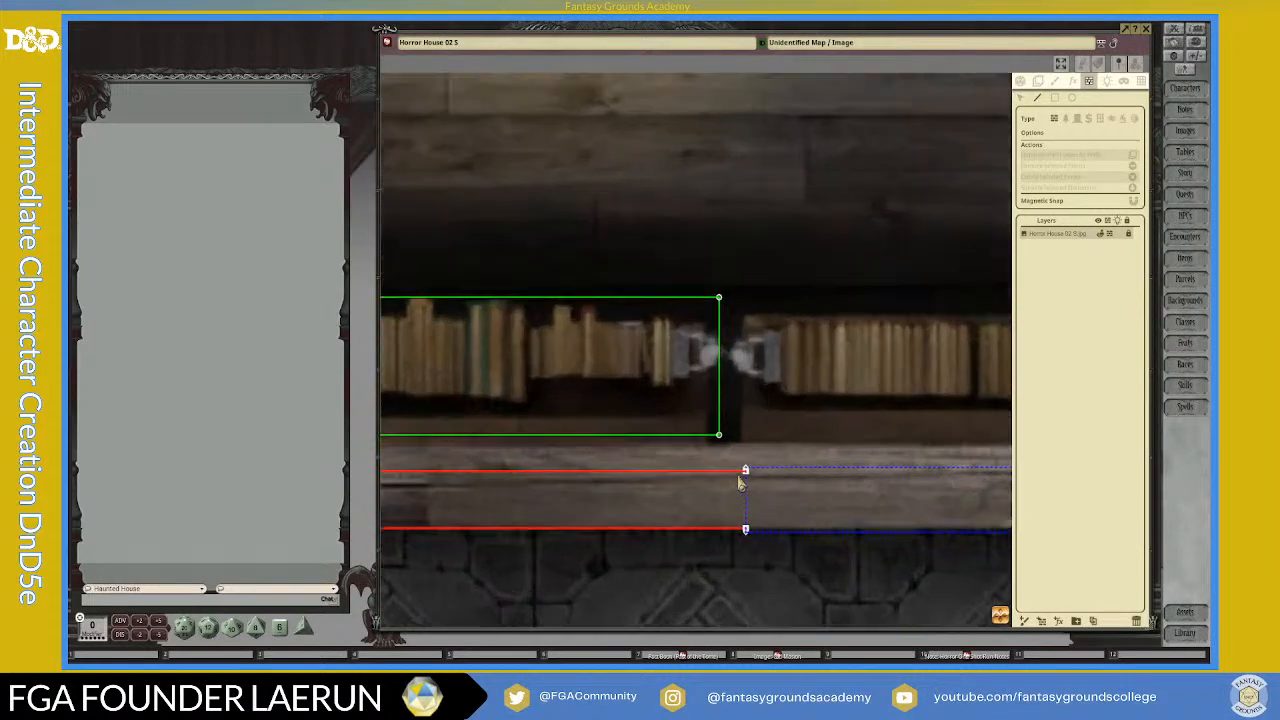
click(746, 546)
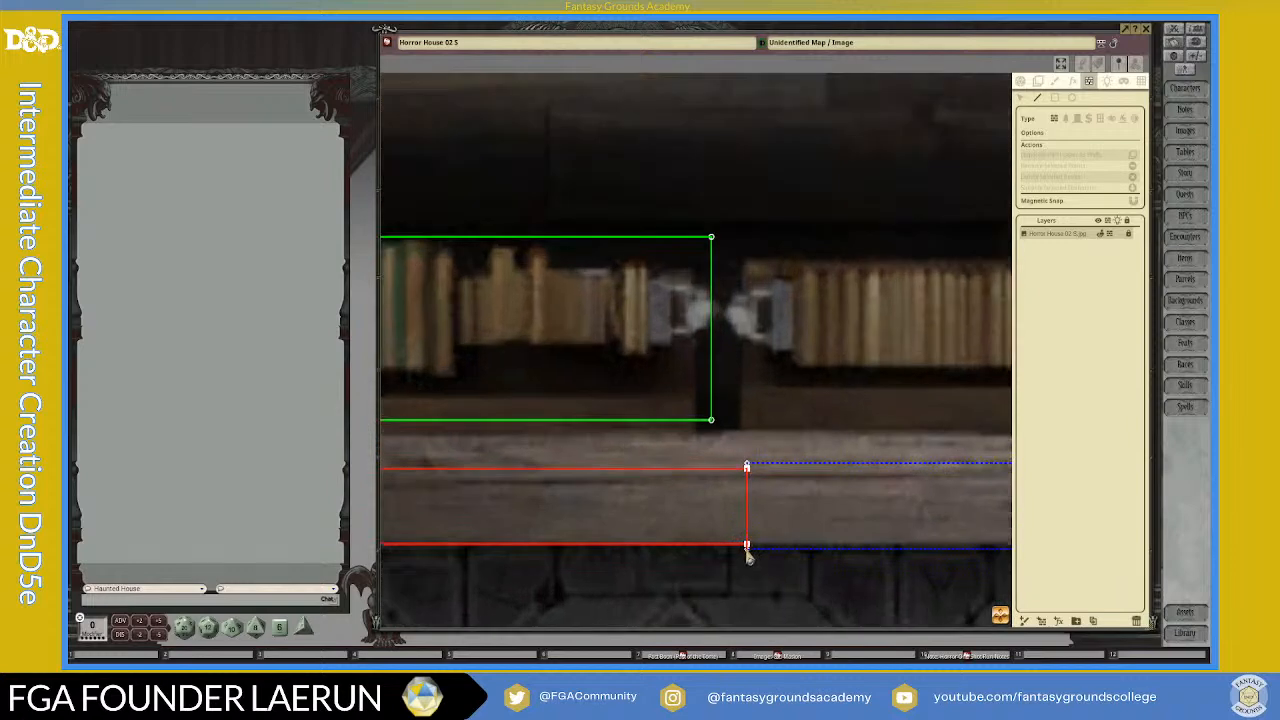
scroll(870, 585, down, 1)
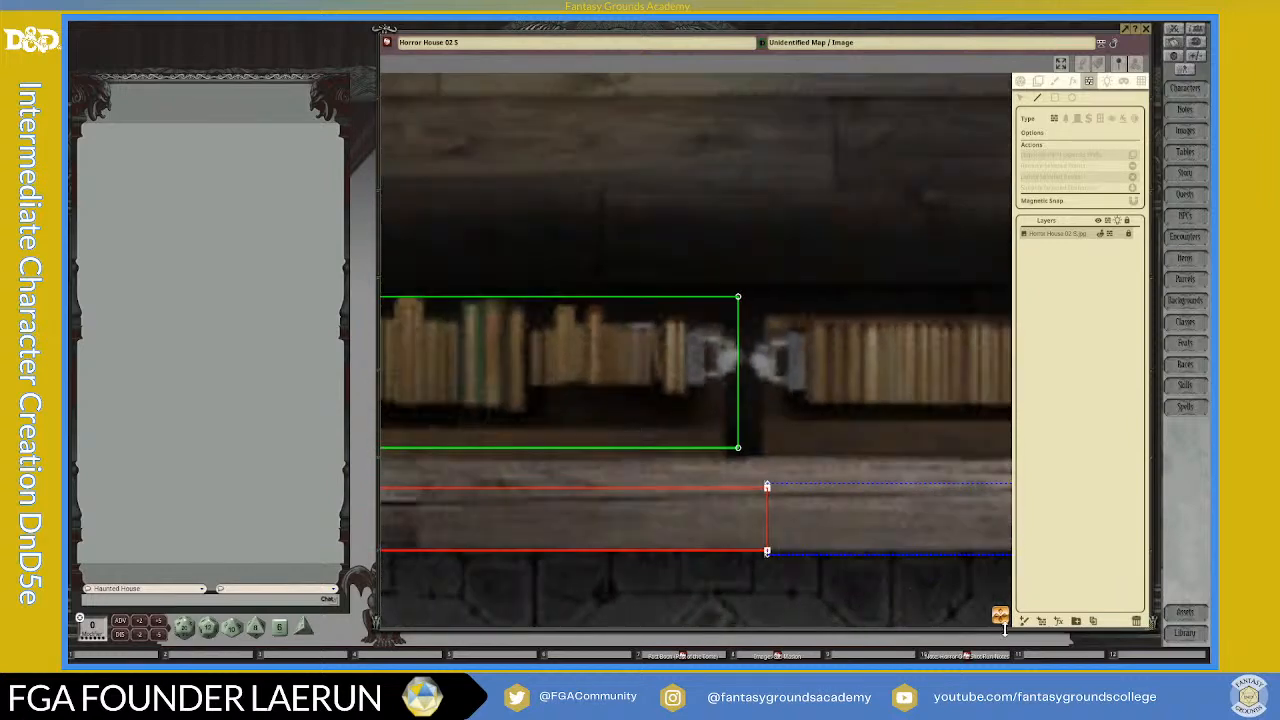
drag(1009, 623, 1197, 643)
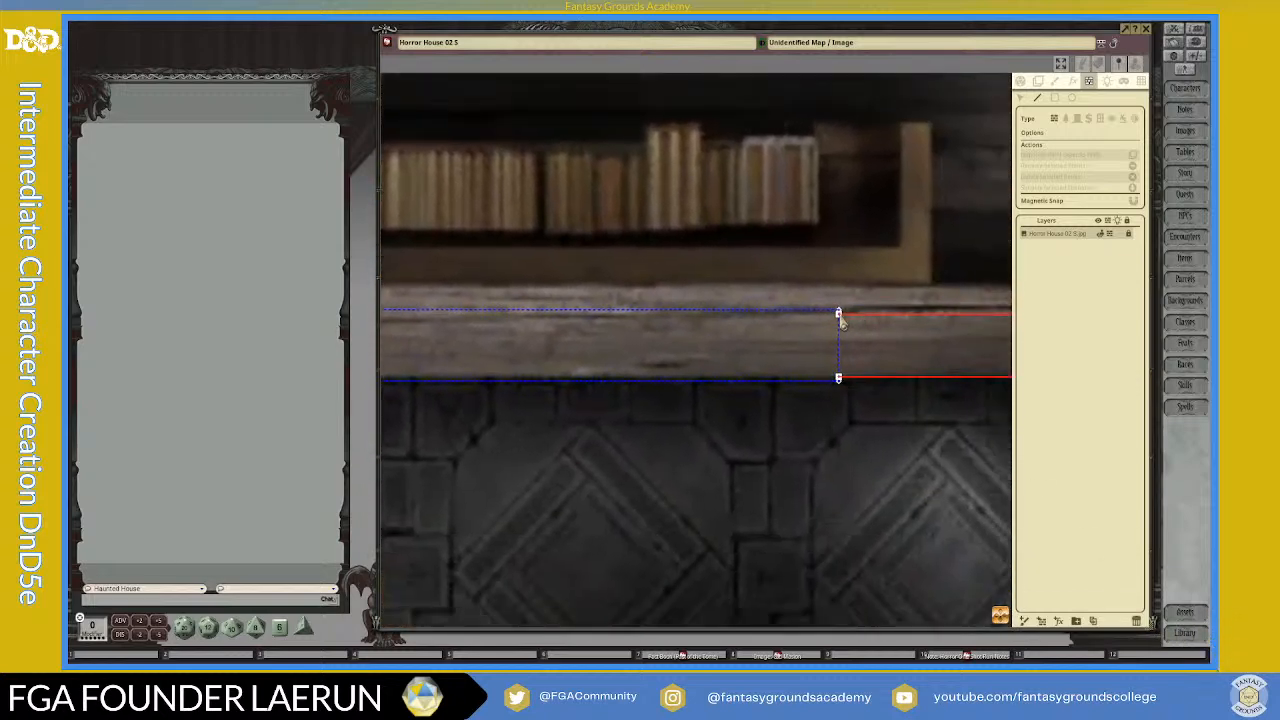
click(839, 380)
scroll(840, 435, down, 2)
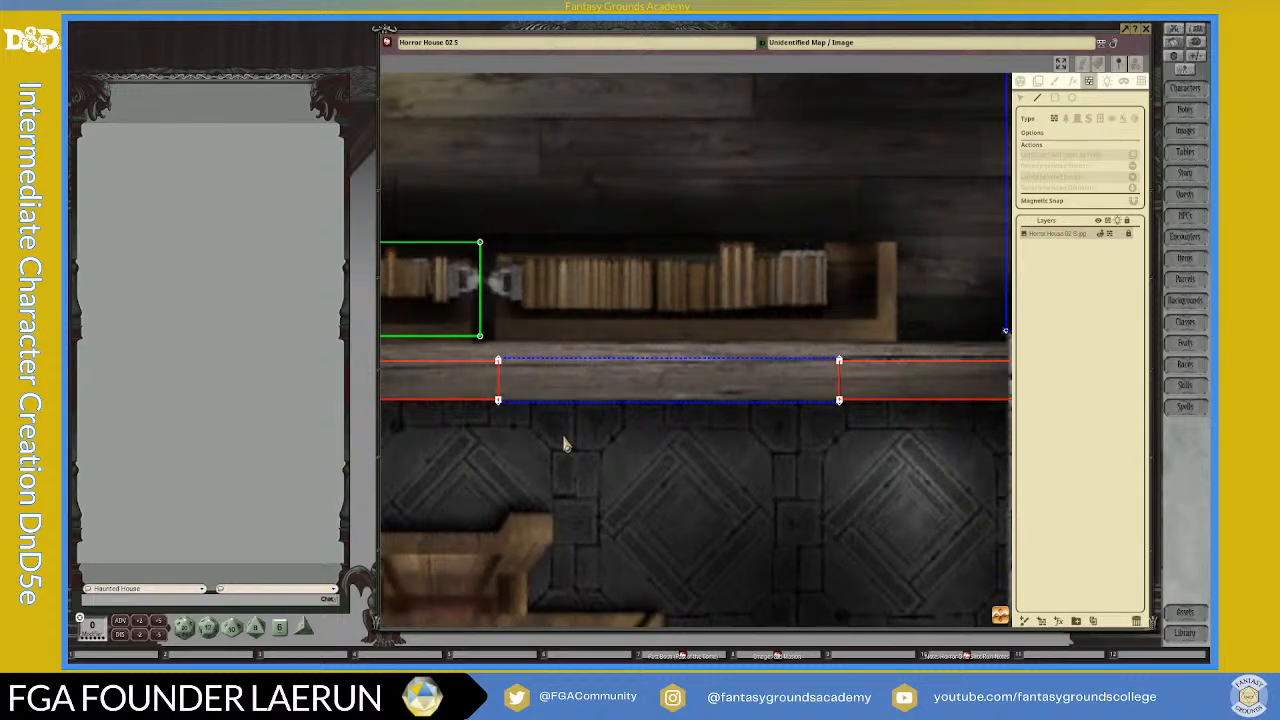
Step: Move the four corner points of the dining room's secret door onto the ends of the adjoining wall lines
scroll(507, 416, up, 1)
scroll(507, 416, up, 4)
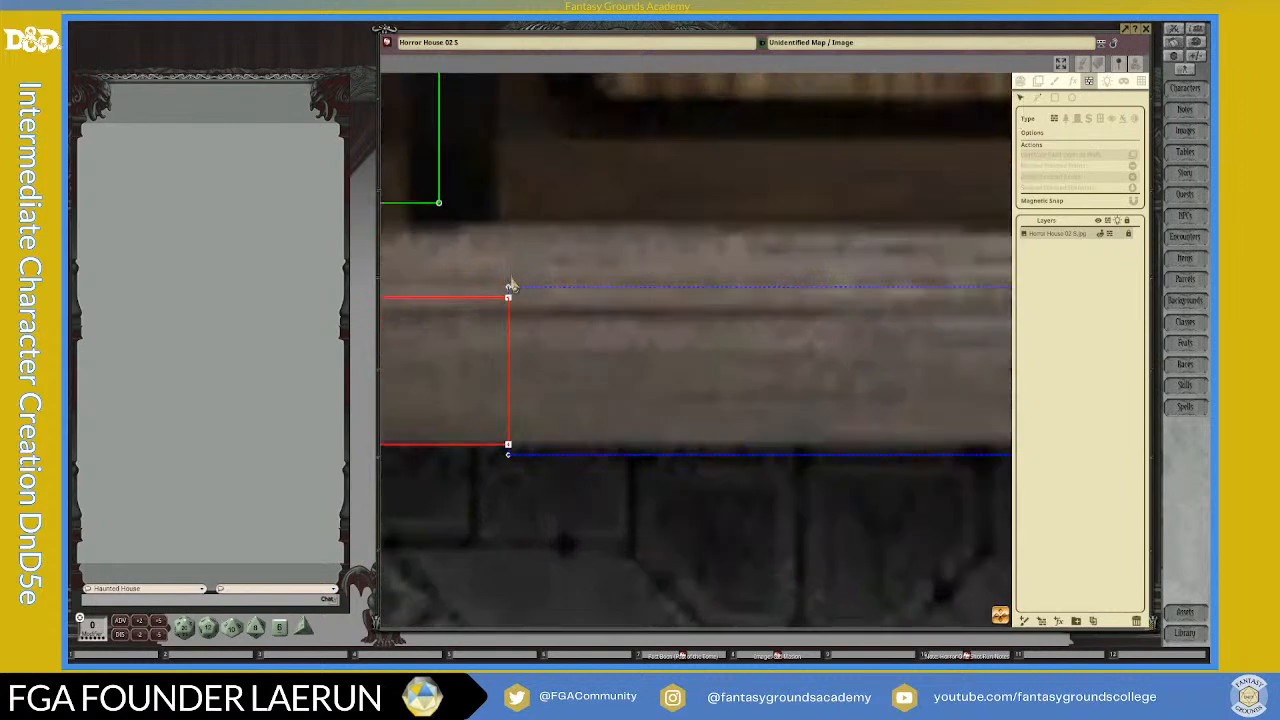
drag(510, 297, 512, 302)
drag(510, 460, 509, 447)
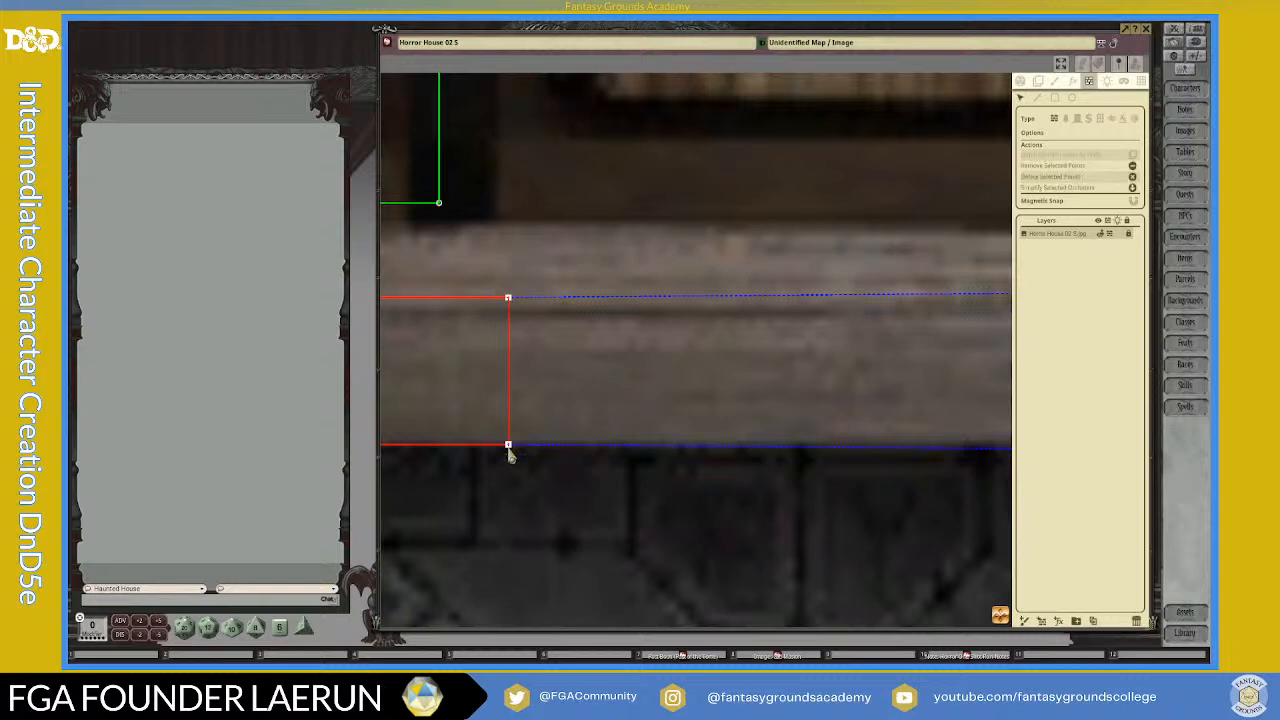
drag(1001, 624, 1214, 575)
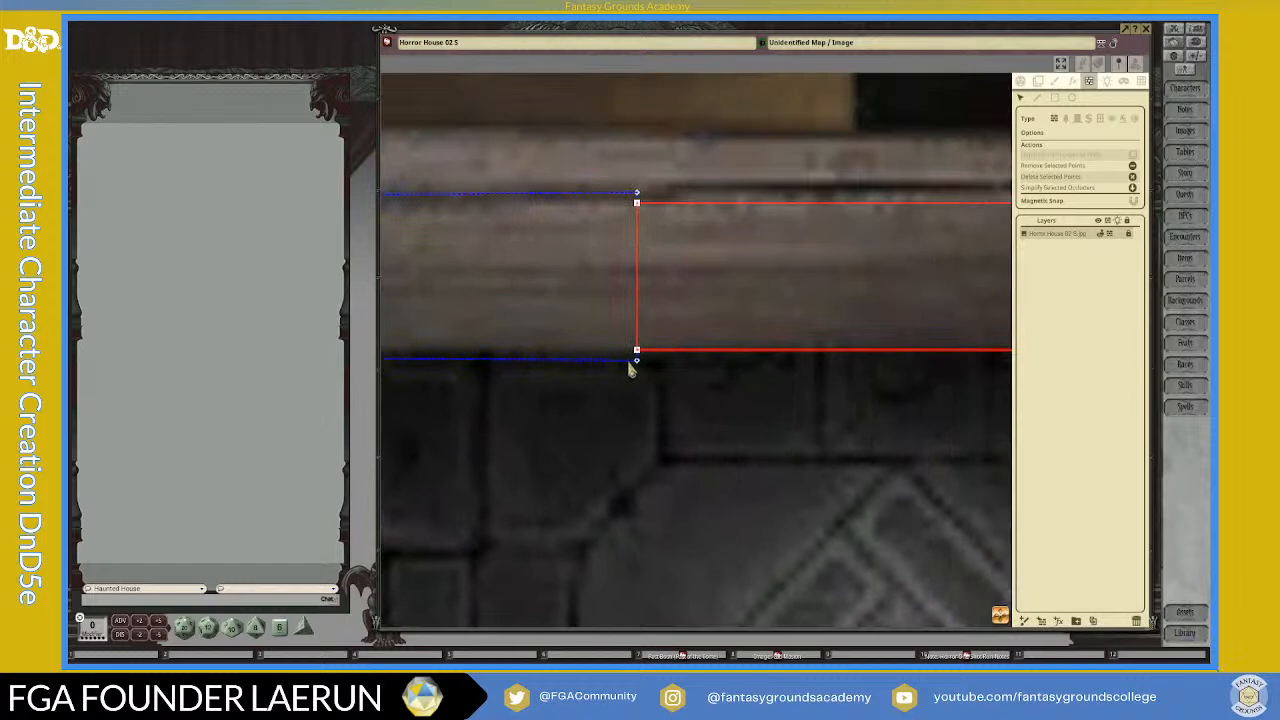
drag(637, 370, 637, 357)
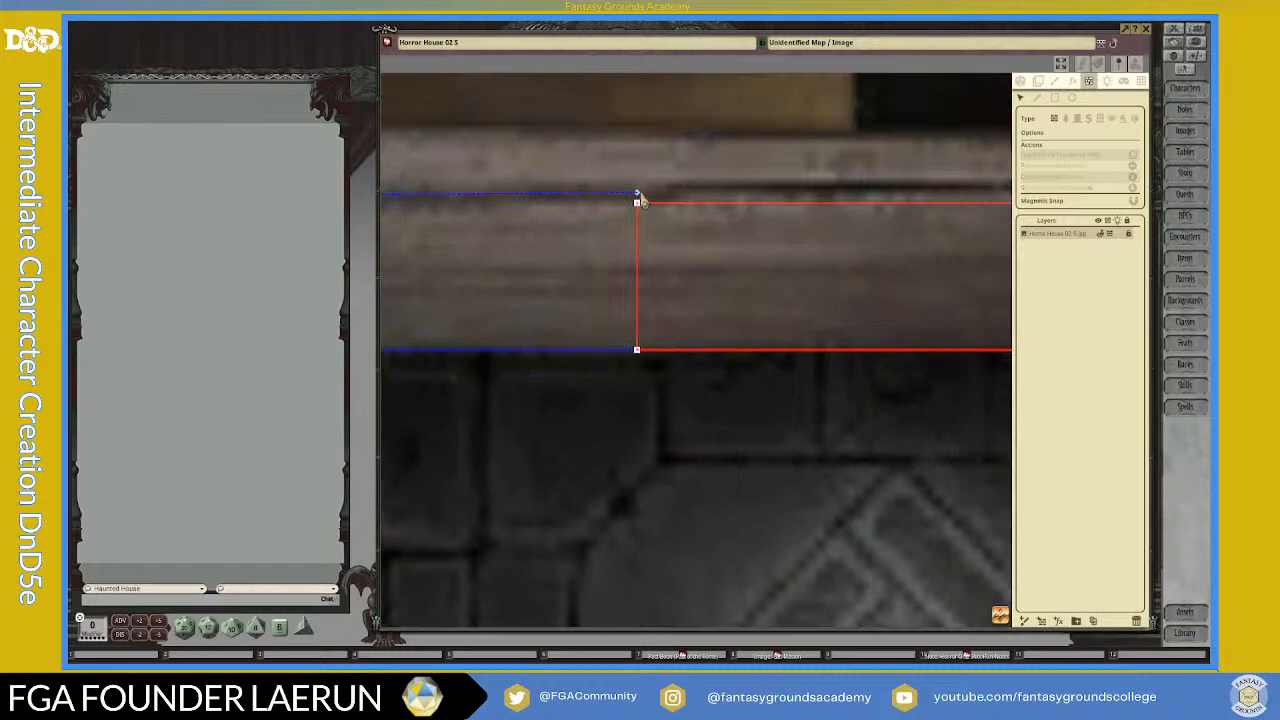
drag(637, 197, 637, 204)
scroll(763, 457, down, 5)
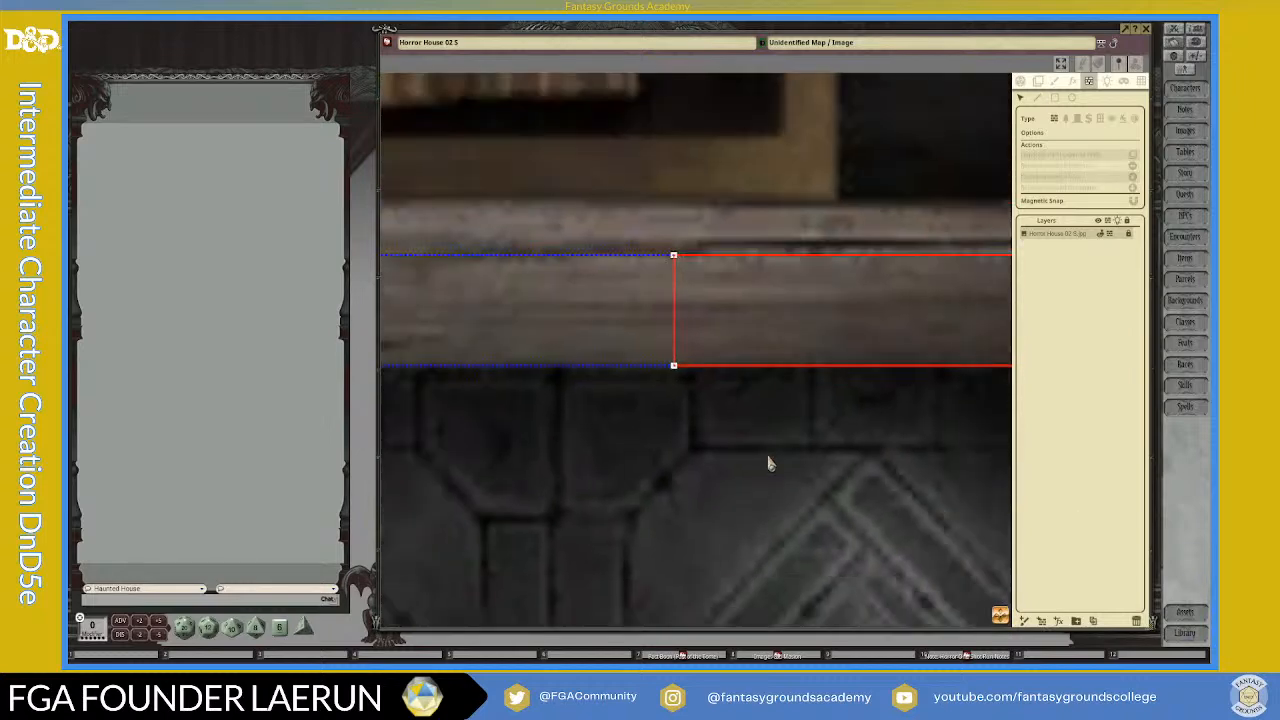
Step: Examine the door, window and wall occluder junctions around the upper hall and across the whole map
scroll(767, 497, down, 4)
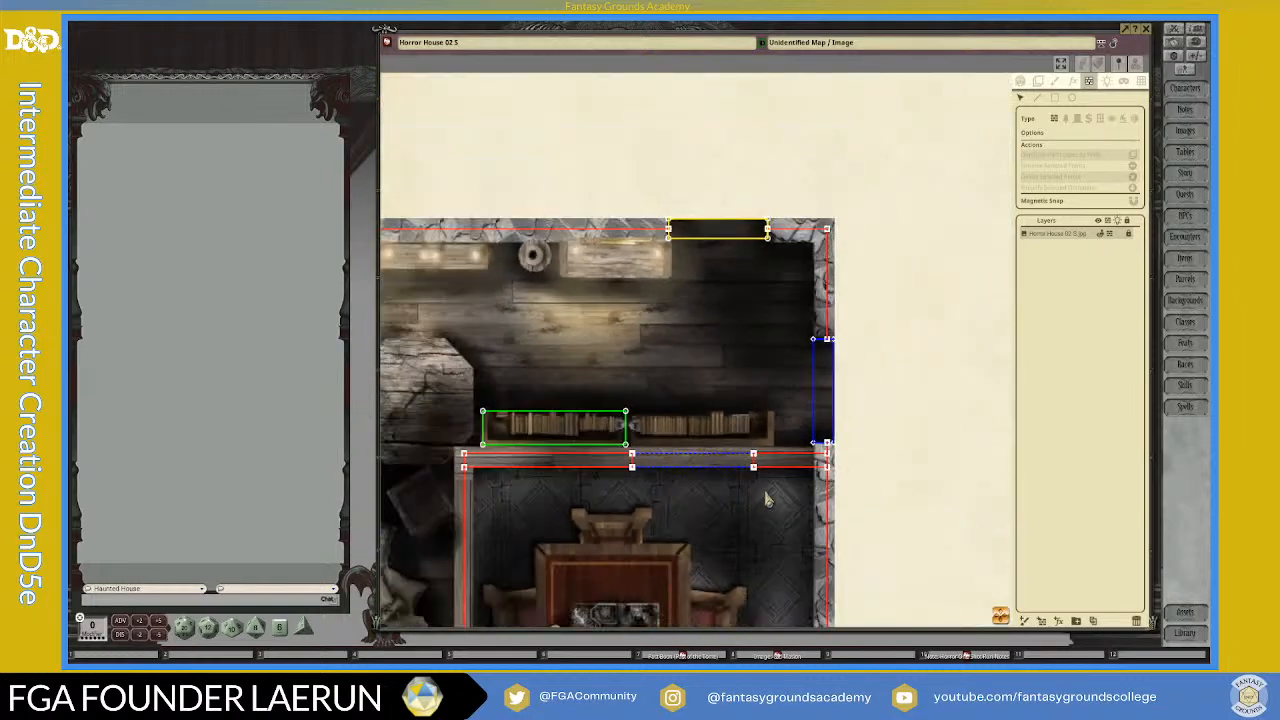
scroll(767, 500, up, 10)
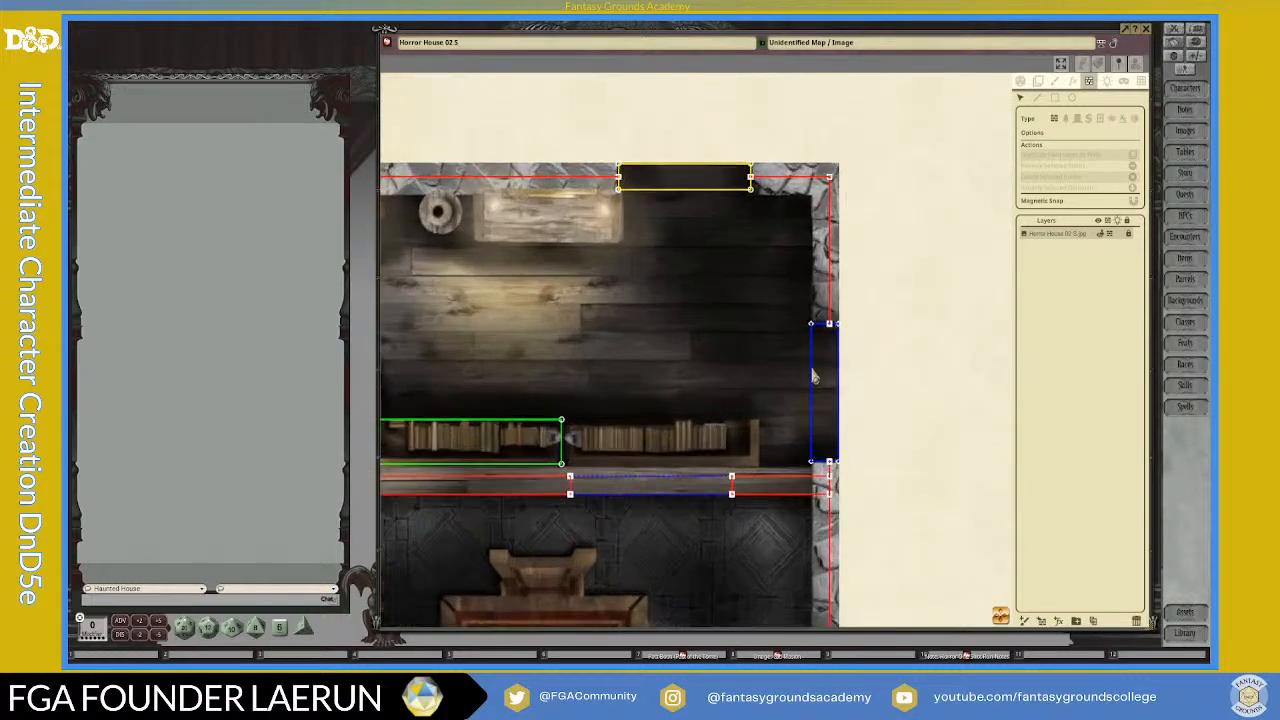
scroll(836, 320, up, 2)
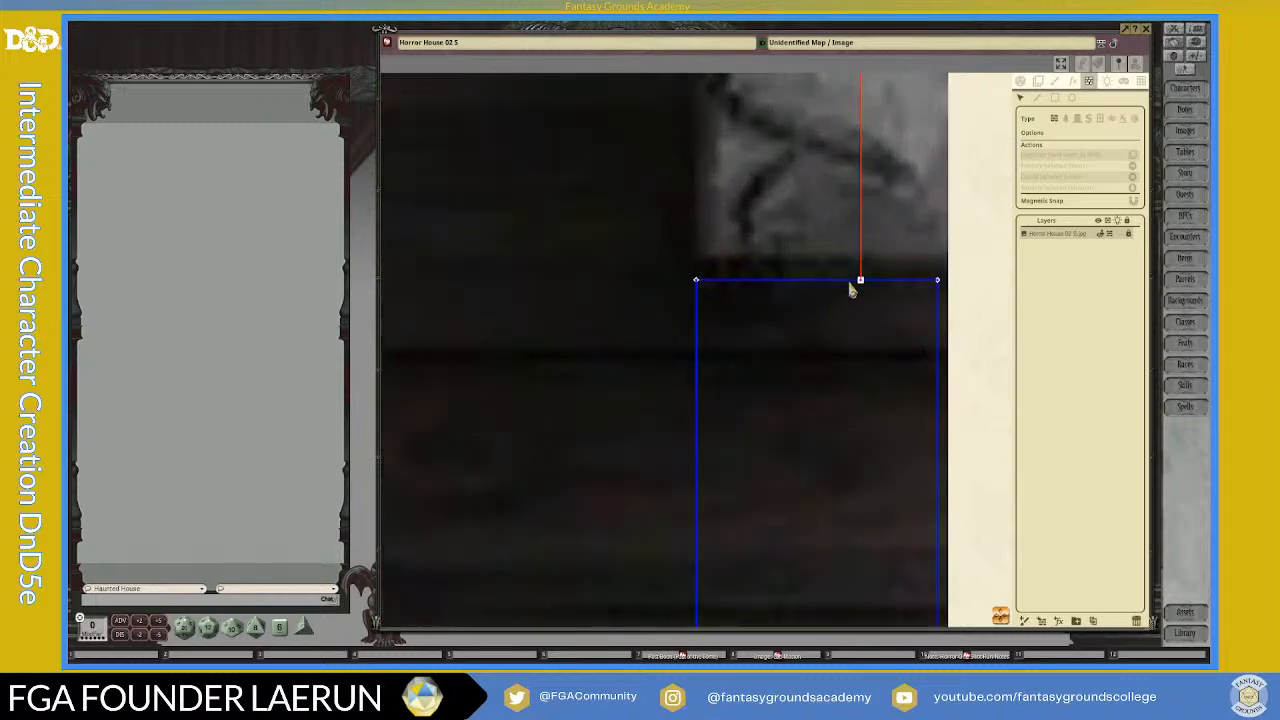
scroll(716, 268, down, 8)
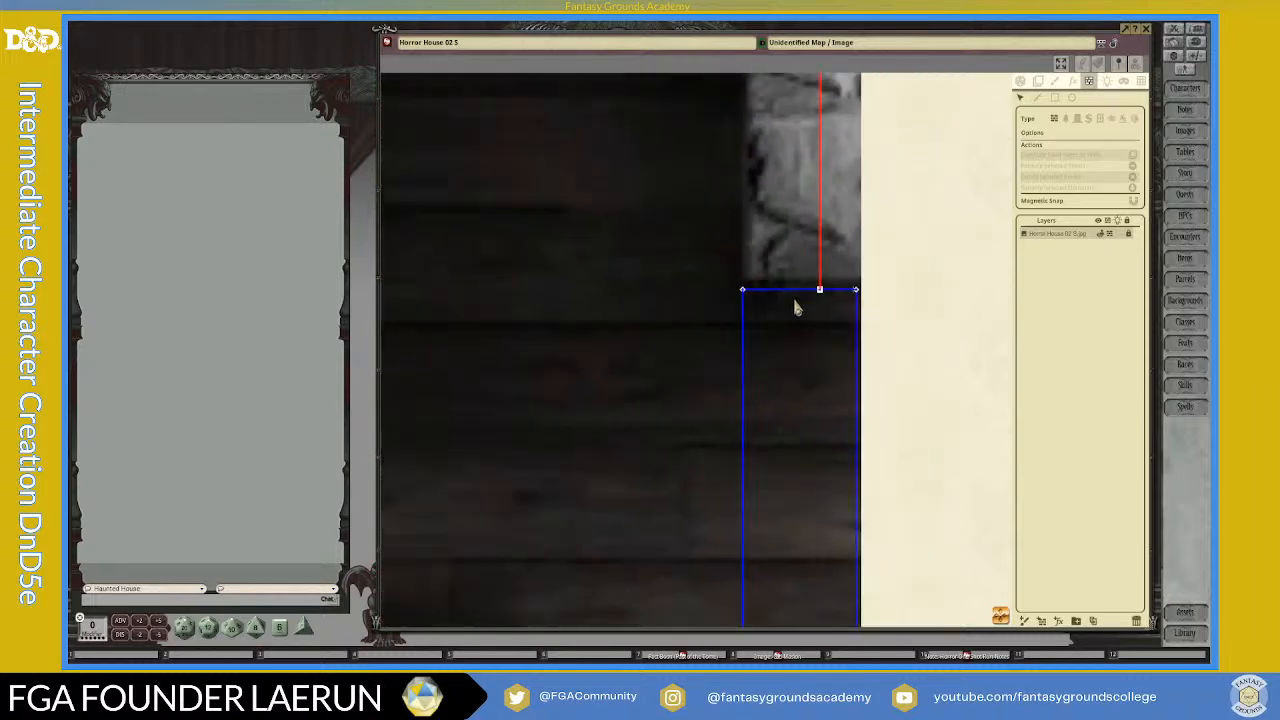
scroll(796, 316, down, 2)
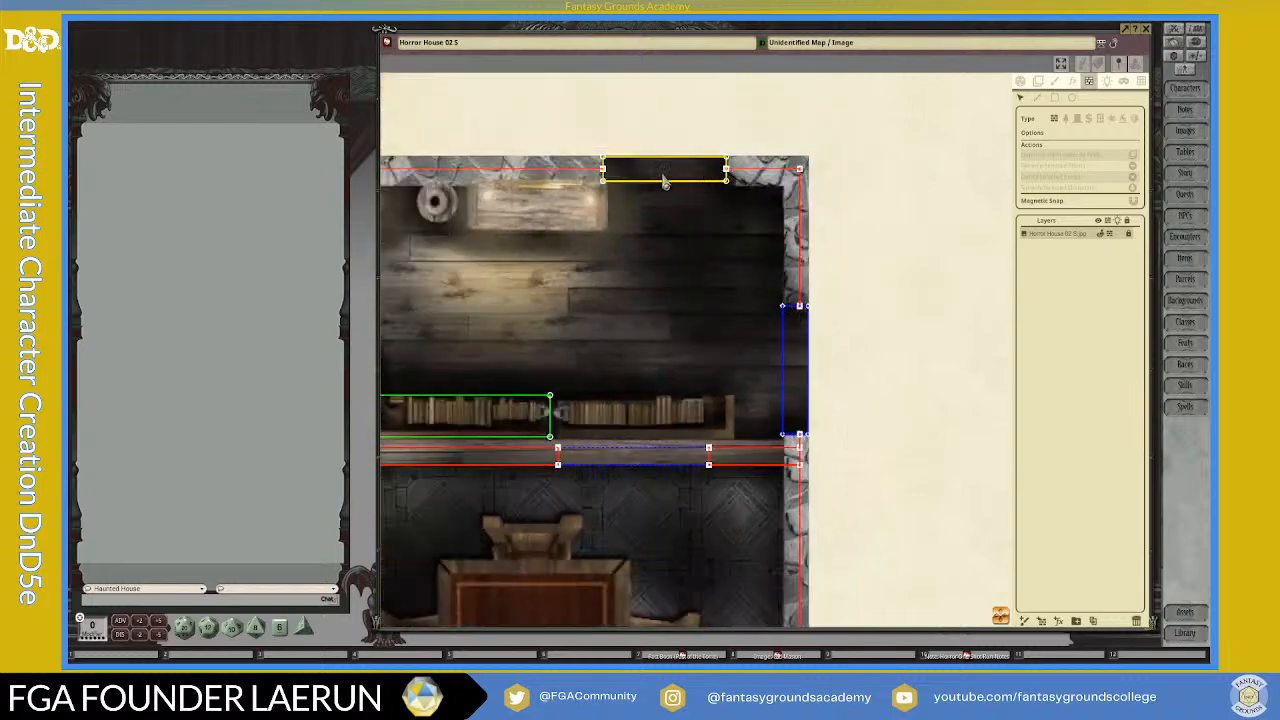
scroll(664, 181, up, 10)
scroll(716, 197, down, 8)
scroll(487, 308, down, 2)
scroll(487, 308, down, 2)
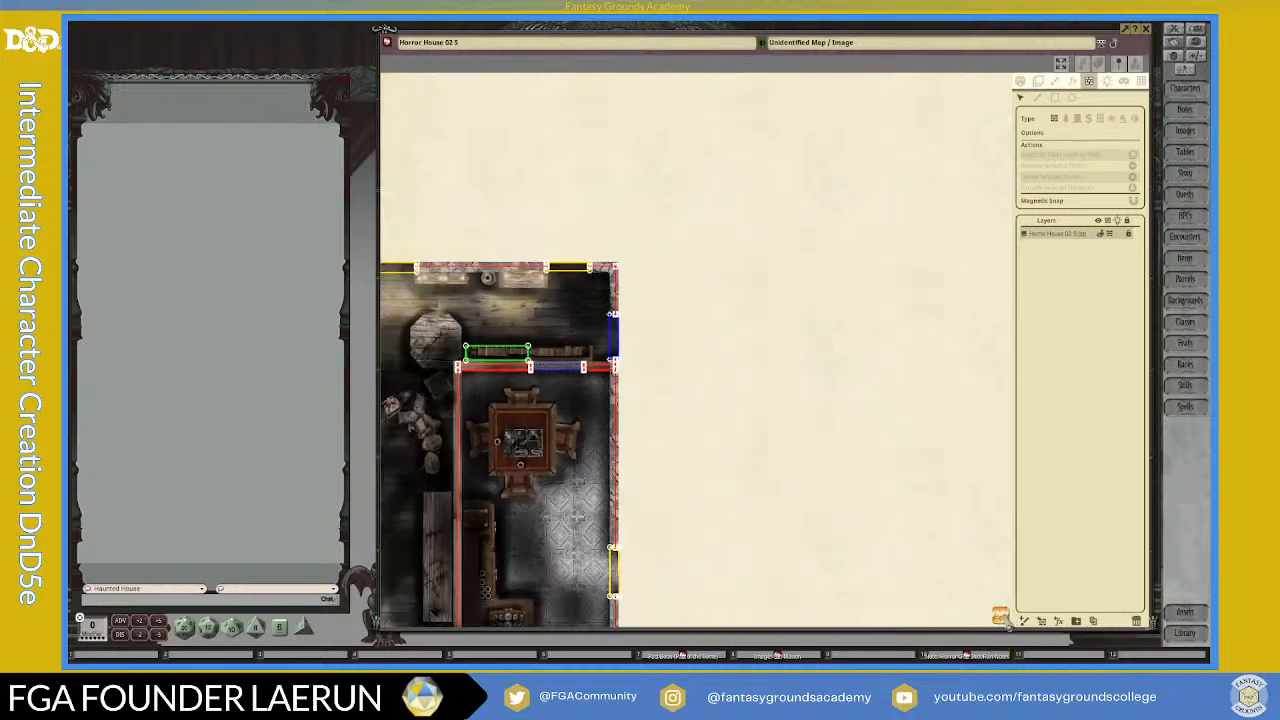
key(Left)
key(Down)
key(Left)
key(Up)
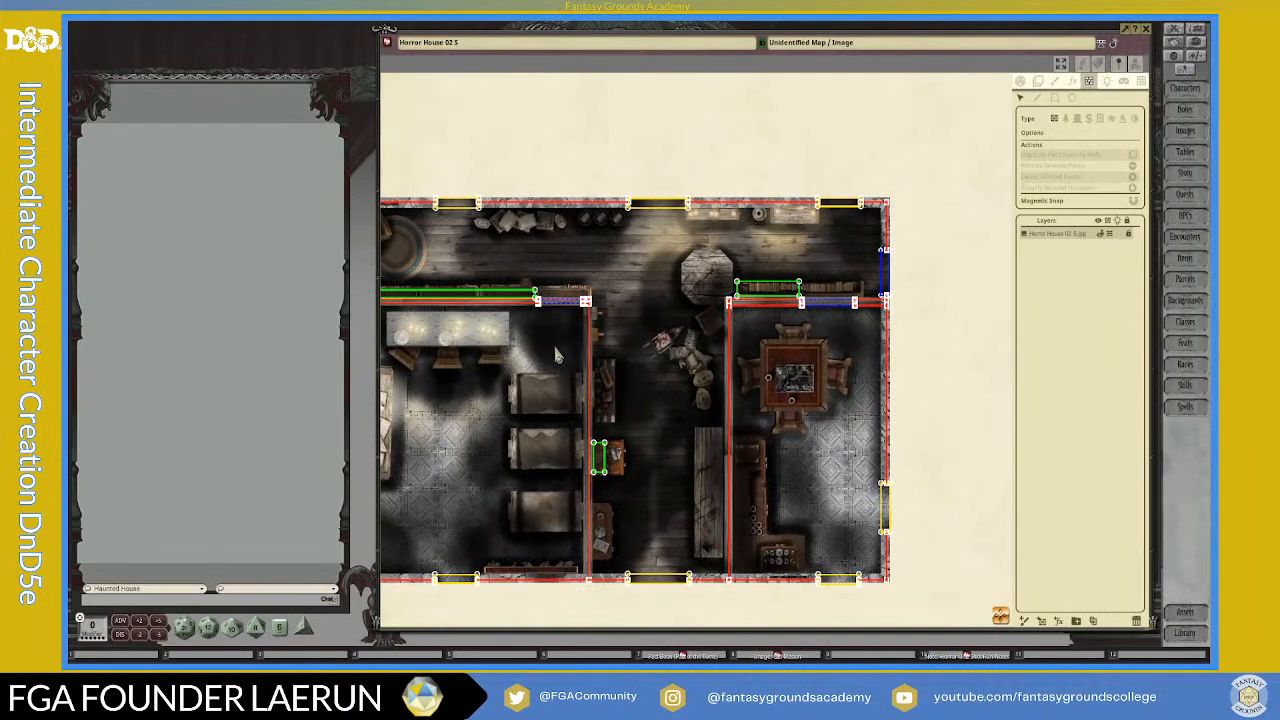
scroll(555, 340, down, 2)
scroll(620, 448, up, 1)
drag(1000, 619, 942, 620)
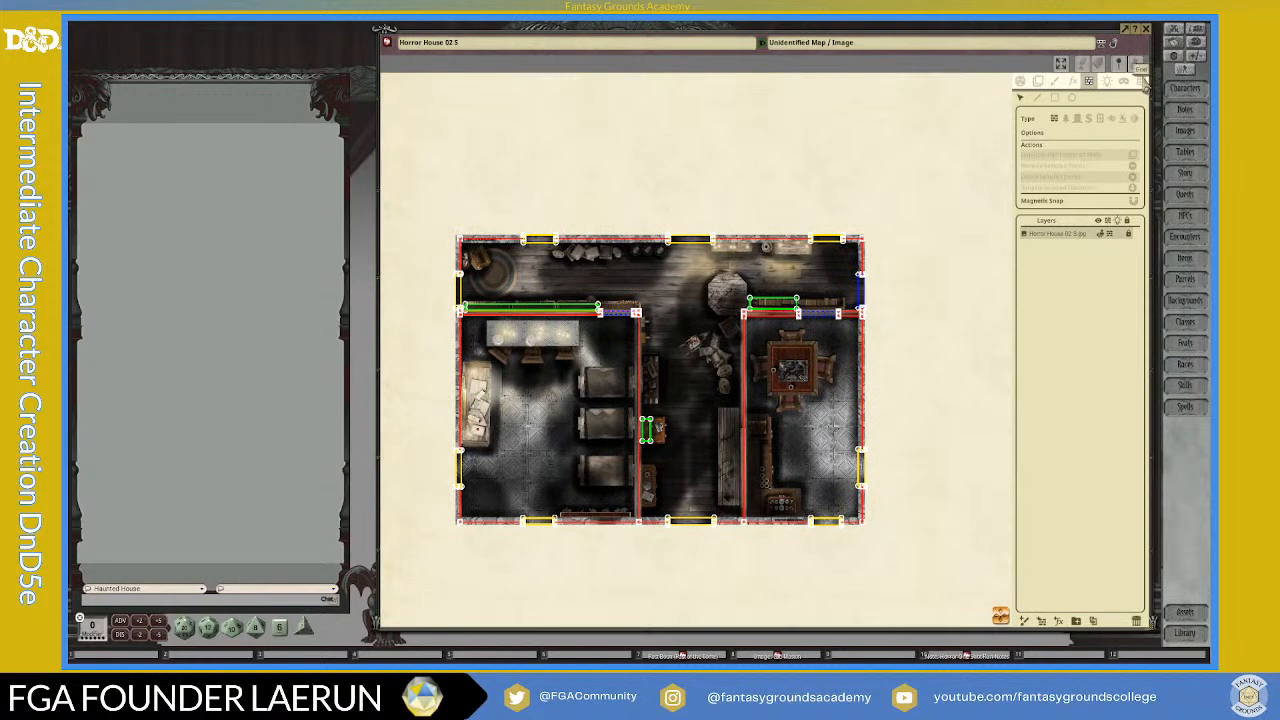
Step: Add a square grid to the Horror House map and set its size to 60 by 60
click(1142, 81)
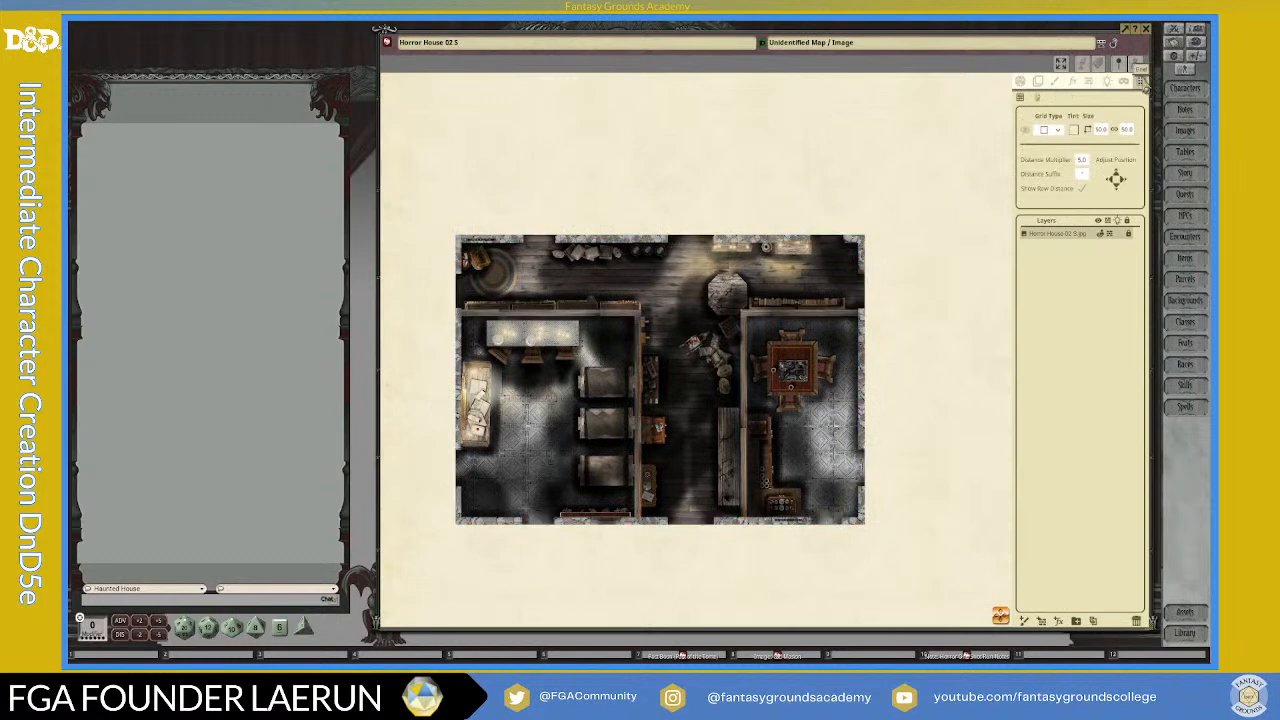
click(1045, 131)
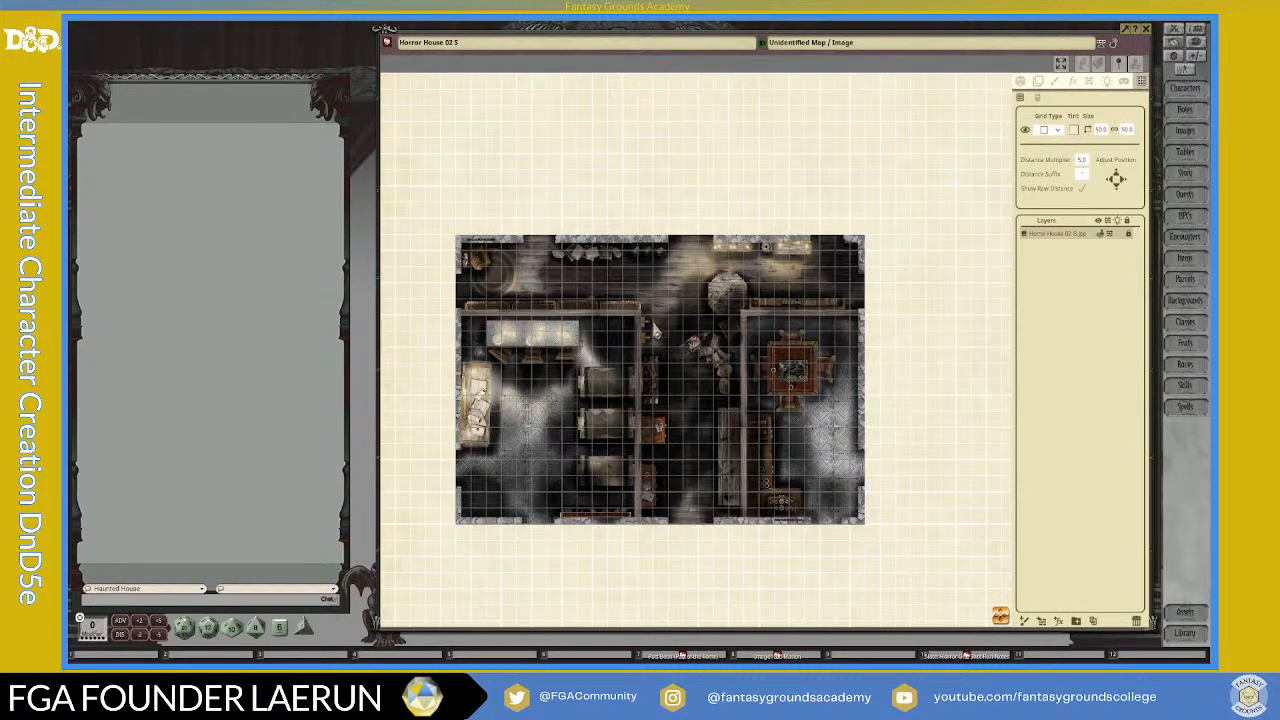
scroll(696, 336, up, 1)
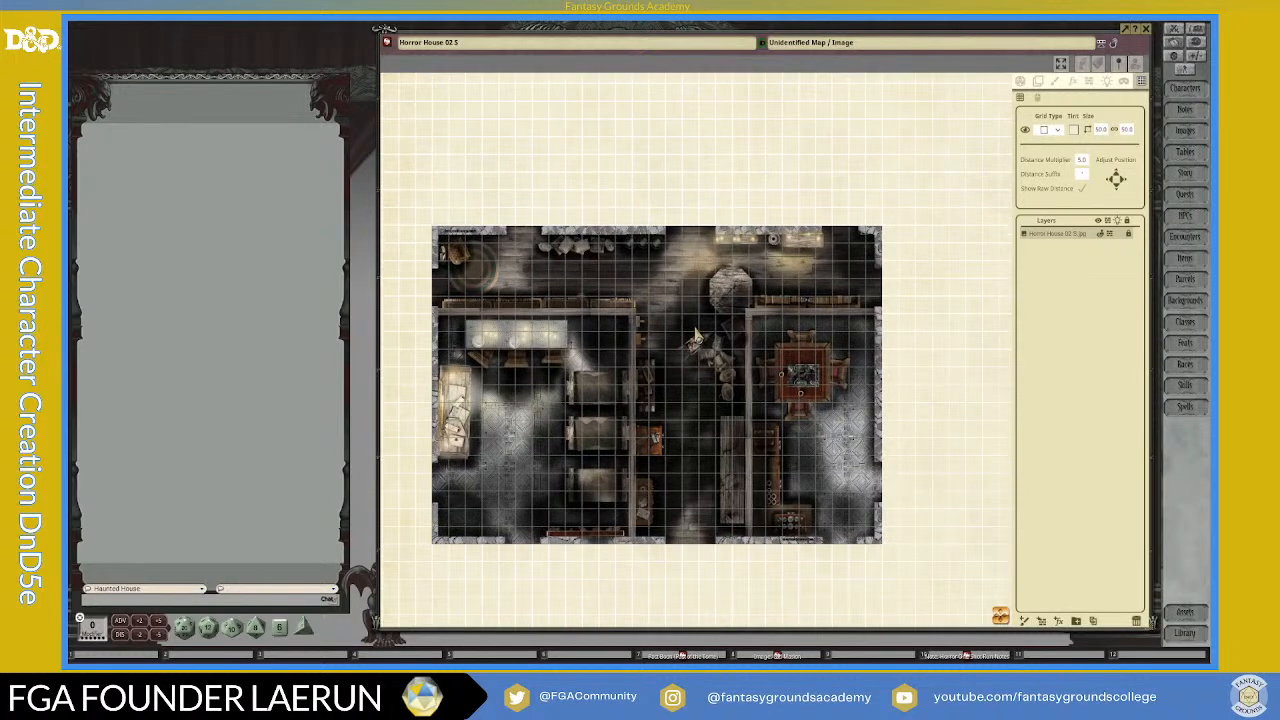
scroll(696, 336, up, 1)
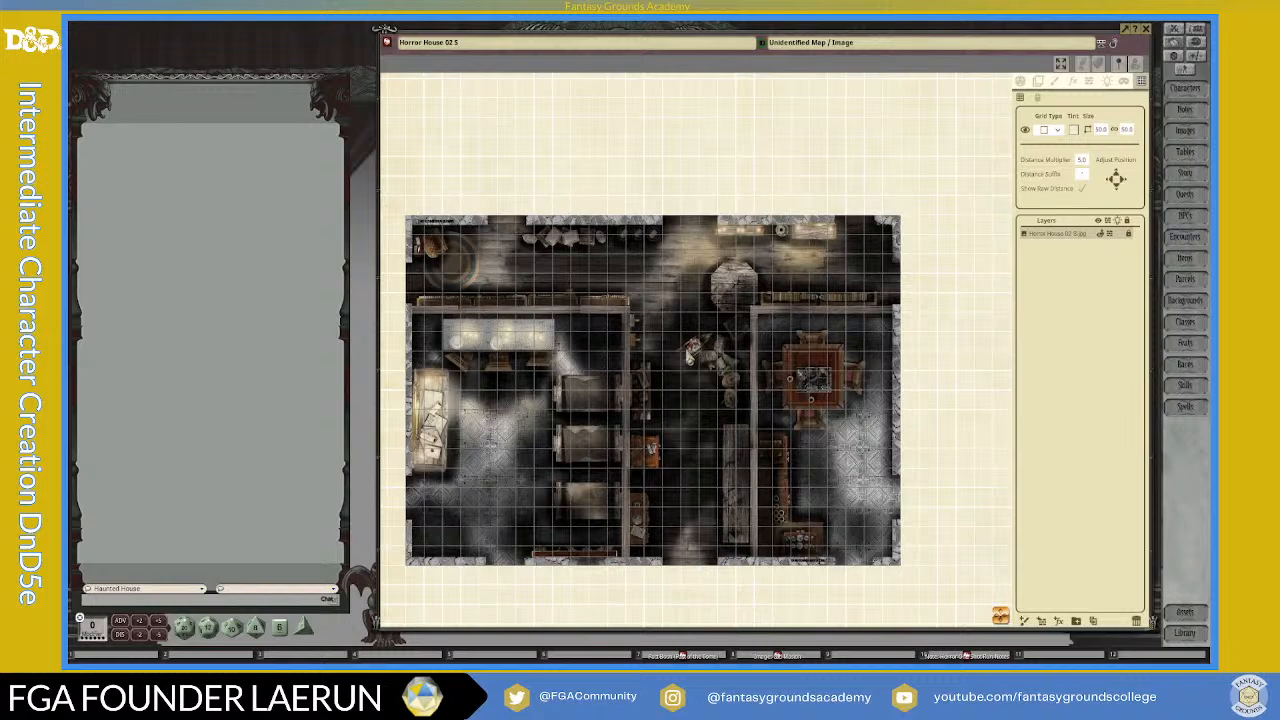
click(1104, 131)
text(60)
click(1128, 132)
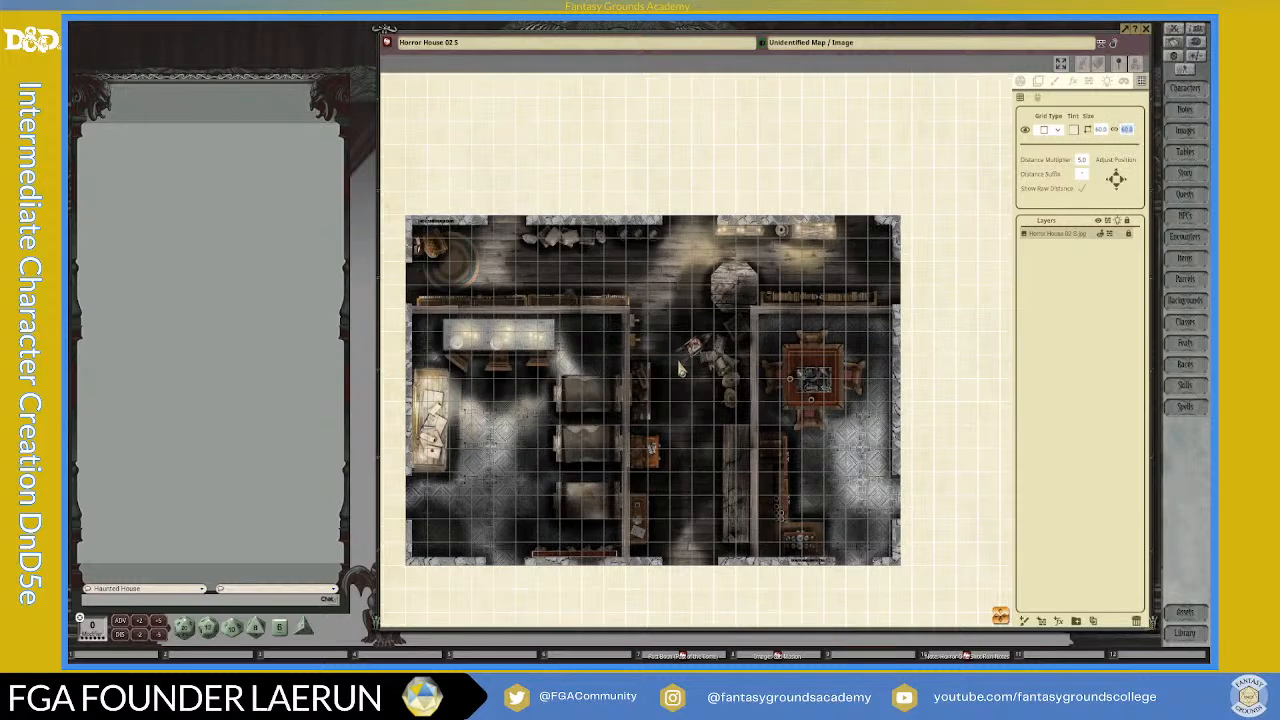
Step: Tint the grid lines a pale yellow-green and lower their opacity so they overlay the map faintly
click(1074, 130)
click(617, 310)
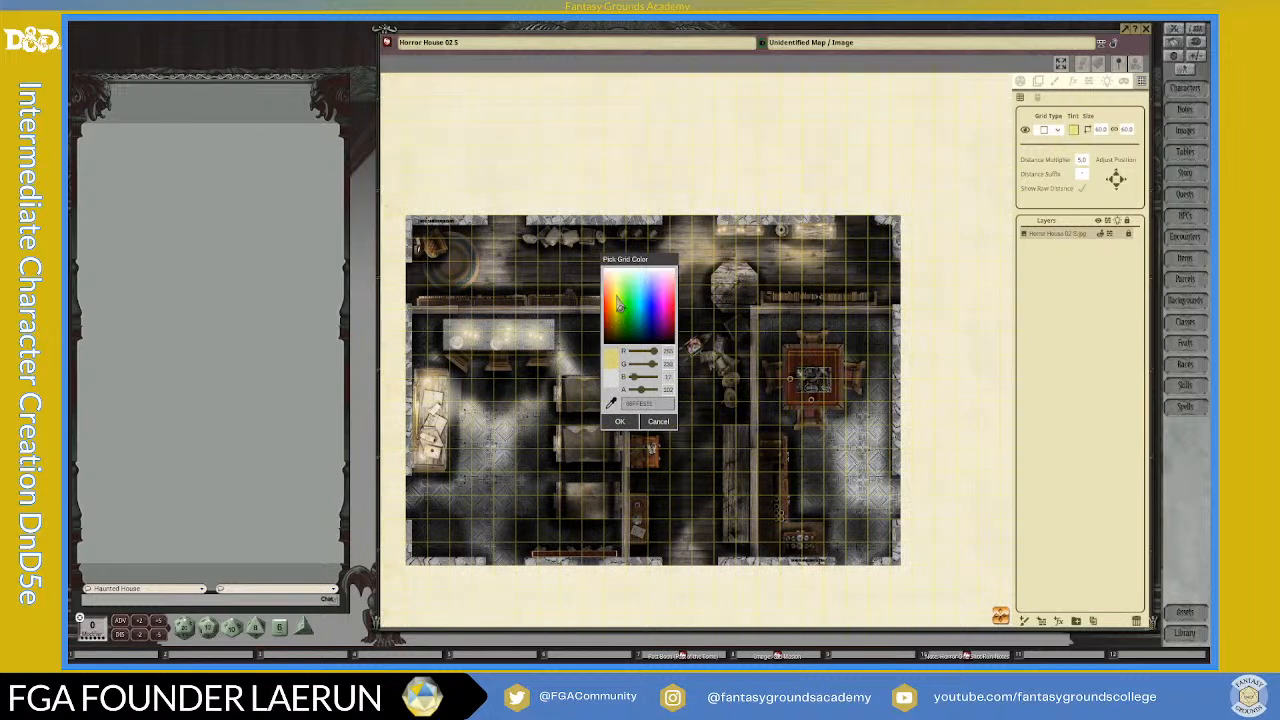
click(617, 292)
click(611, 403)
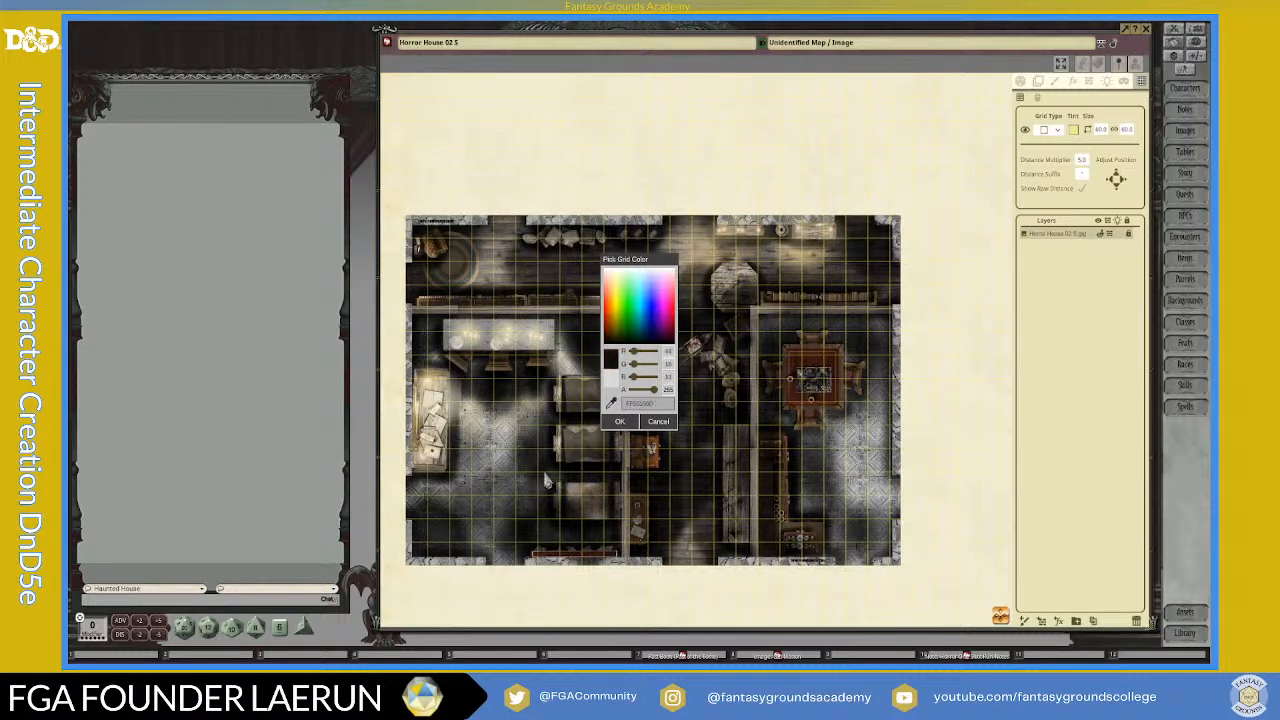
click(652, 448)
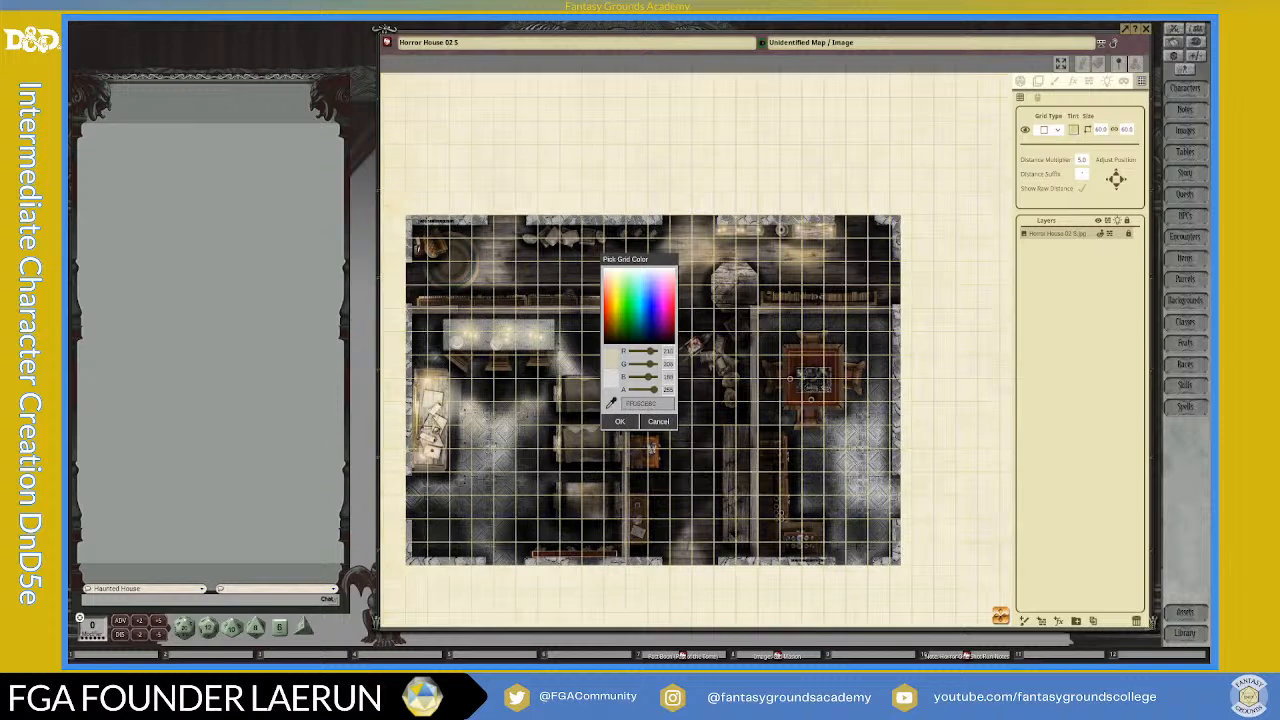
click(621, 292)
drag(657, 400, 641, 400)
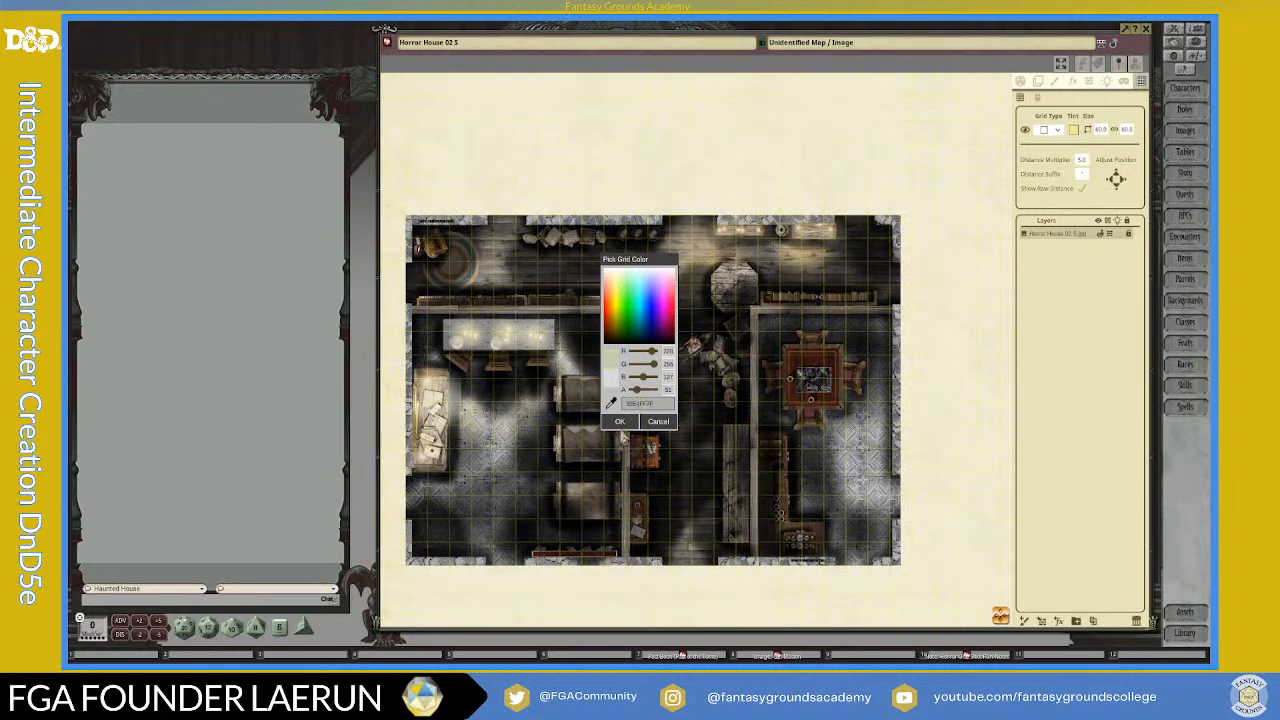
click(620, 424)
Step: Examine the grid's visibility and its alignment with the rooms and walls across the map
scroll(886, 311, up, 2)
scroll(886, 311, down, 3)
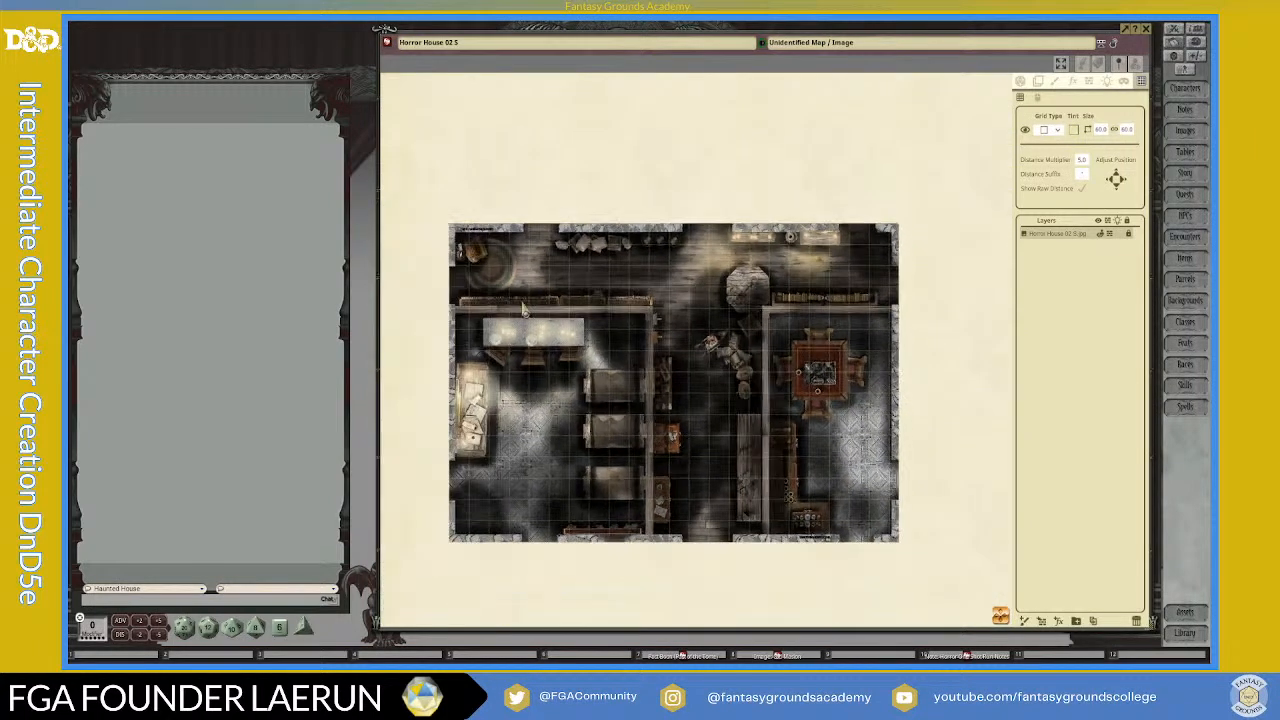
scroll(500, 278, up, 2)
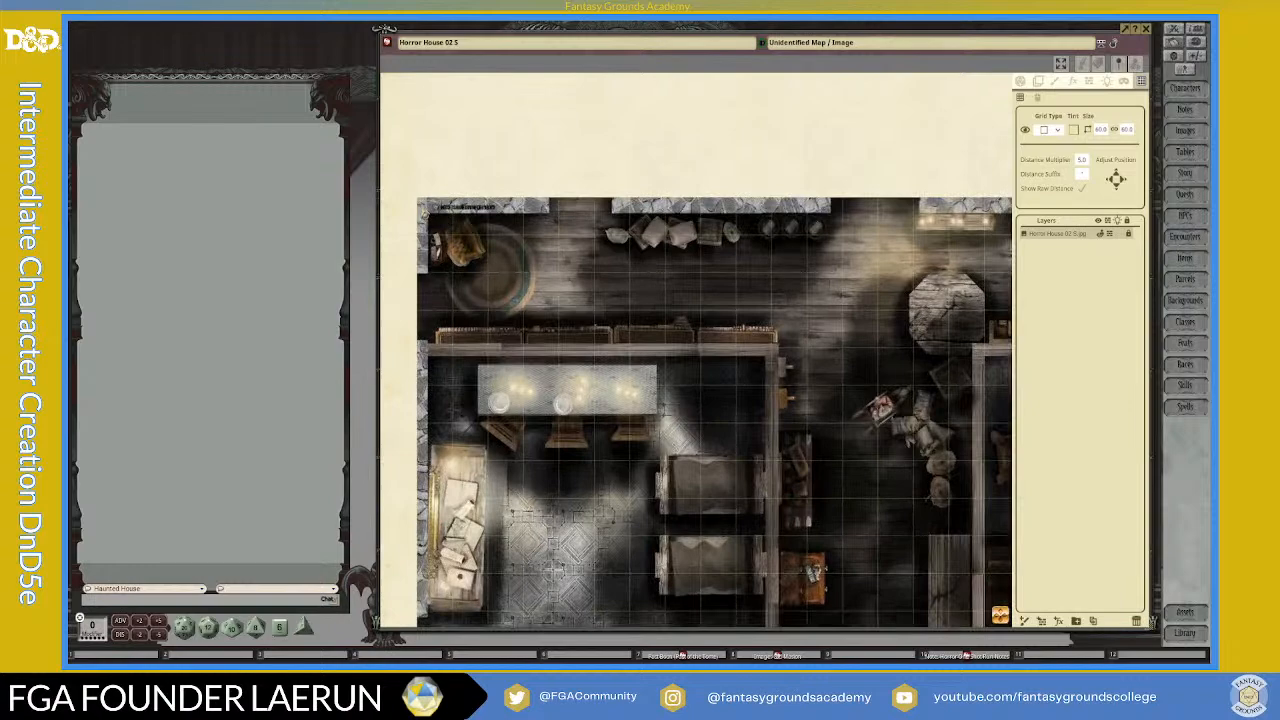
scroll(930, 340, down, 3)
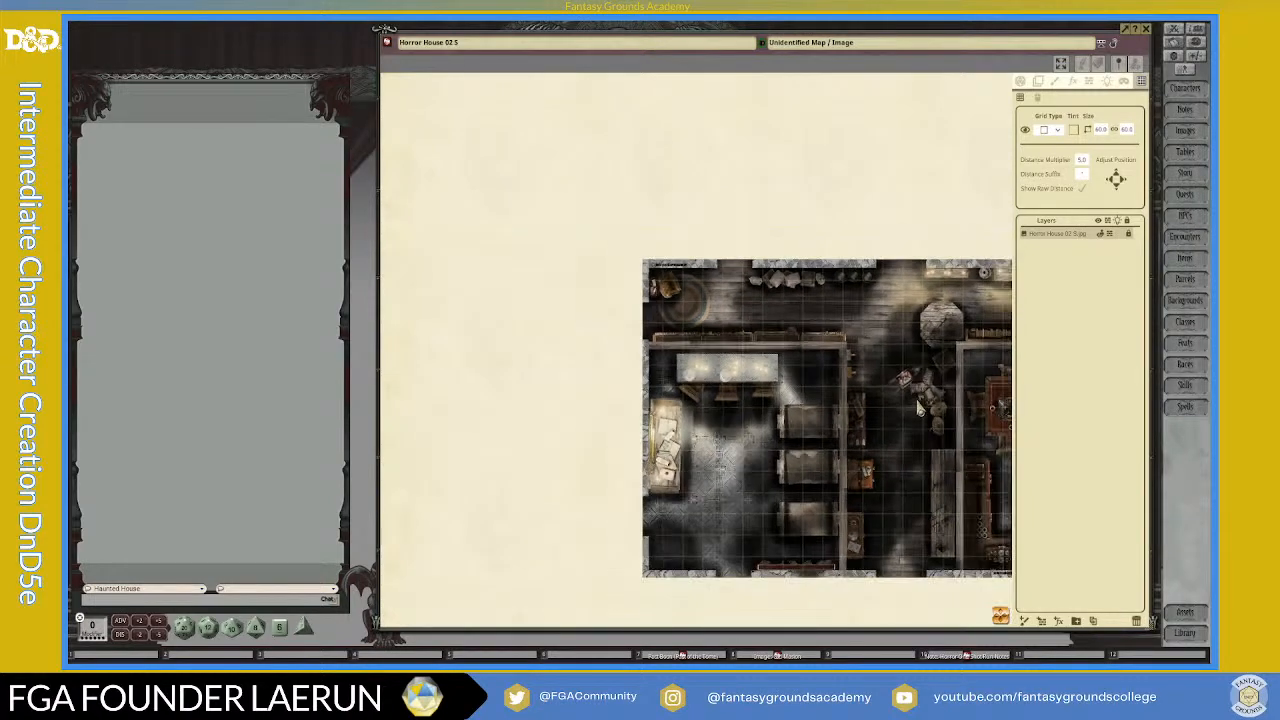
drag(1006, 619, 1156, 680)
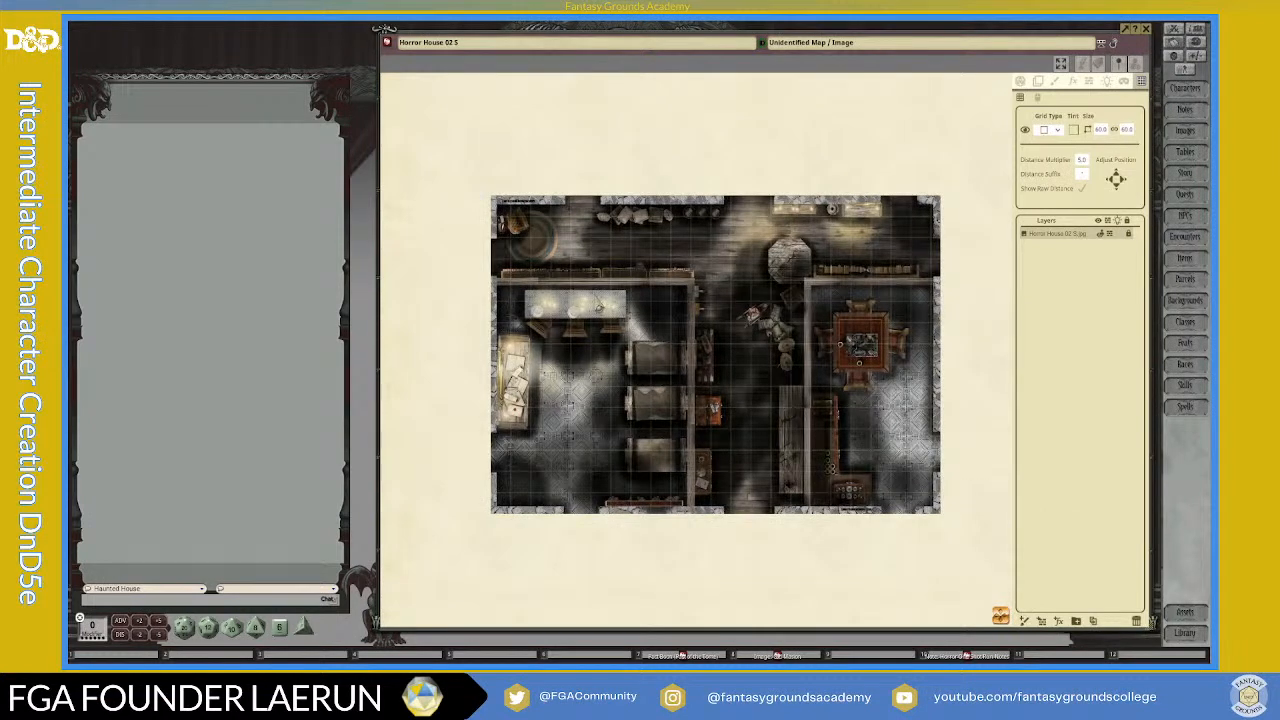
scroll(697, 467, up, 1)
scroll(767, 478, down, 1)
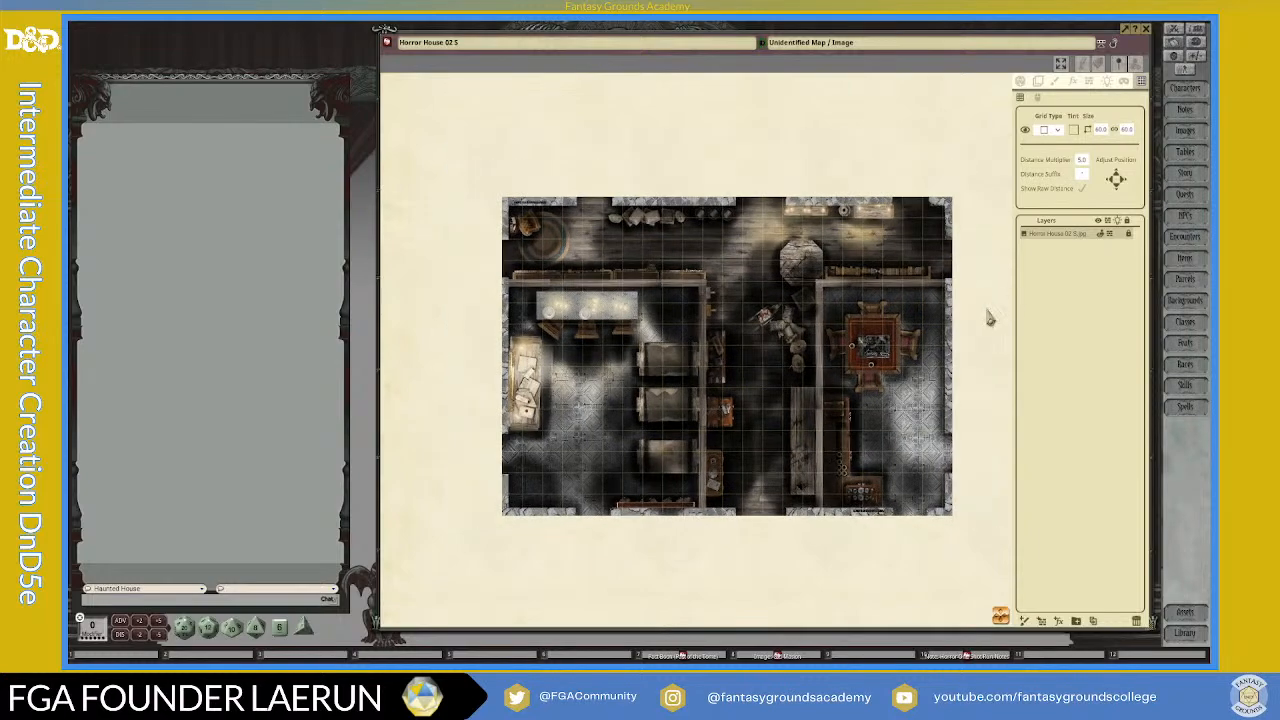
scroll(690, 350, up, 1)
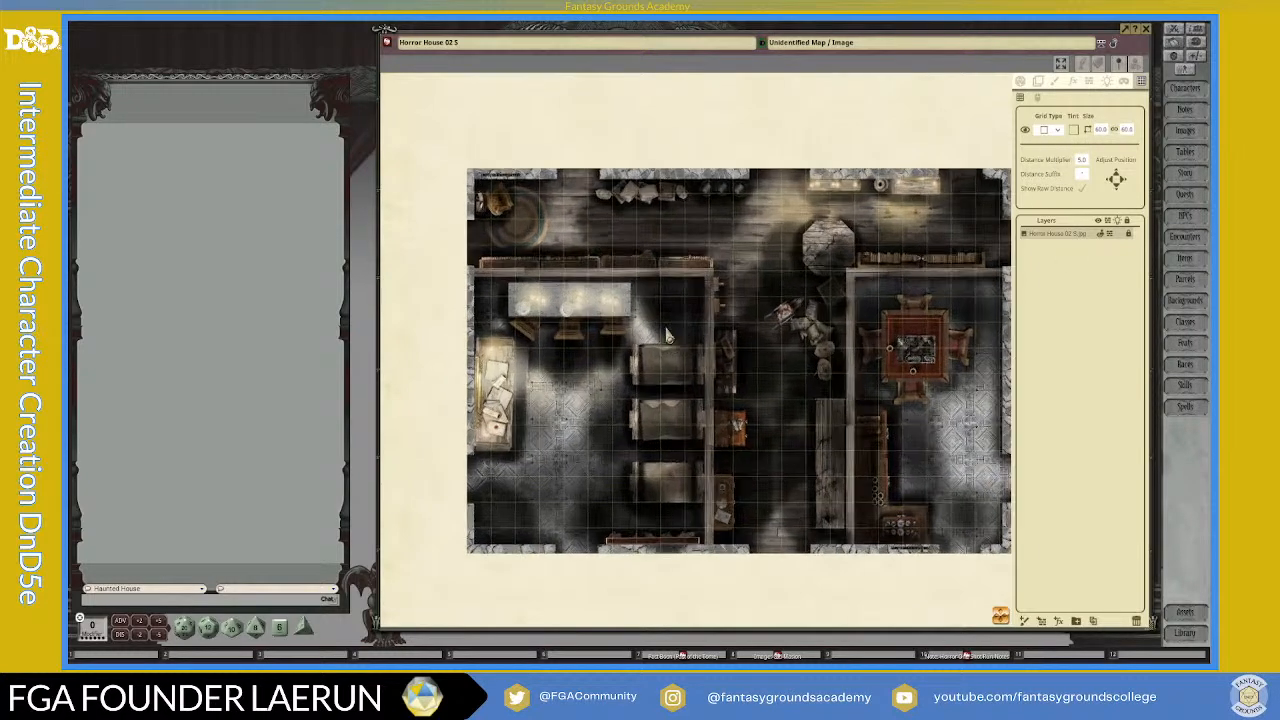
scroll(857, 398, down, 1)
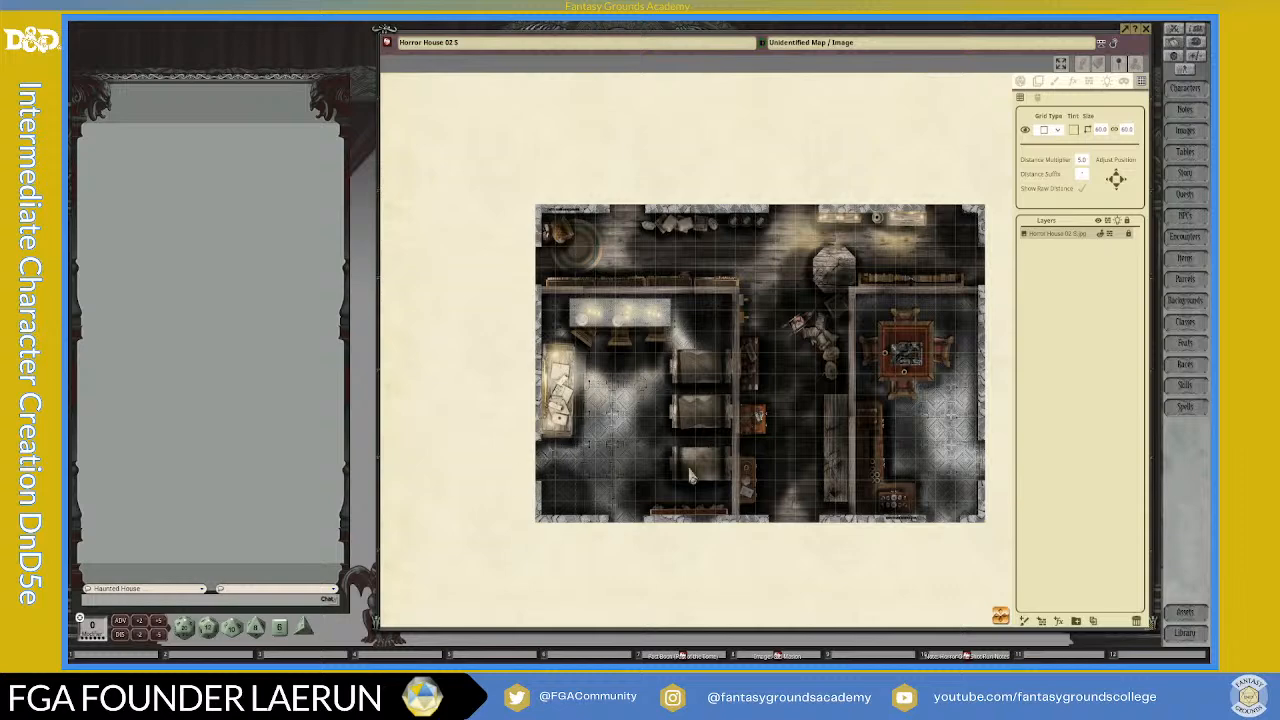
scroll(716, 465, up, 1)
scroll(864, 473, down, 1)
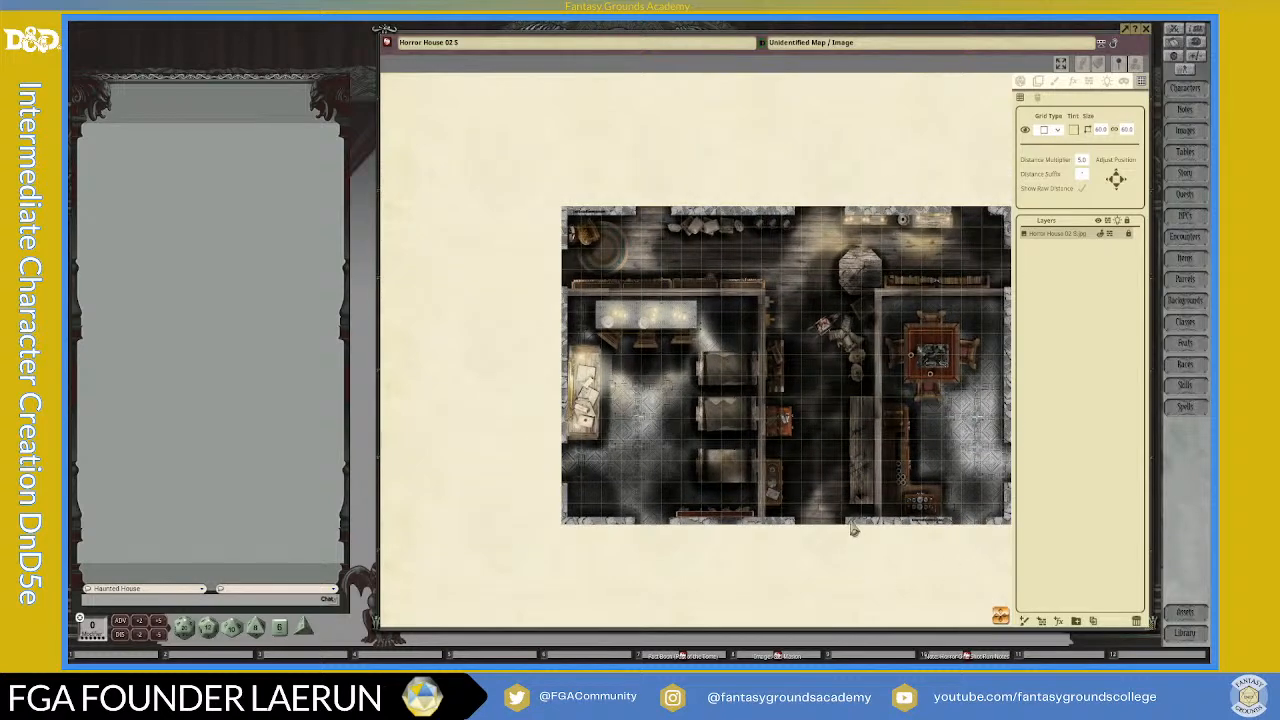
scroll(848, 518, up, 1)
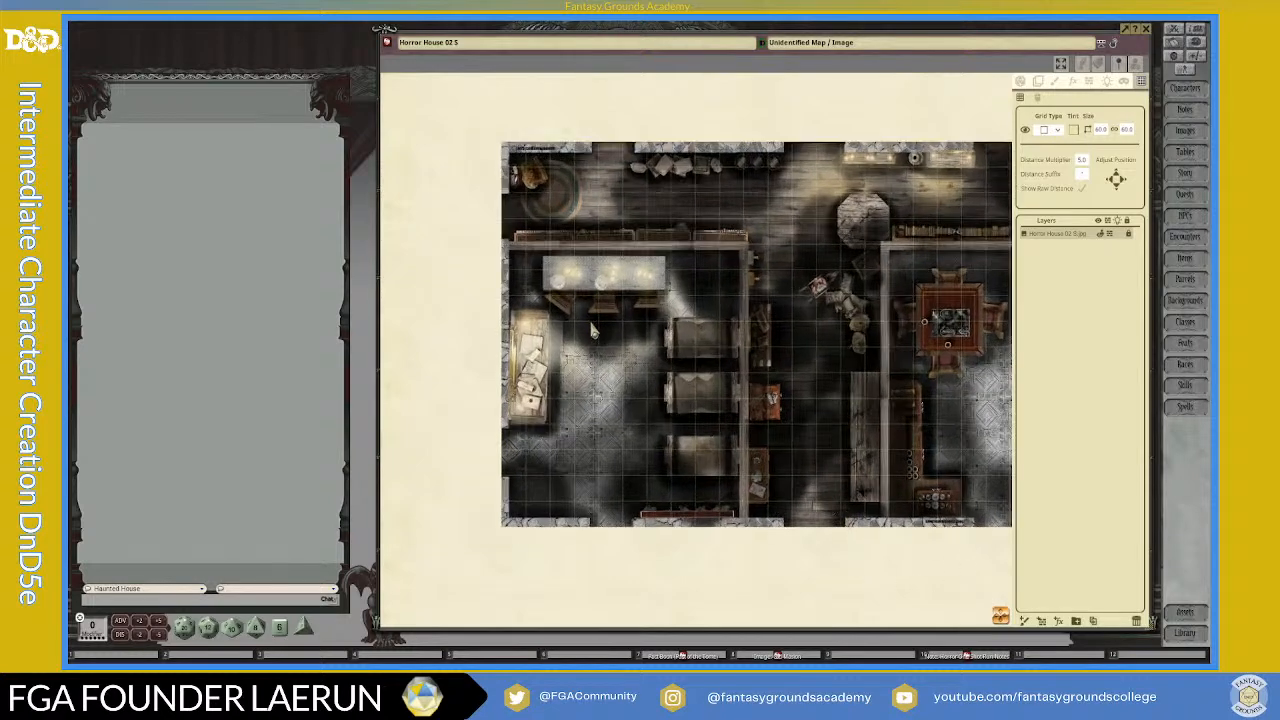
scroll(640, 420, down, 1)
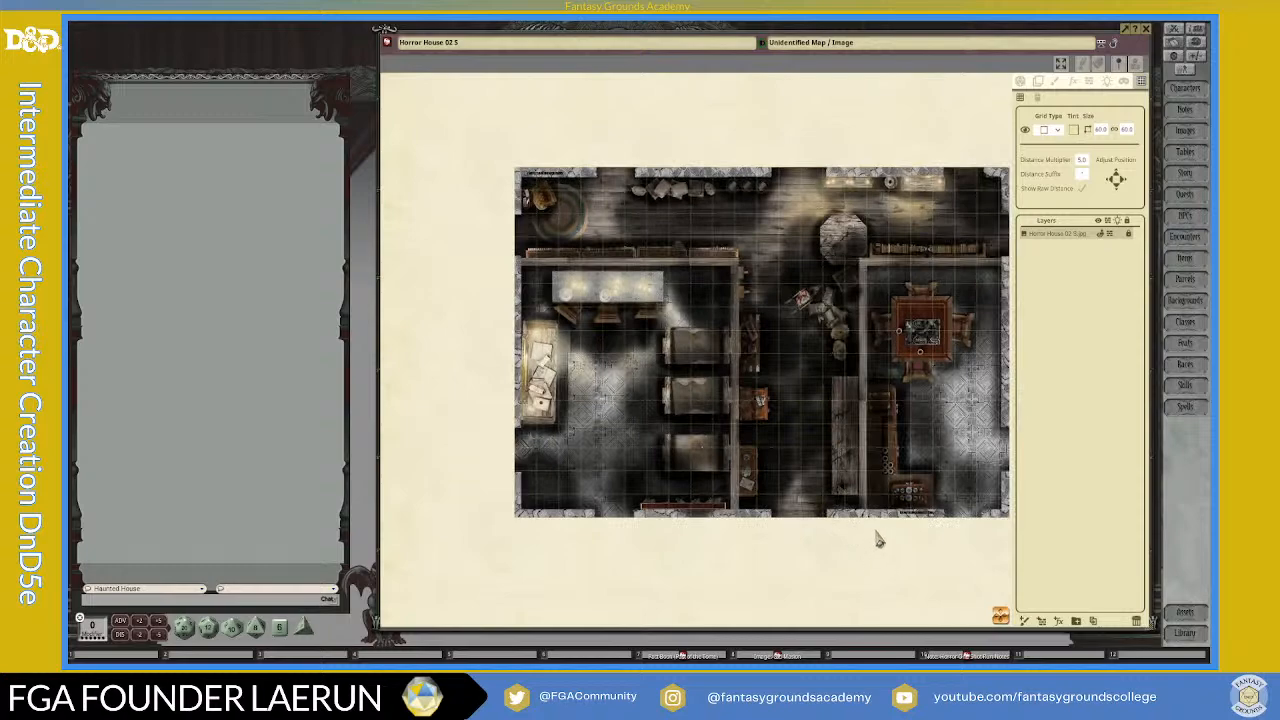
drag(999, 613, 1036, 626)
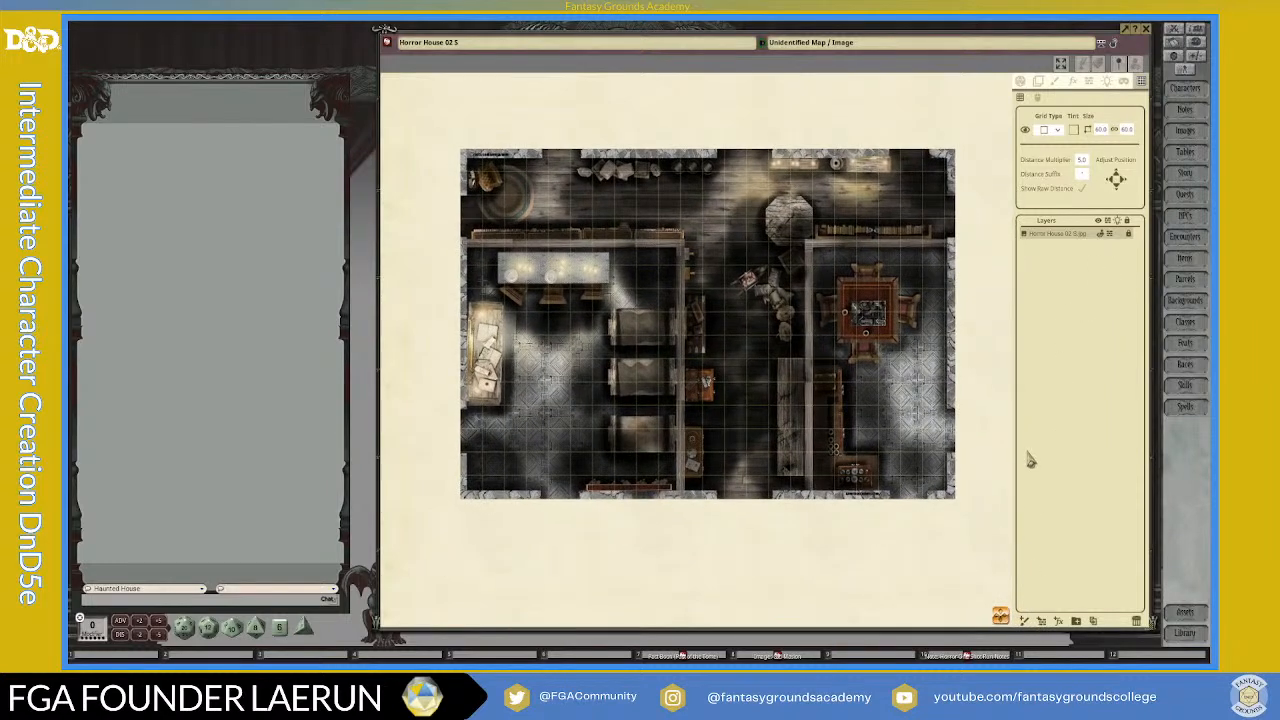
Step: Add an effects layer above the Horror House map and set its FX type to Myst
click(1074, 82)
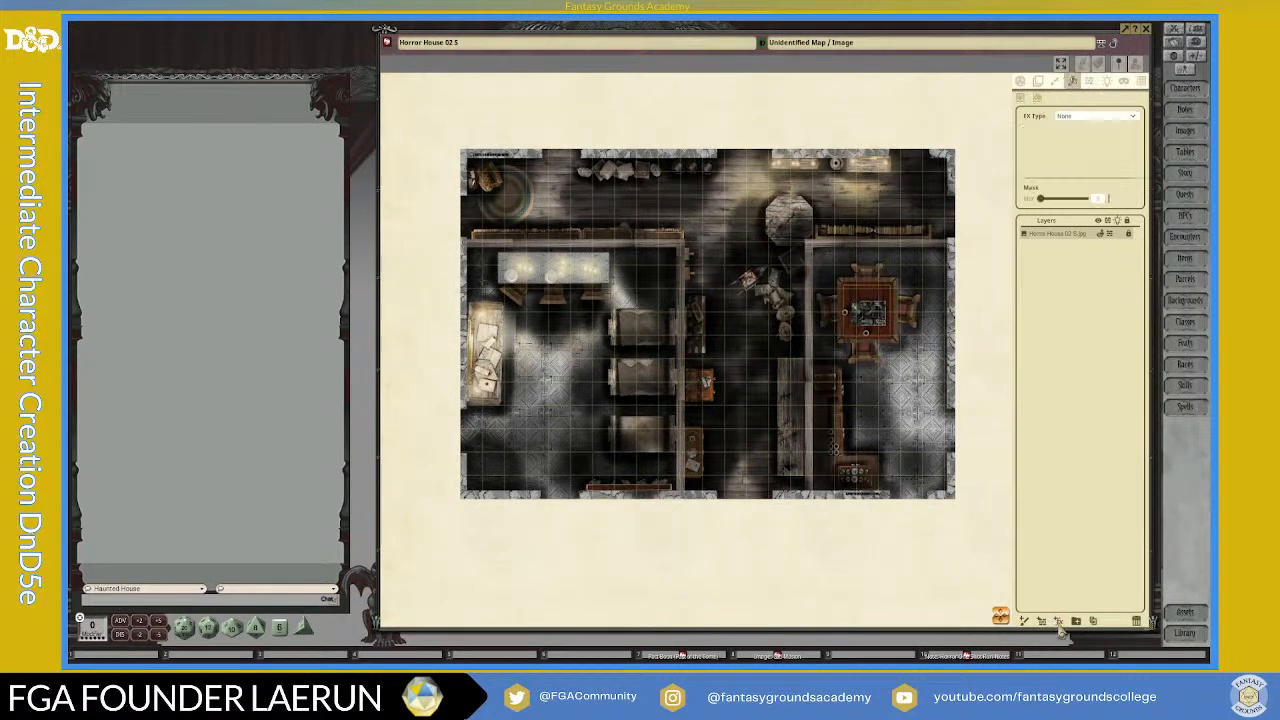
click(1059, 622)
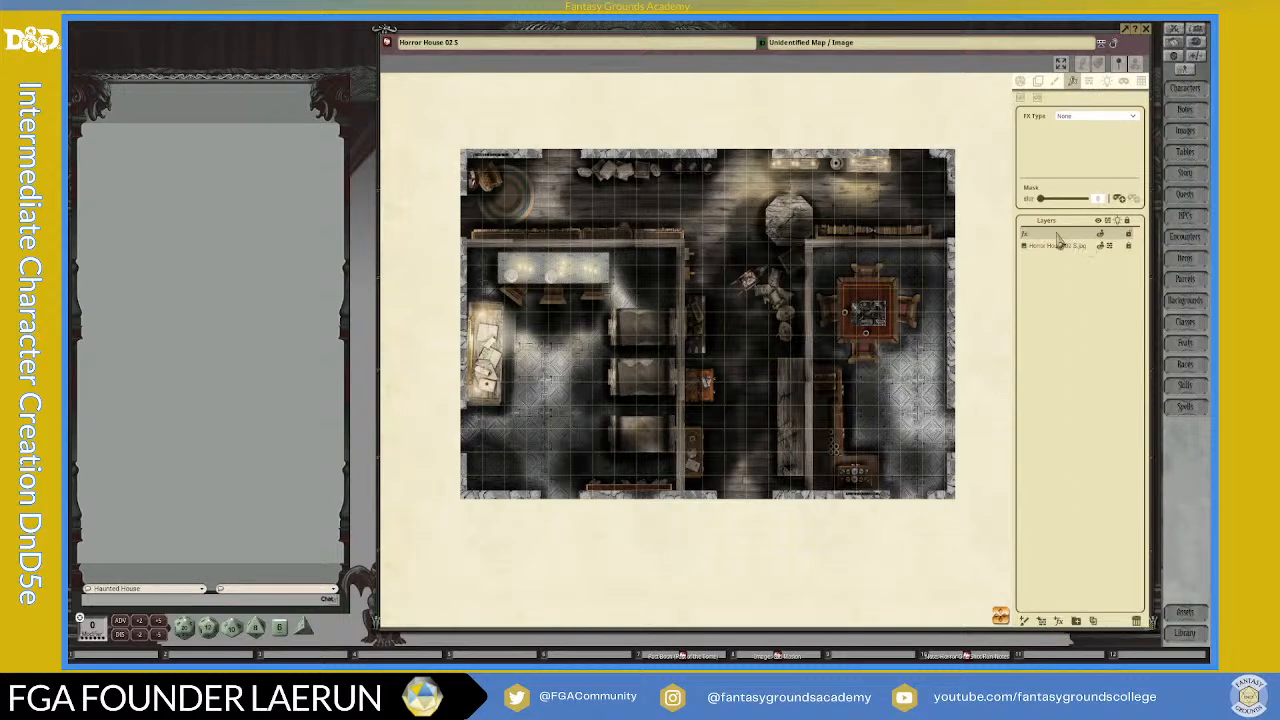
click(1121, 118)
scroll(1094, 145, down, 1)
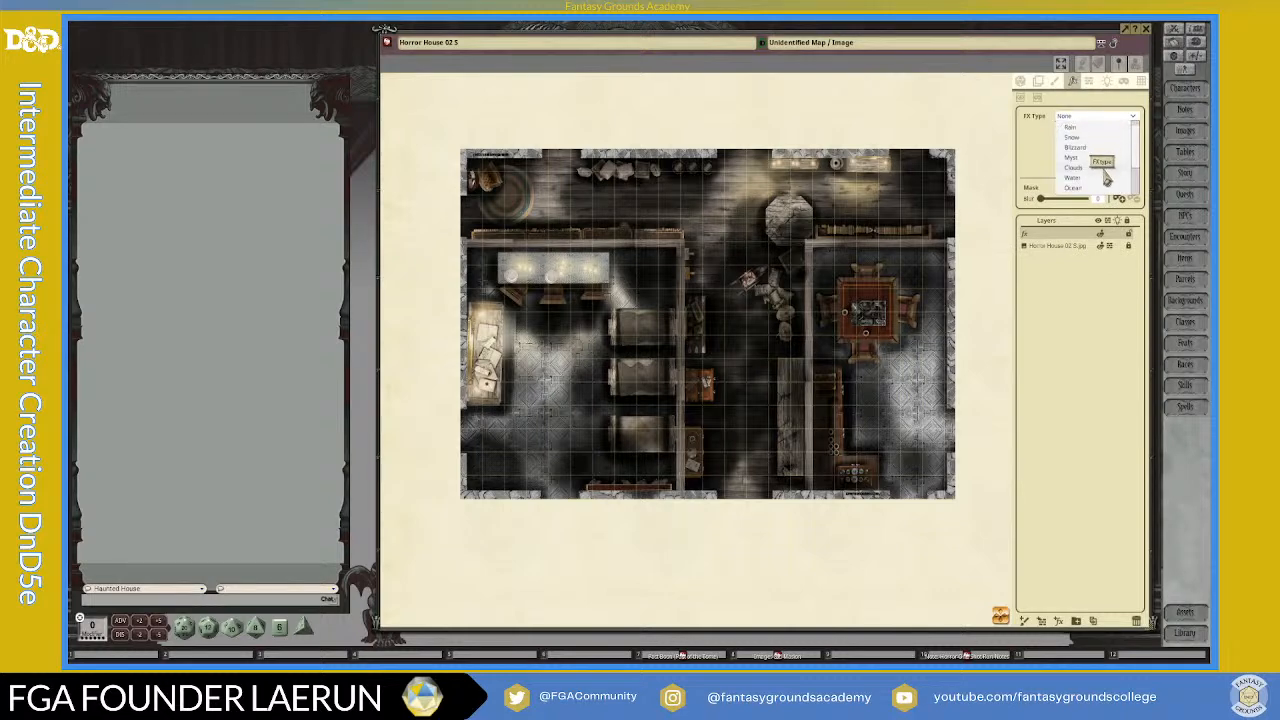
click(1072, 160)
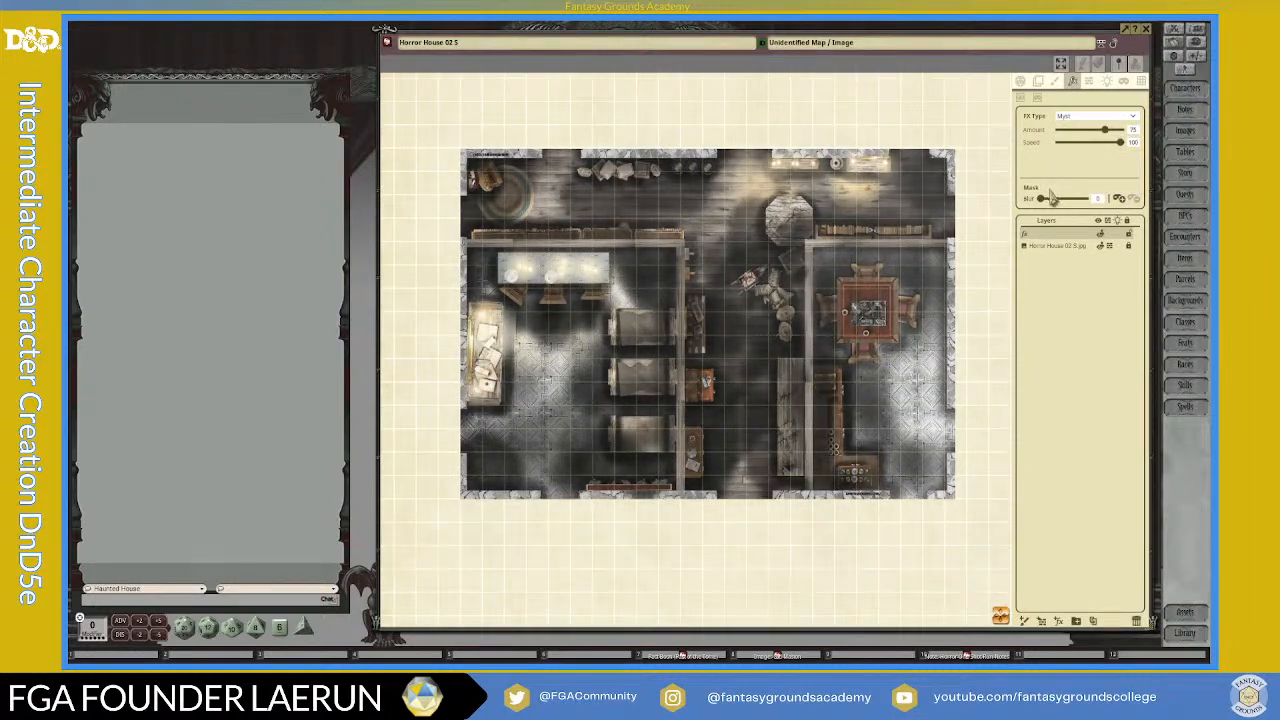
Step: Slow the myst effect to a speed of 48 and reduce its amount to 60
drag(1041, 198, 1049, 198)
drag(1120, 142, 1092, 150)
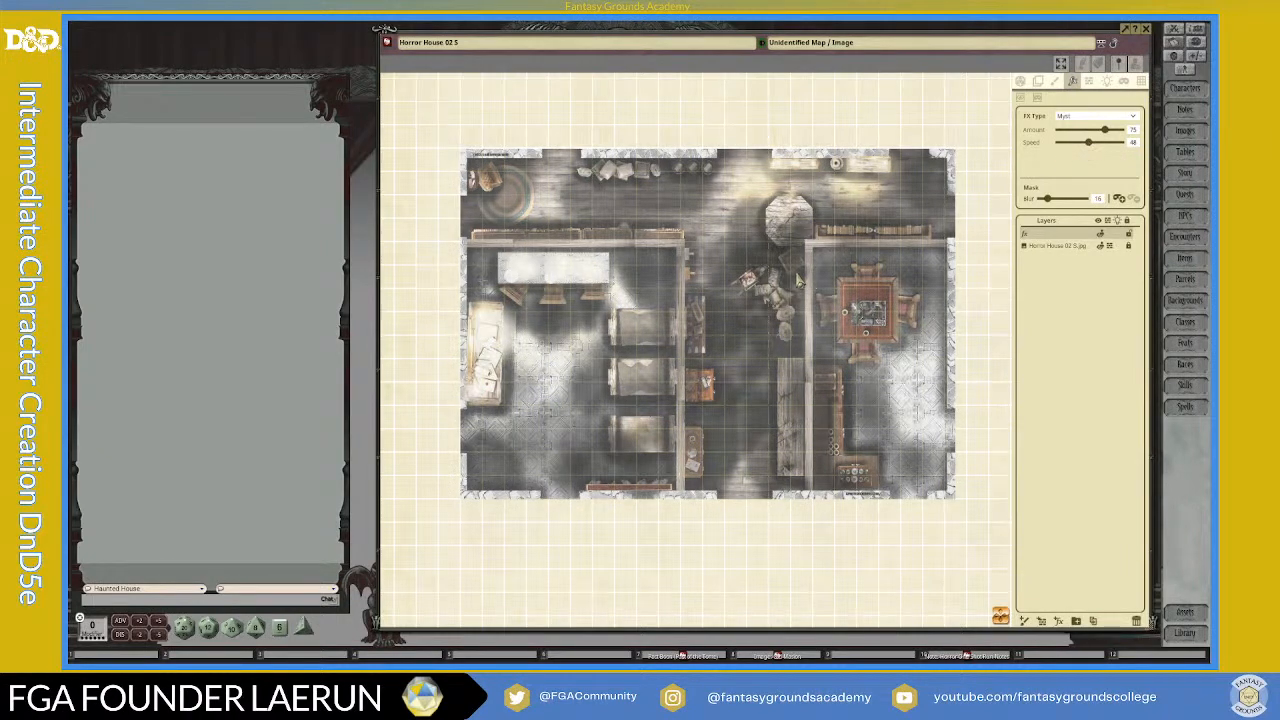
scroll(722, 296, up, 1)
scroll(722, 296, up, 1)
scroll(722, 296, down, 2)
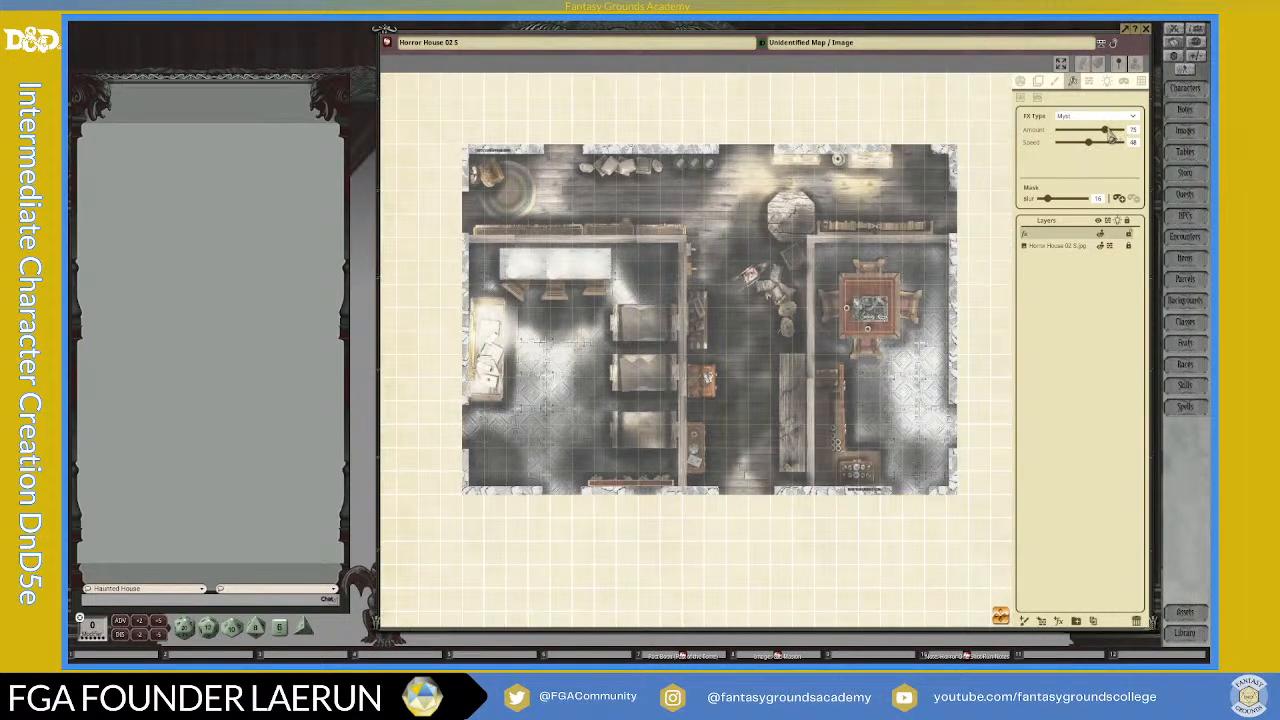
drag(1105, 132, 1097, 133)
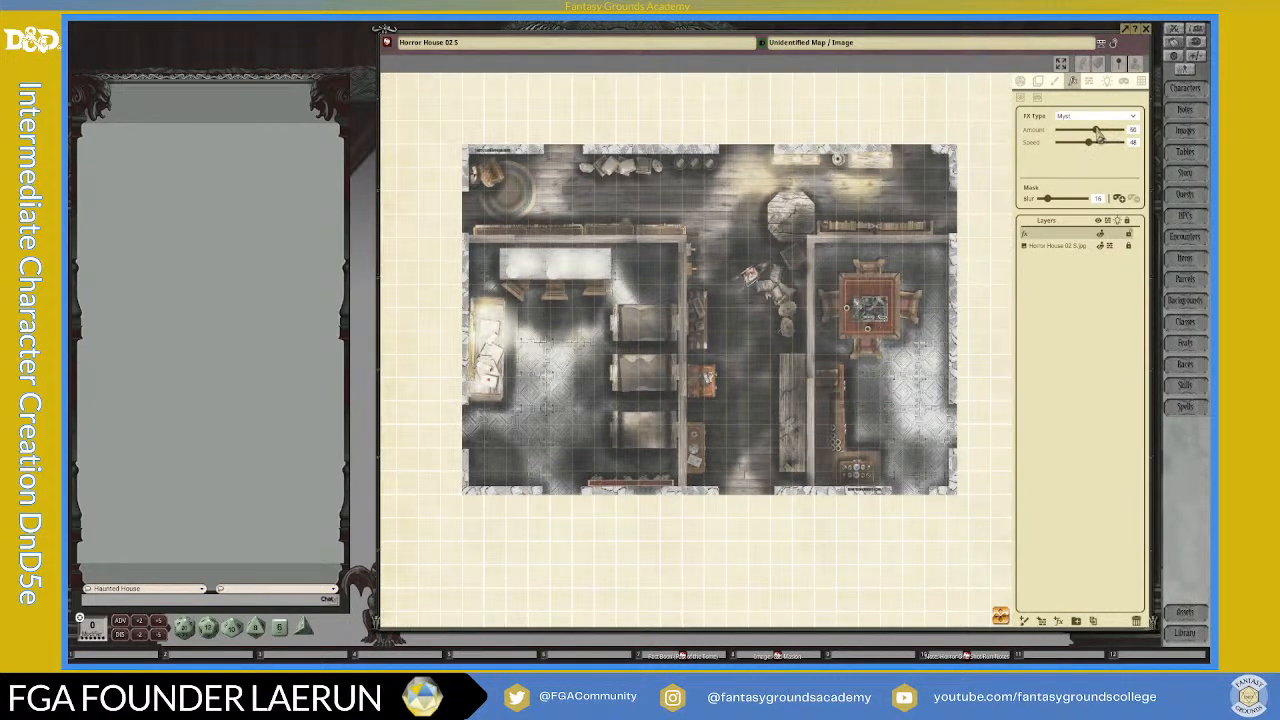
scroll(748, 310, down, 1)
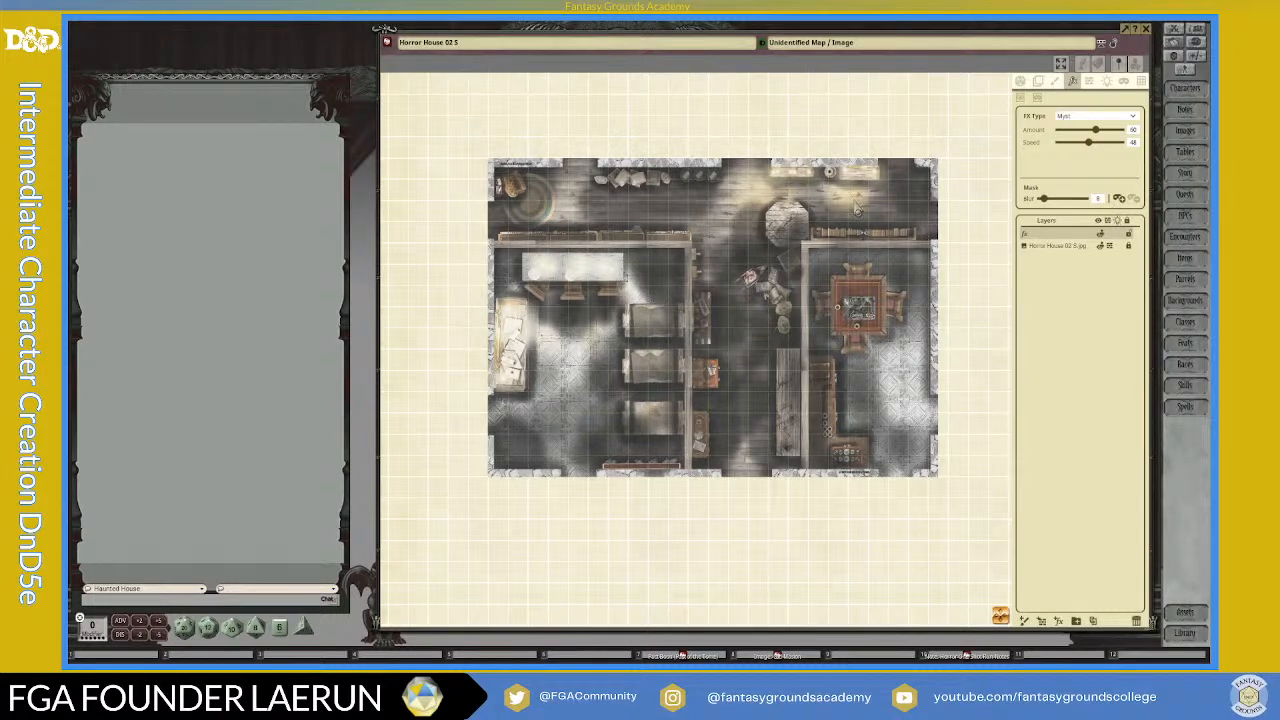
Step: Mask the myst layer and reveal the myst in a rectangle covering the upper hall
click(1122, 199)
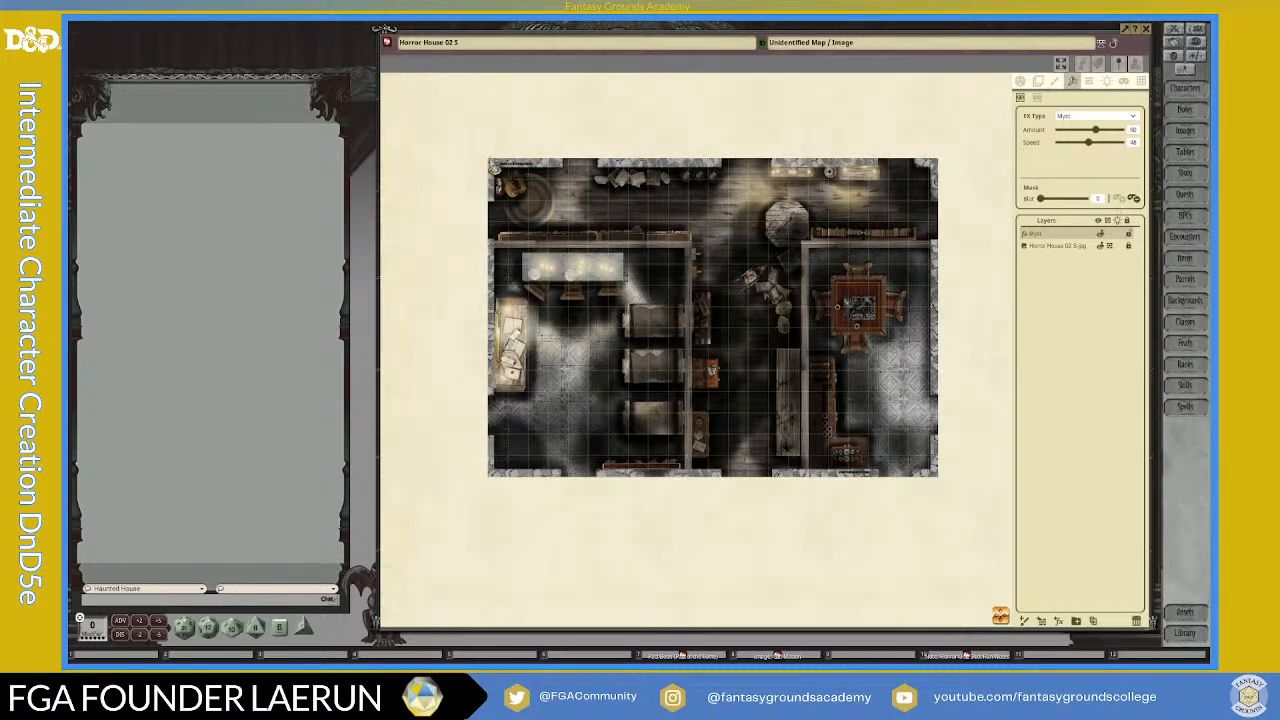
scroll(495, 170, up, 2)
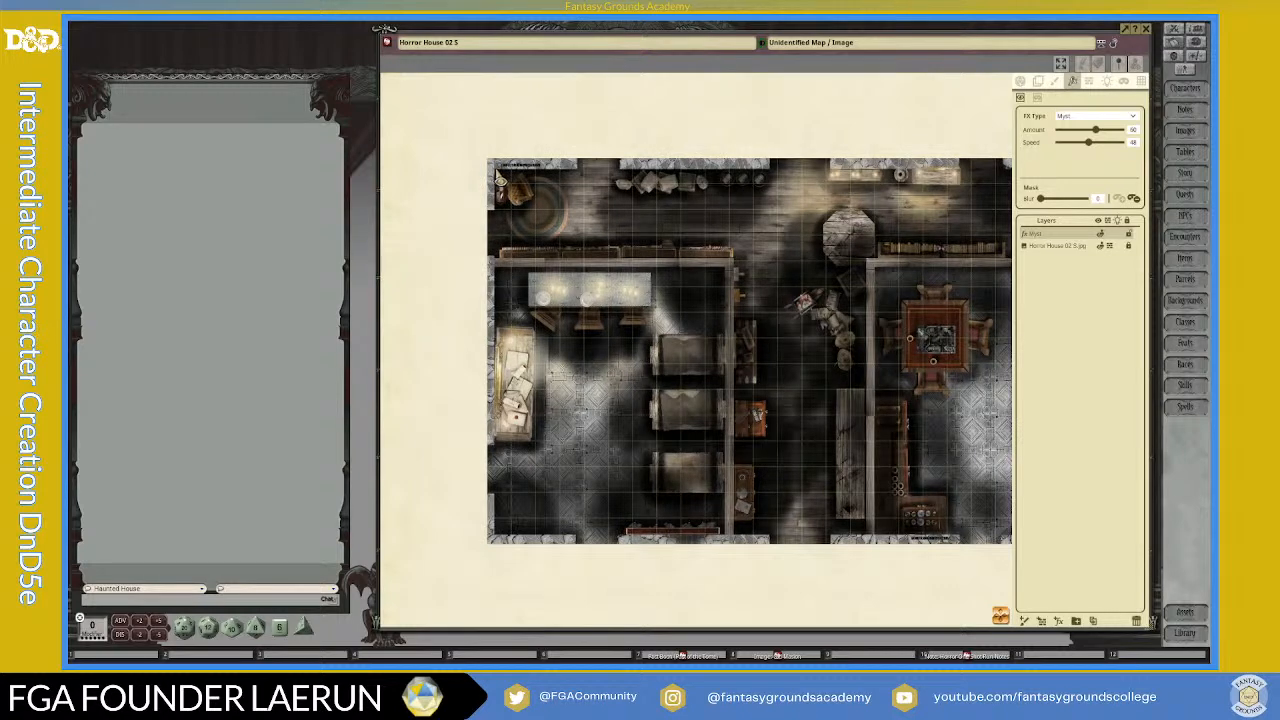
drag(497, 172, 1016, 271)
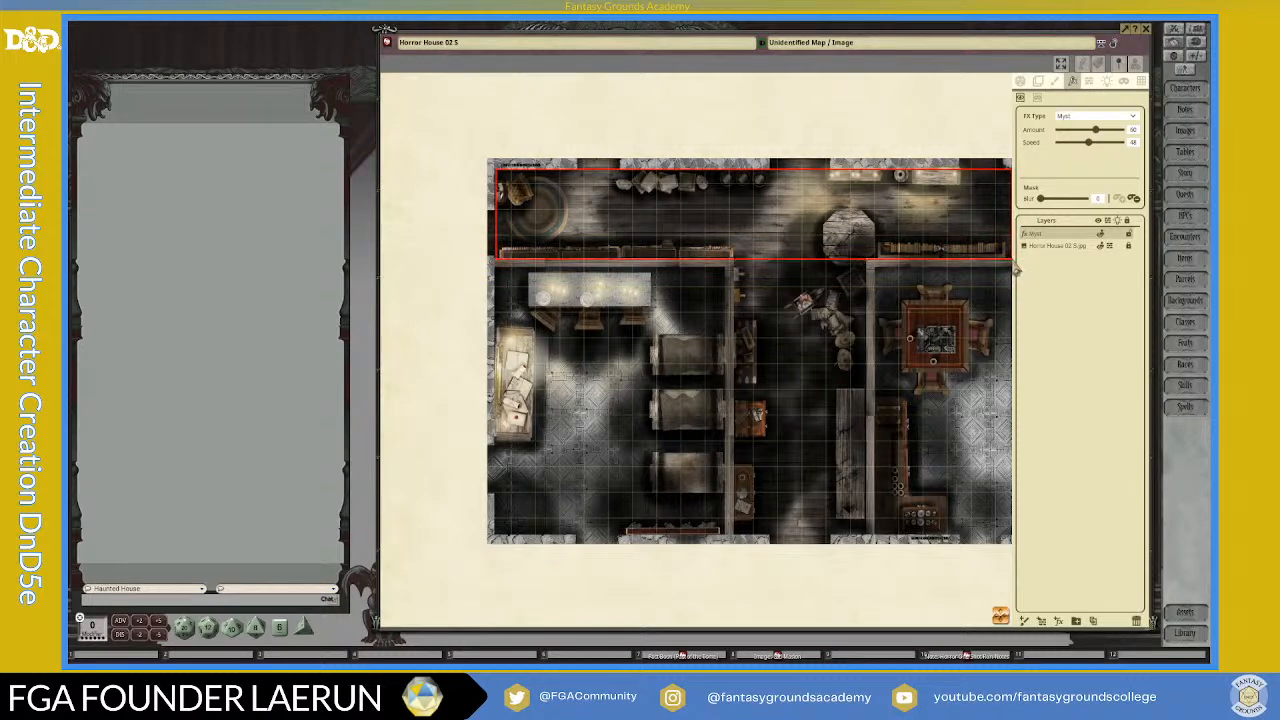
drag(1012, 263, 1012, 263)
Step: Extend the myst mask with a rectangle over the central corridor, from the upper hall down to the lower wall
scroll(1003, 338, down, 4)
scroll(925, 350, up, 5)
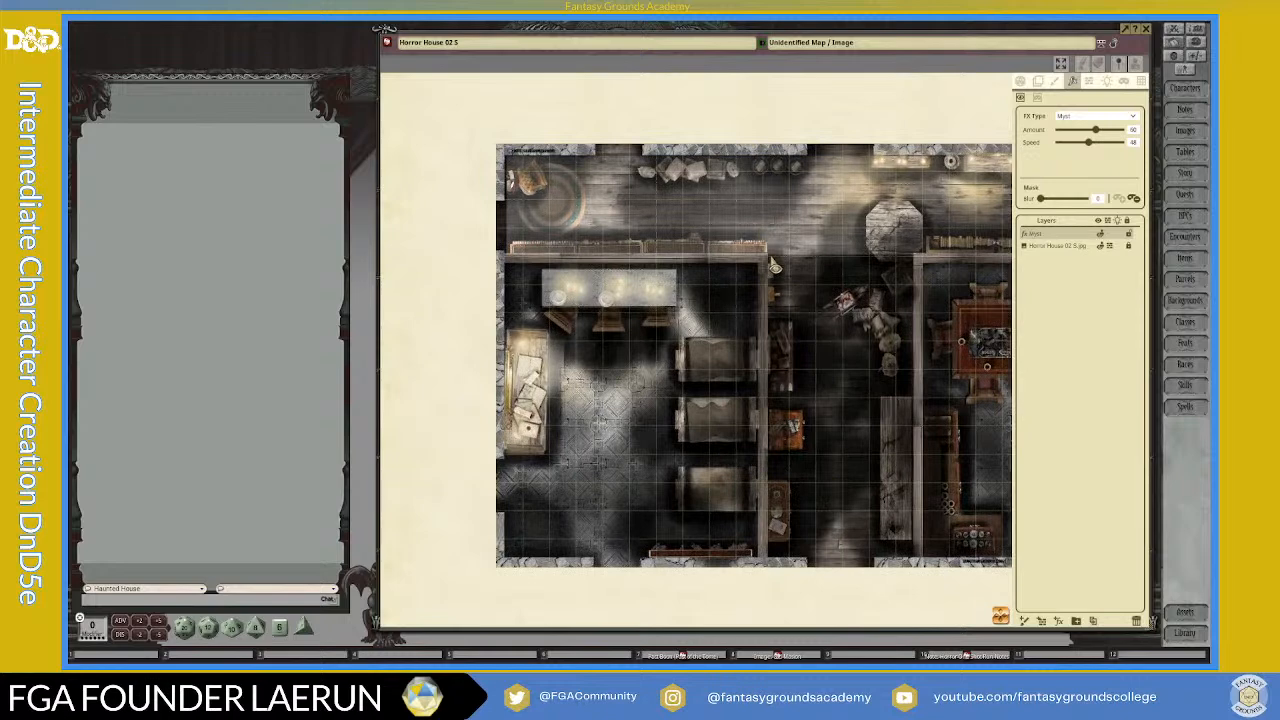
drag(770, 257, 917, 569)
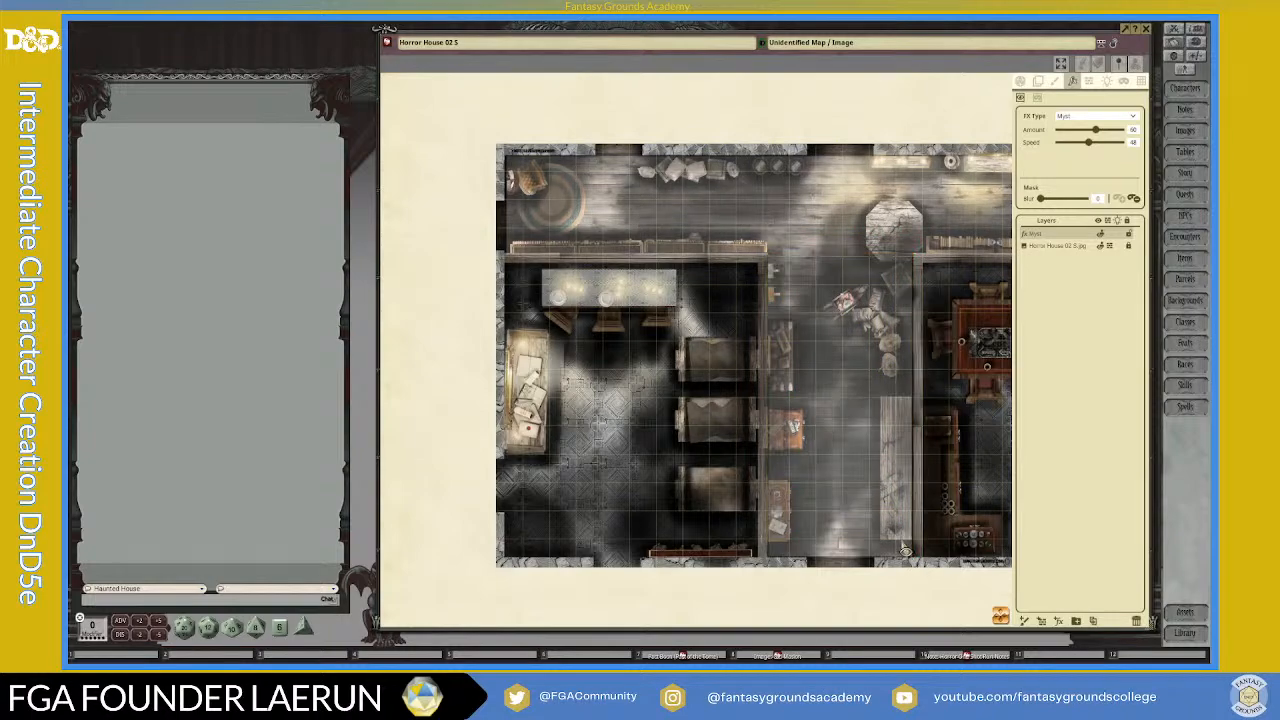
scroll(910, 555, down, 3)
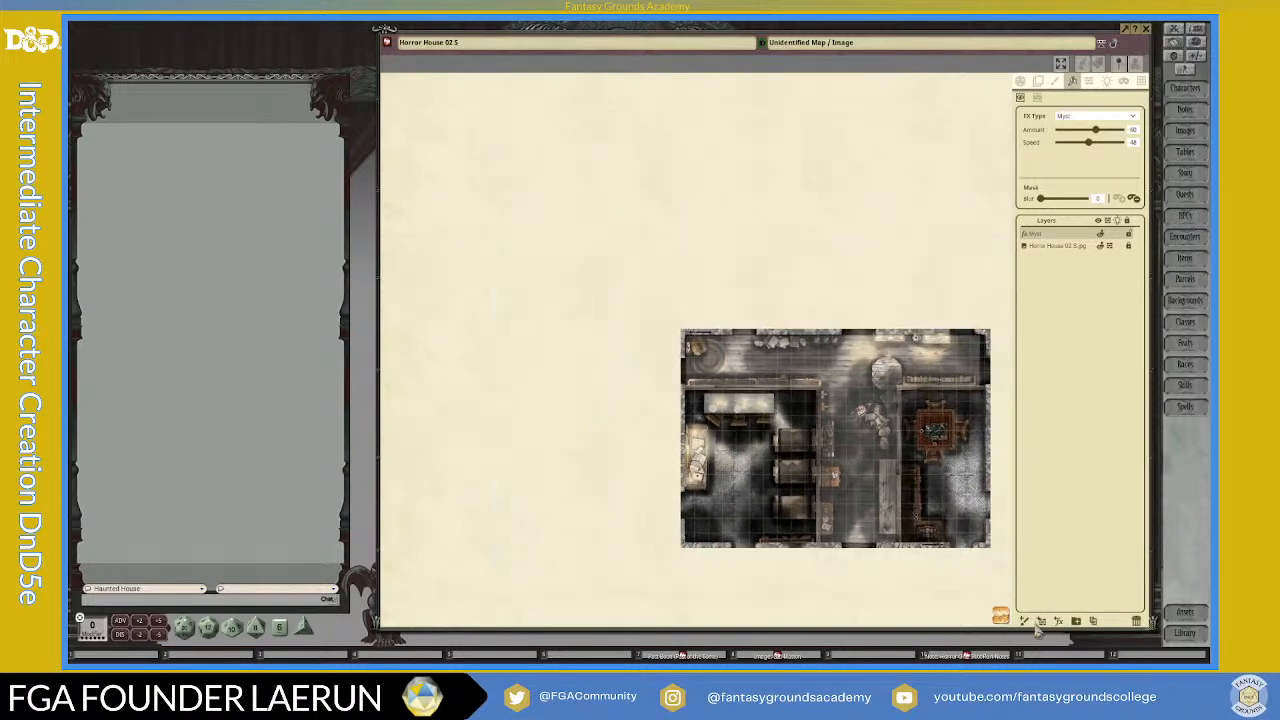
Step: Fill the gaps at the west and east ends of the upper hall with narrow myst mask rectangles
scroll(614, 400, up, 3)
scroll(661, 399, up, 2)
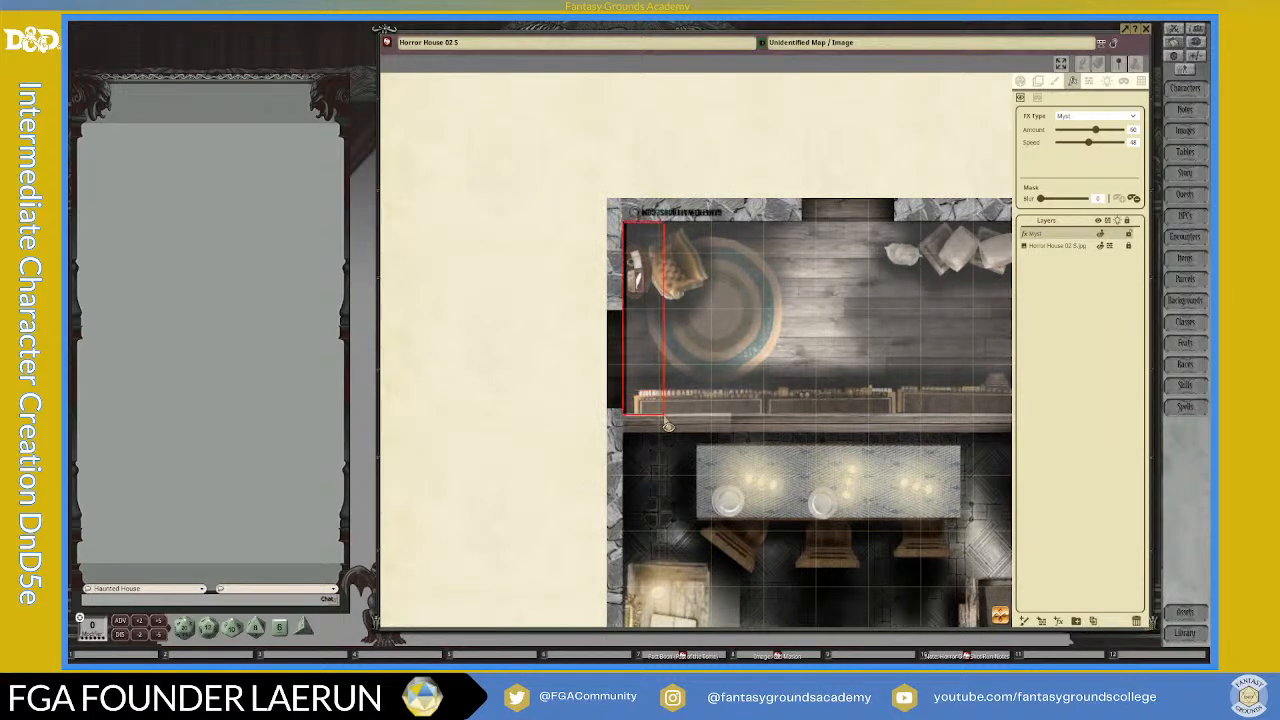
scroll(900, 572, down, 1)
drag(1003, 621, 922, 372)
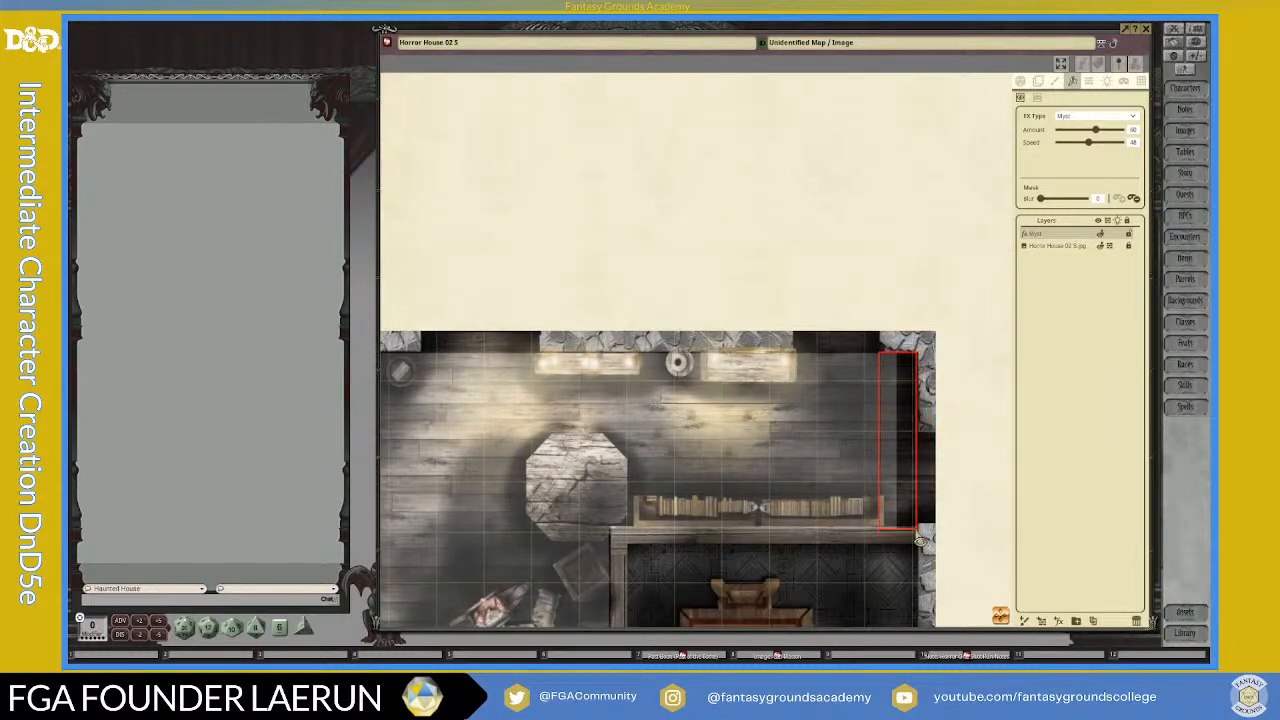
scroll(656, 510, down, 3)
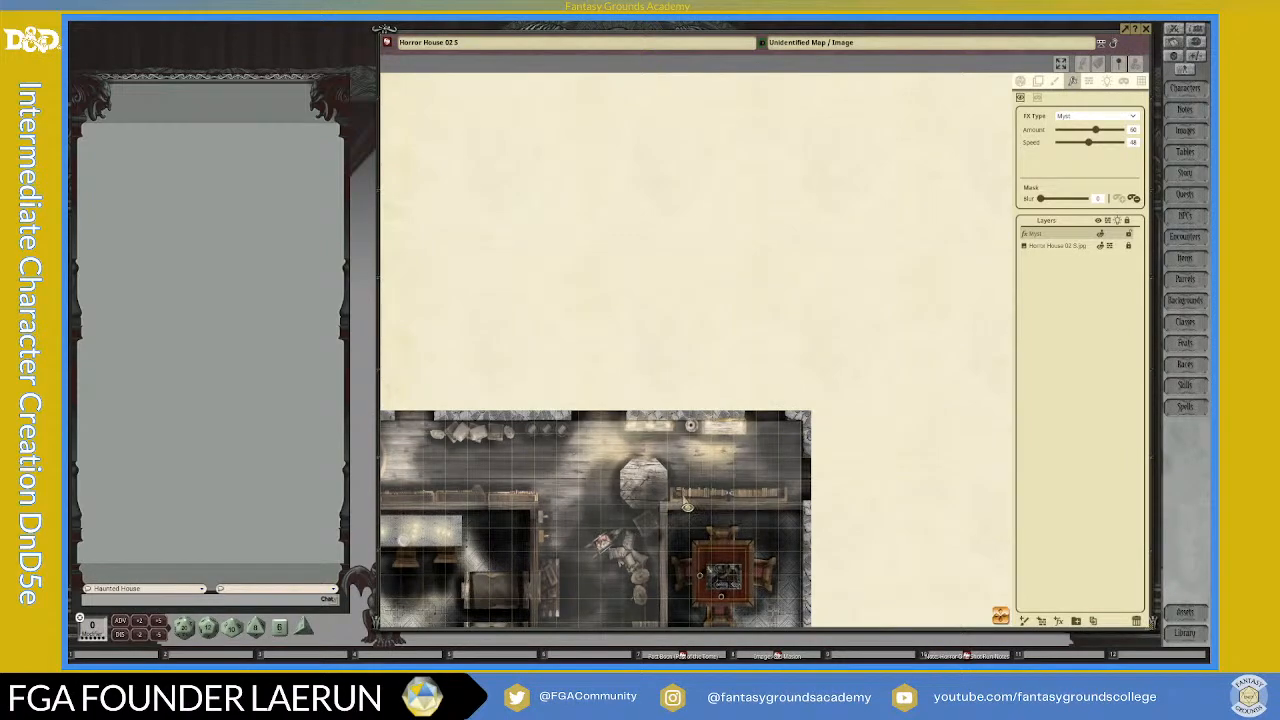
Step: Add a second effects layer of type Myst with its speed set to 52, and give it a mask
drag(1004, 618, 950, 645)
scroll(718, 437, up, 1)
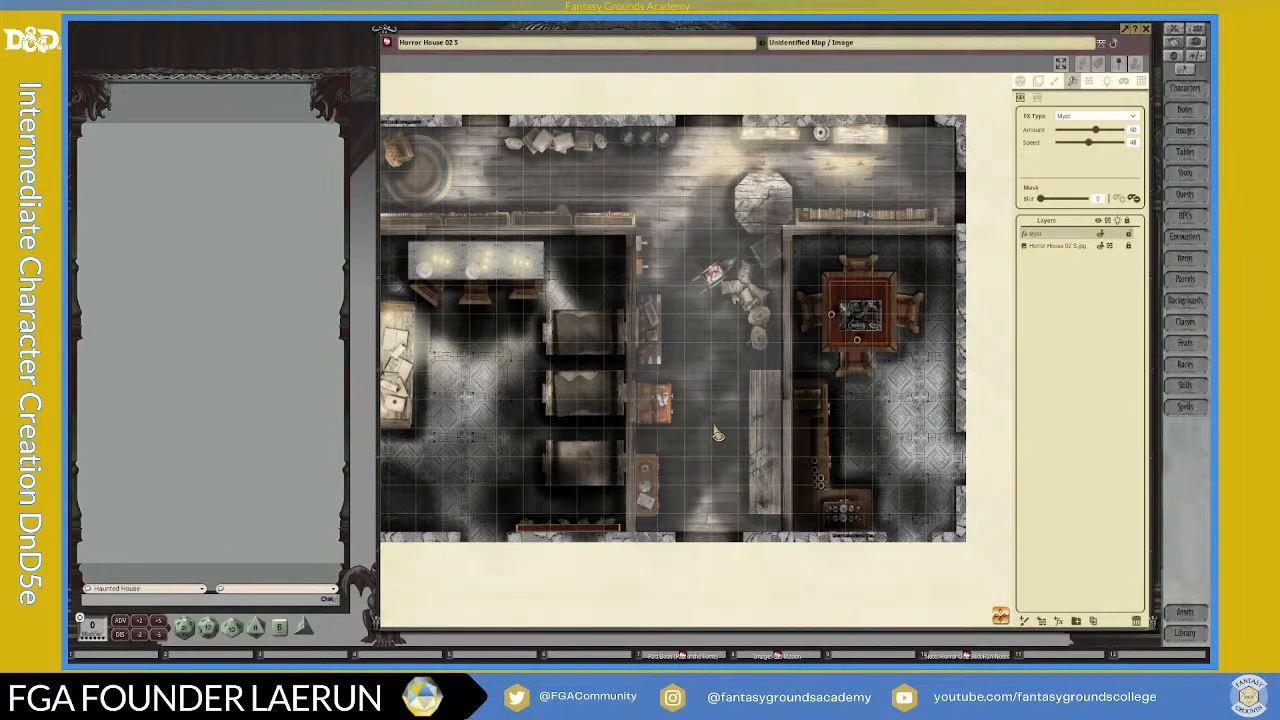
scroll(760, 393, down, 1)
scroll(760, 392, down, 1)
scroll(714, 420, up, 2)
scroll(711, 424, down, 2)
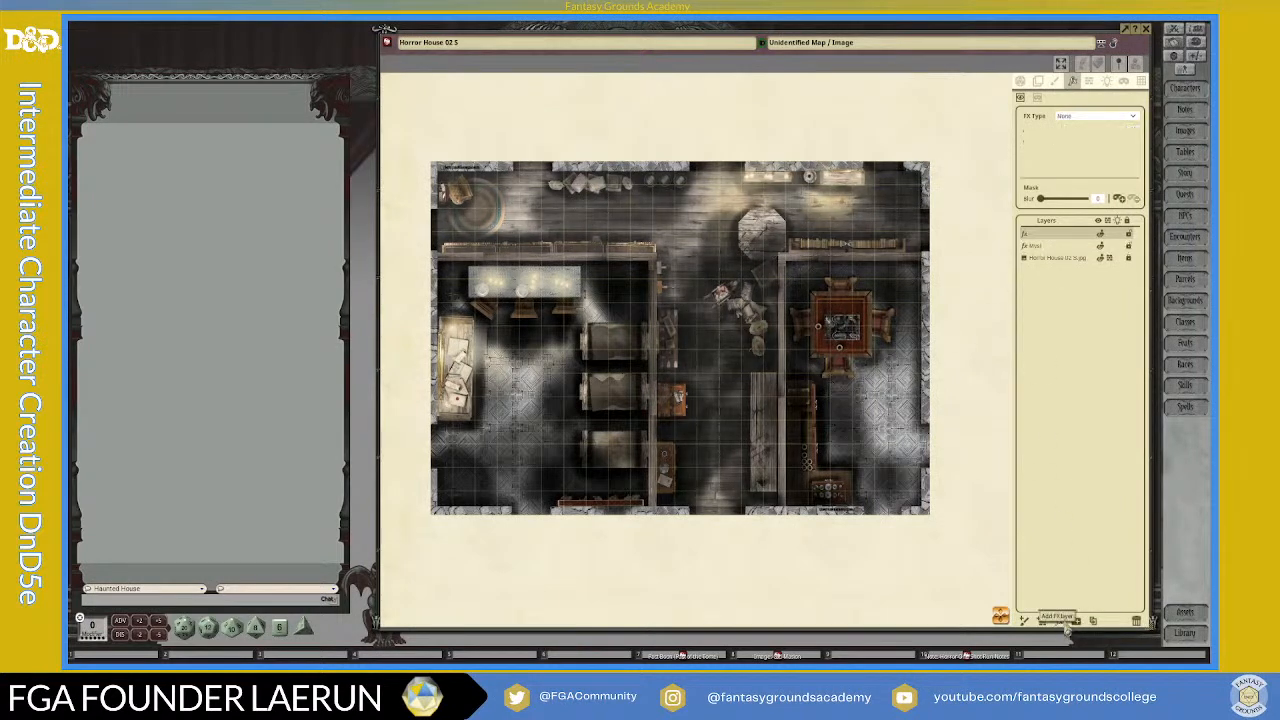
click(1130, 118)
click(1078, 168)
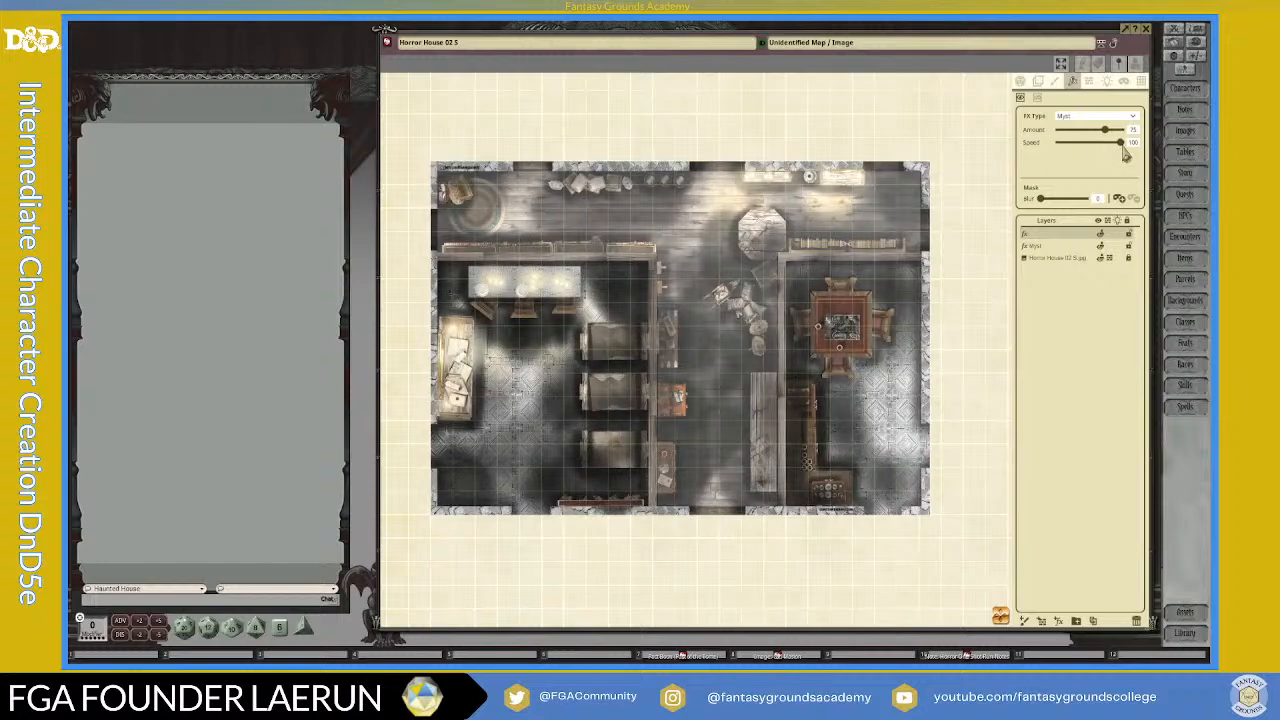
drag(1120, 143, 1094, 153)
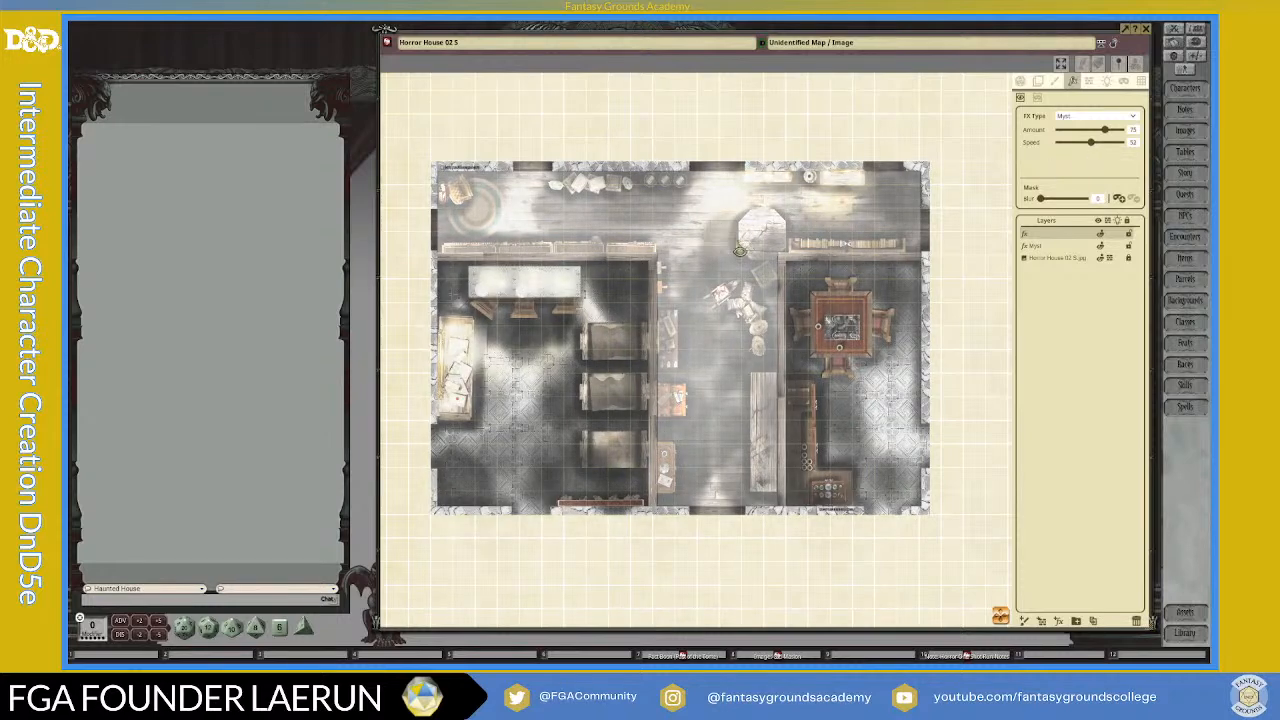
click(1121, 198)
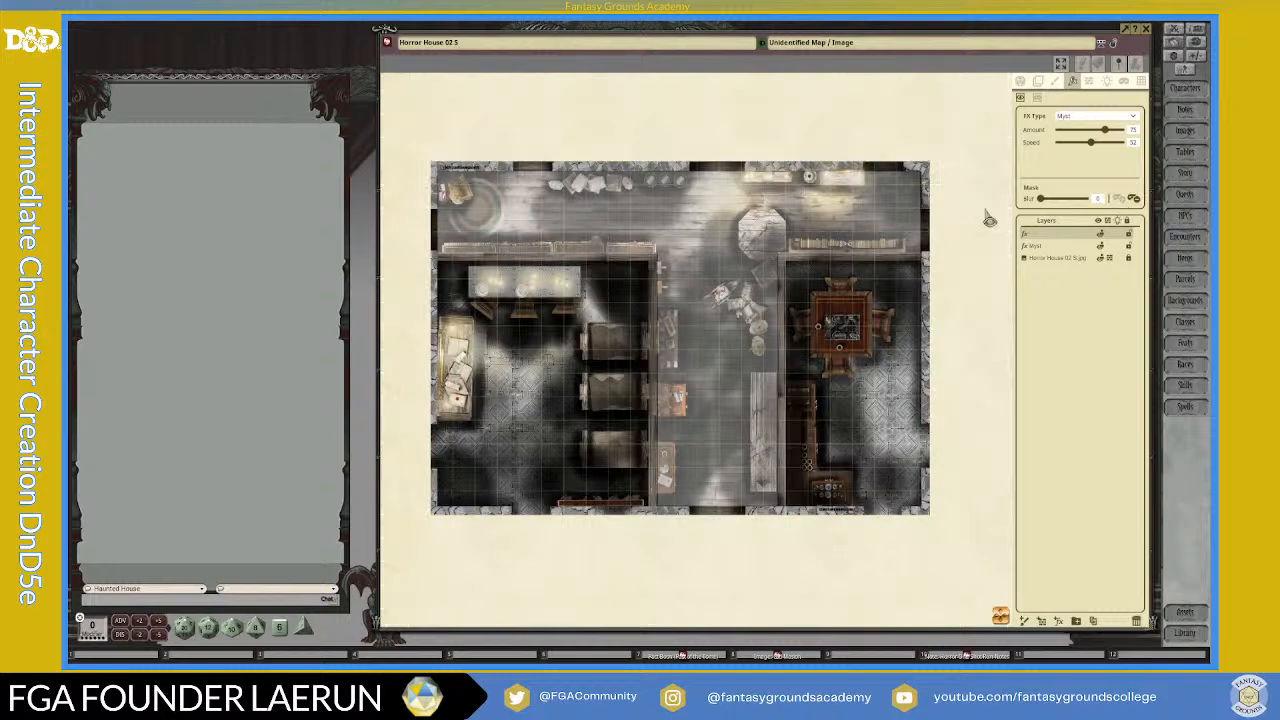
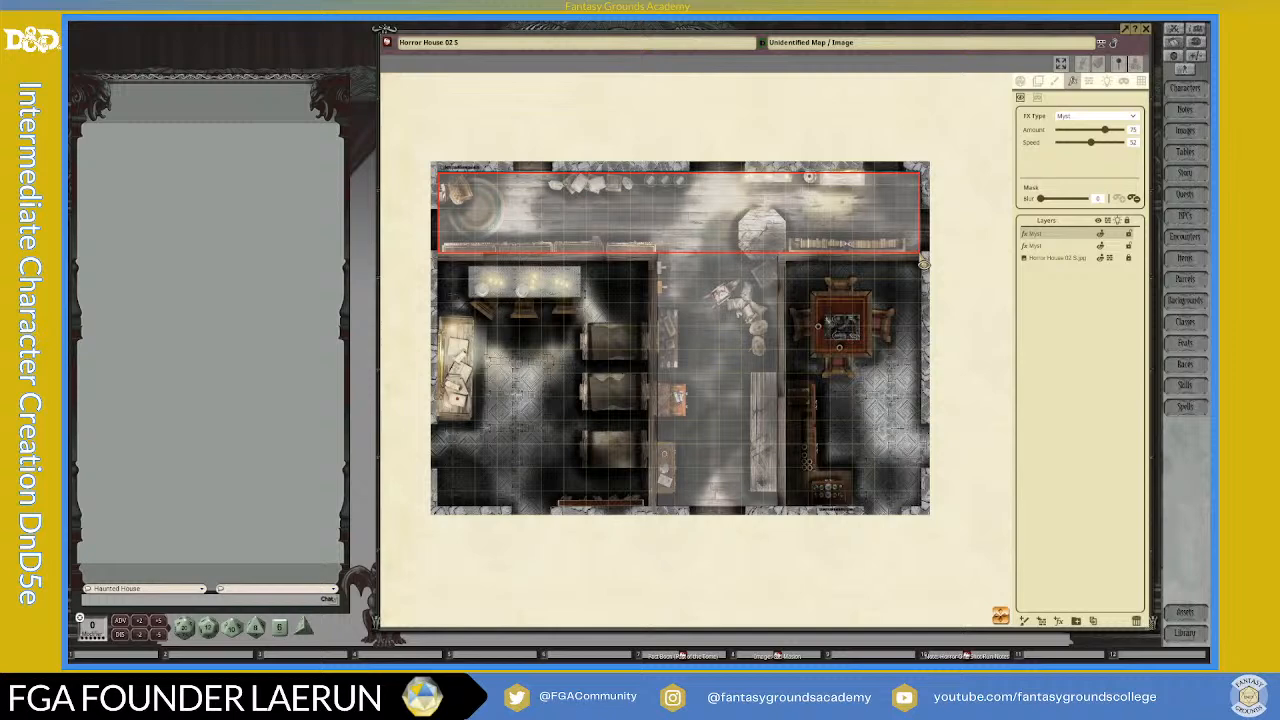
Step: Reveal the second myst layer in mask rectangles covering the upper hall and the central corridor down to the lower wall
drag(920, 254, 921, 254)
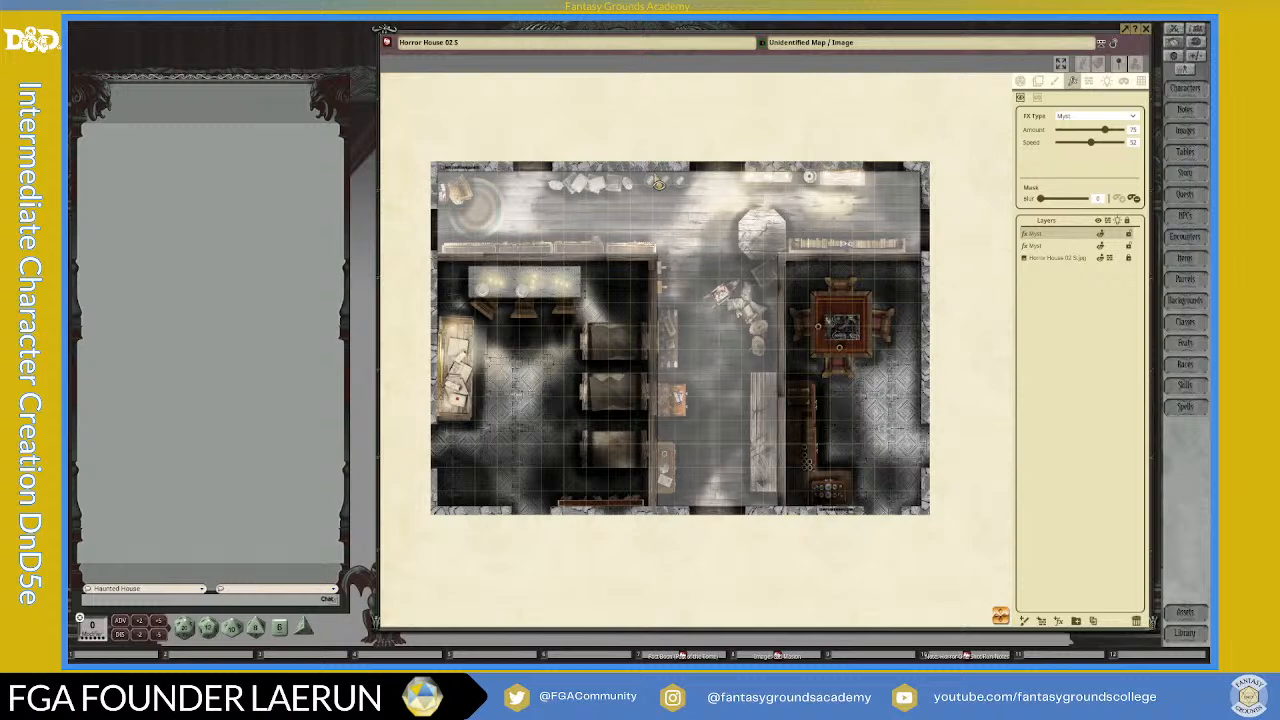
drag(658, 183, 784, 500)
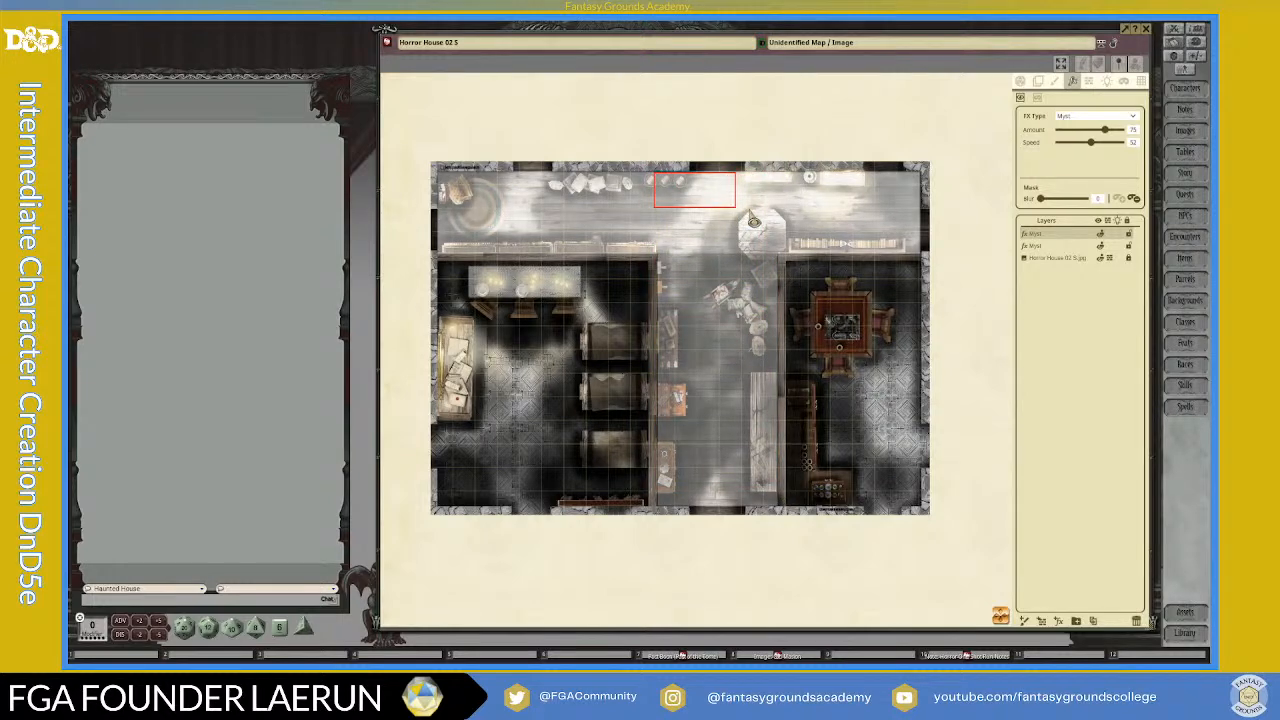
scroll(670, 288, up, 1)
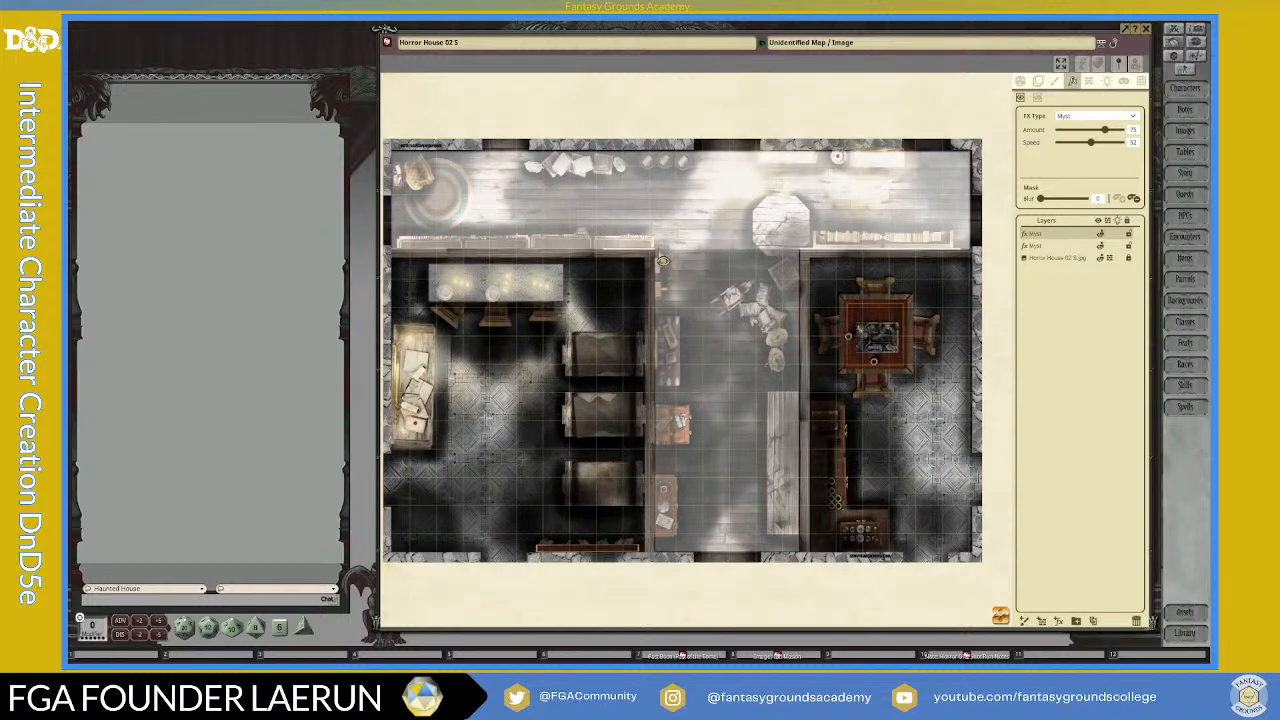
drag(658, 250, 806, 563)
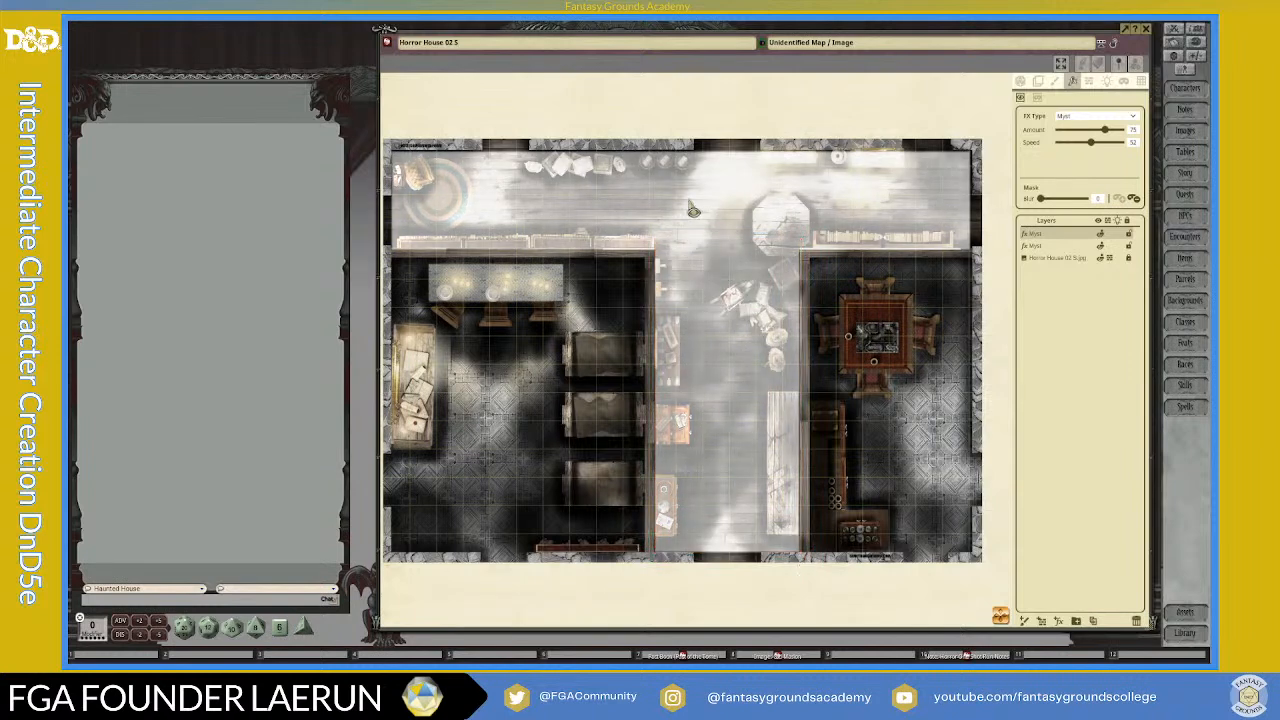
drag(704, 254, 803, 306)
scroll(757, 380, down, 2)
scroll(695, 310, up, 3)
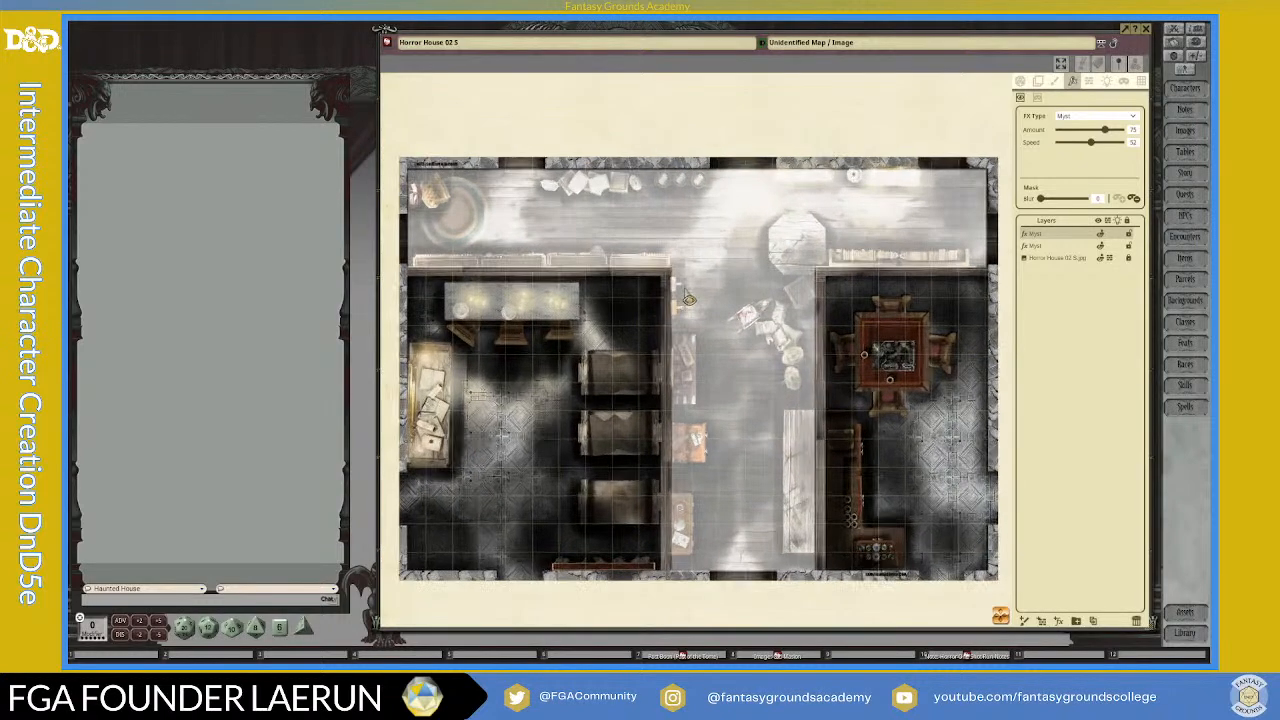
Step: Set the amount of the second myst layer to 60
drag(1105, 131, 1090, 132)
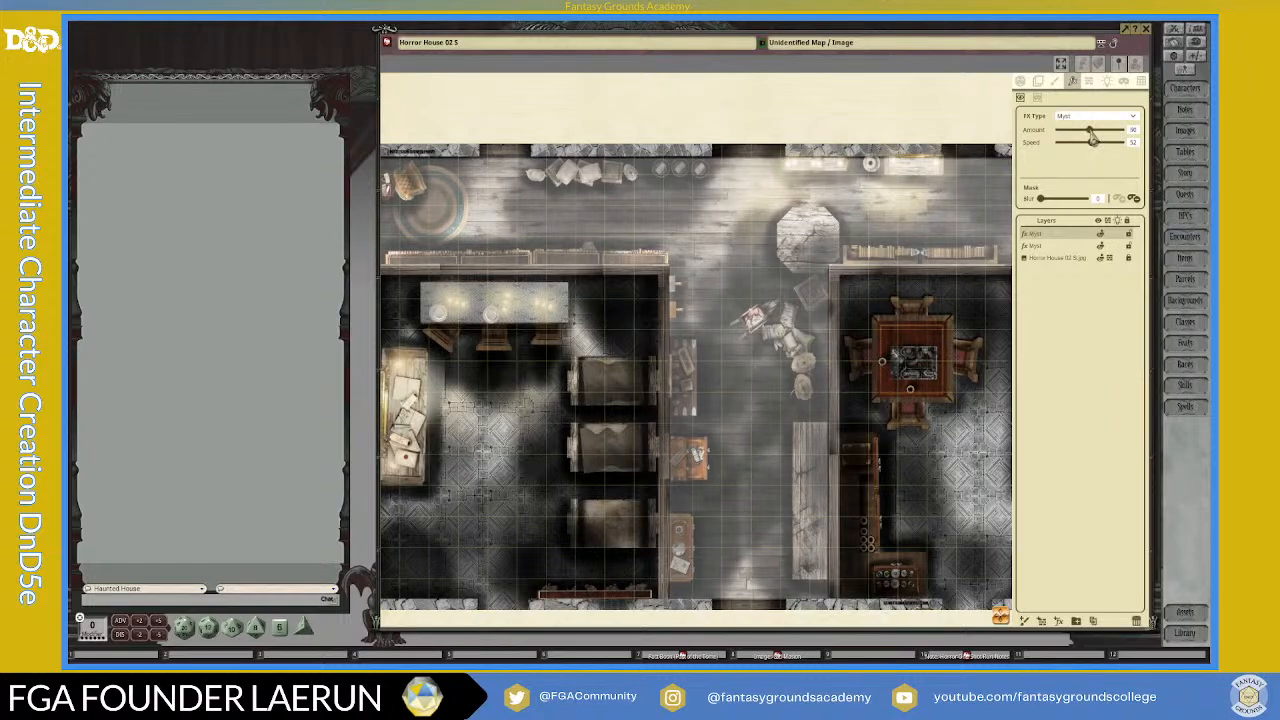
scroll(758, 390, down, 3)
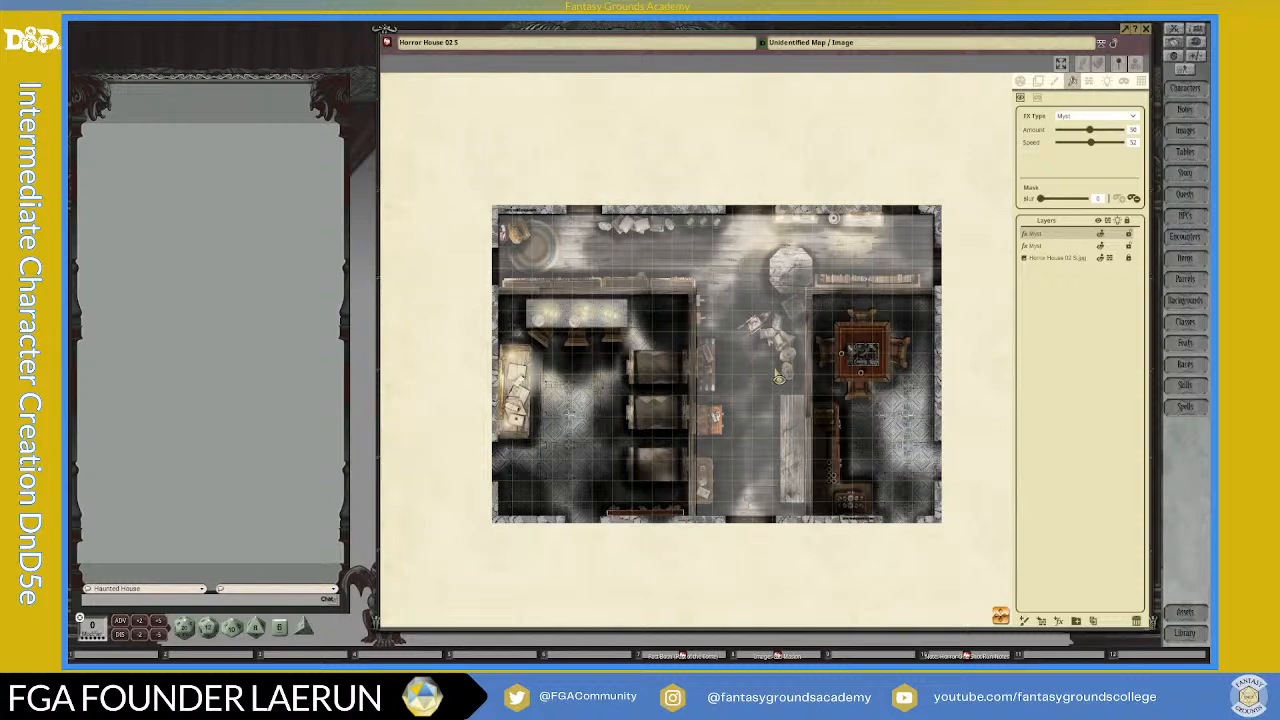
scroll(779, 378, up, 5)
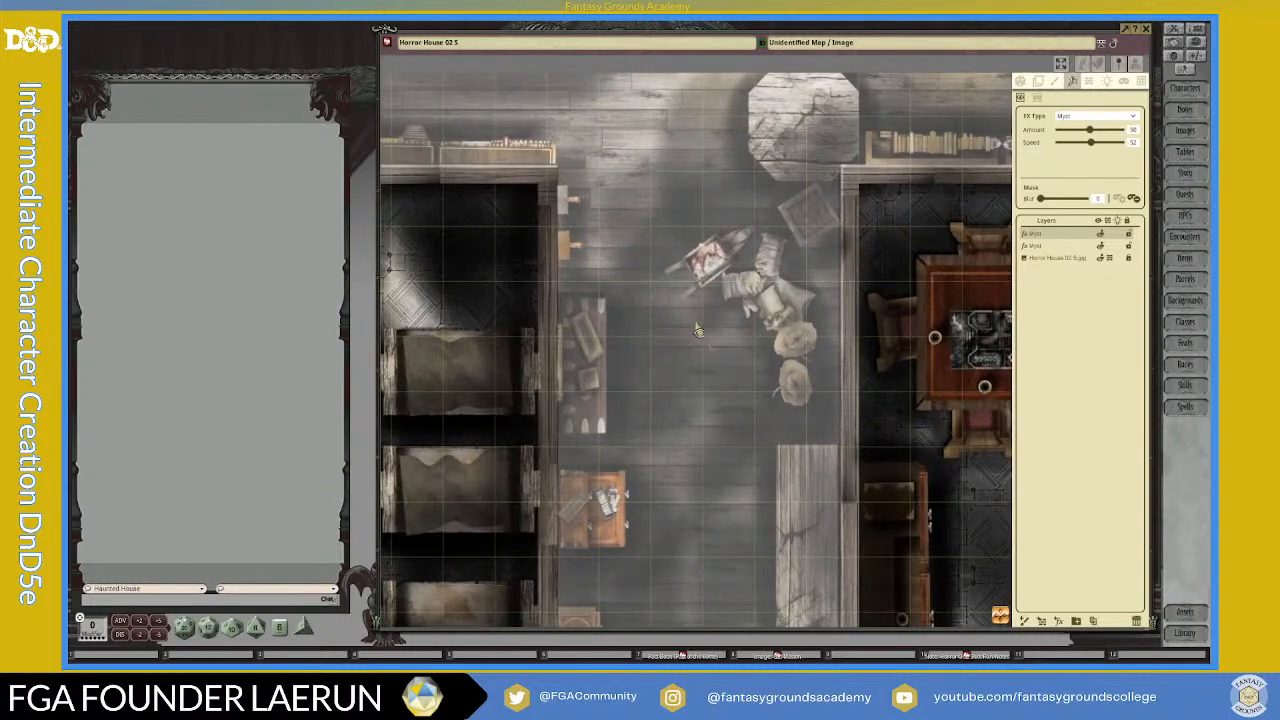
scroll(671, 207, down, 2)
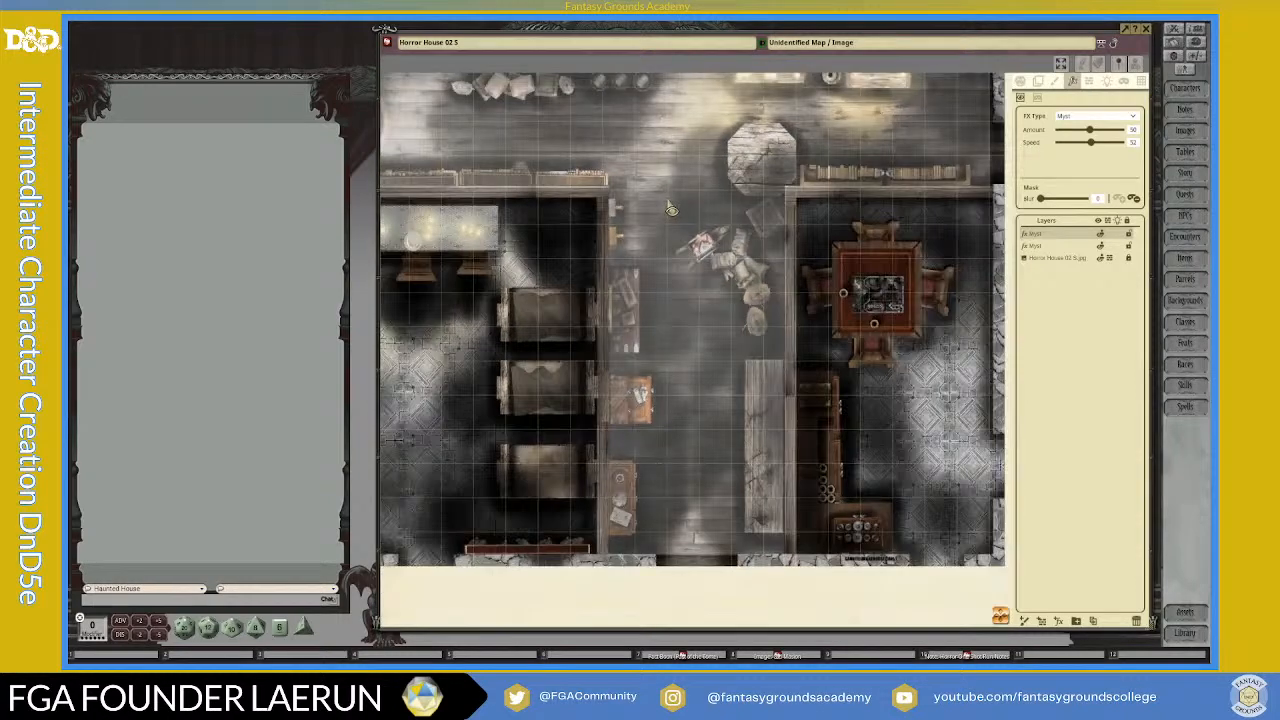
scroll(671, 207, down, 1)
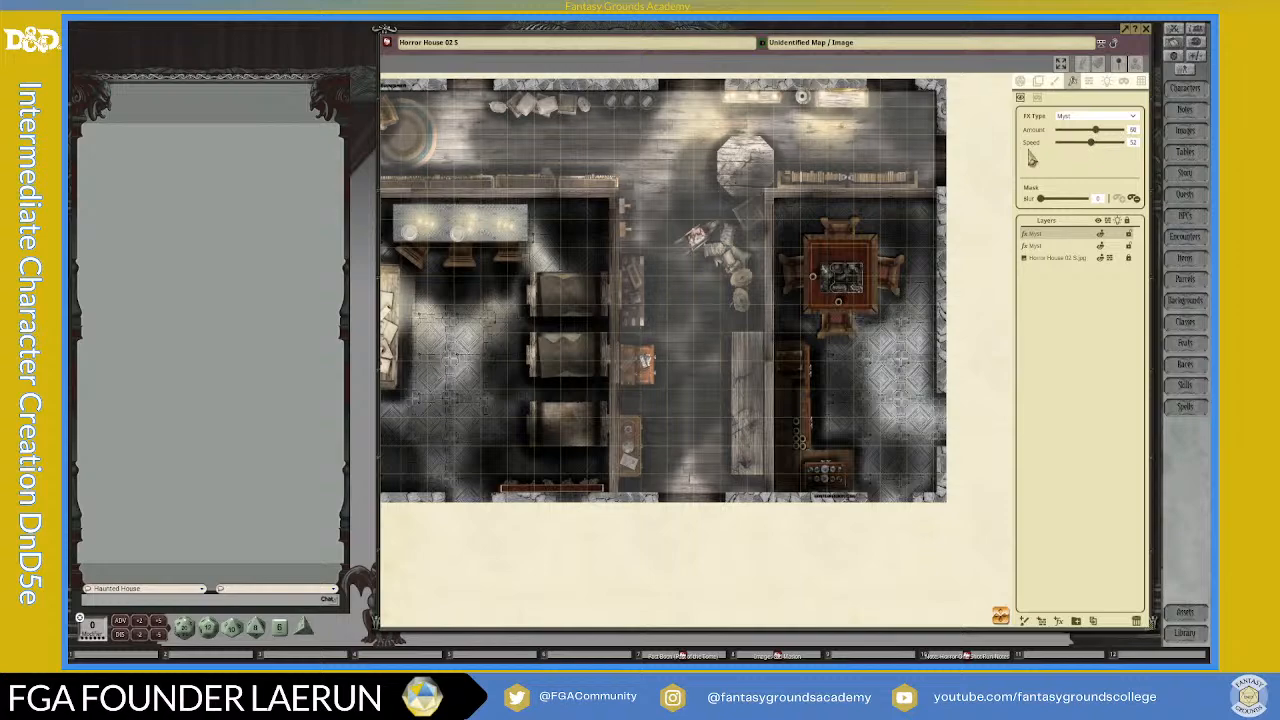
scroll(709, 224, up, 1)
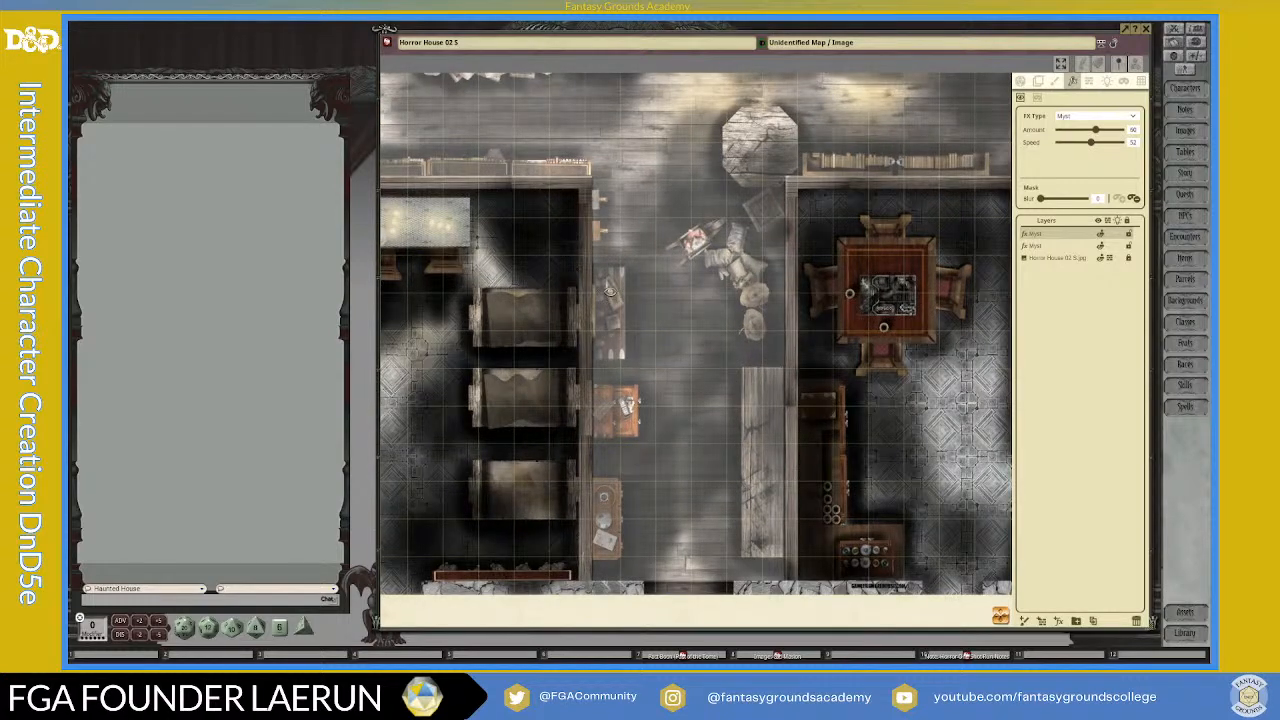
scroll(717, 320, down, 3)
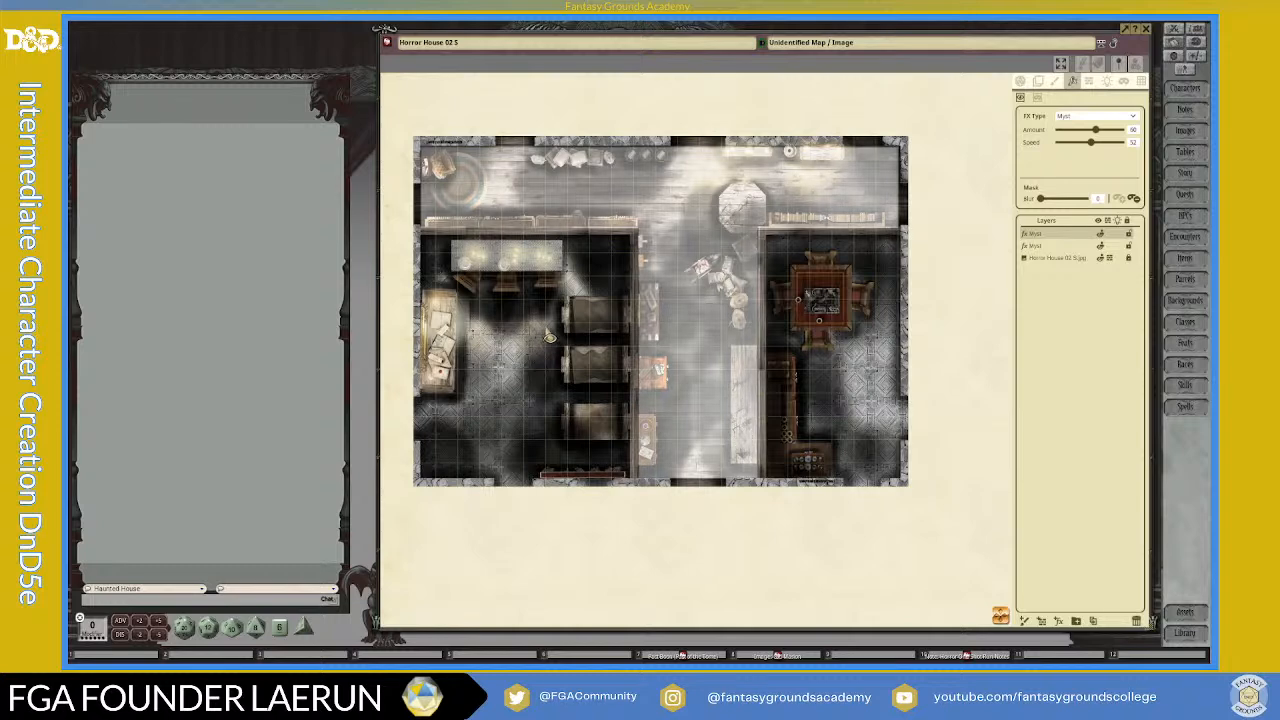
scroll(549, 336, up, 2)
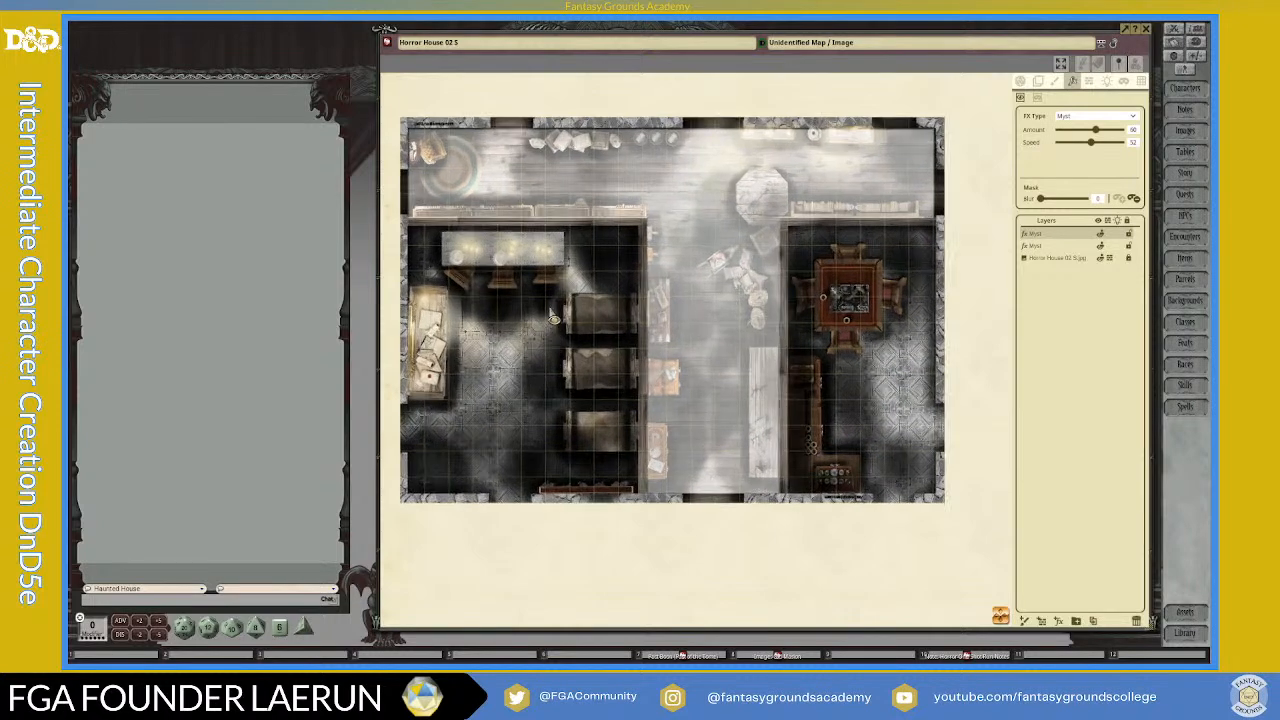
scroll(551, 321, down, 2)
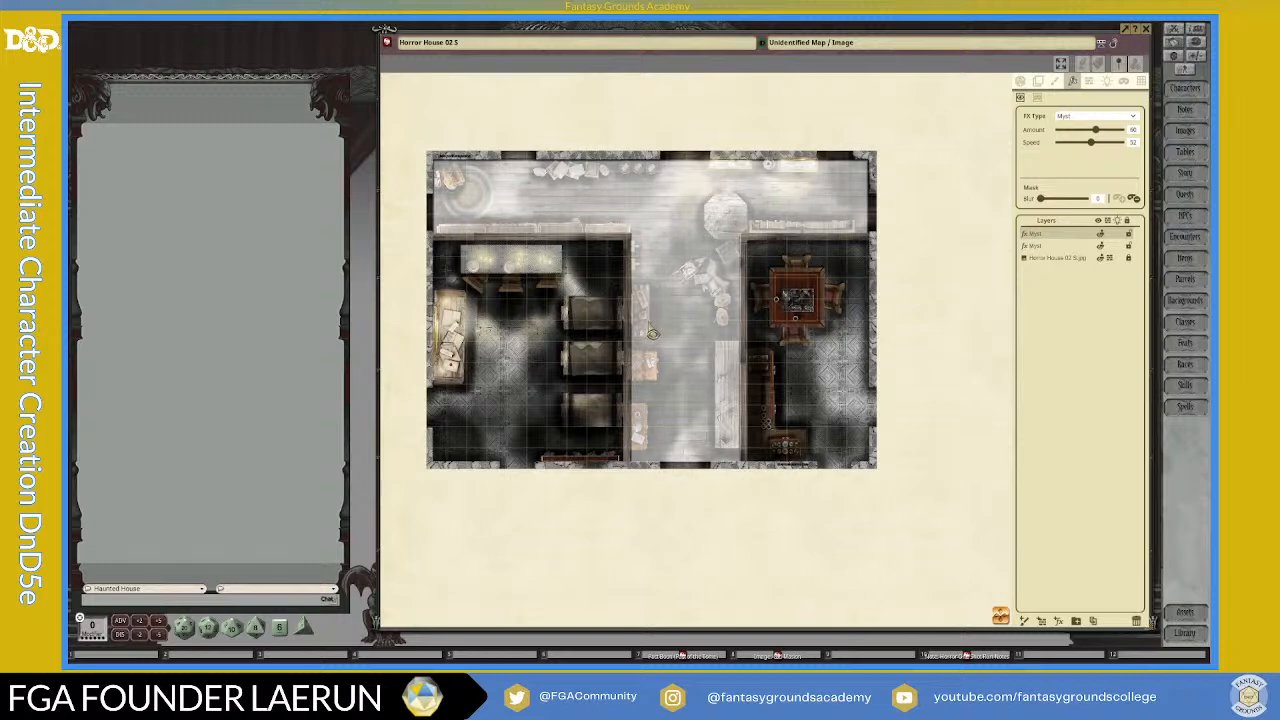
scroll(653, 334, up, 2)
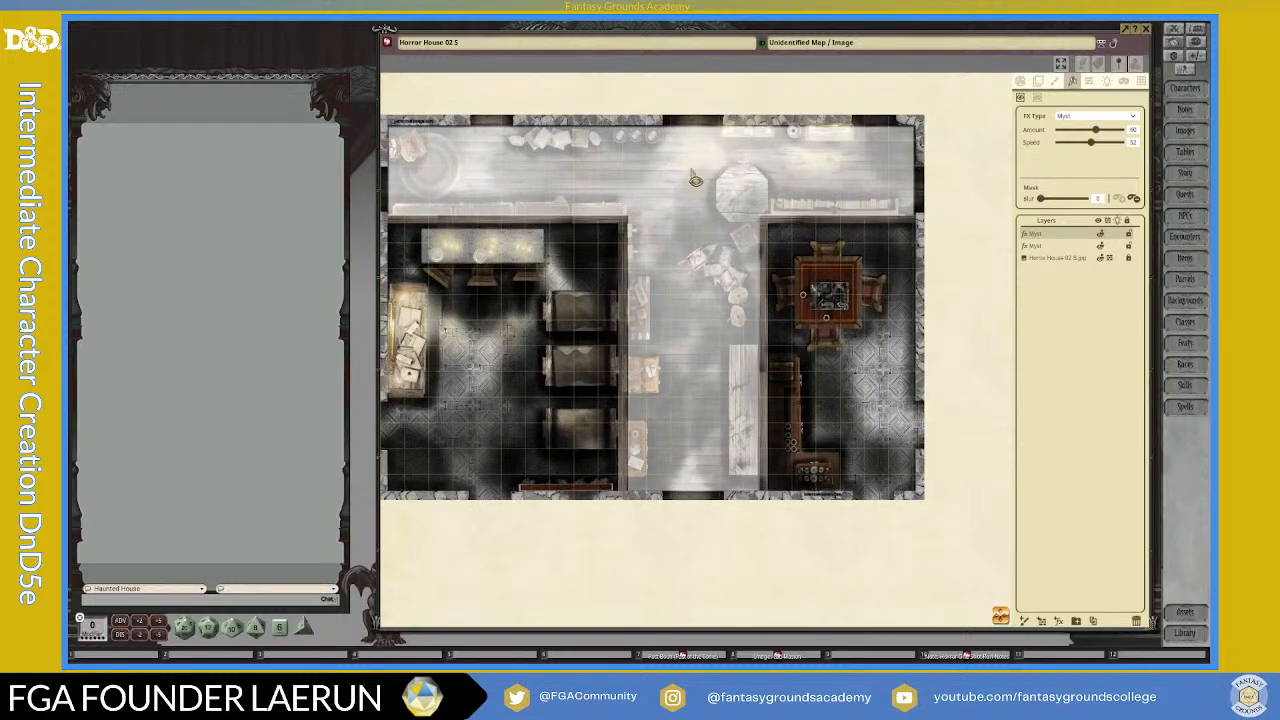
scroll(507, 283, down, 1)
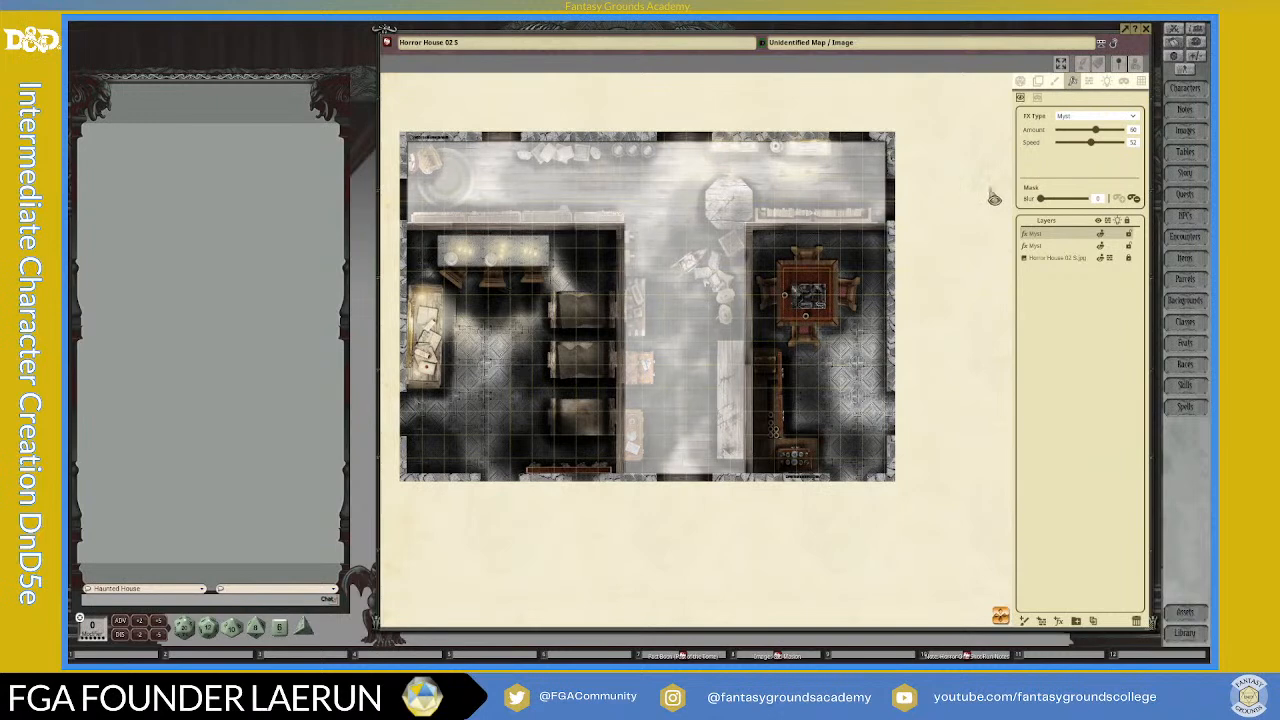
Step: Preview the map with player vision, line of sight and lighting enabled, and switch them off again
click(1021, 82)
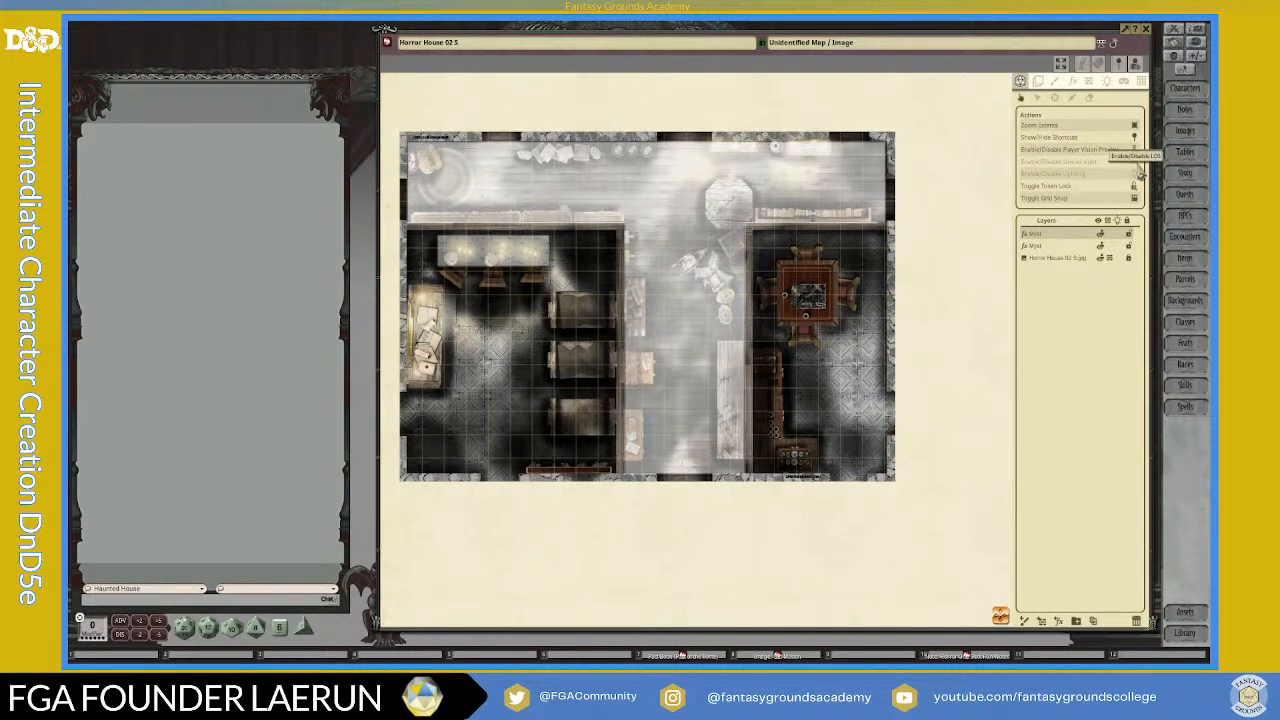
click(1135, 162)
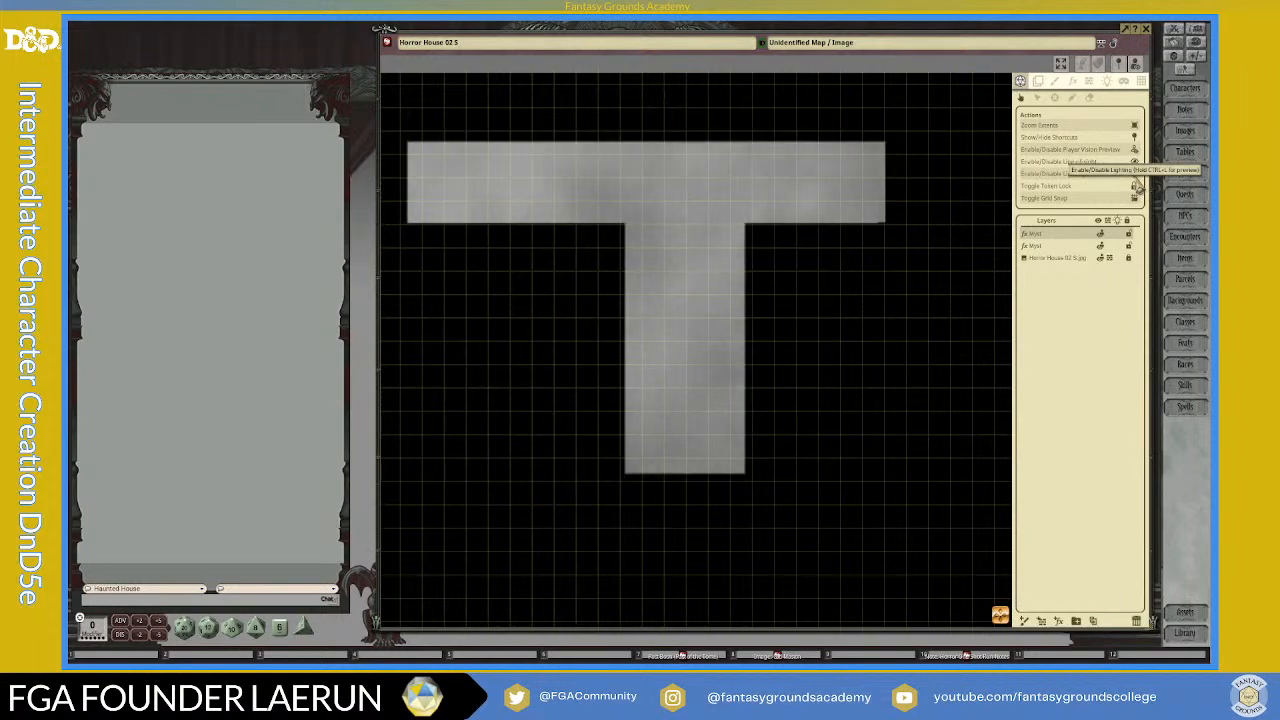
click(1136, 155)
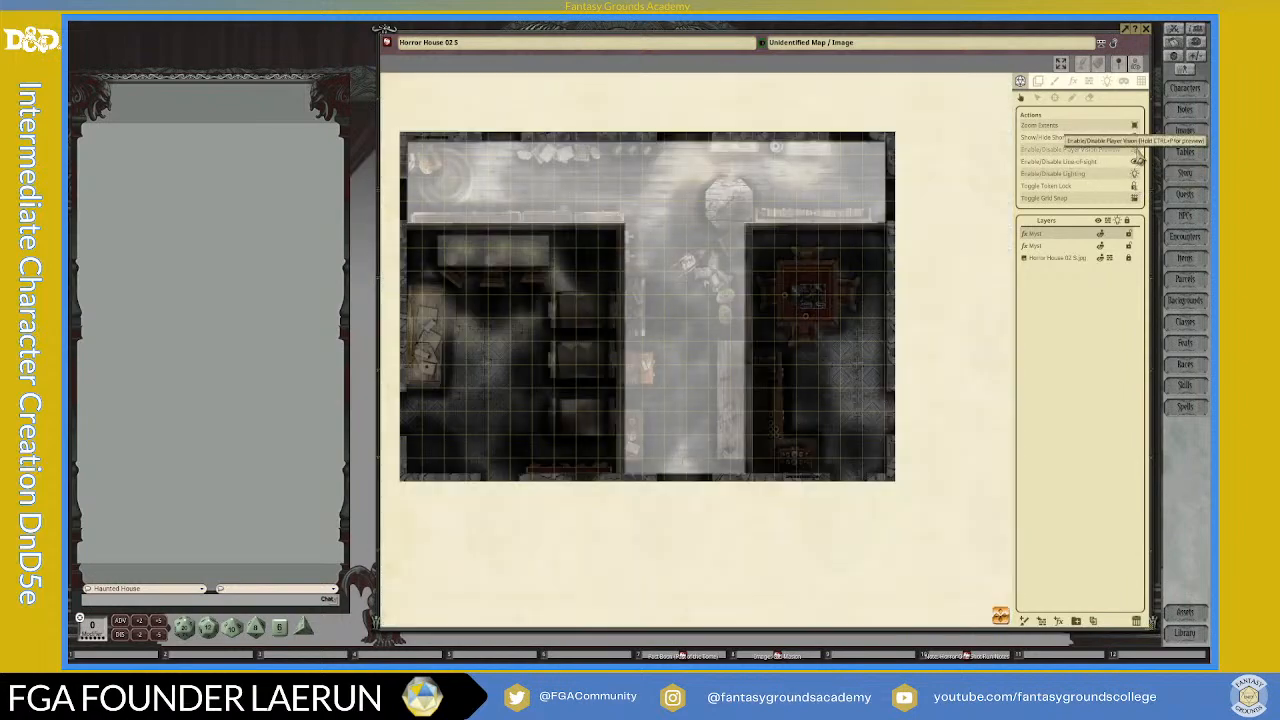
scroll(566, 246, up, 1)
scroll(587, 251, down, 2)
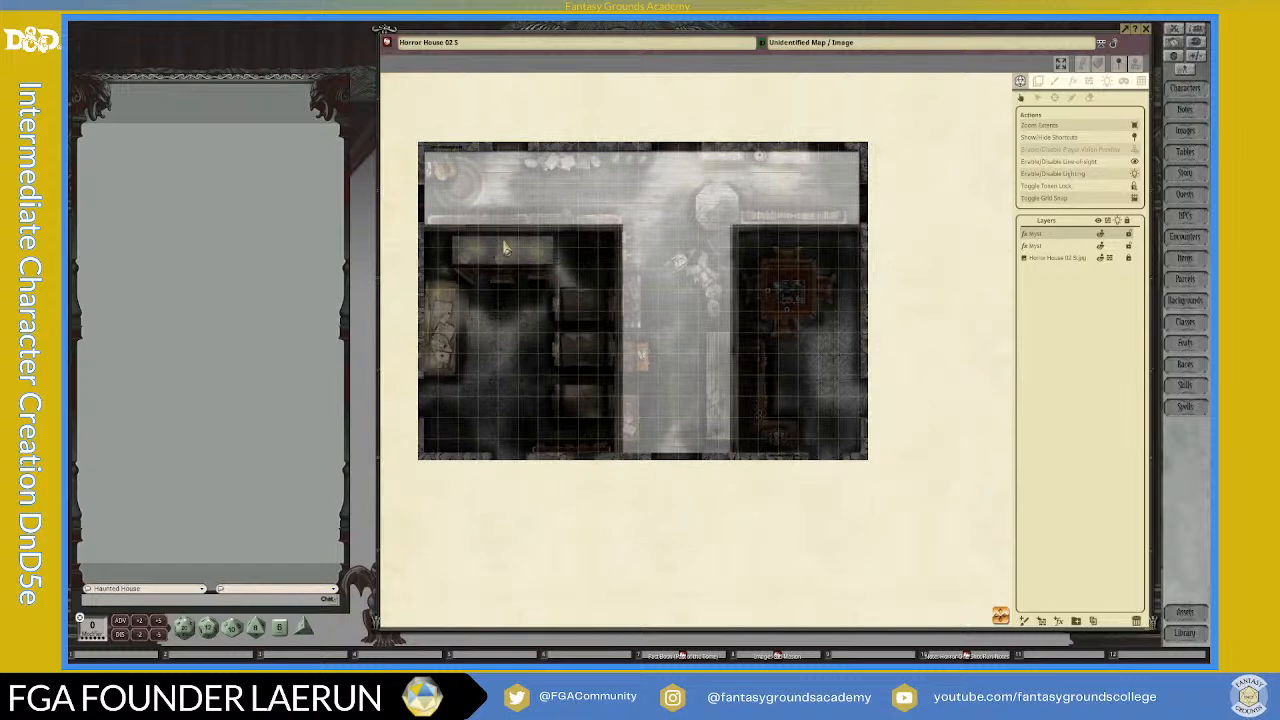
click(1135, 174)
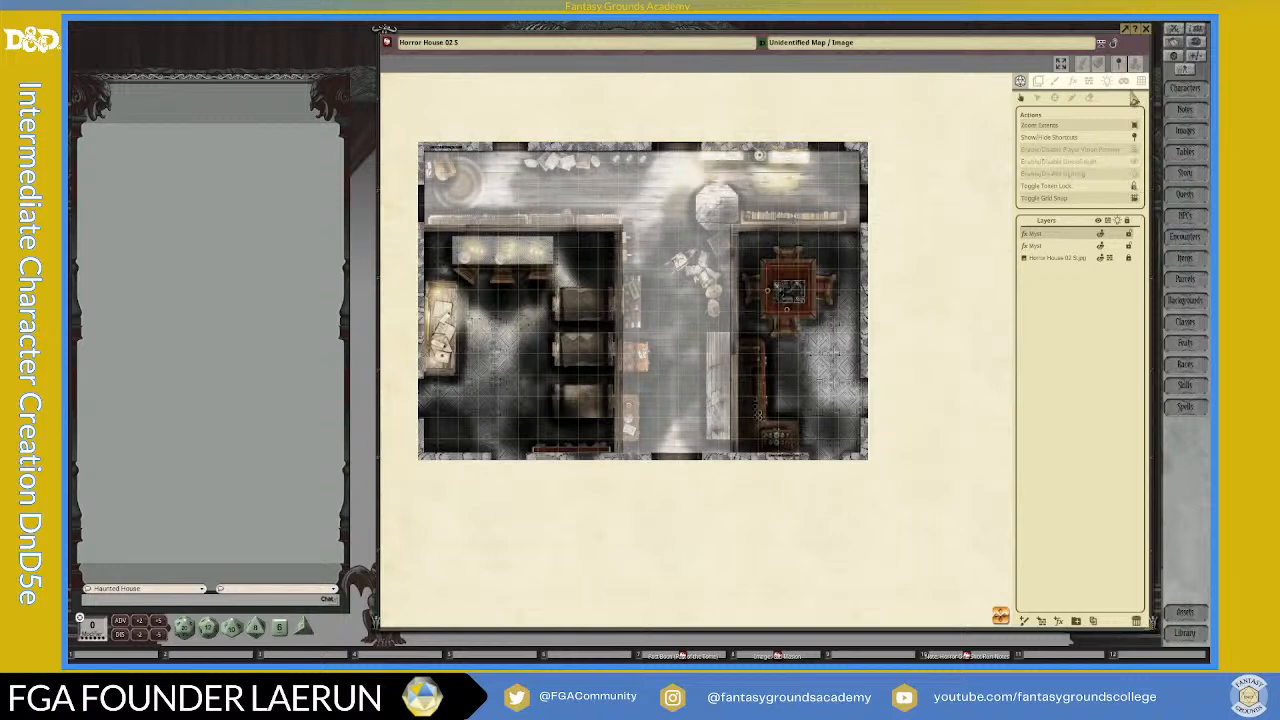
Step: Rename the upper myst layer as Myst R and the lower one as Myst L
click(1106, 82)
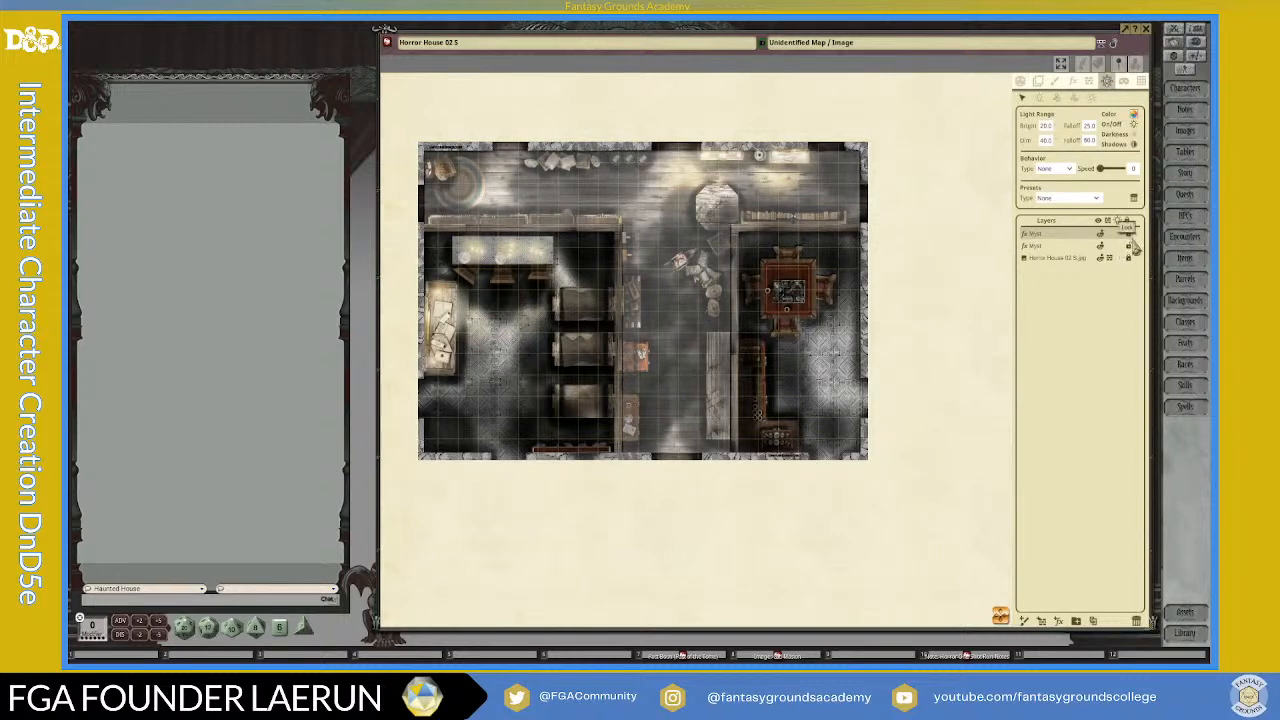
double_click(1052, 234)
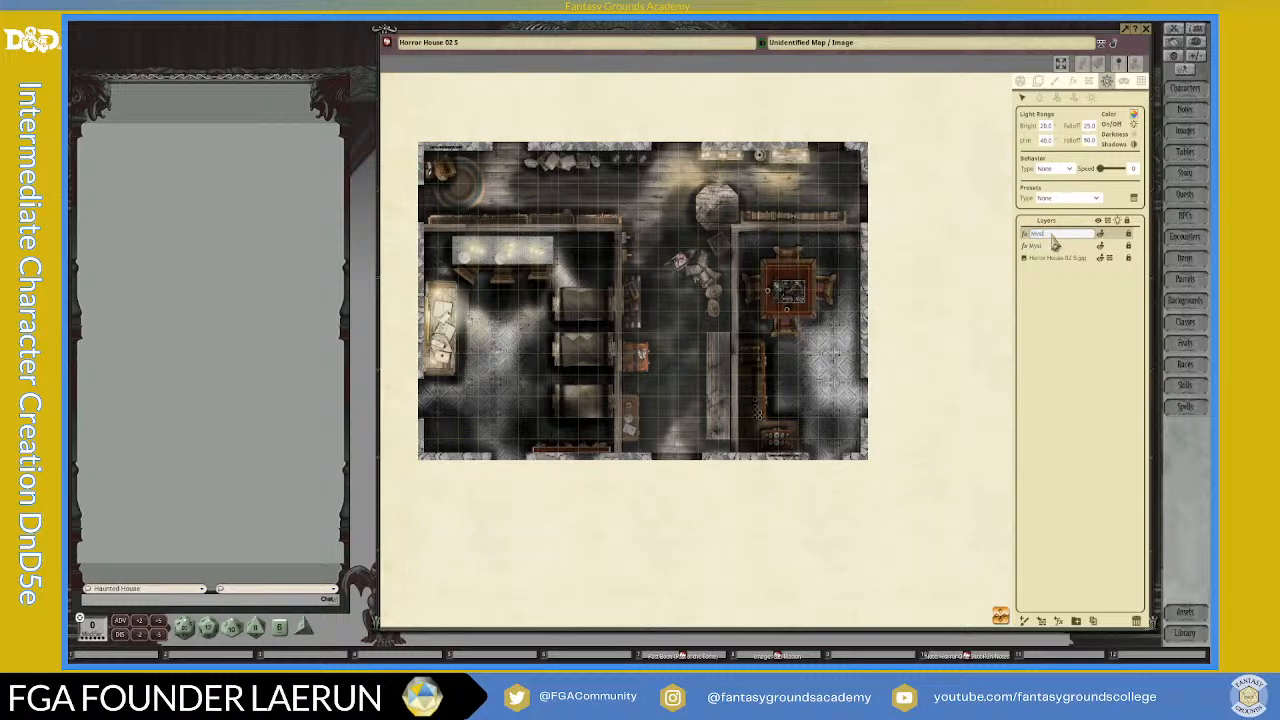
text(R)
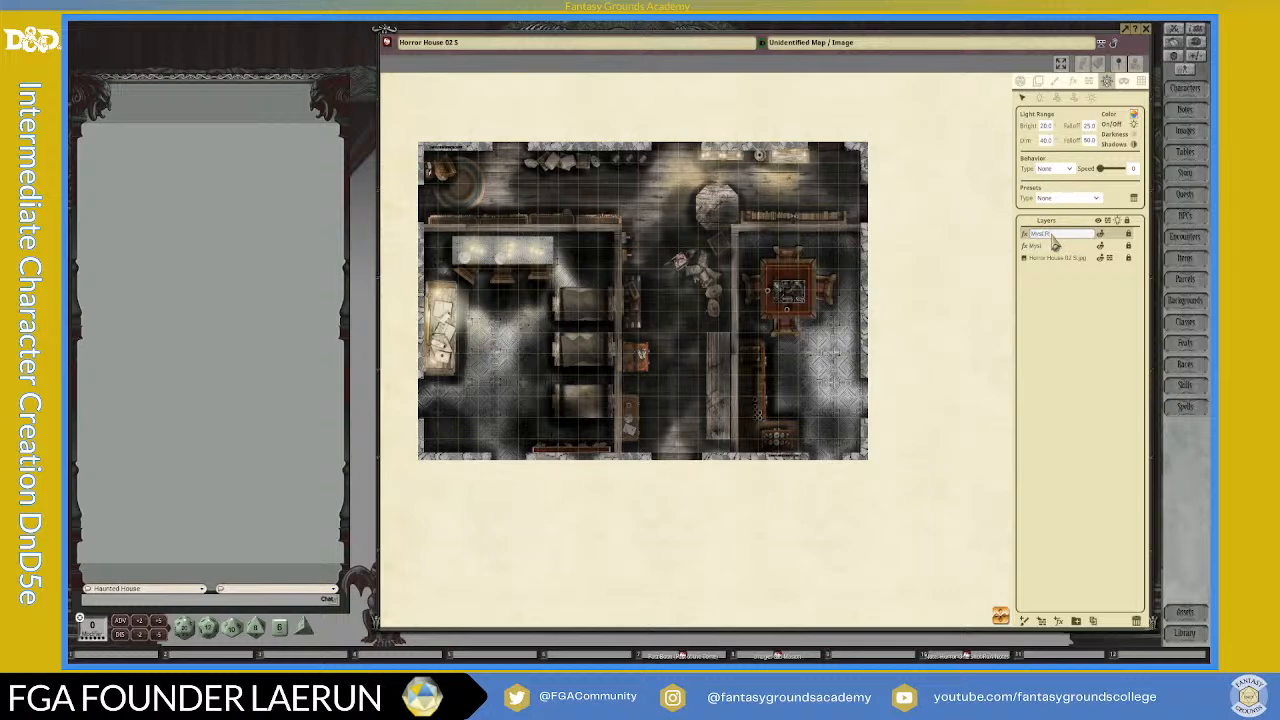
click(1044, 247)
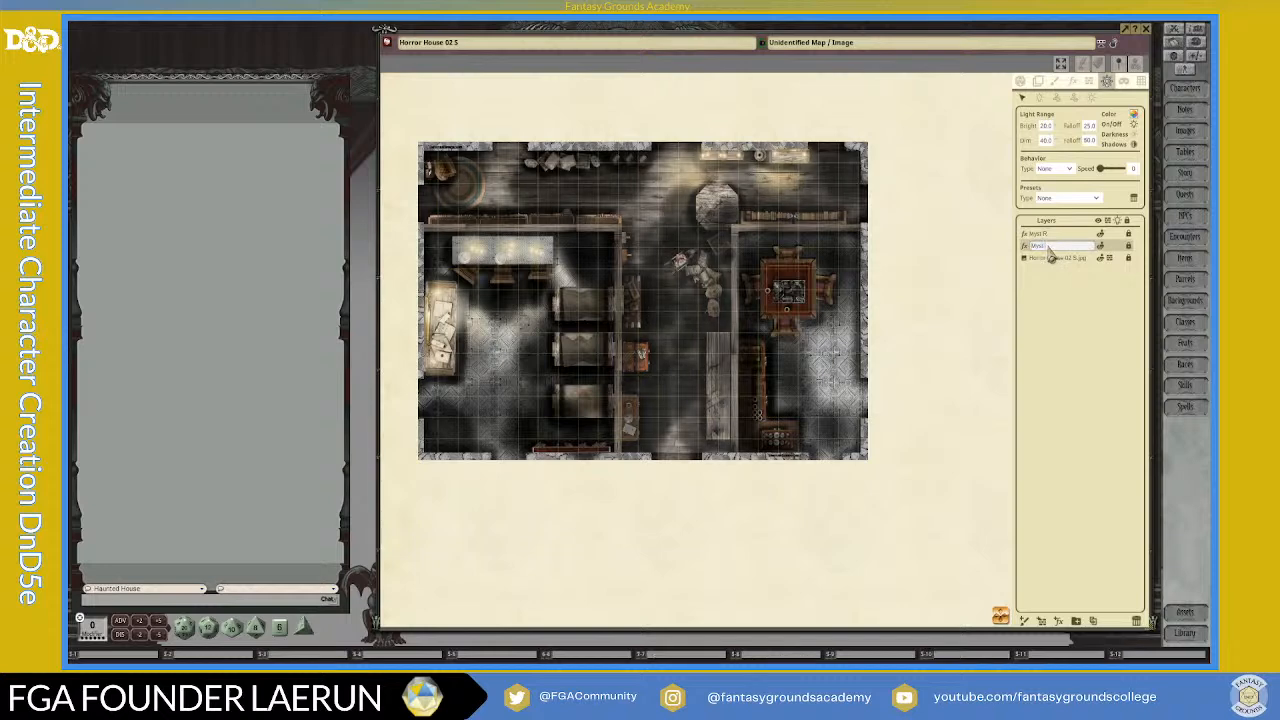
click(1080, 289)
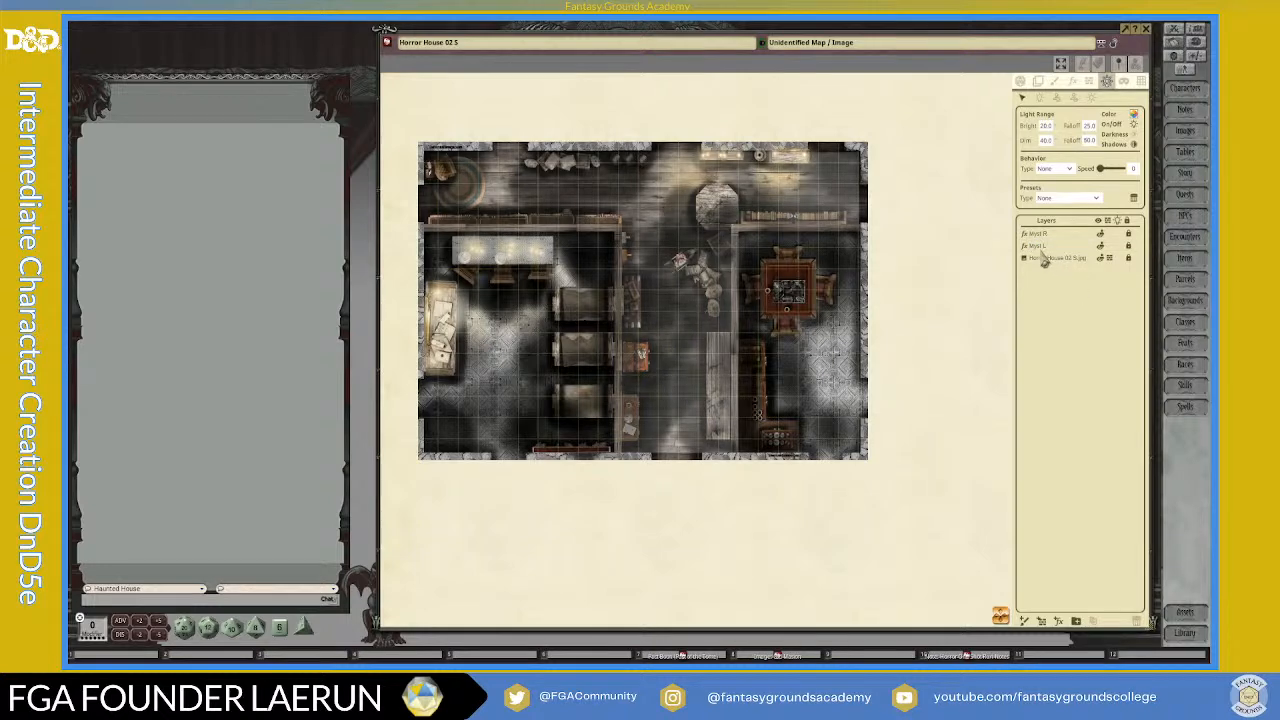
Step: Create a layer folder named Myst Efx, move both myst layers into it and collapse it
click(1075, 621)
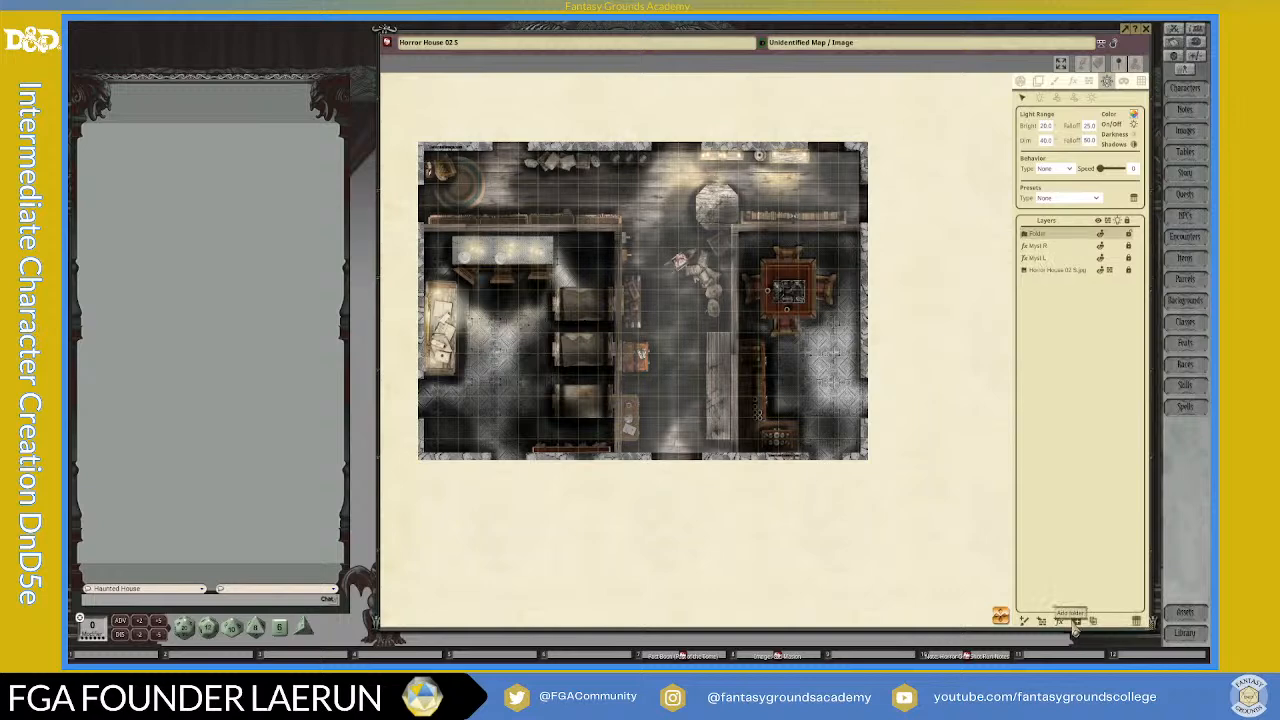
double_click(1038, 234)
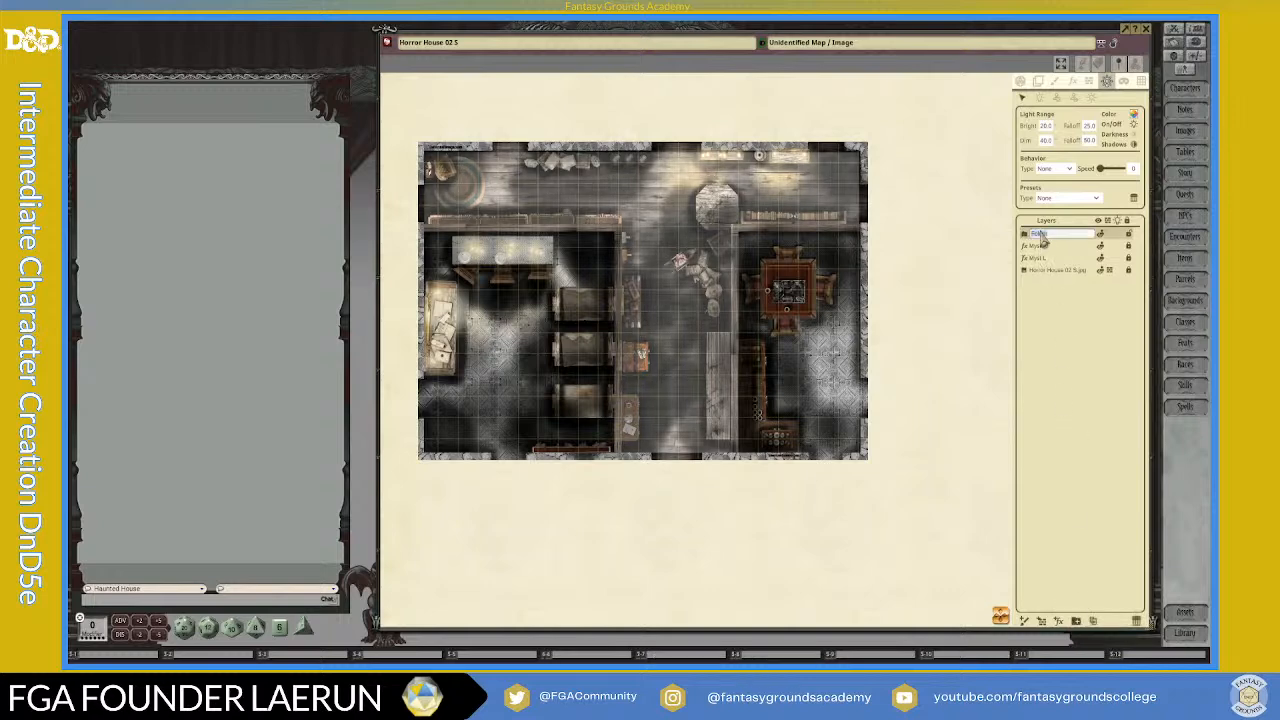
text(Myst Eff)
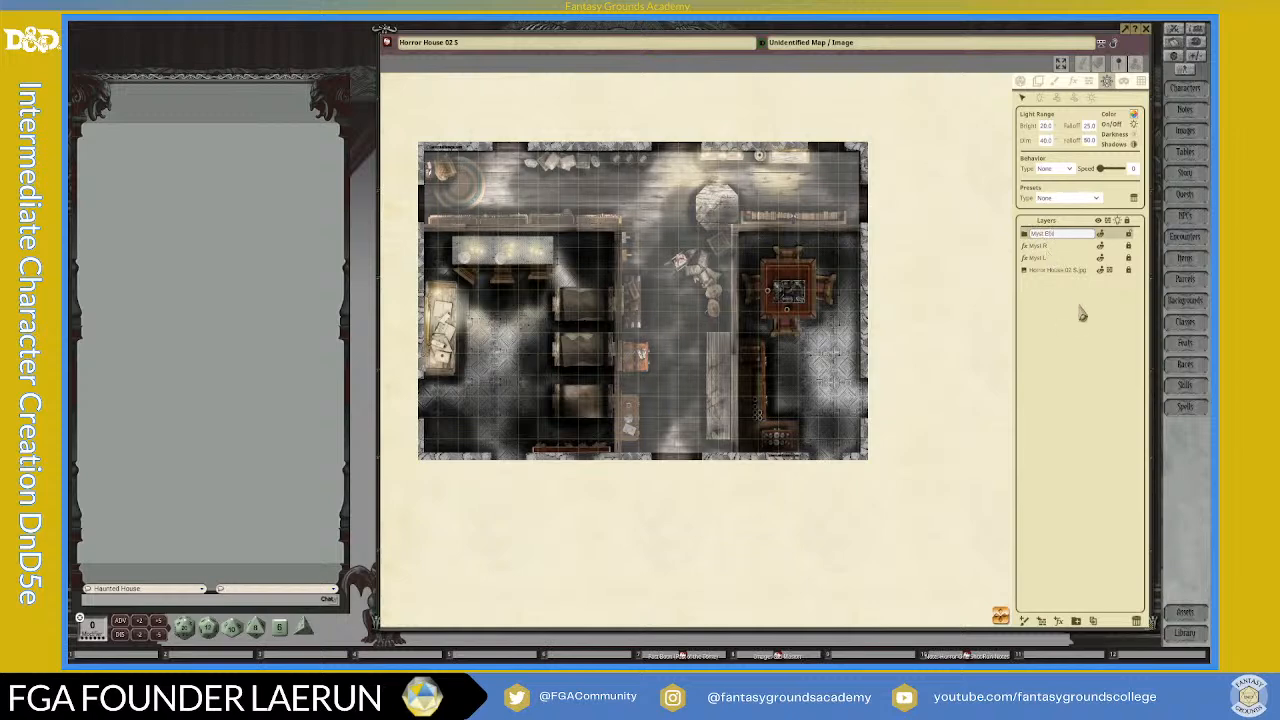
key(Return)
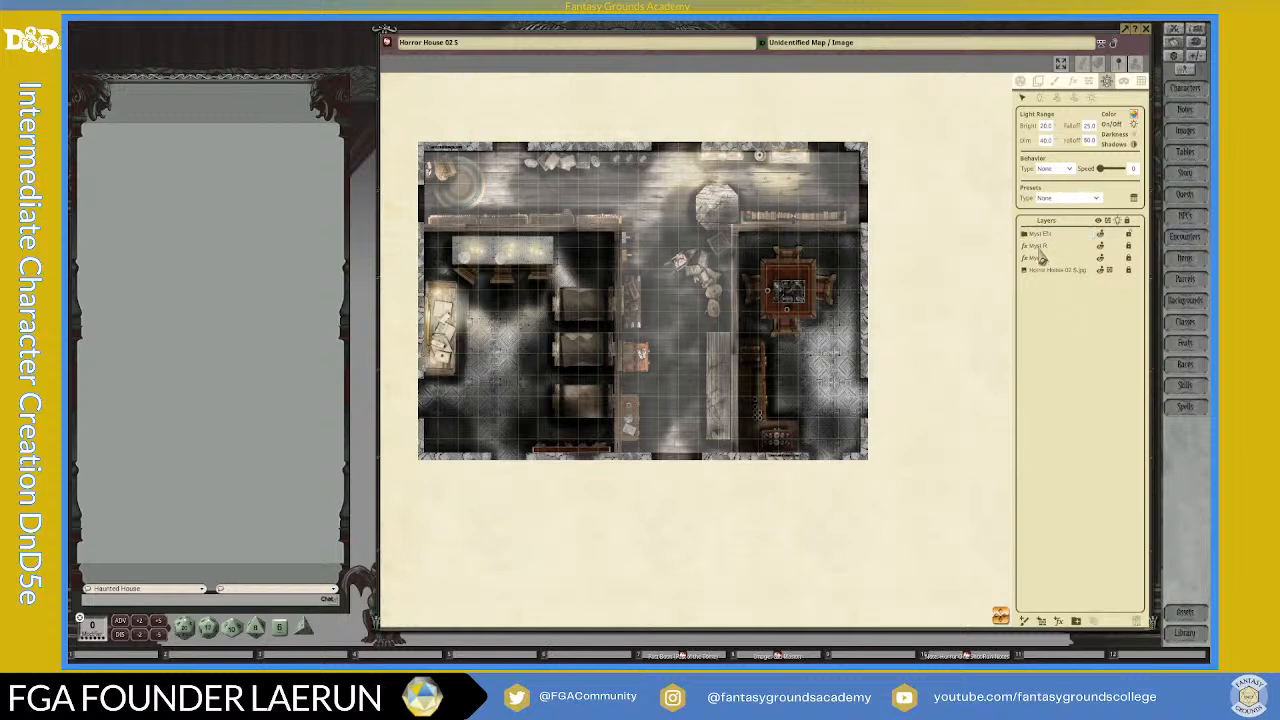
drag(1040, 256, 1040, 244)
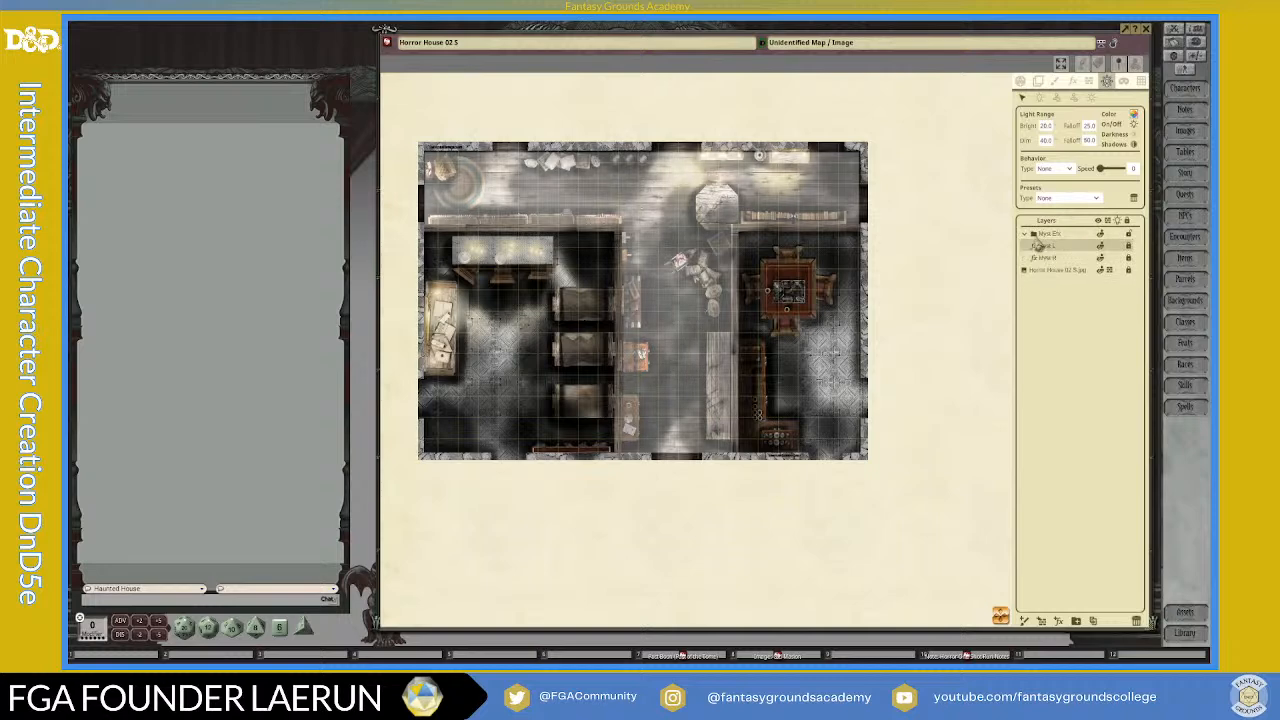
click(1025, 234)
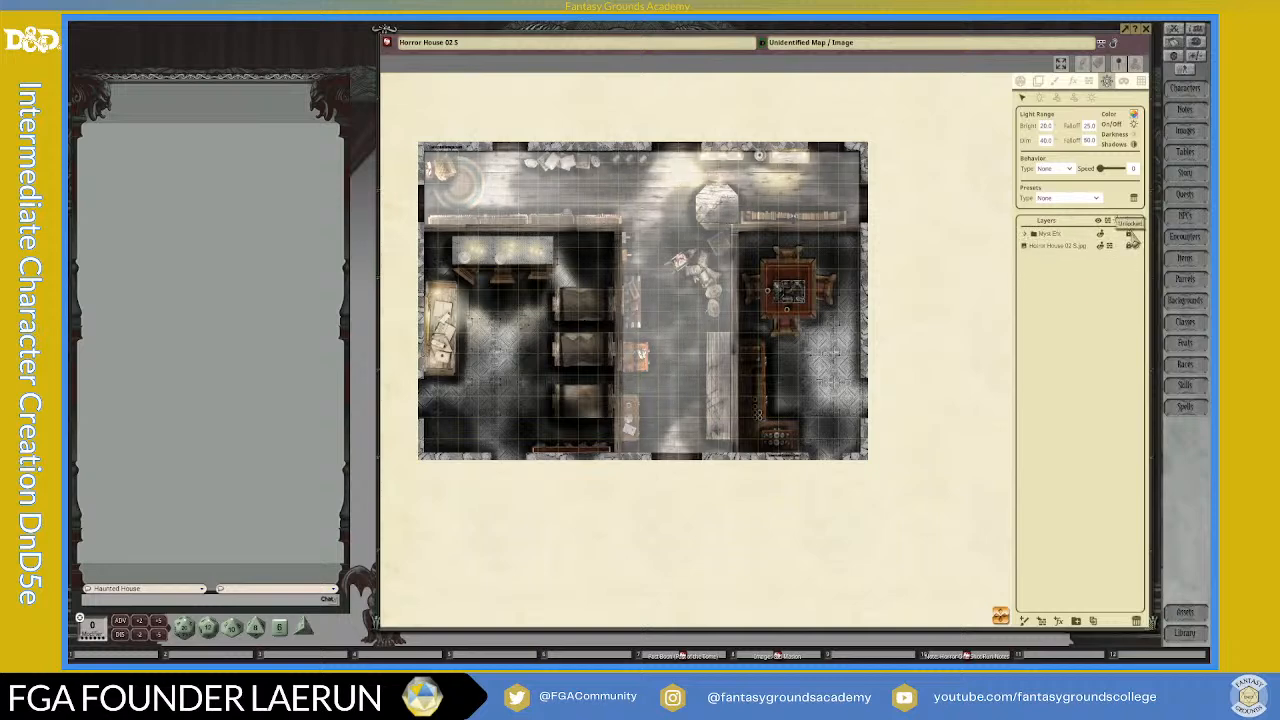
Step: Hide the folder containing the myst effects on the map
click(1101, 236)
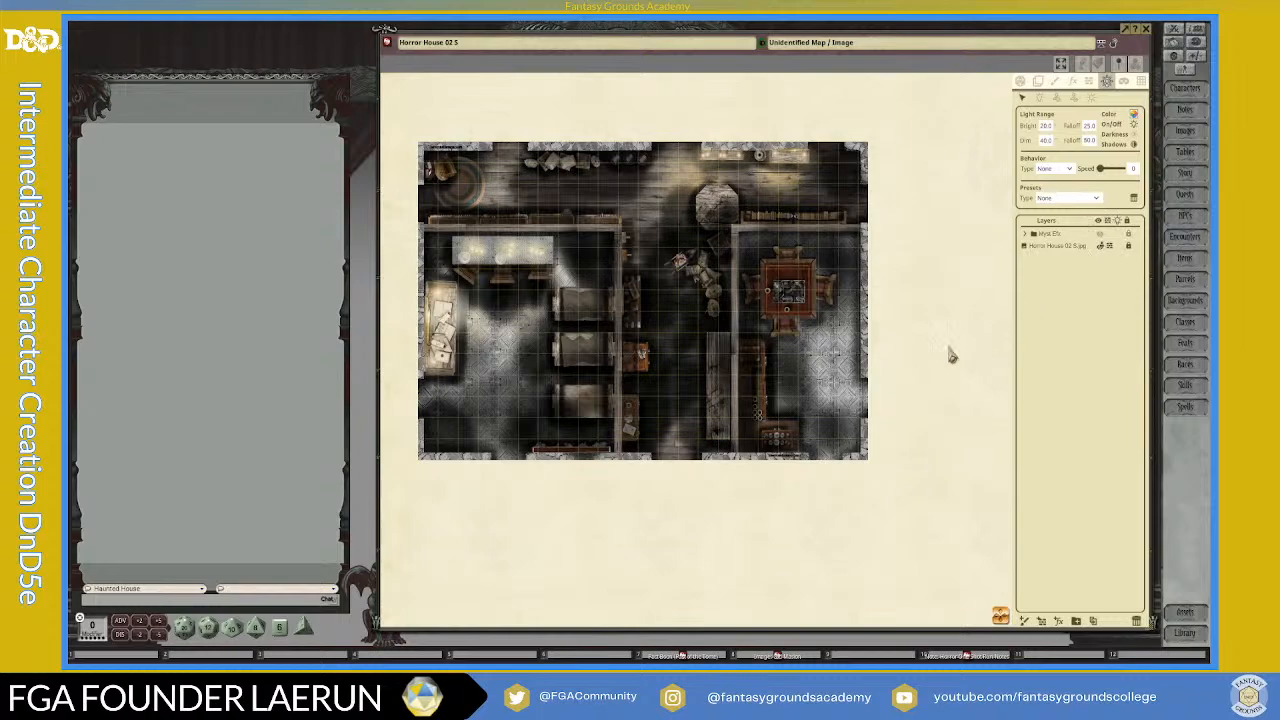
scroll(704, 137, up, 5)
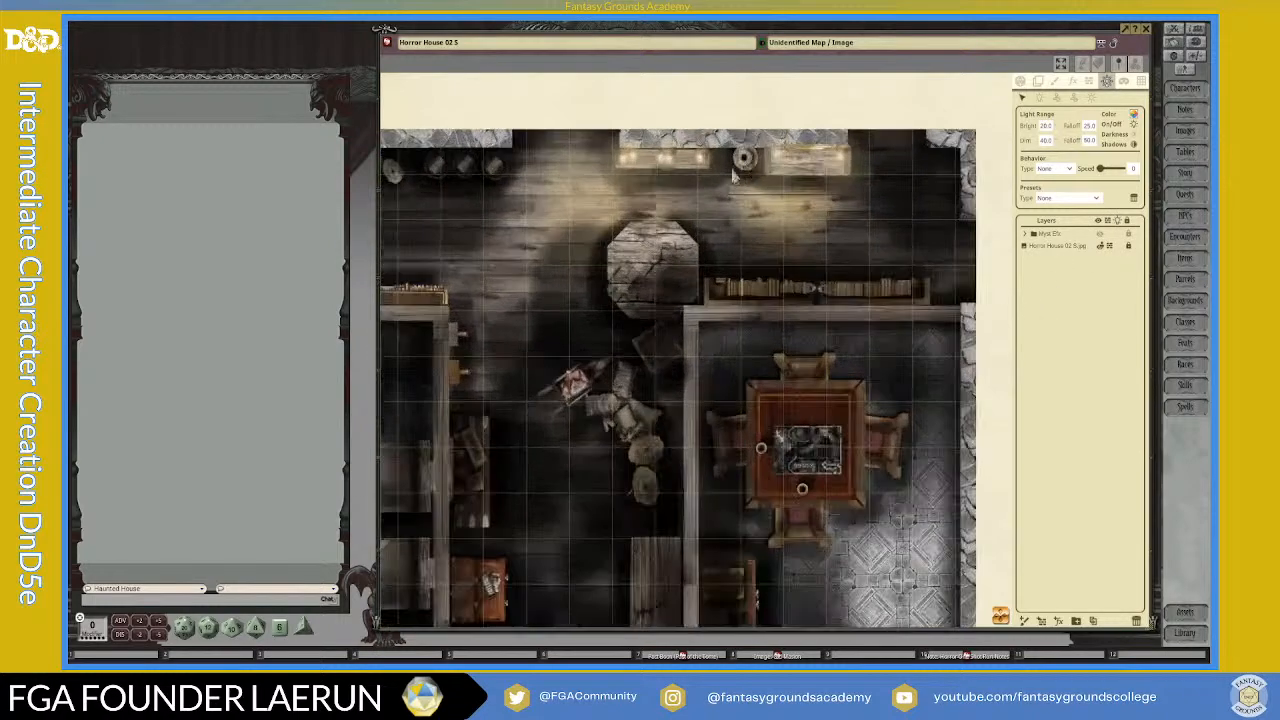
scroll(520, 207, down, 2)
scroll(520, 207, down, 3)
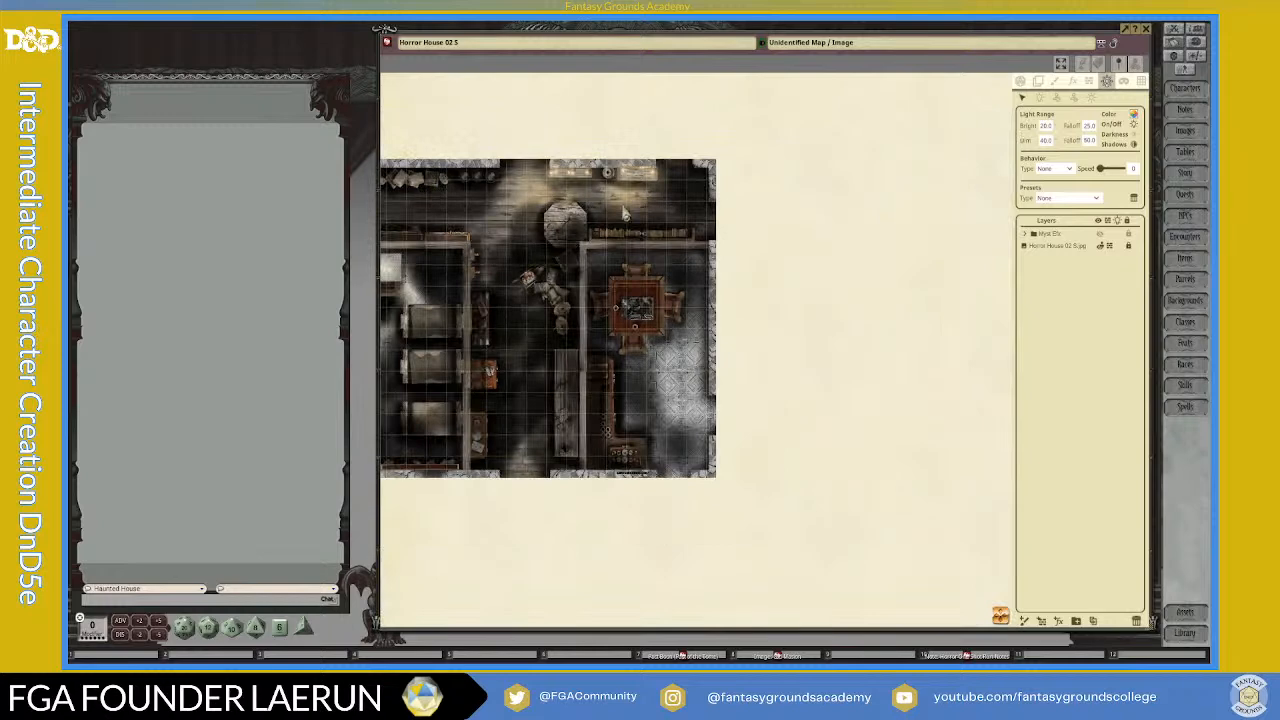
Step: Place lights with the Candle preset on the candles of the two shelves along the map's upper wall
drag(1000, 616, 824, 508)
scroll(745, 236, up, 2)
scroll(762, 236, up, 2)
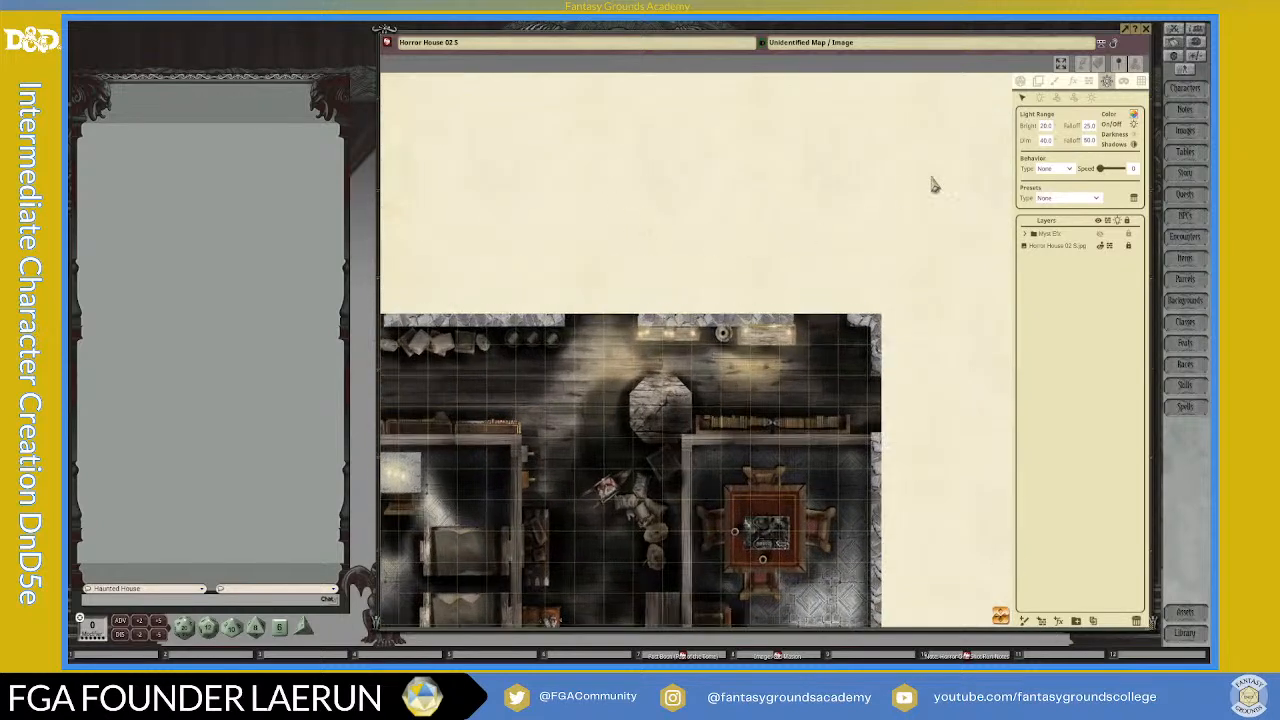
scroll(960, 201, down, 1)
click(1051, 248)
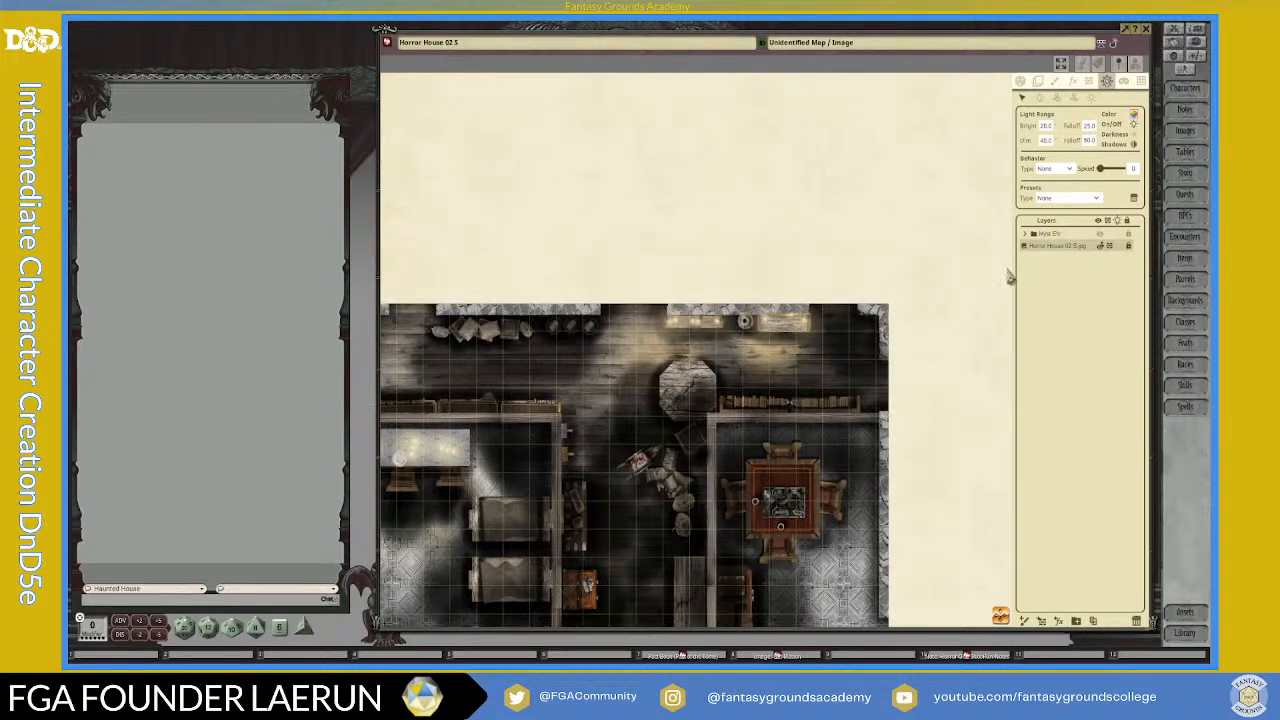
click(1044, 277)
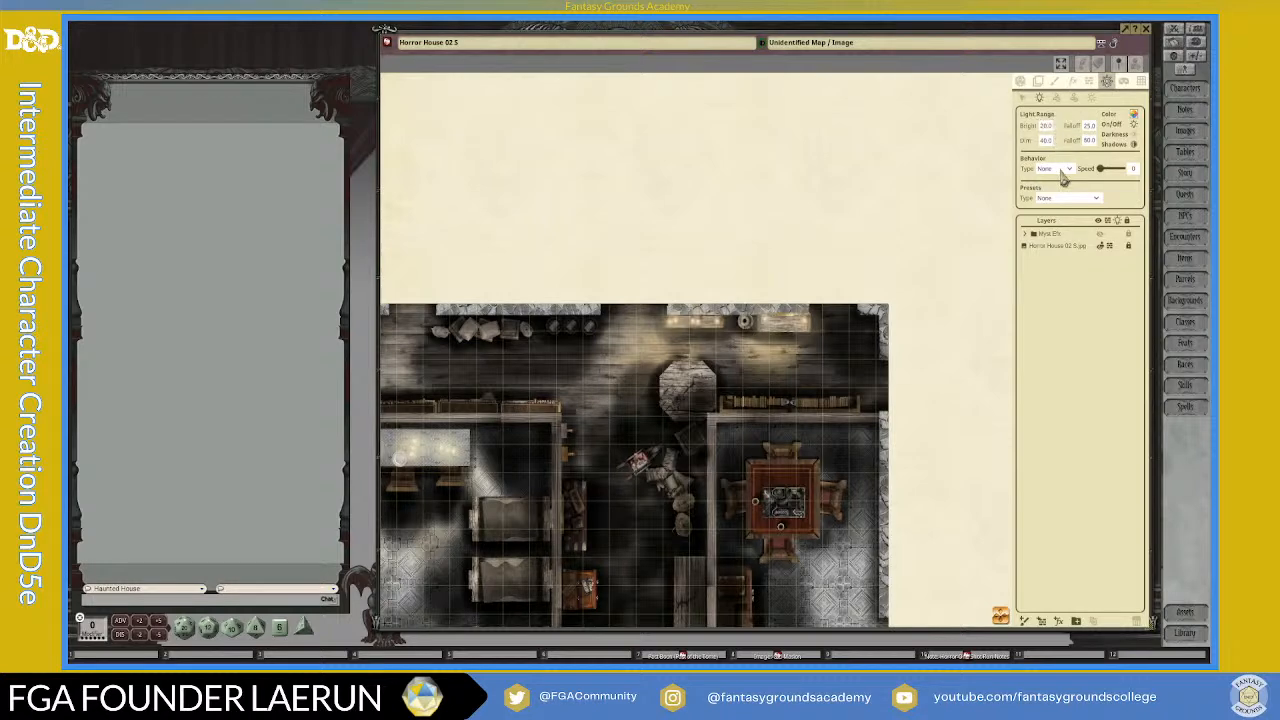
click(1095, 199)
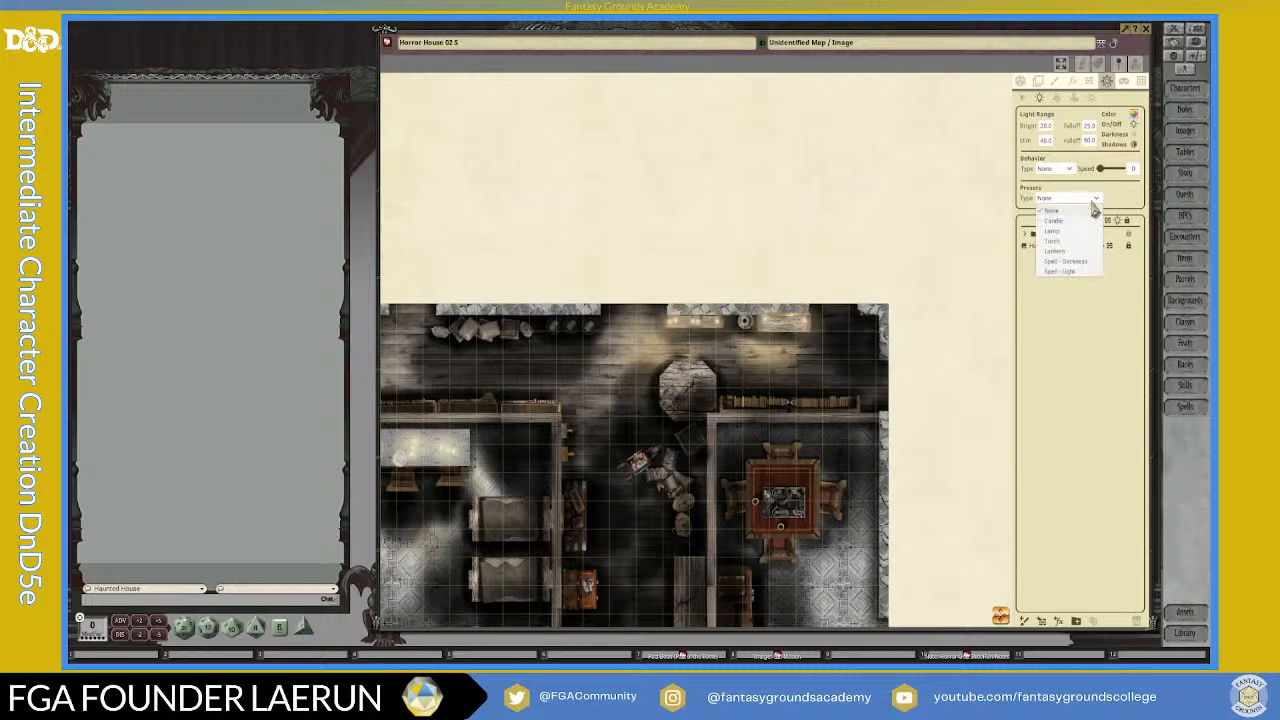
click(1056, 221)
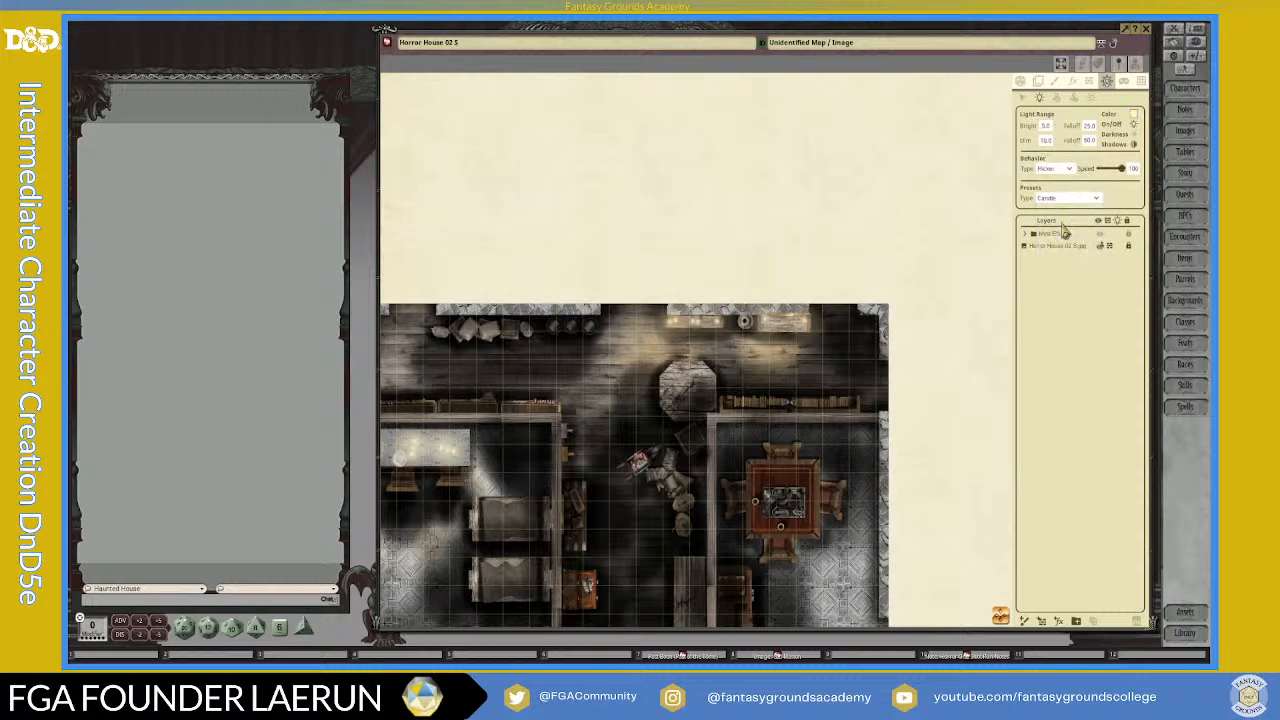
scroll(652, 345, up, 3)
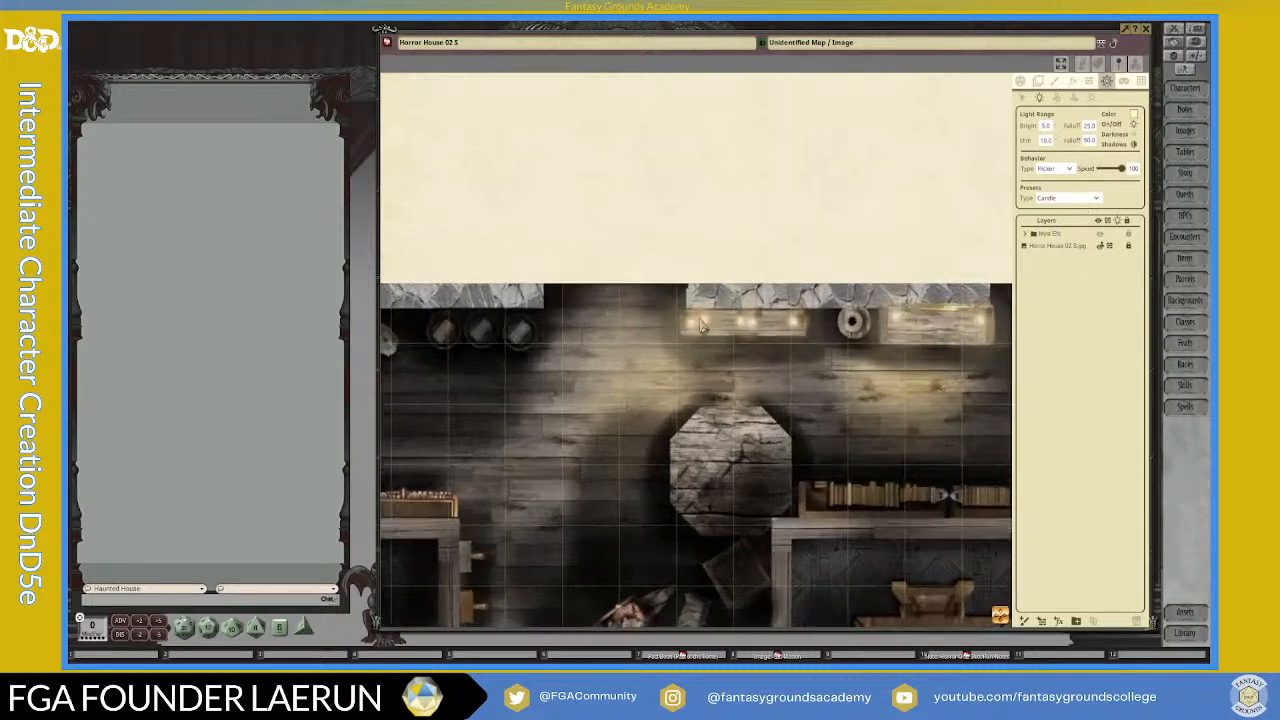
click(690, 330)
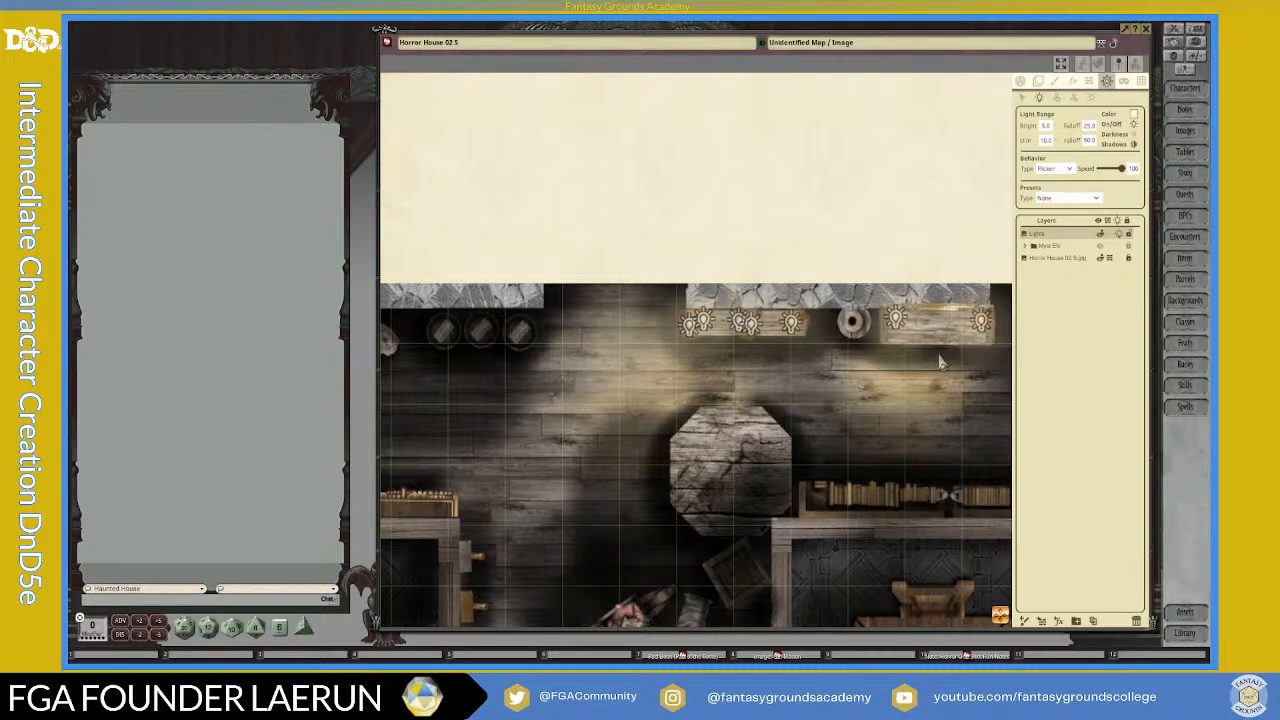
Step: Place candle lights on the three candle clusters of the long table in the map's left room
scroll(972, 343, down, 3)
drag(405, 625, 755, 502)
scroll(722, 250, up, 3)
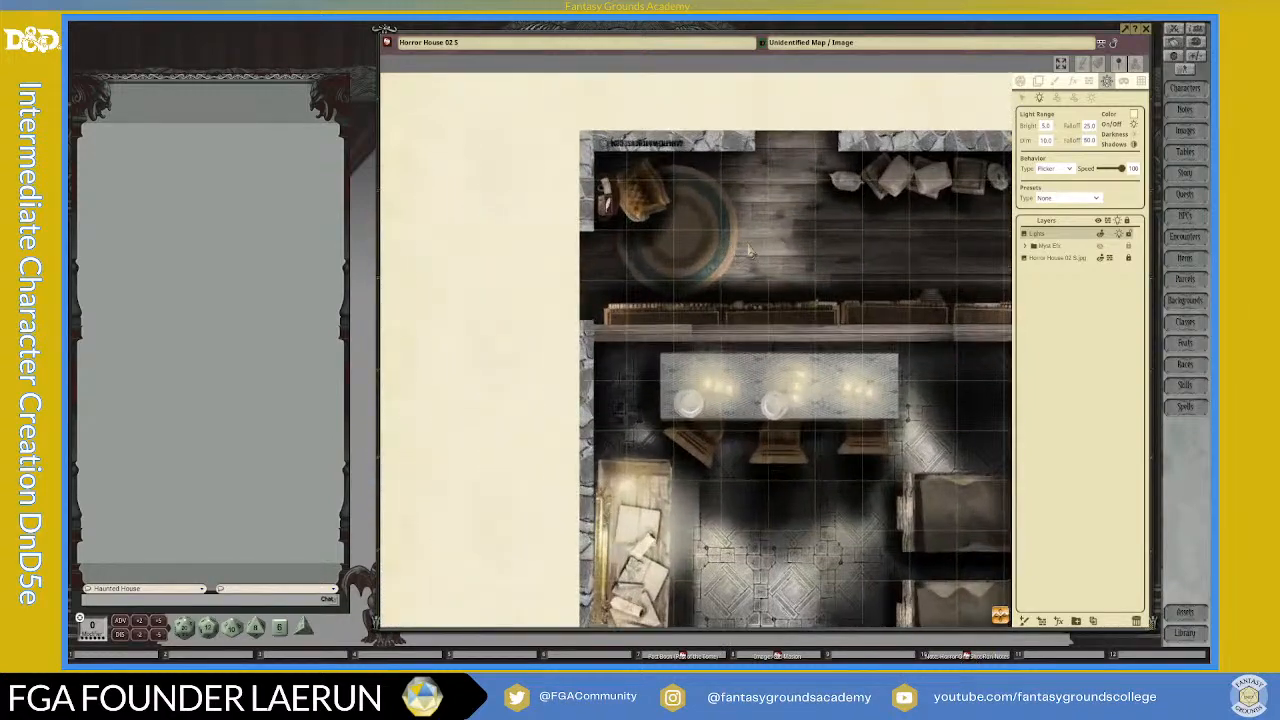
click(688, 440)
click(719, 440)
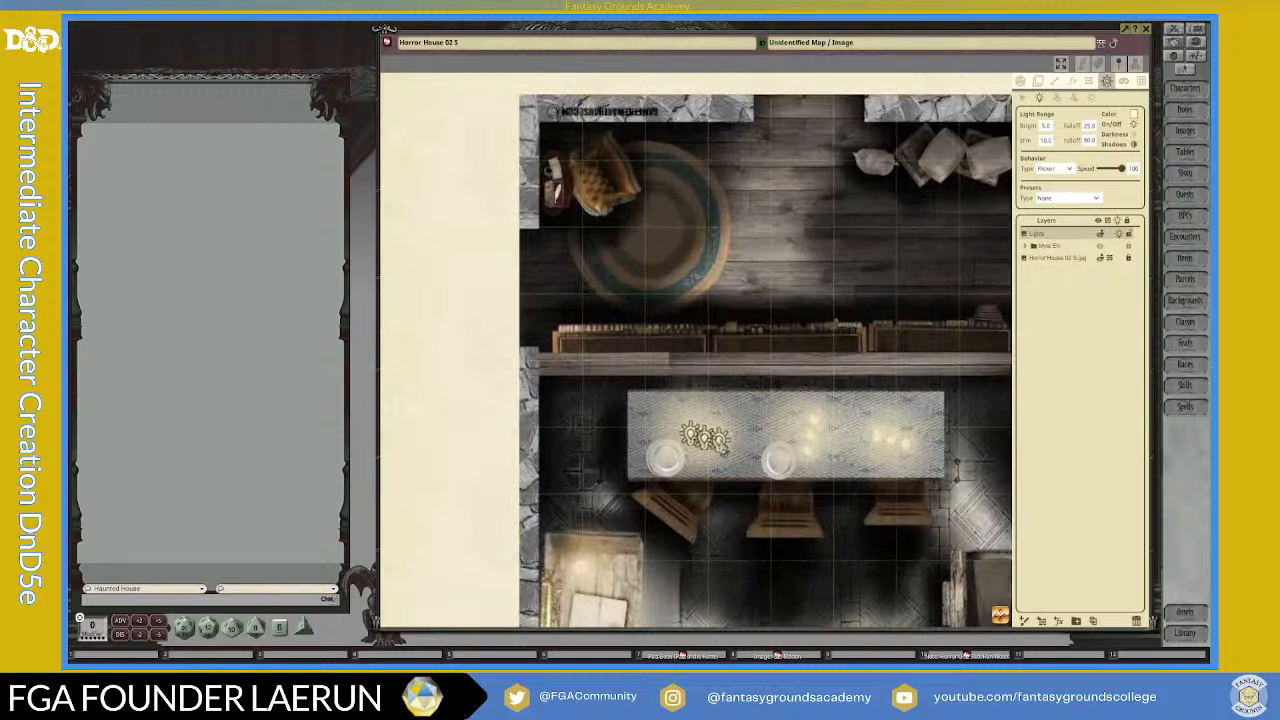
click(812, 442)
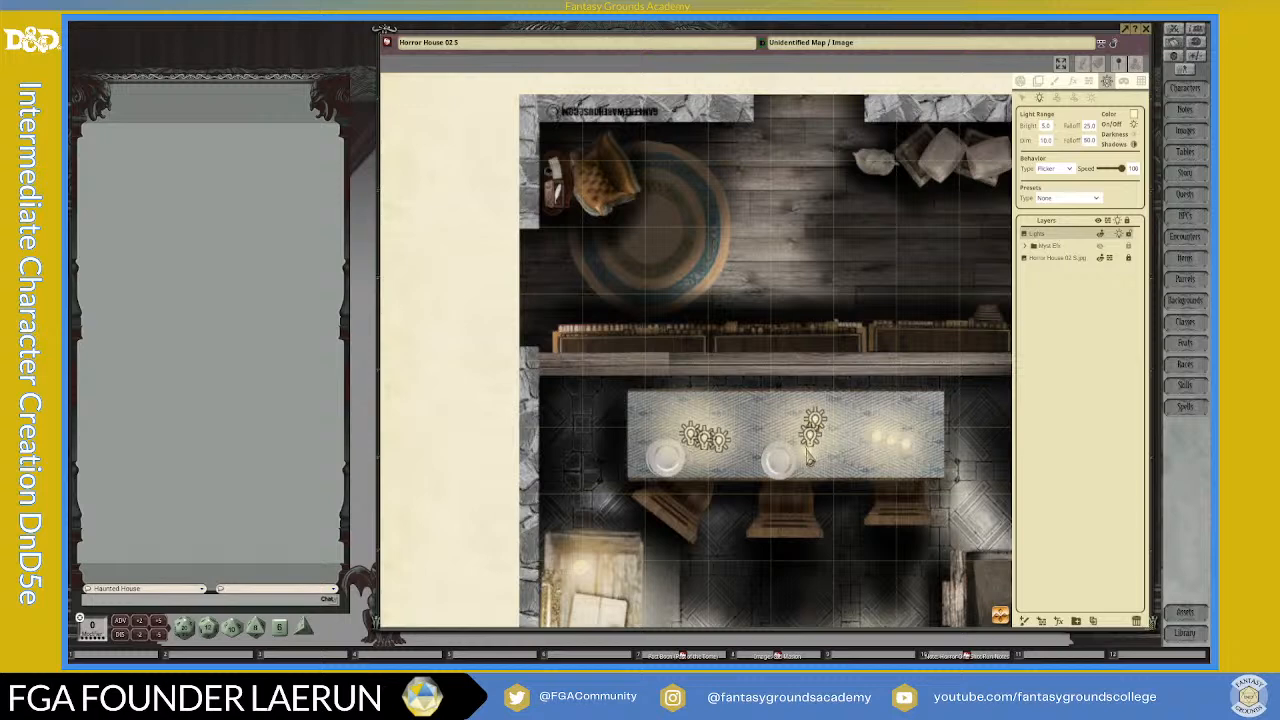
click(810, 457)
click(878, 443)
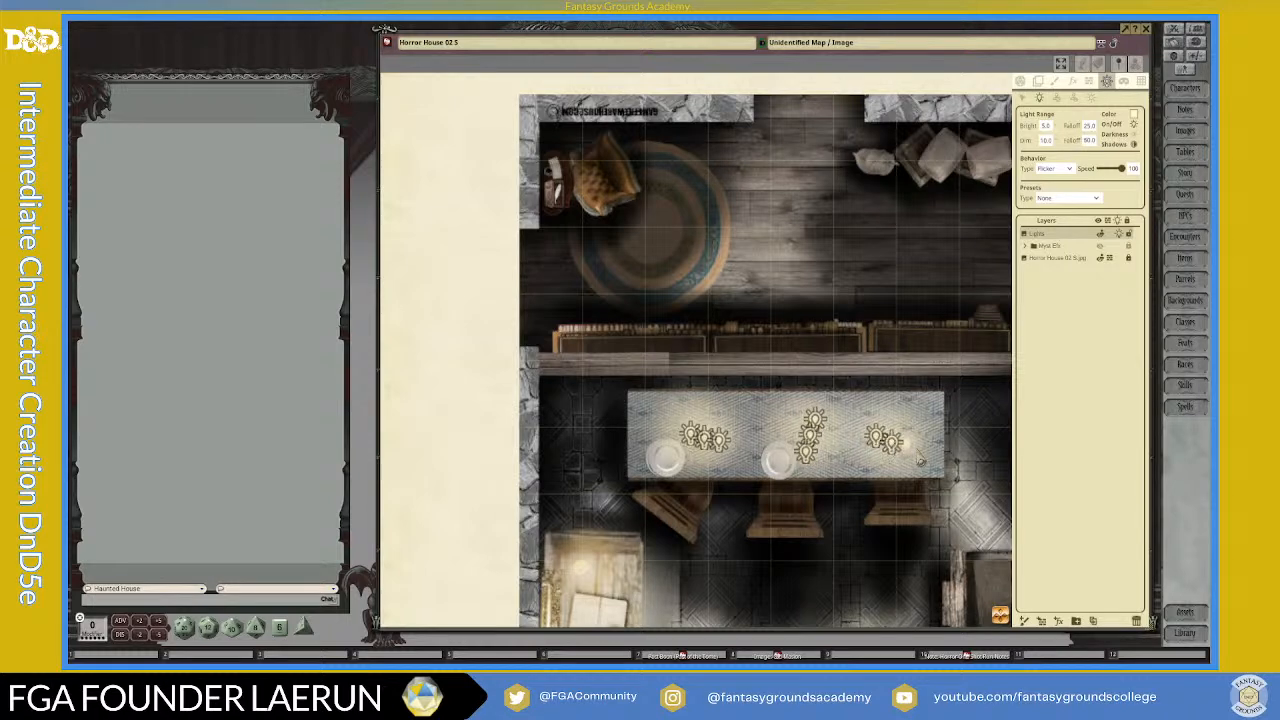
Step: Place one candle light at each end of the paper-strewn desk along the map's left wall
scroll(910, 452, down, 5)
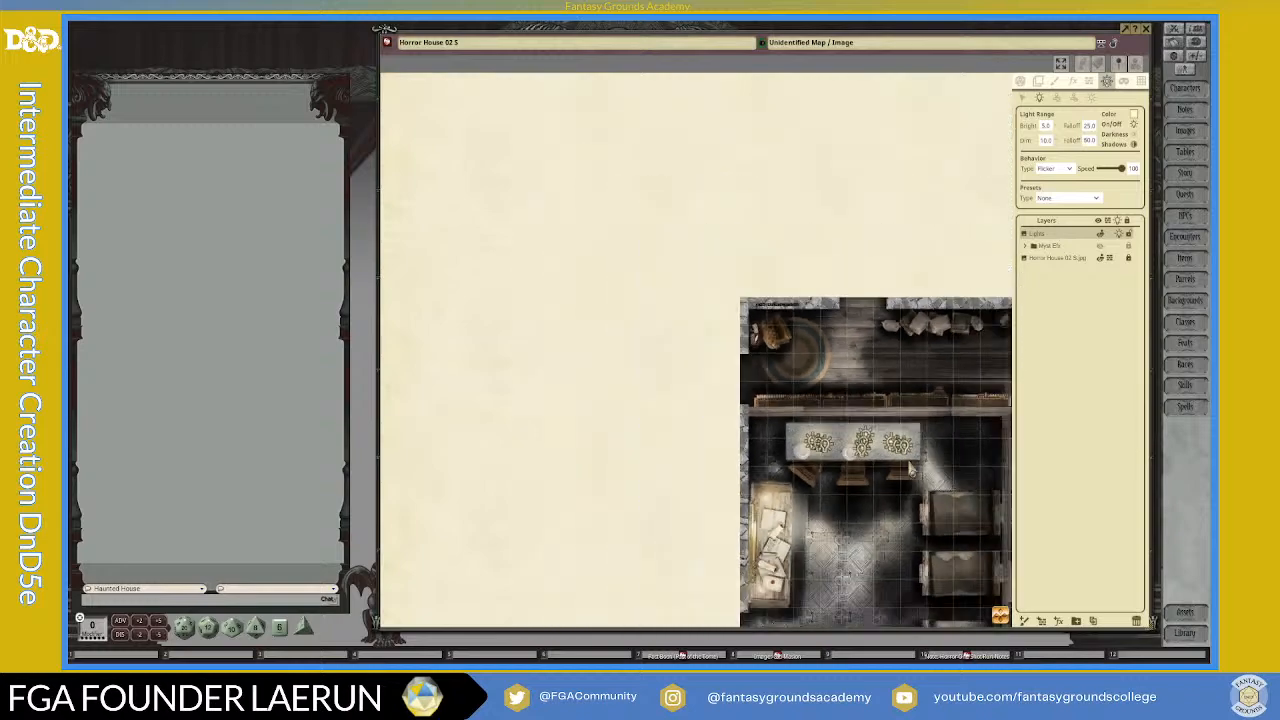
scroll(698, 522, up, 5)
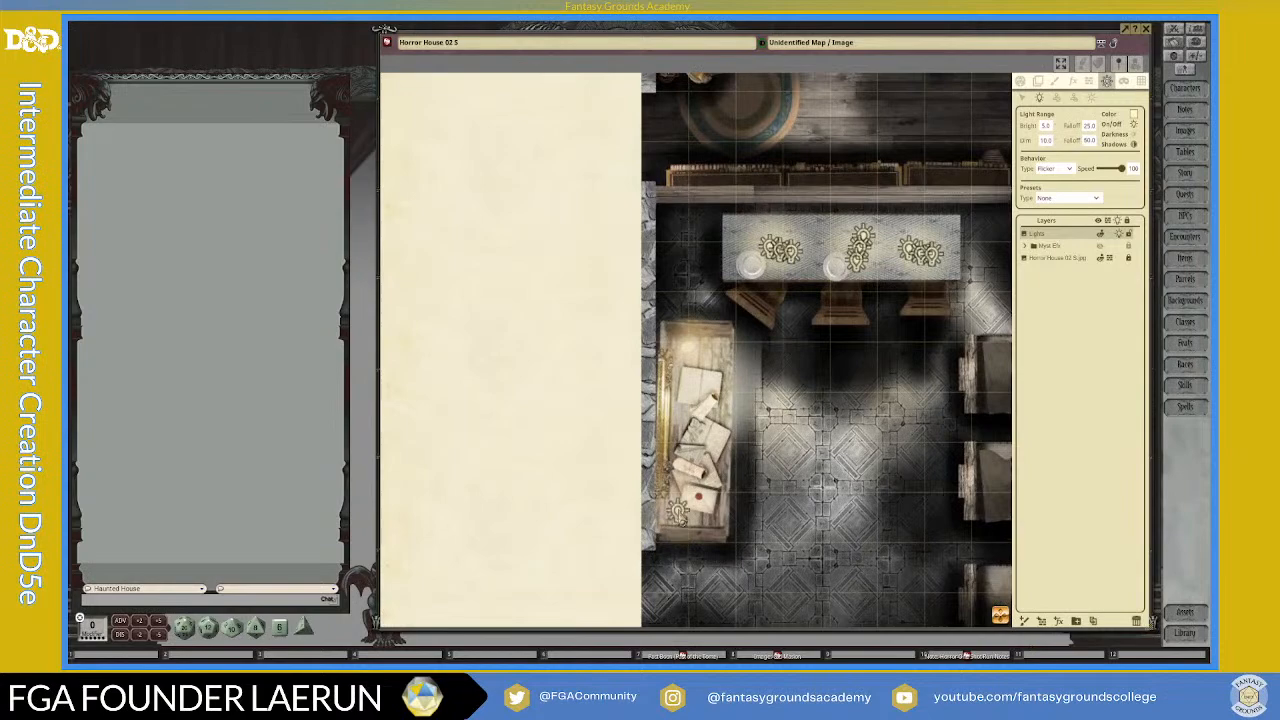
scroll(1010, 604, down, 5)
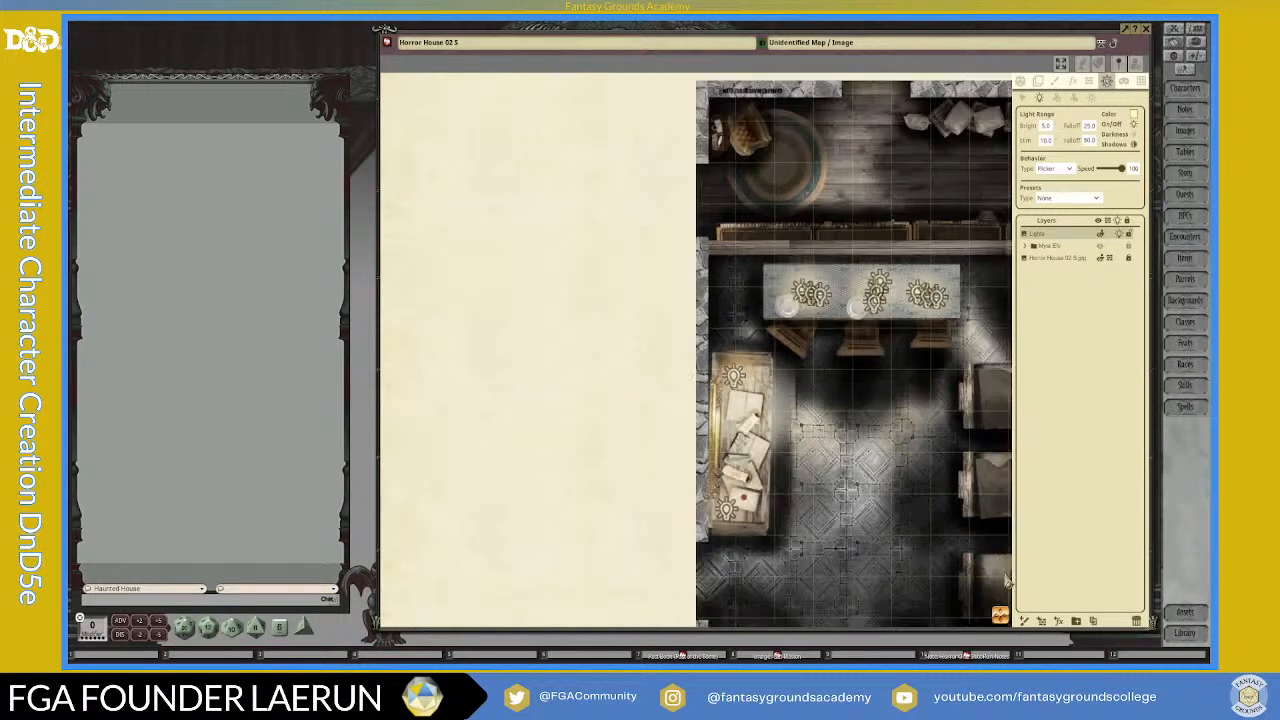
Step: Examine the central corridor and the right room of the map for further light sources
drag(1003, 619, 1212, 609)
scroll(728, 384, up, 5)
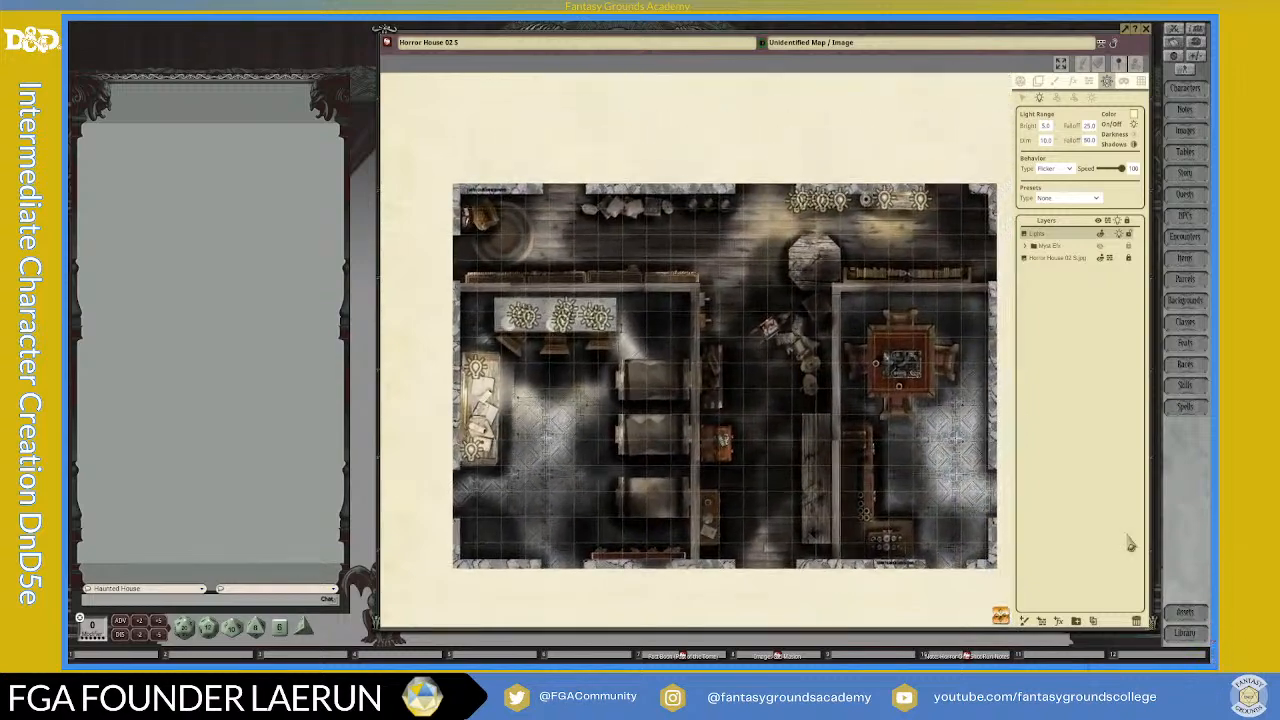
scroll(716, 500, down, 1)
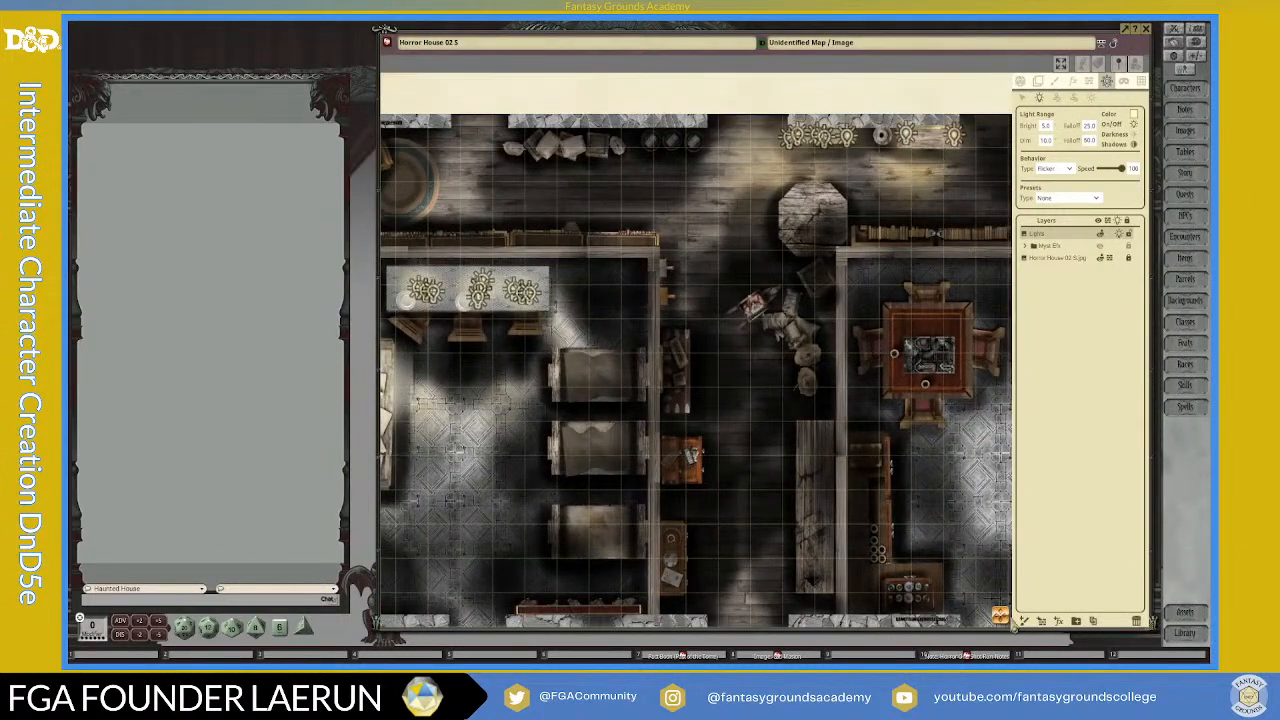
drag(1043, 628, 1150, 648)
scroll(862, 225, up, 3)
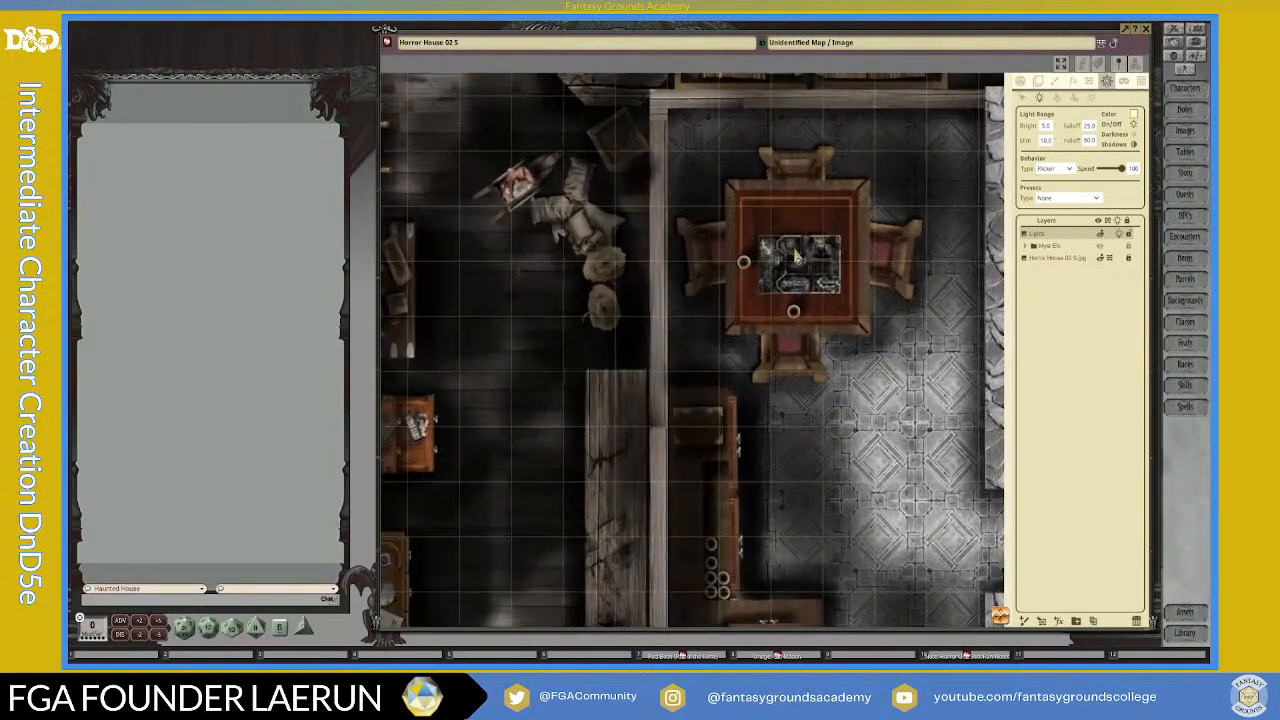
scroll(740, 380, down, 2)
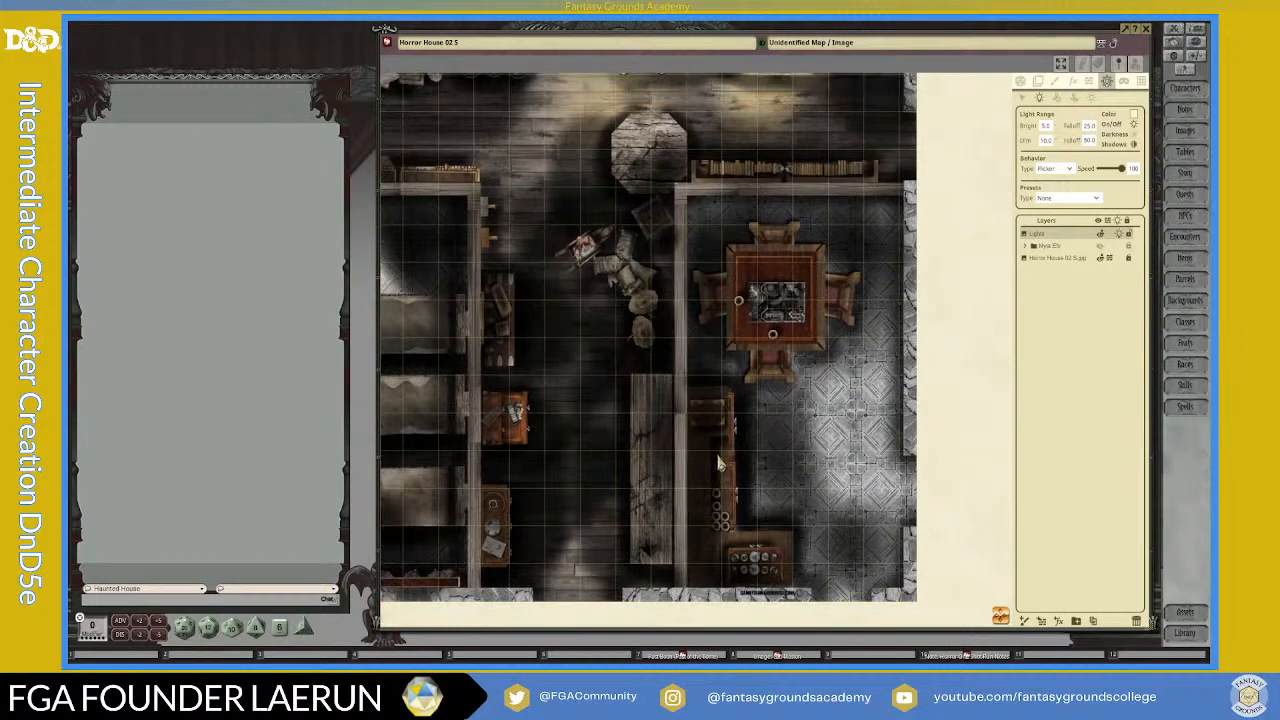
scroll(775, 572, up, 3)
scroll(775, 575, down, 2)
scroll(775, 575, down, 1)
scroll(622, 332, down, 2)
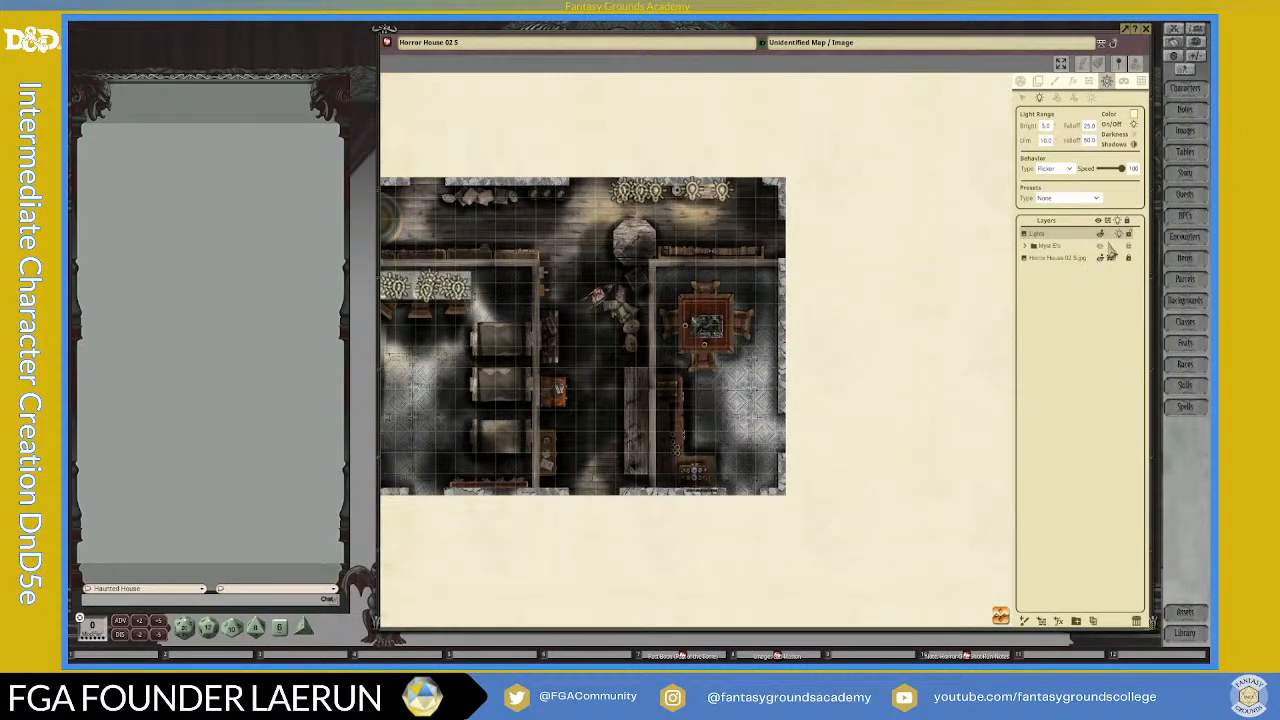
Step: Rename the new lights layer as Lights Candles
click(1056, 236)
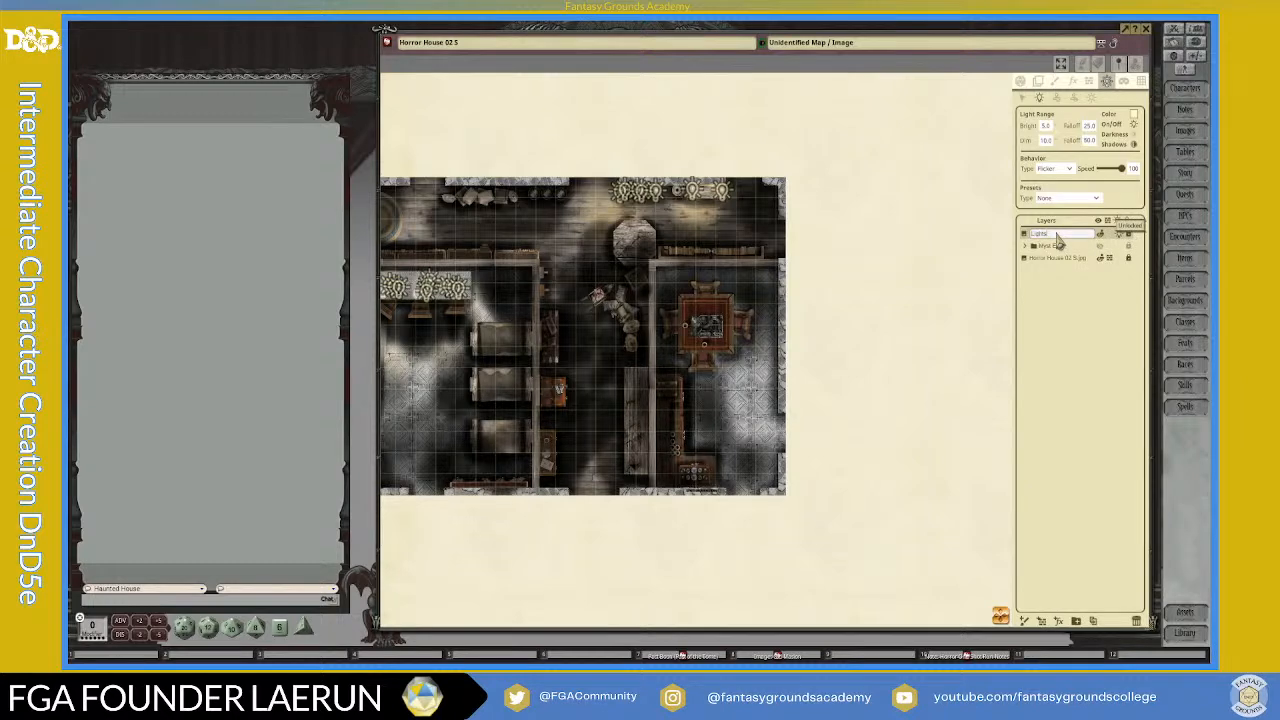
text(Co)
text(ndles)
click(1075, 291)
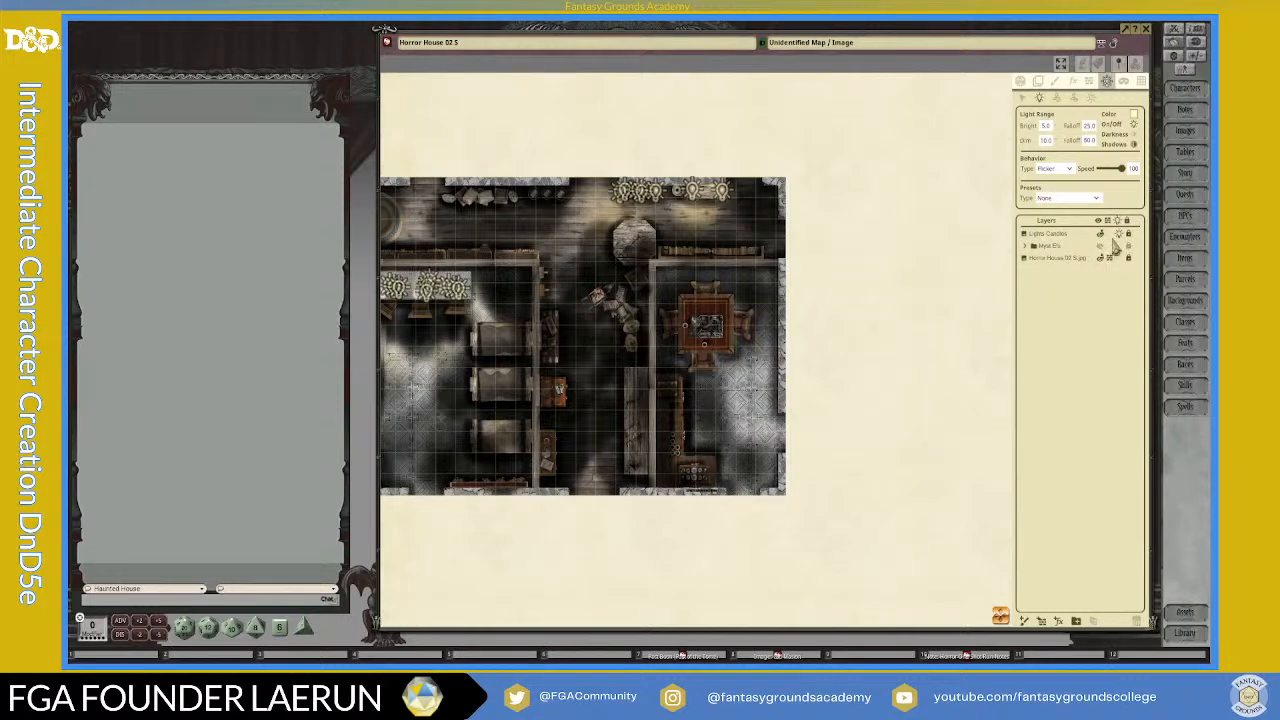
Step: Enable player vision preview, line of sight and lighting, and inspect the candlelight across the map
click(1024, 98)
click(1021, 82)
click(1135, 173)
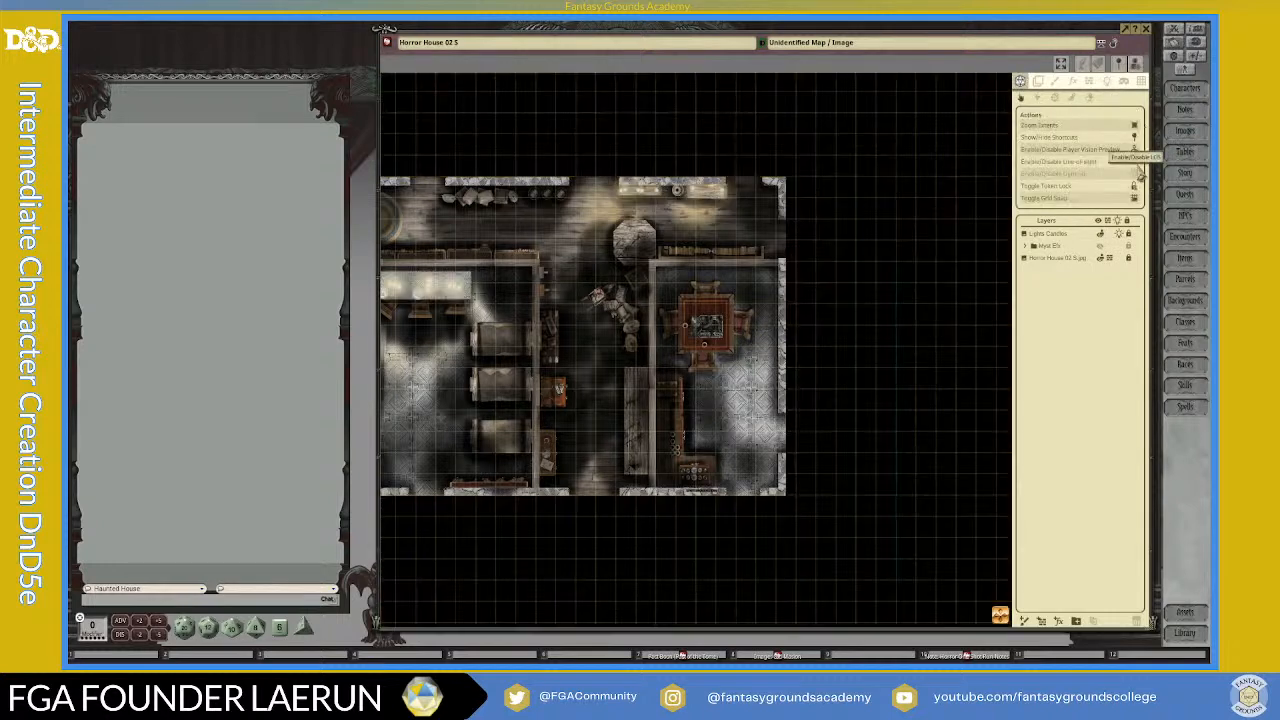
scroll(602, 262, up, 2)
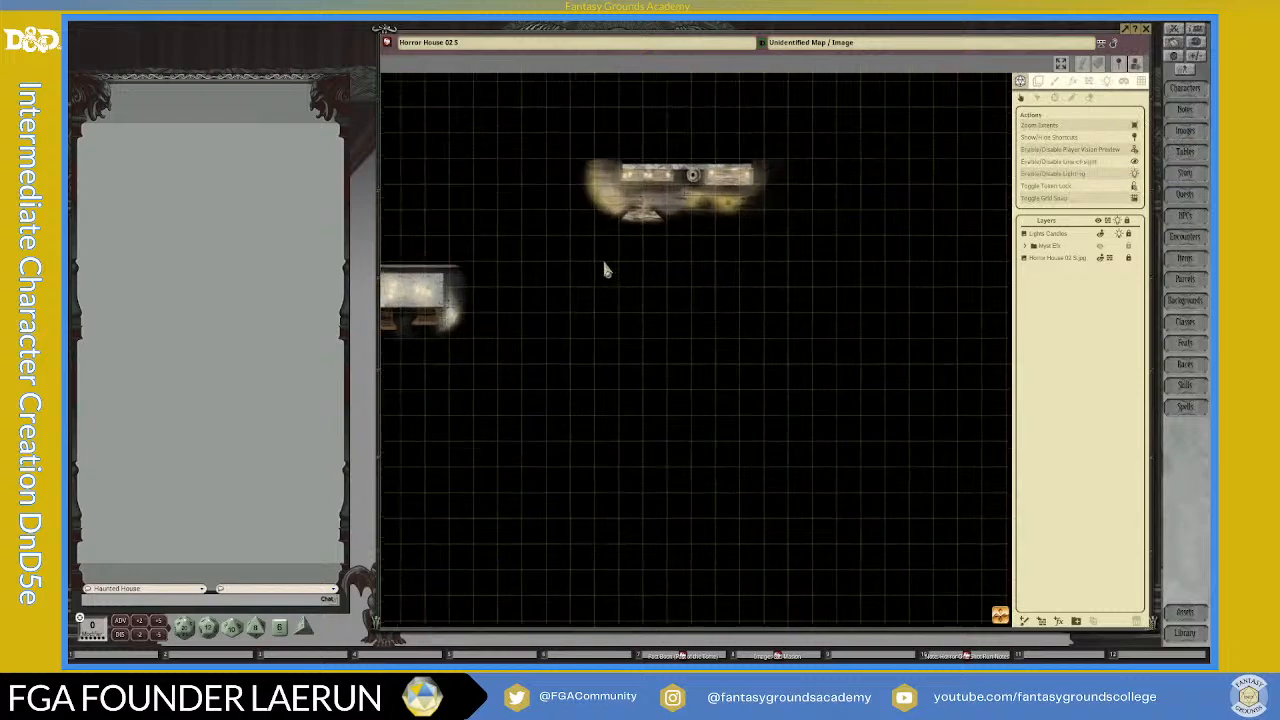
scroll(608, 285, down, 5)
scroll(929, 597, up, 5)
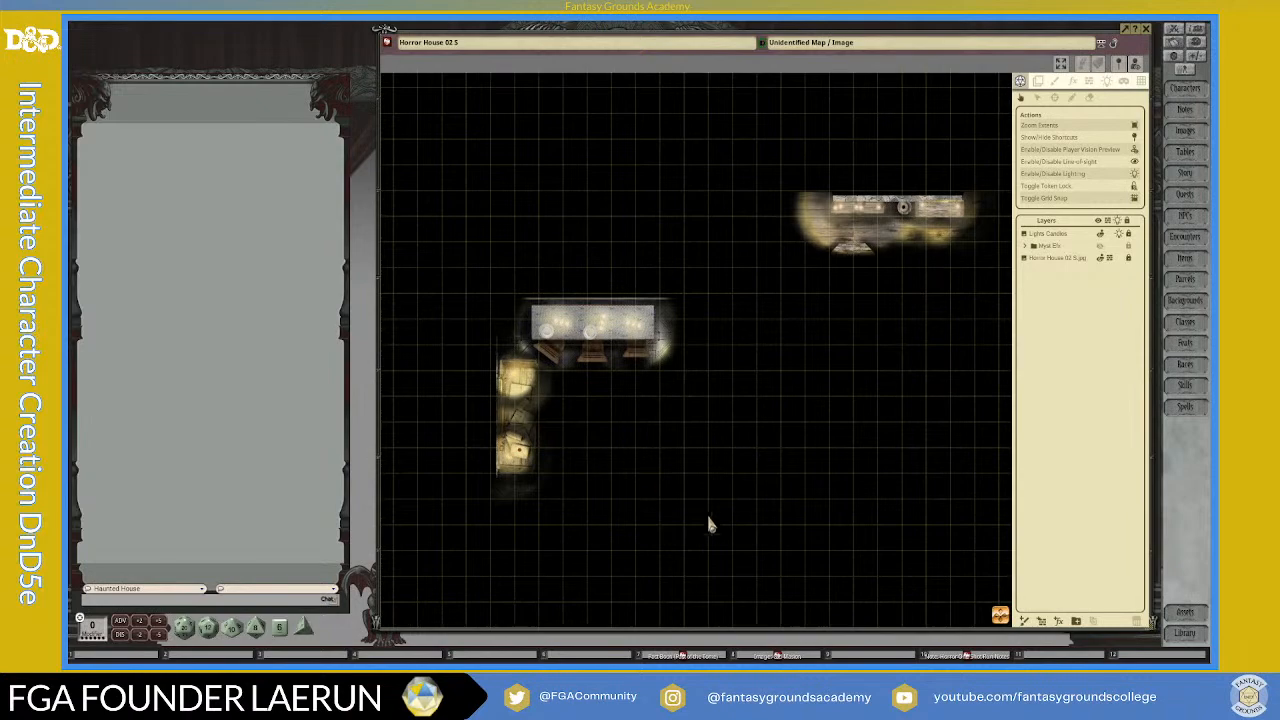
scroll(689, 486, down, 1)
scroll(691, 487, down, 3)
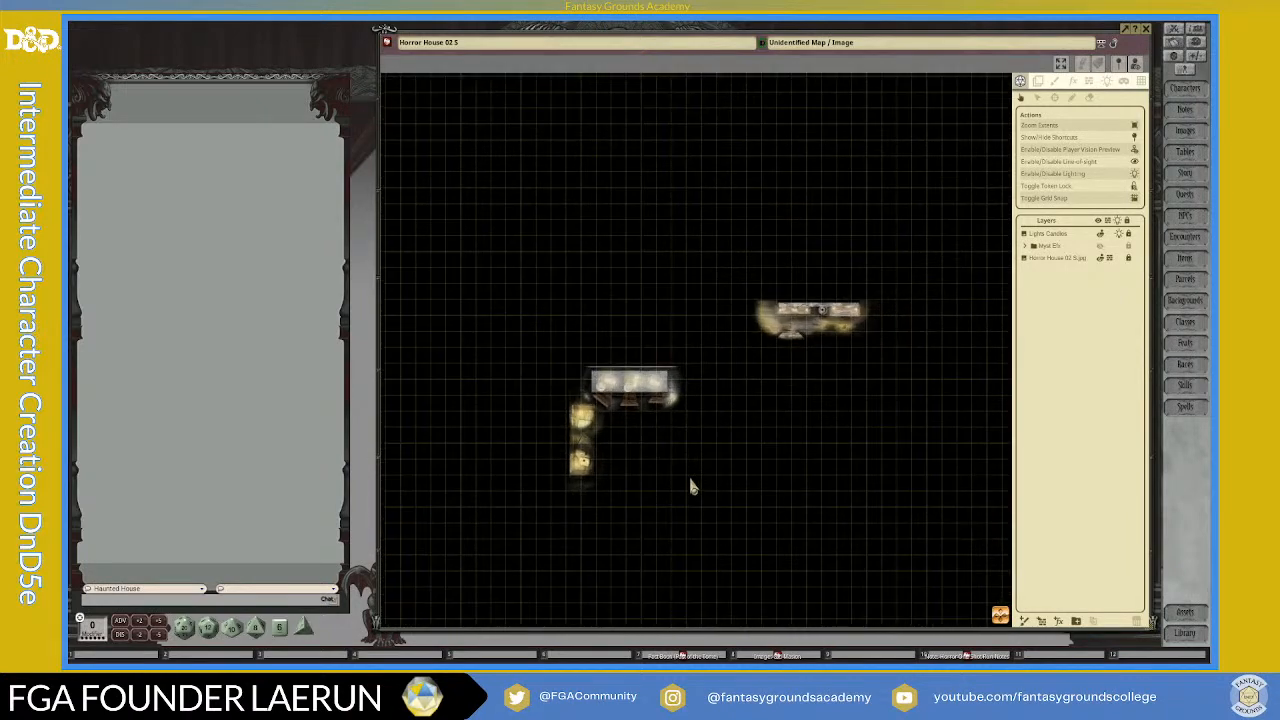
scroll(691, 486, down, 1)
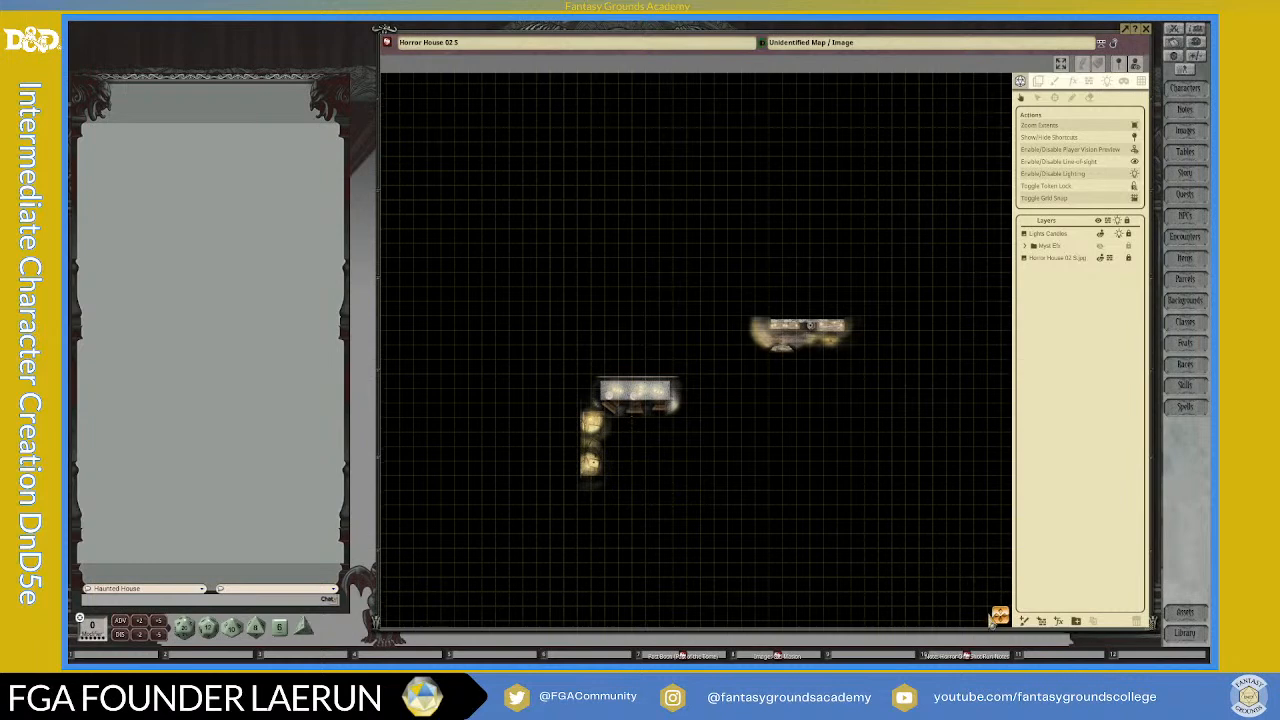
scroll(875, 531, down, 1)
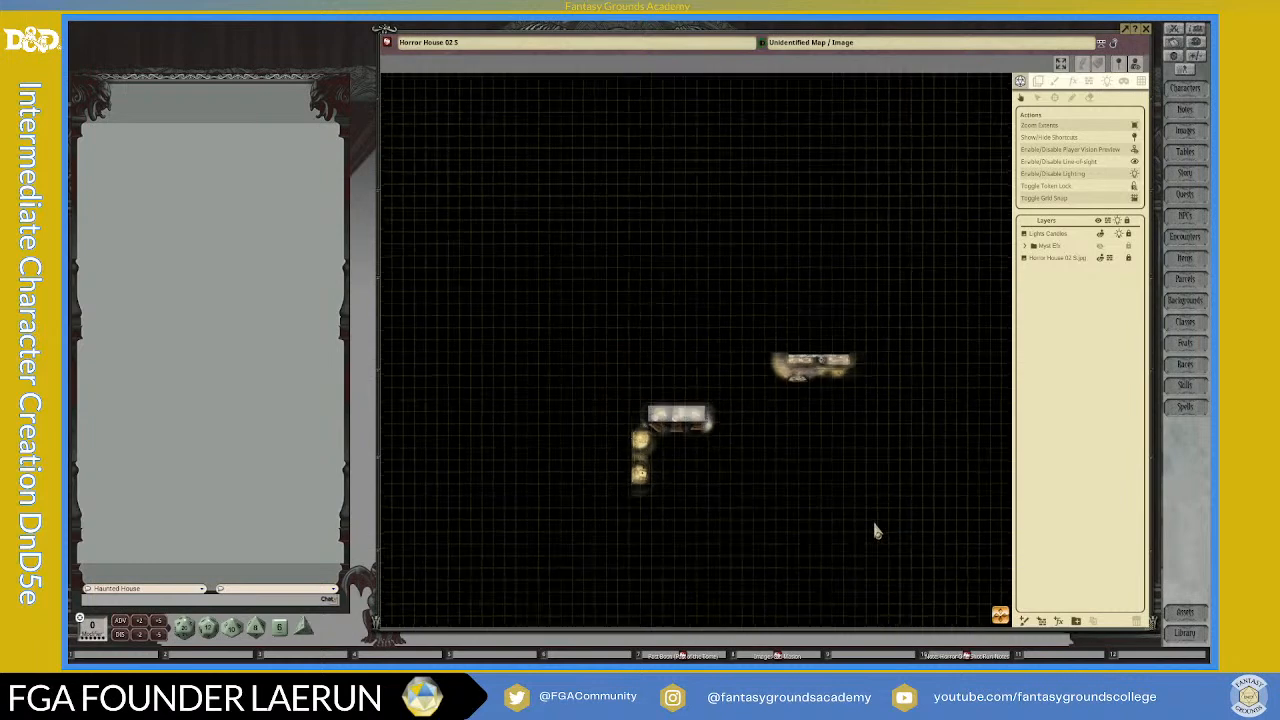
Step: Switch off the player vision preview and inspect the candlelit rooms in the game master's view
click(1136, 151)
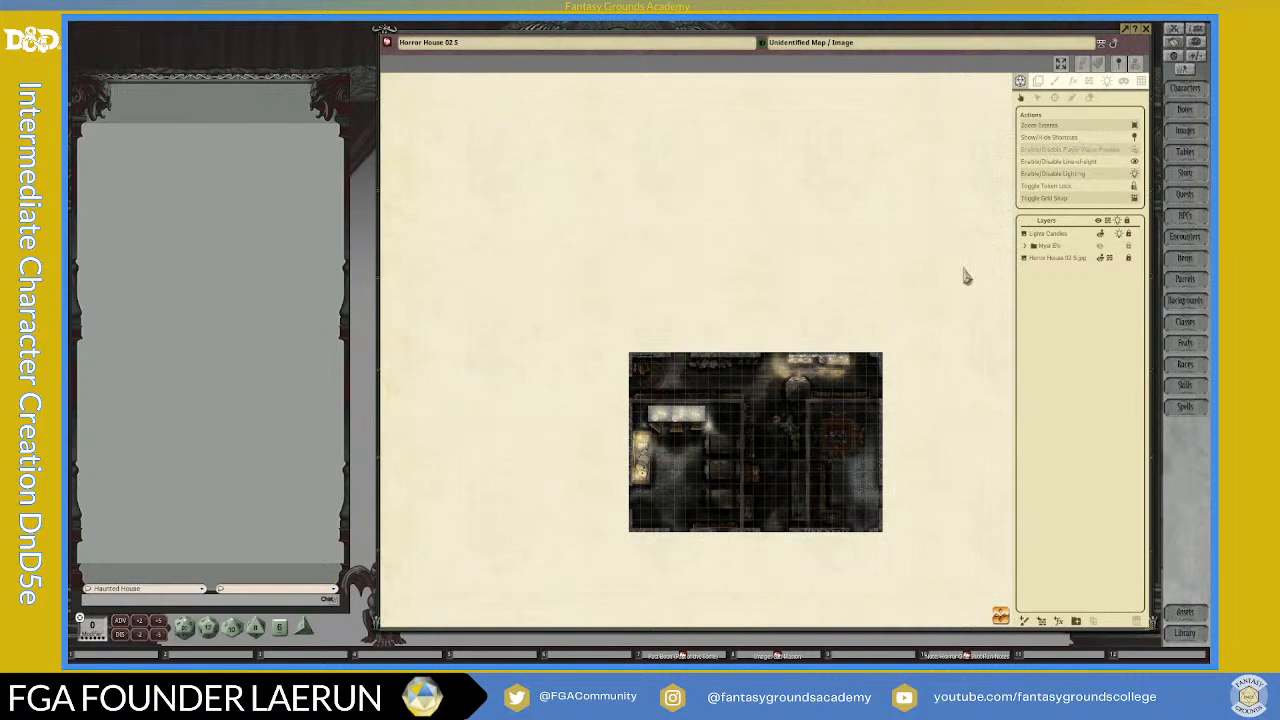
scroll(827, 459, up, 5)
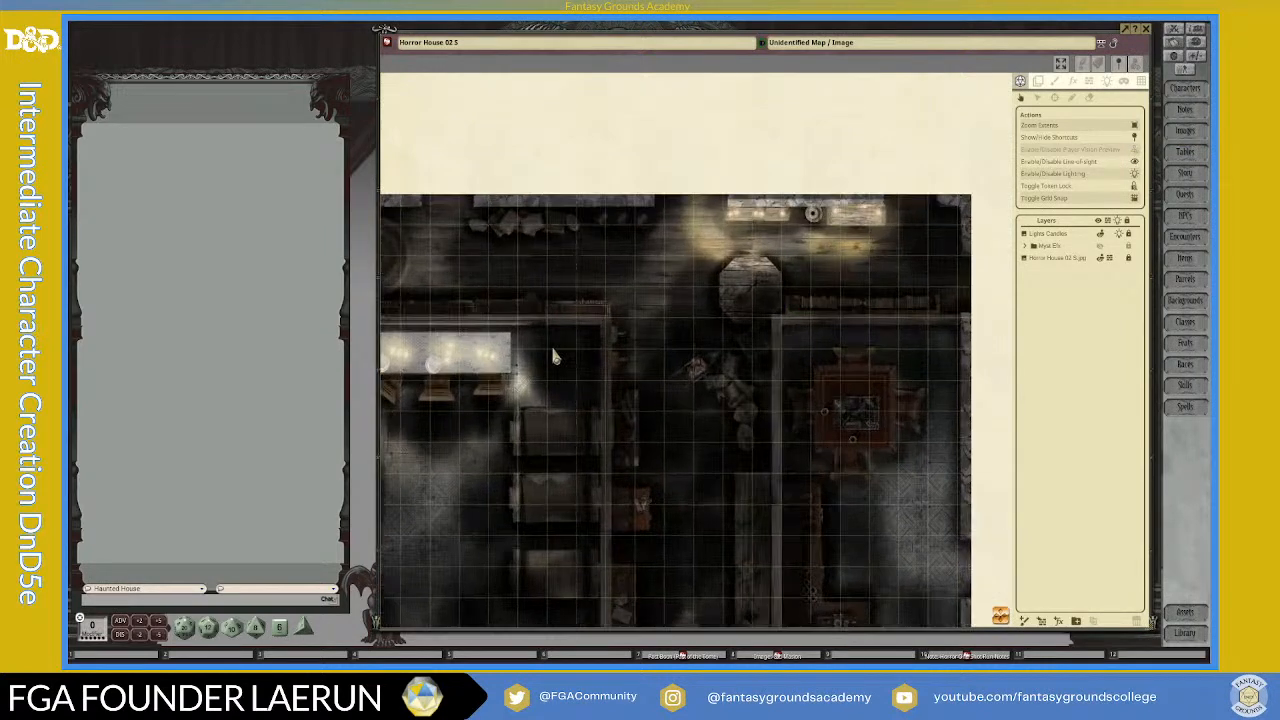
drag(459, 548, 562, 441)
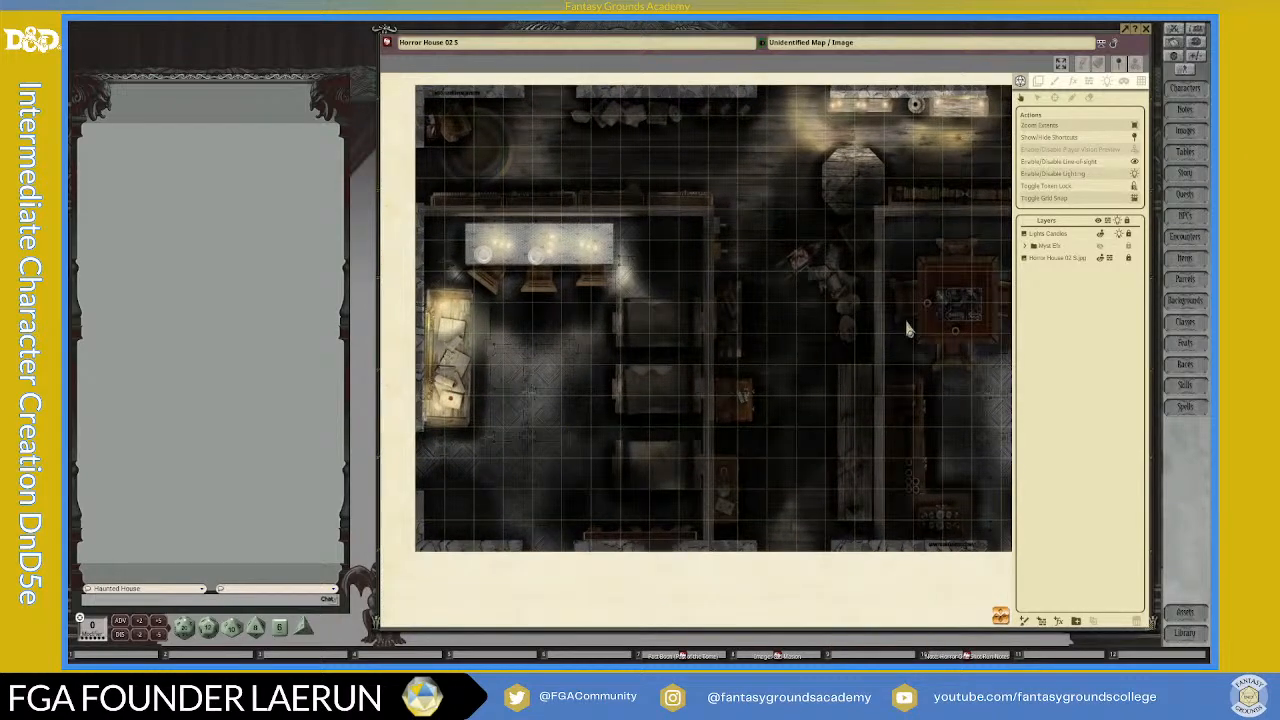
Step: Move the Lights Candles layer below the Myst Efx folder and make the folder visible on the map
mouse_move(1038, 238)
mouse_down()
mouse_move(1046, 256)
mouse_move(1047, 242)
mouse_up()
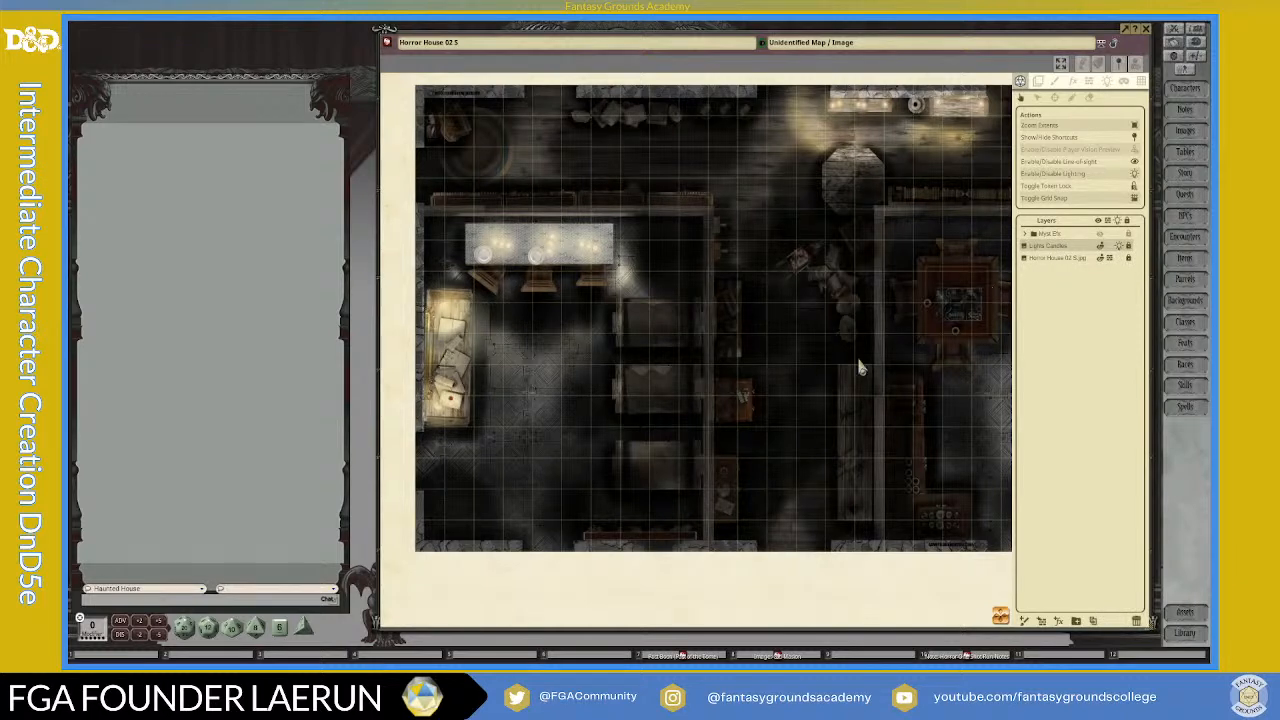
click(1101, 235)
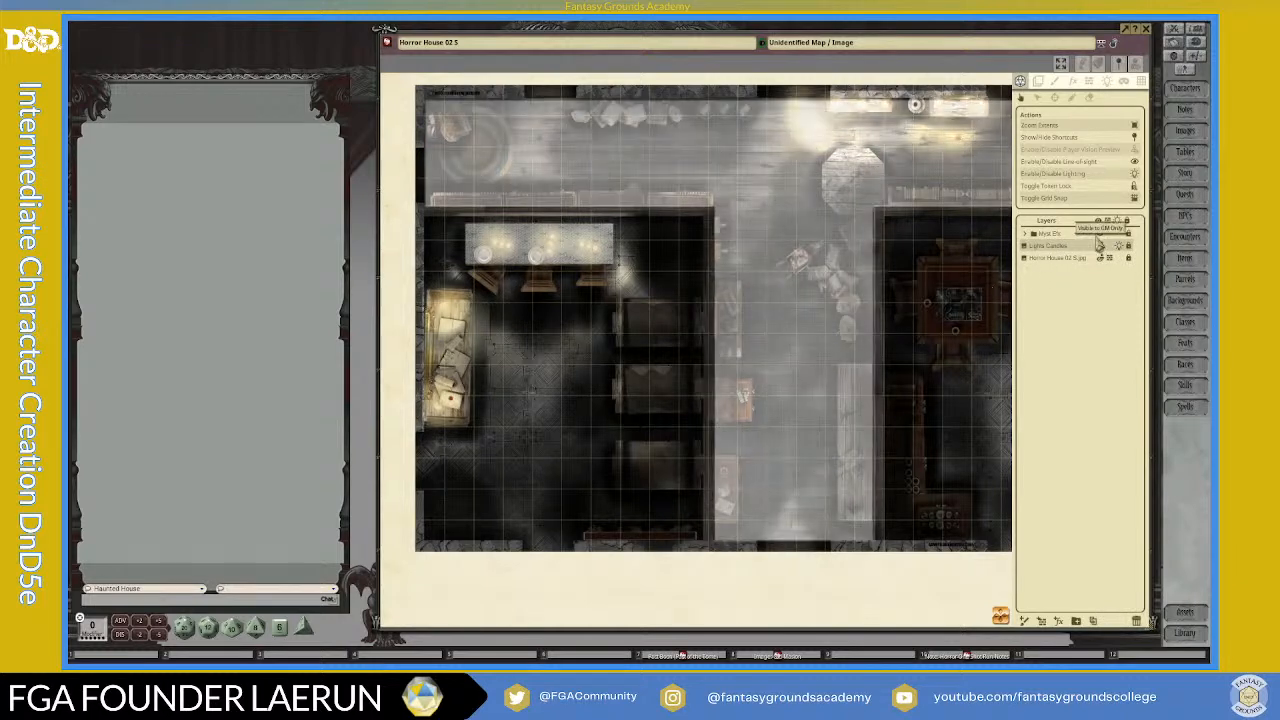
scroll(846, 318, down, 3)
scroll(735, 258, up, 1)
scroll(733, 253, up, 1)
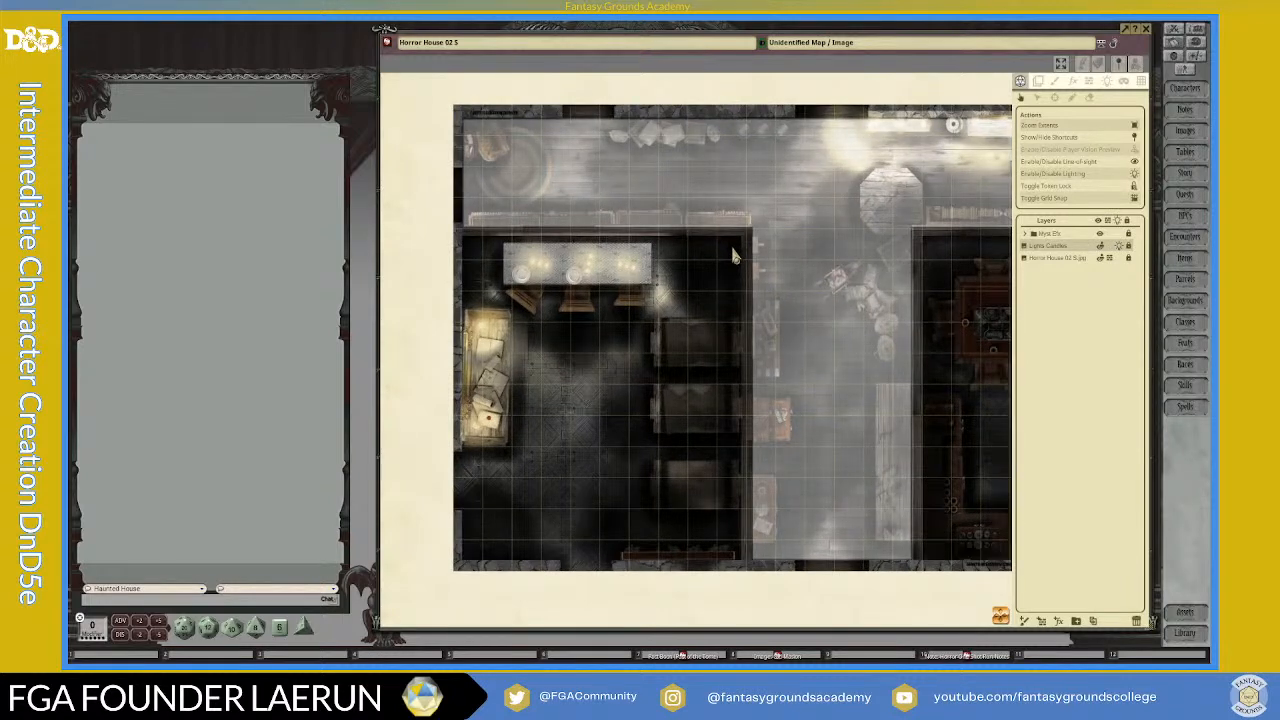
scroll(708, 250, down, 2)
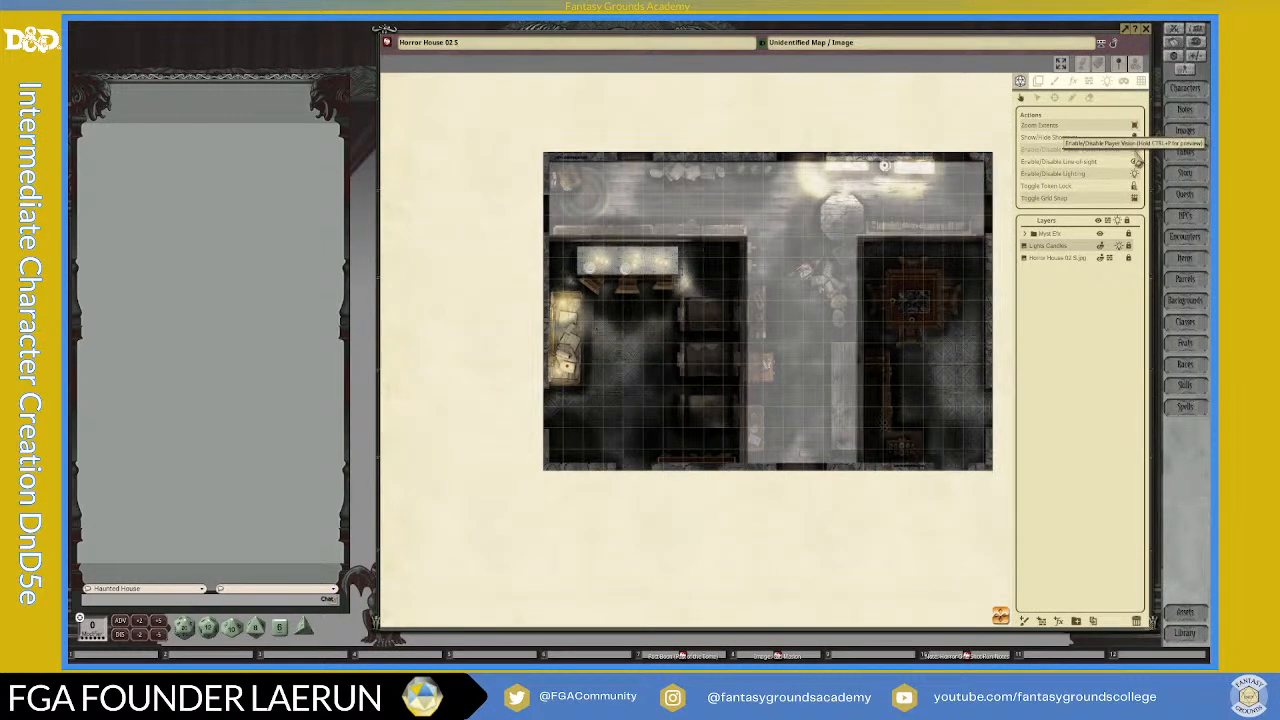
Step: Switch the player vision preview on again and inspect how the myst and the candlelight appear together
click(1134, 149)
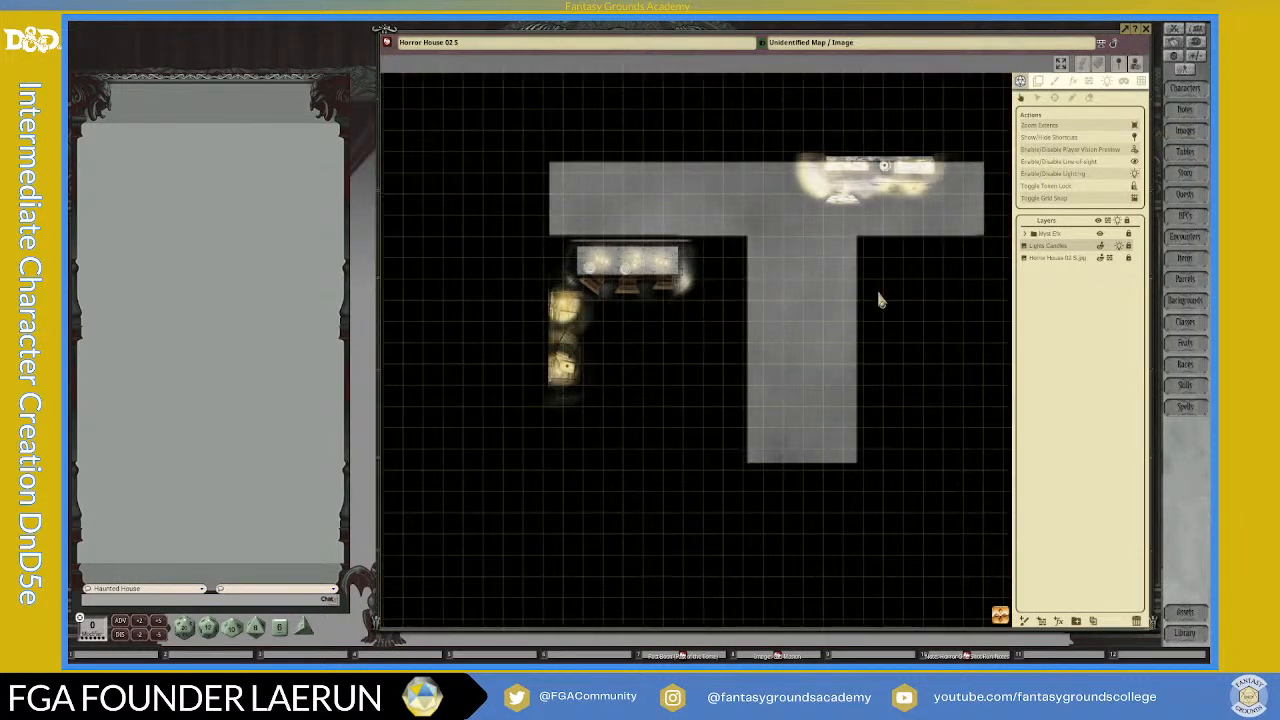
scroll(875, 298, up, 1)
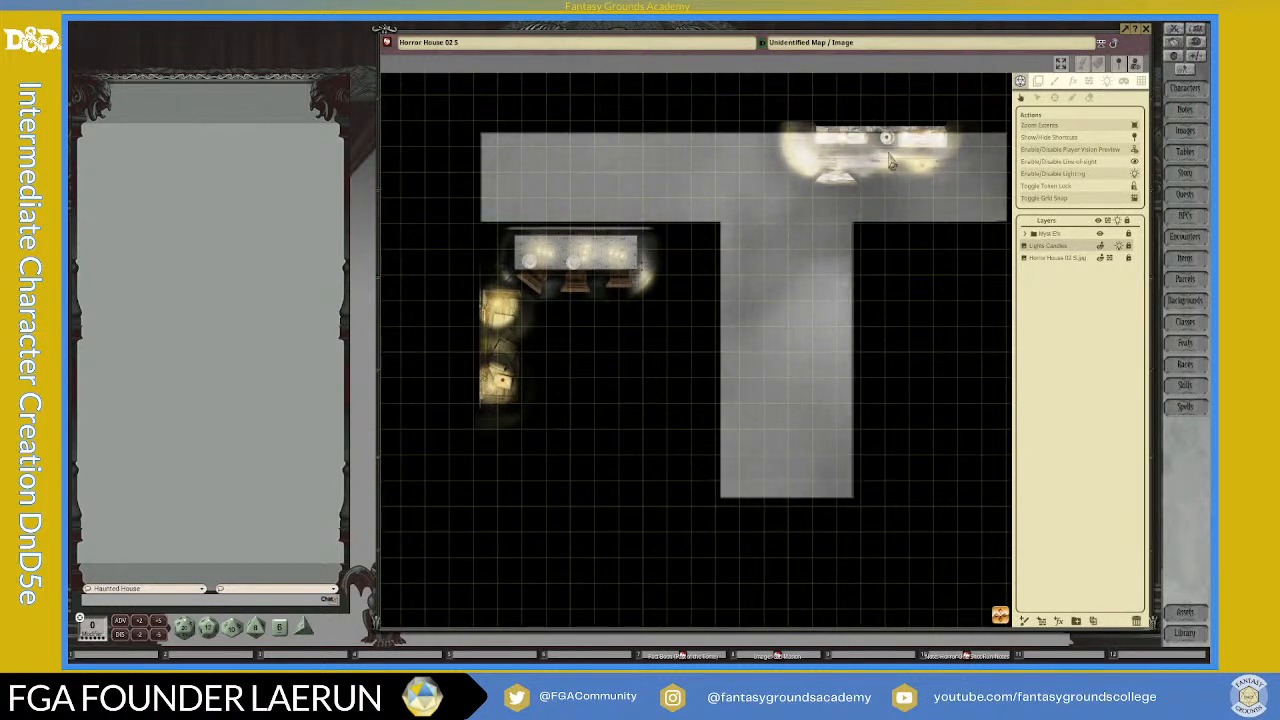
scroll(770, 252, down, 2)
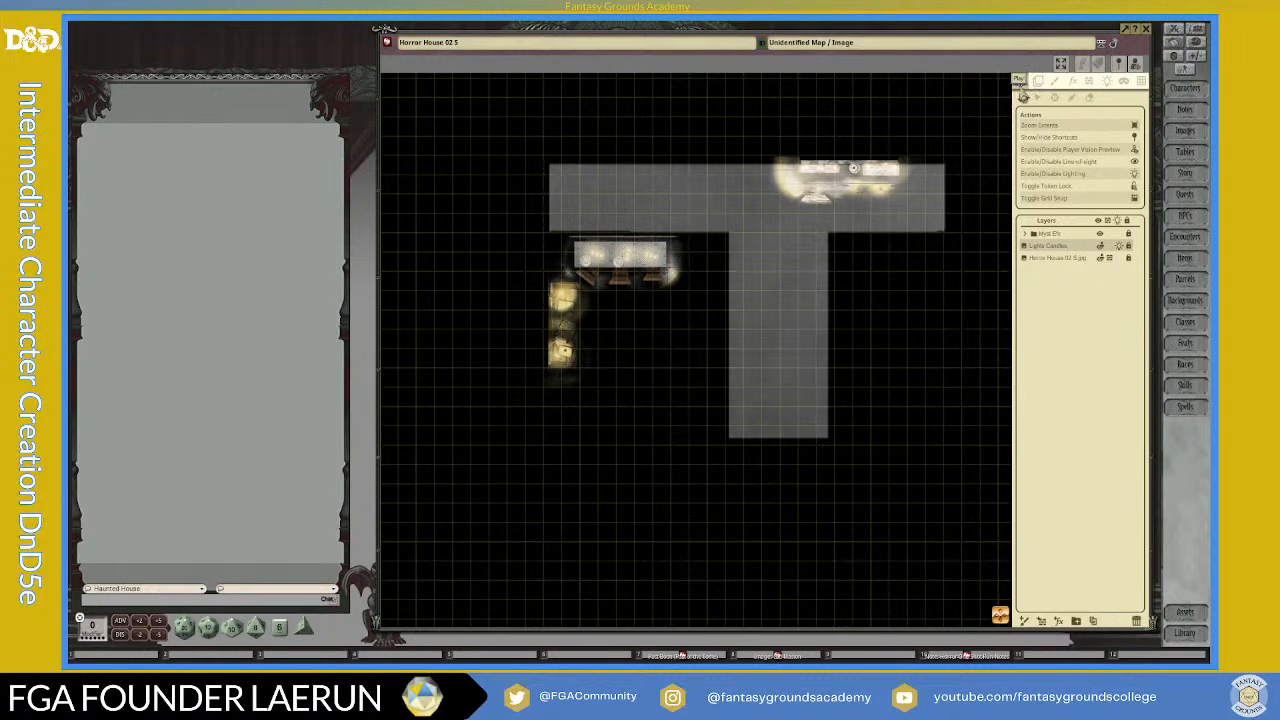
Step: Switch off the player vision preview and examine the myst and candlelight across the whole map in the game master's view
click(1030, 237)
click(1030, 238)
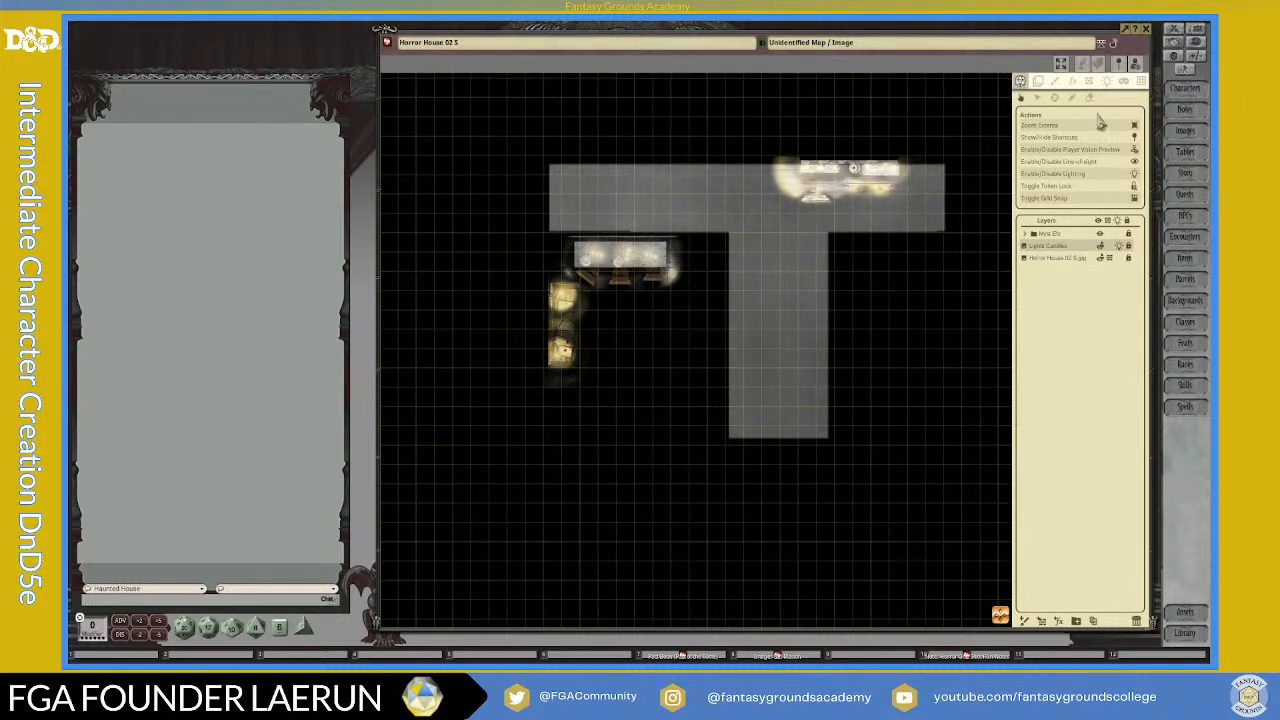
click(1135, 149)
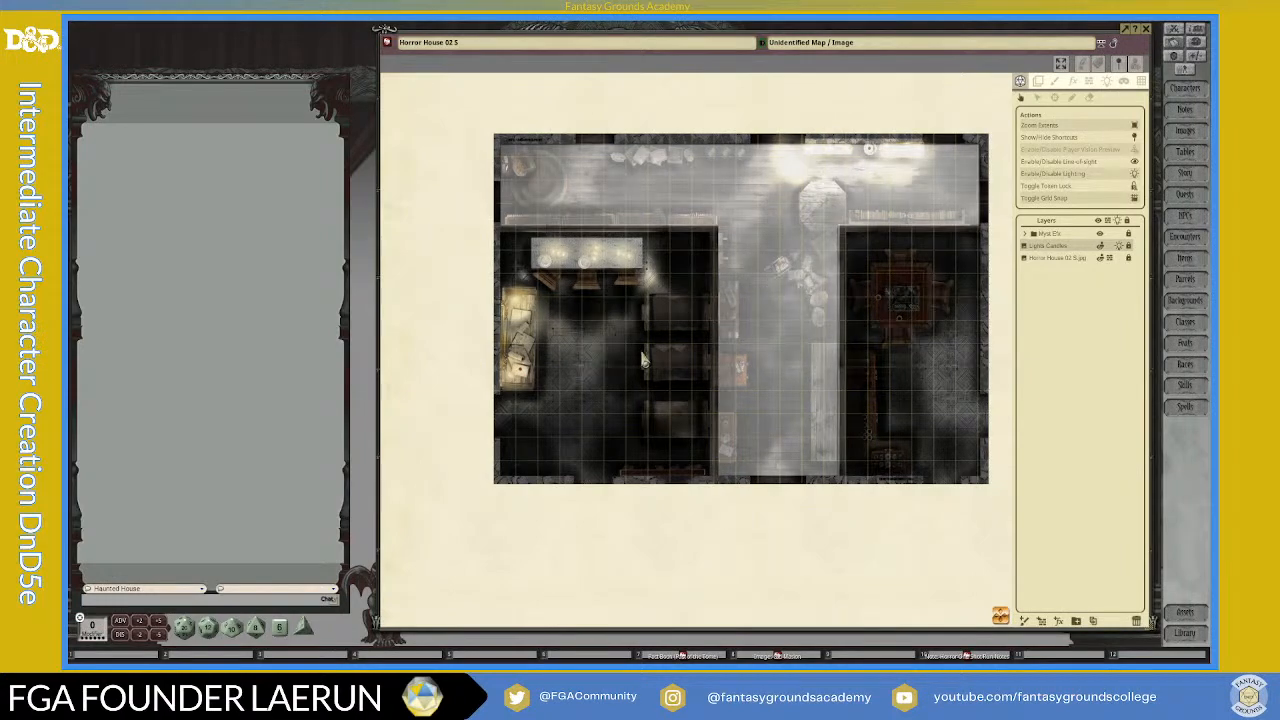
scroll(863, 366, down, 1)
scroll(914, 350, up, 2)
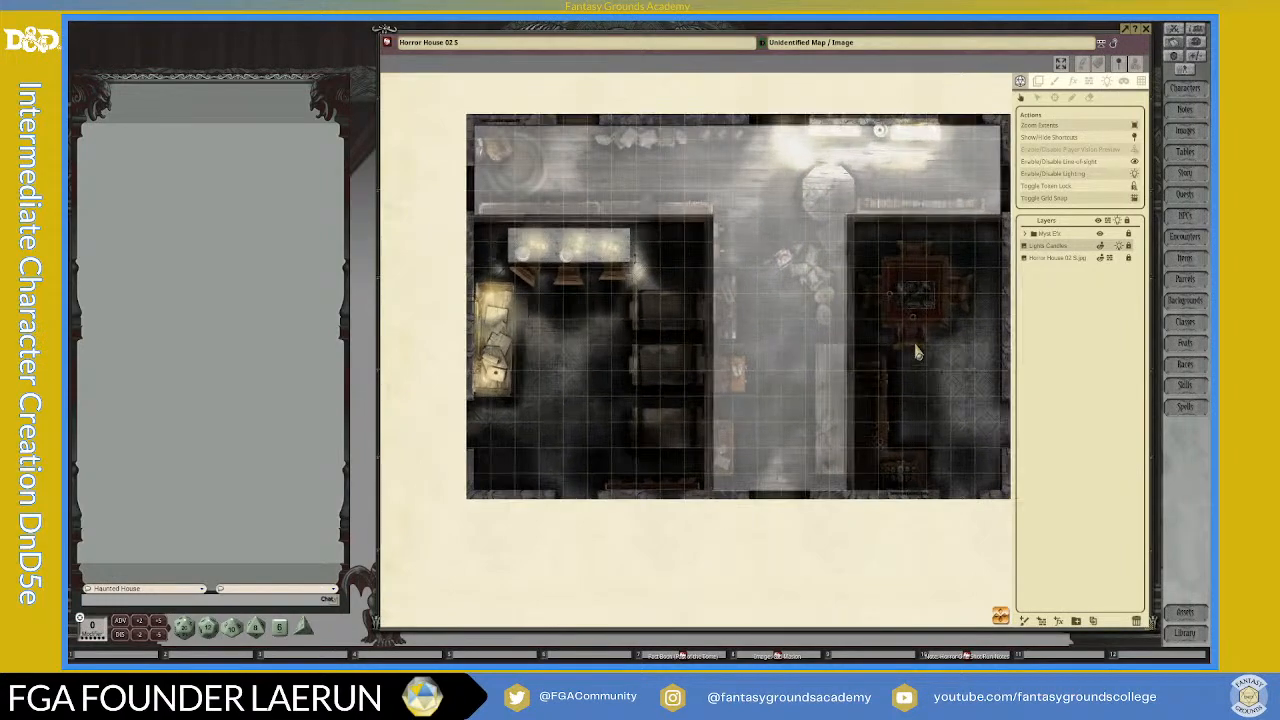
scroll(914, 350, down, 1)
scroll(916, 351, down, 1)
scroll(916, 351, up, 3)
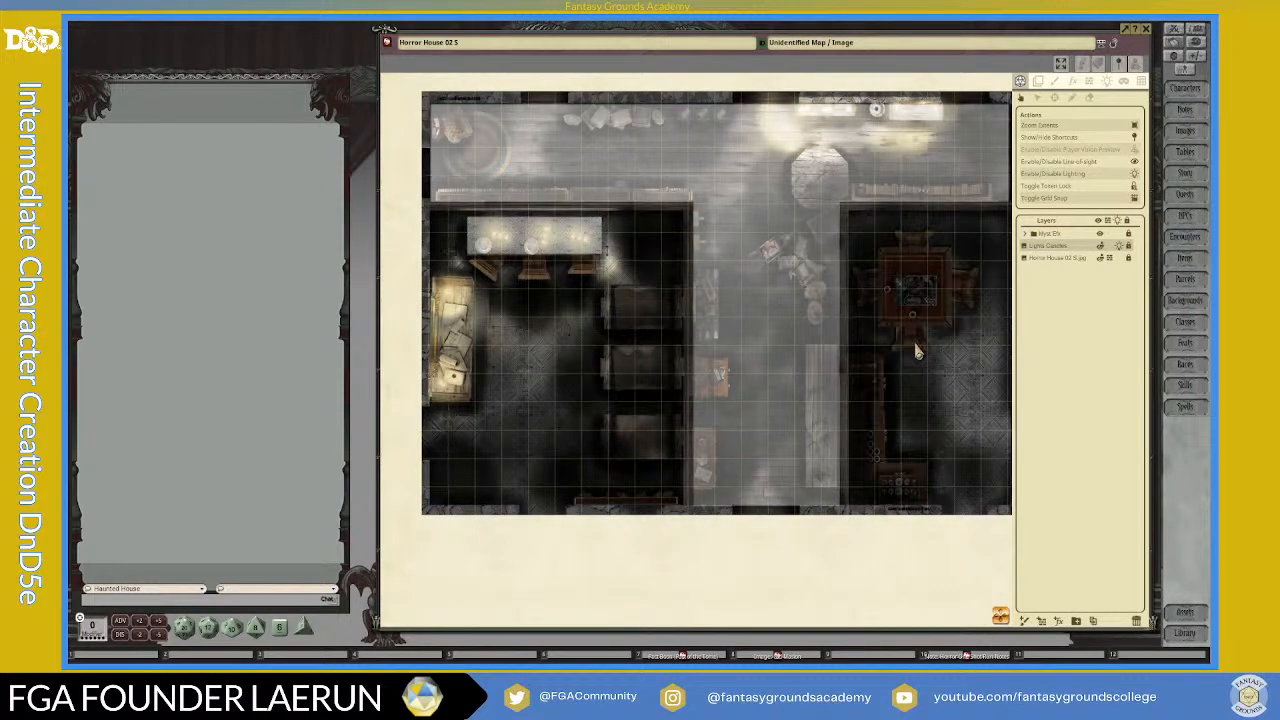
scroll(708, 320, up, 1)
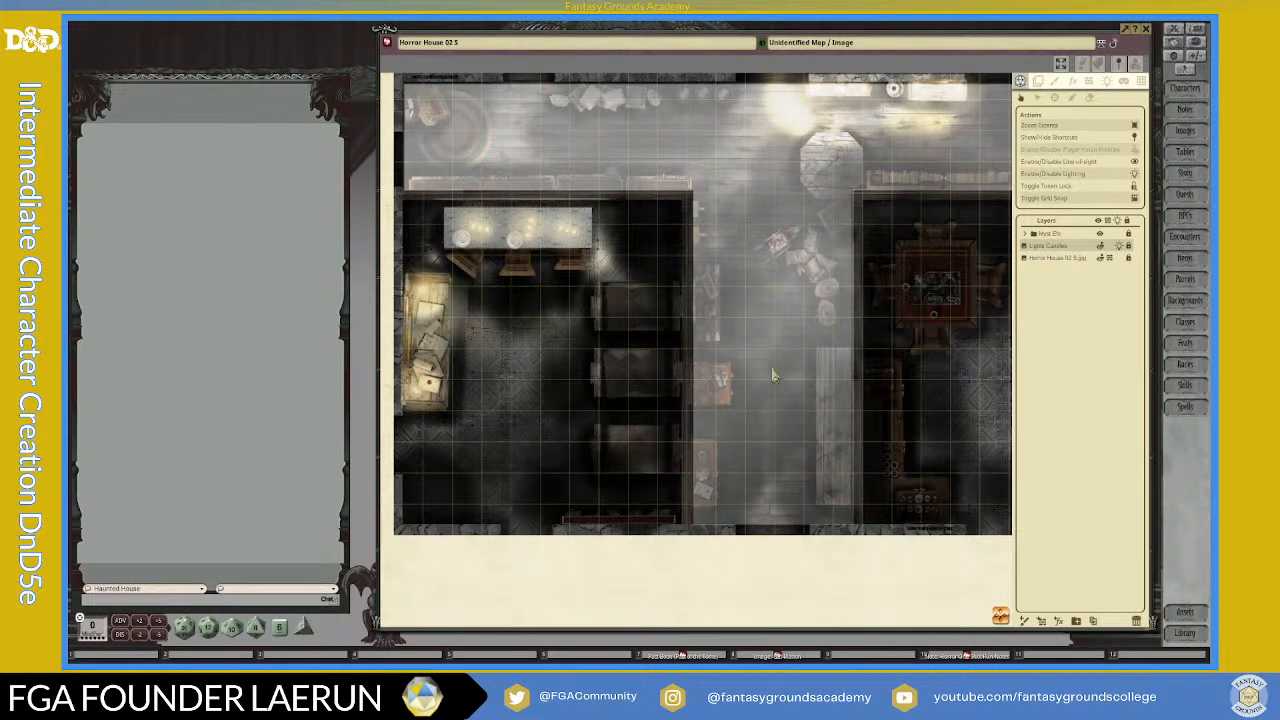
scroll(783, 392, down, 1)
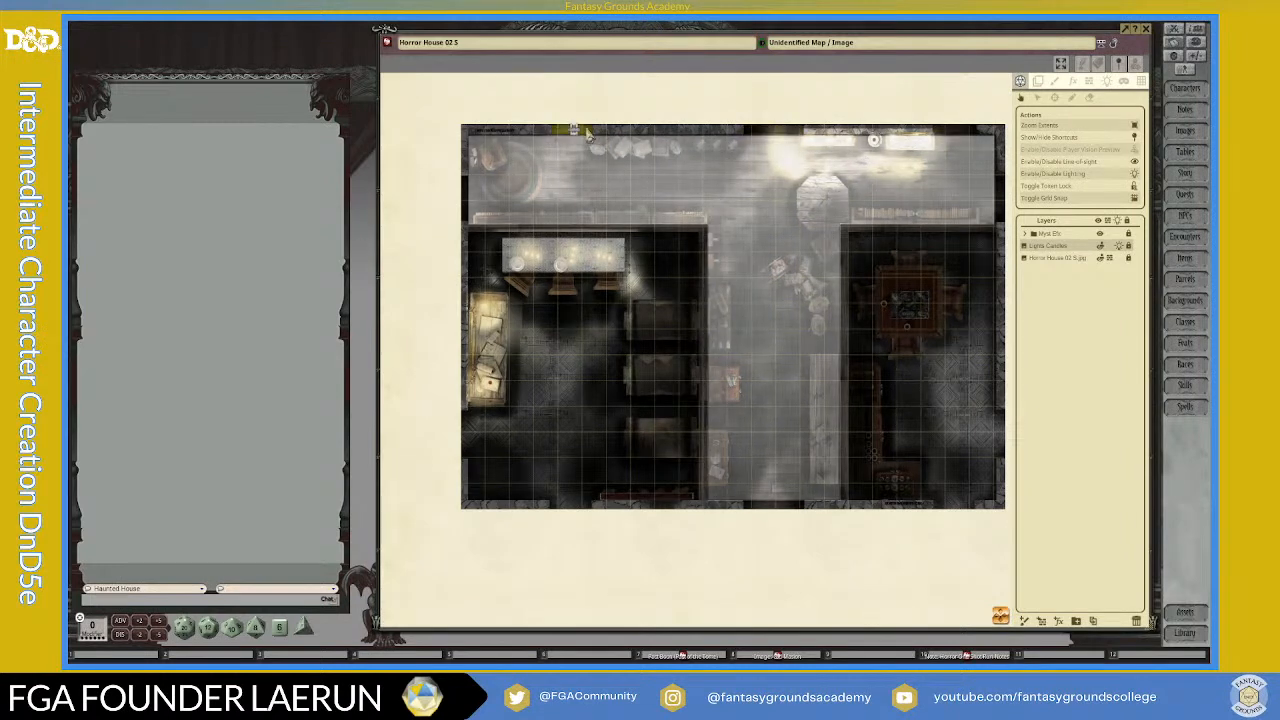
scroll(771, 352, up, 1)
scroll(768, 364, down, 1)
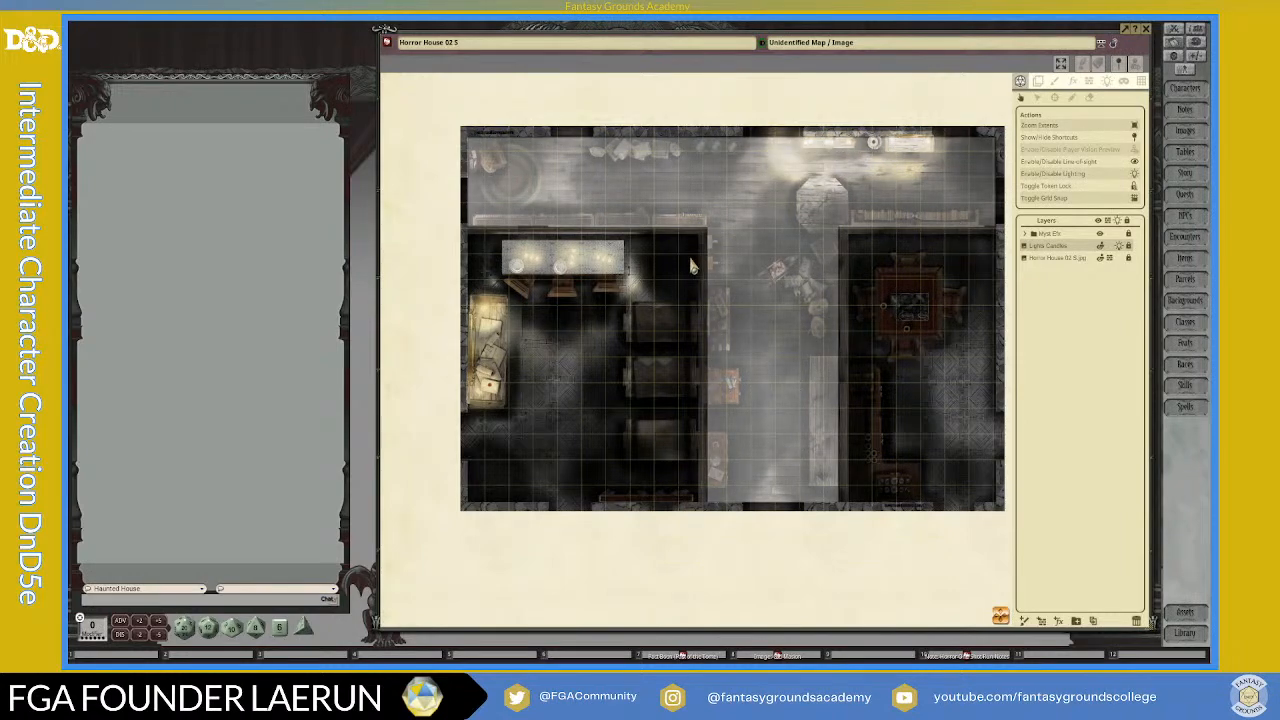
scroll(980, 385, up, 1)
scroll(980, 385, down, 1)
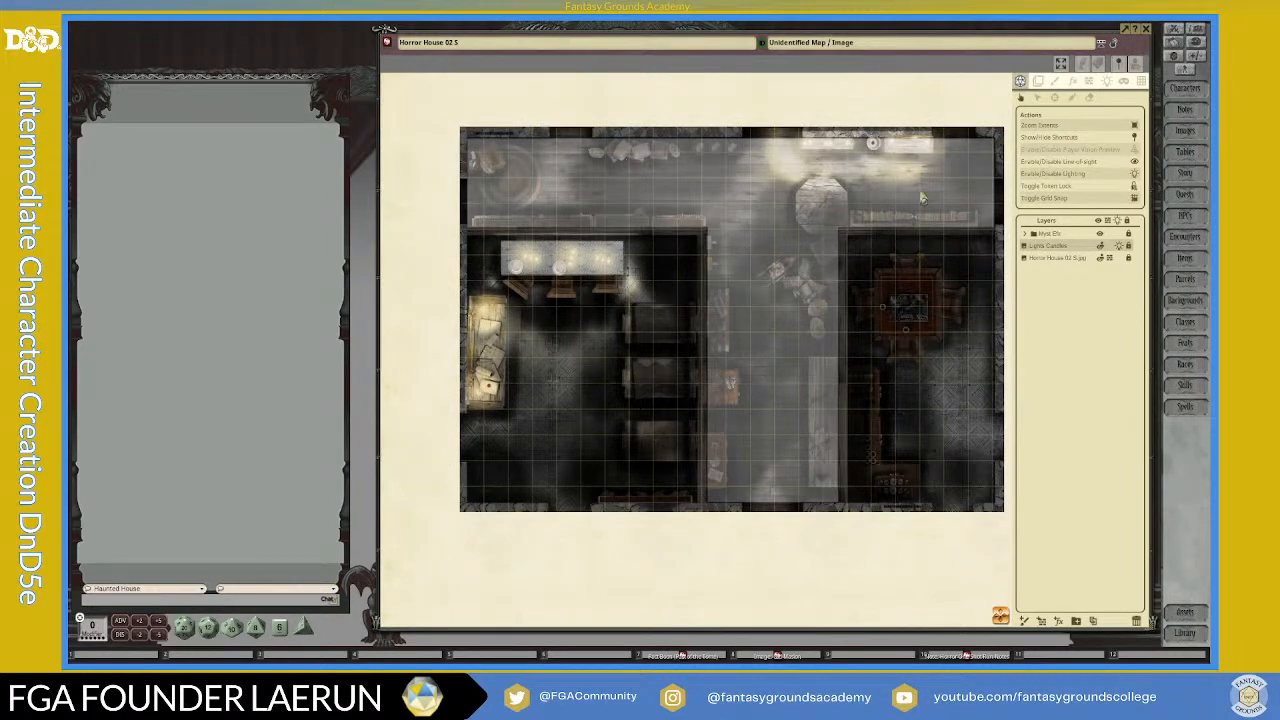
Step: Examine the candlelit tables, beds and drifting myst in the bedroom up close
scroll(557, 388, up, 1)
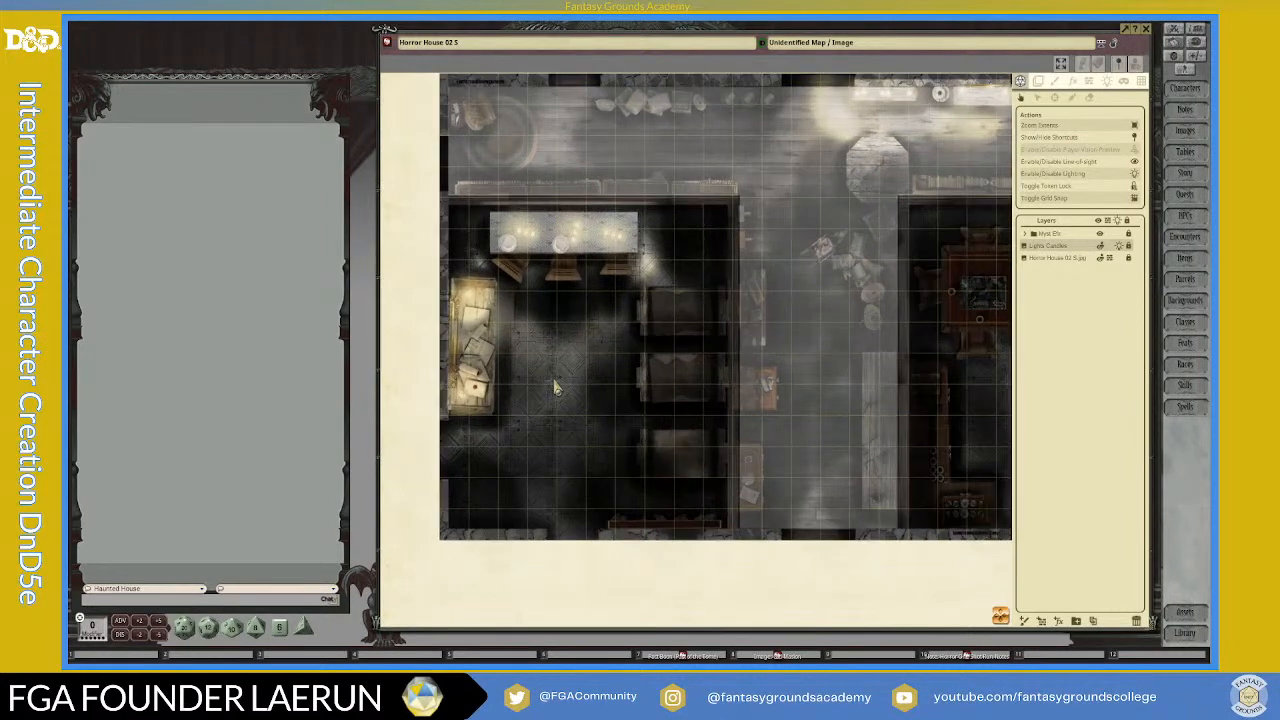
scroll(557, 388, up, 1)
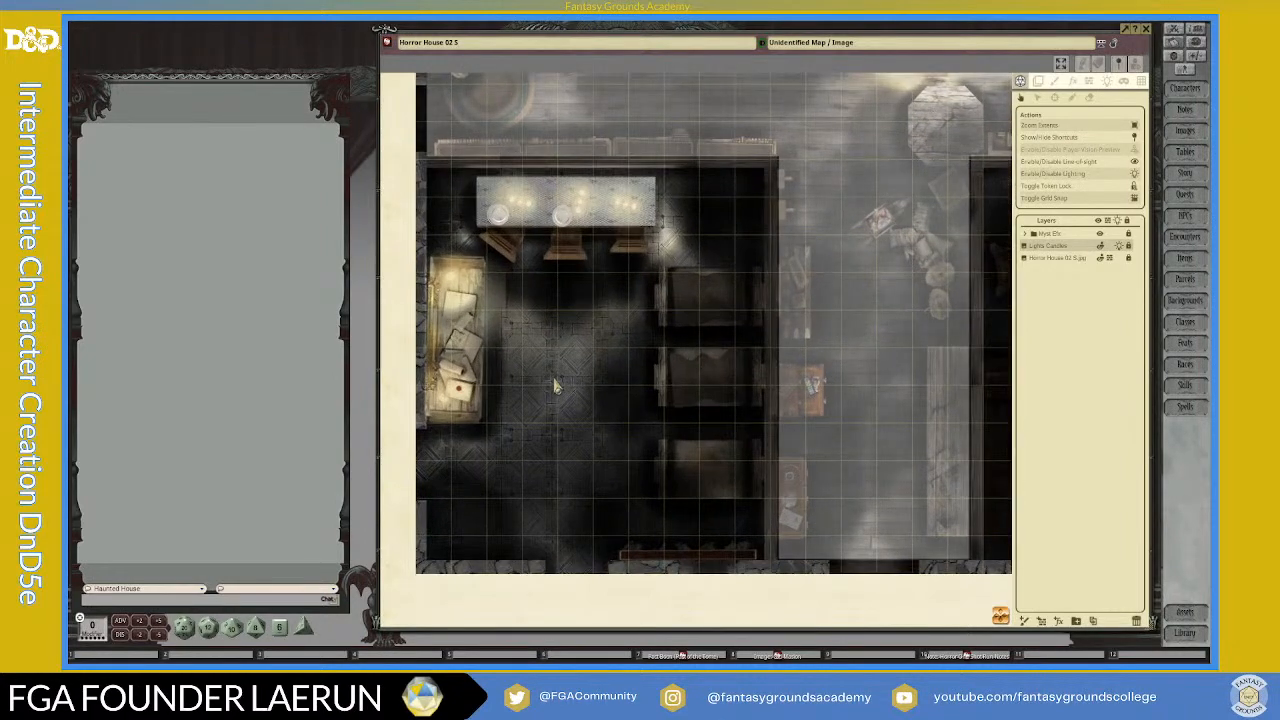
scroll(557, 388, up, 1)
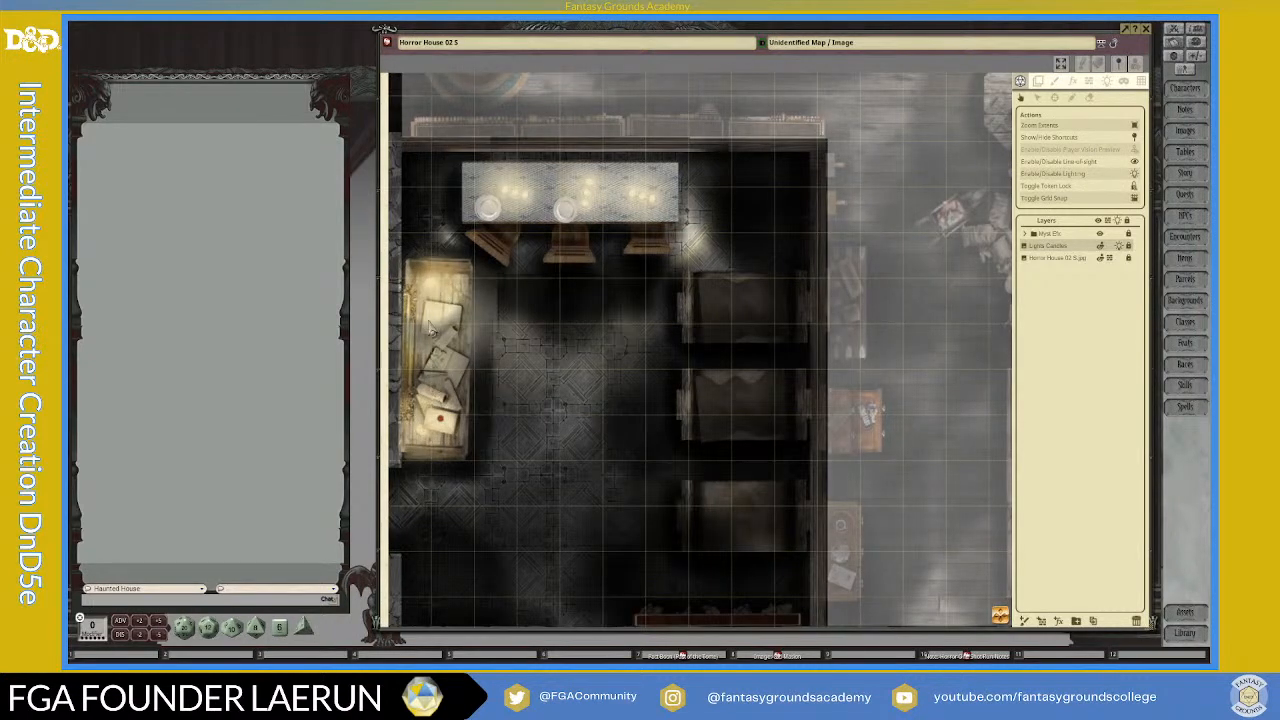
scroll(618, 372, up, 5)
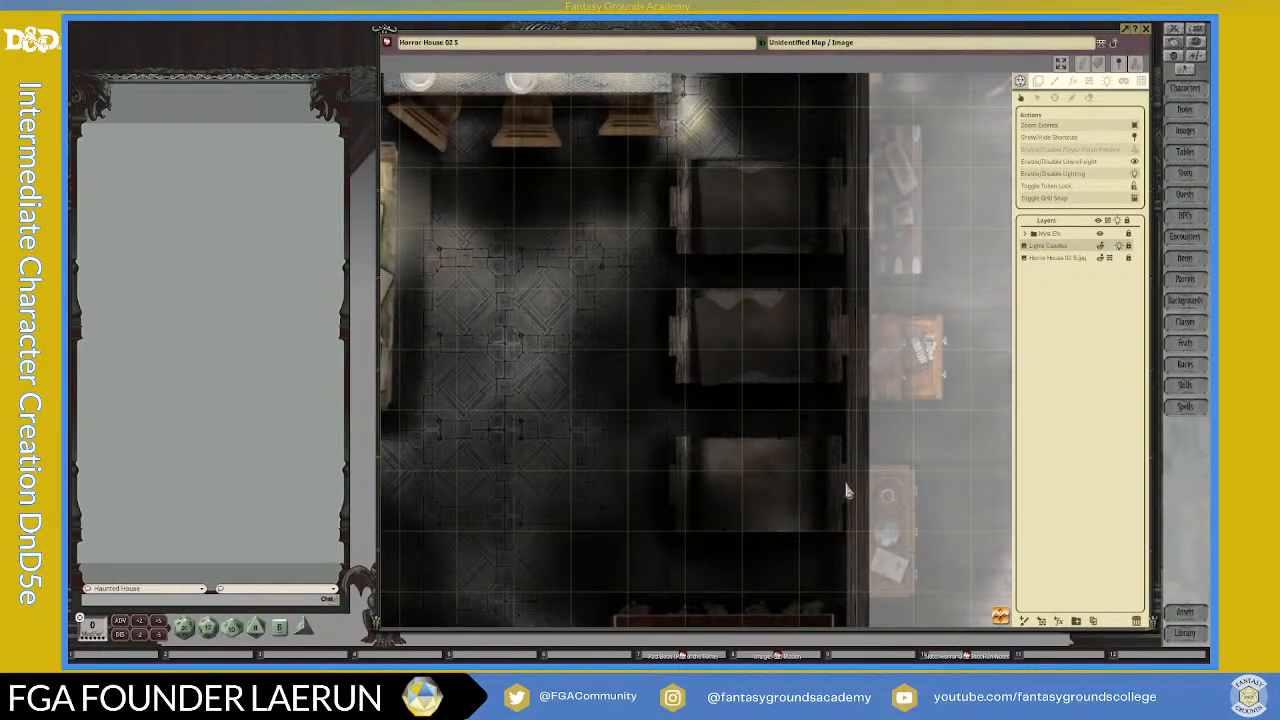
scroll(785, 483, down, 4)
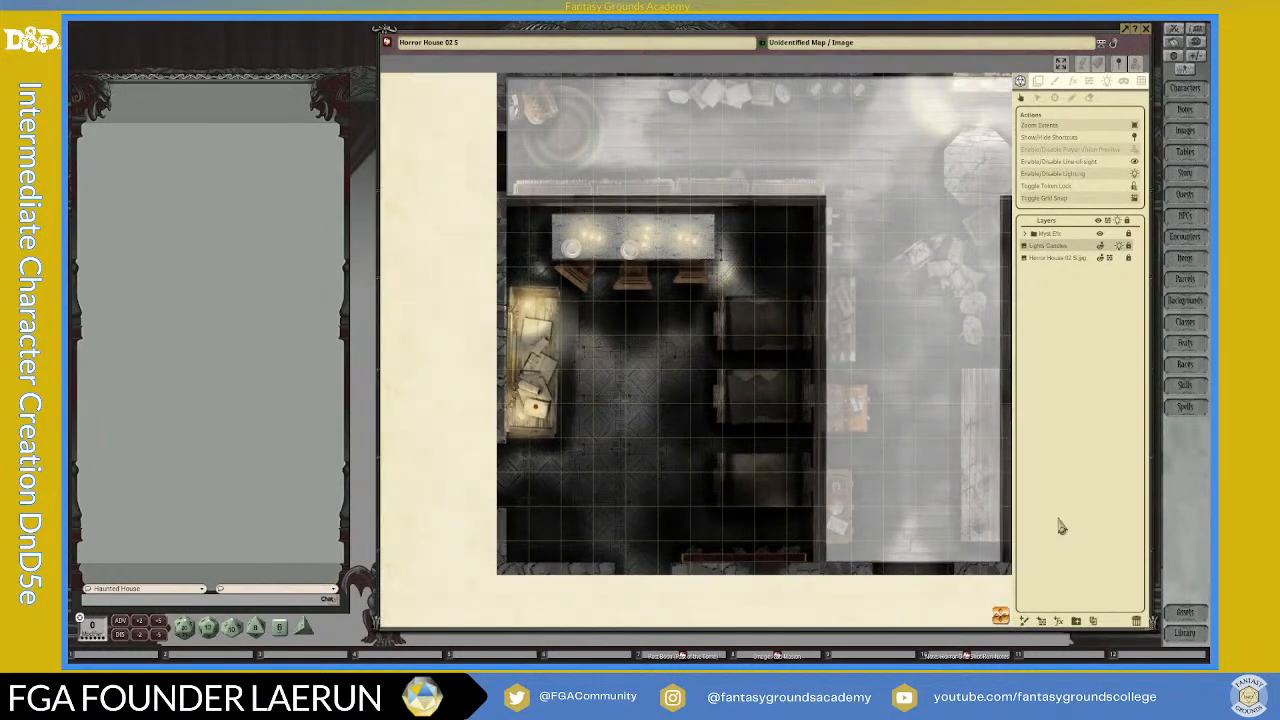
scroll(727, 457, up, 4)
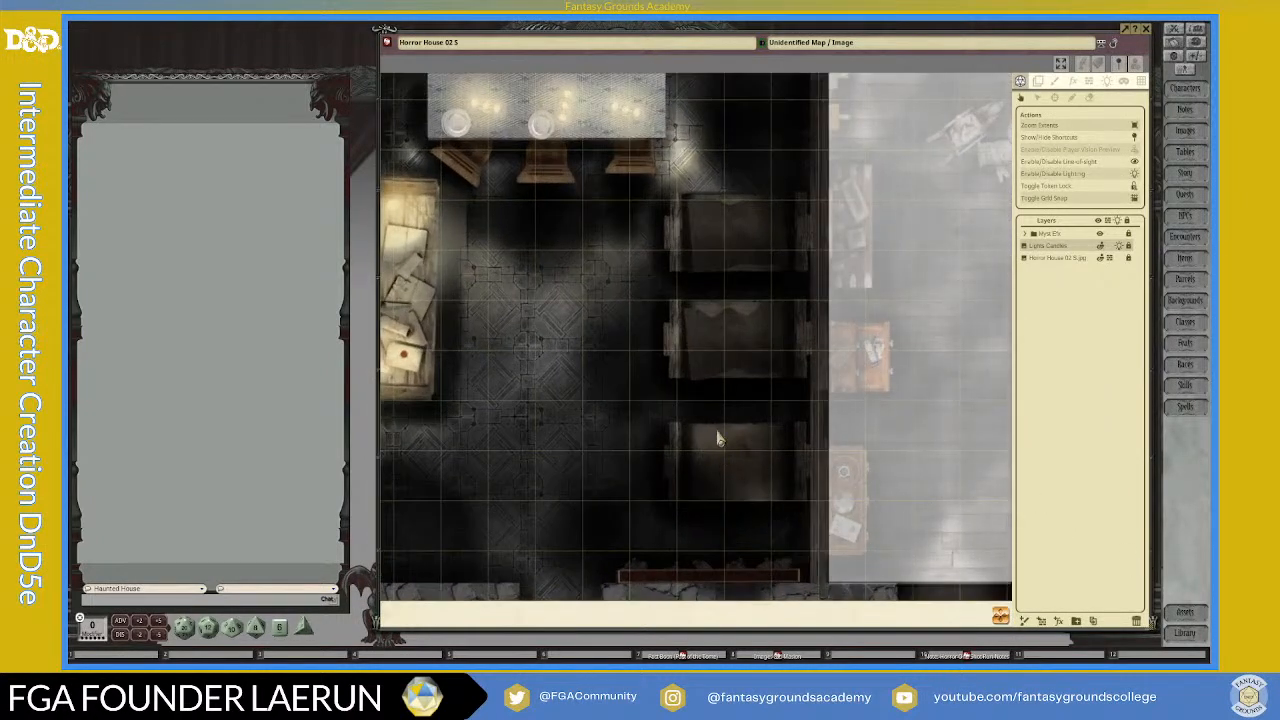
scroll(720, 450, down, 3)
scroll(727, 520, up, 5)
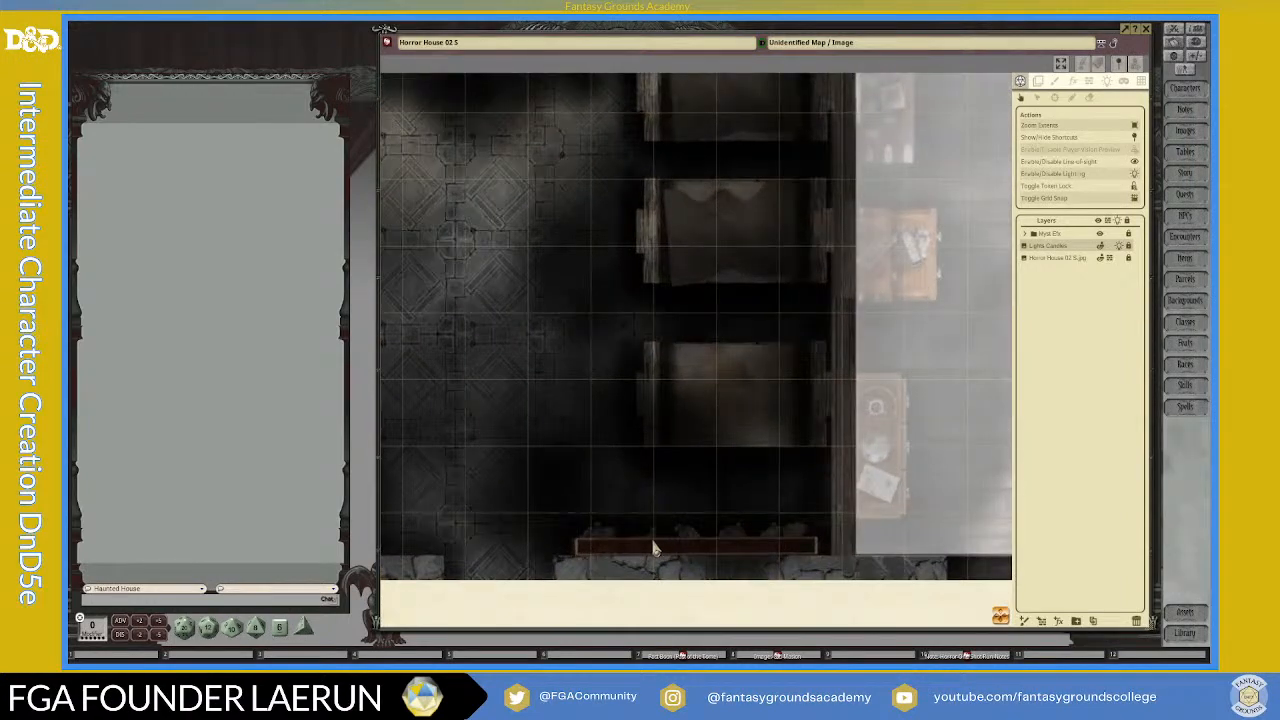
scroll(744, 530, down, 3)
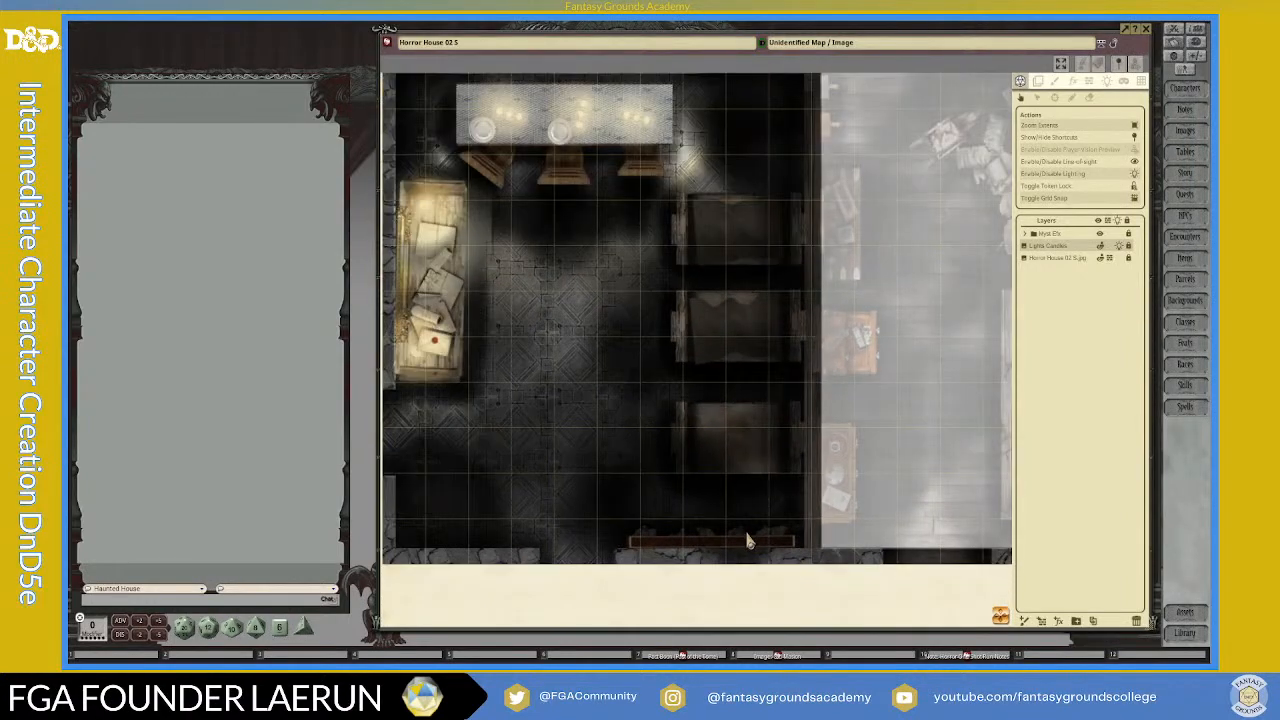
scroll(748, 541, down, 2)
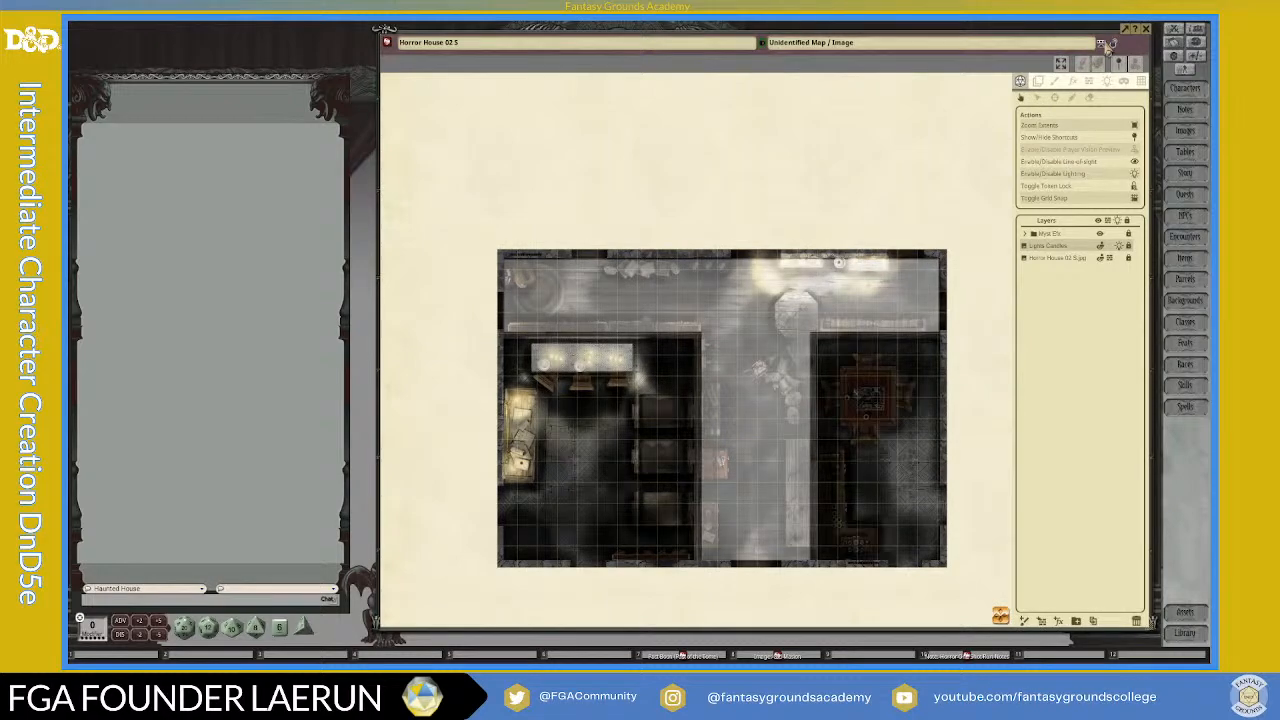
Step: Lock the map to view it without the editing tools, and unlock it again
click(1114, 43)
scroll(990, 450, up, 3)
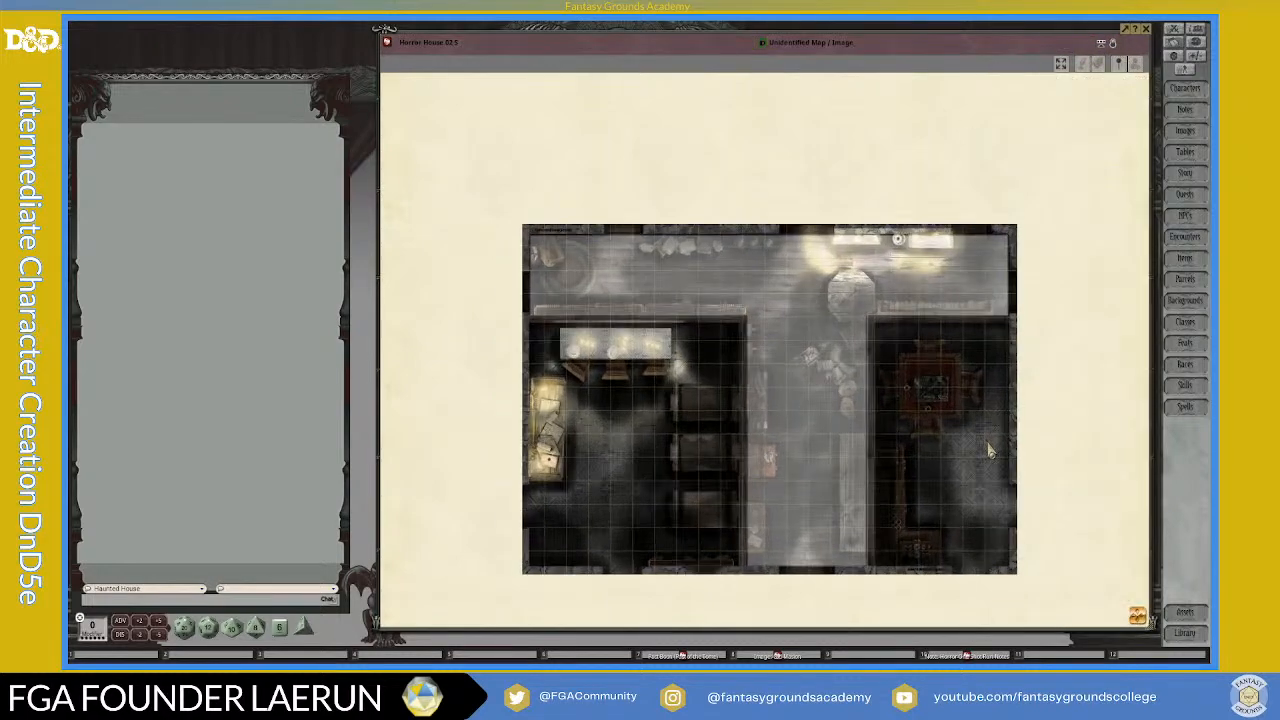
scroll(988, 451, down, 2)
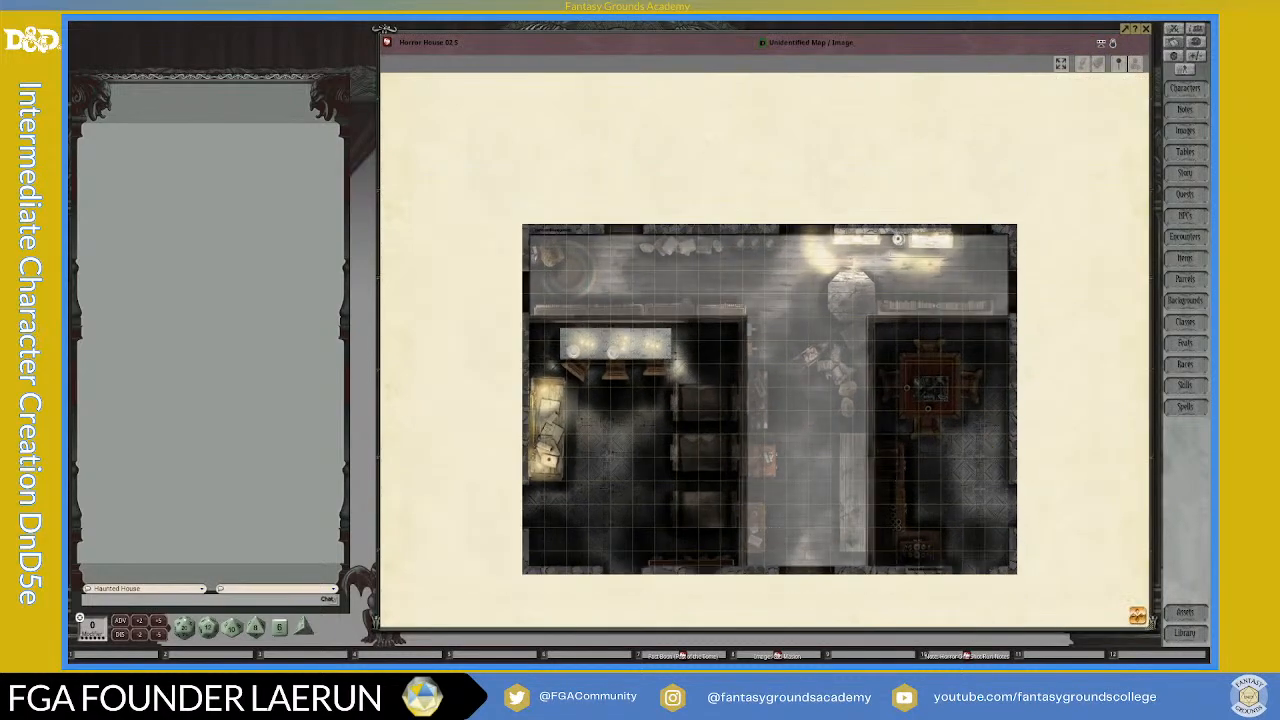
click(1112, 44)
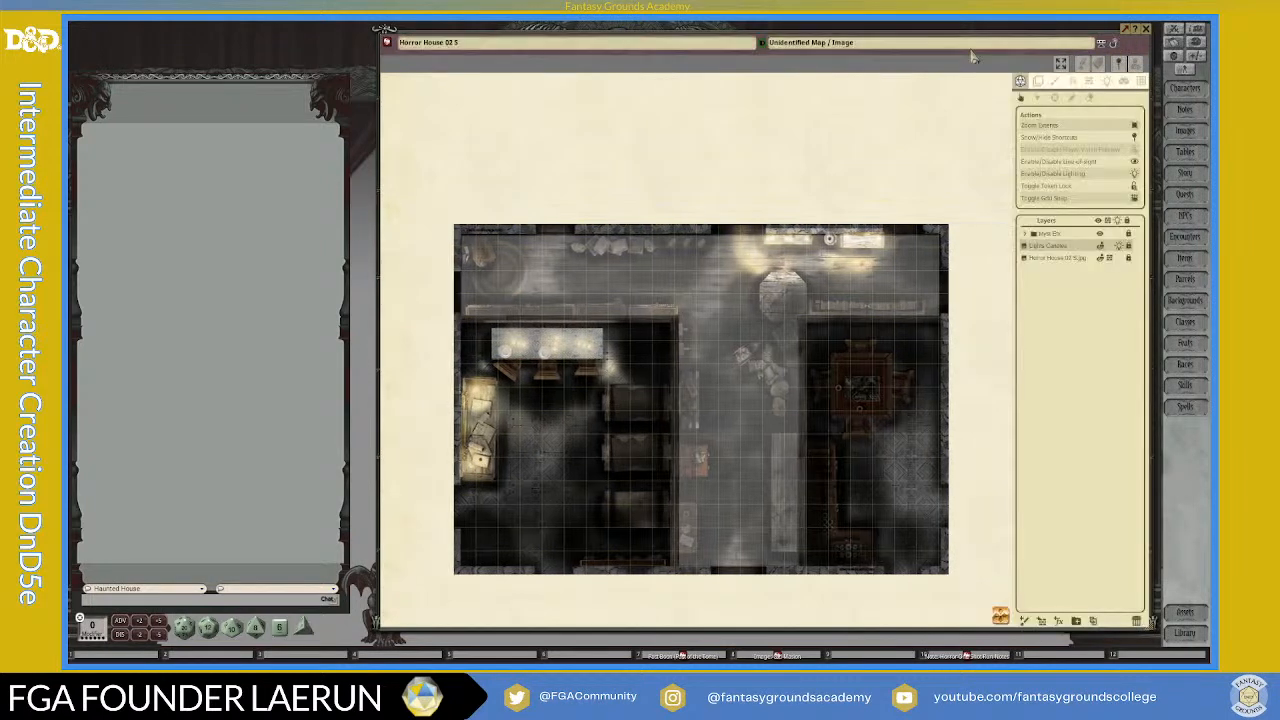
Step: Rename the map "map, Horror House Lvl 02 5" and set its unidentified name to "2nd Floor"
click(401, 47)
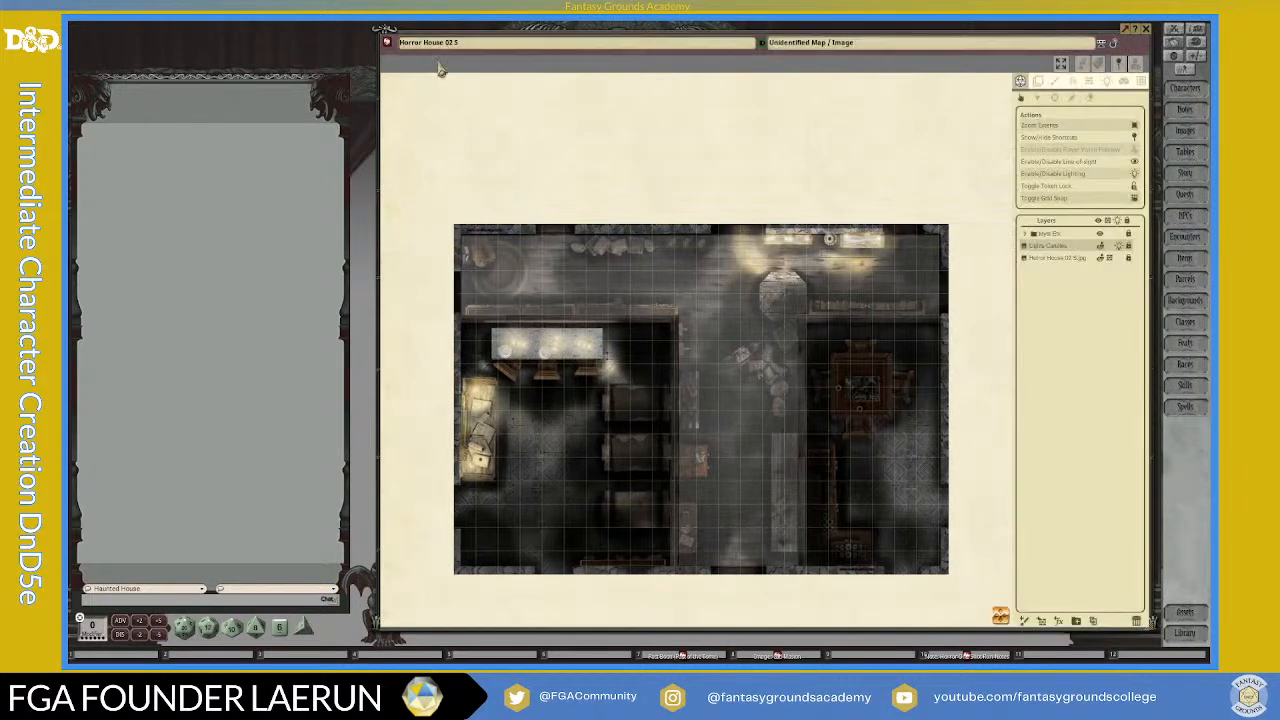
text(map)
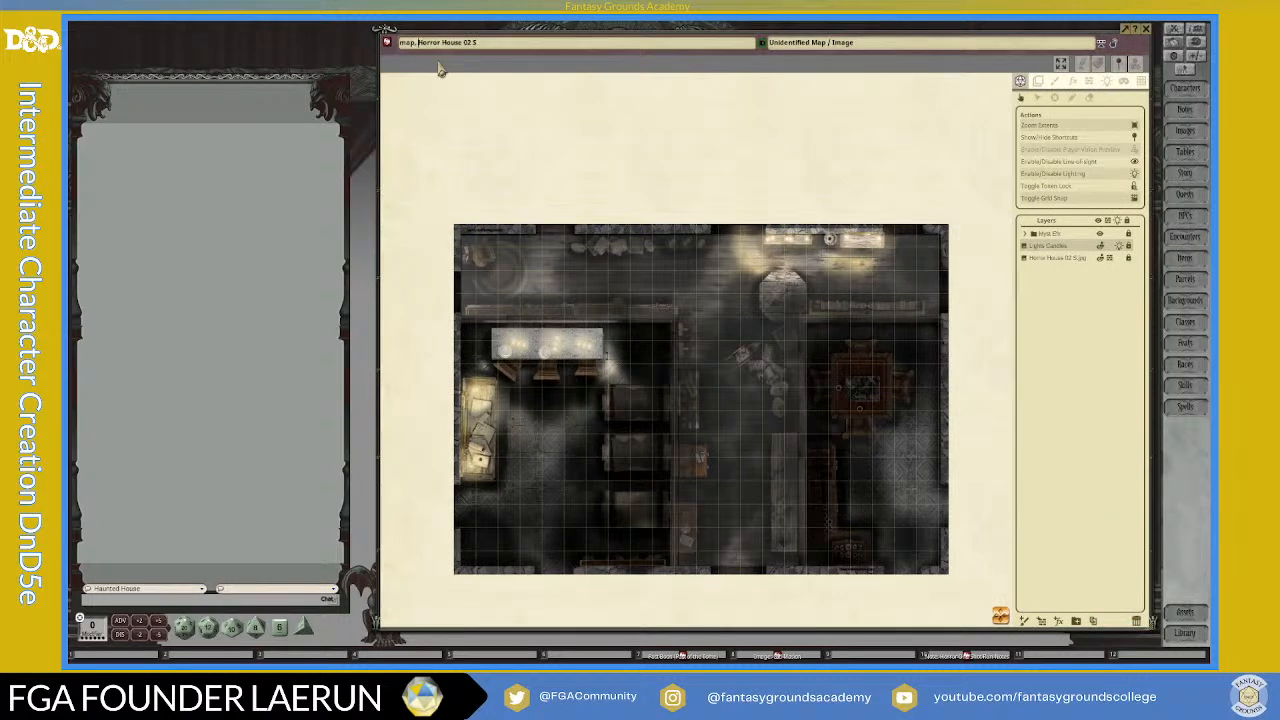
text(,)
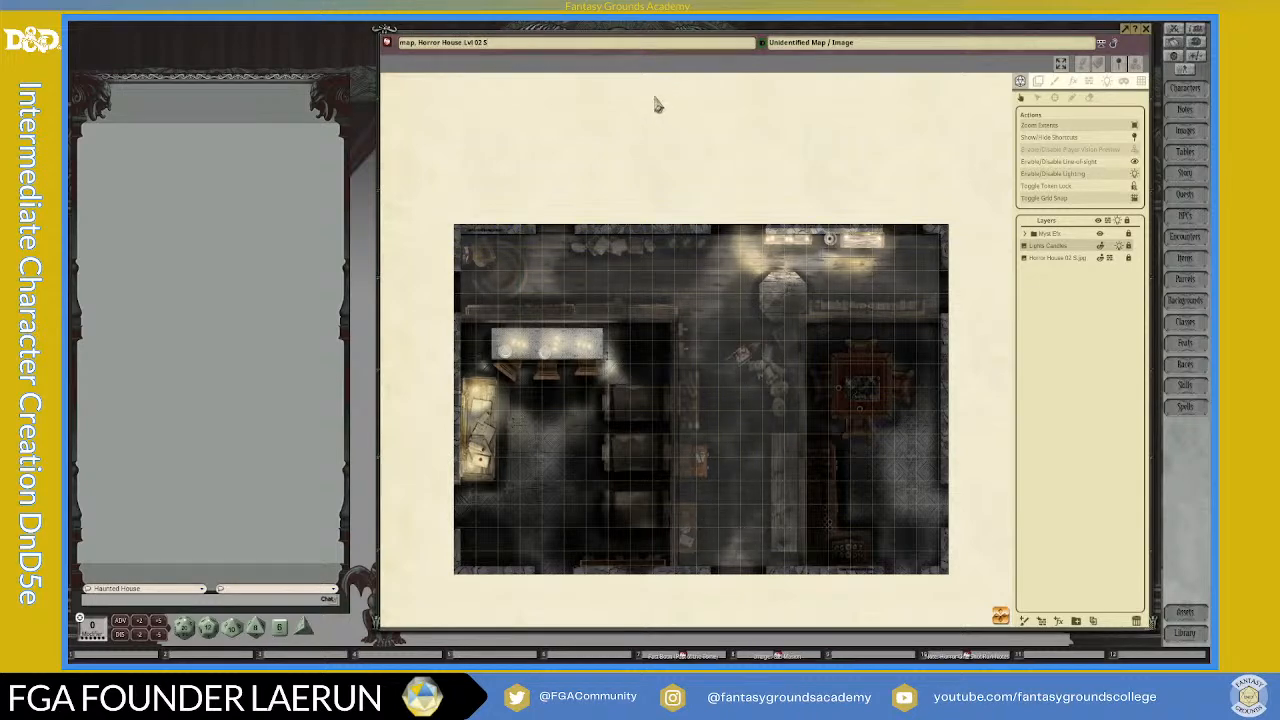
click(817, 45)
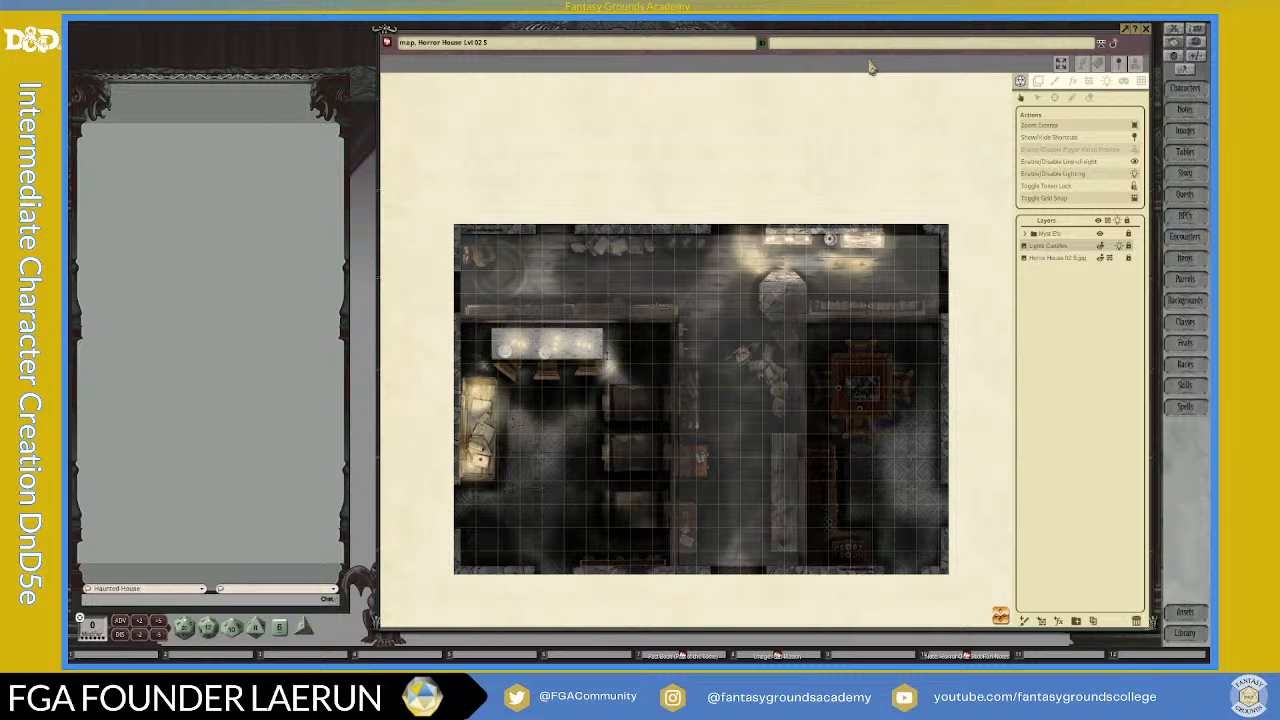
text(2nd)
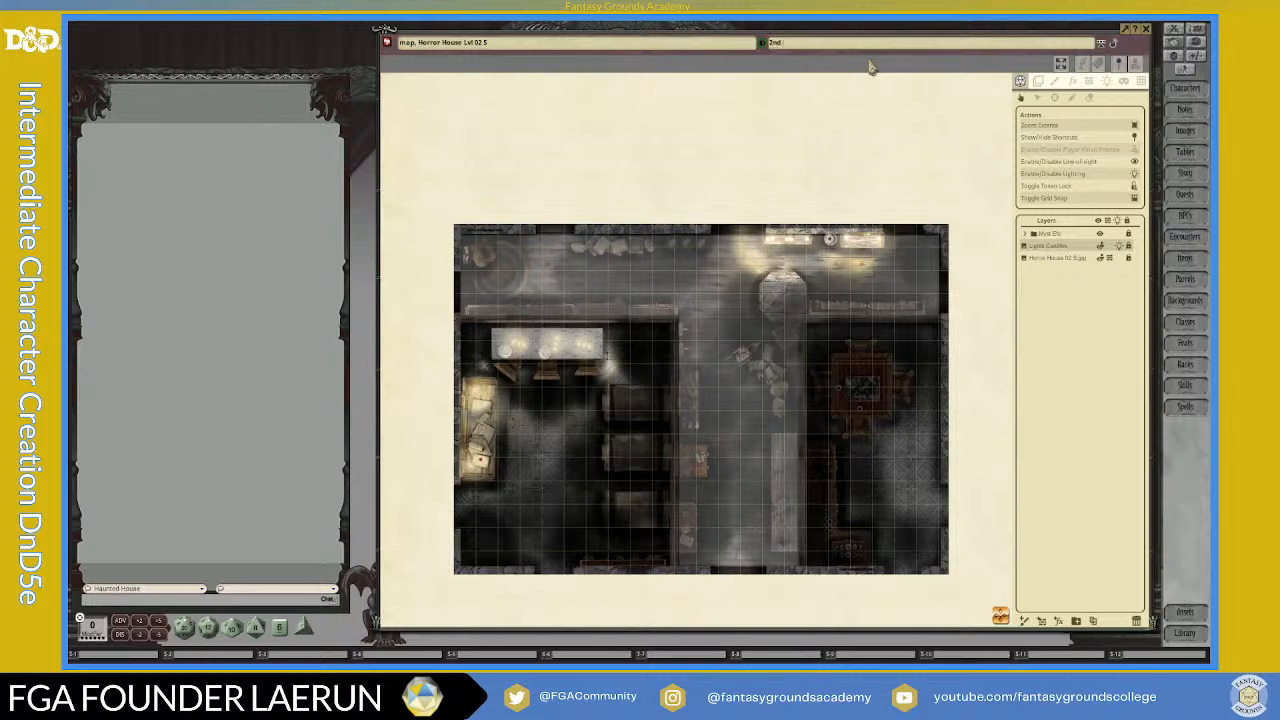
text( Floor)
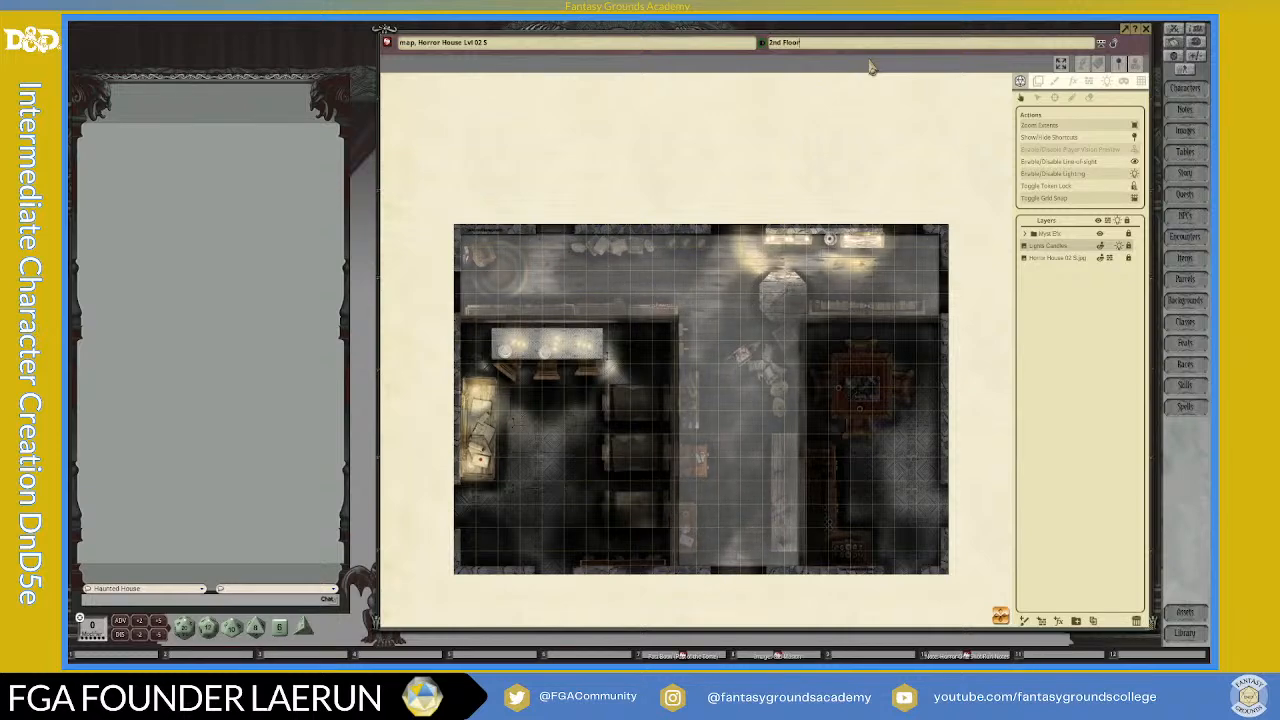
Step: Lock the map and shrink its window into the upper-right area of the desktop
click(1114, 44)
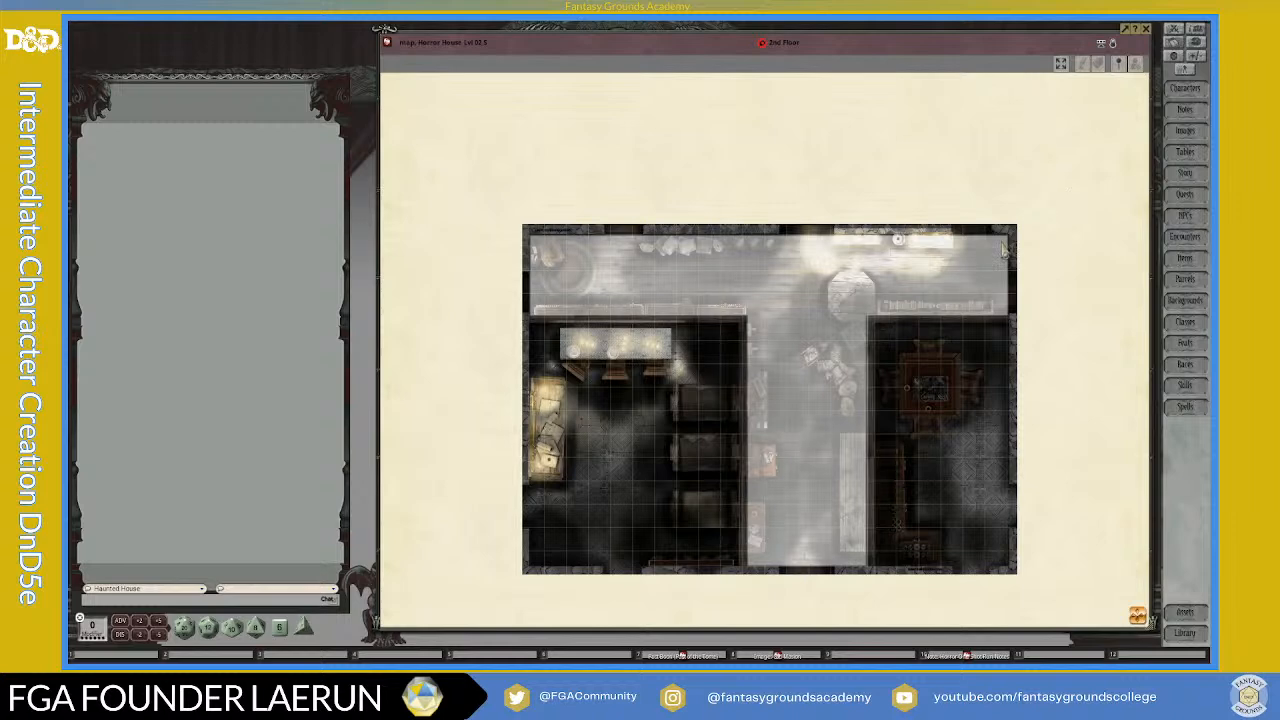
scroll(1004, 252, down, 2)
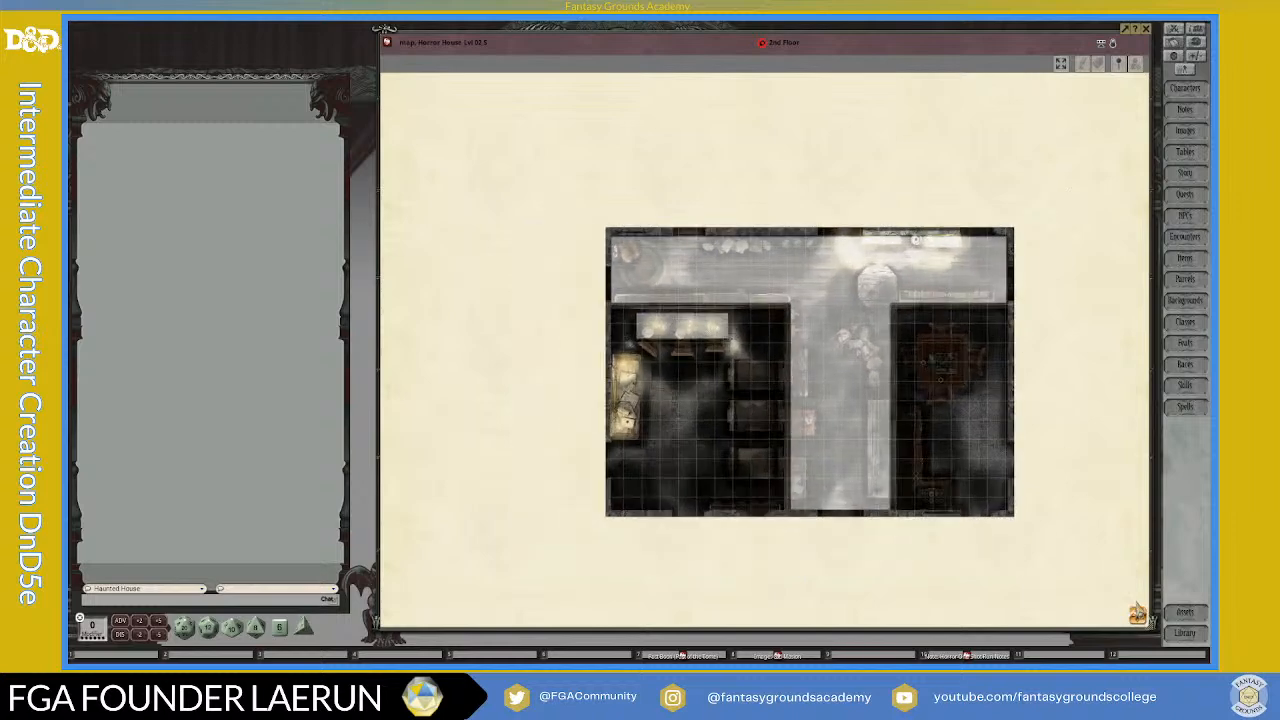
drag(1090, 630, 1090, 433)
drag(1152, 407, 886, 407)
drag(662, 34, 916, 35)
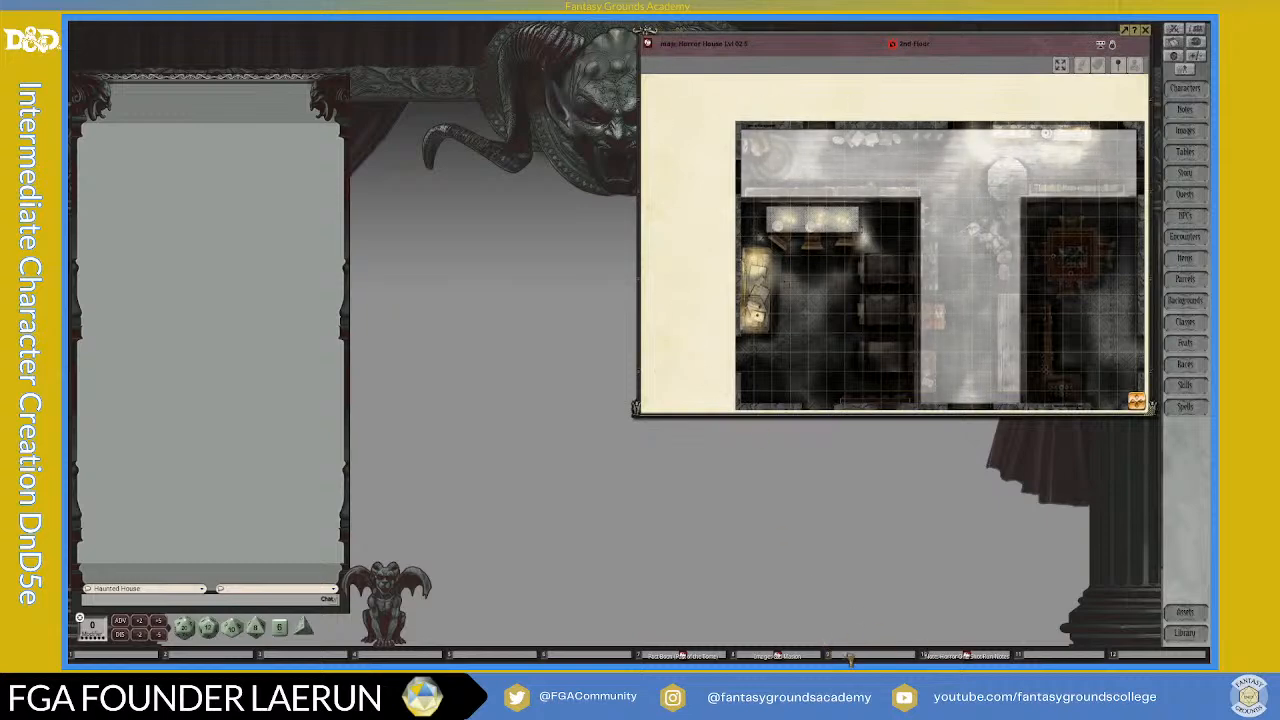
Step: Store the fitted map in hotkey slot 9, close its window and reopen the map from that slot
scroll(870, 207, up, 1)
click(1059, 66)
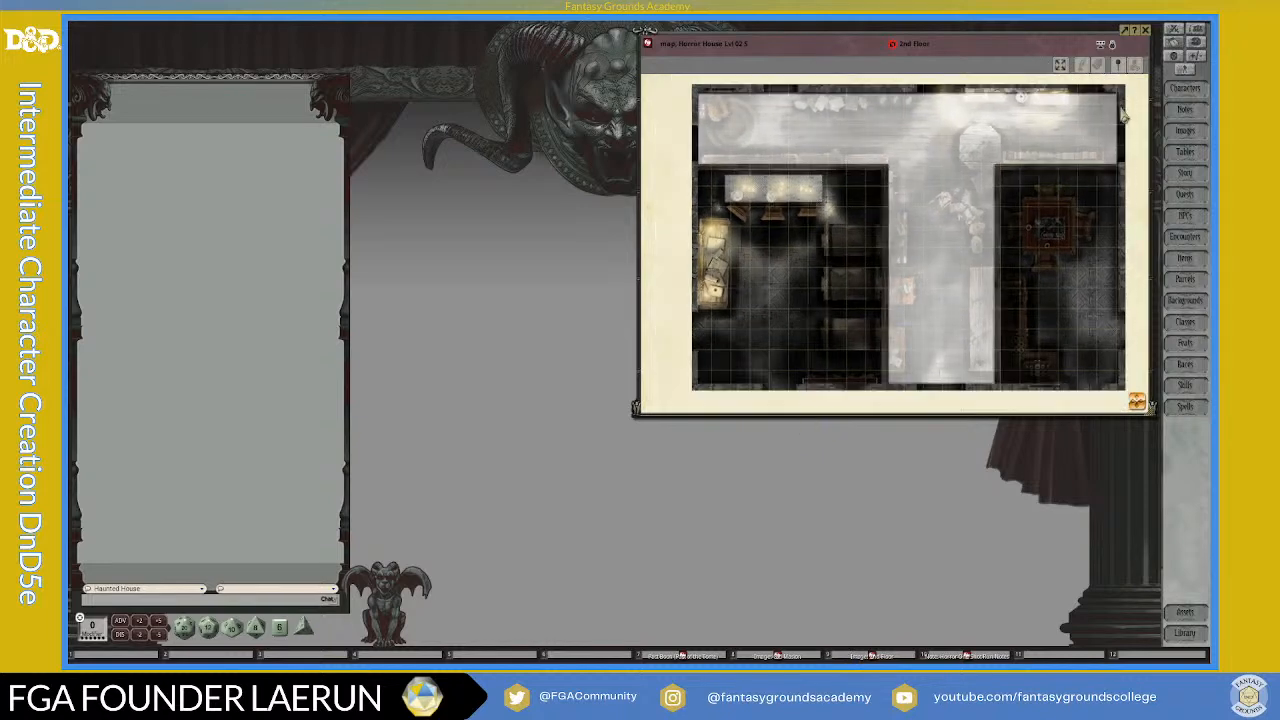
click(1148, 33)
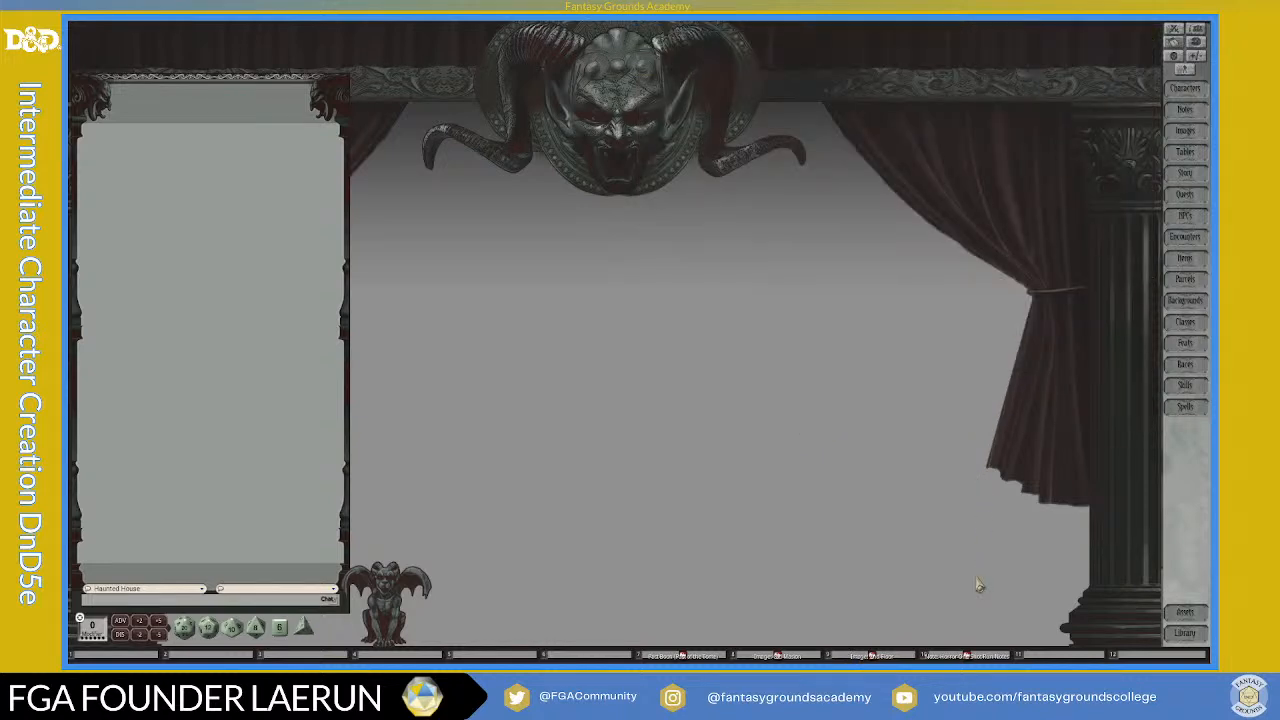
click(890, 656)
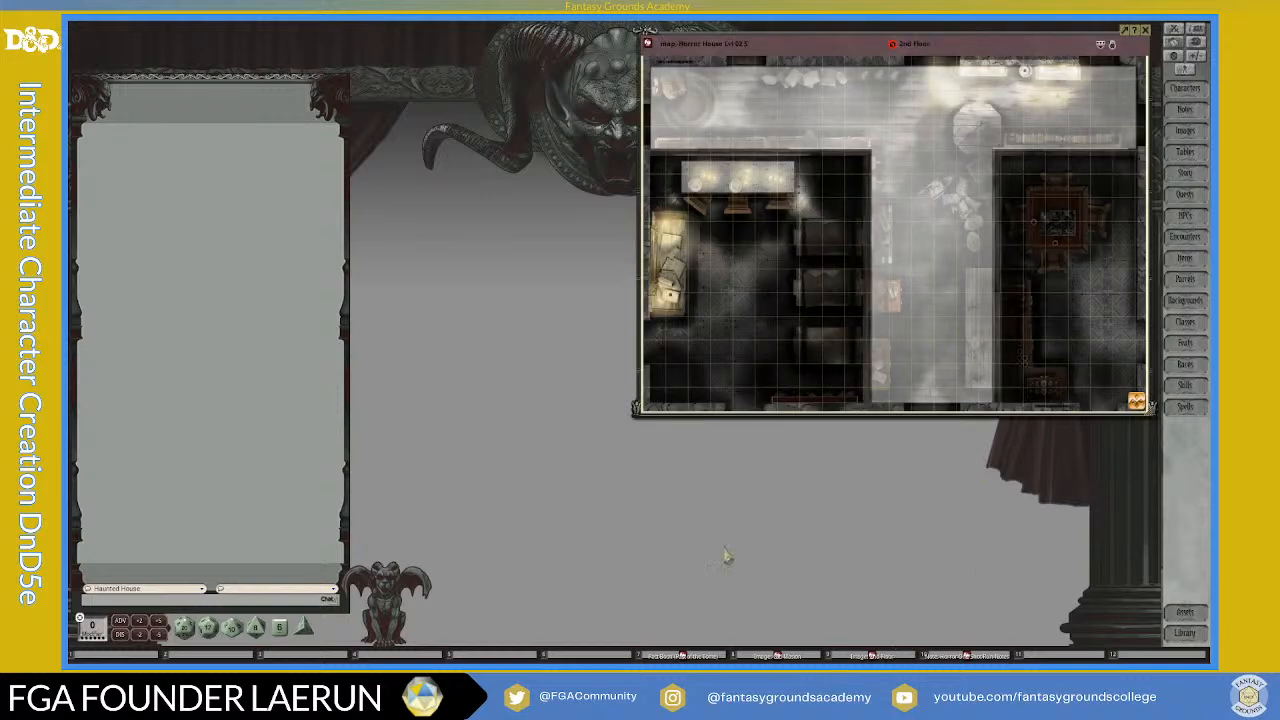
drag(963, 38, 967, 42)
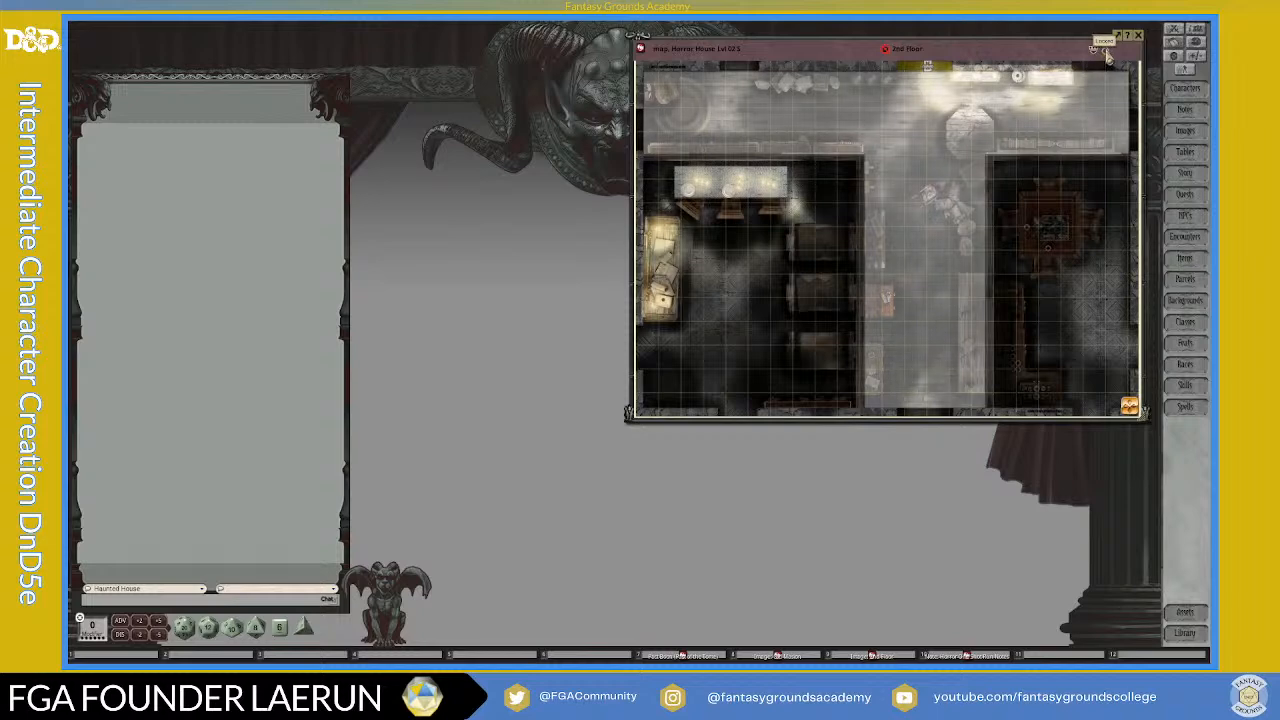
scroll(950, 233, down, 3)
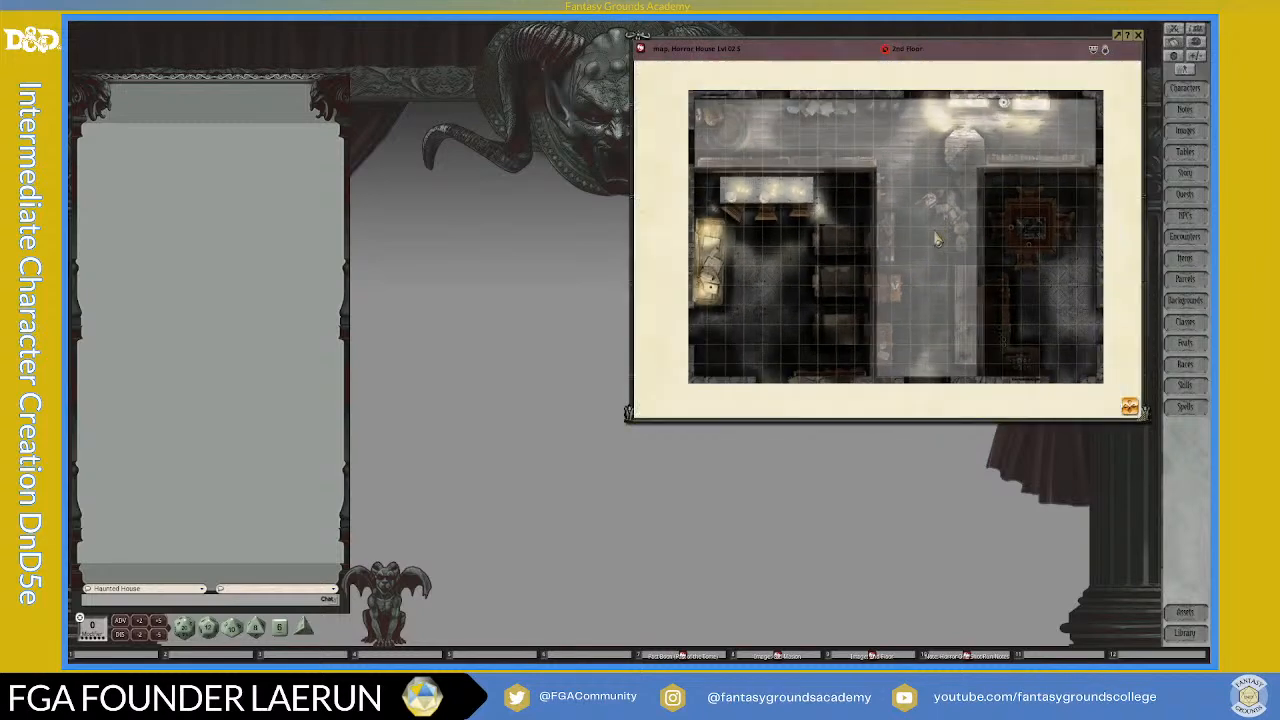
key(ctrl)
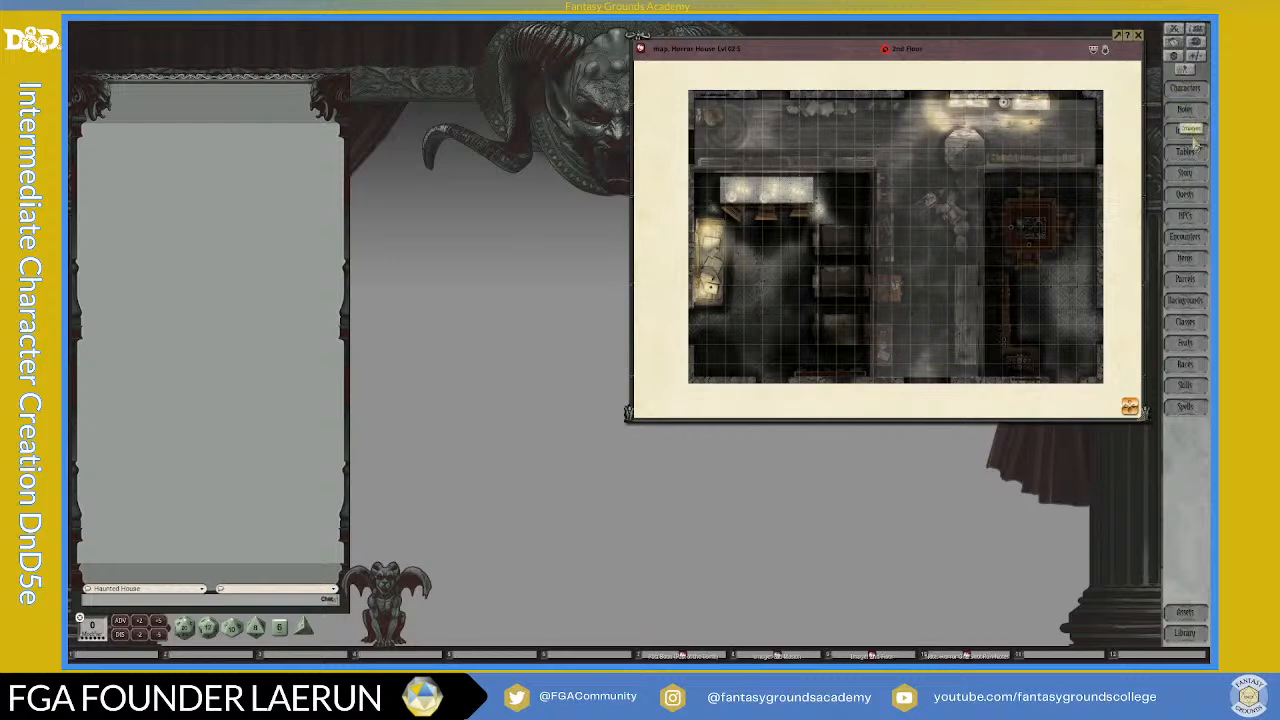
Step: Open the Horror Haunts map selection panel from the image list, open the Horror House 01 bottom floor map from its HAUNT-01 pin, and close the panel
click(1192, 138)
drag(1006, 68, 442, 62)
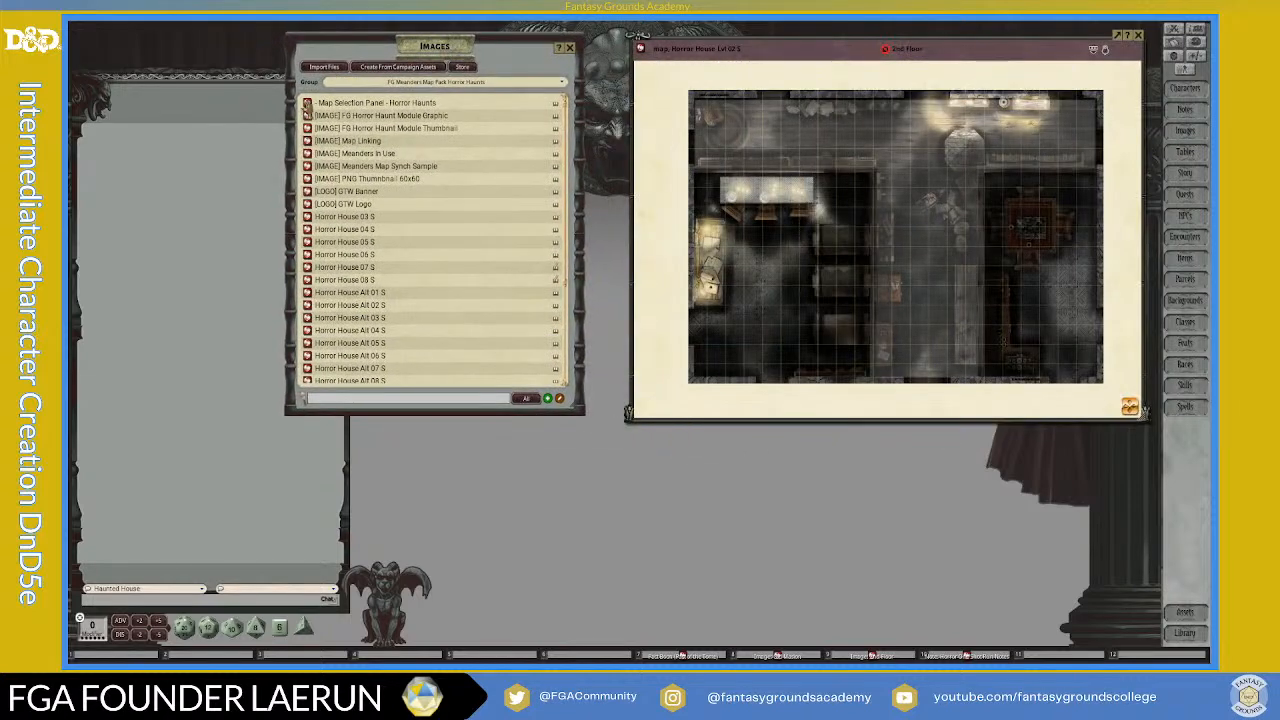
click(307, 104)
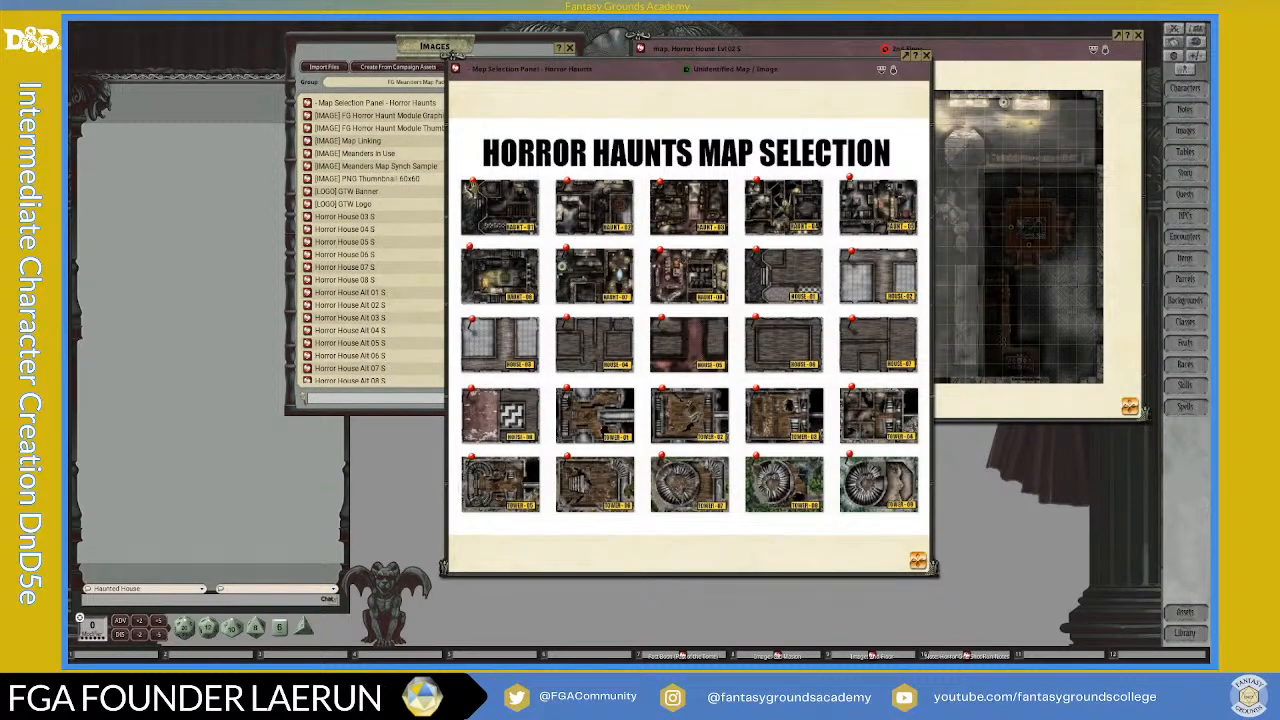
click(470, 186)
drag(558, 92, 239, 160)
click(605, 133)
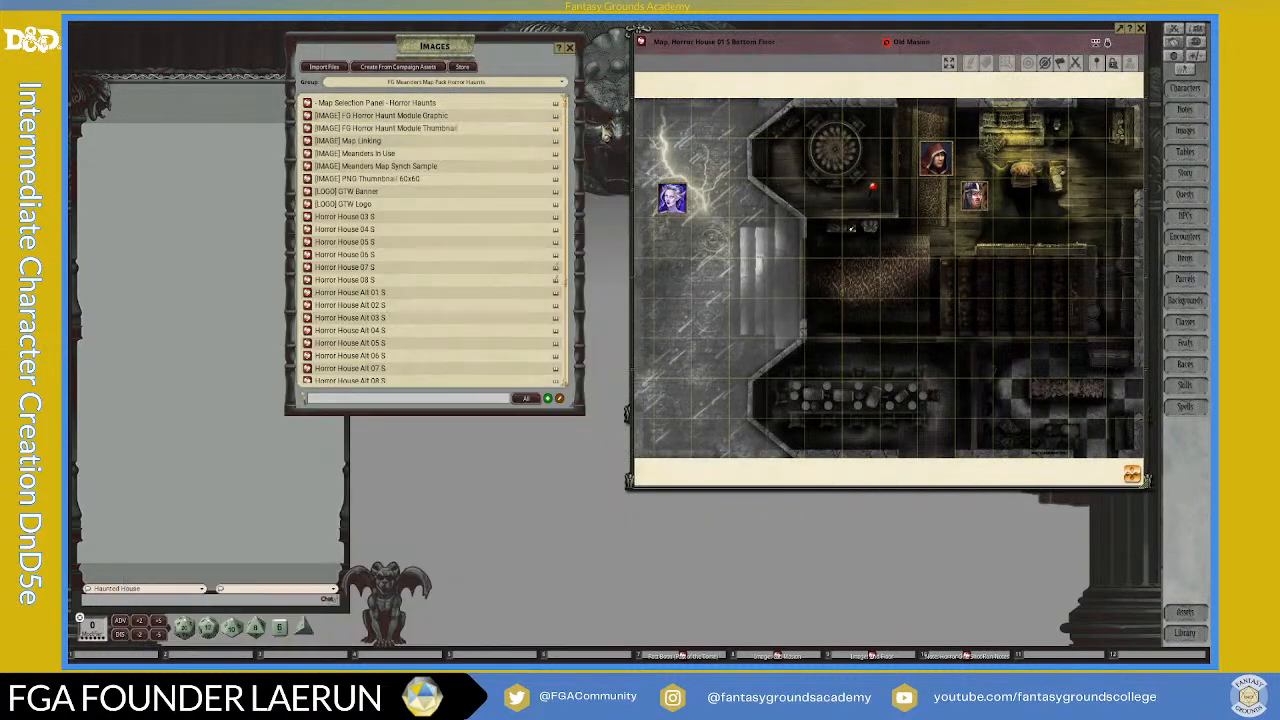
Step: Arrange the bottom floor and 2nd Floor maps side by side at matching height and link them to each other with pins
drag(837, 49, 537, 73)
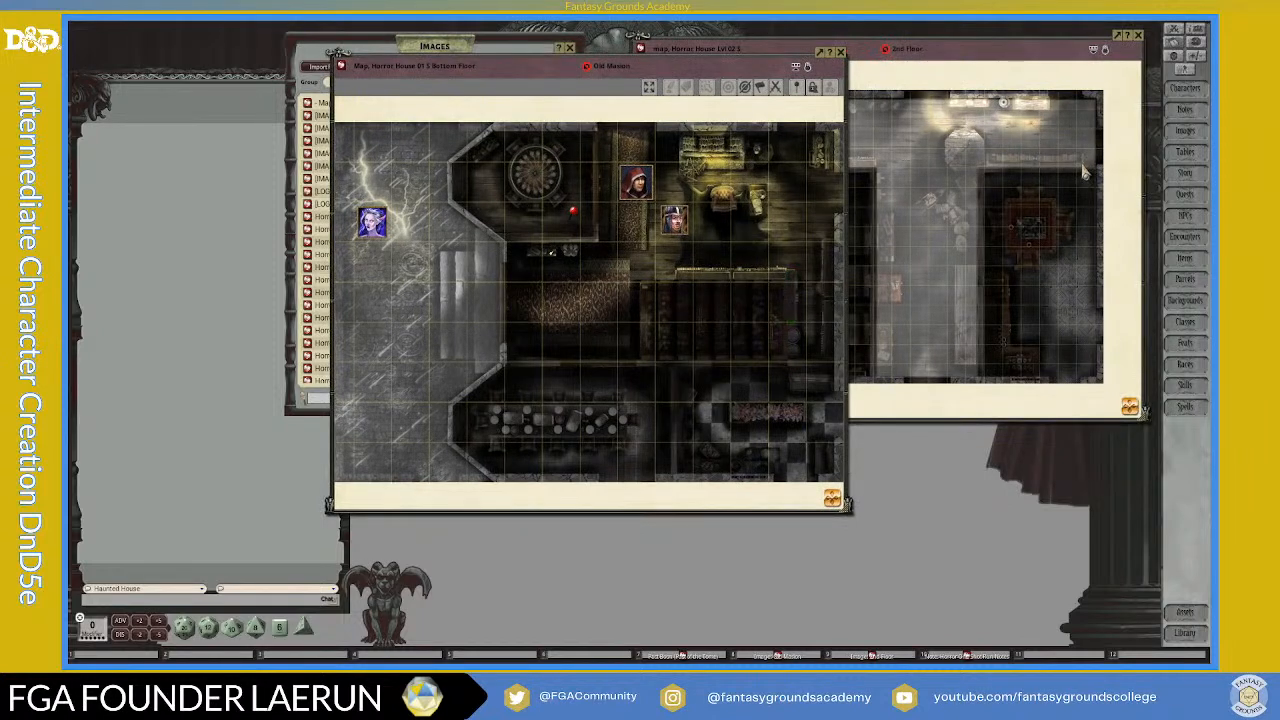
scroll(1051, 310, down, 1)
scroll(1084, 316, down, 2)
scroll(1086, 316, up, 3)
drag(757, 56, 600, 49)
drag(776, 52, 836, 65)
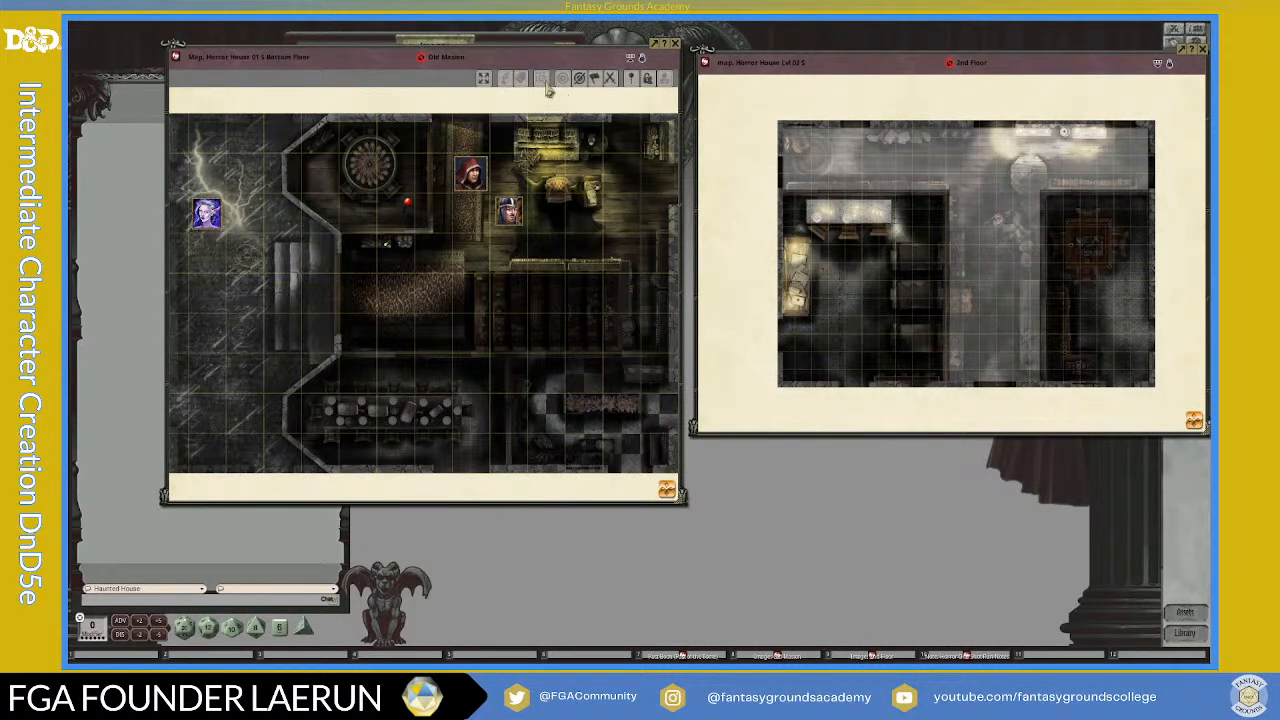
drag(680, 503, 684, 432)
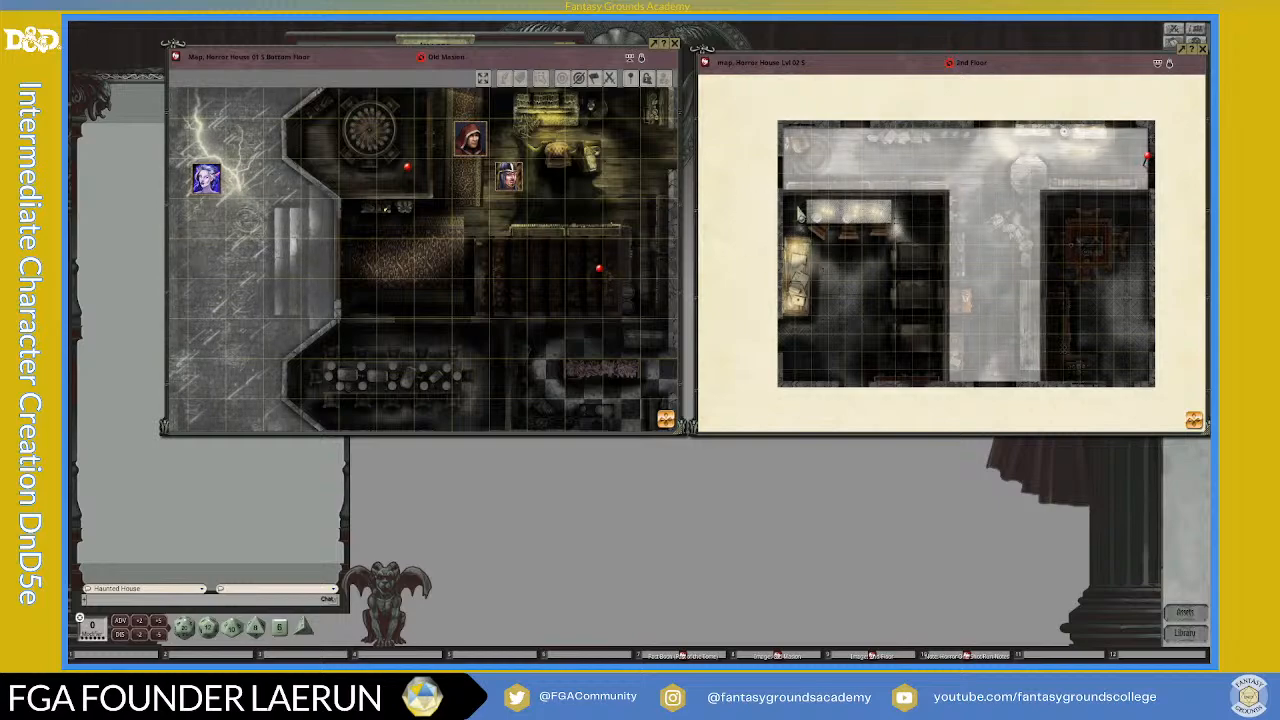
Step: Zoom the 2nd Floor map to fit its window and place the window back beside the bottom floor map
drag(1131, 67, 1017, 165)
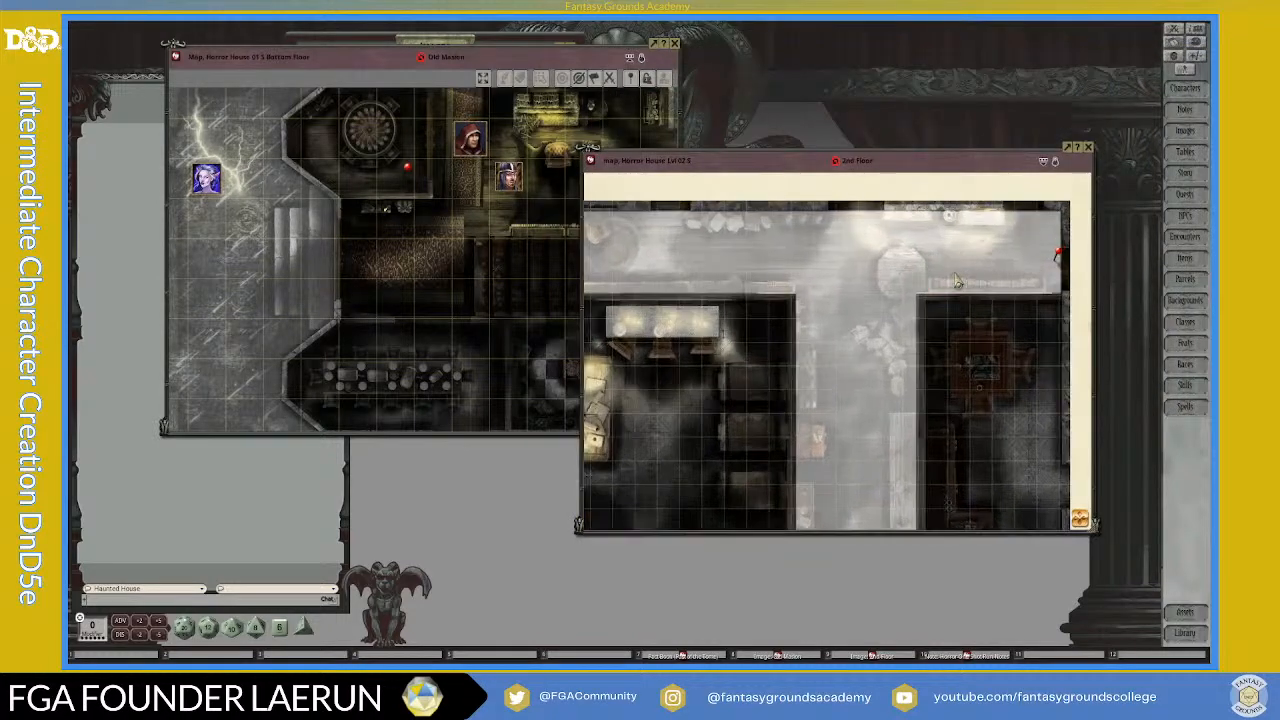
right_click(996, 200)
click(1032, 194)
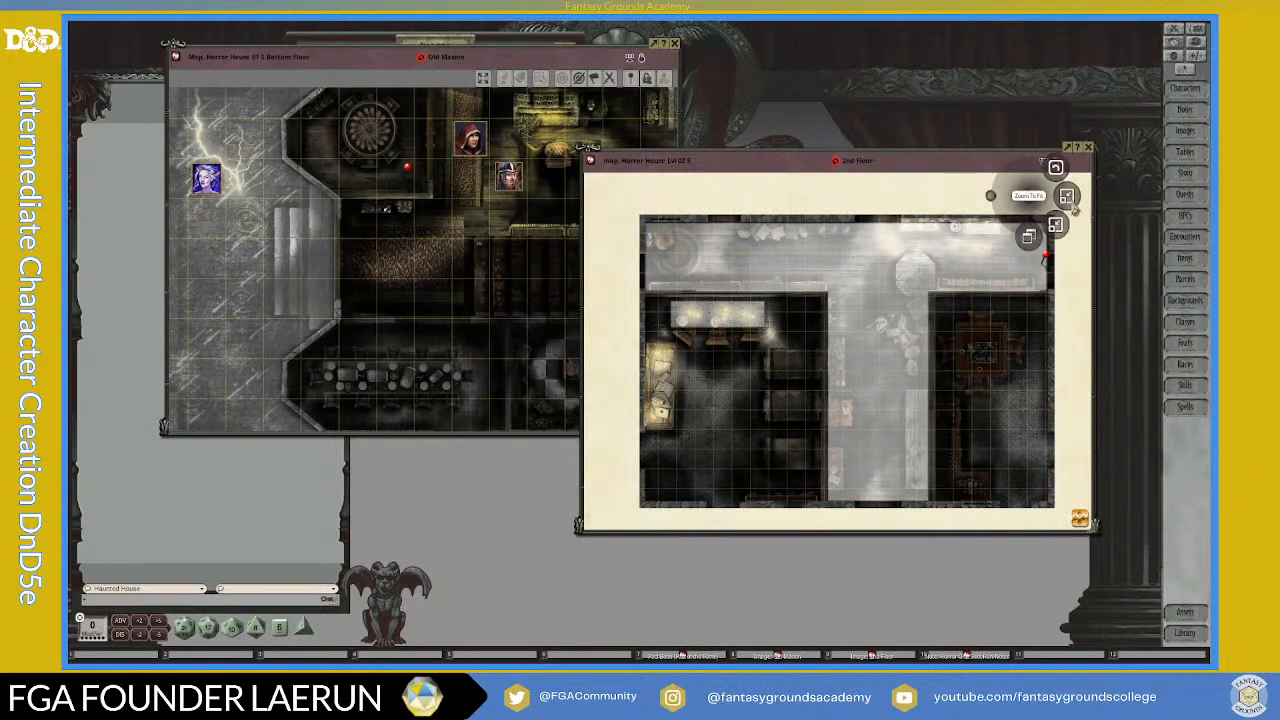
click(1067, 196)
drag(986, 189, 1017, 92)
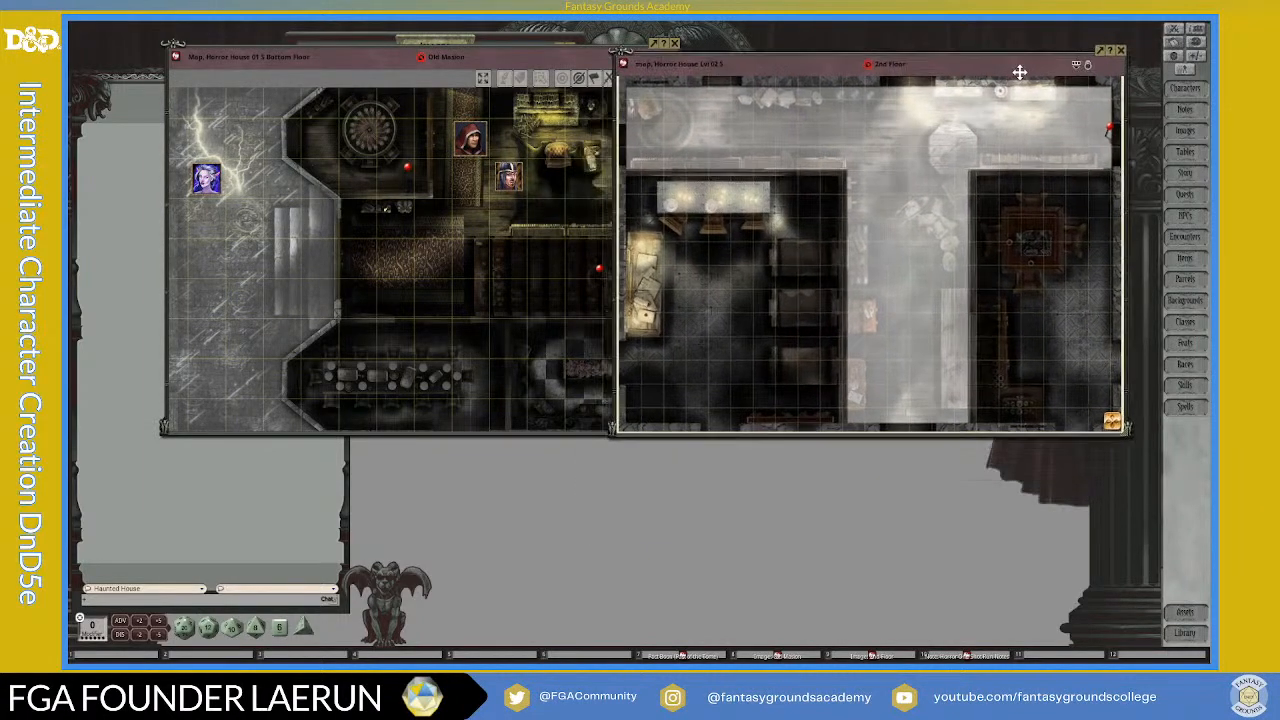
scroll(1018, 94, down, 1)
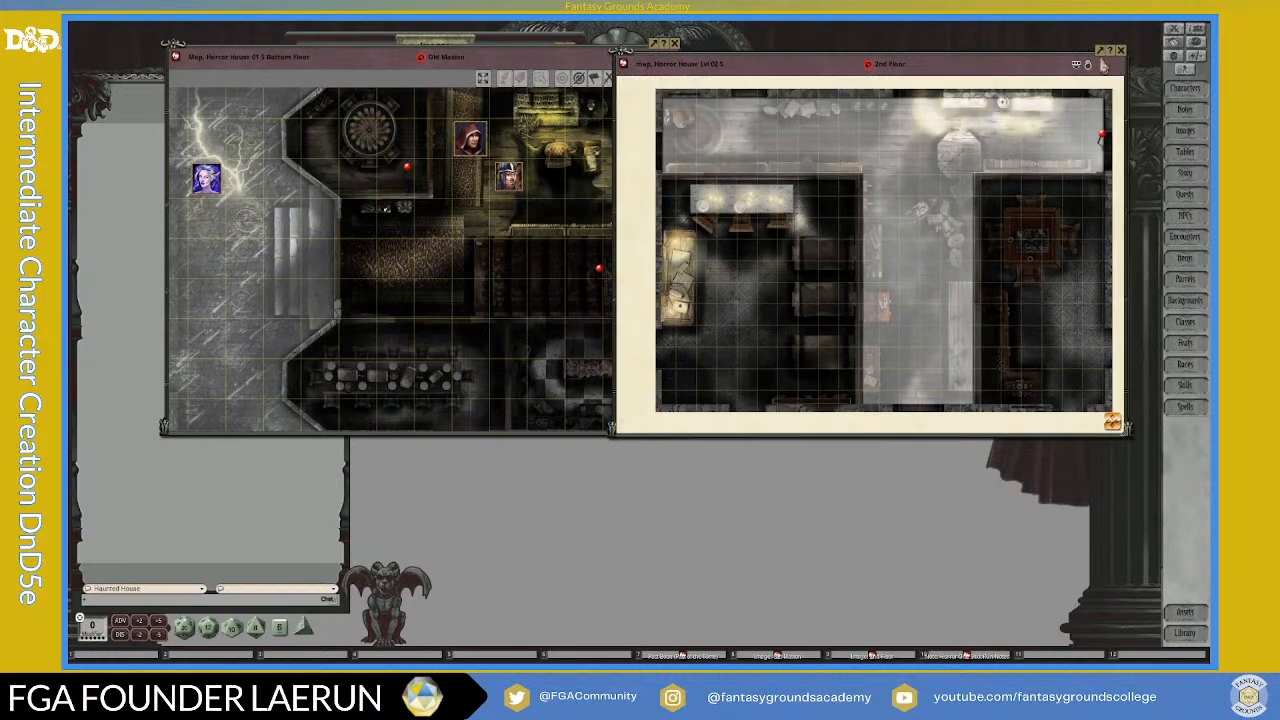
Step: Close the 2nd Floor map and the image list, and move the bottom floor map to the upper-right area of the desktop
click(1120, 52)
drag(501, 54, 869, 55)
drag(573, 52, 468, 64)
click(464, 62)
drag(814, 58, 894, 43)
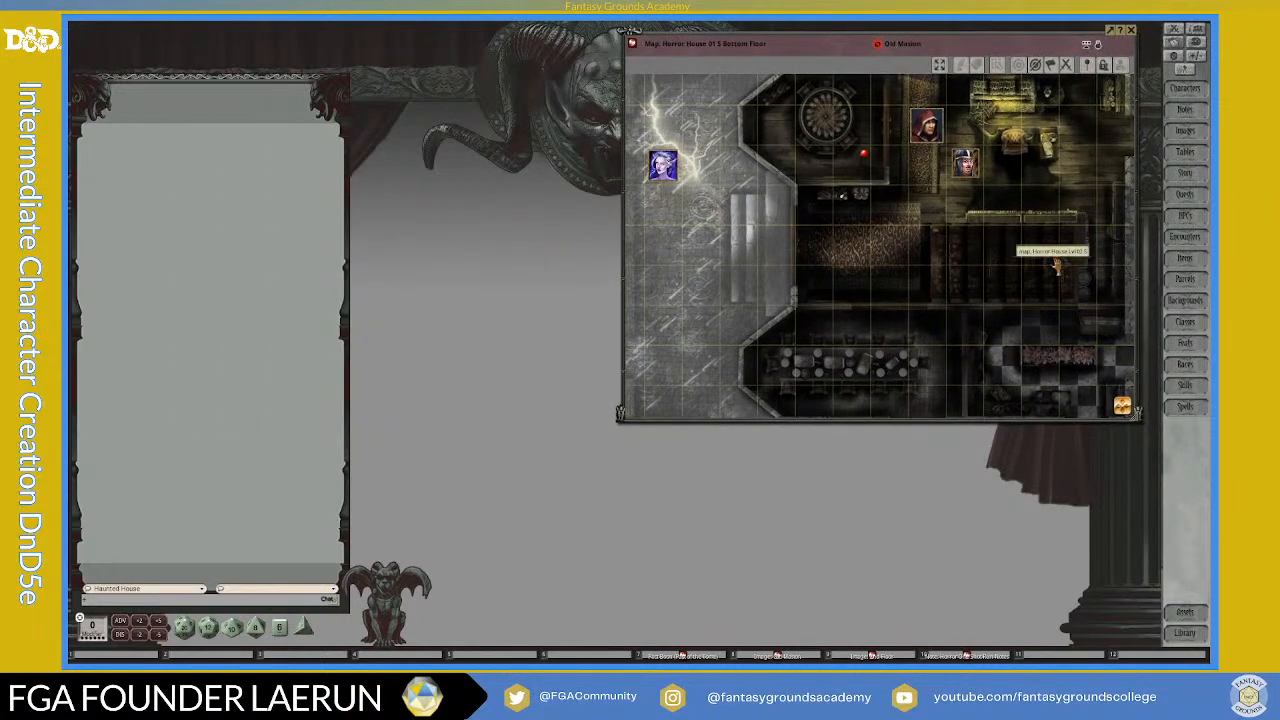
Step: Open the 2nd Floor map from its pin on the bottom floor map and align its window over that map
click(1057, 265)
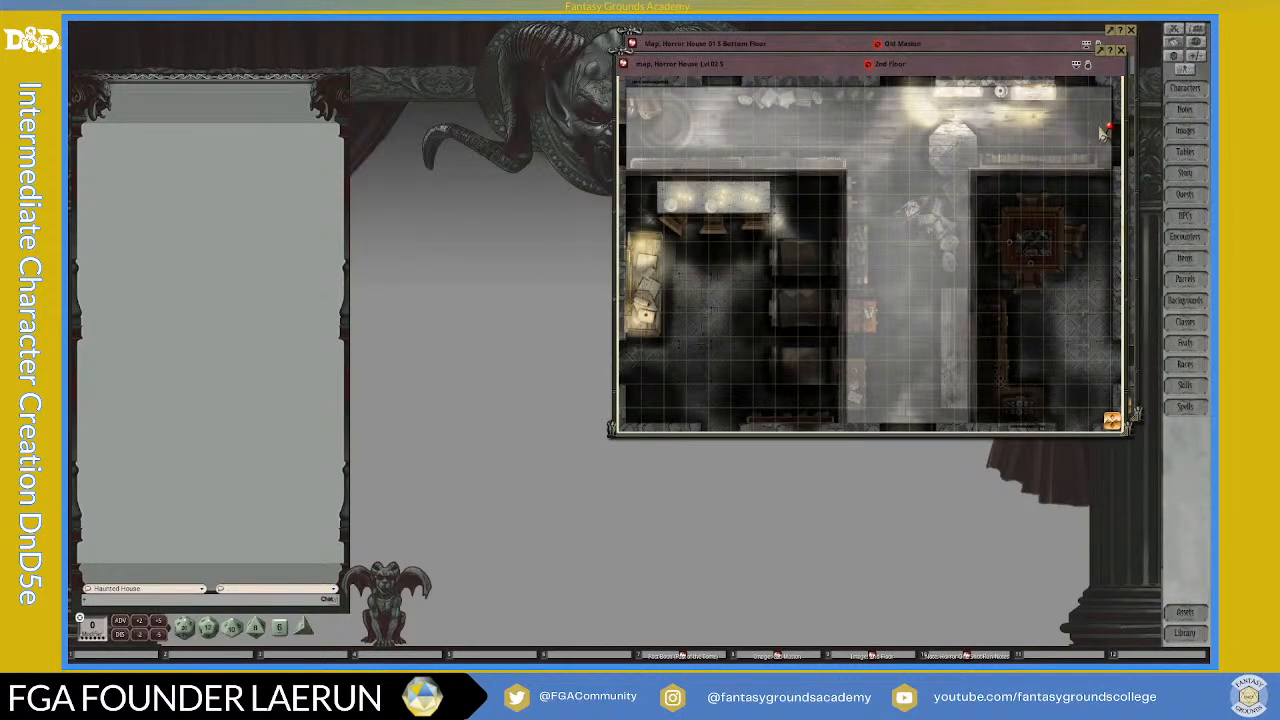
drag(937, 72, 945, 54)
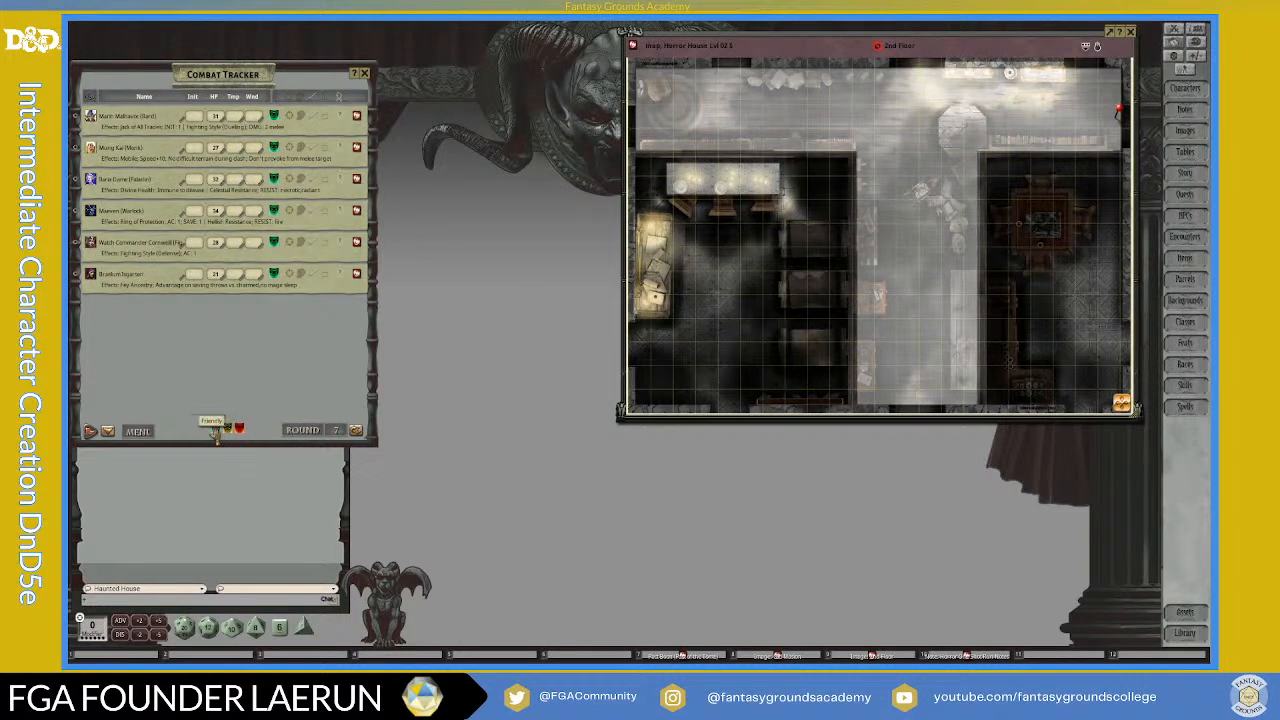
Step: Place the friendly party tokens from the combat tracker on the 2nd Floor map near the link pin
scroll(1100, 125, down, 3)
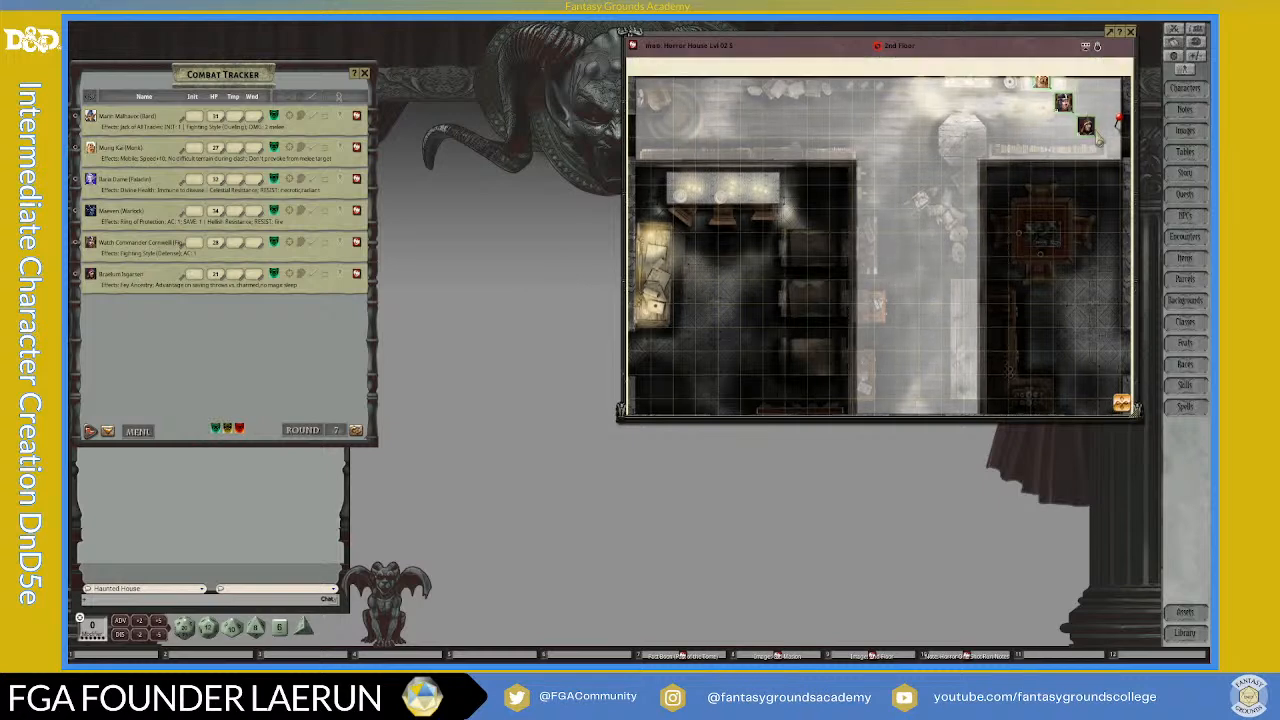
scroll(1092, 128, down, 2)
scroll(1094, 125, up, 2)
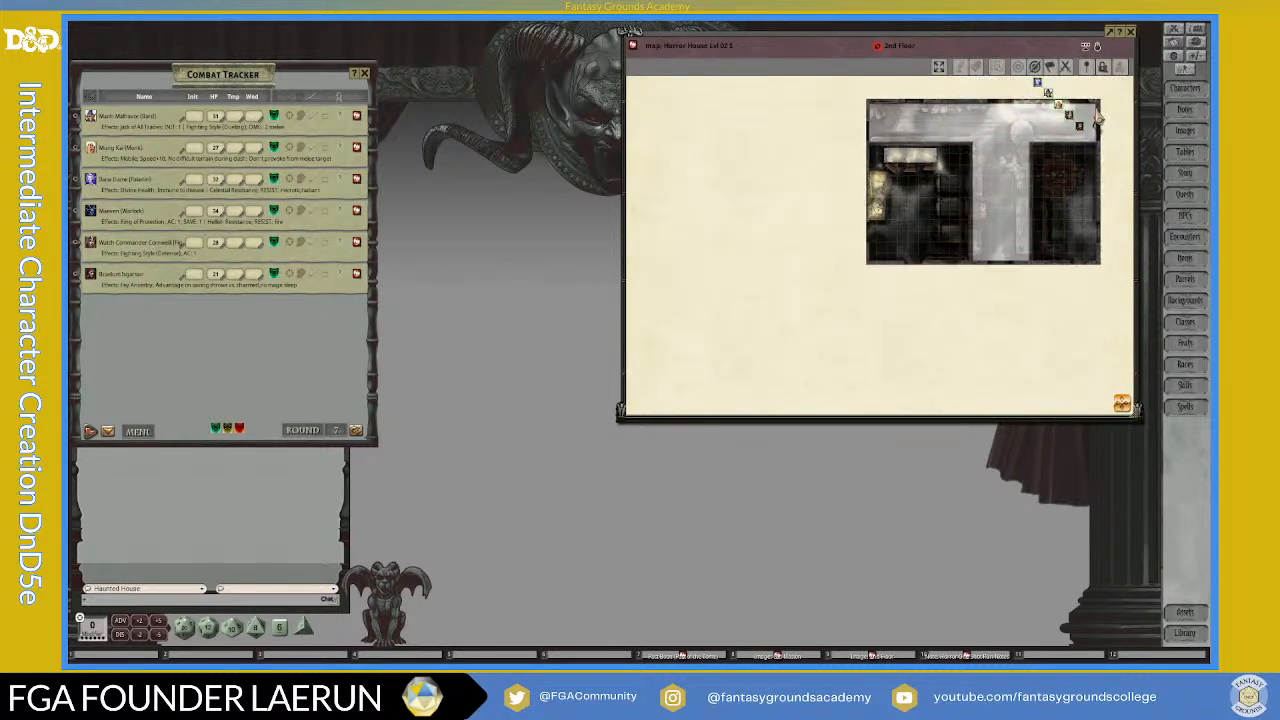
scroll(1095, 122, down, 2)
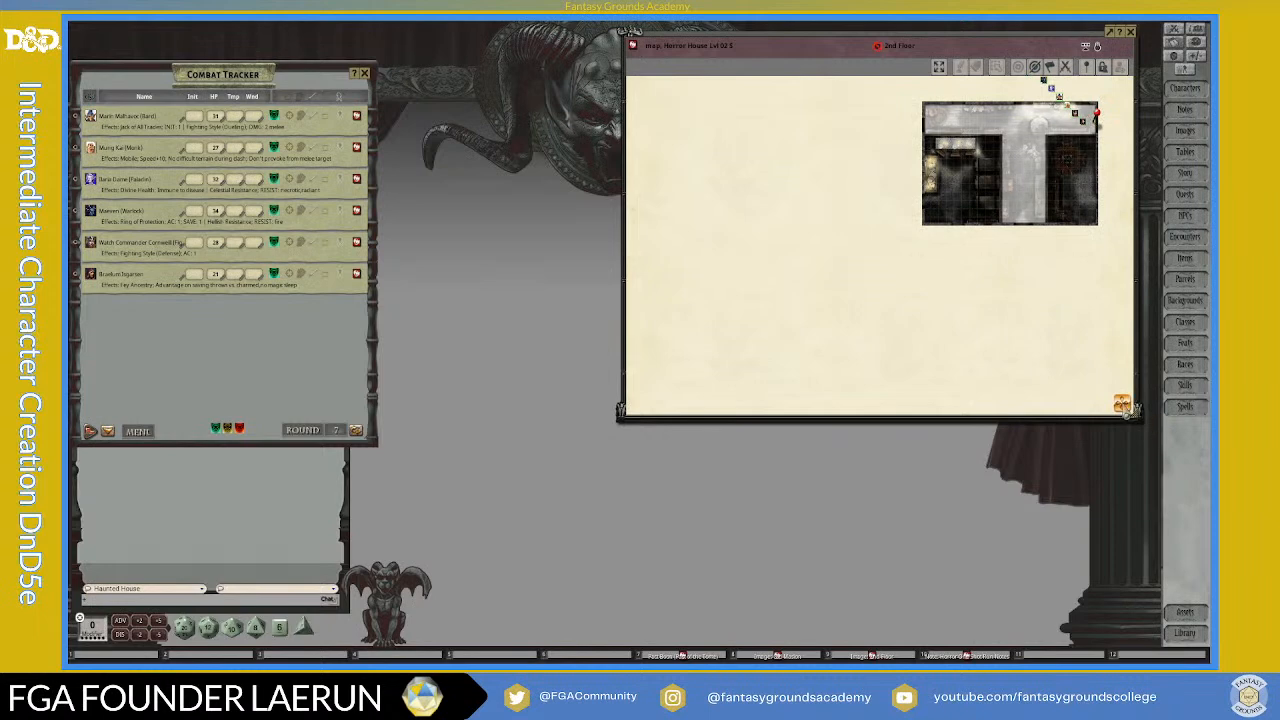
scroll(995, 155, up, 4)
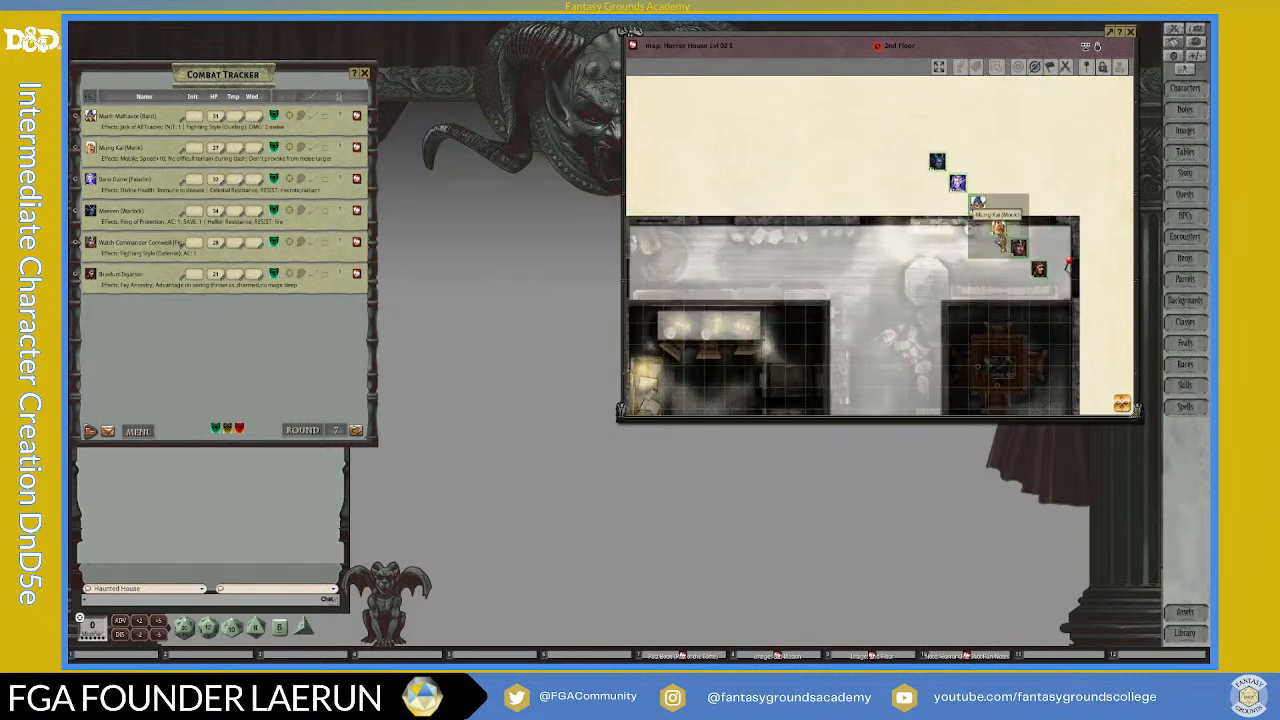
Step: Move the party tokens that stand off the map into the corridor next to the link pin
drag(1000, 230, 999, 249)
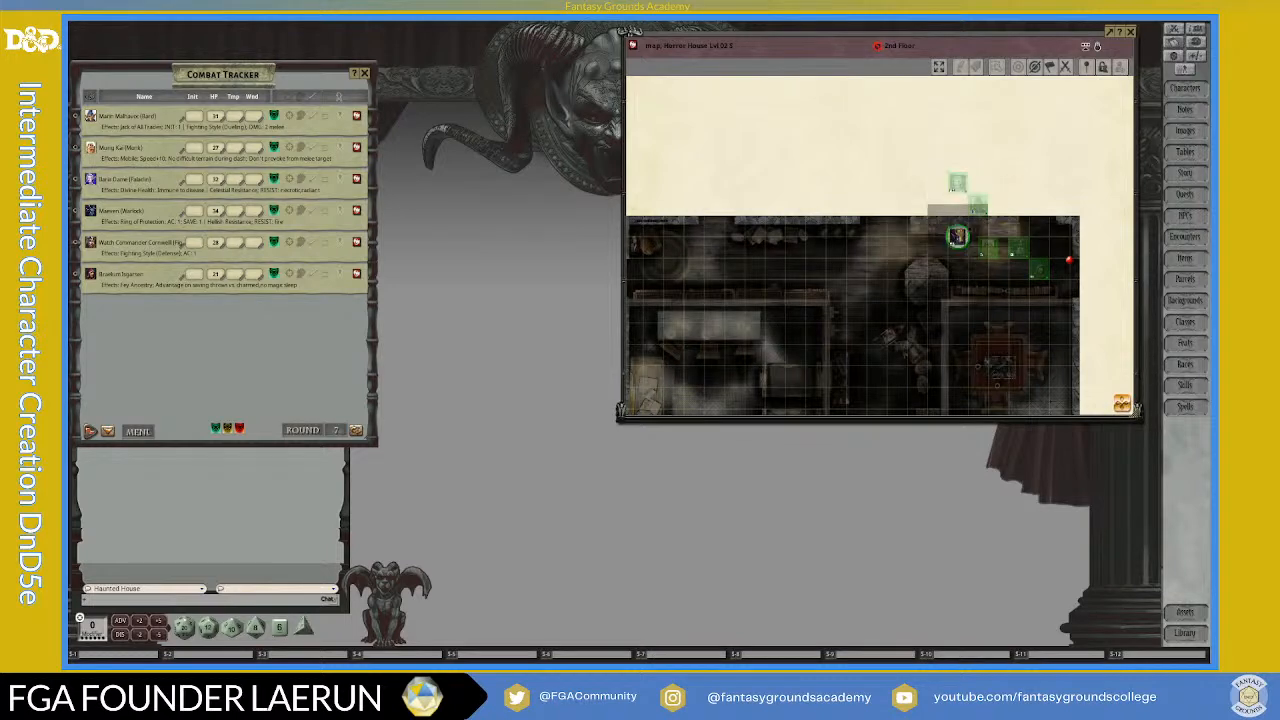
drag(957, 247, 1008, 236)
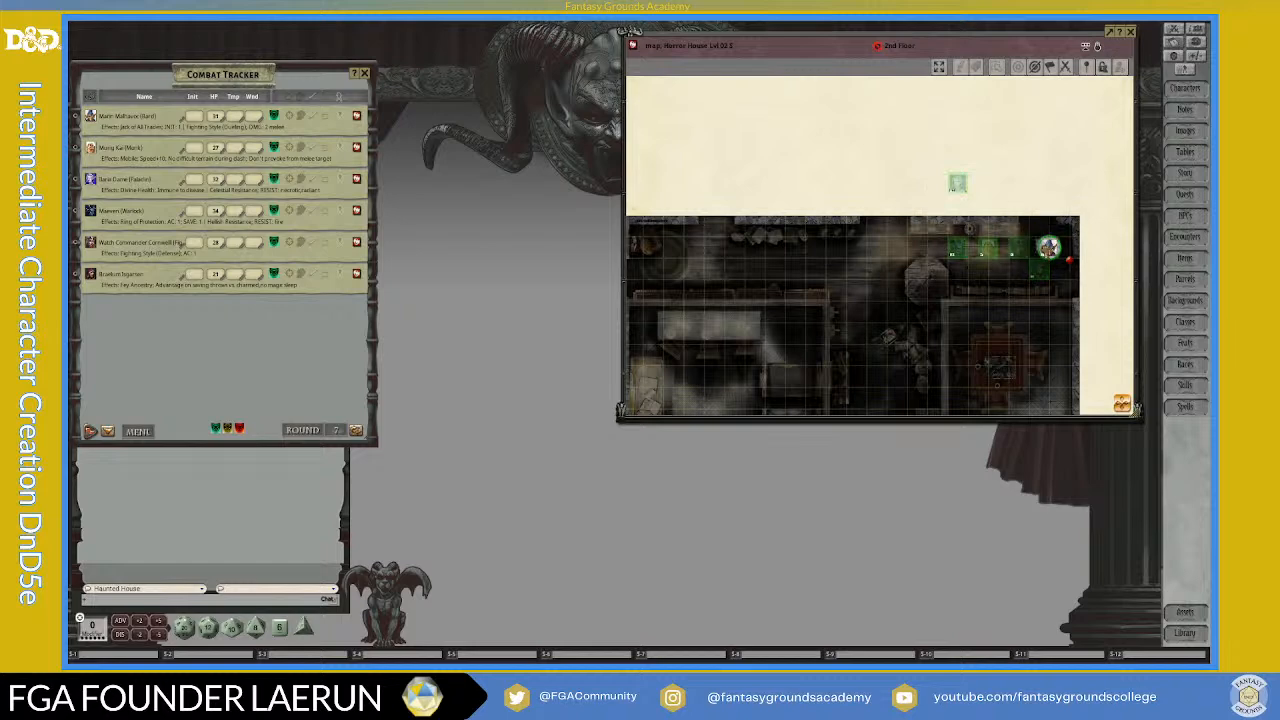
drag(967, 190, 970, 224)
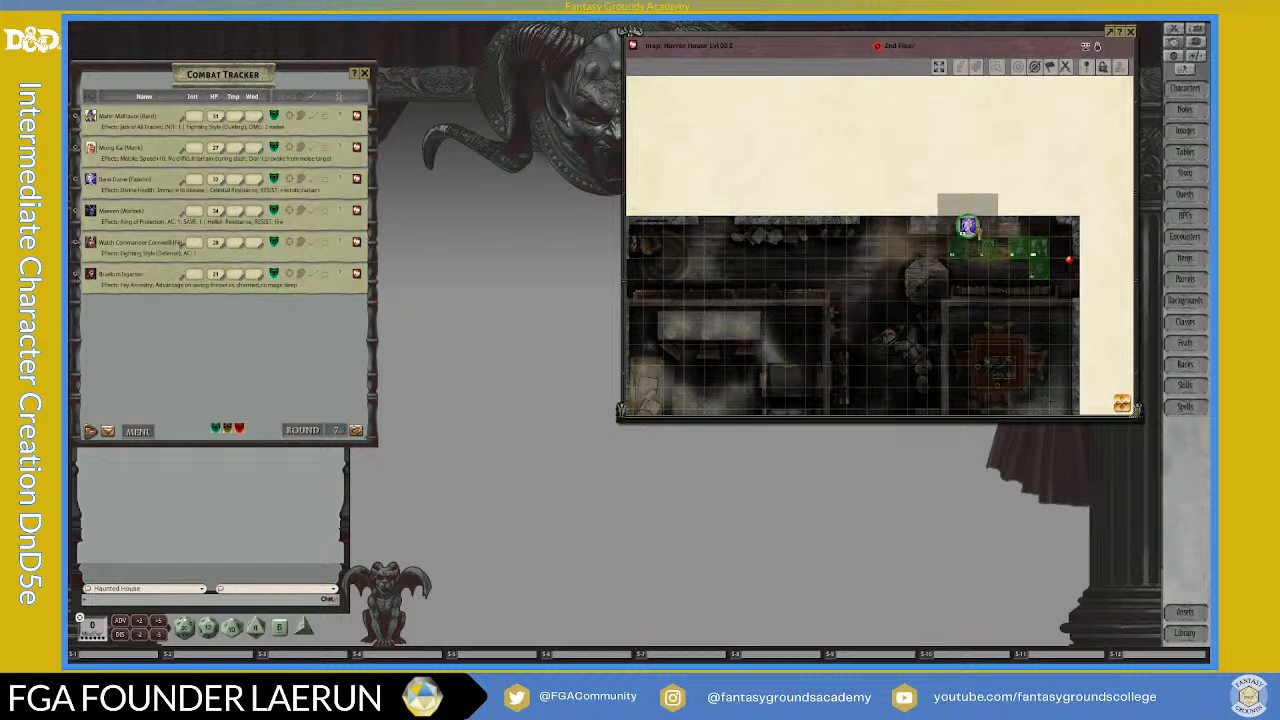
Step: Select the paladin and warlock tokens in turn to examine what each can see on the 2nd Floor map
scroll(930, 240, up, 5)
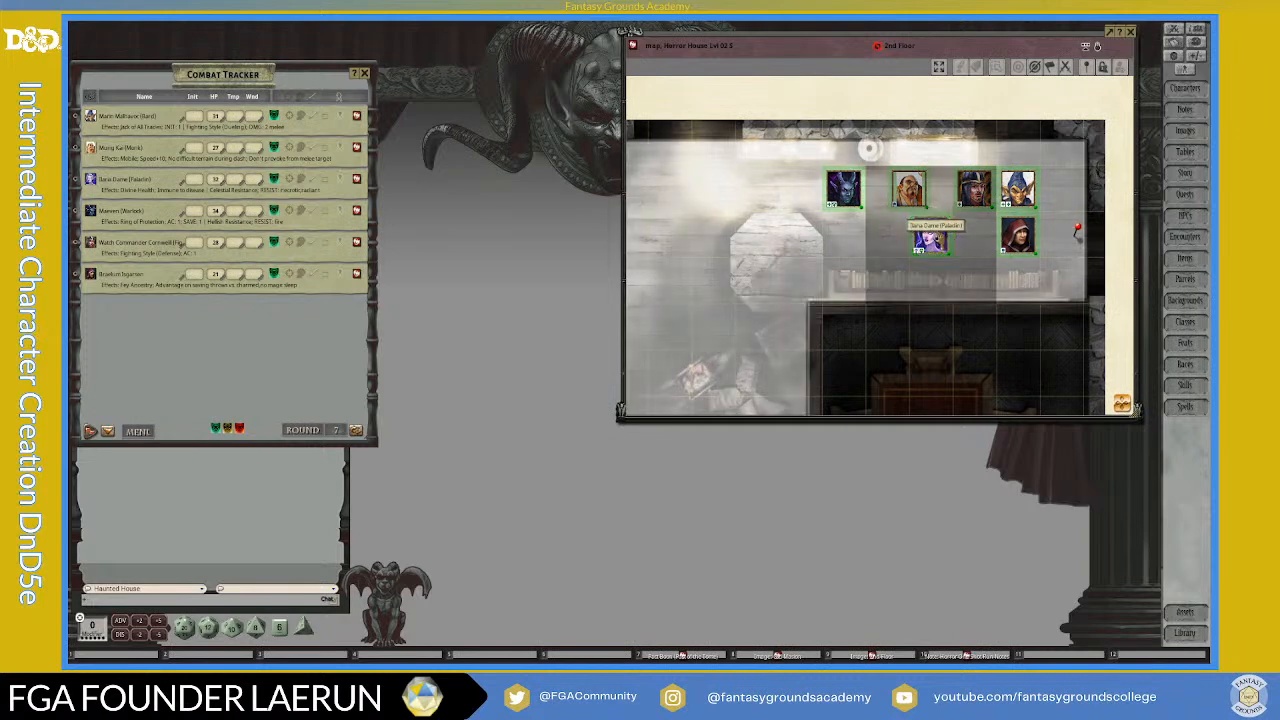
scroll(930, 238, down, 3)
scroll(790, 260, down, 1)
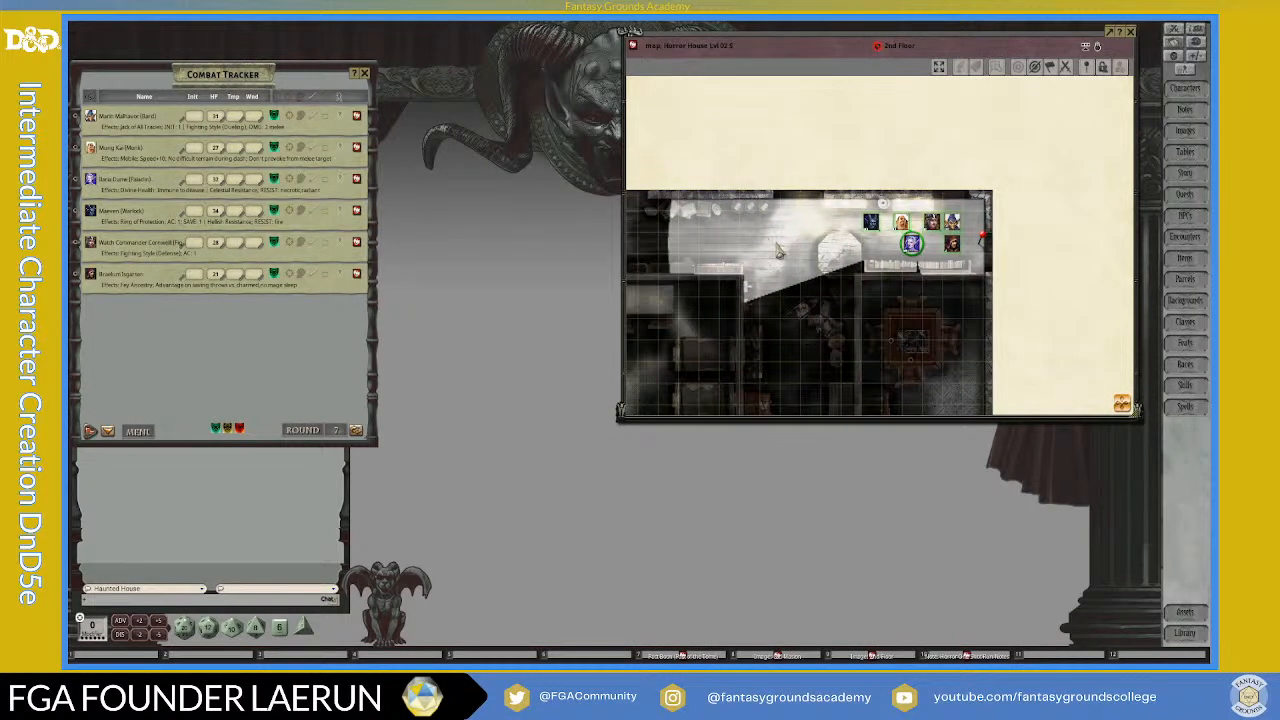
click(873, 227)
scroll(862, 242, up, 2)
scroll(850, 248, down, 2)
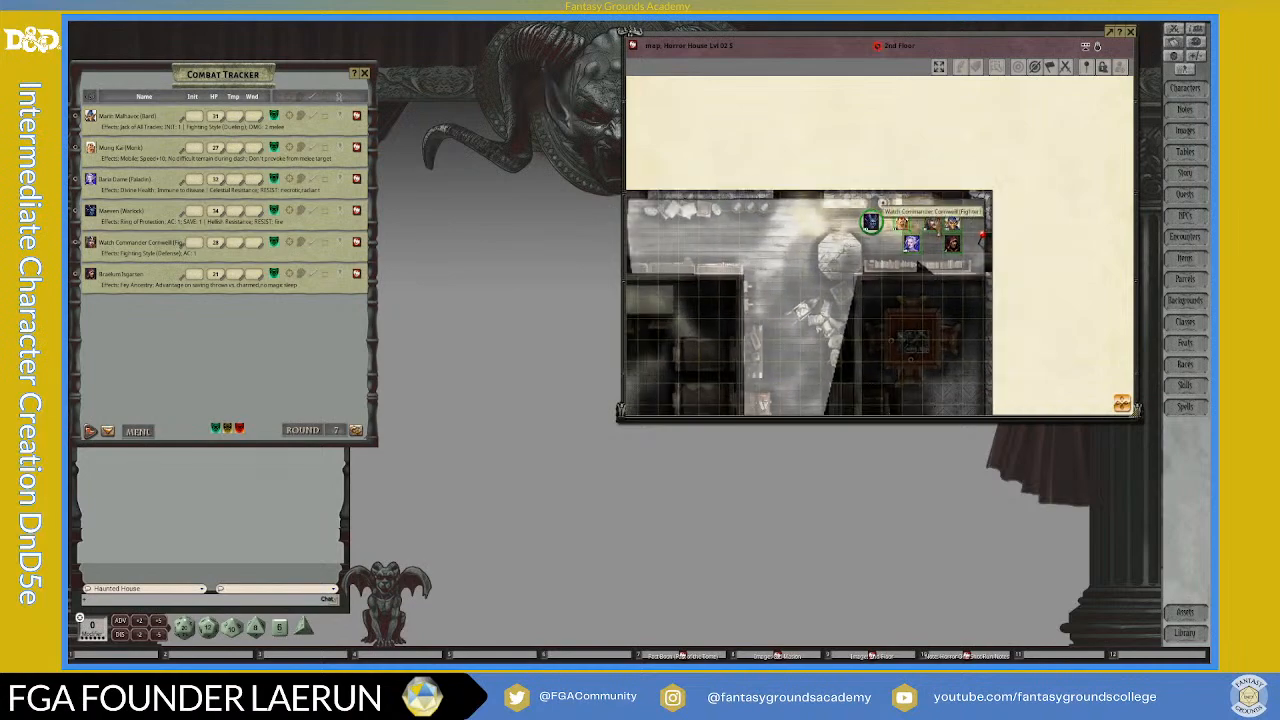
Step: Move the fighter's token one square down and back up into its row
click(931, 223)
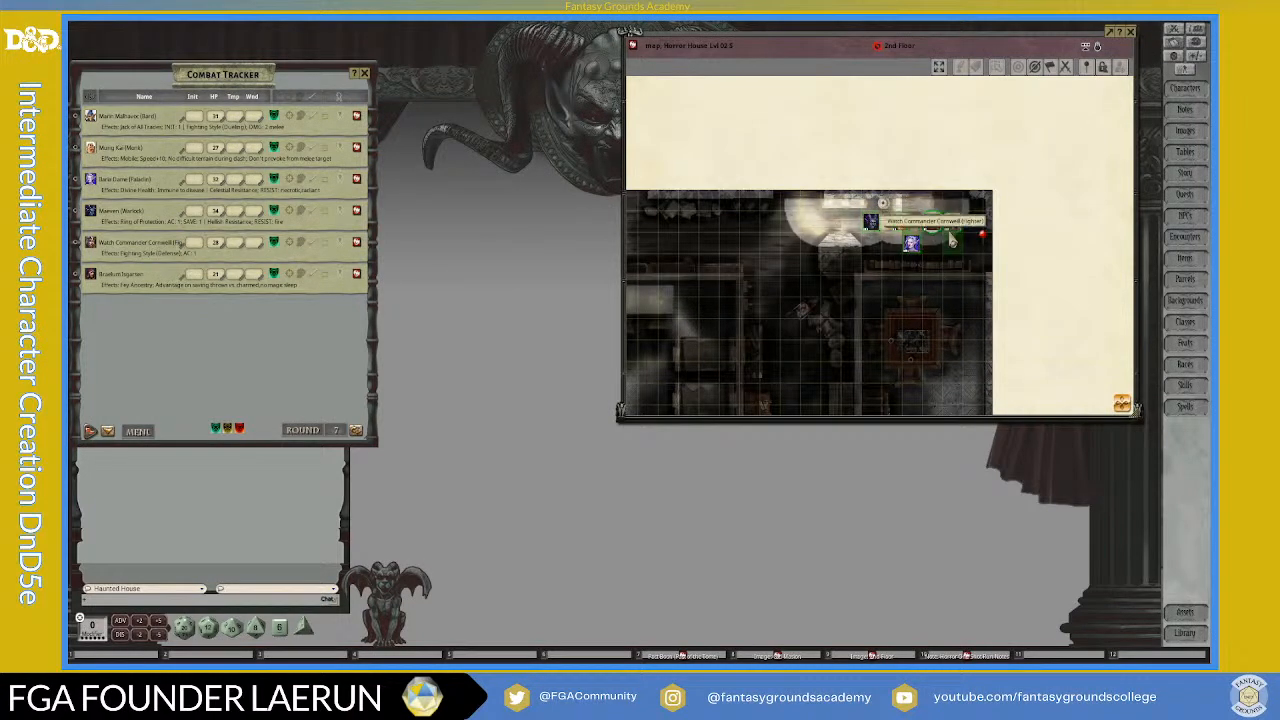
scroll(950, 225, up, 2)
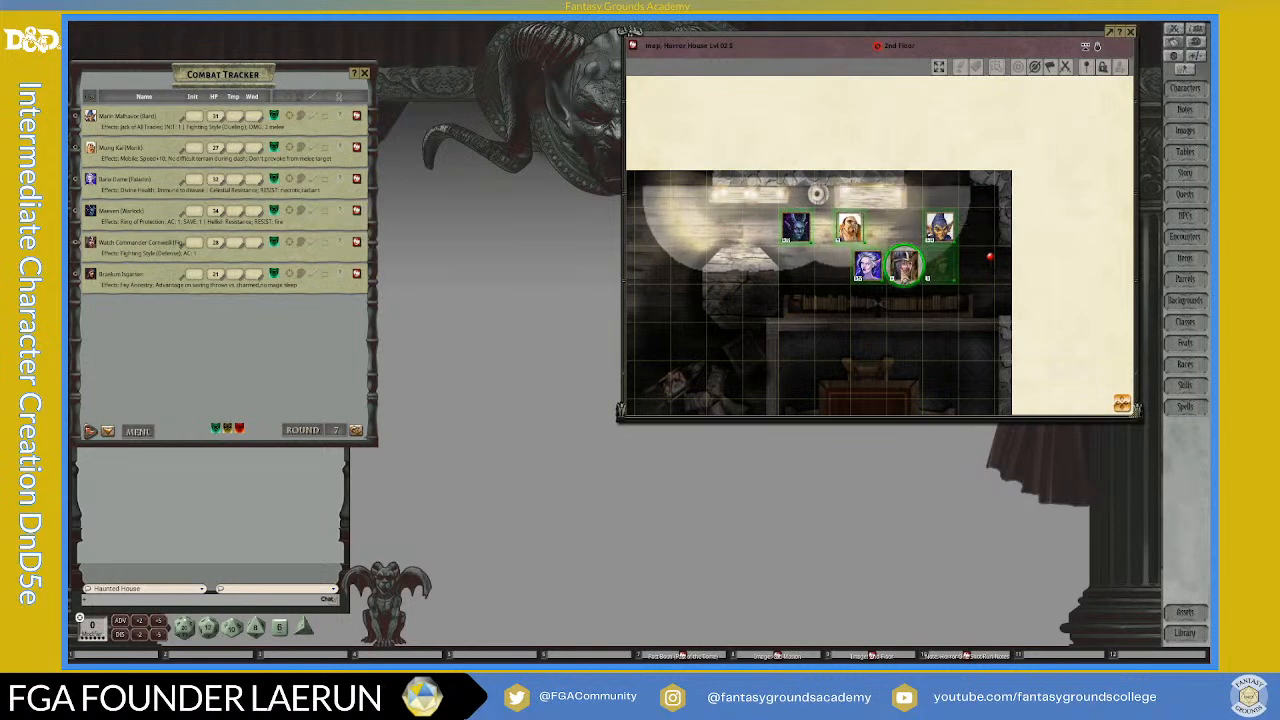
key(Up)
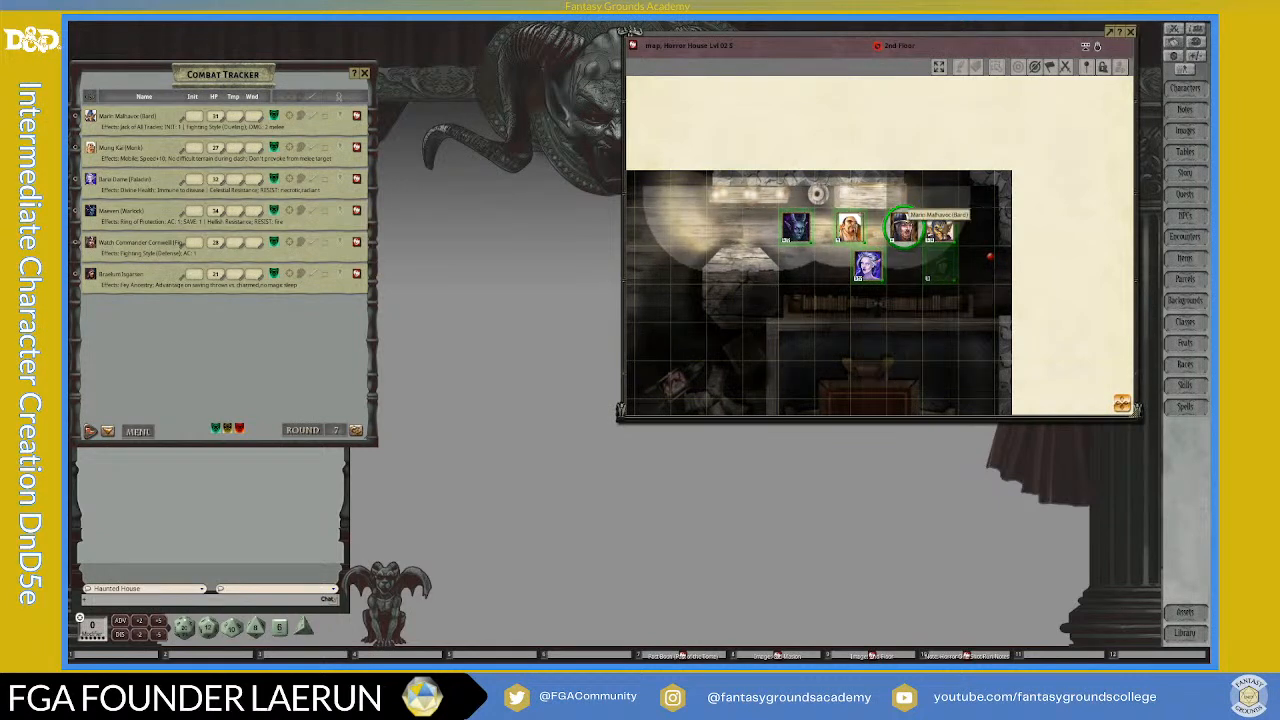
Step: Select the remaining party tokens one after another to compare their line of sight and lighting in the corridor
scroll(847, 262, down, 2)
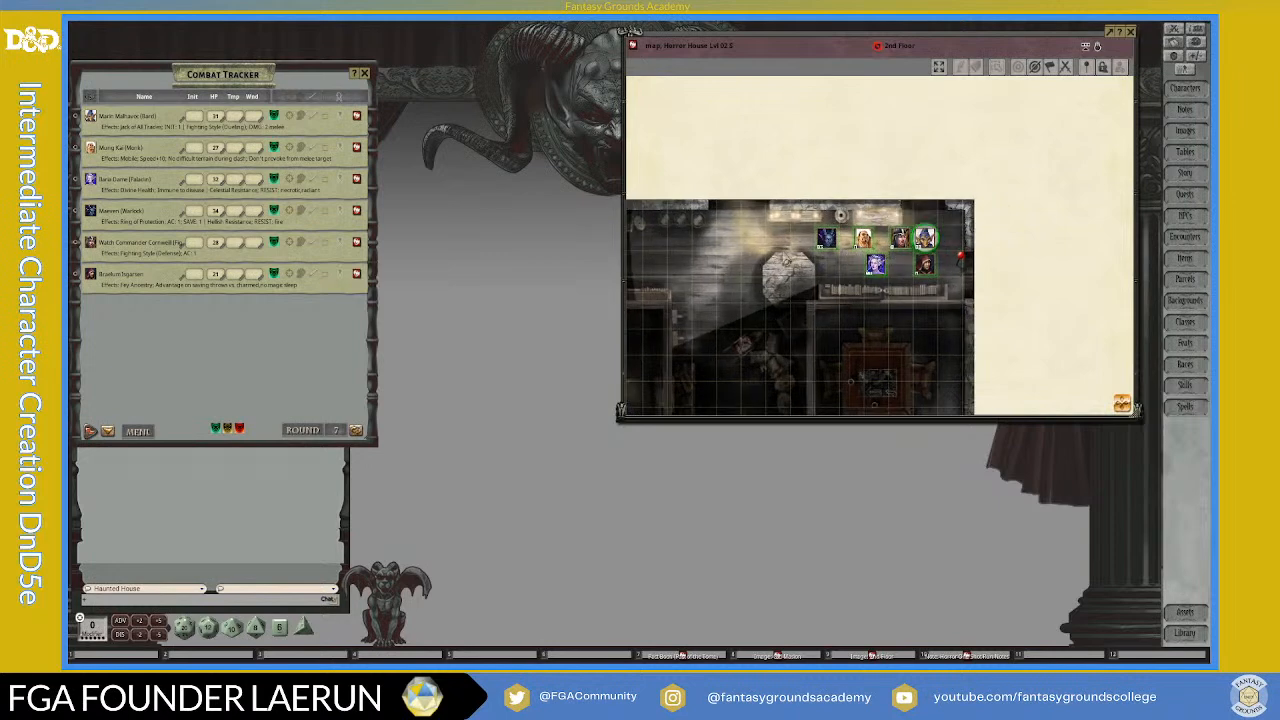
scroll(924, 260, up, 3)
scroll(924, 276, down, 1)
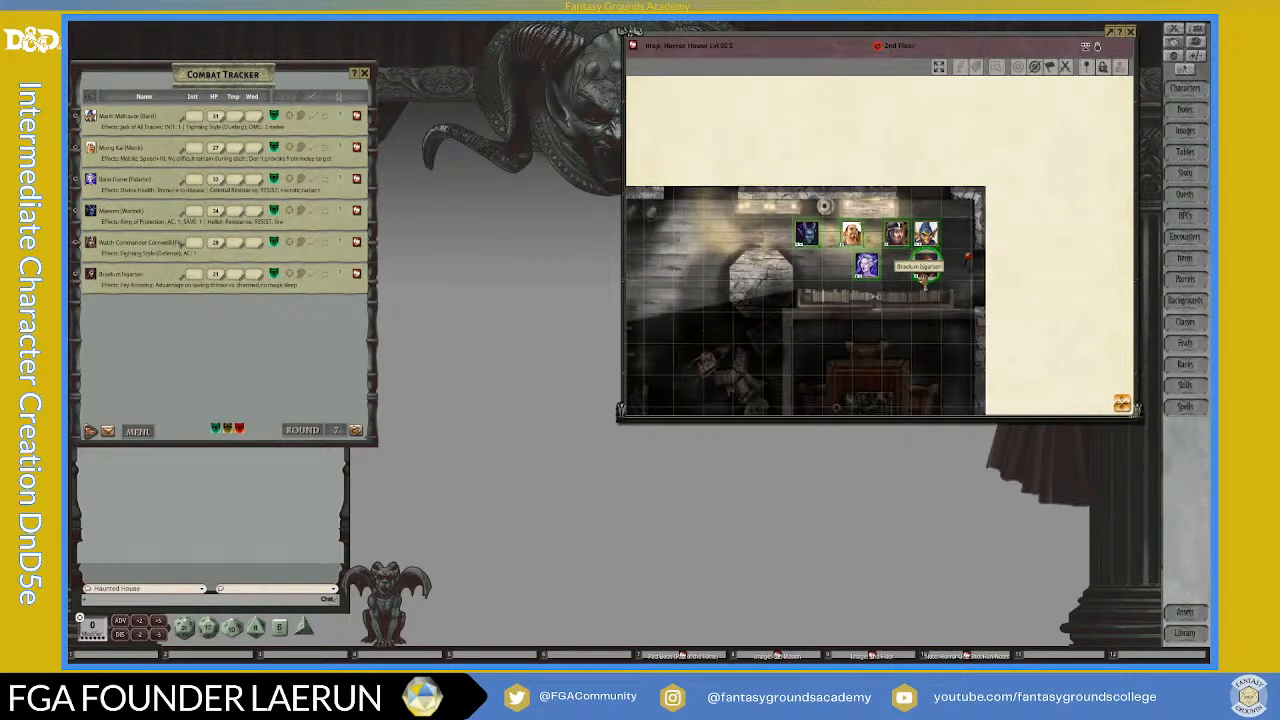
scroll(922, 278, up, 1)
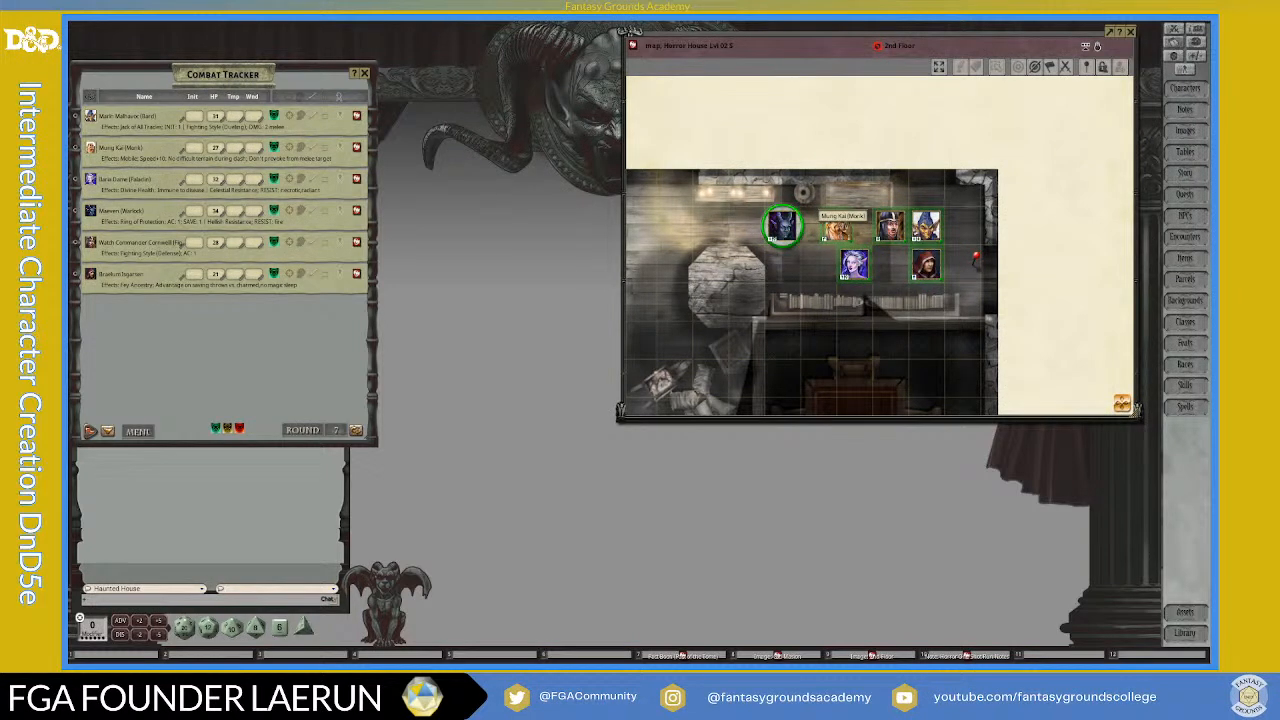
click(844, 232)
click(891, 232)
click(926, 230)
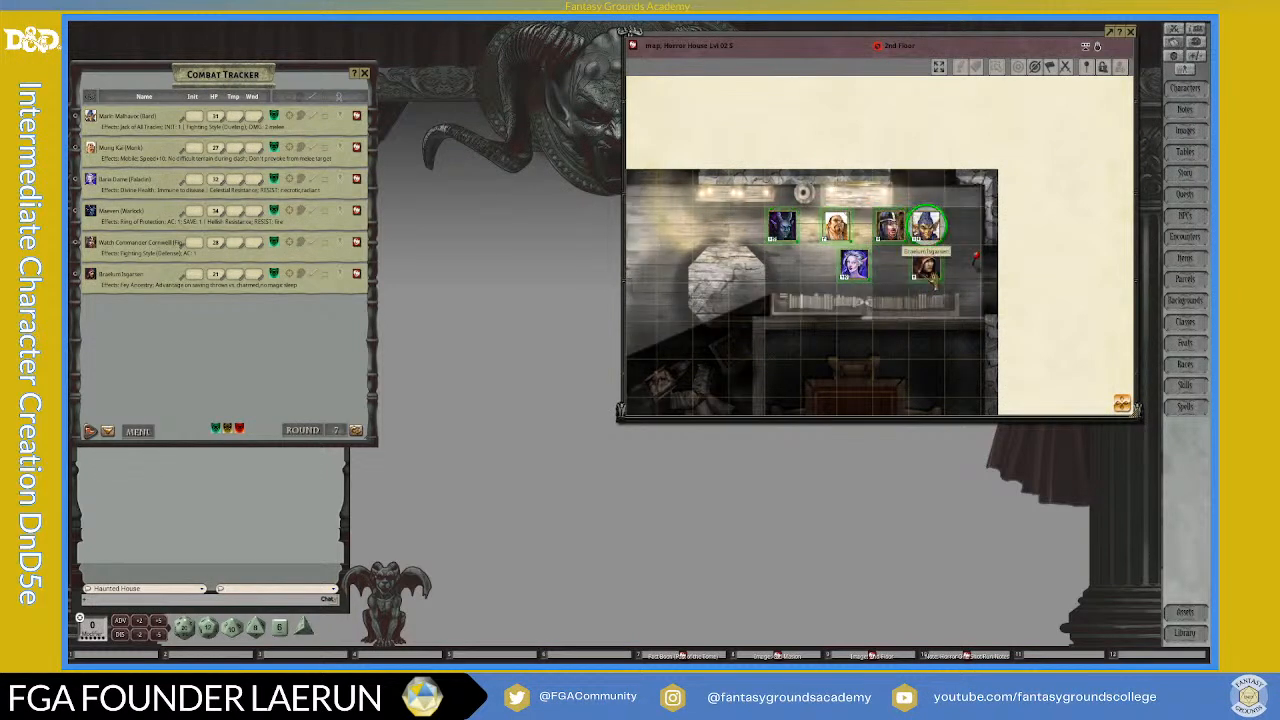
scroll(768, 297, down, 5)
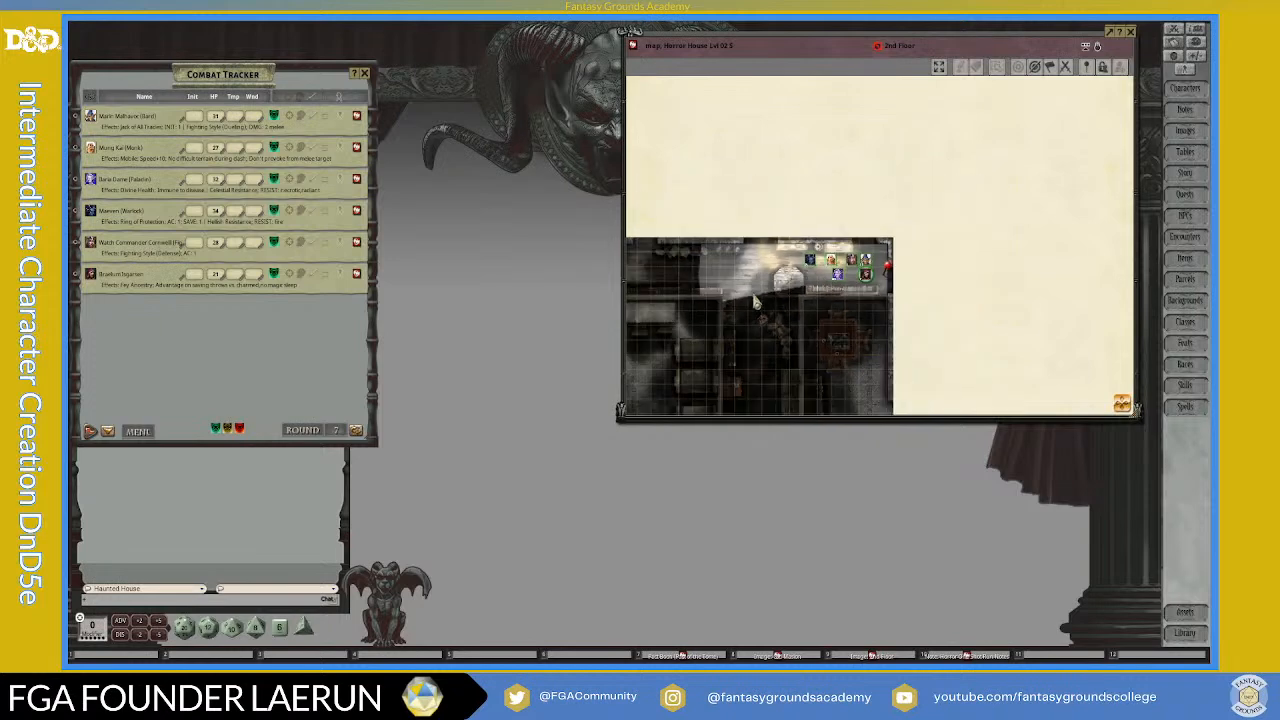
Step: Shift the 2nd Floor map window aside, fit the map to it, and preview the map as the players see it
drag(1121, 418, 1079, 425)
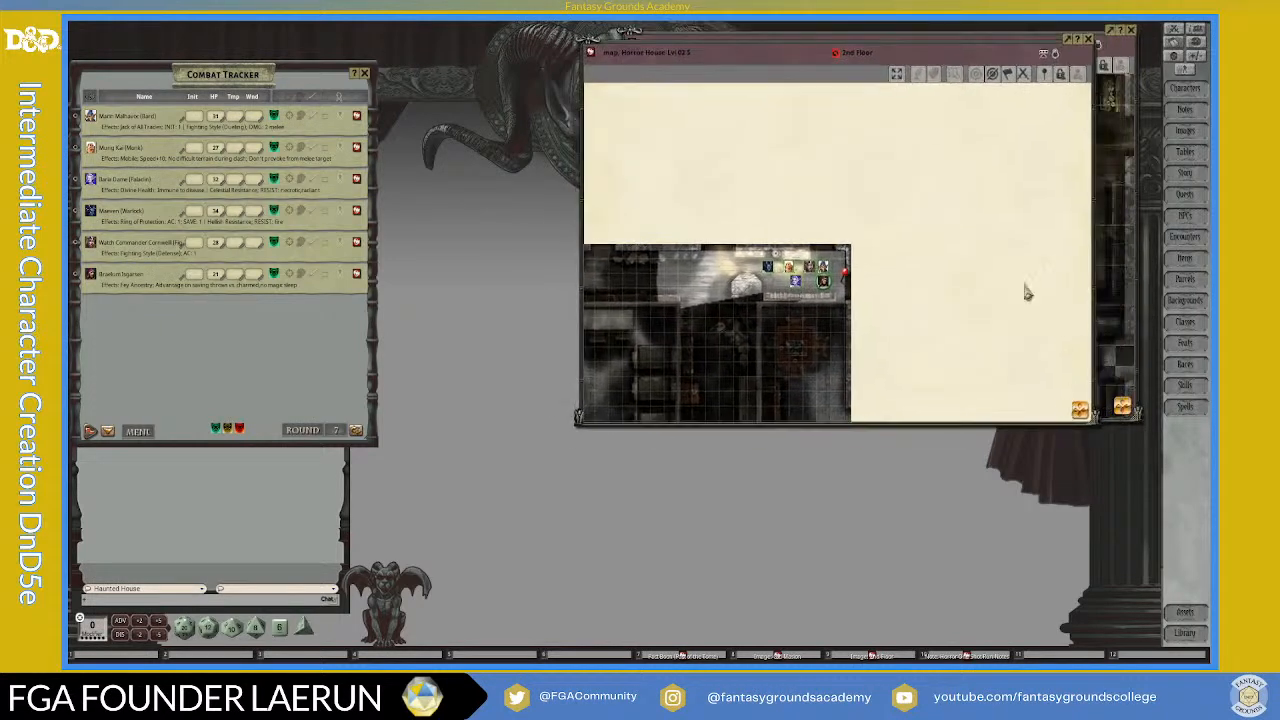
click(897, 76)
scroll(943, 203, up, 1)
scroll(962, 235, down, 1)
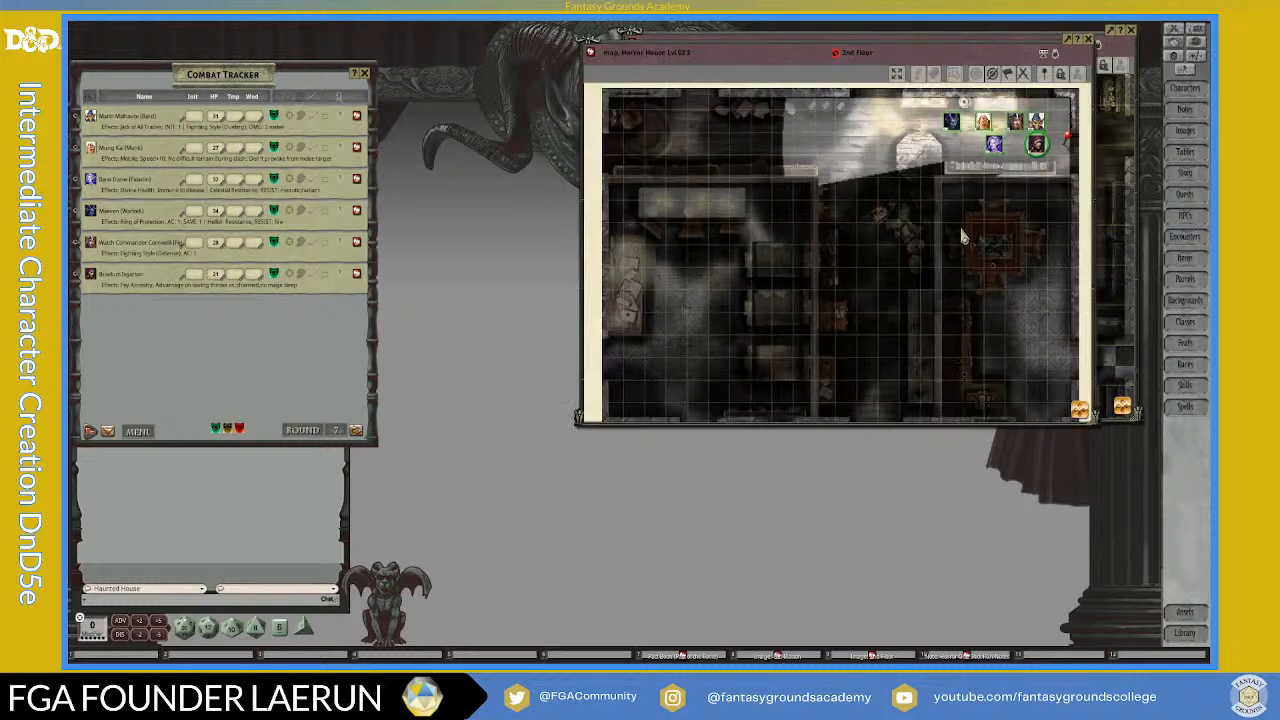
key(ctrl)
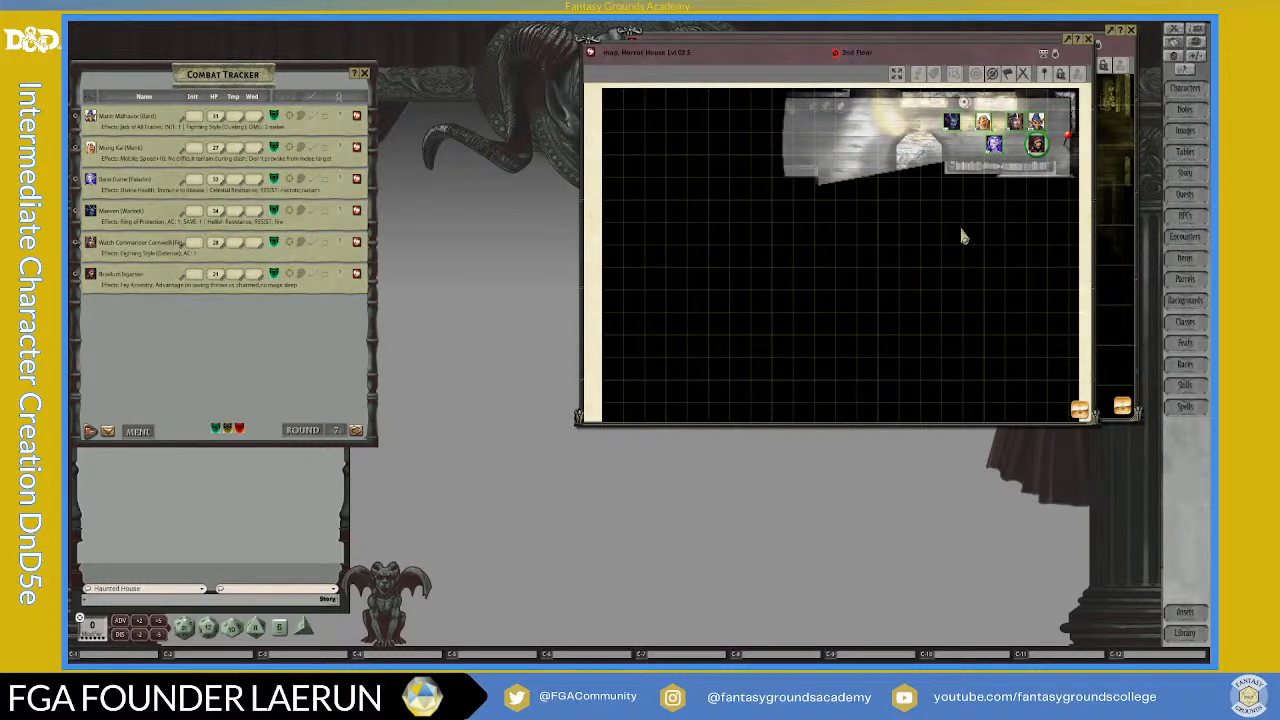
key(ctrl)
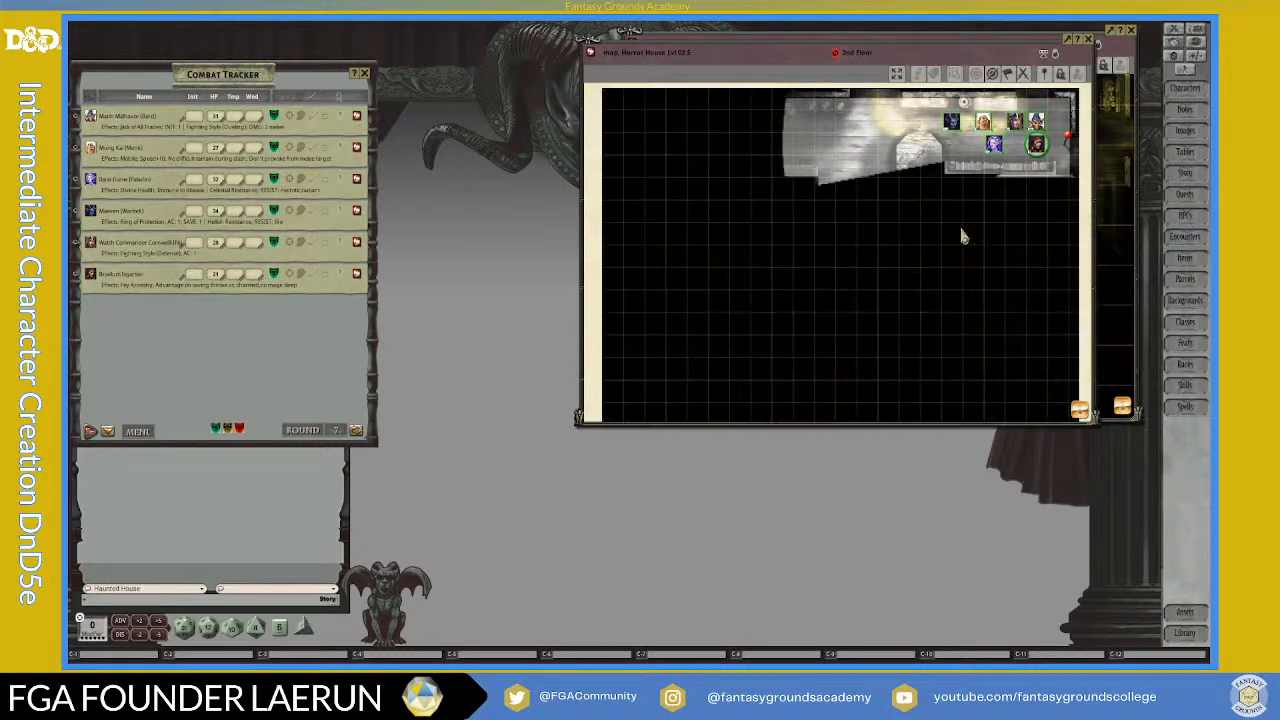
Step: Leave the player preview, close the 2nd Floor map and fit the bottom floor map to its window
key(ctrl)
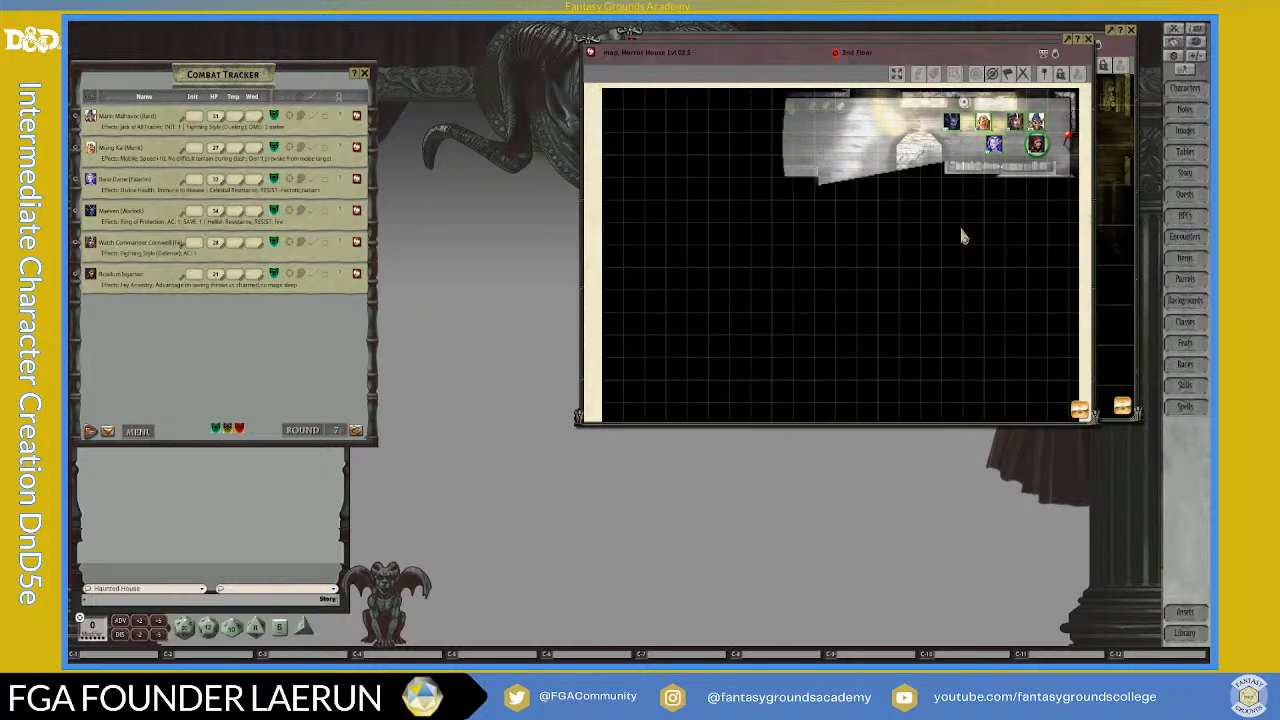
drag(888, 57, 800, 140)
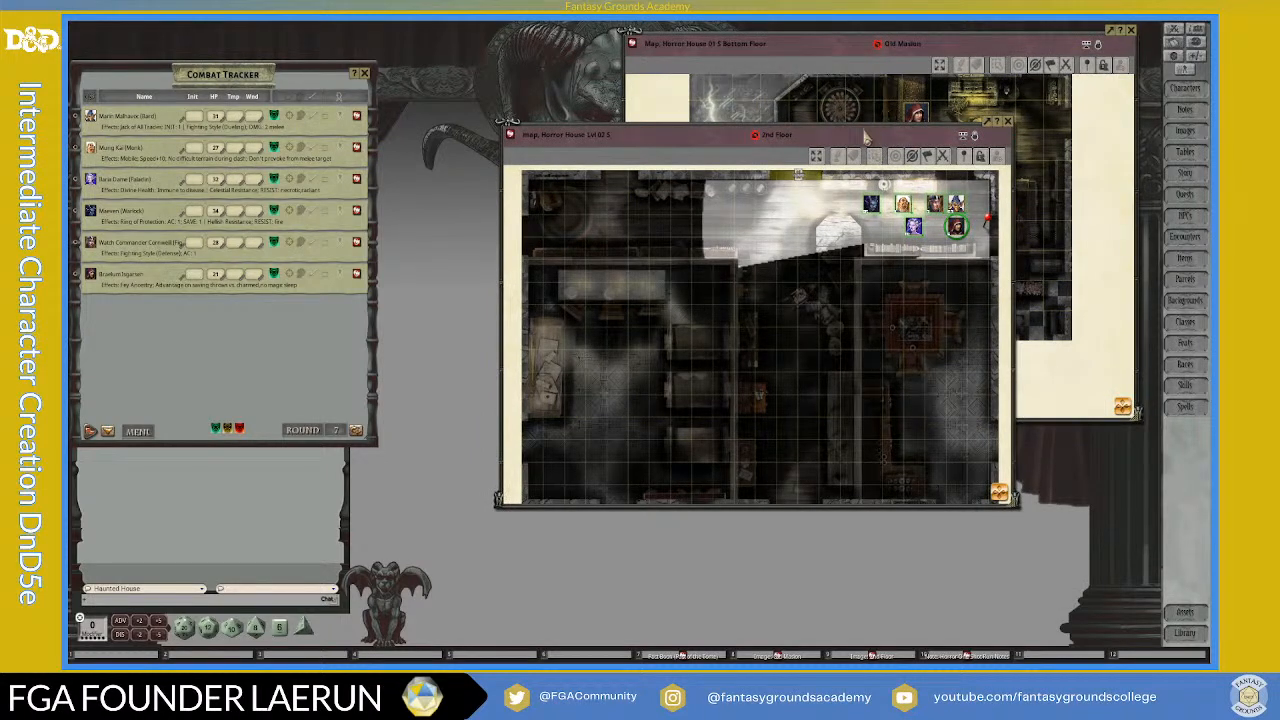
drag(856, 140, 985, 48)
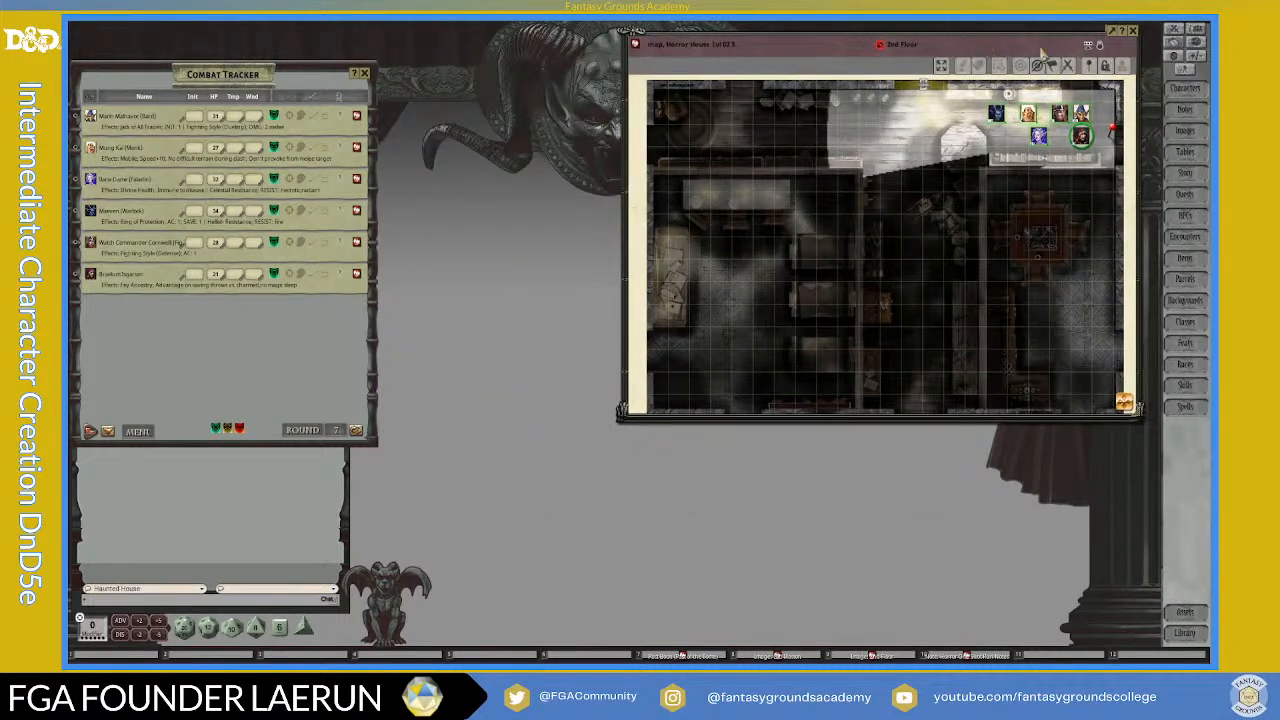
click(1132, 30)
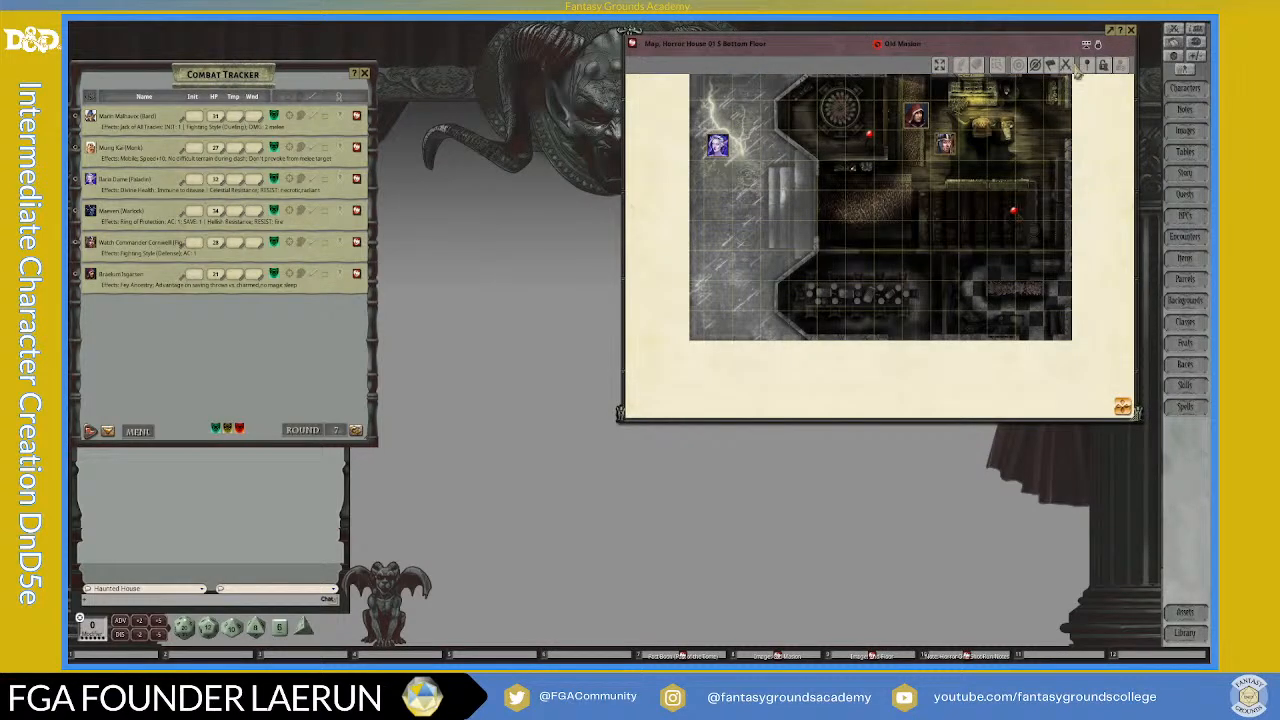
click(940, 77)
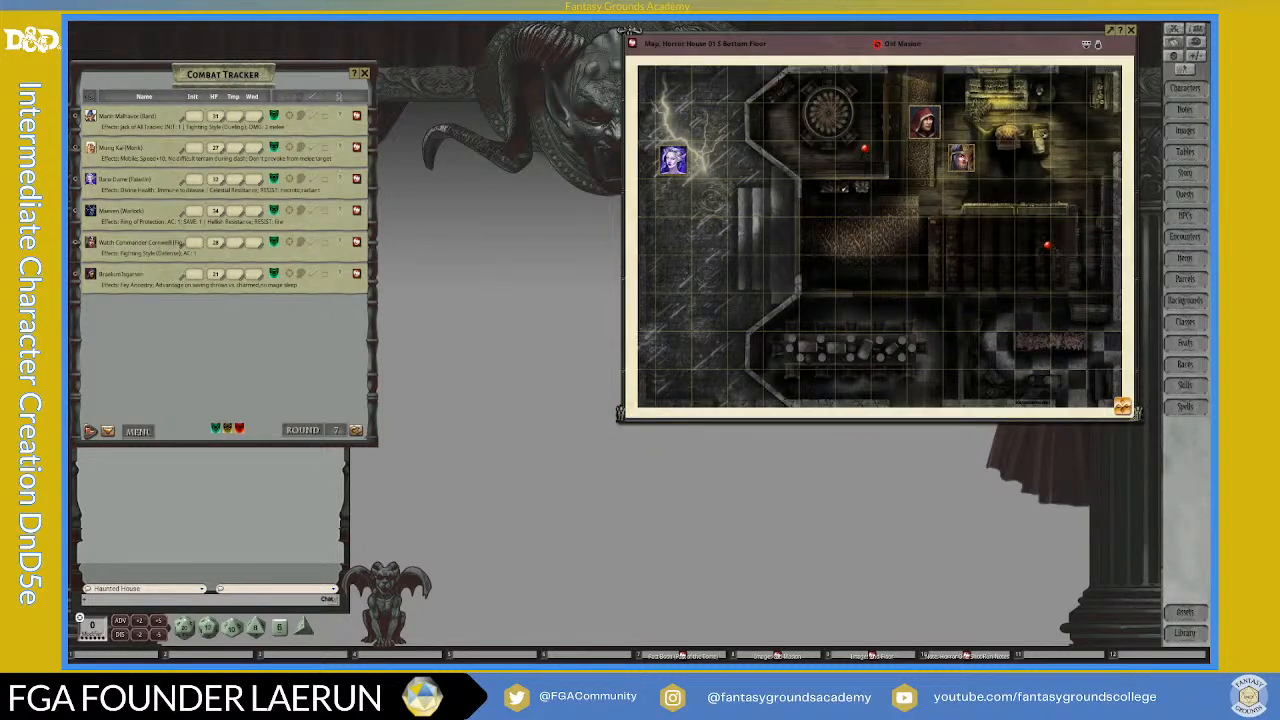
Step: Place the party tokens on the bottom floor map and arrange them as a group in the entrance hall
click(962, 156)
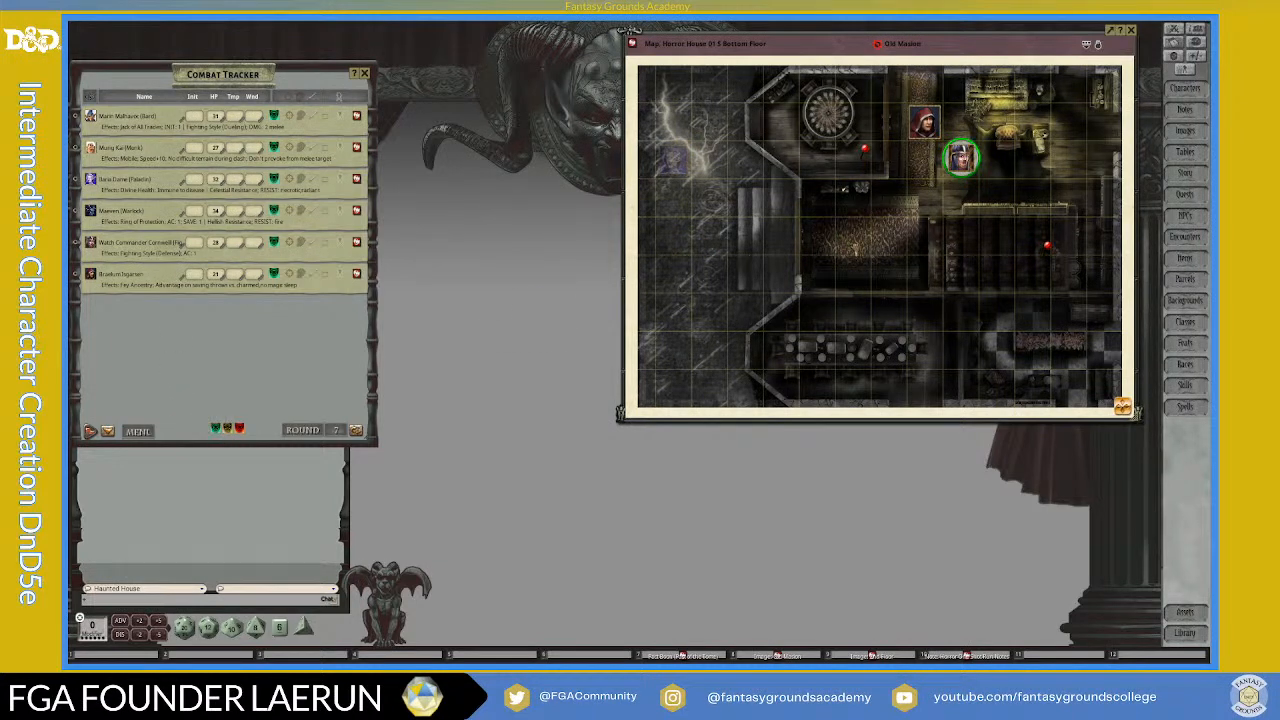
drag(855, 249, 855, 247)
key(ctrl)
click(711, 89)
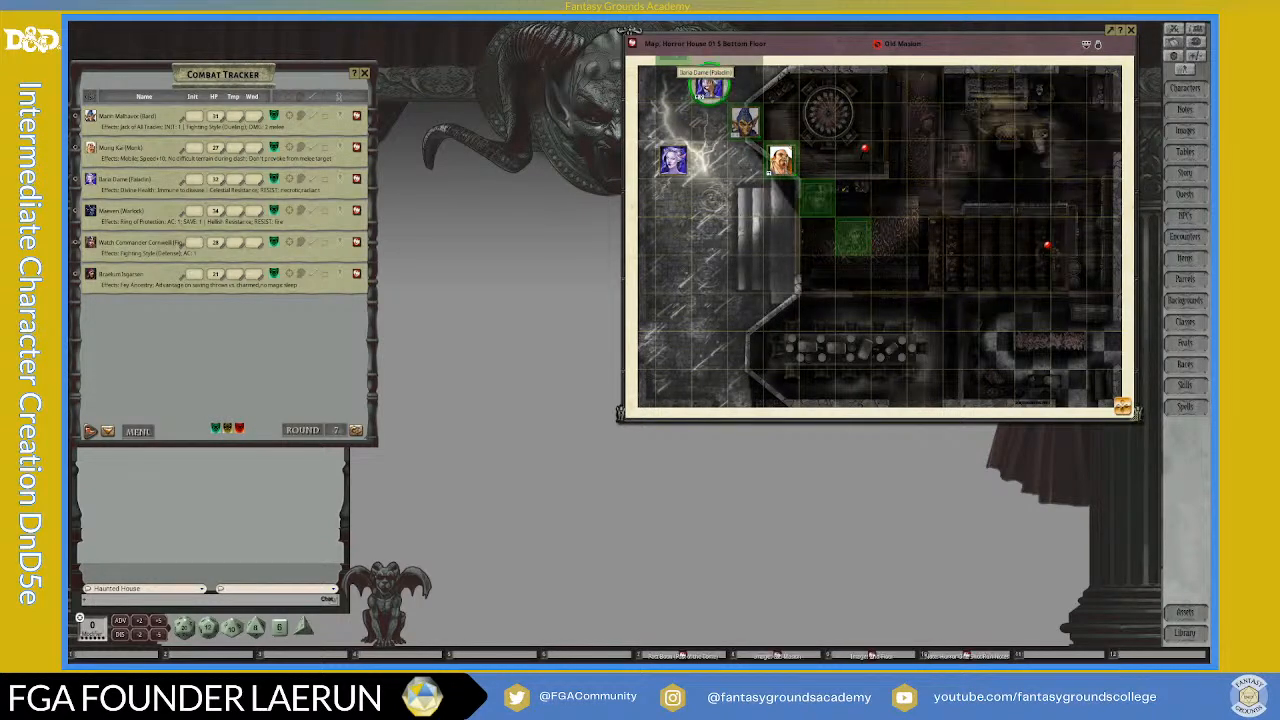
drag(709, 89, 888, 237)
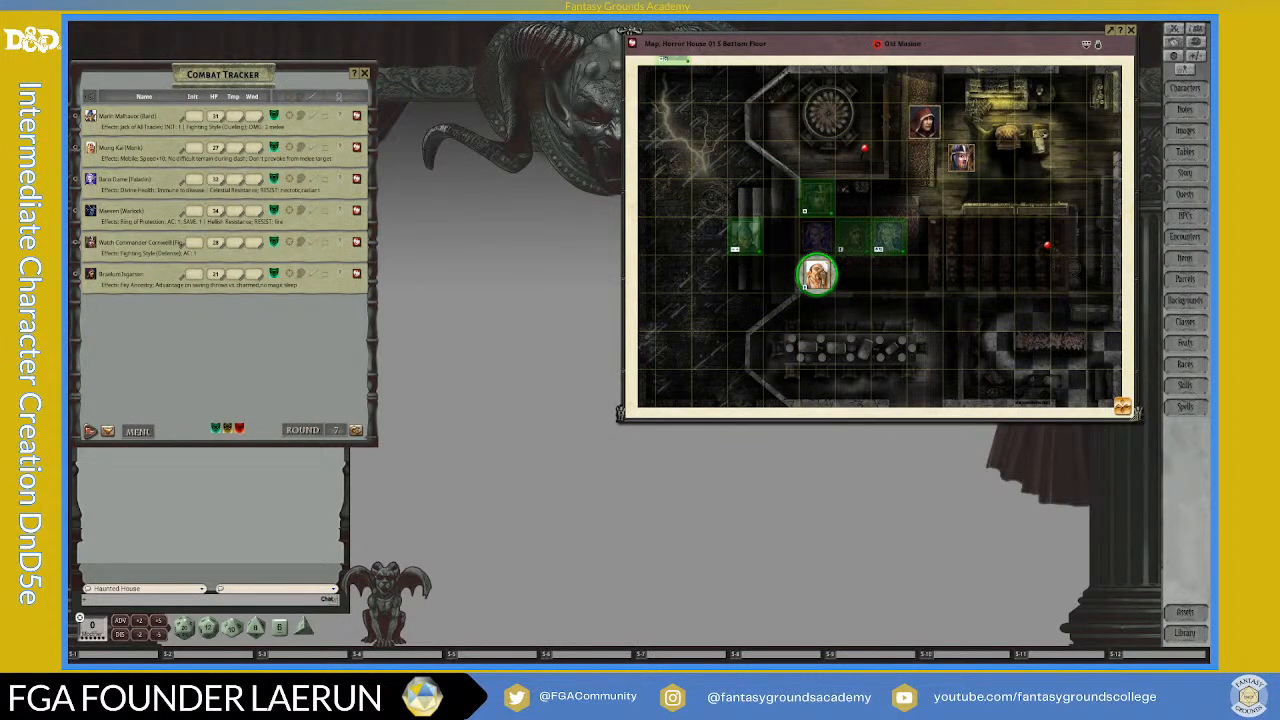
Step: Move the paladin's token to the stairs on the bottom floor map and open the 2nd Floor map linked there
scroll(872, 172, down, 1)
scroll(880, 152, up, 1)
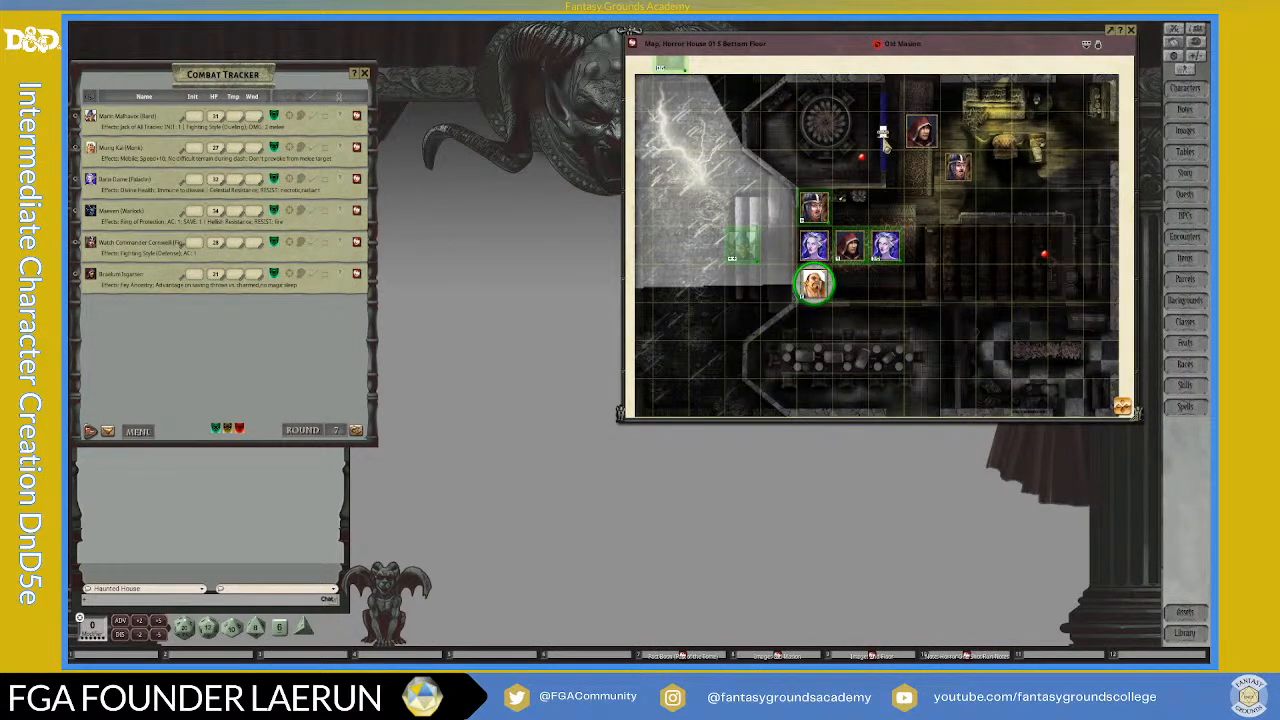
scroll(888, 331, down, 1)
scroll(911, 312, up, 2)
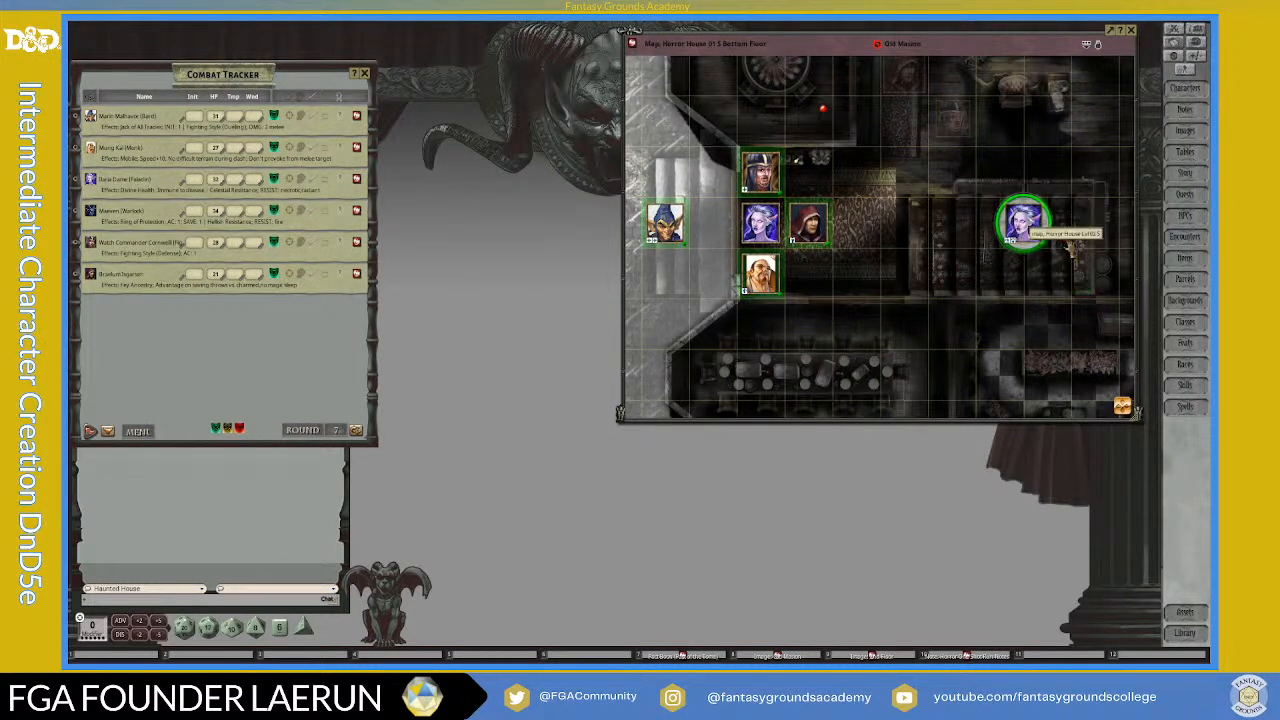
key(F9)
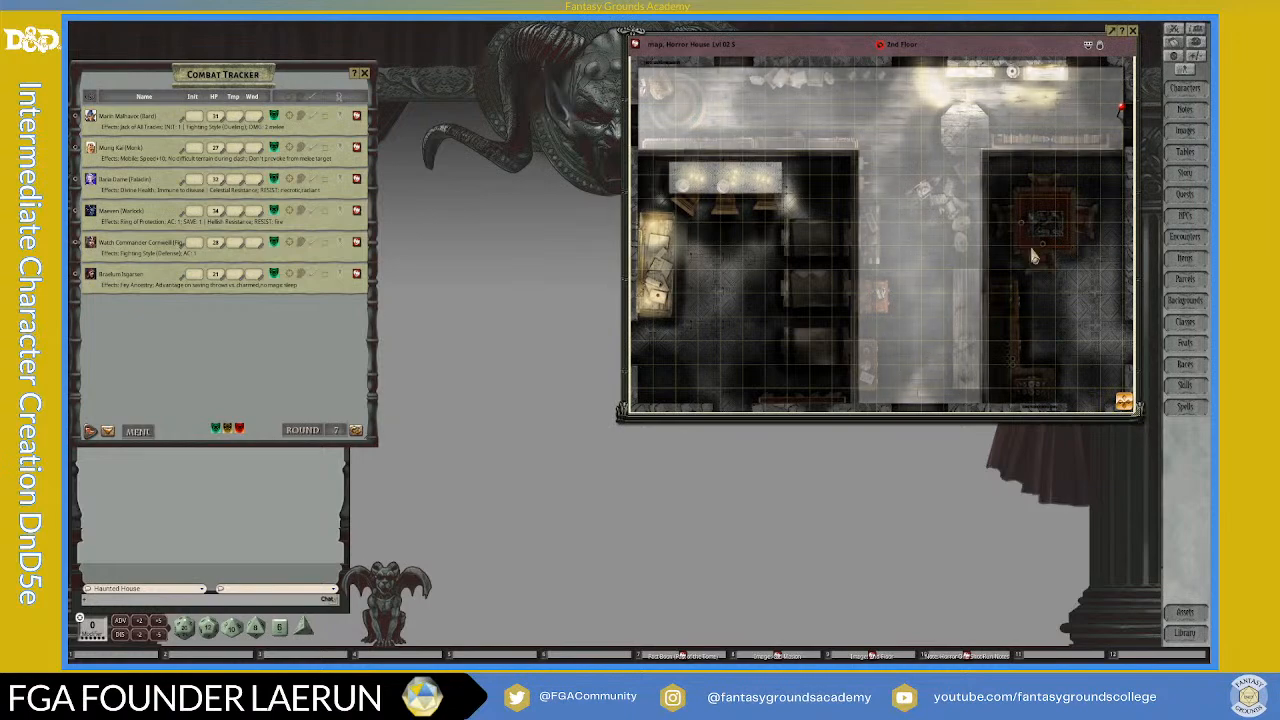
Step: Shift the 2nd Floor map window aside and transfer the paladin's token from the bottom floor stairs into the 2nd Floor corridor
drag(974, 47, 733, 85)
drag(1022, 218, 557, 161)
scroll(573, 168, down, 3)
click(558, 168)
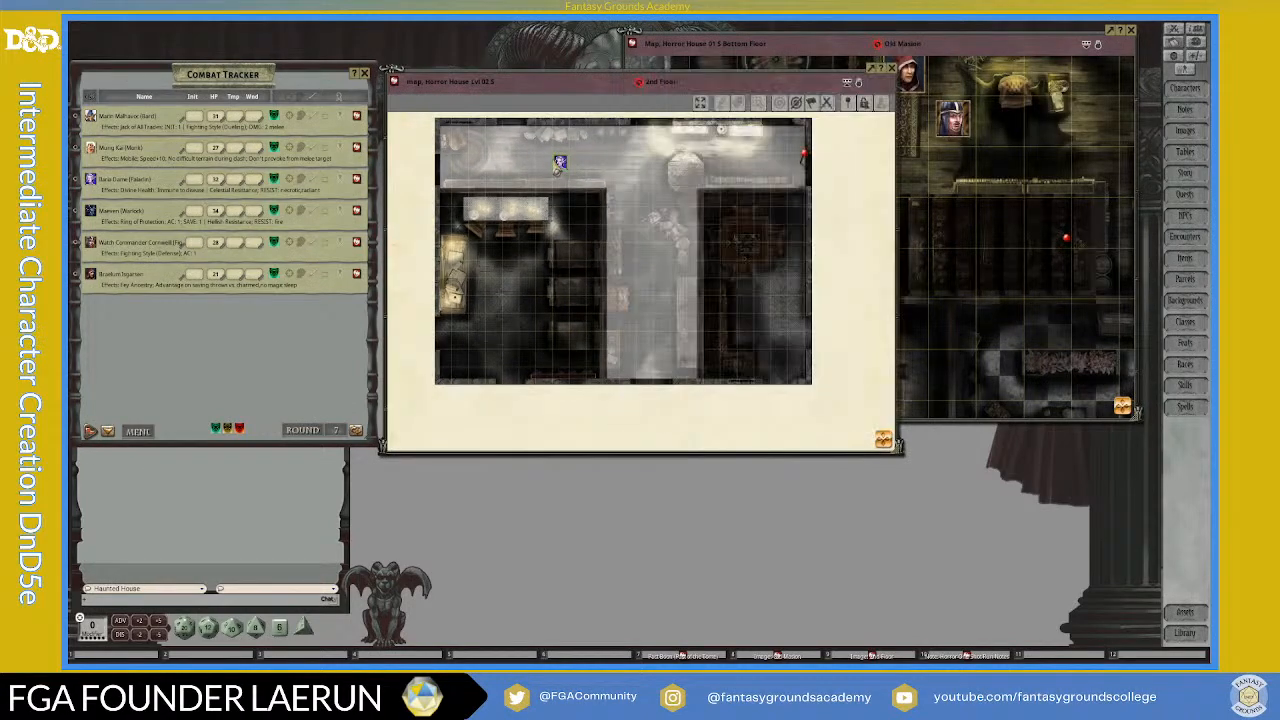
double_click(560, 168)
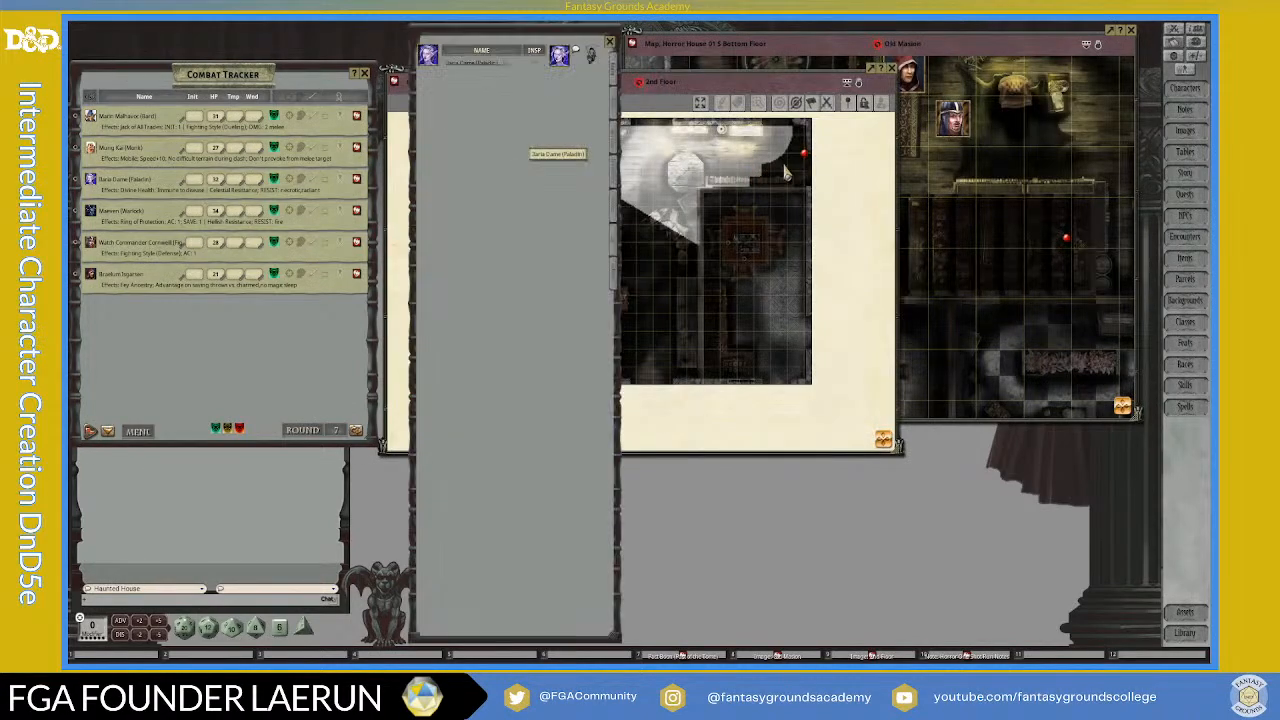
click(610, 41)
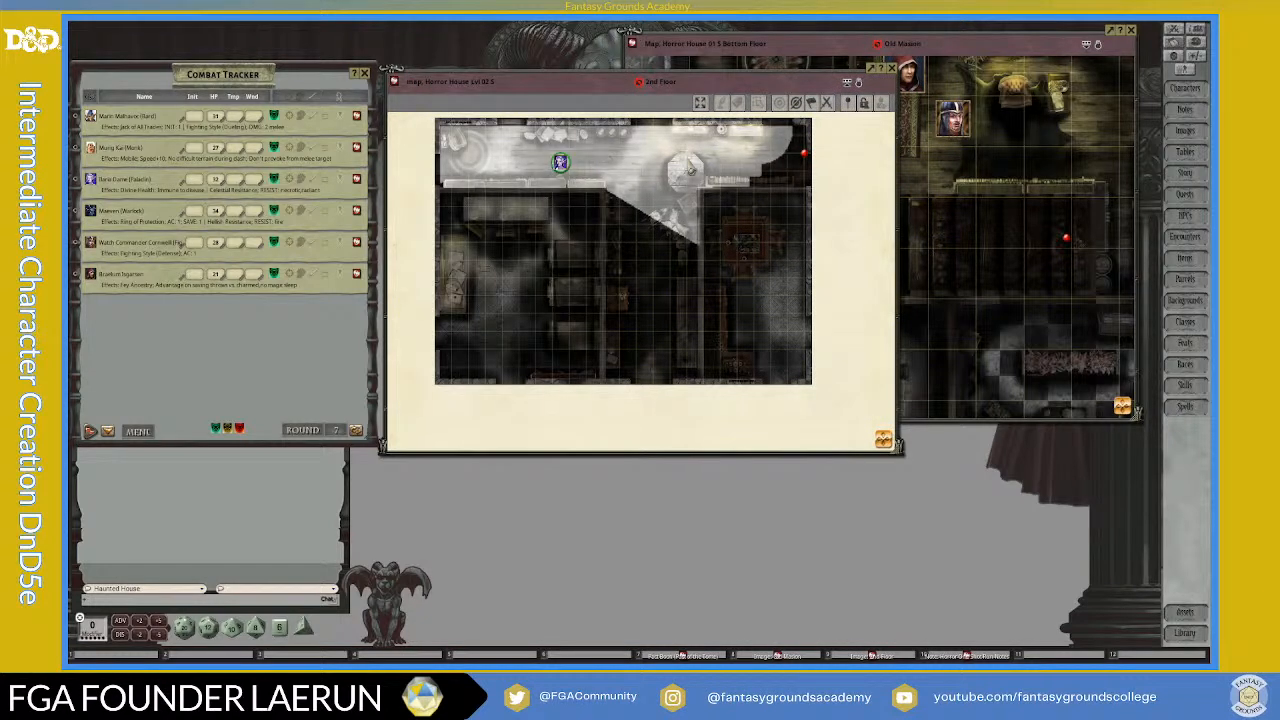
Step: Move the paladin's token along the 2nd Floor corridor to the link pin at its east end
click(768, 169)
click(561, 167)
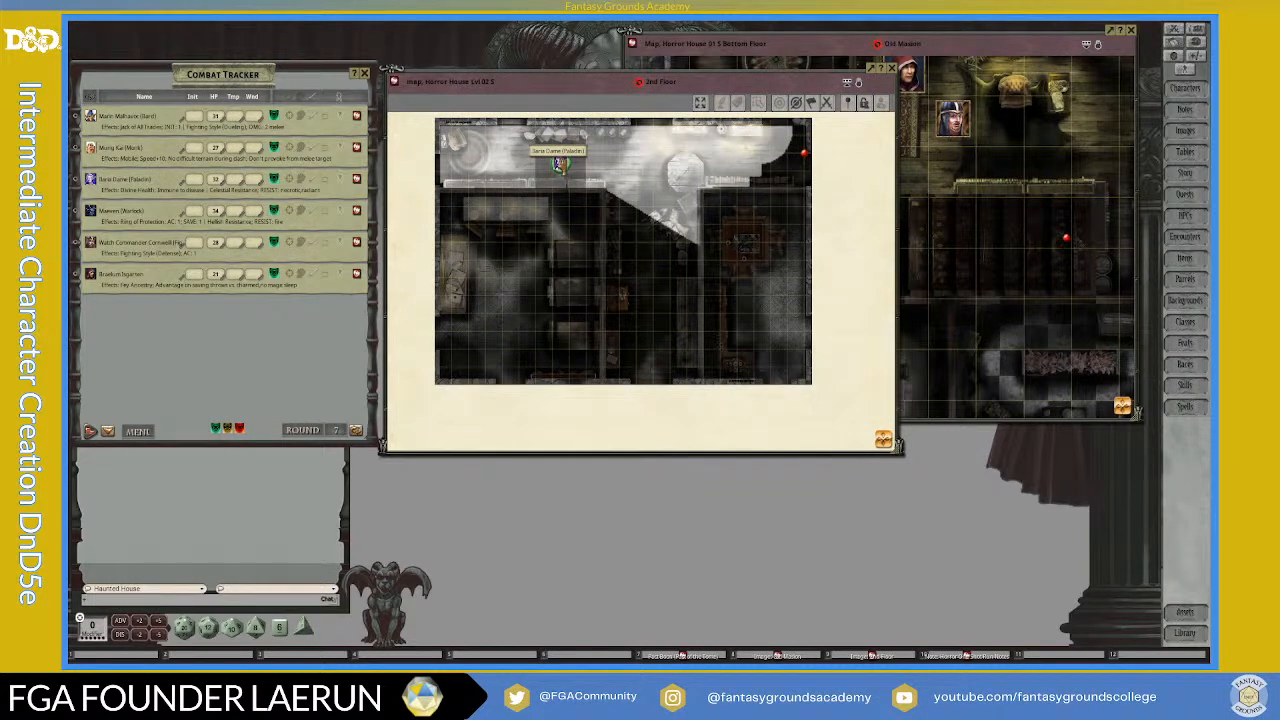
drag(561, 165, 788, 164)
scroll(800, 170, up, 3)
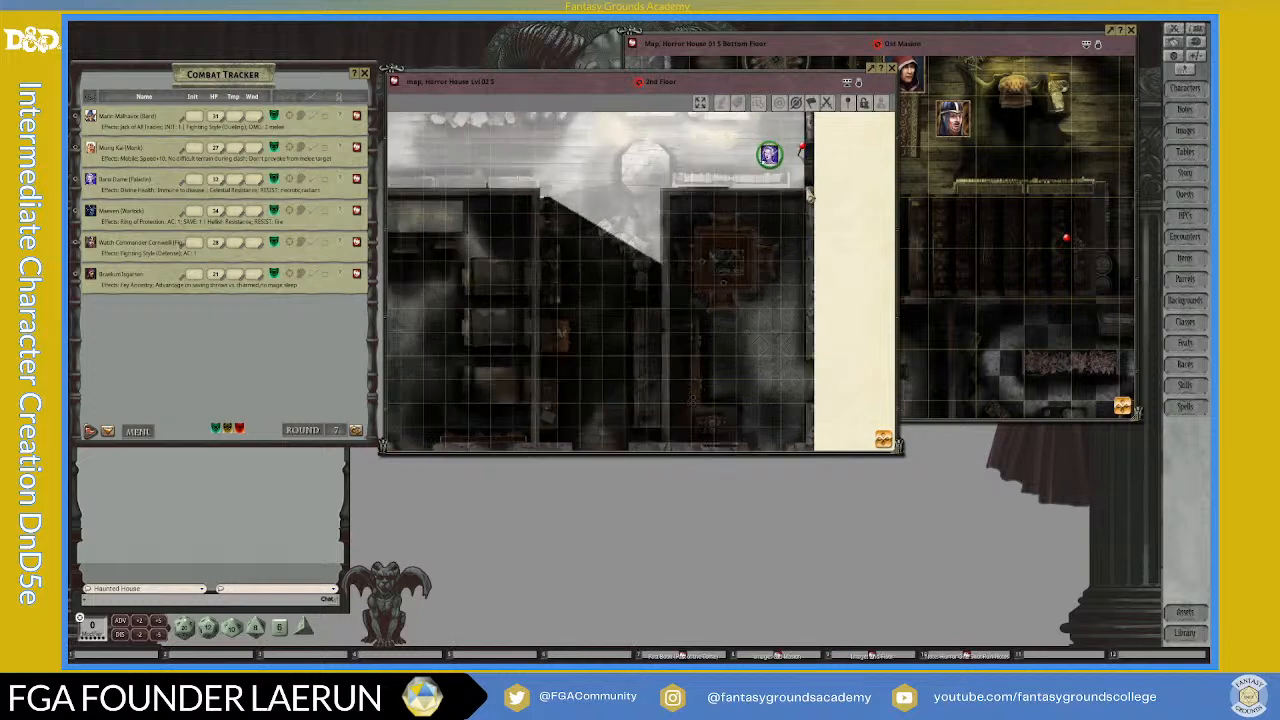
scroll(806, 175, down, 3)
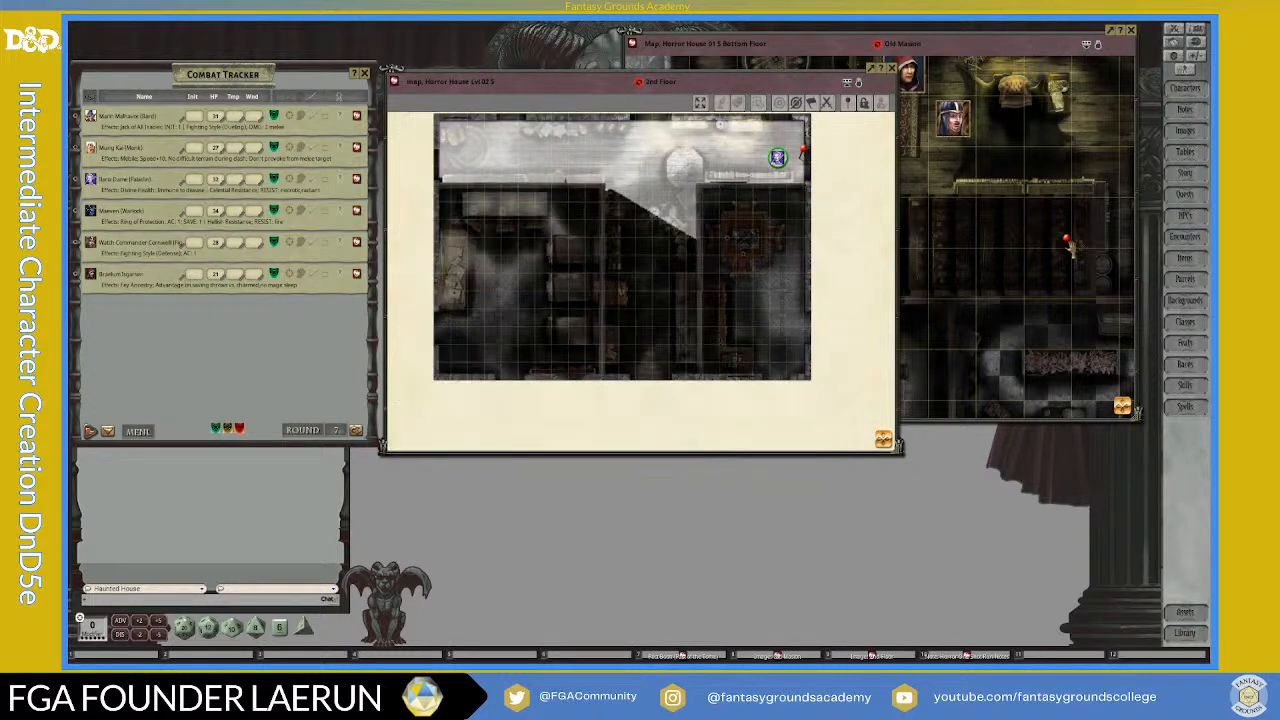
Step: Return the 2nd Floor map window to its place over the bottom floor map and close both maps
drag(846, 84, 1084, 49)
scroll(912, 131, up, 4)
scroll(883, 158, down, 5)
scroll(843, 136, up, 2)
scroll(860, 137, up, 3)
scroll(878, 138, down, 4)
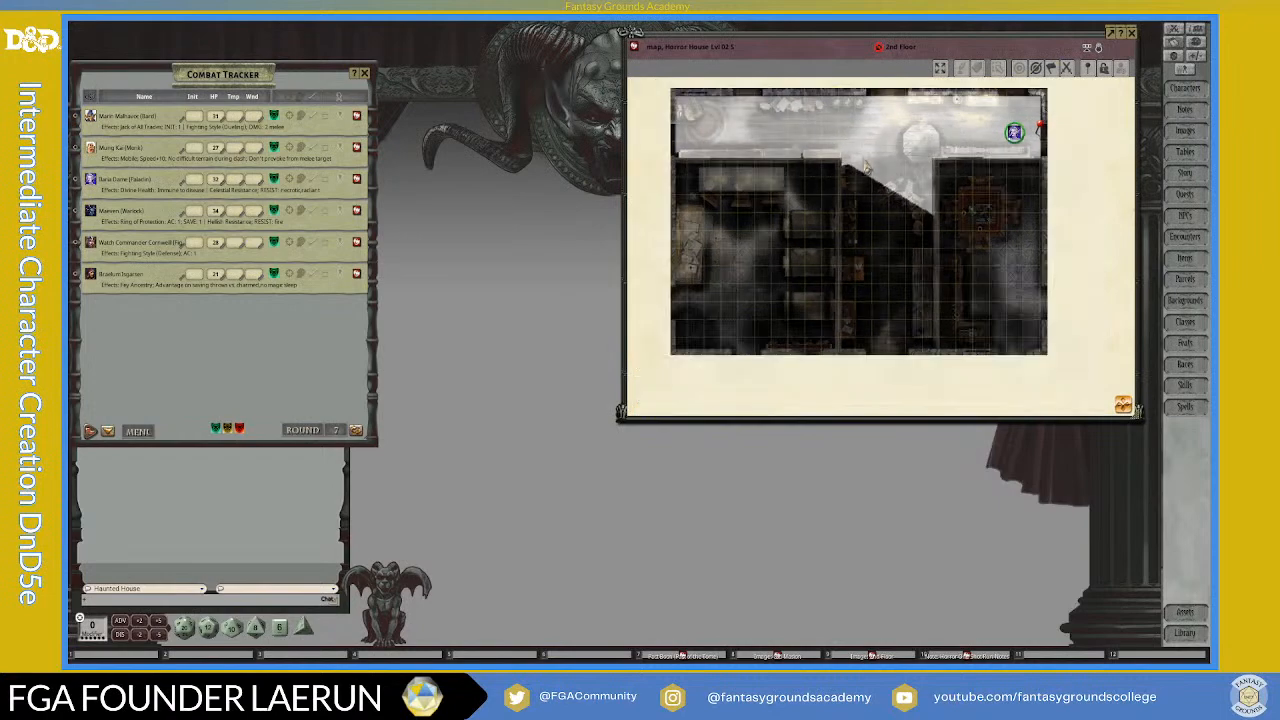
click(1132, 33)
click(1132, 32)
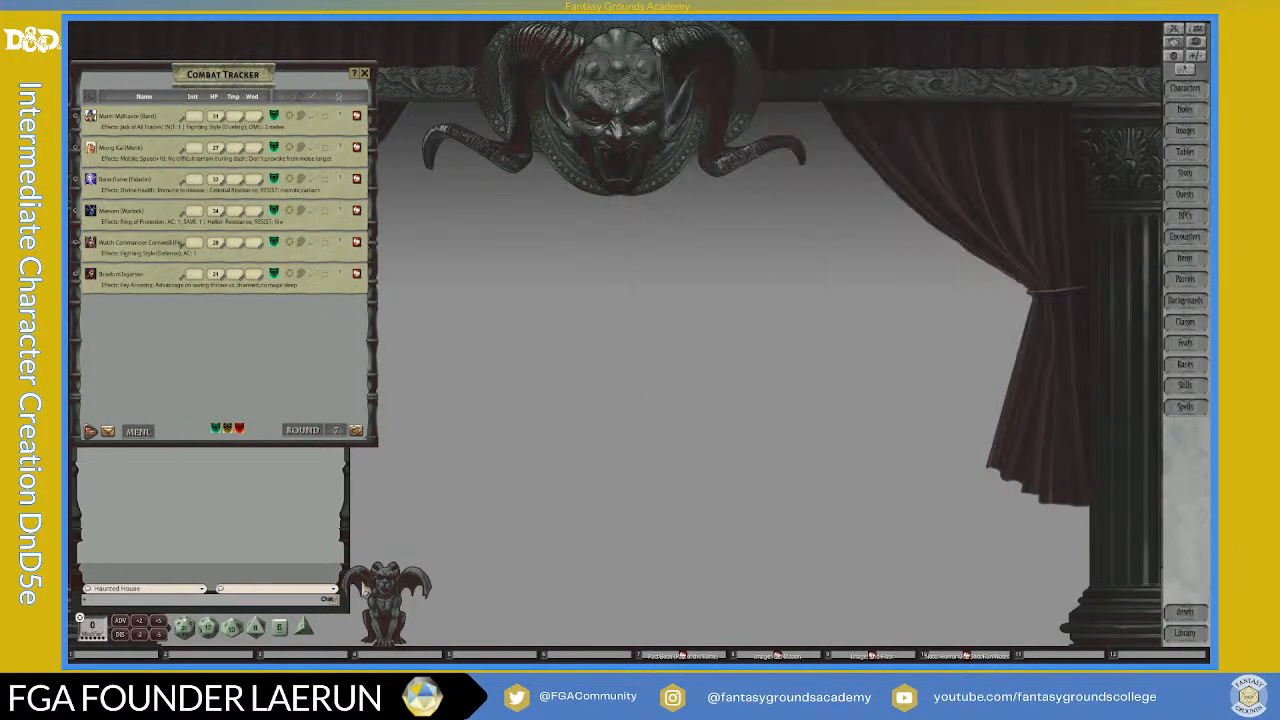